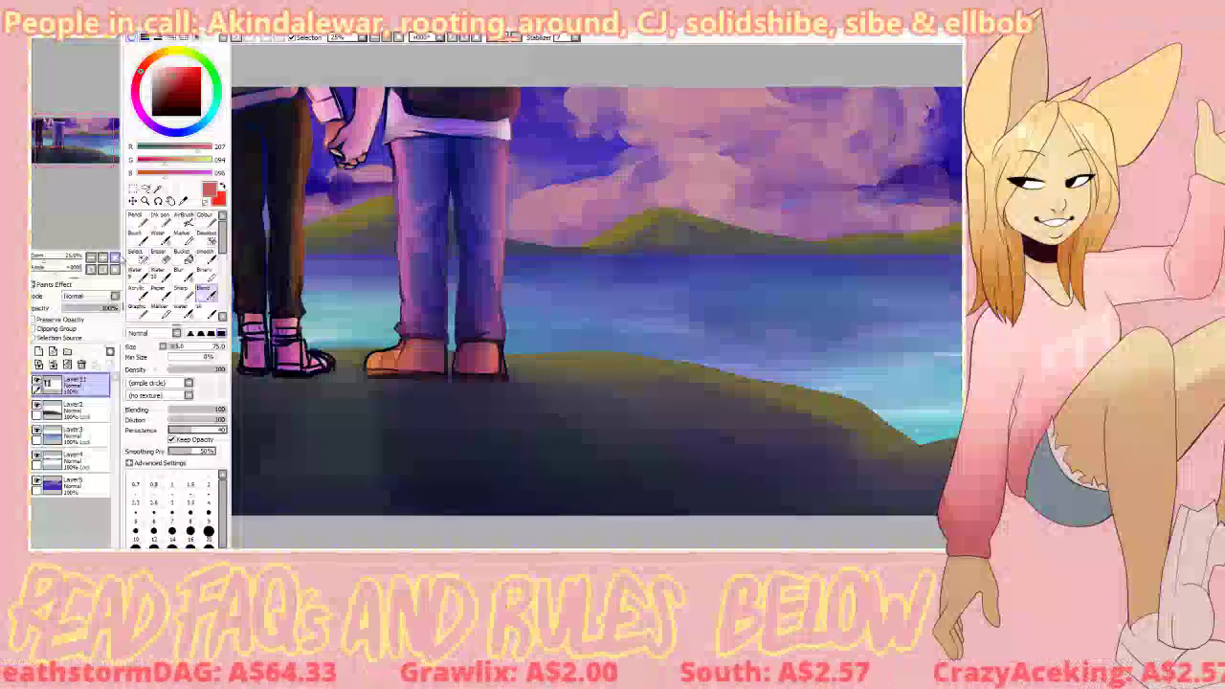
Step: Sample brown from the left figure's dark trousers and paint a warmer, lighter brown along their lit edge with the Acrylic brush
left_click(102, 258)
left_click(103, 257)
left_click(91, 257)
left_click(91, 258)
left_click_drag(73, 138, 55, 135)
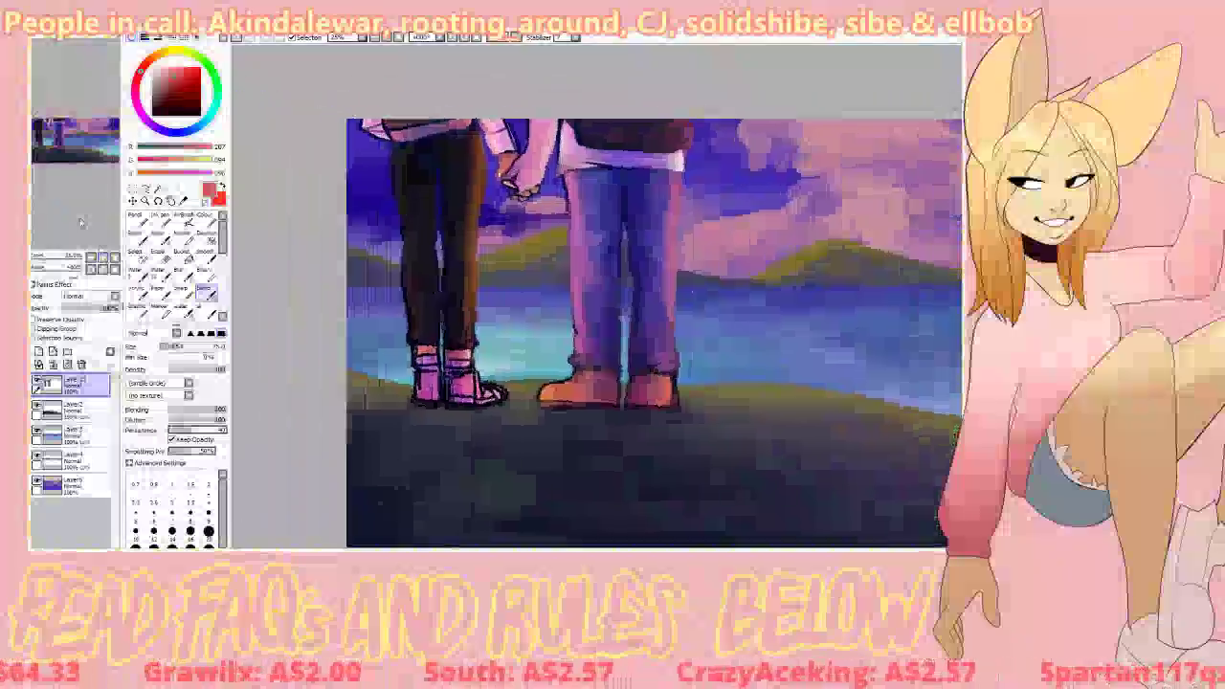
left_click(102, 257)
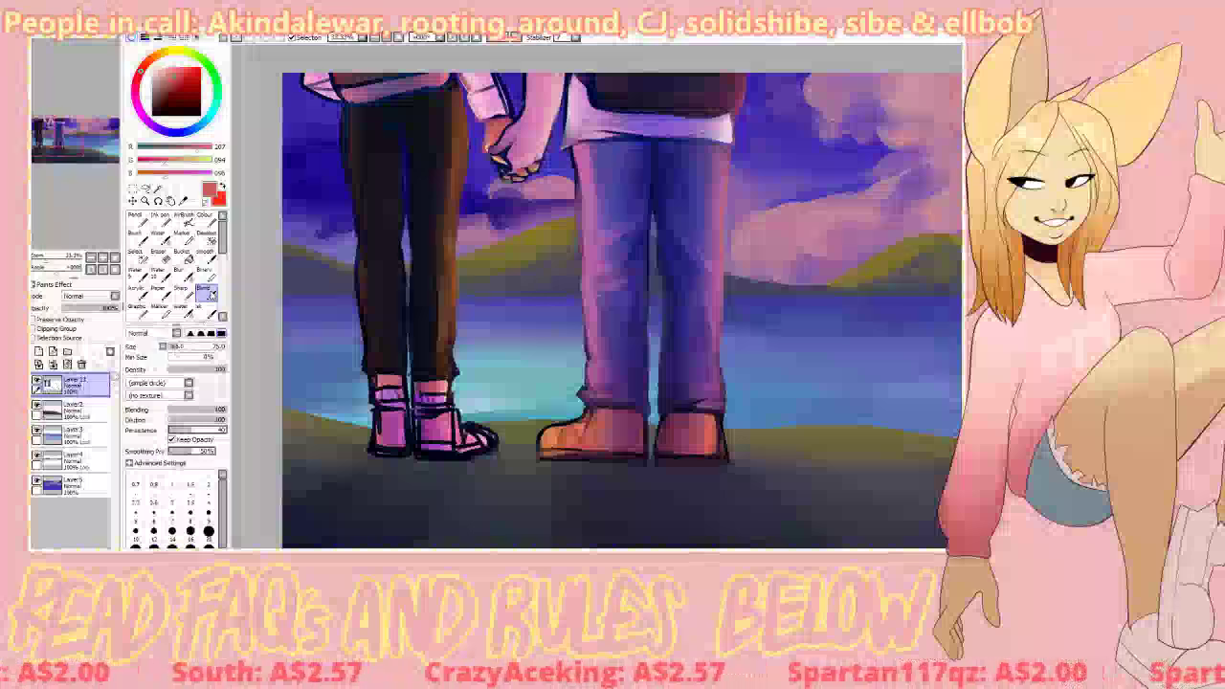
right_click(451, 269)
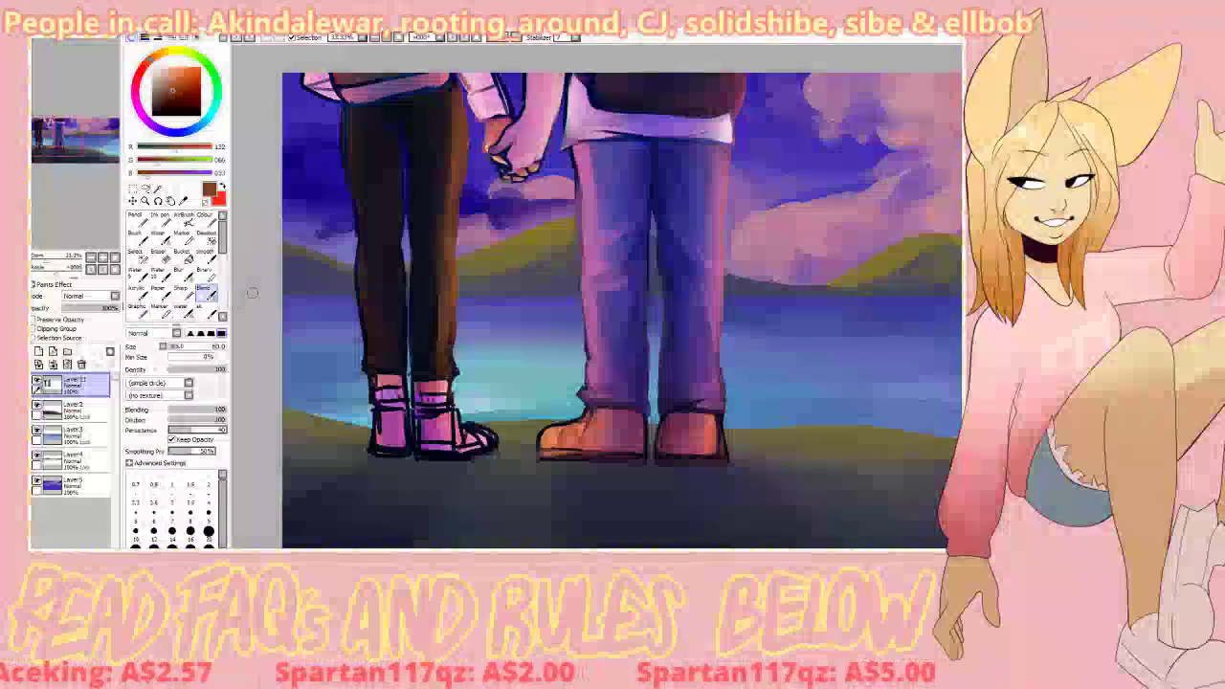
left_click(176, 278)
left_click(140, 294)
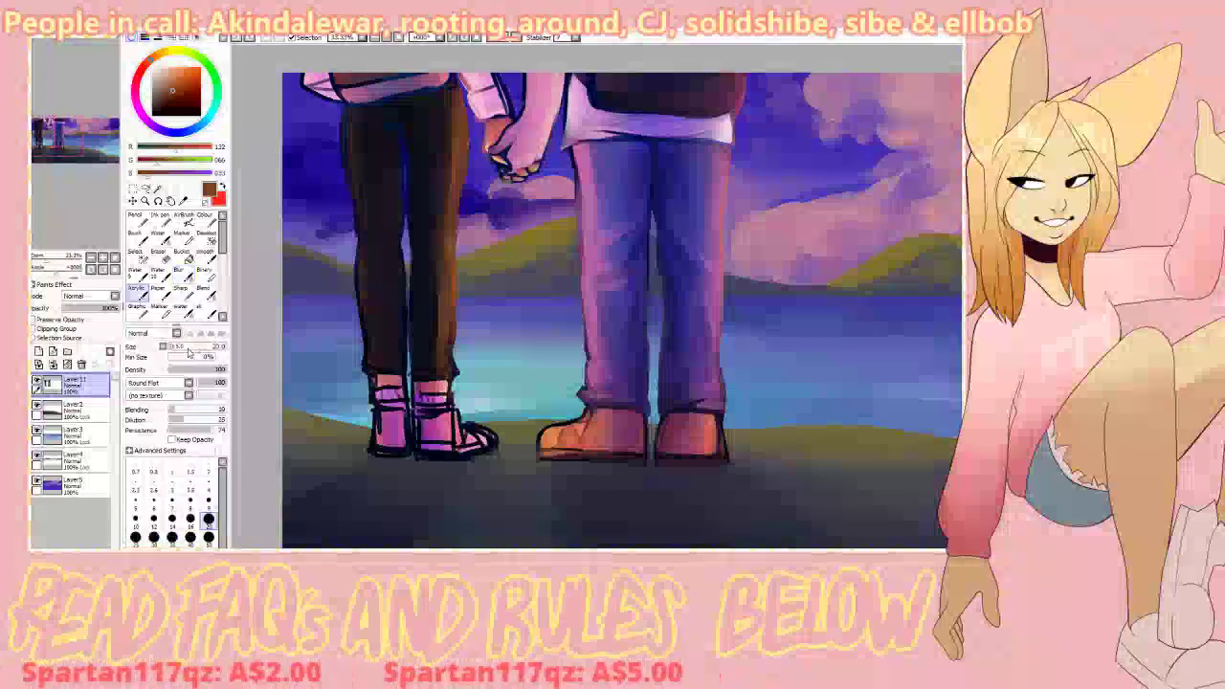
left_click(176, 87)
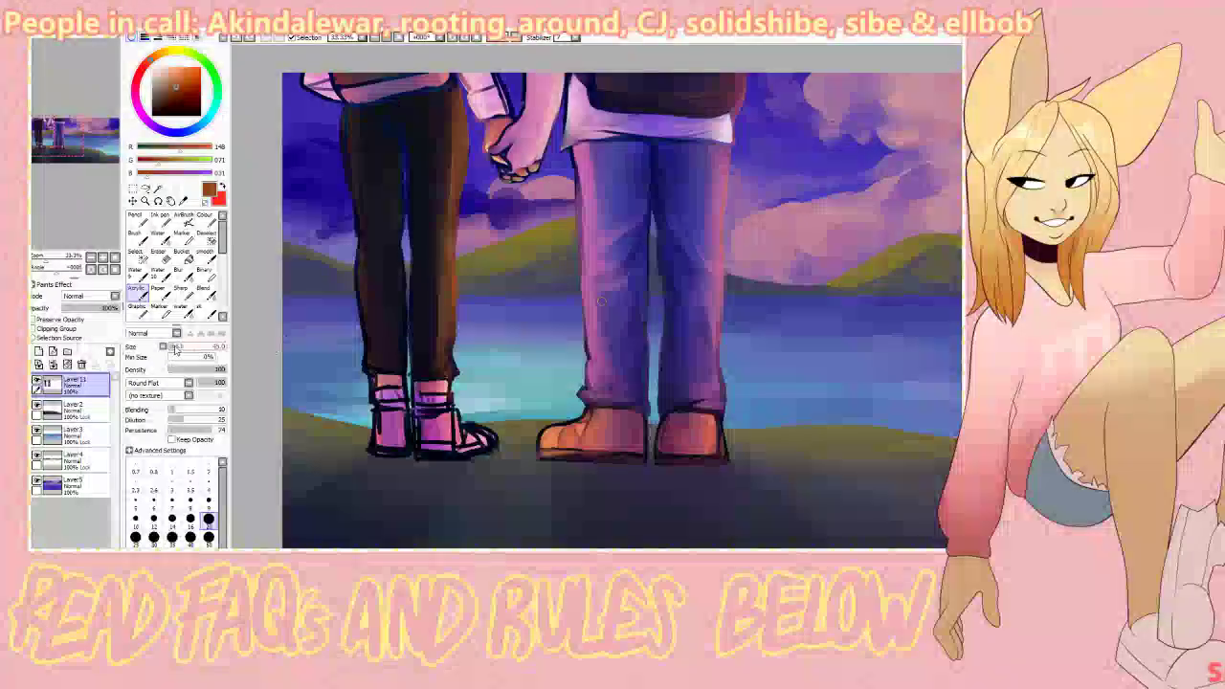
Step: Set the Acrylic brush to size 70 and rework the lit edge of the trousers' right leg with sampled browns
right_click(452, 288)
left_click(177, 346)
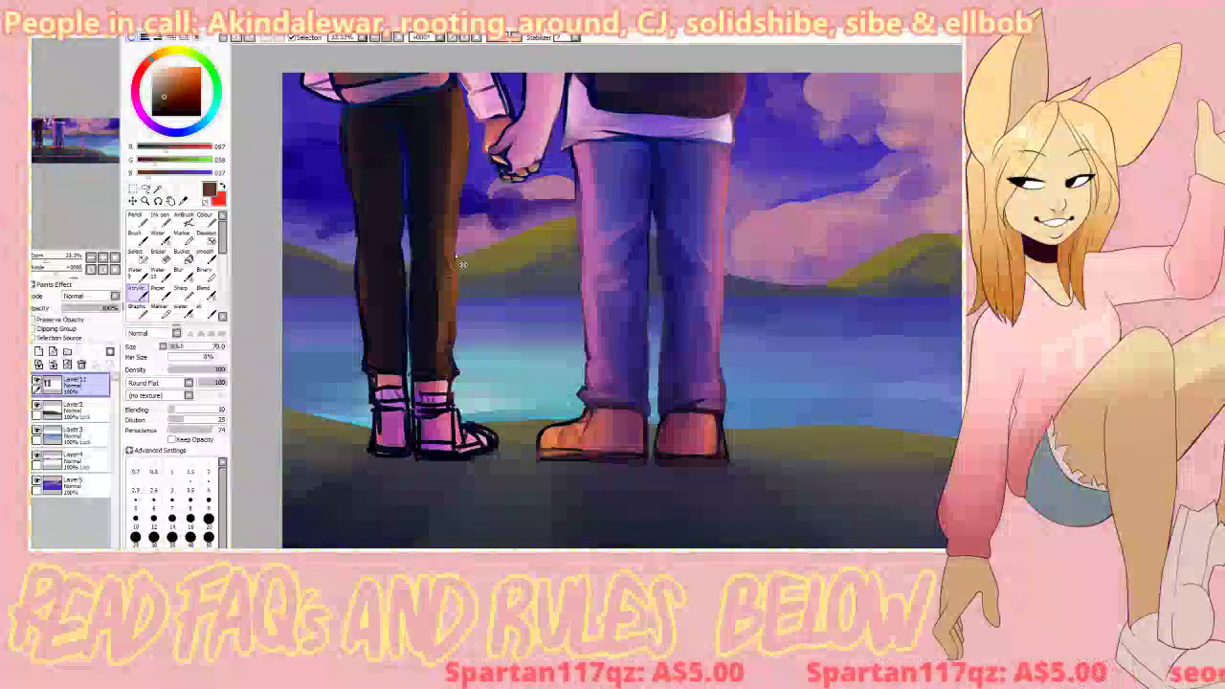
right_click(454, 290)
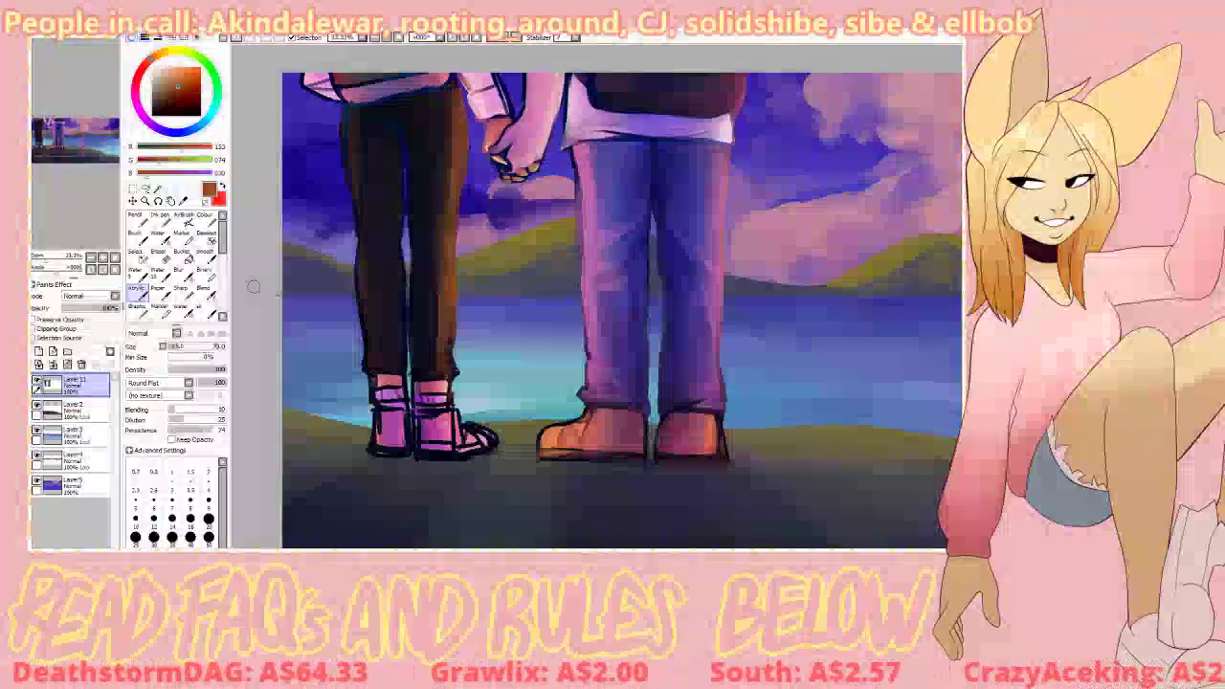
Step: Shade the right trouser leg with sampled near-black and brown, and soften the transition with the Blend brush at size 60
right_click(430, 243)
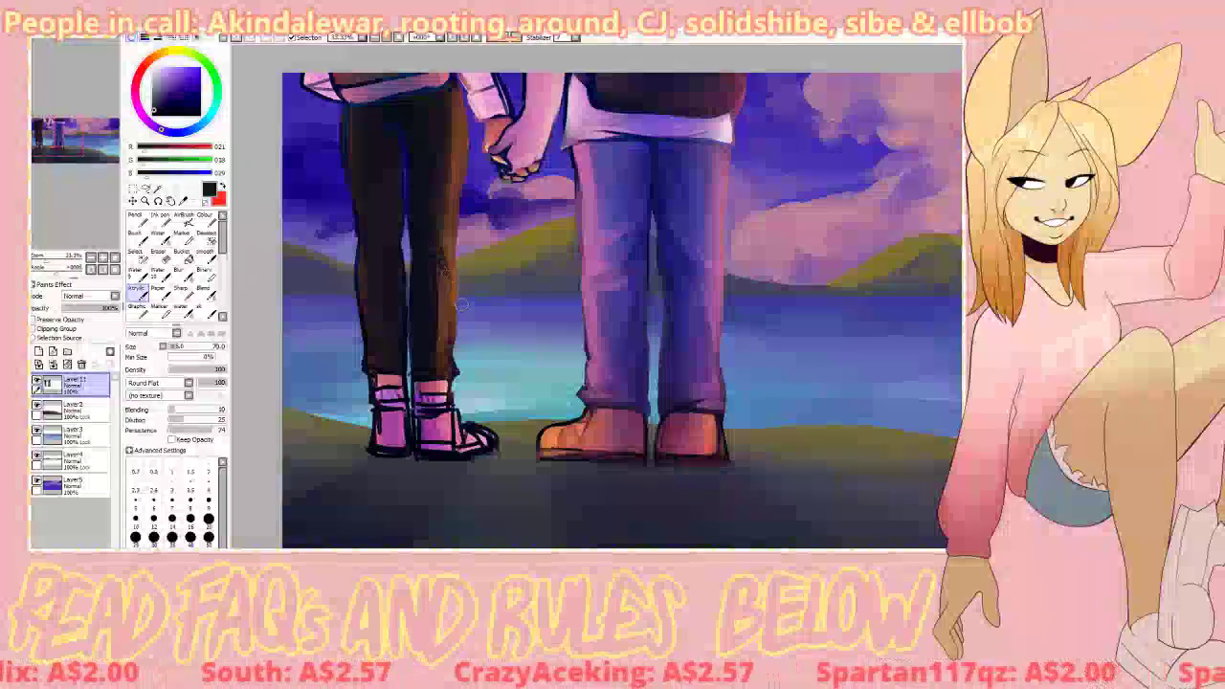
left_click(440, 264, "alt")
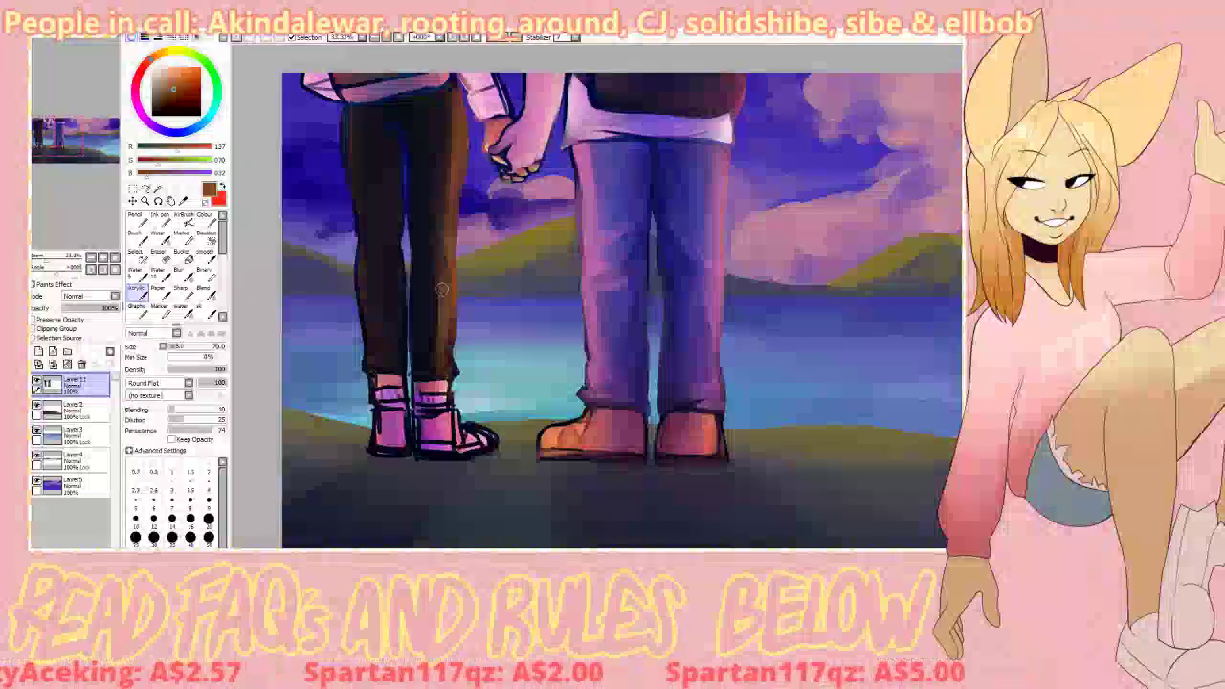
left_click(204, 293)
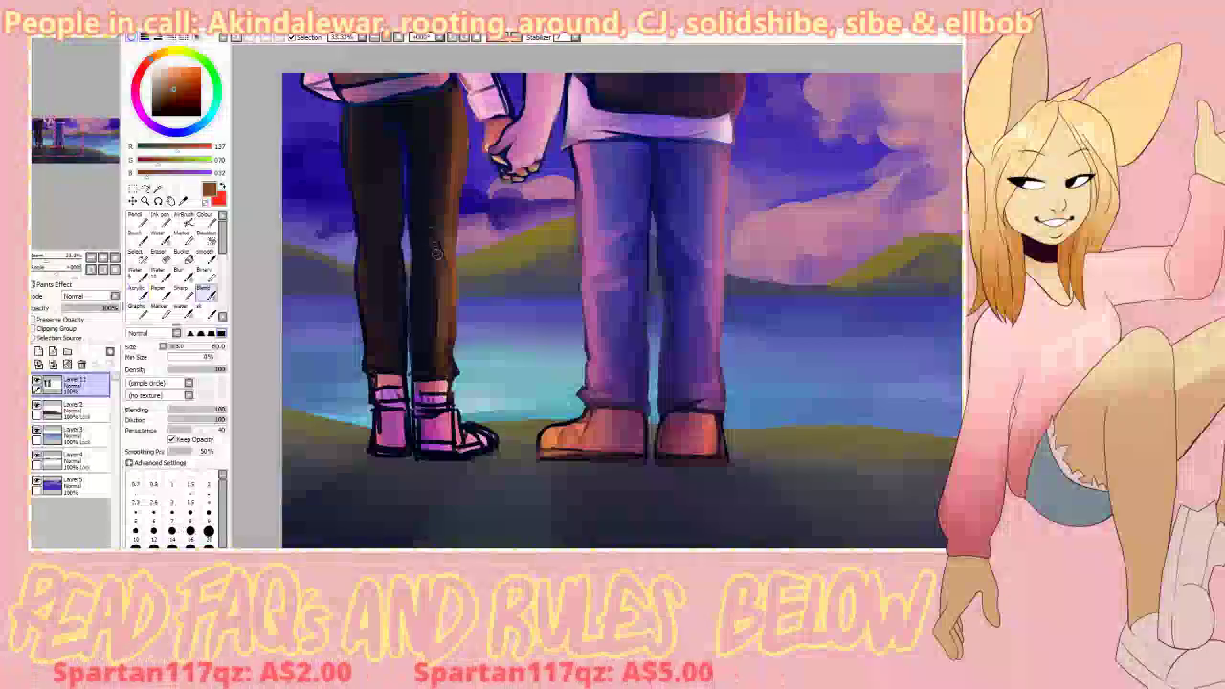
left_click_drag(443, 308, 444, 144)
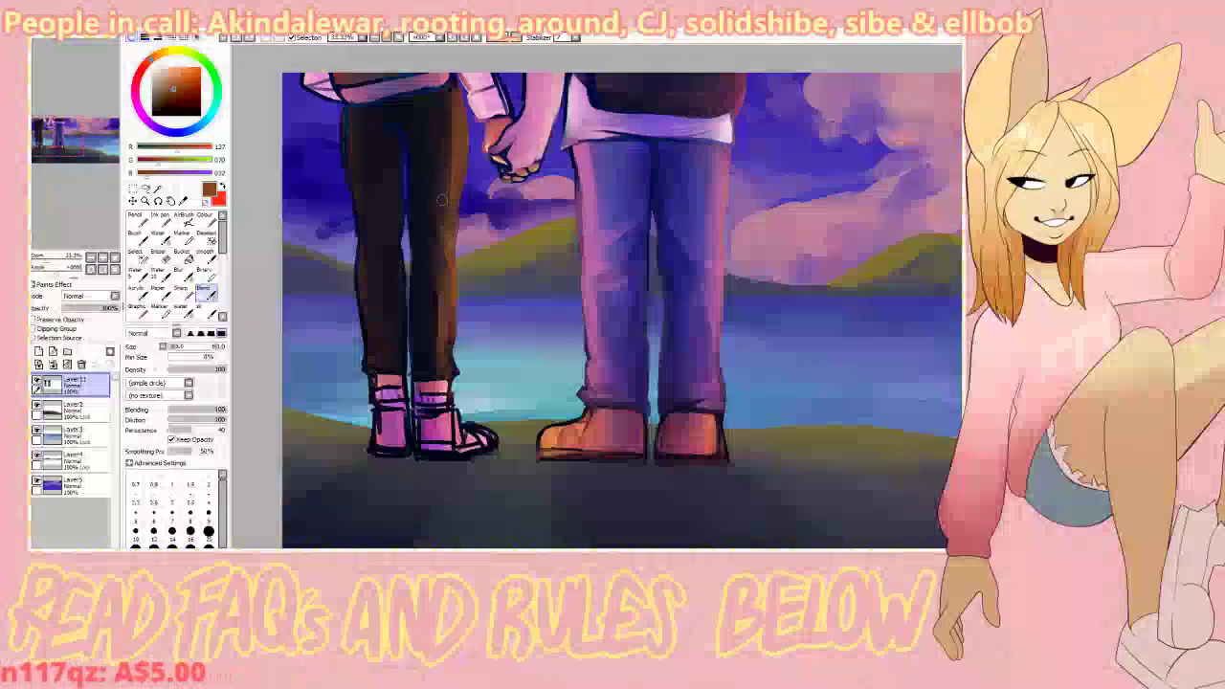
Step: Paint the upper part of the dark trousers below the shirt hem with sampled near-black tones using the Acrylic brush
left_click(114, 257)
left_click(102, 257)
left_click_drag(100, 245, 79, 243)
left_click(102, 257)
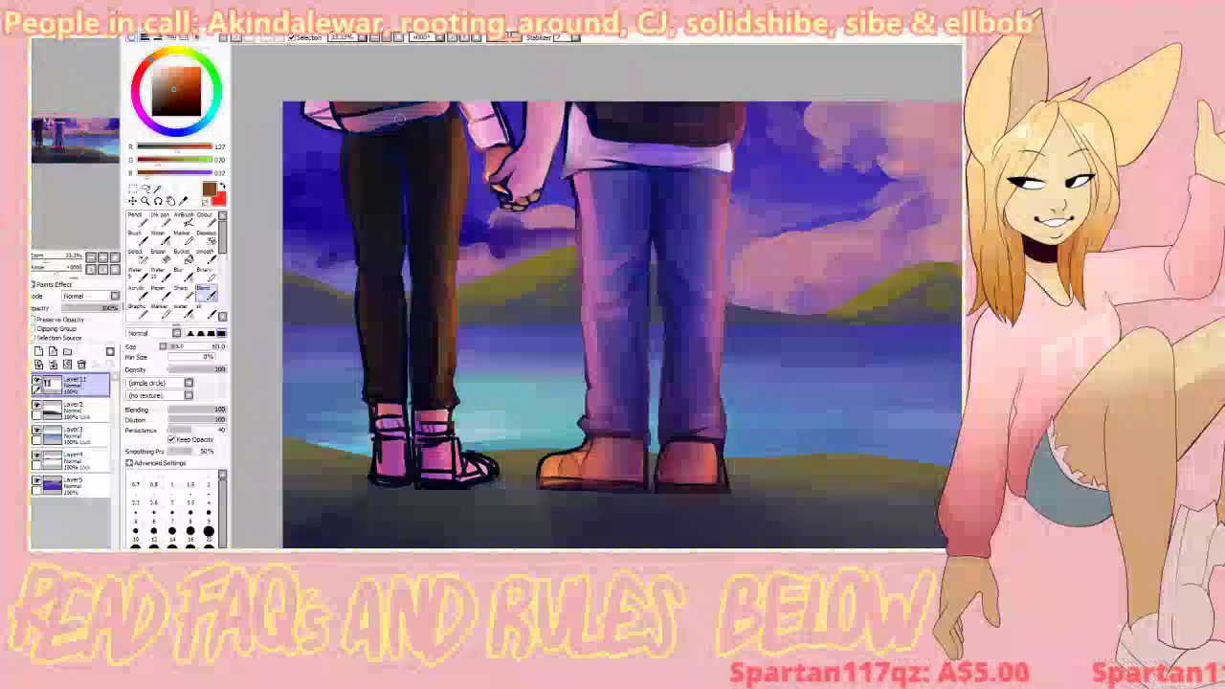
key("b")
right_click(383, 144)
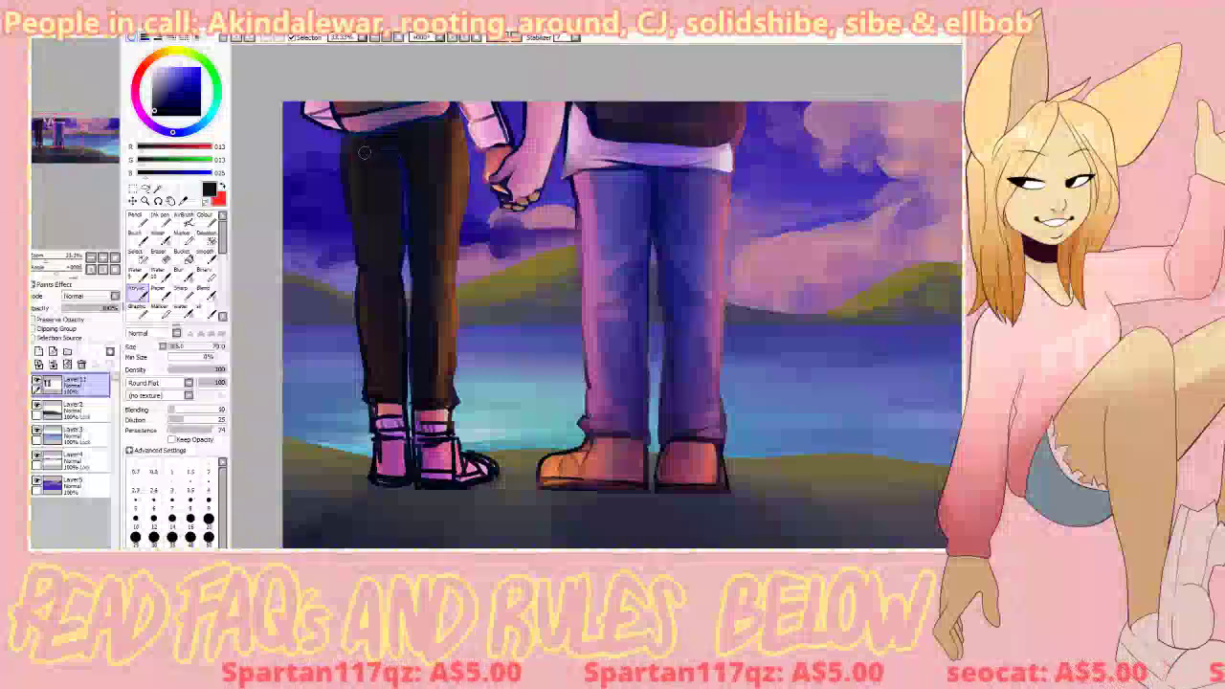
left_click(368, 150, "alt")
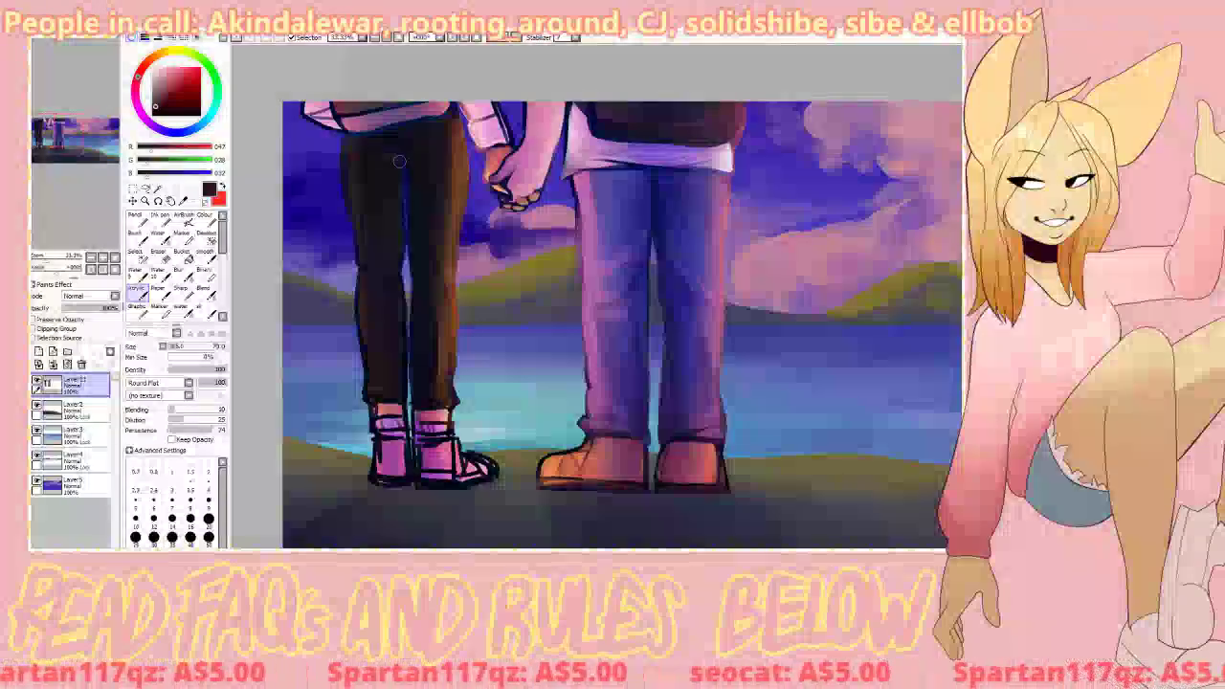
left_click(391, 138, "alt")
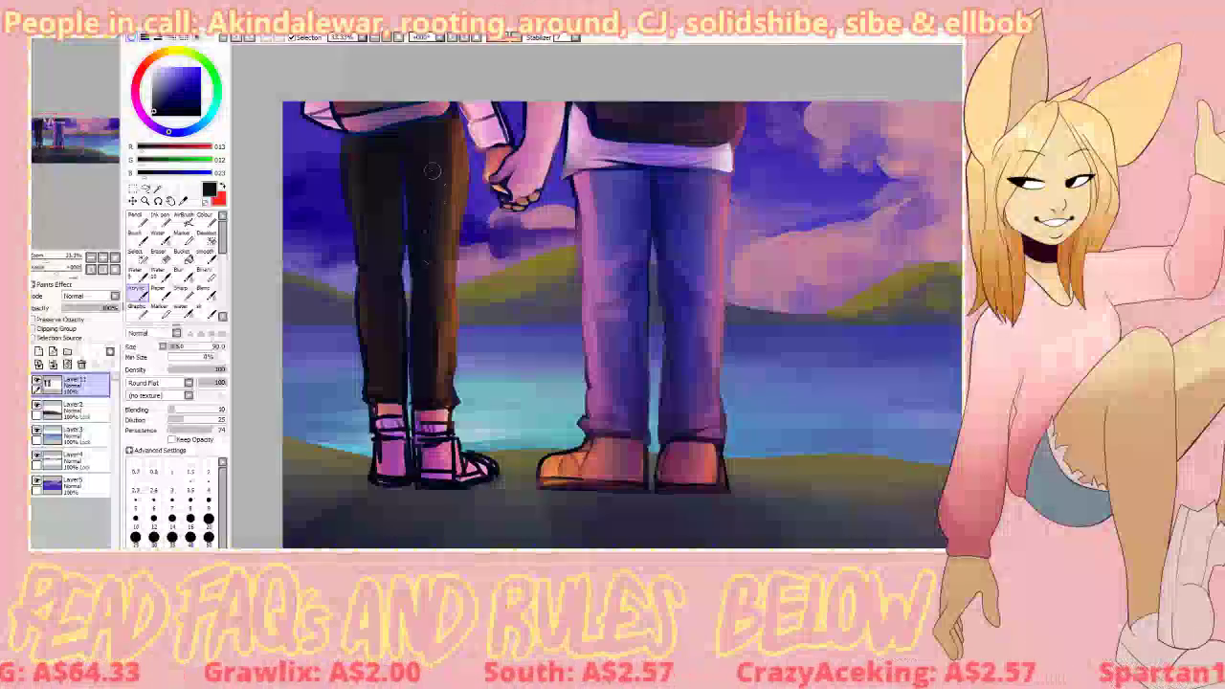
Step: Blend the dark trousers' shading with the Blend brush at size 140, undoing the last stroke along the outer thigh
key("b")
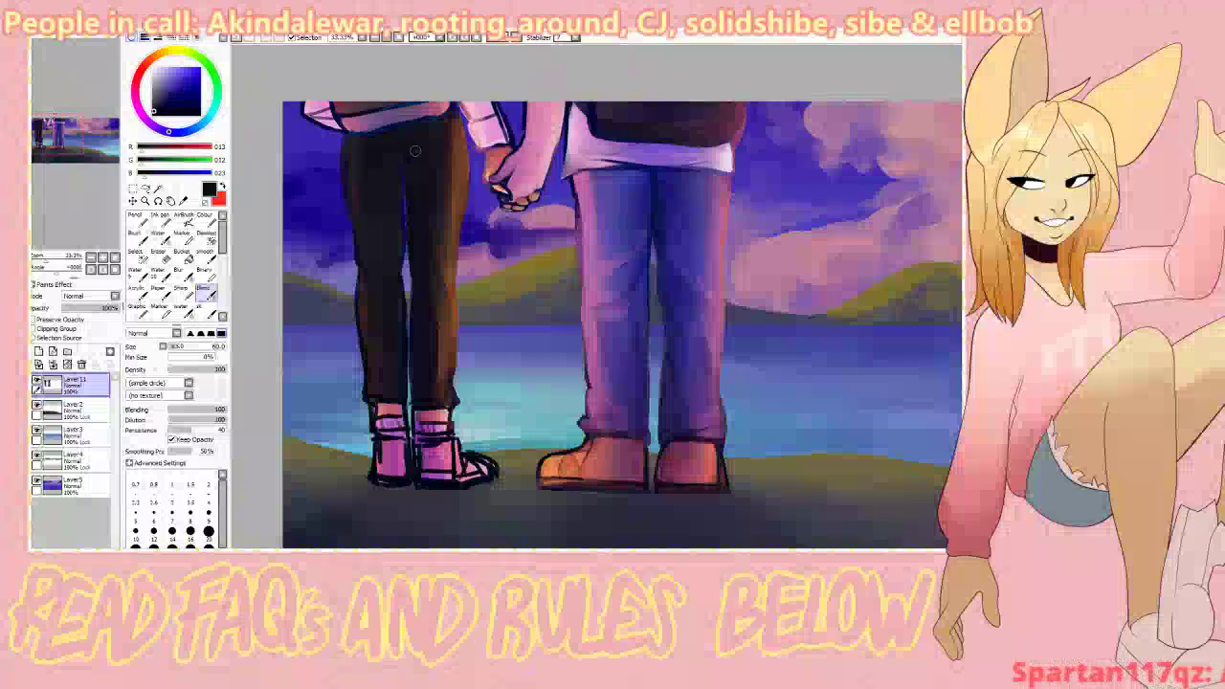
left_click(184, 346)
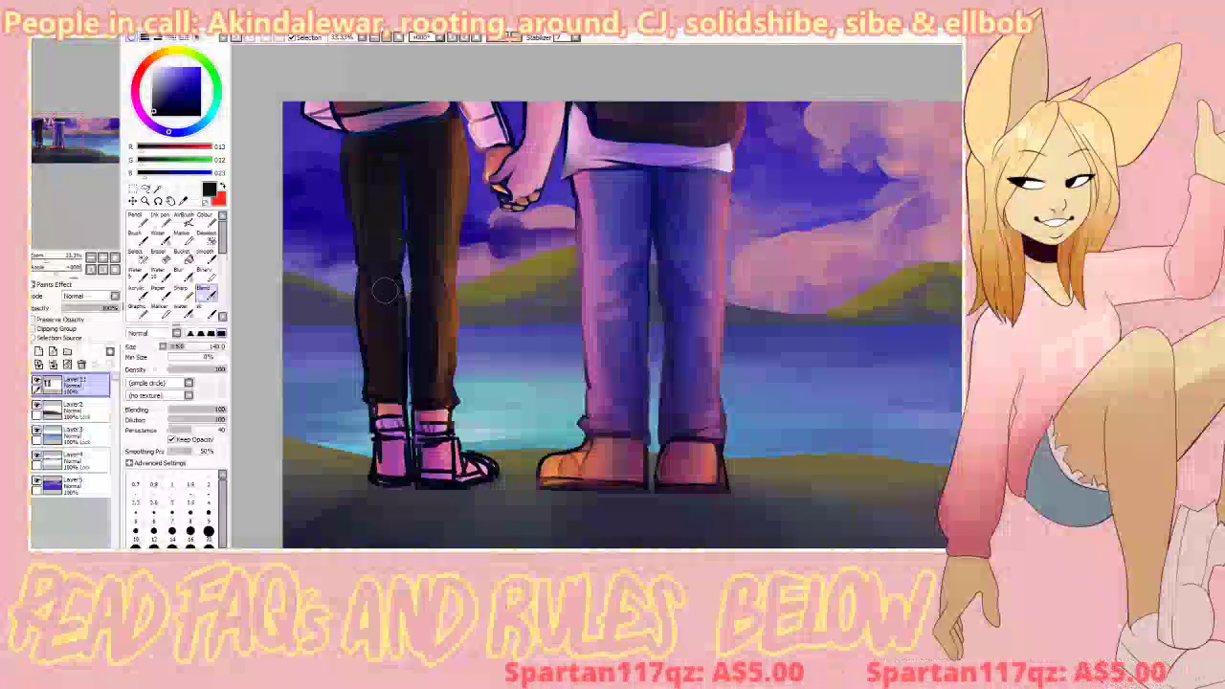
left_click_drag(348, 147, 356, 204)
key("ctrl+z")
Step: Paint the left trouser leg's upper thigh with the Acrylic brush, alternating sampled dark reddish and bluish near-black tones
left_click(138, 294)
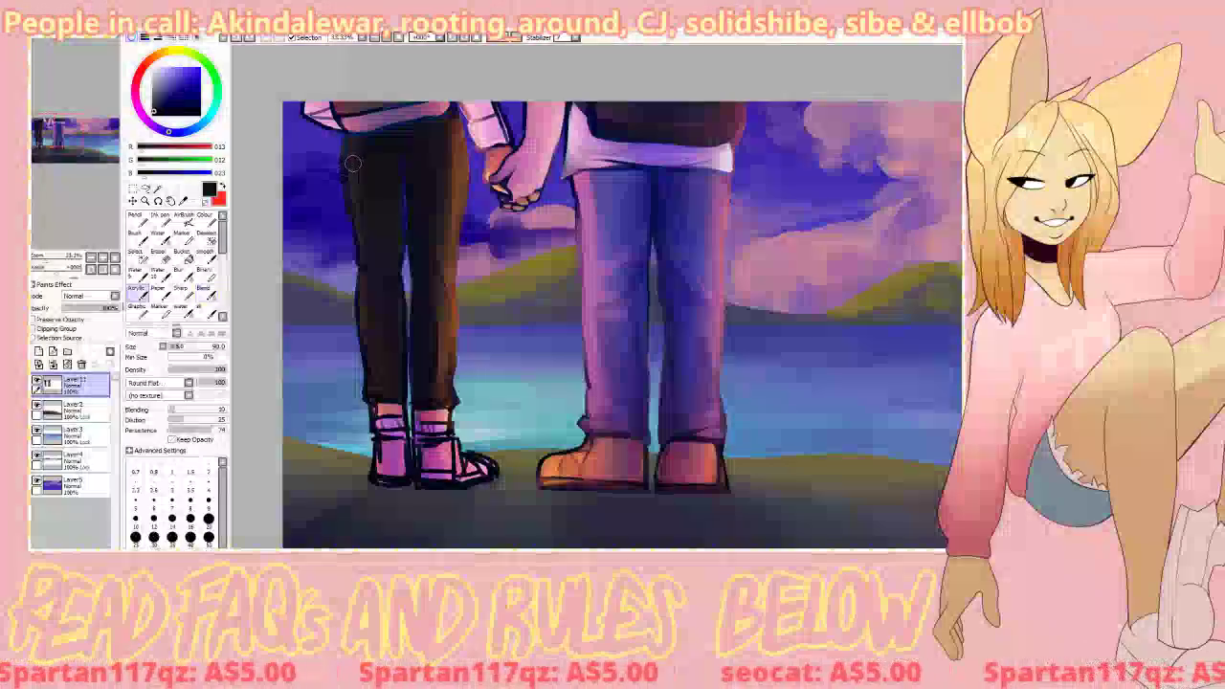
right_click(351, 164)
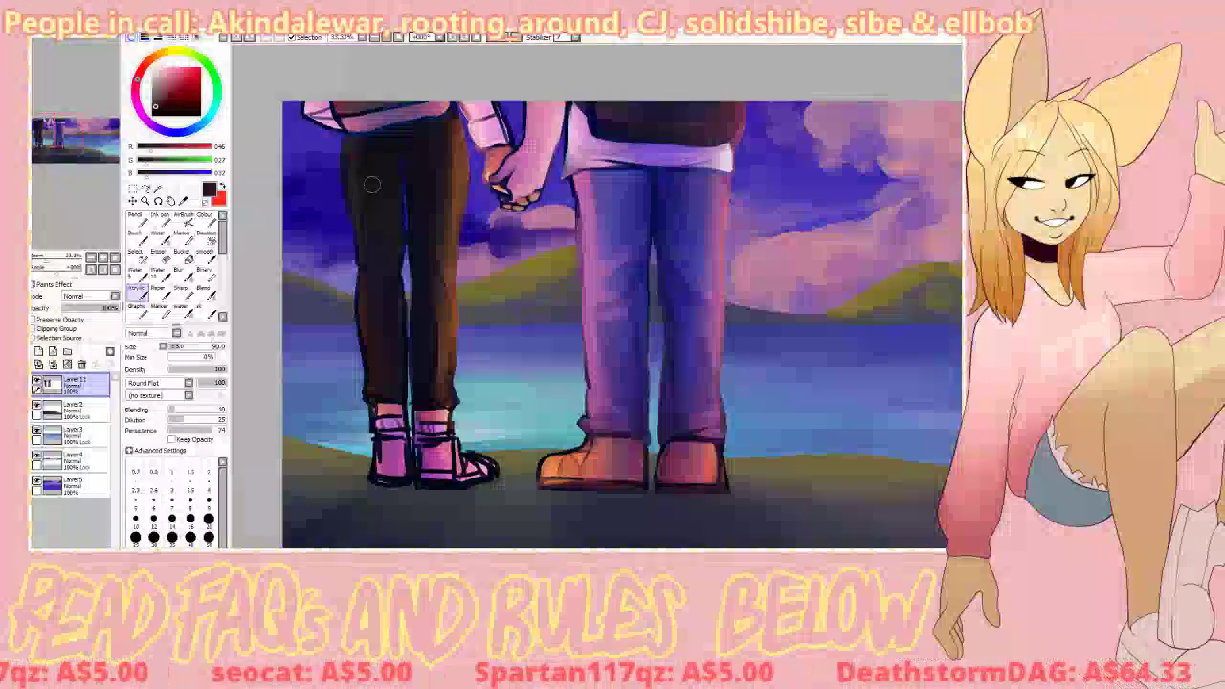
right_click(371, 181)
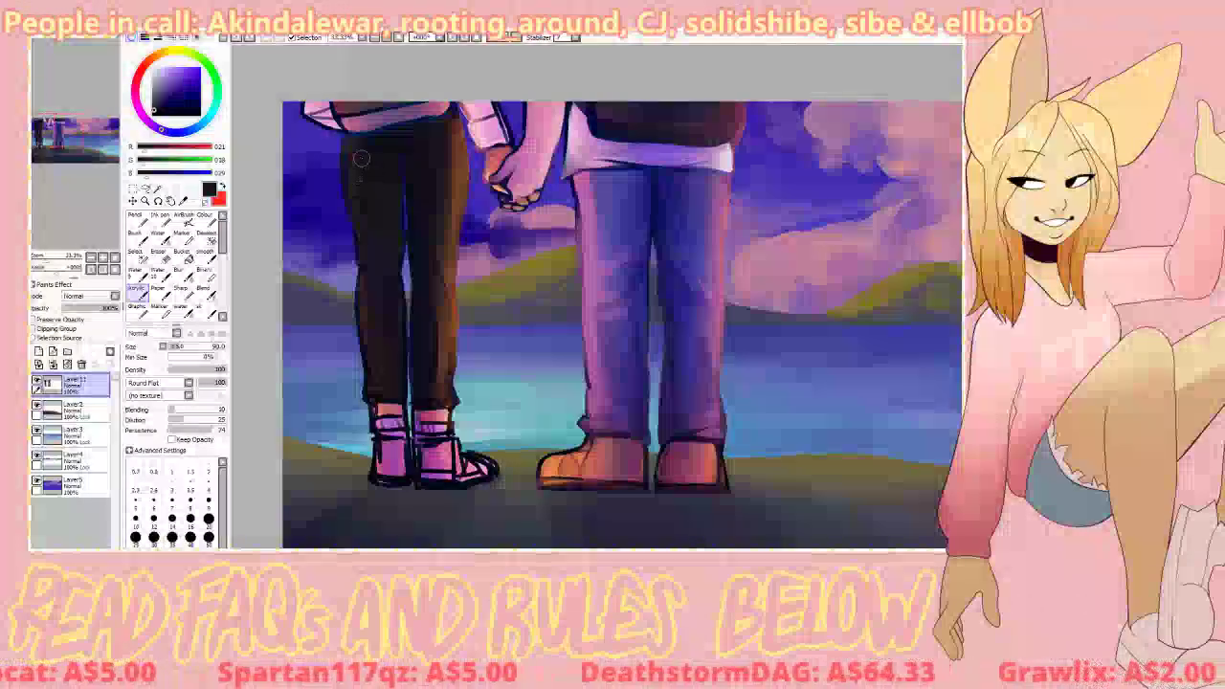
right_click(360, 158)
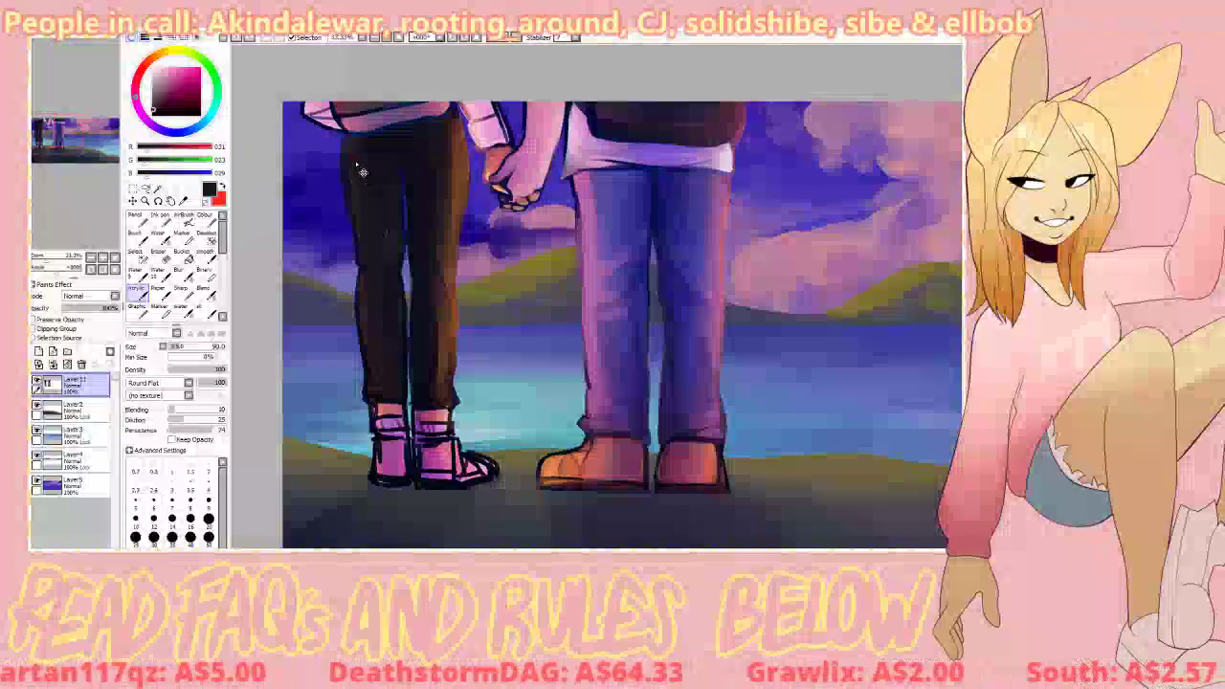
right_click(365, 203)
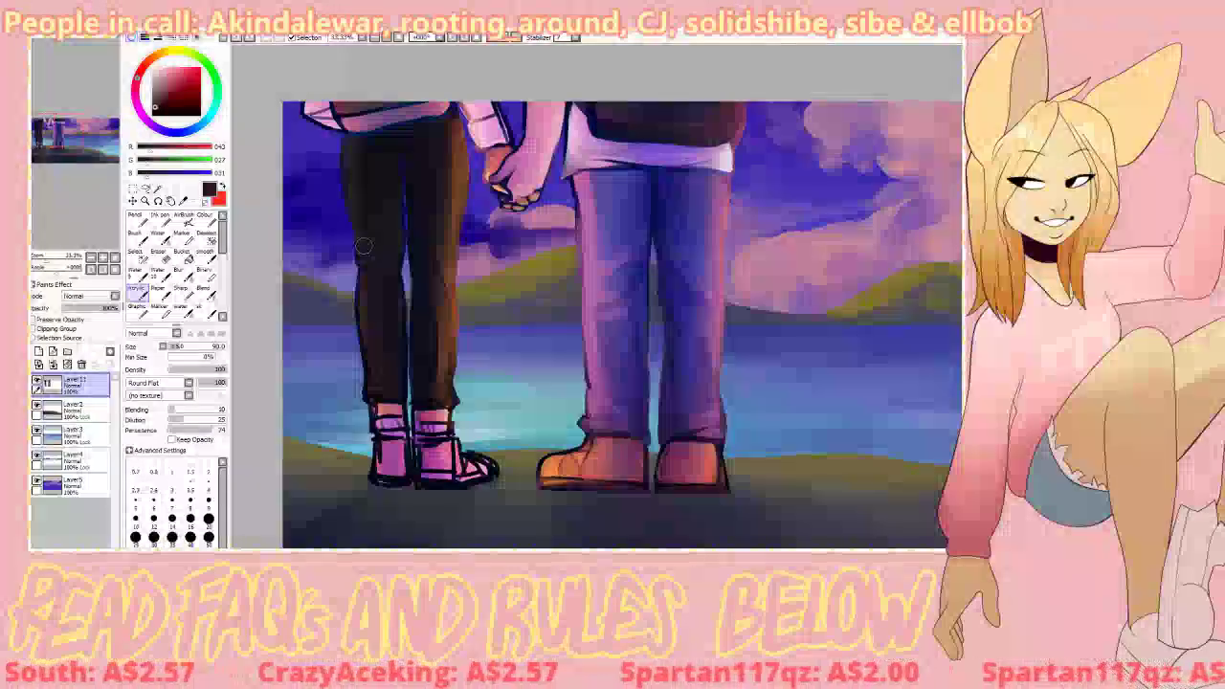
Step: Set the Acrylic brush to size 55 and paint sampled dark reddish brown down the left trouser leg's outer edge
left_click_drag(176, 348, 173, 347)
right_click(363, 261)
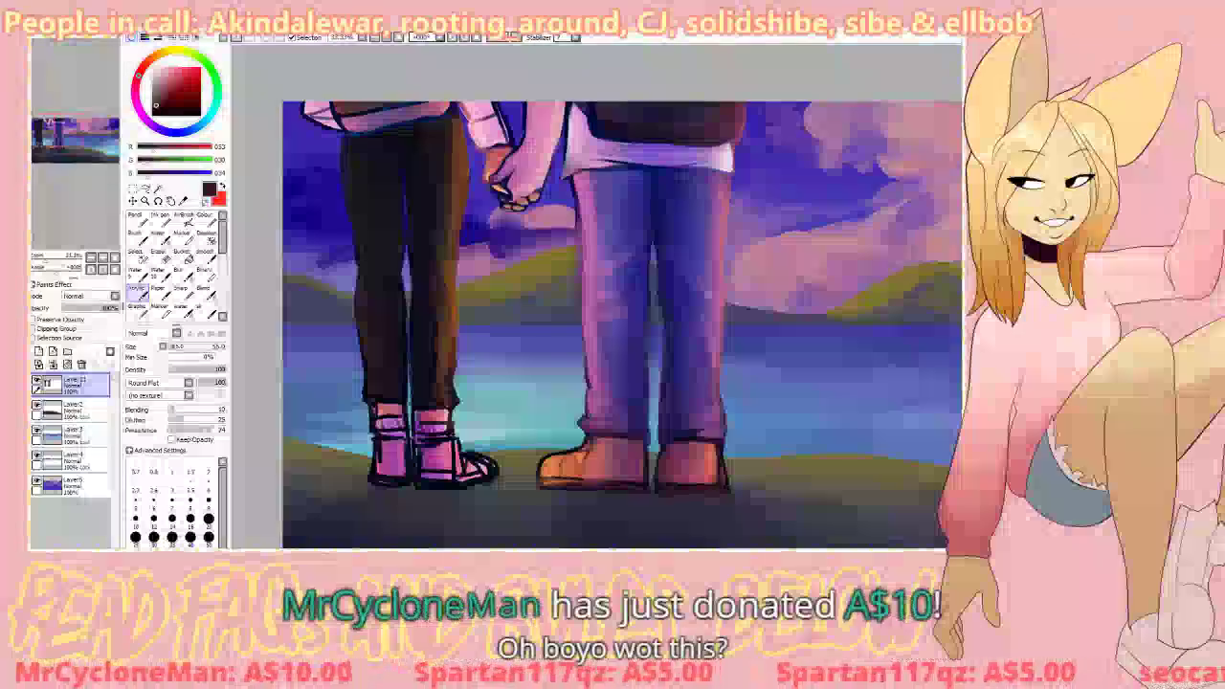
right_click(356, 163)
left_click_drag(349, 141, 354, 209)
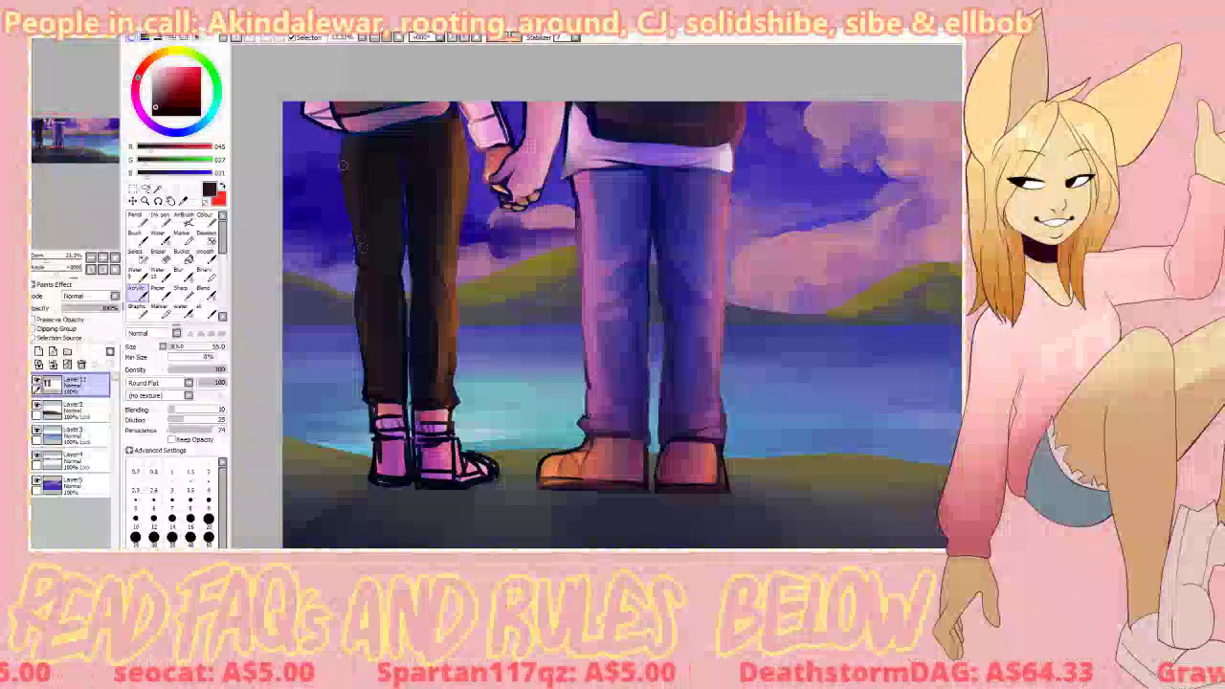
left_click(408, 180, "alt")
left_click_drag(399, 177, 405, 260)
key("ctrl+z")
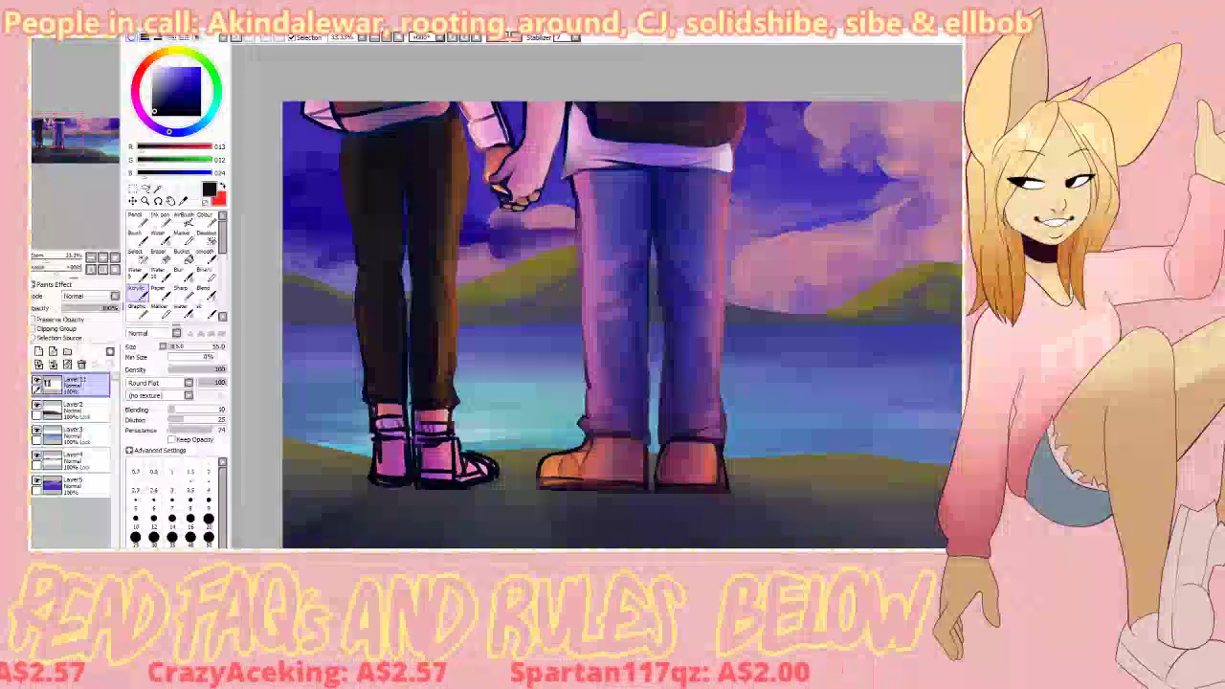
Step: Paint over the lower edge of the left figure's shirt hem with a dusky pink sampled from the shirt
scroll(775, 285, "up", 1)
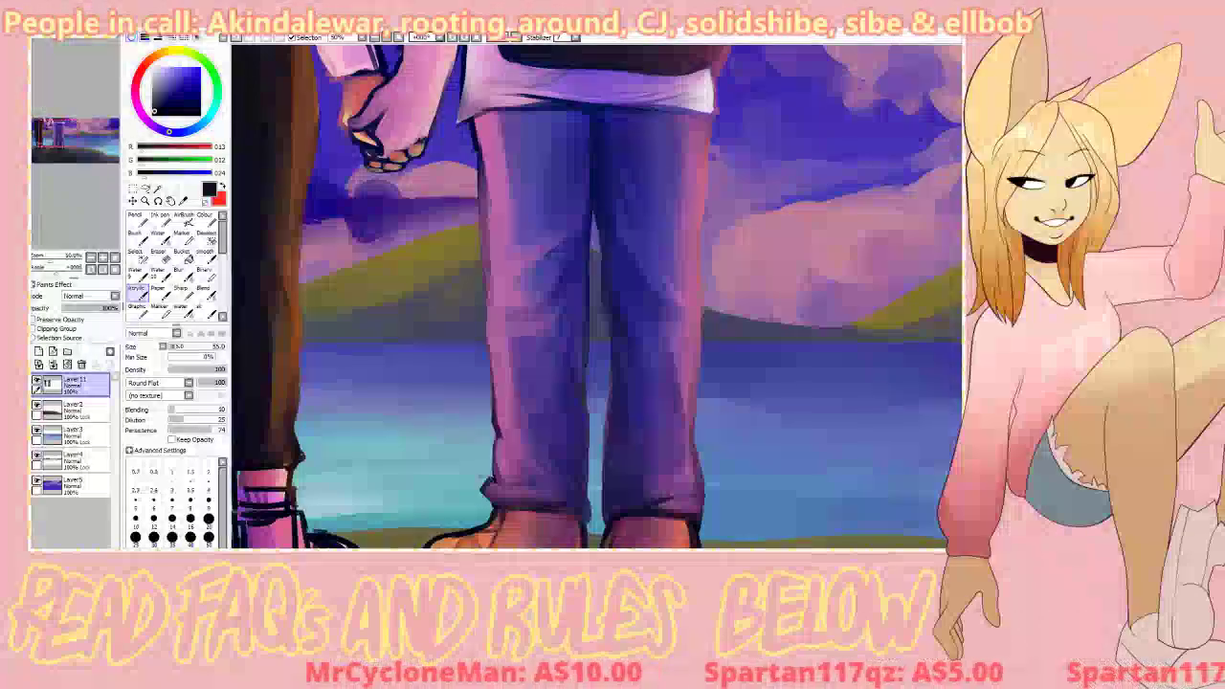
left_click_drag(85, 159, 67, 154)
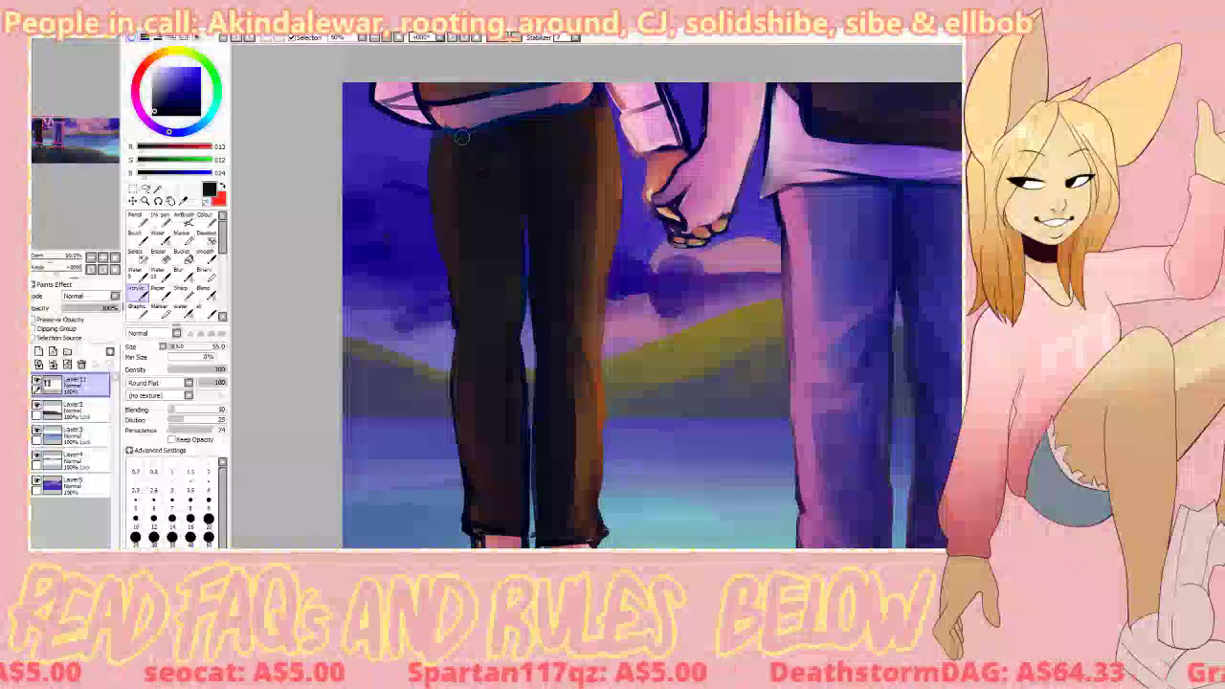
left_click(500, 122, "alt")
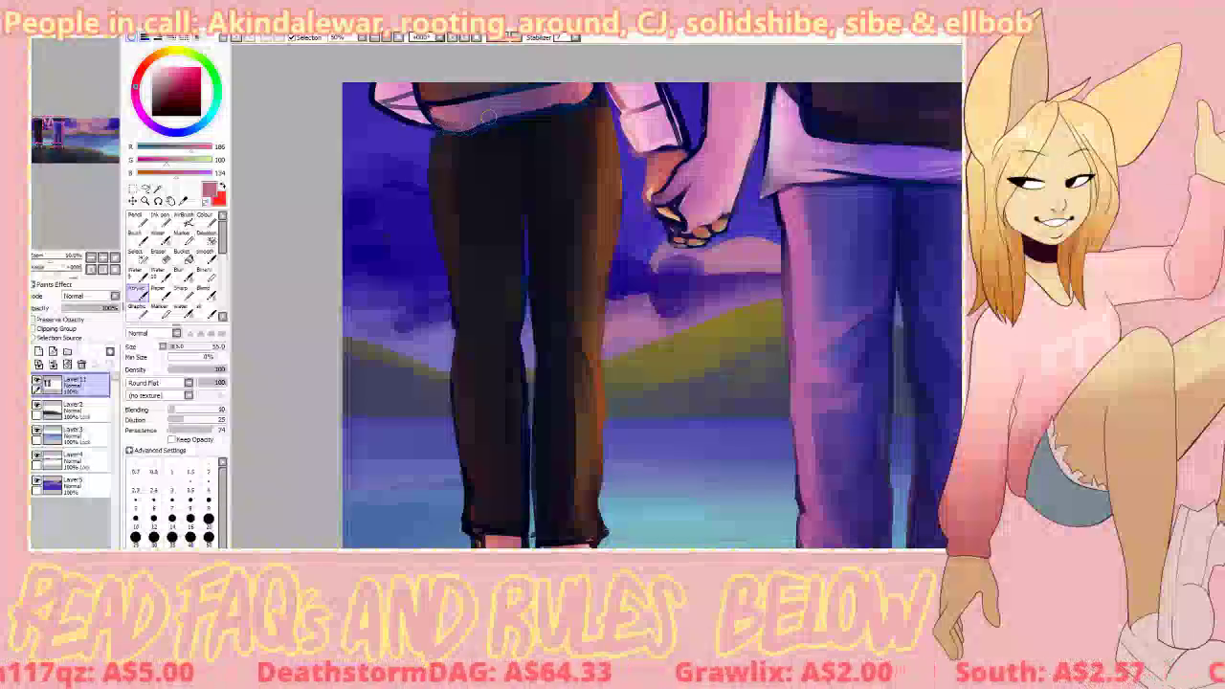
left_click_drag(498, 126, 462, 132)
Step: Set the brush size to 60 and paint a sampled lighter pink along the left figure's shirt hem, redoing the first stroke
left_click(180, 347)
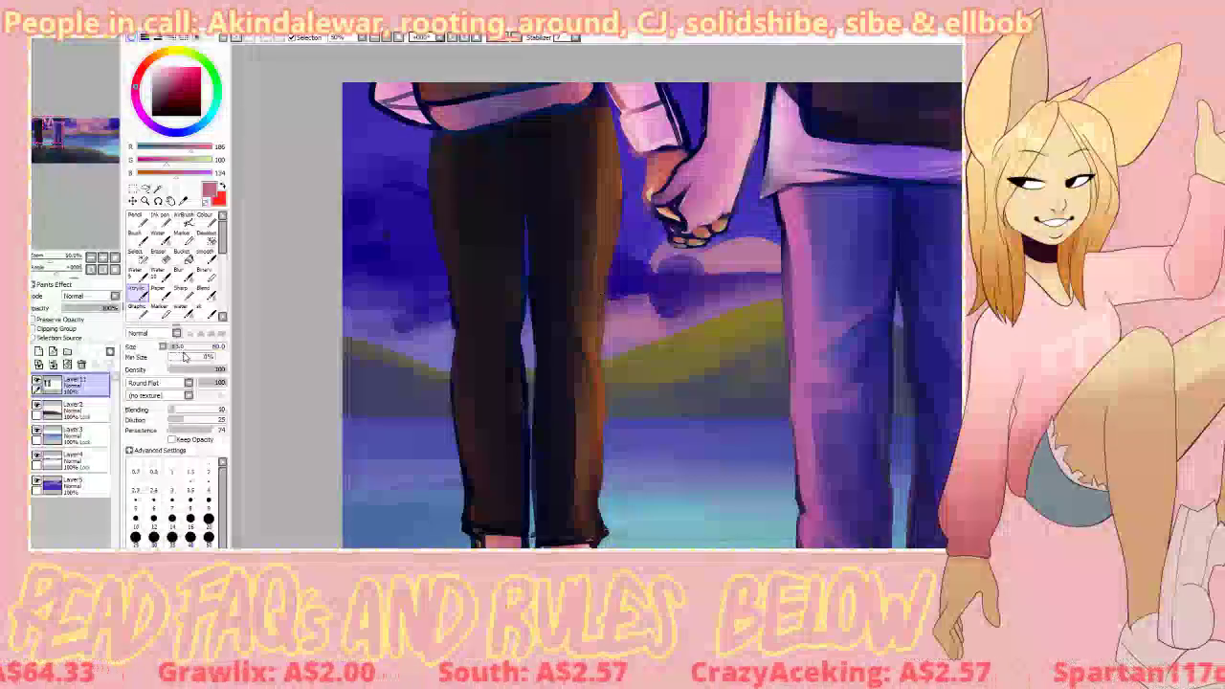
right_click(570, 98)
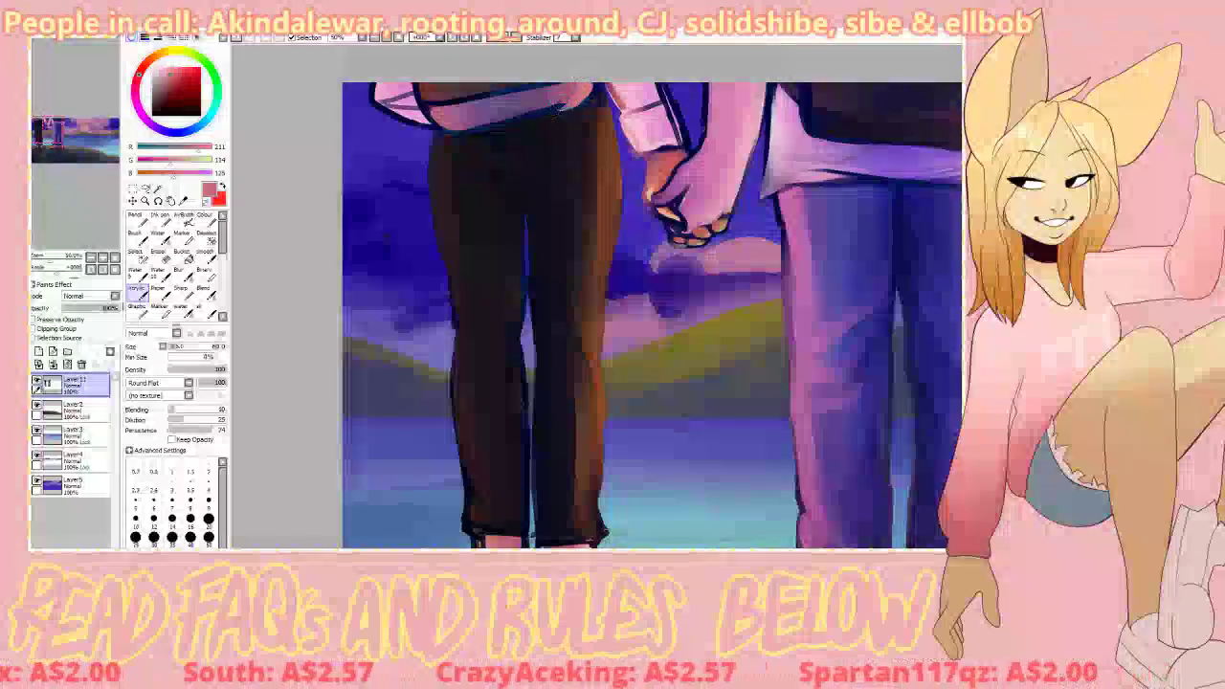
left_click_drag(577, 94, 544, 109)
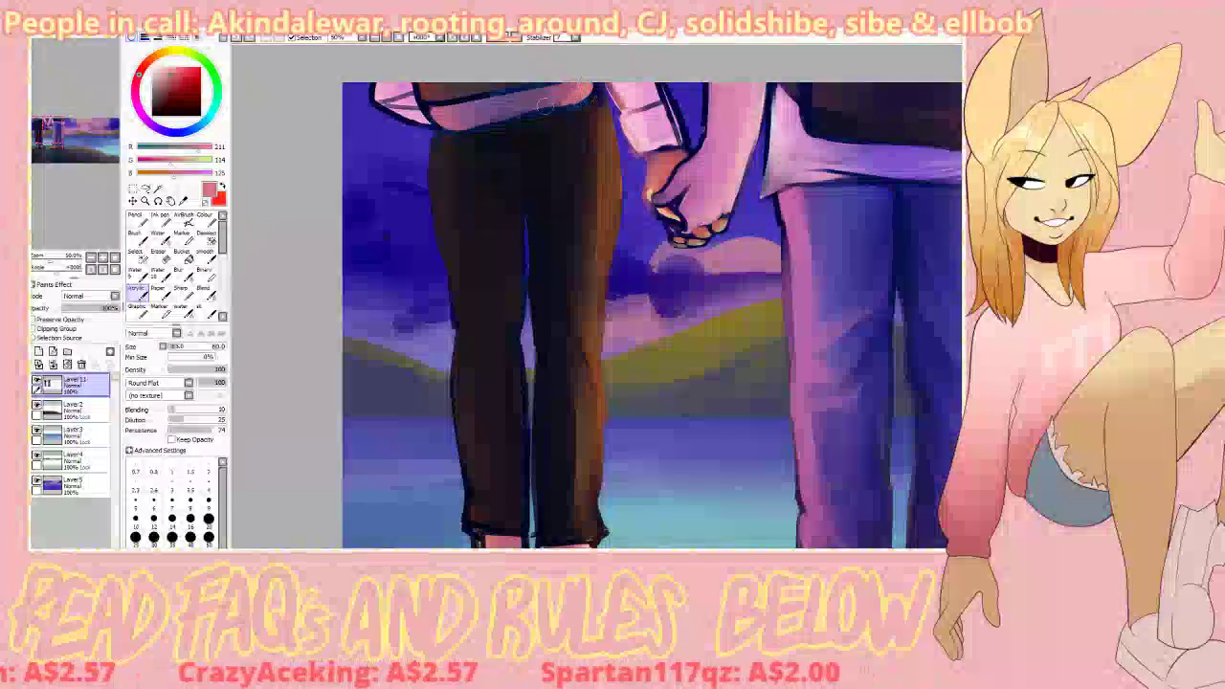
key("ctrl+z")
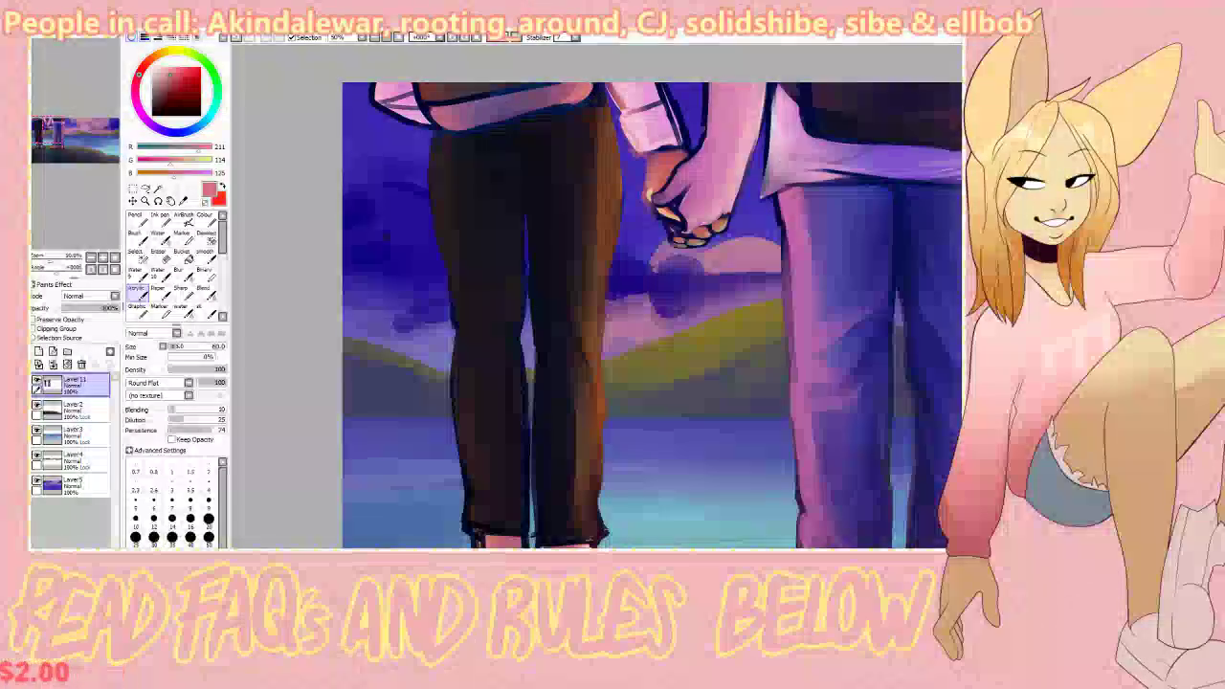
left_click_drag(574, 107, 457, 132)
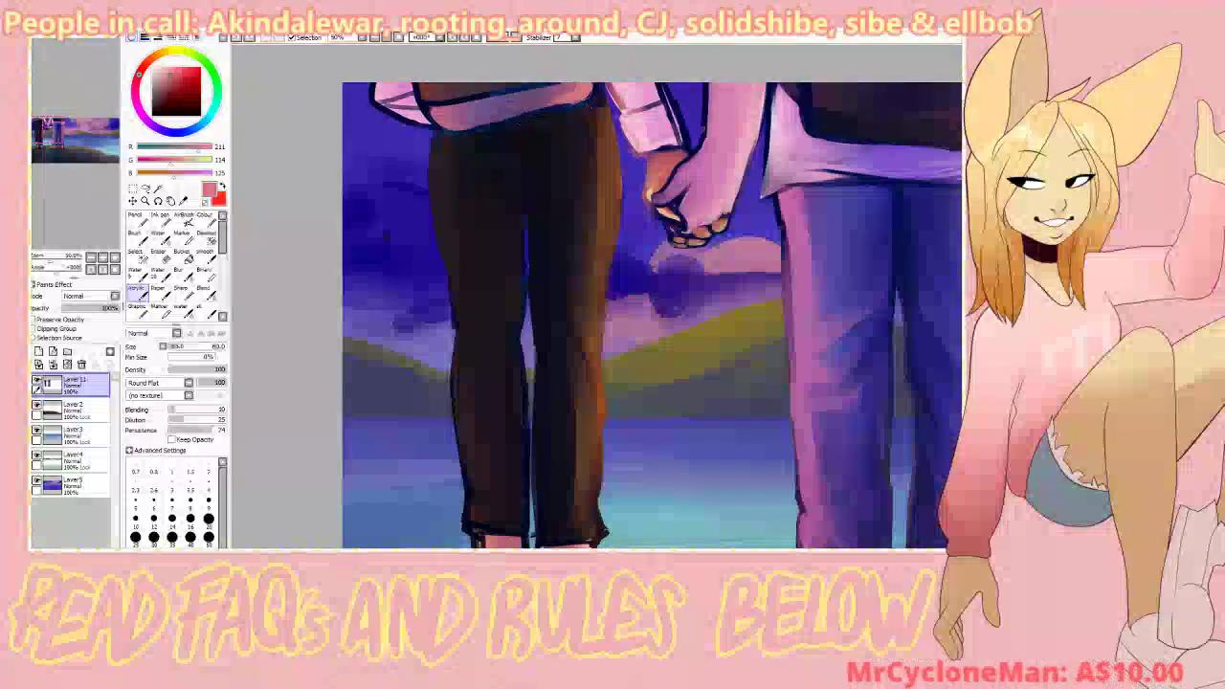
Step: Shade the left figure's shirt hem with the size 60 Acrylic brush, alternating sampled muted purple, dark reddish brown and dusky mauve
right_click(509, 103)
left_click_drag(488, 117, 564, 103)
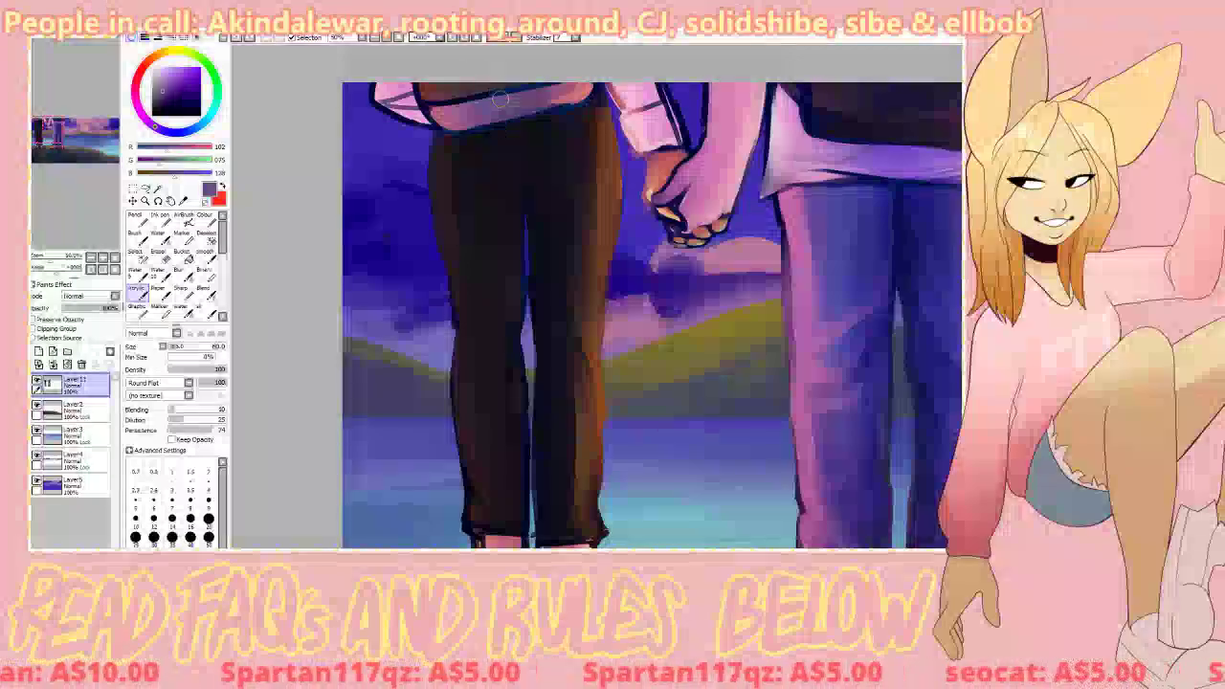
right_click(433, 90)
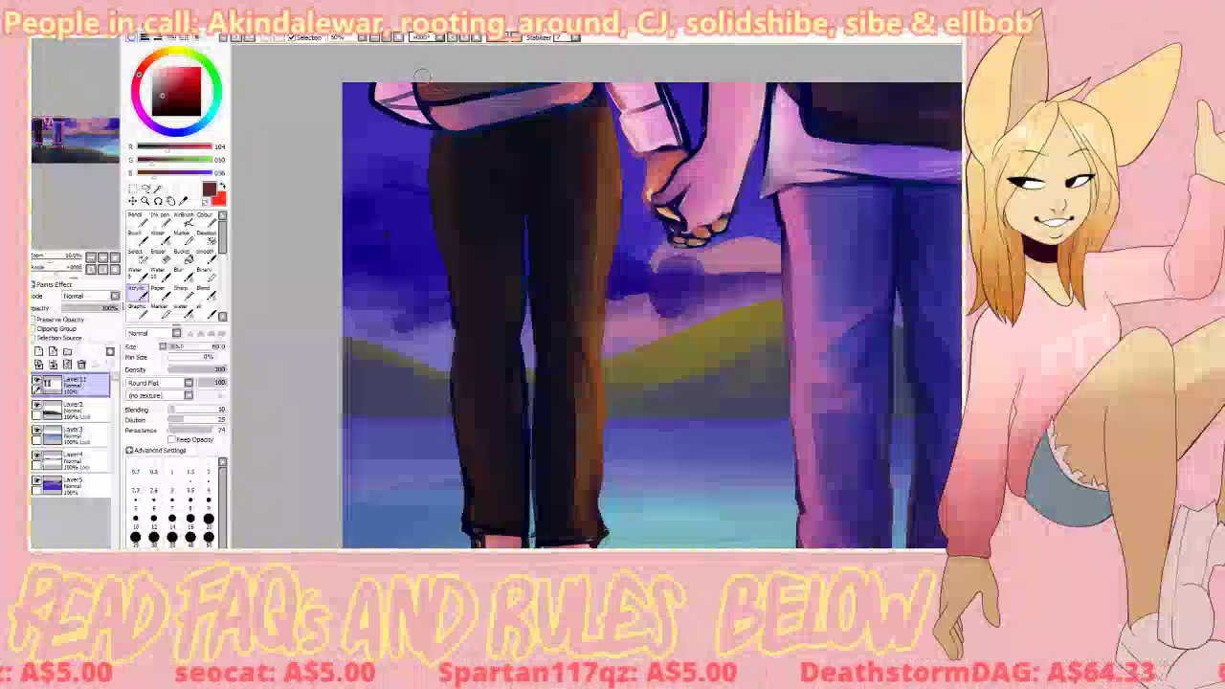
left_click(488, 87, "alt")
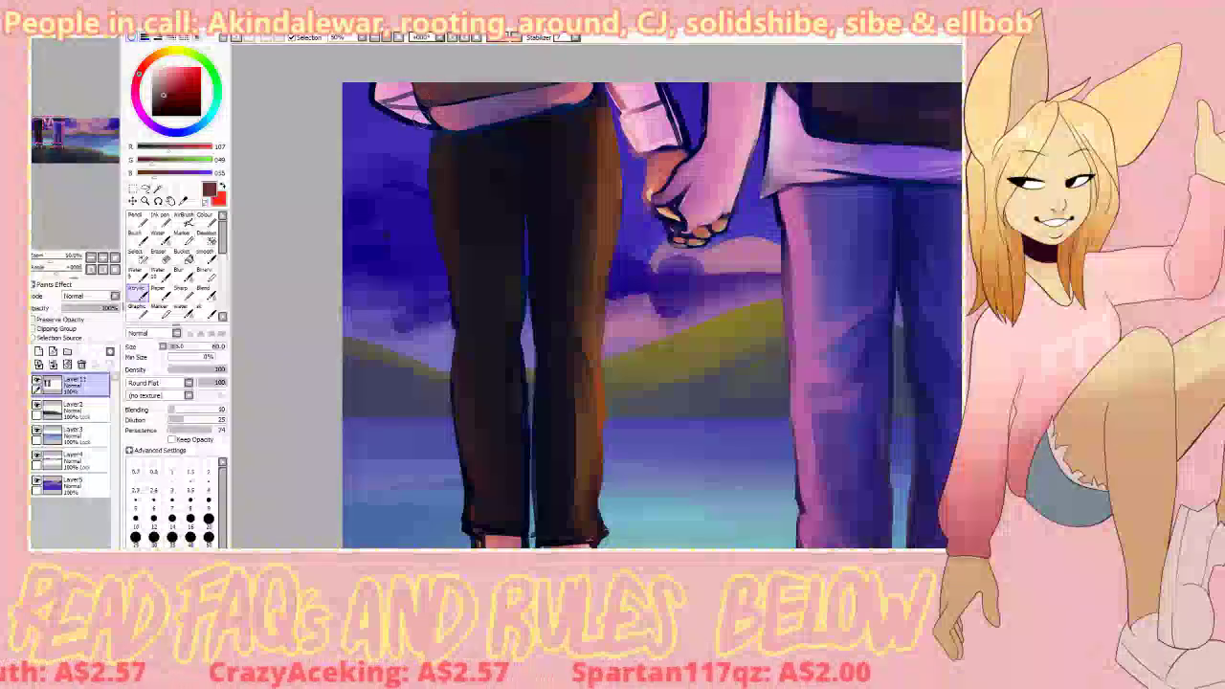
right_click(564, 100)
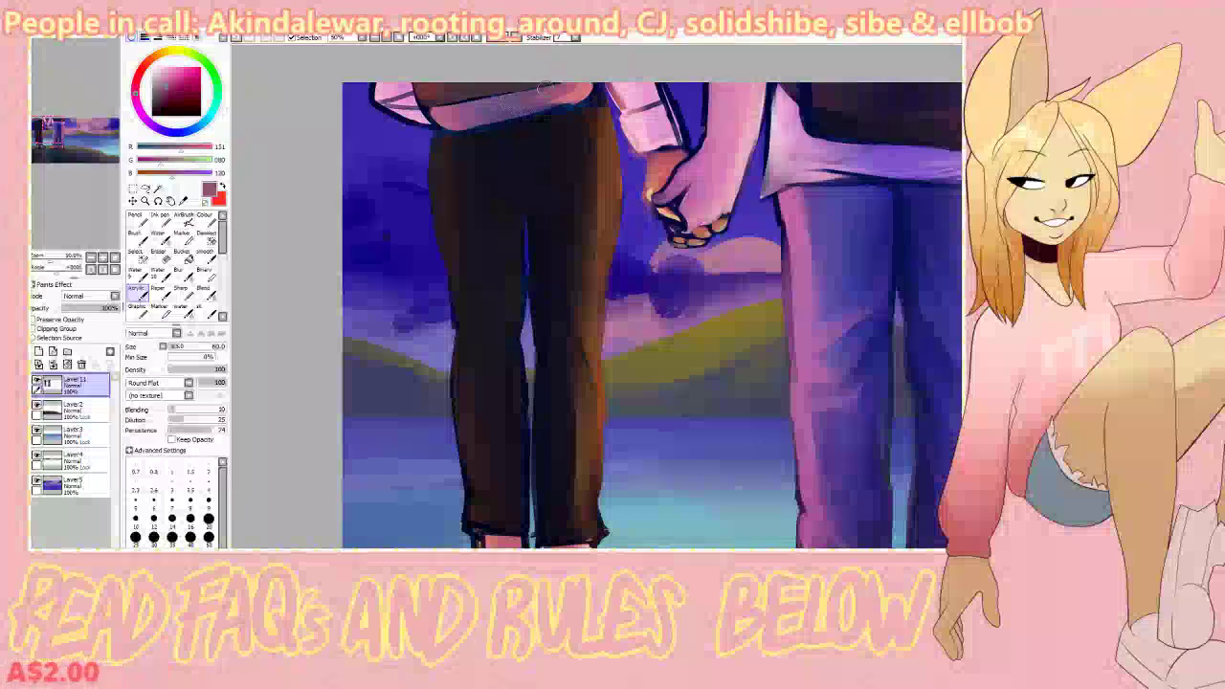
right_click(585, 88)
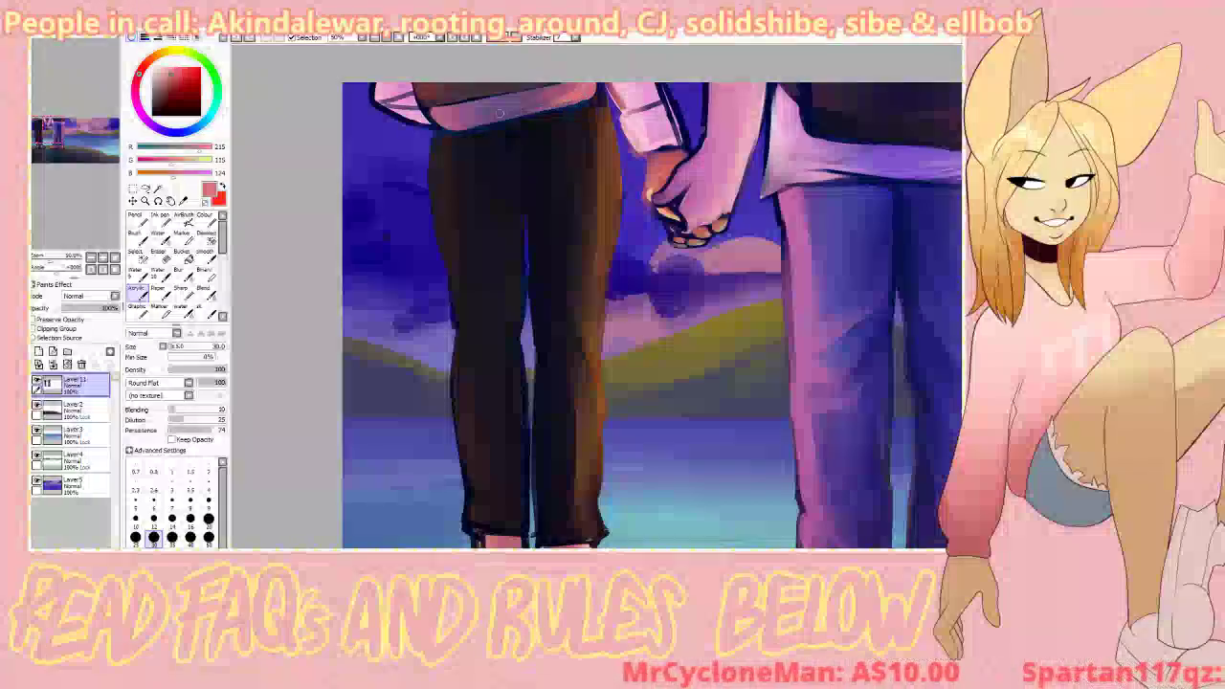
Step: Paint sampled muted purple across the shirt hem at brush size 95, and touch it up with sampled dusky pink at size 55
right_click(476, 116)
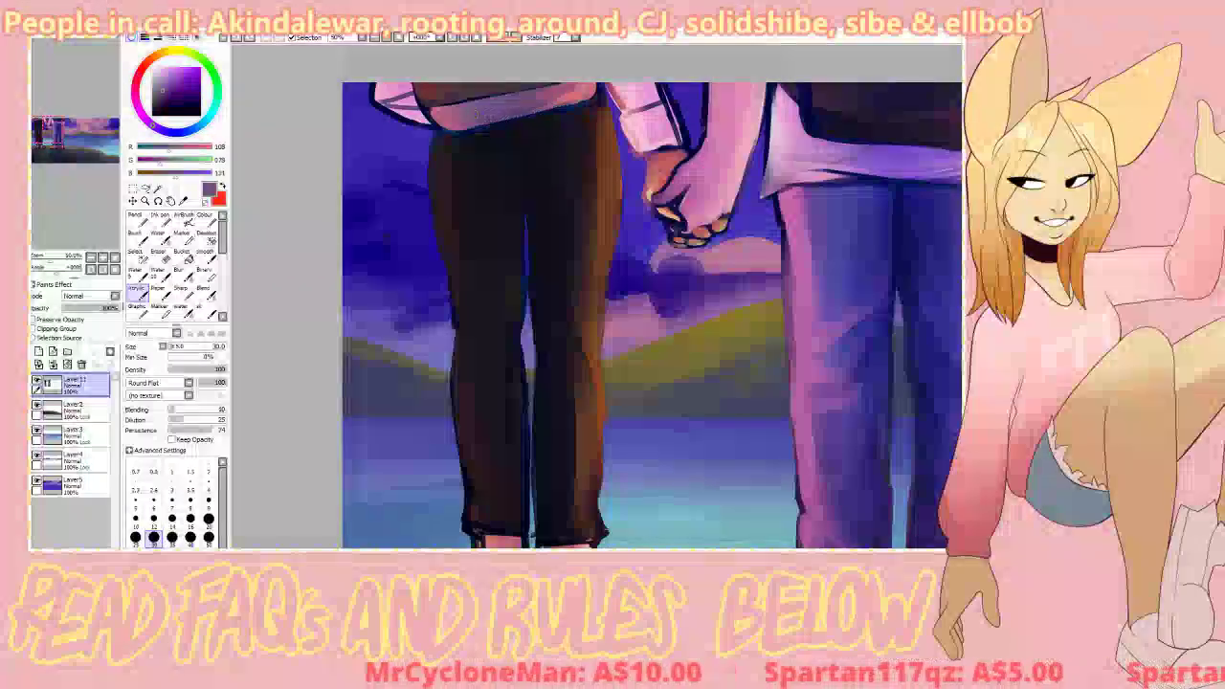
left_click(184, 346)
left_click_drag(488, 115, 572, 103)
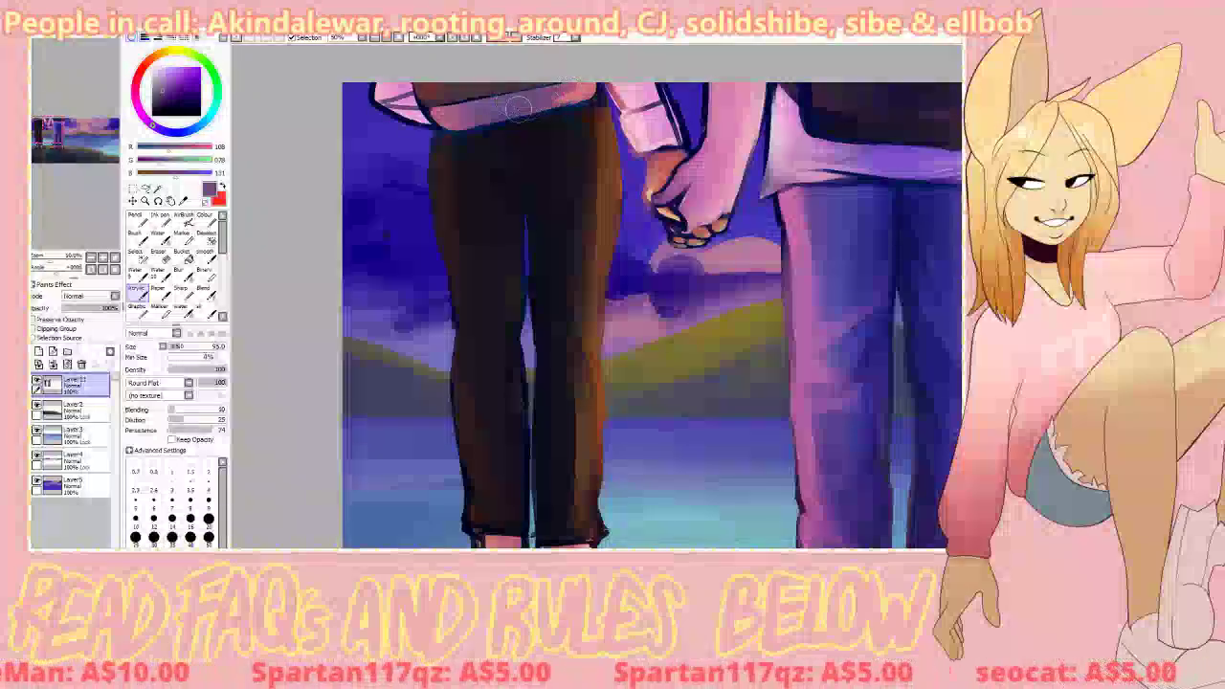
right_click(690, 158)
left_click(177, 348)
left_click(446, 126, "alt")
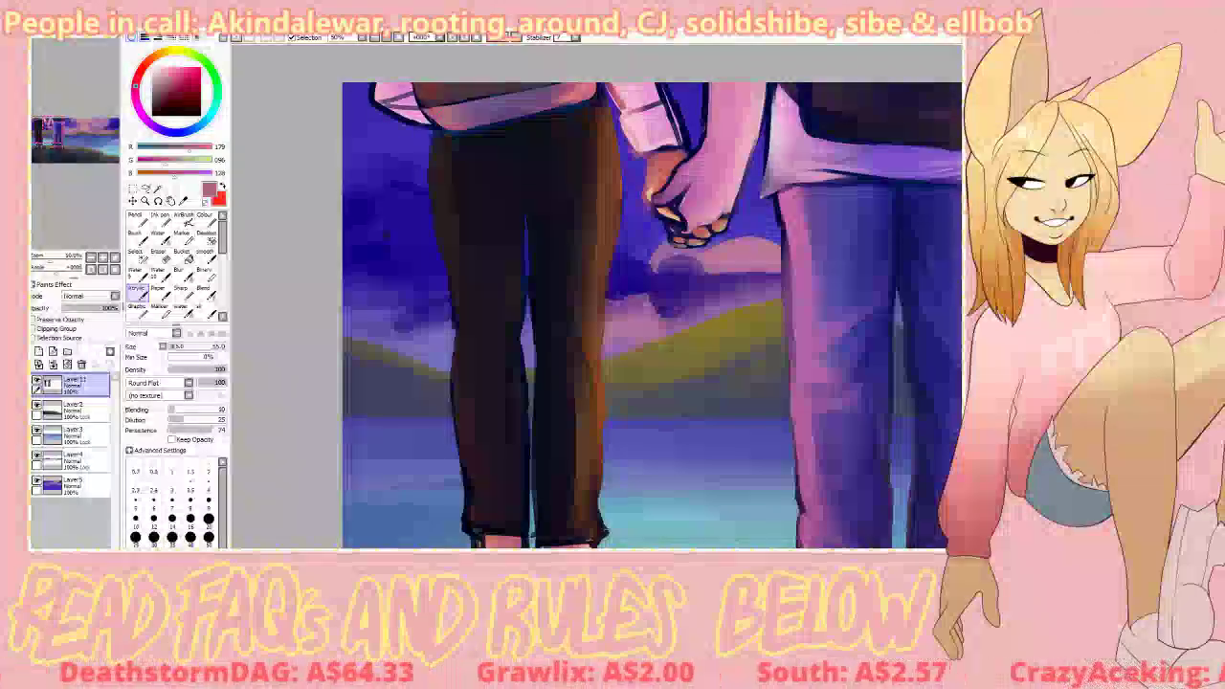
Step: Touch up the dark edges of the left figure's hem and trousers with sampled dark navy, using the Acrylic brush at sizes 50 and 30
right_click(429, 120)
left_click(175, 347)
left_click(208, 519)
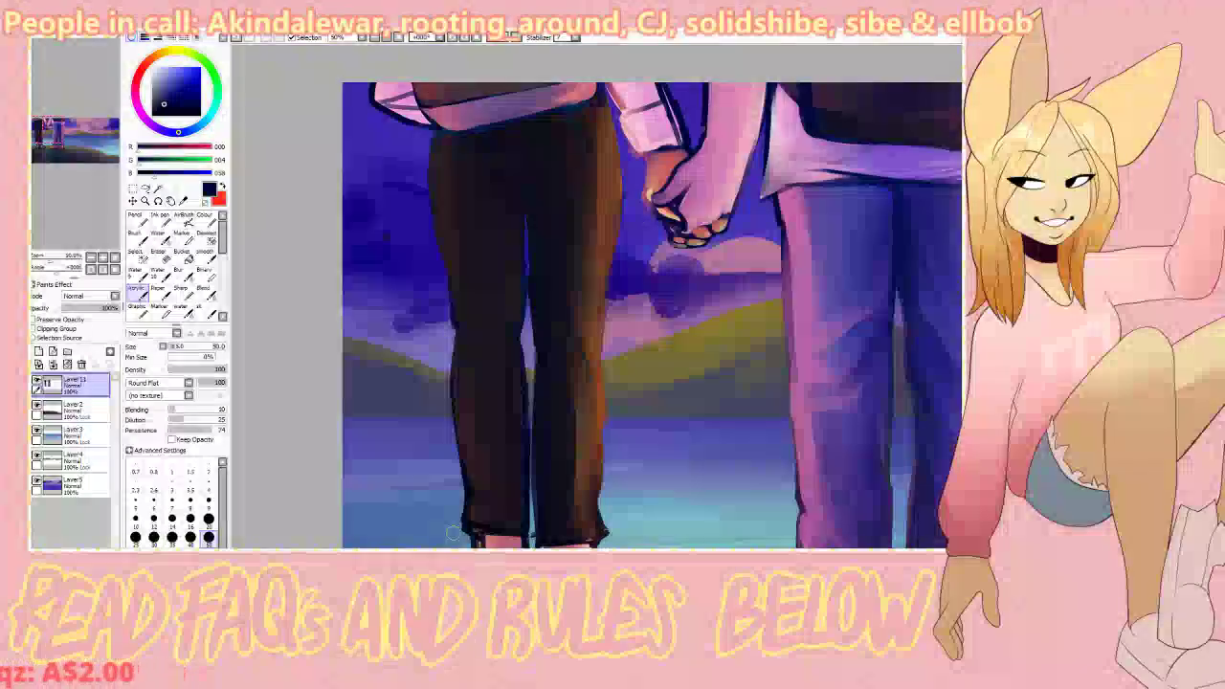
key("e")
left_click(206, 311)
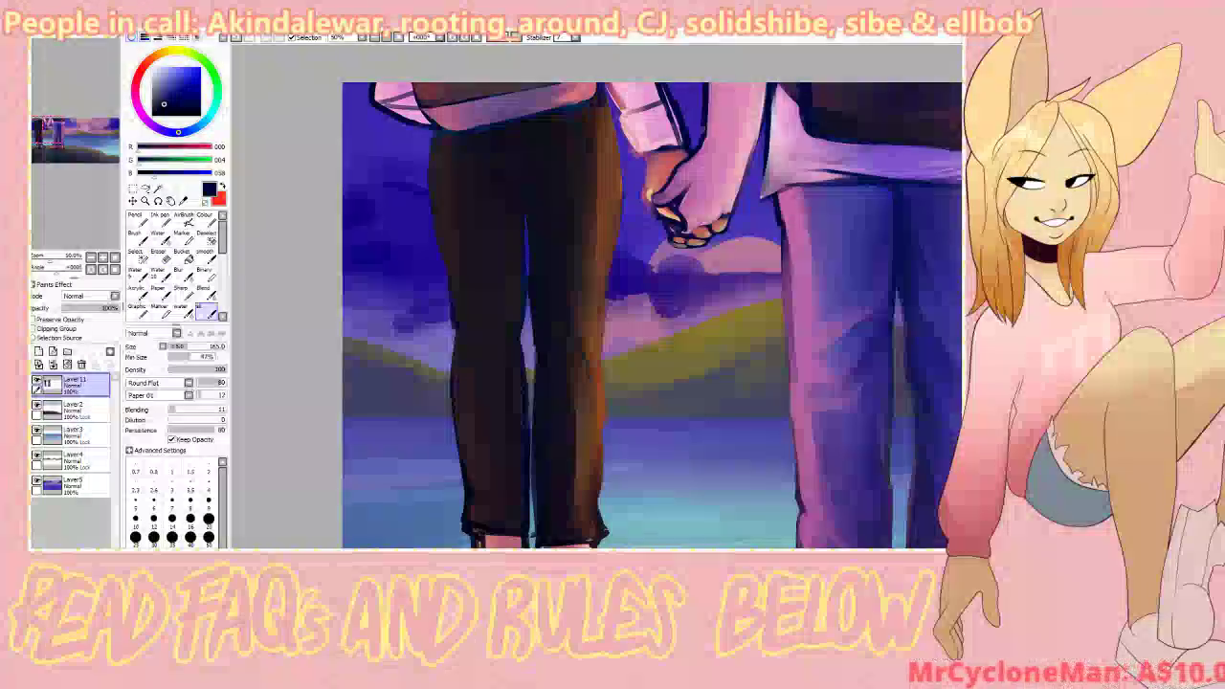
left_click(136, 294)
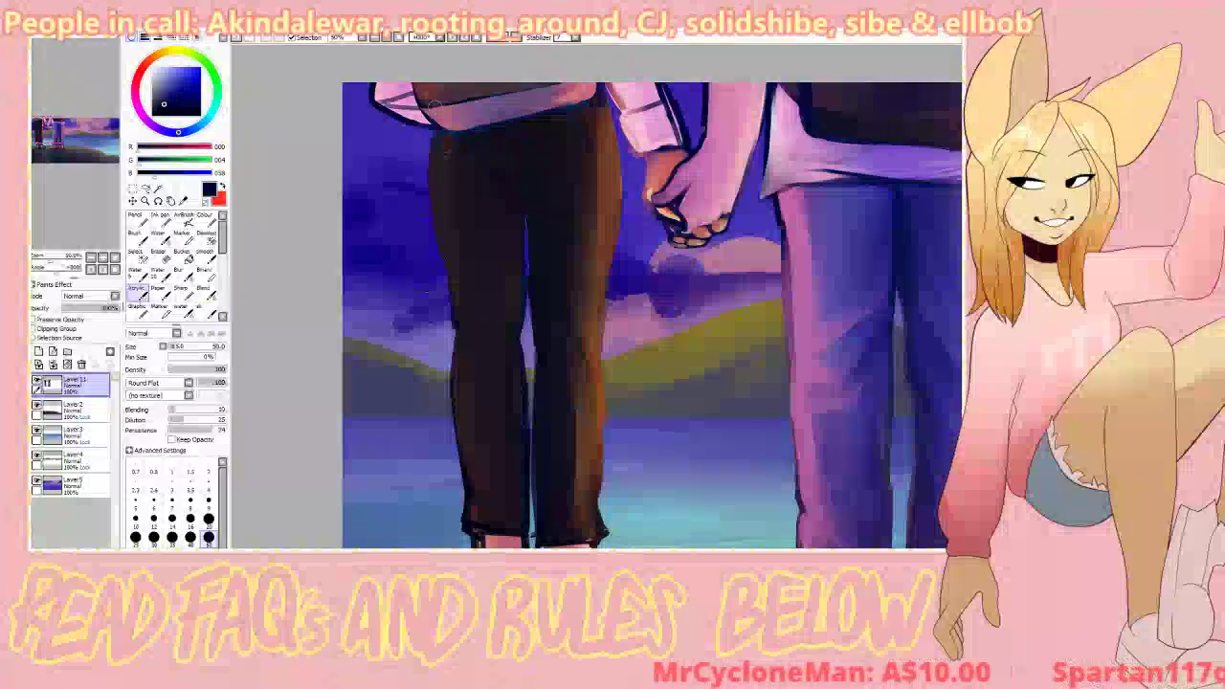
left_click(154, 538)
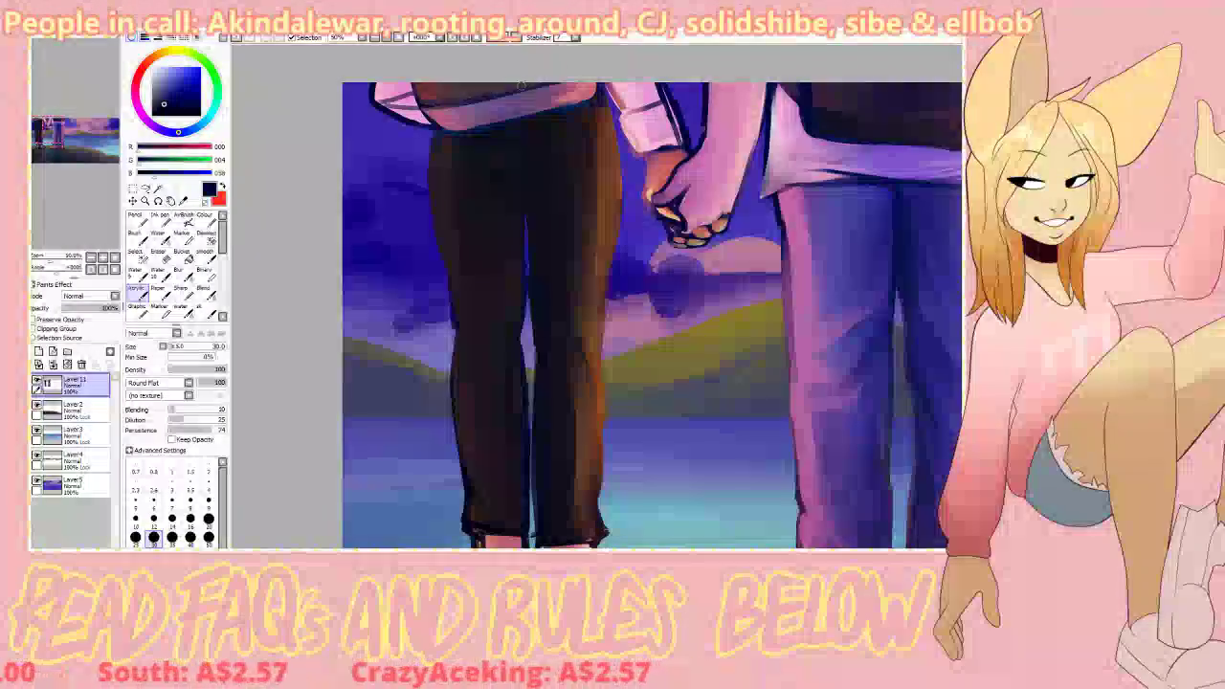
Step: Paint sampled dusky pink, light pink and orchid pink over the left half and corner of the shirt hem at brush size 30
right_click(463, 120)
left_click_drag(453, 123, 502, 113)
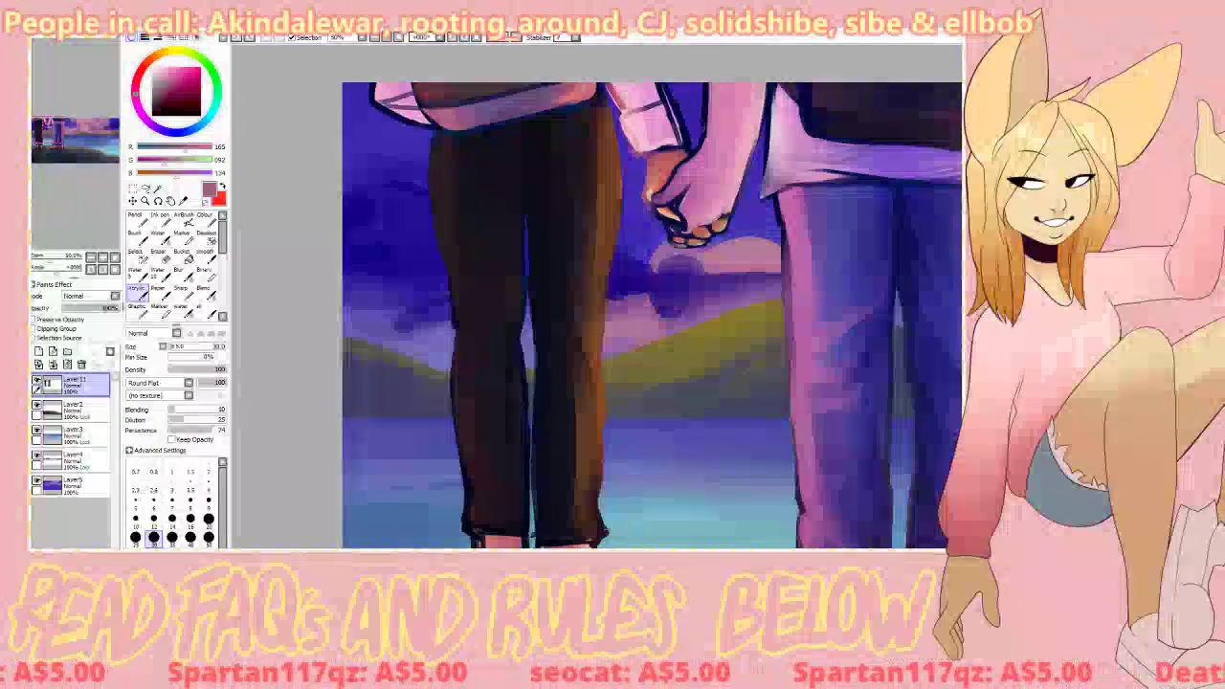
left_click_drag(598, 167, 505, 203)
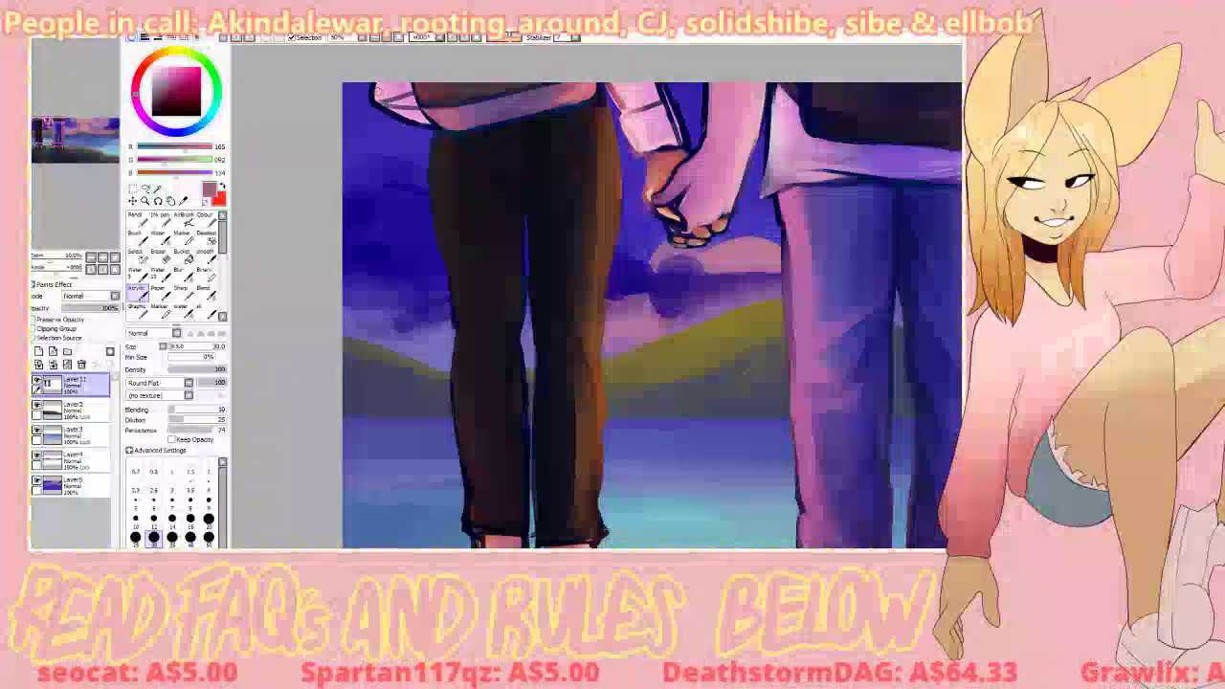
right_click(386, 100)
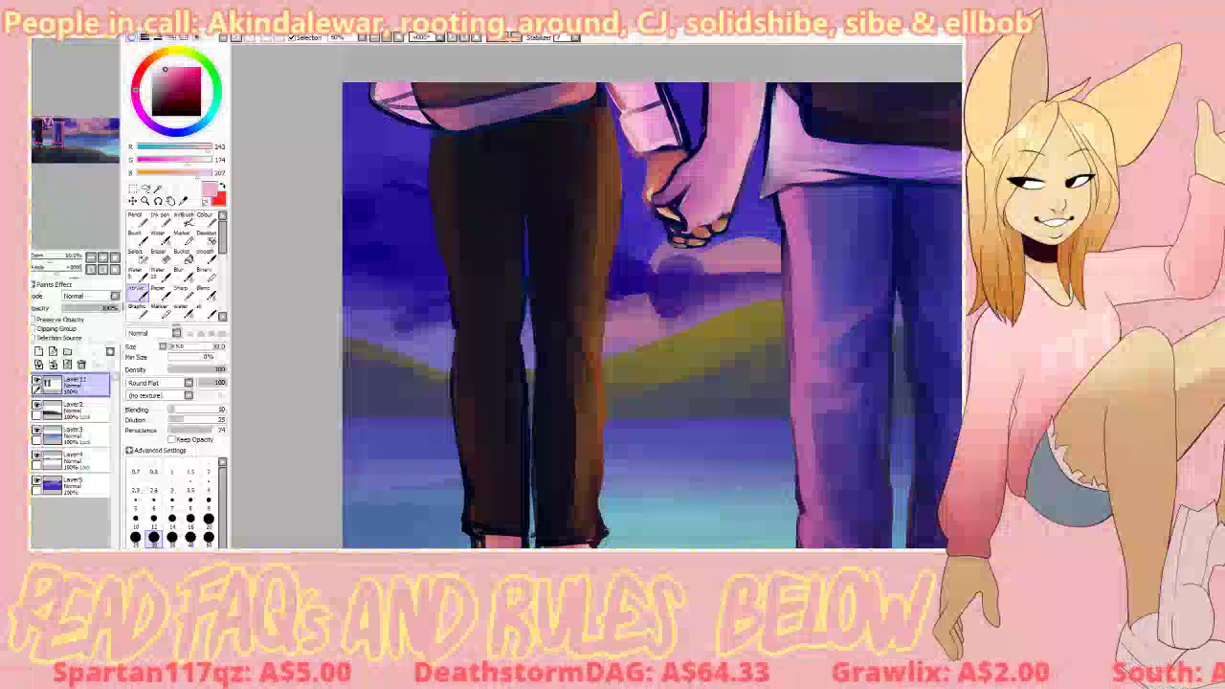
left_click_drag(430, 131, 409, 125)
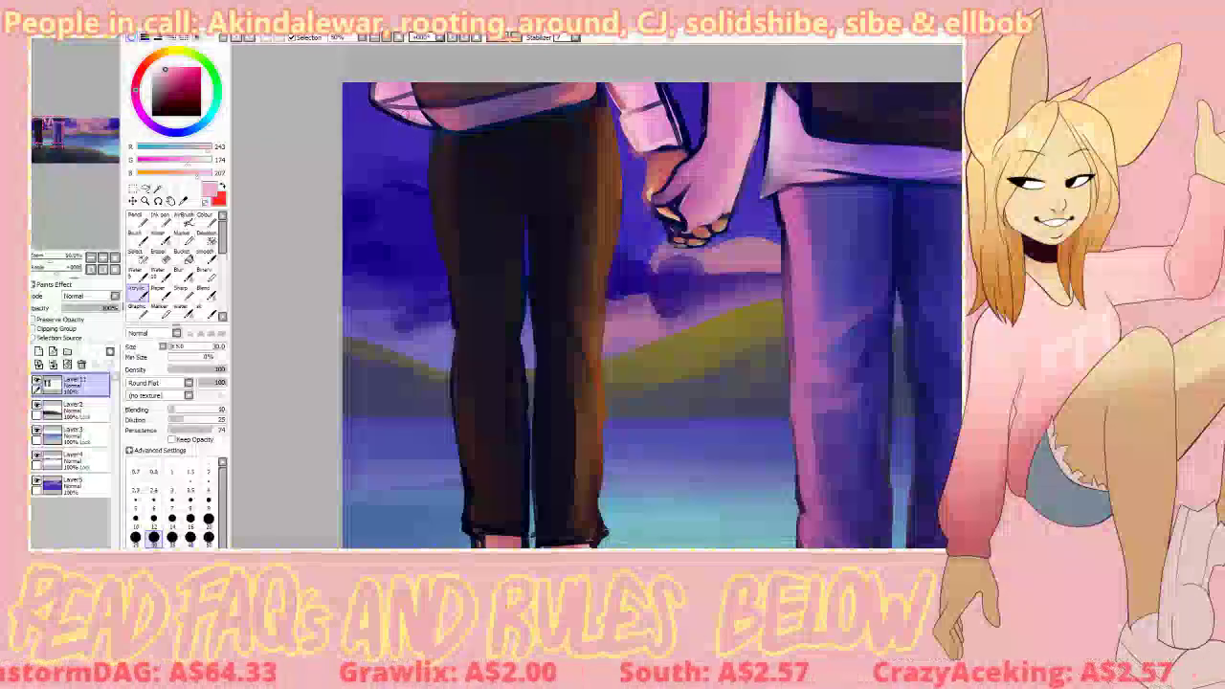
right_click(403, 126)
right_click(406, 88)
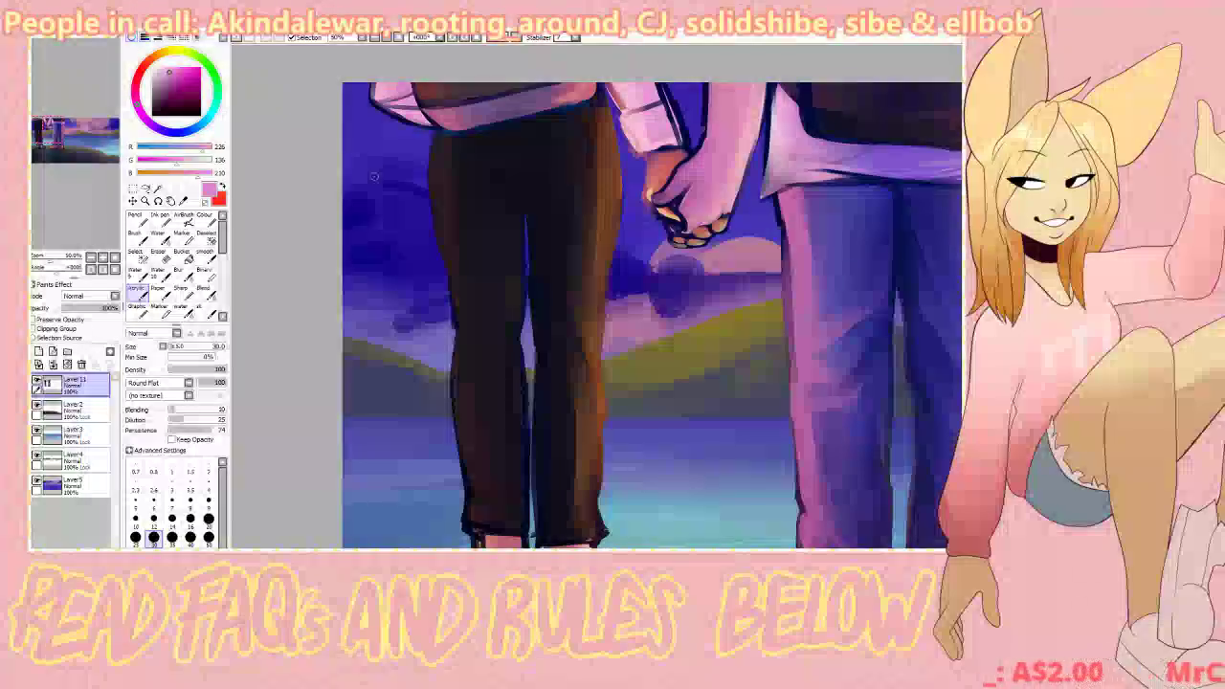
Step: Set the brush size to 20 and refine the shirt hem's left corner with sampled muted purple, light pink and dark navy
left_click(209, 517)
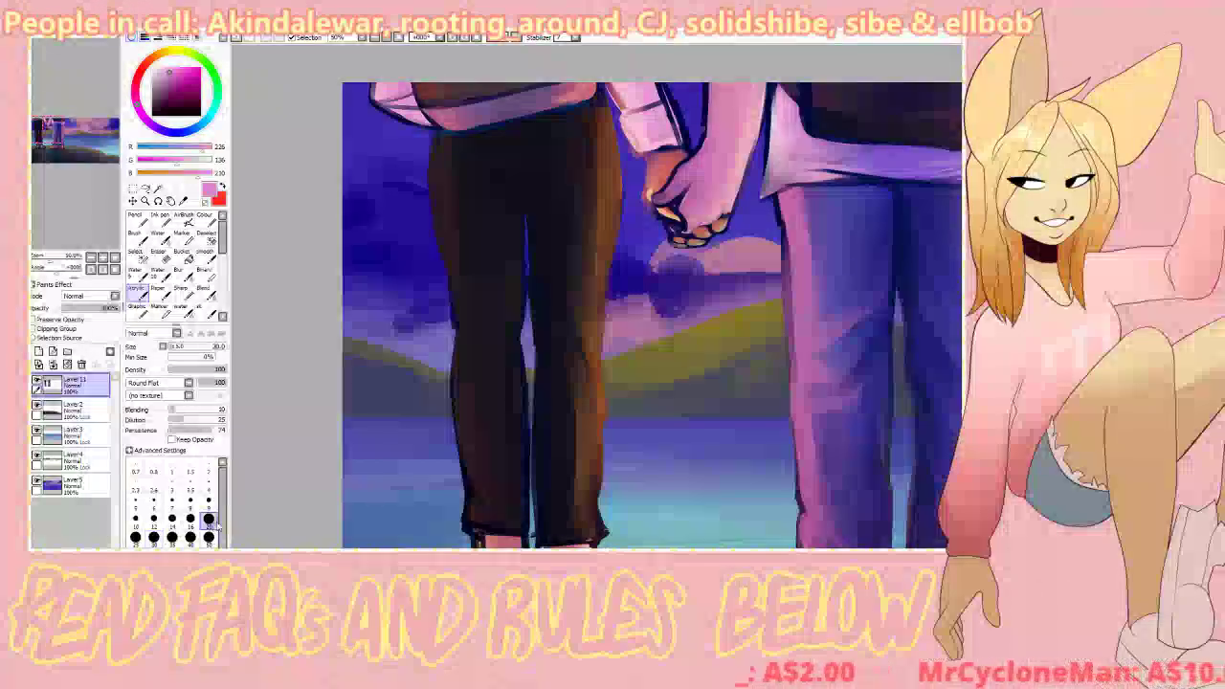
right_click(446, 117)
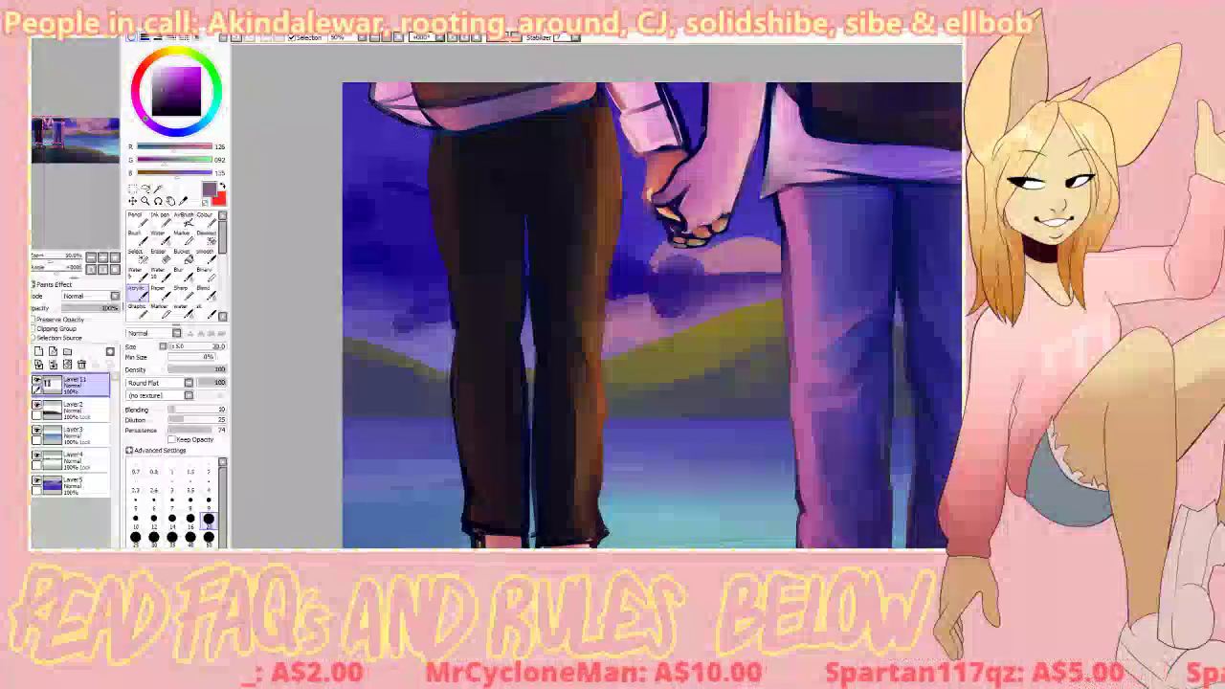
left_click(422, 129, "alt")
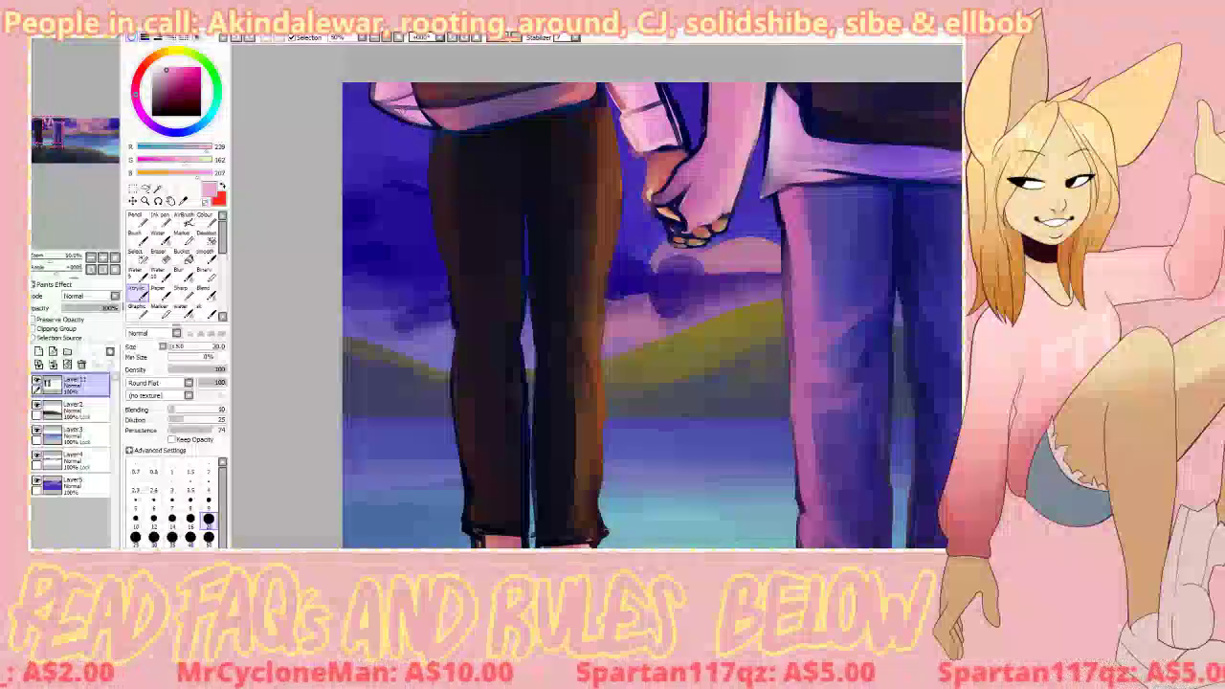
left_click(404, 121, "alt")
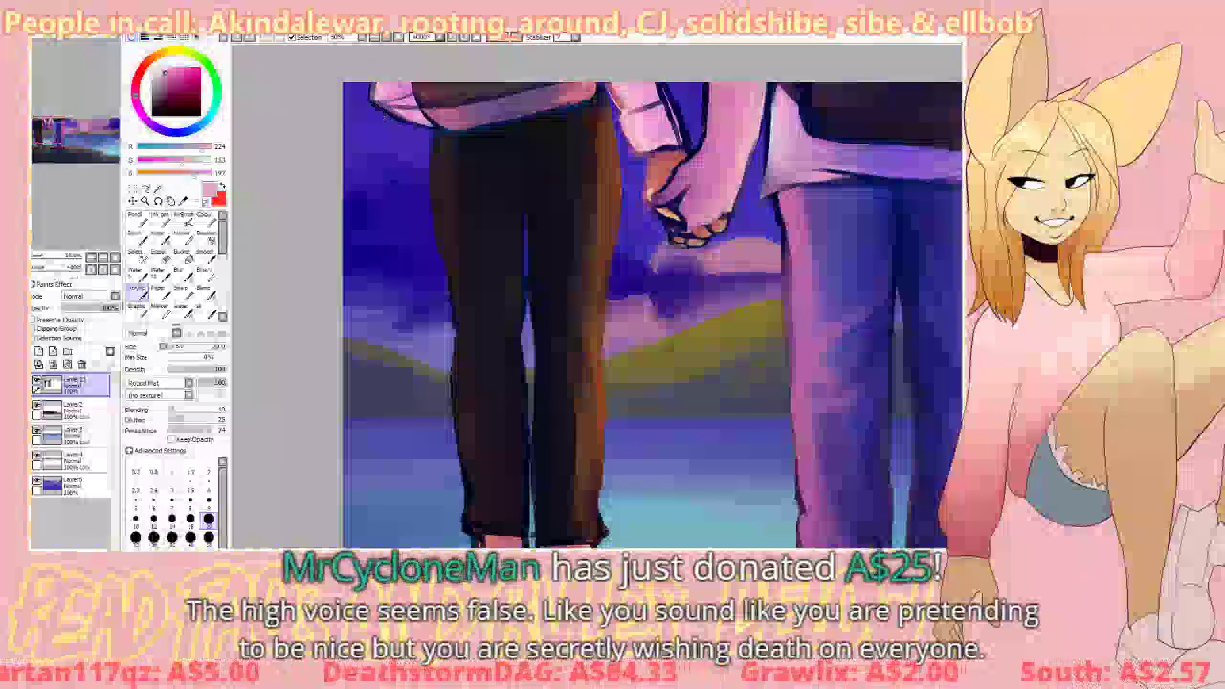
right_click(377, 94)
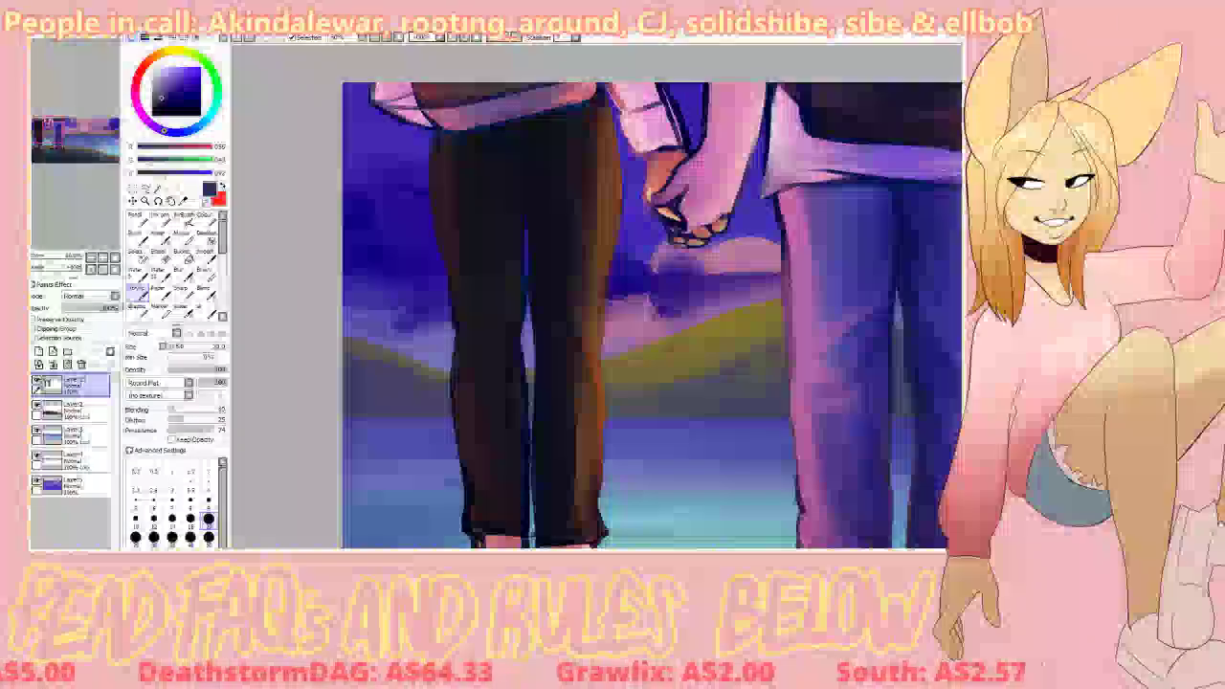
Step: Set the brush size to 65 and paint the left corner of the shirt with sampled light pink and orchid pink
right_click(389, 89)
left_click(177, 346)
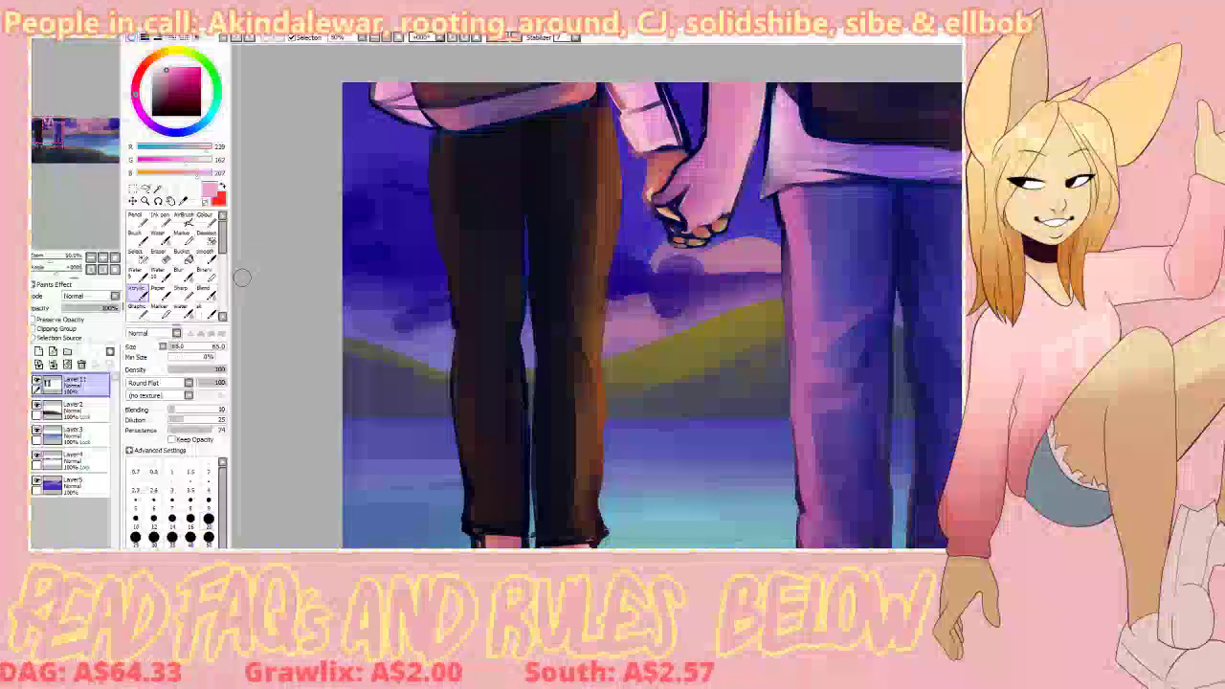
right_click(390, 94)
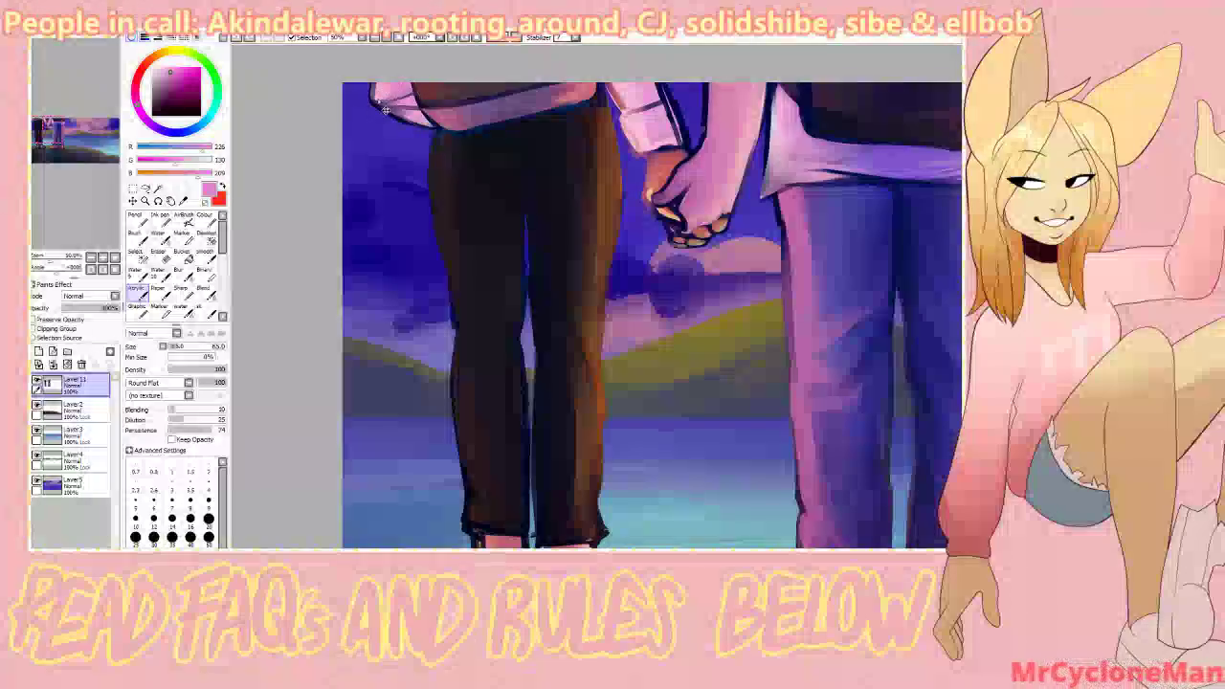
Step: Paint the right half of the left figure's shirt hem, alternating sampled salmon pink and muted purple at brush size 65
left_click_drag(595, 88, 566, 97)
right_click(579, 99)
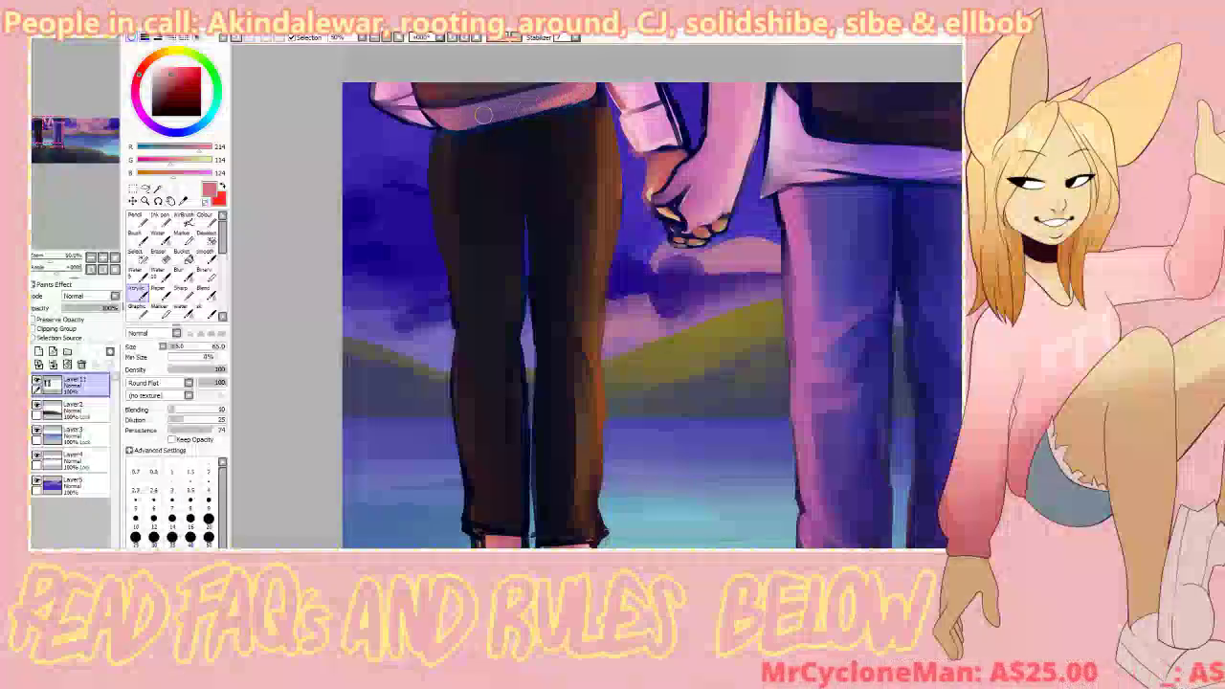
left_click(565, 103, "alt")
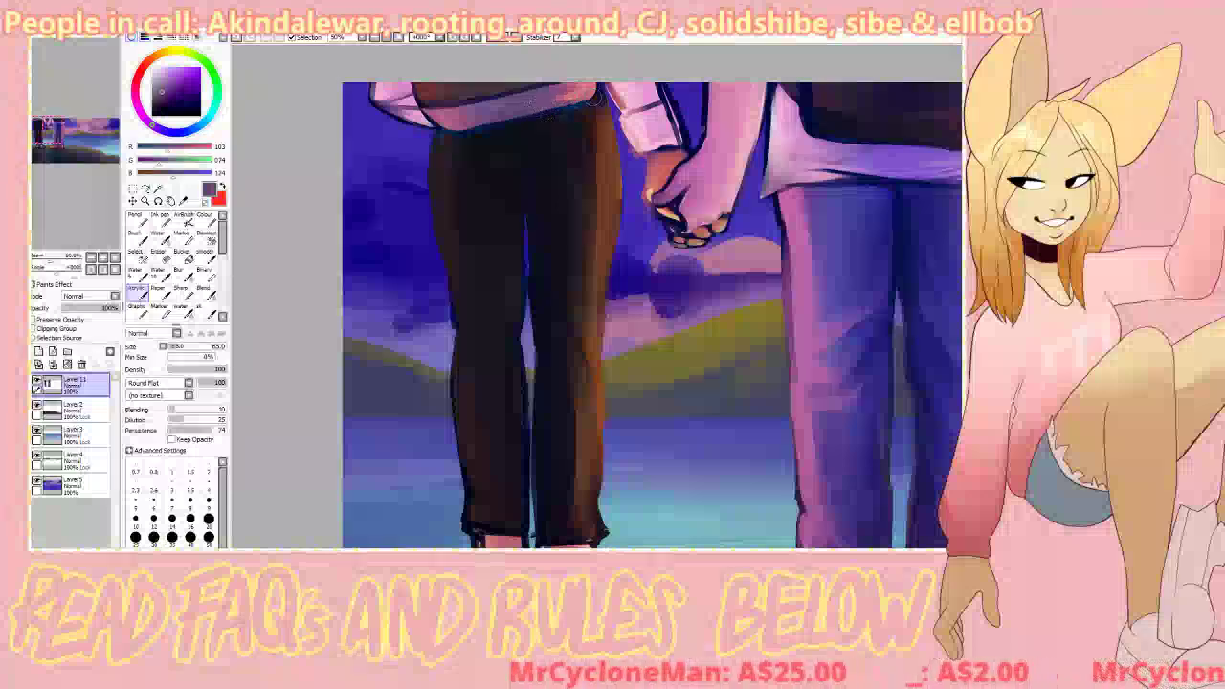
left_click(567, 87, "alt")
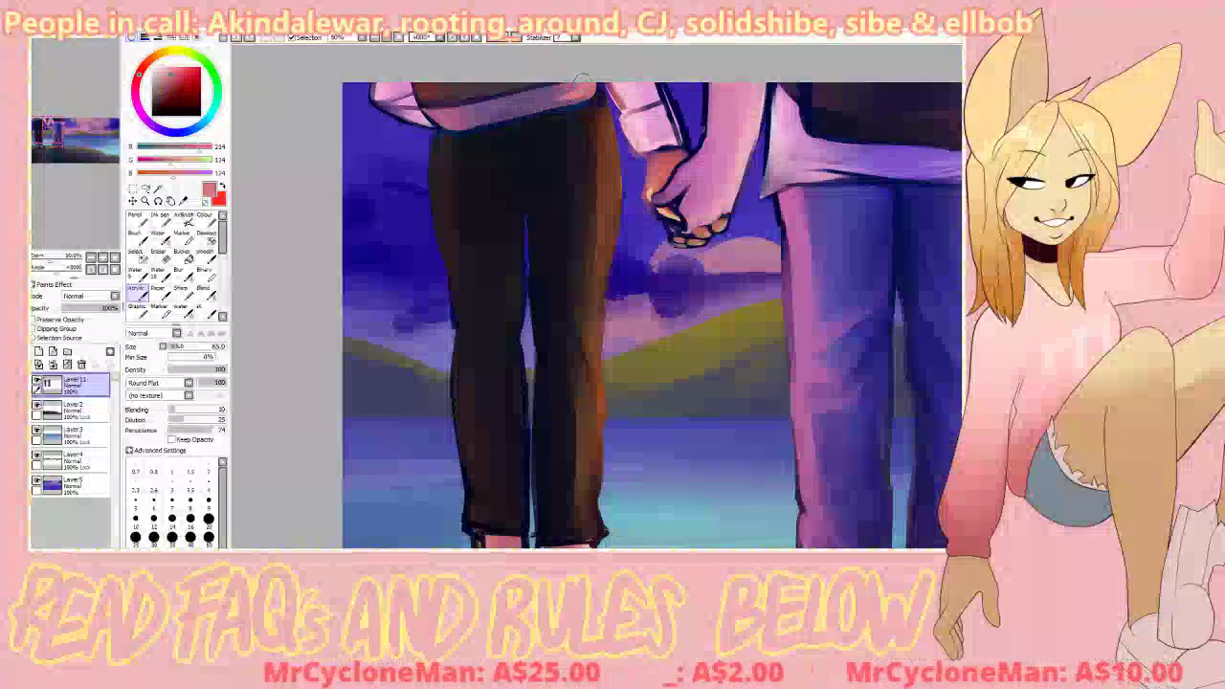
left_click_drag(504, 114, 572, 96)
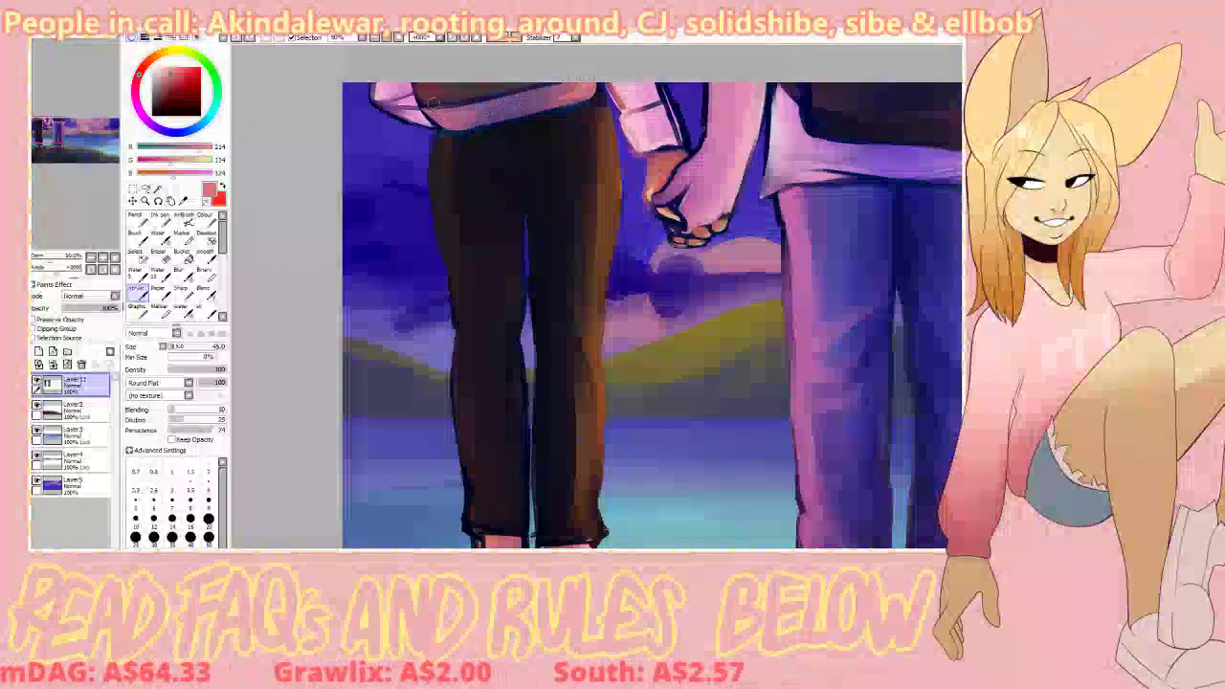
Step: Paint sampled muted purple over the shirt hem at brush size 95 and smooth it with the Blend brush at size 140
right_click(466, 90)
right_click(447, 130)
left_click(179, 348)
left_click_drag(179, 347, 182, 348)
right_click(493, 110)
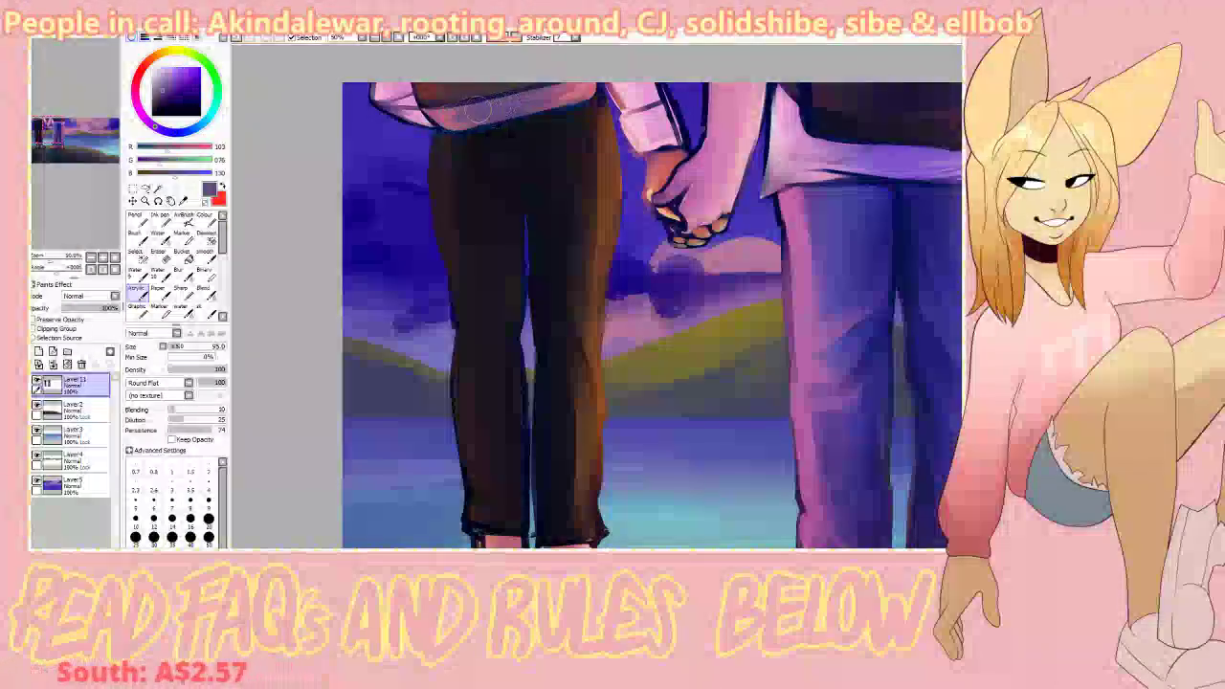
left_click(205, 292)
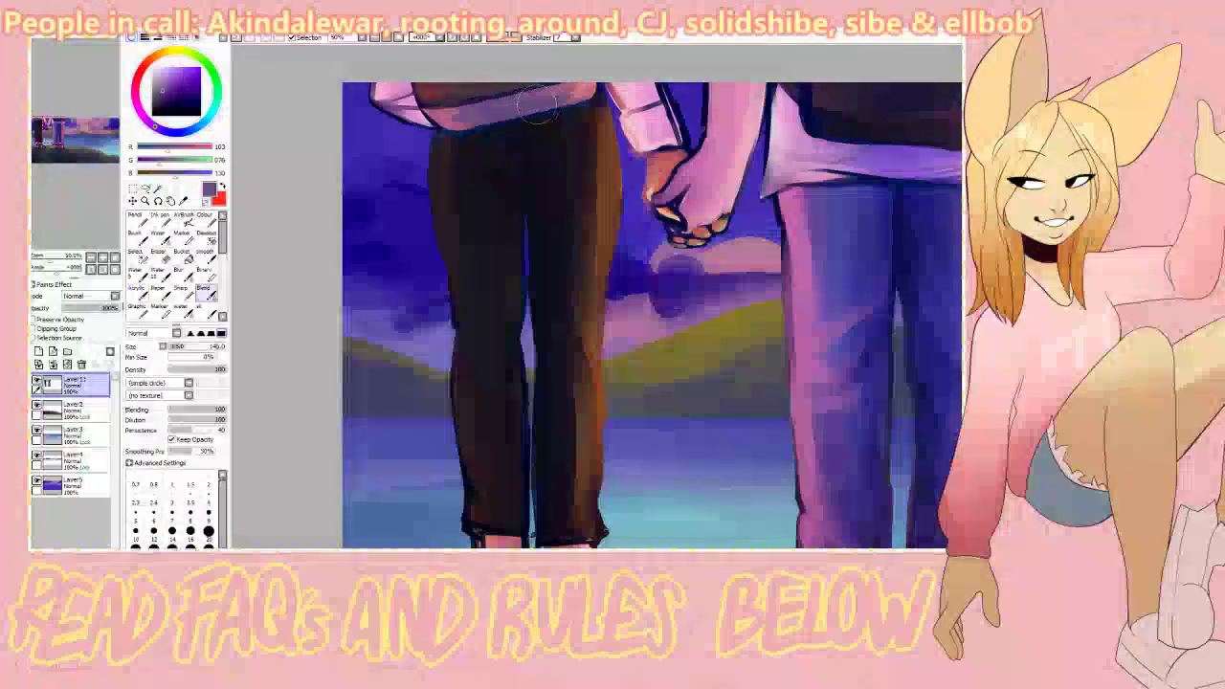
left_click_drag(569, 92, 466, 118)
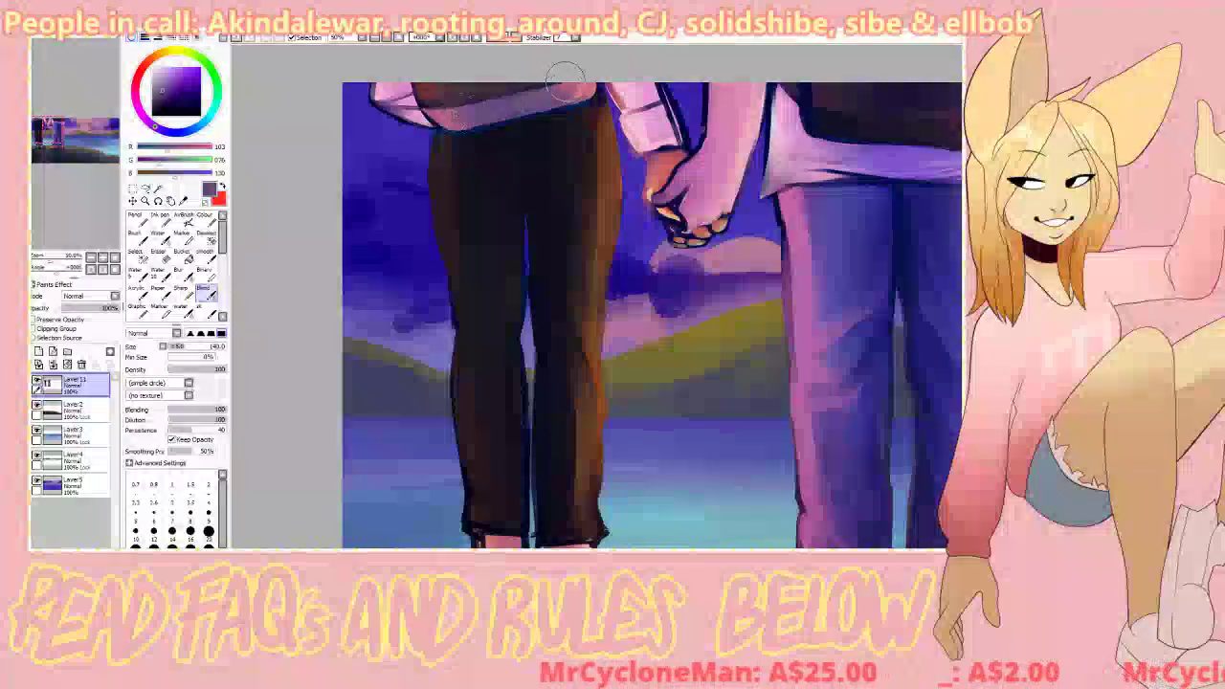
Step: Touch up the left figure's shirt hem with sampled dark purple, using the Acrylic brush at size 40
left_click(137, 294)
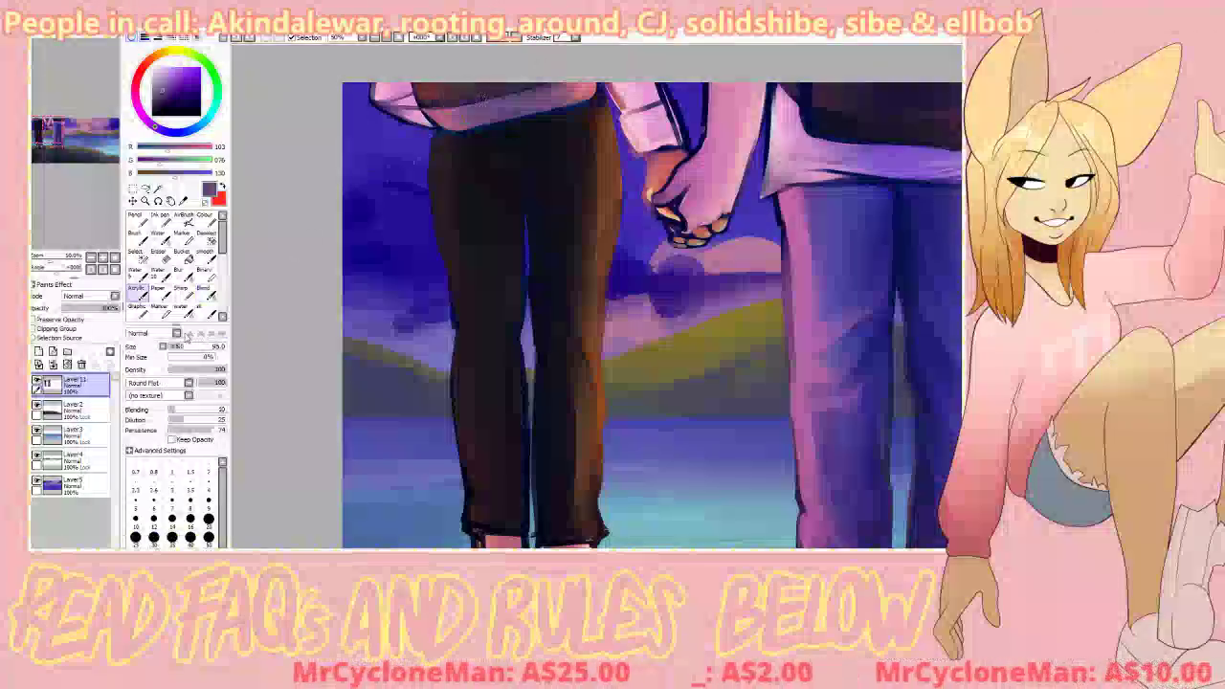
right_click(503, 94)
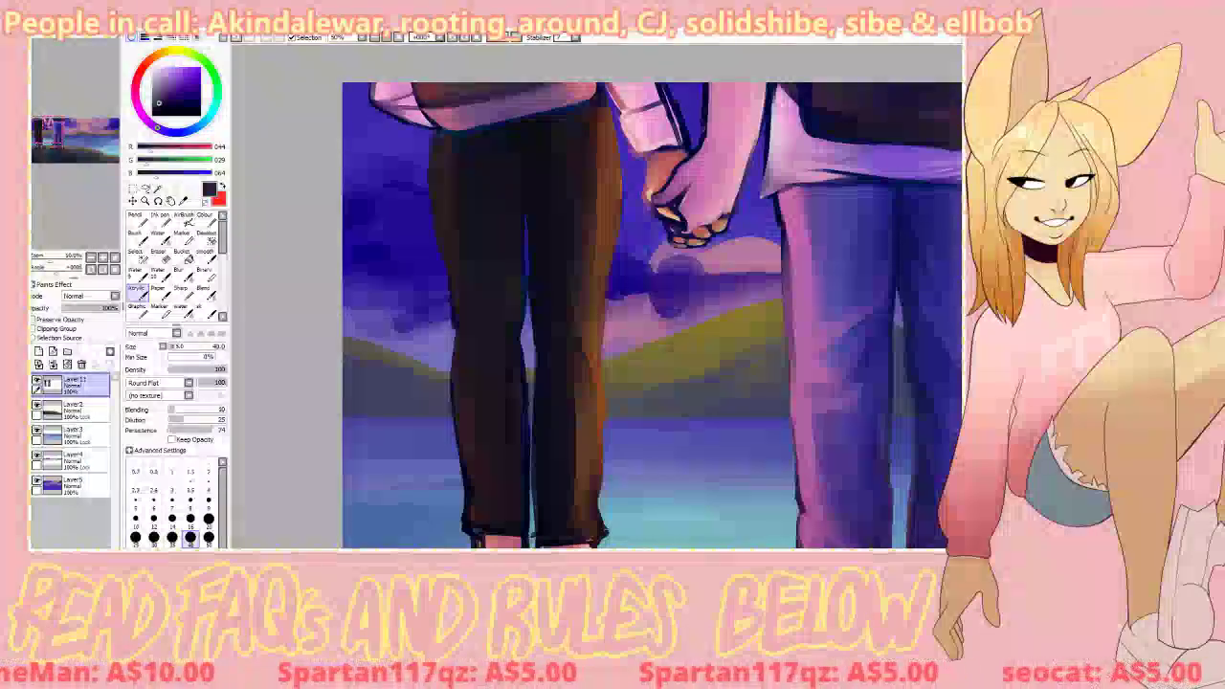
left_click(91, 257)
left_click(52, 133)
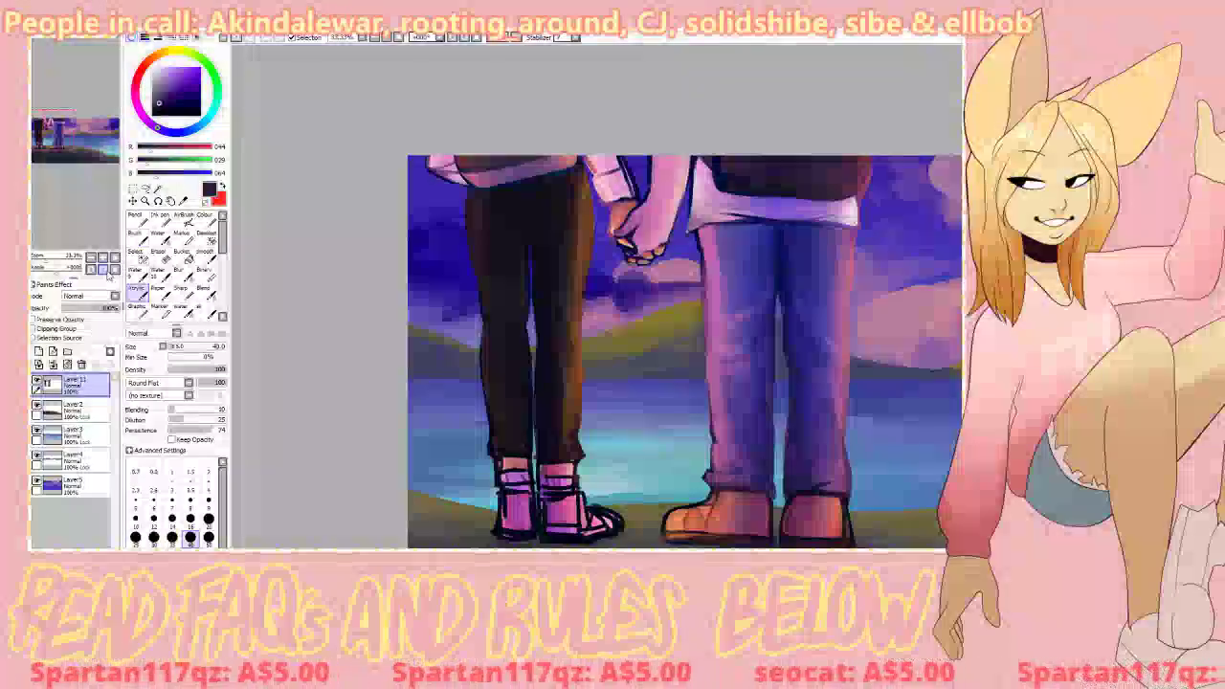
left_click(104, 257)
Step: Paint the top of the left figure's trousers beneath the shirt hem with sampled near-black tones at brush size 40
right_click(526, 129)
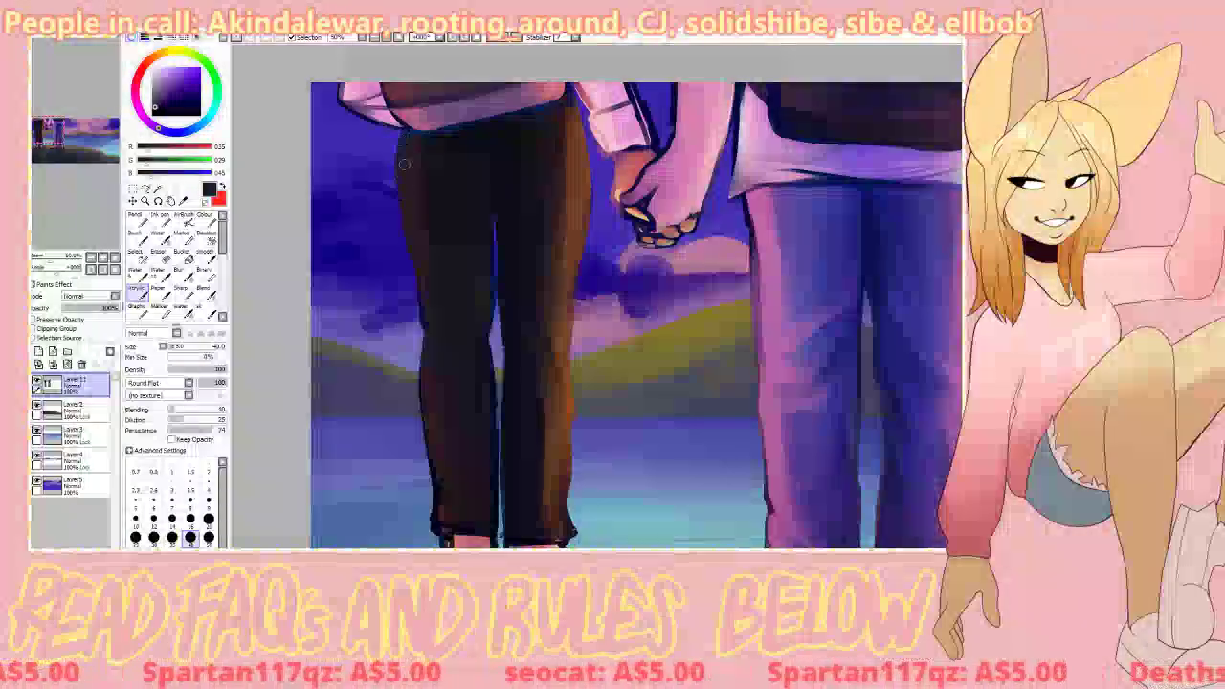
left_click(414, 146, "alt")
left_click_drag(407, 157, 421, 139)
right_click(453, 146)
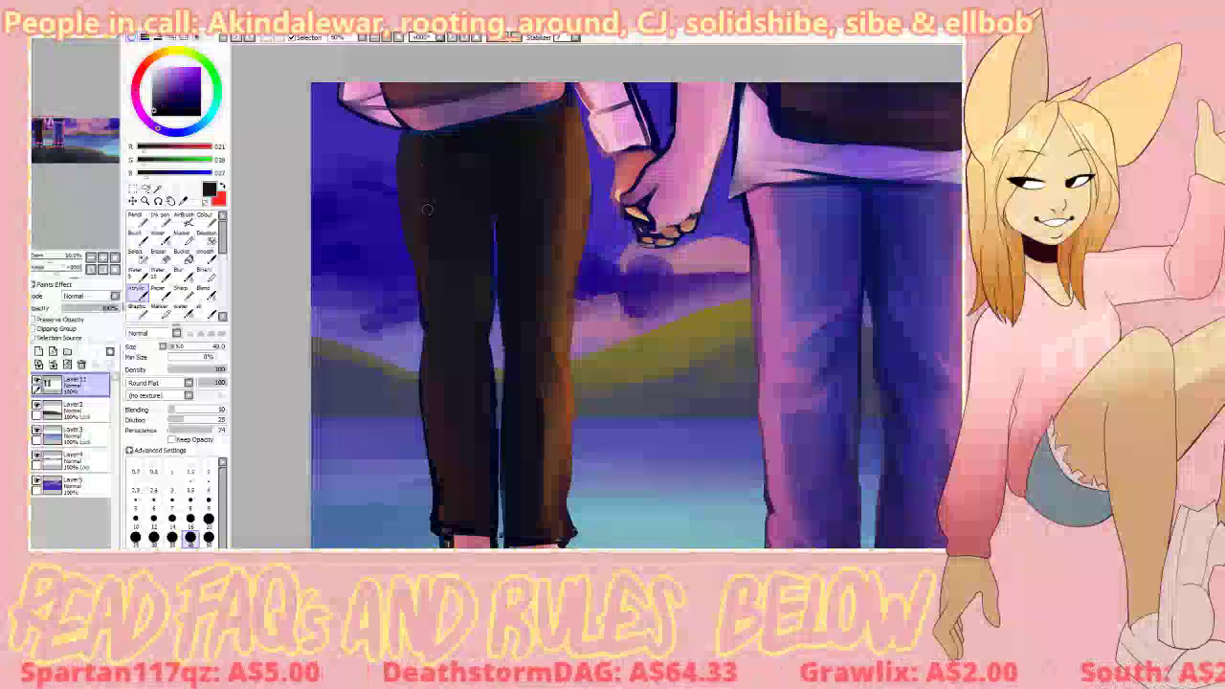
left_click(418, 110, "alt")
left_click(486, 115, "alt")
left_click_drag(438, 127, 553, 100)
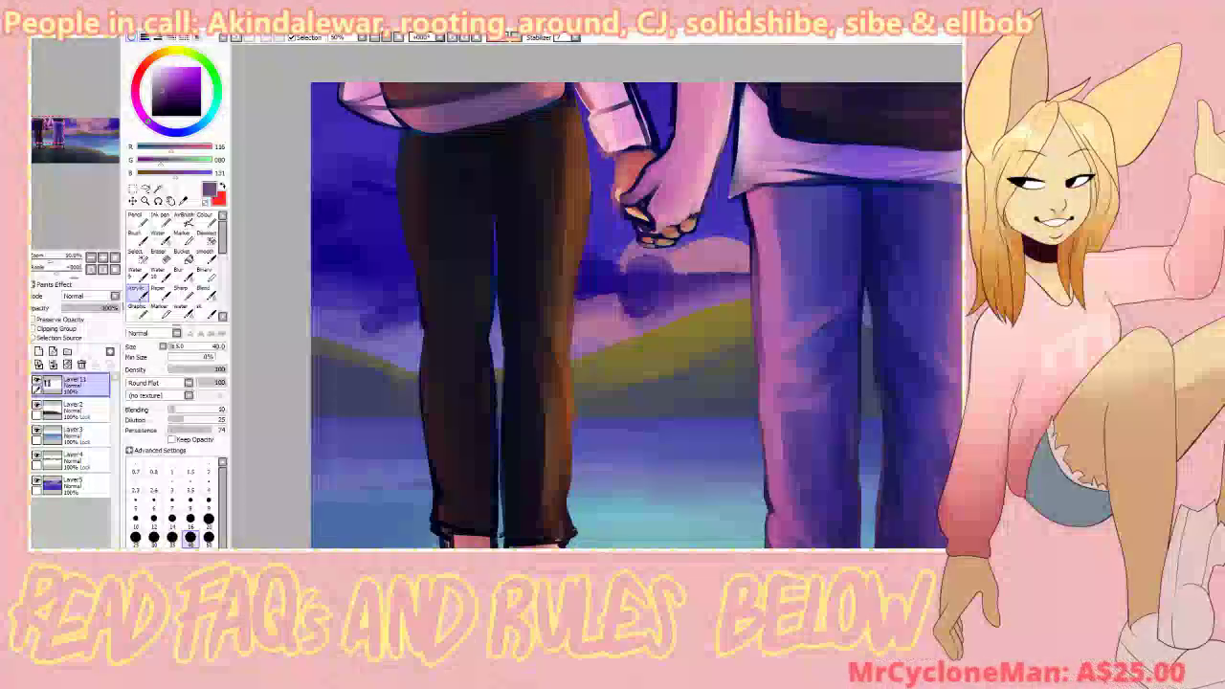
Step: Try to paint a sampled dark brown edge down the outer side of the trousers' left leg
left_click(415, 140, "alt")
left_click(414, 139, "alt")
key("ctrl+z")
key("ctrl+z")
mouse_move(412, 140)
left_mouse_down()
mouse_move(410, 274)
mouse_move(403, 134)
mouse_move(426, 349)
left_mouse_up()
key("ctrl+z")
Step: Smooth the outer edge of the trousers' left leg around the knee with the Blend brush at size 90
key("e")
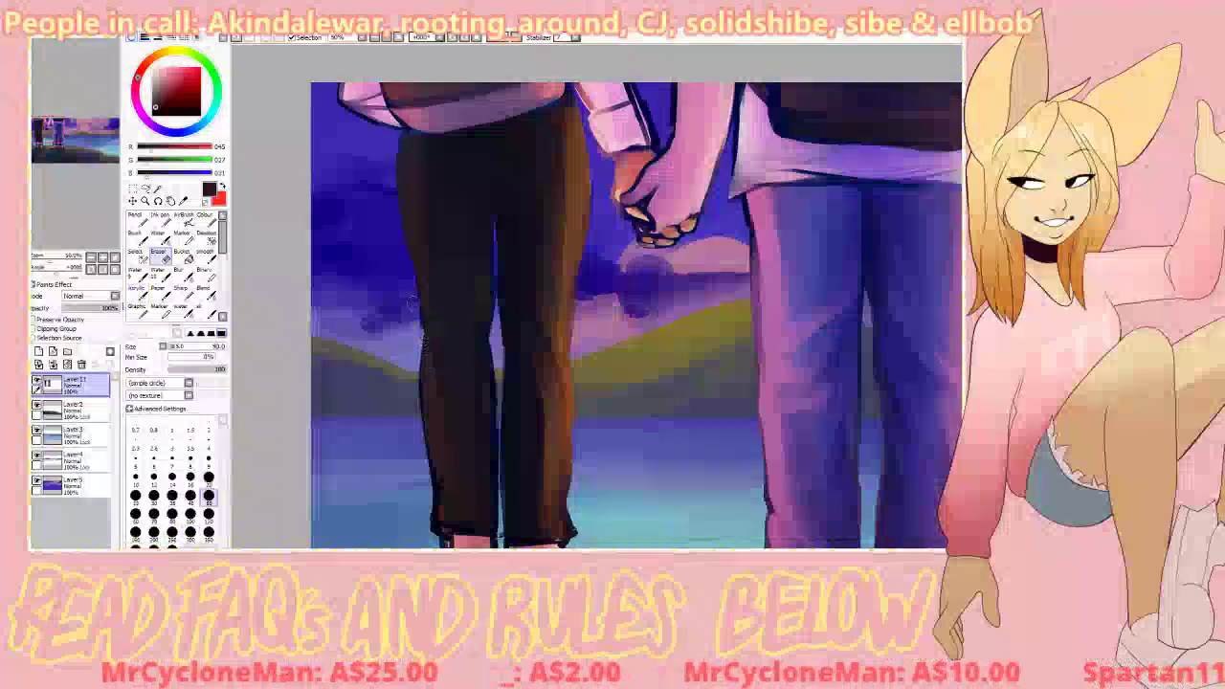
key("e")
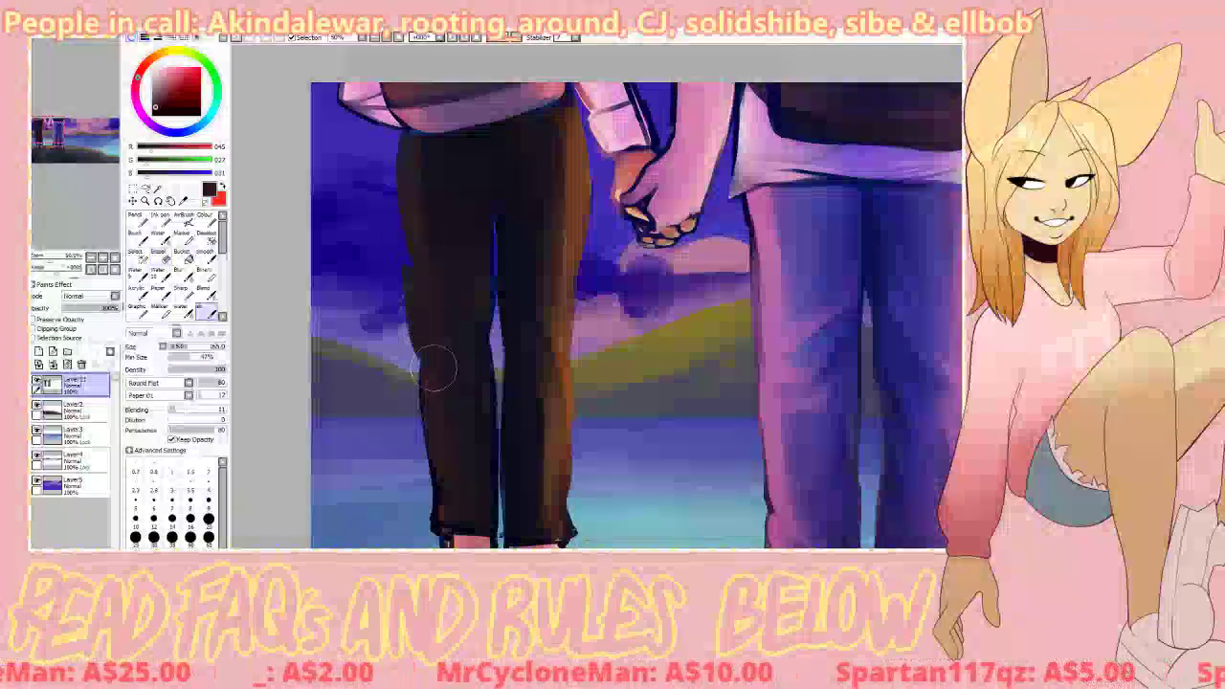
left_click(178, 270)
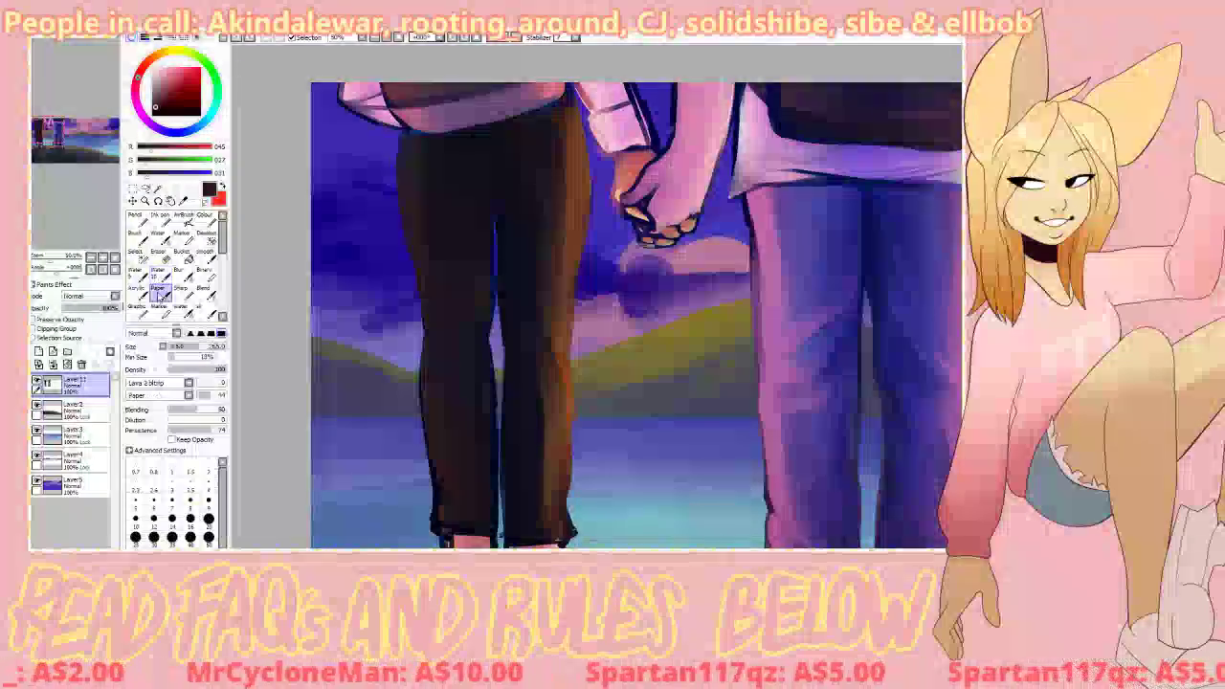
left_click(203, 289)
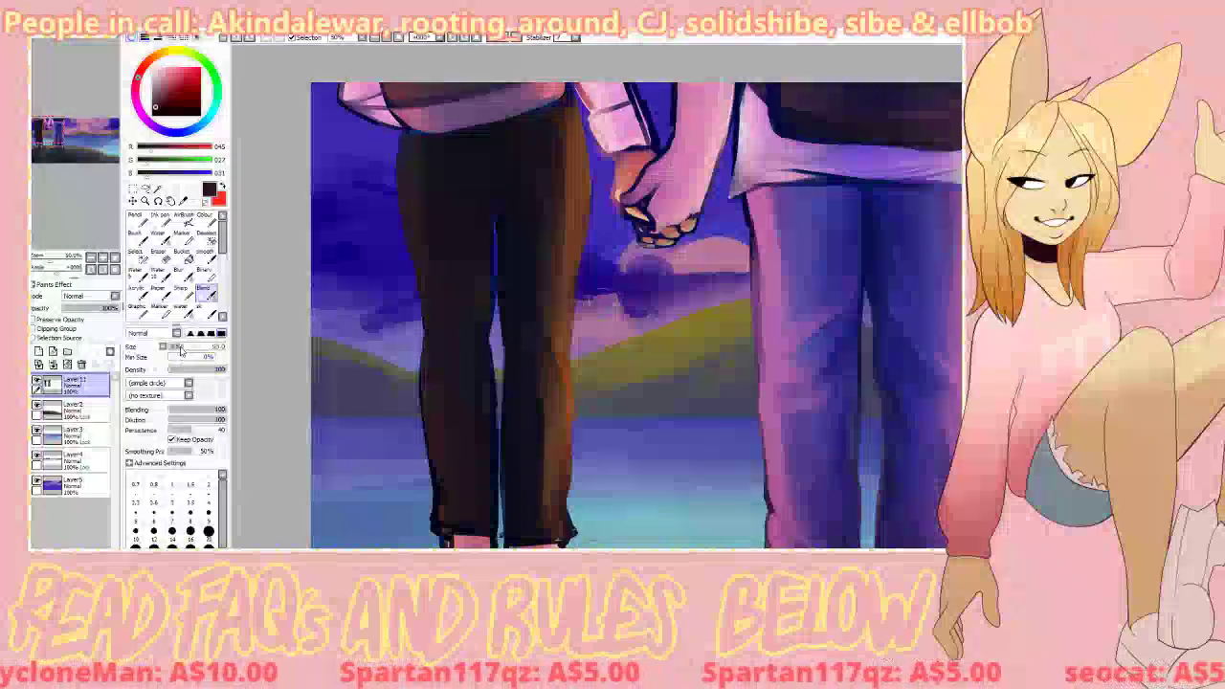
mouse_move(426, 292)
left_mouse_down()
mouse_move(415, 242)
mouse_move(431, 353)
mouse_move(404, 171)
mouse_move(450, 329)
mouse_move(433, 373)
left_mouse_up()
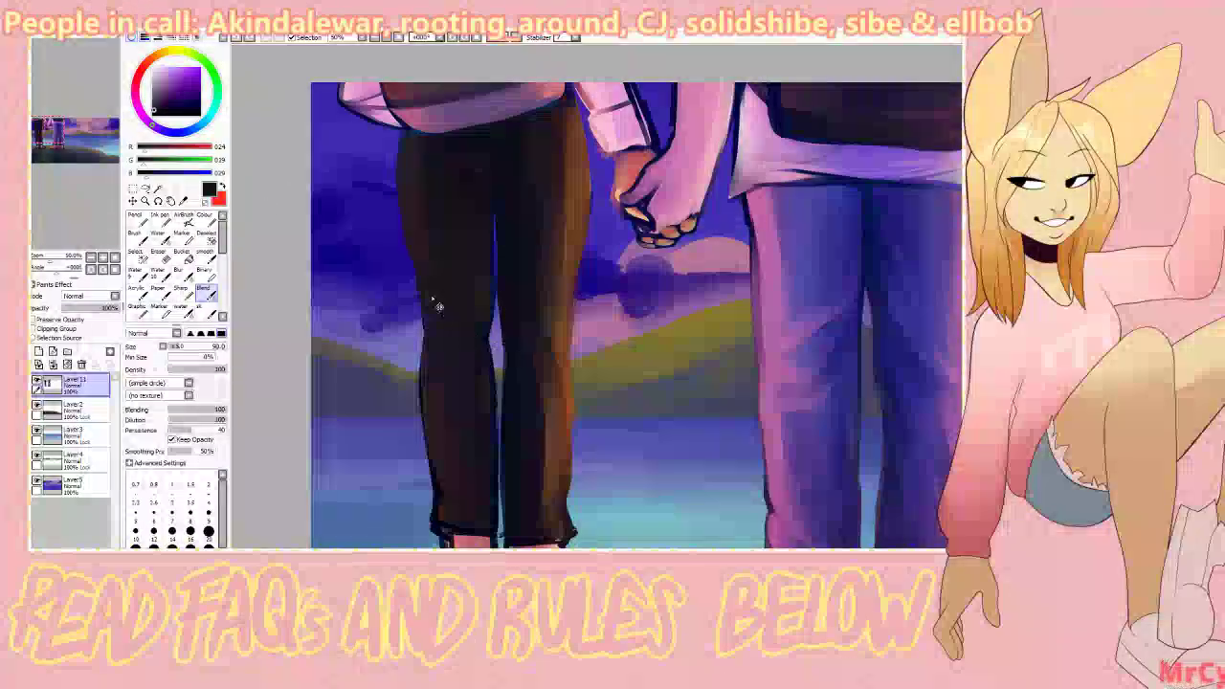
Step: Paint the trousers' left leg with sampled dark and warm brown at Acrylic brush size 40, undoing unwanted strokes along its outer edge
key("b")
right_click(412, 228)
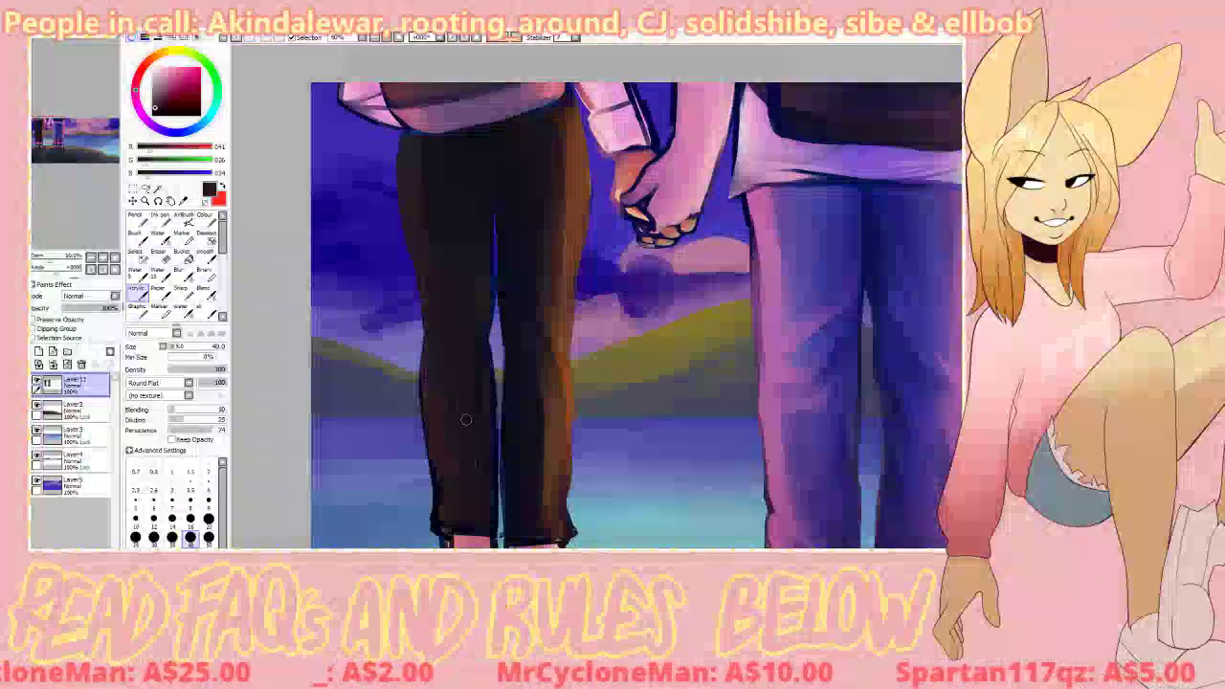
right_click(569, 210)
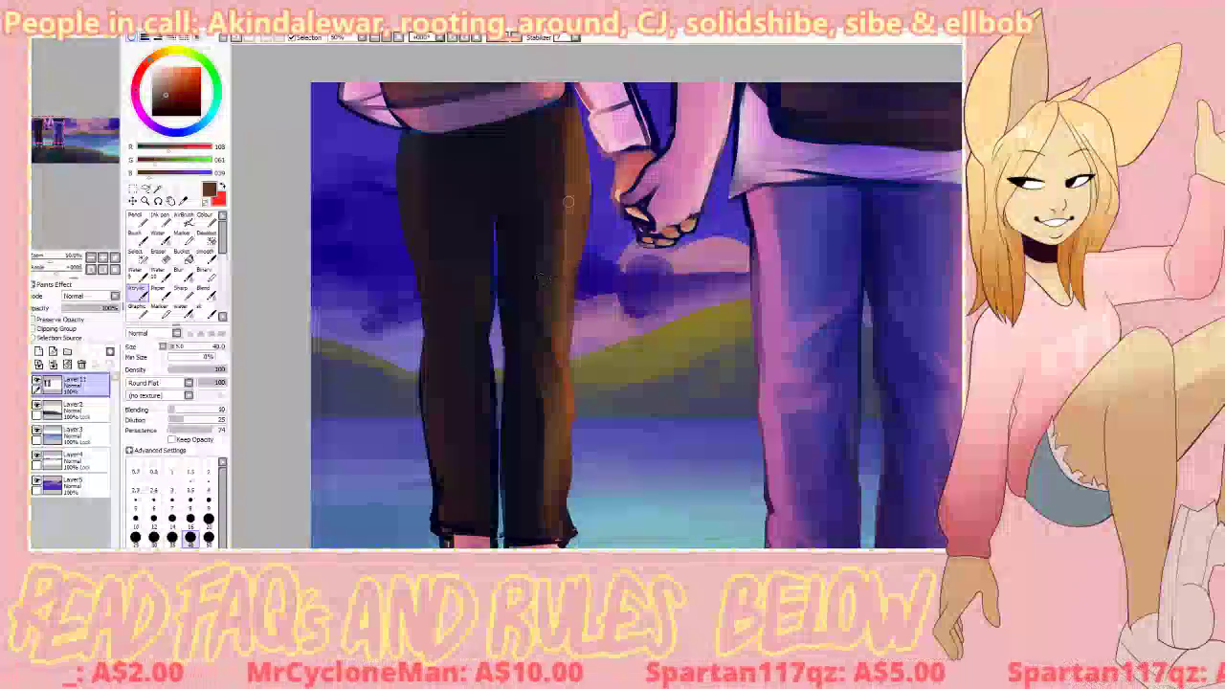
left_click_drag(408, 147, 412, 223)
key("ctrl+z")
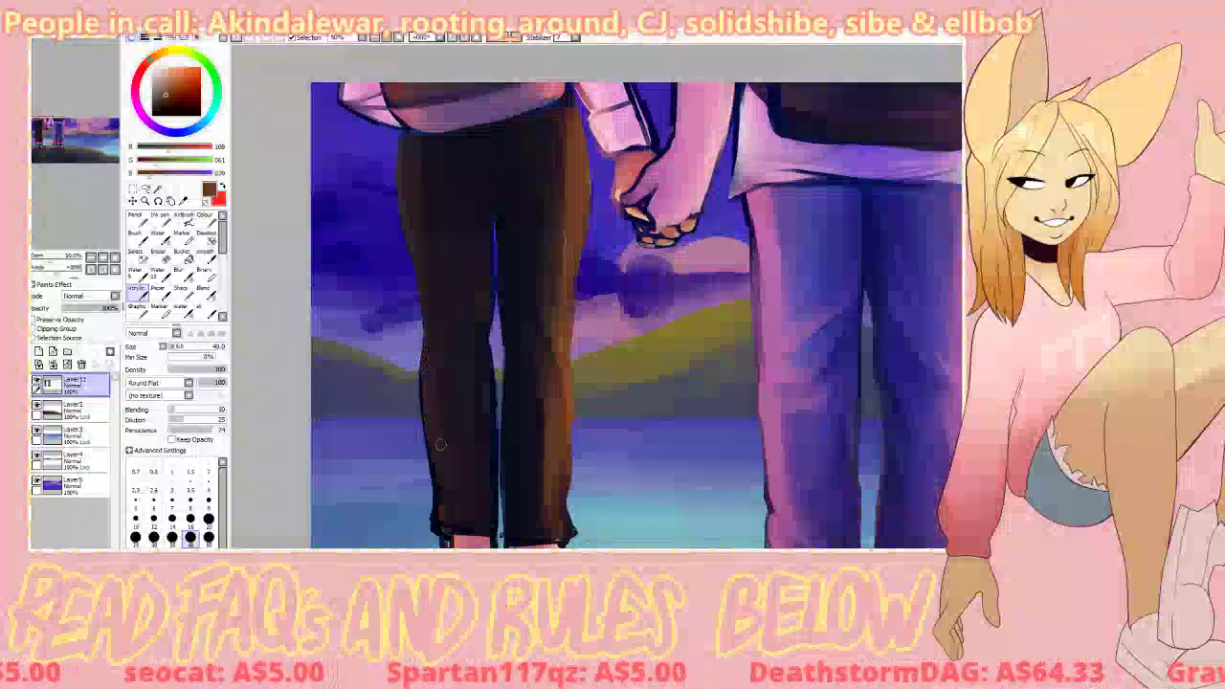
left_click_drag(430, 378, 432, 457)
left_click_drag(421, 377, 444, 518)
key("ctrl+z")
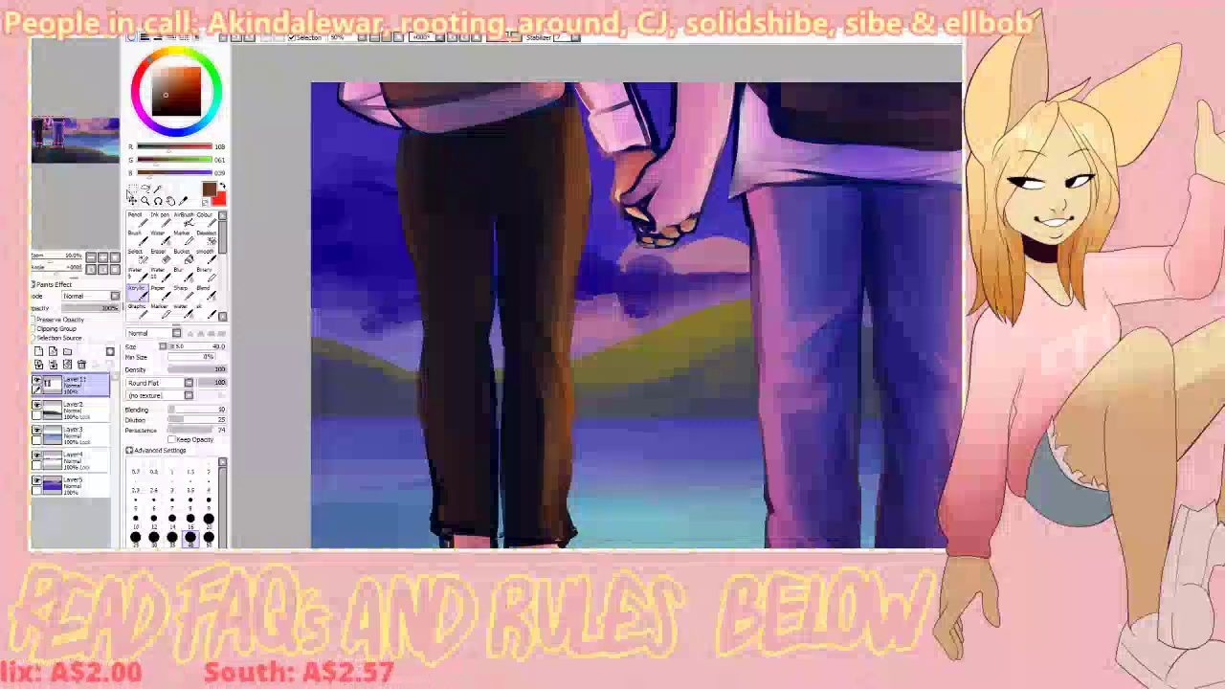
Step: Set the Acrylic brush size to 30, refine the lower left trouser leg with brown and soften it with the Blend brush
left_click_drag(574, 239, 638, 368)
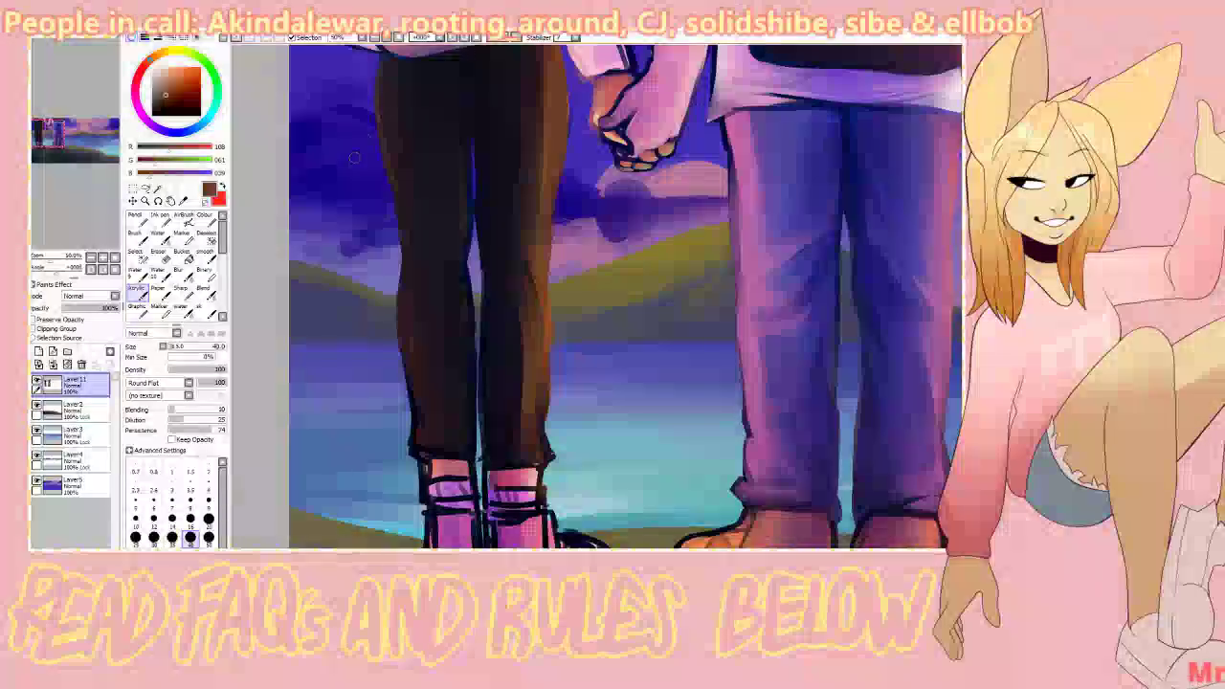
left_click(154, 537)
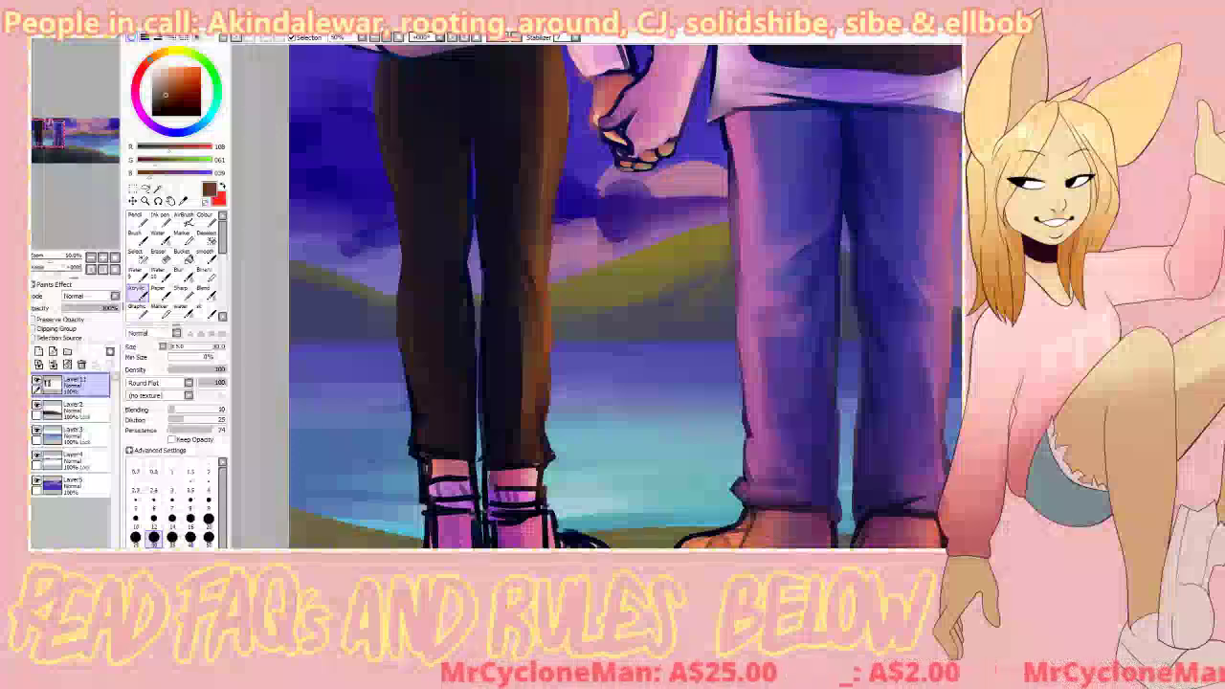
key("ctrl+z")
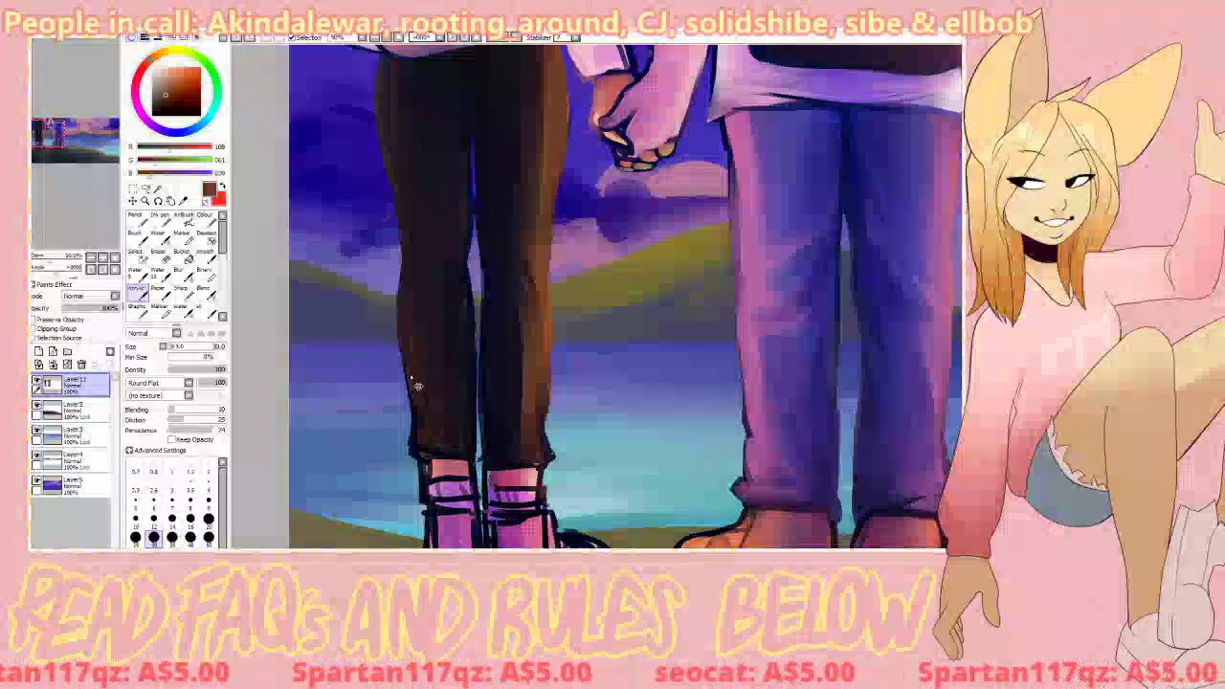
key("b")
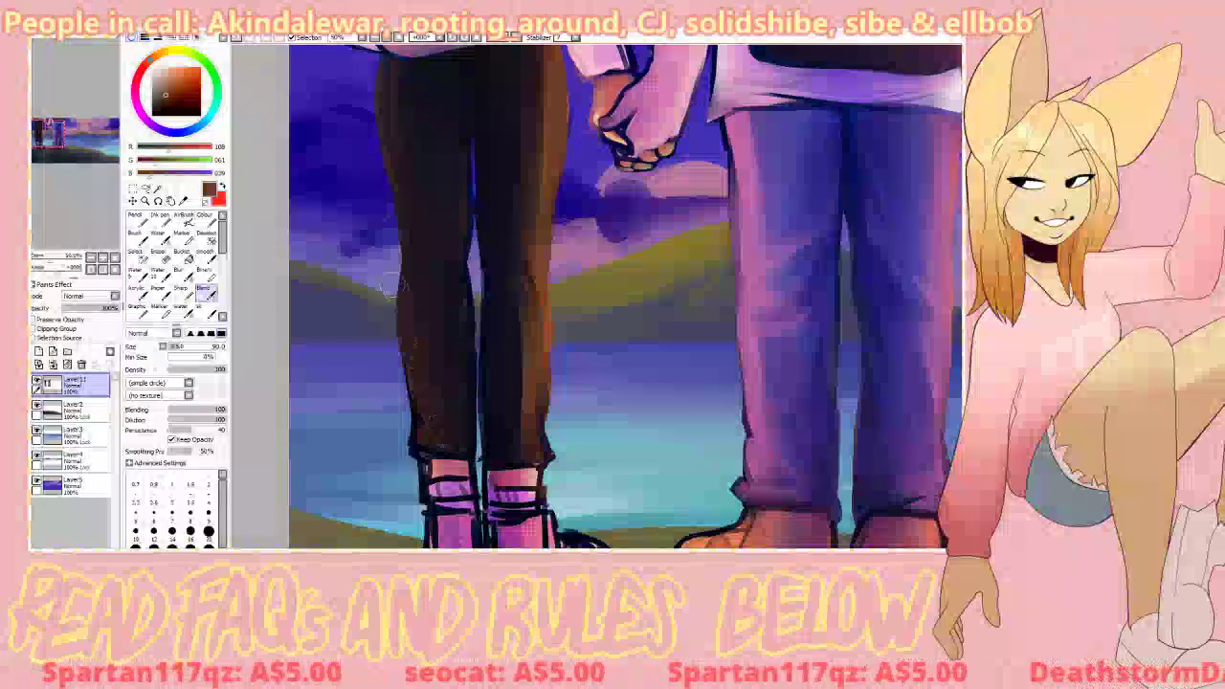
key("v")
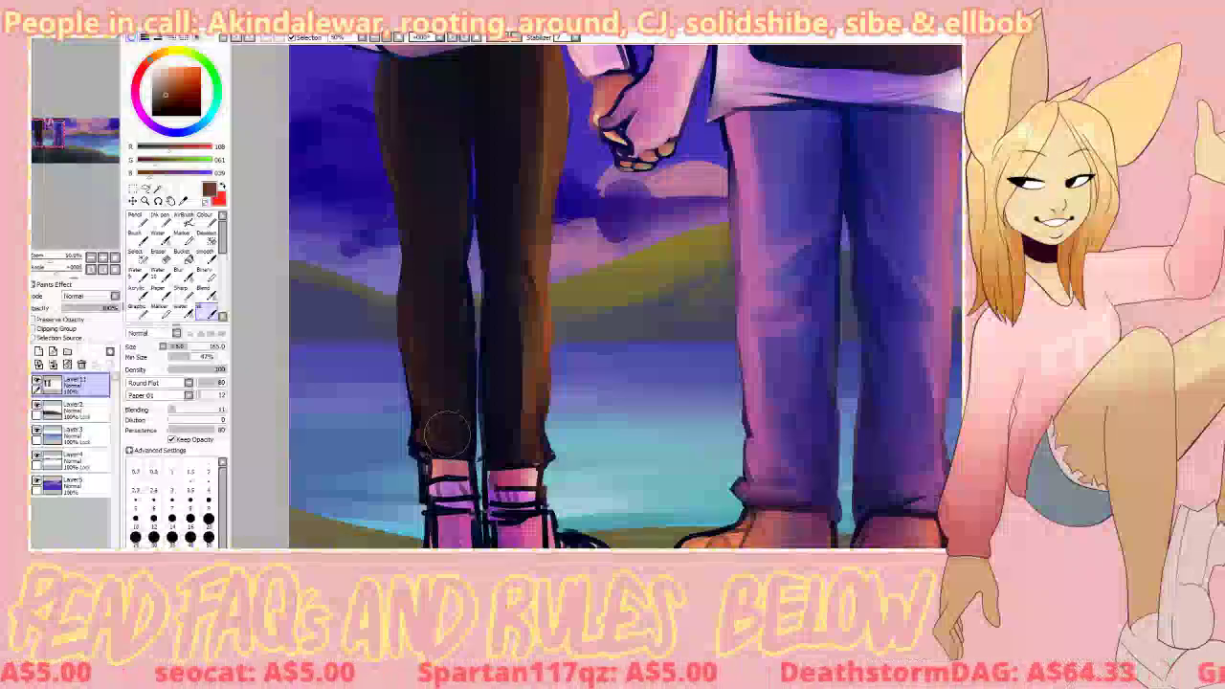
Step: Paint the left trouser cuff with sampled near-black navy and dark brown using the Acrylic brush at size 30
left_click(138, 295)
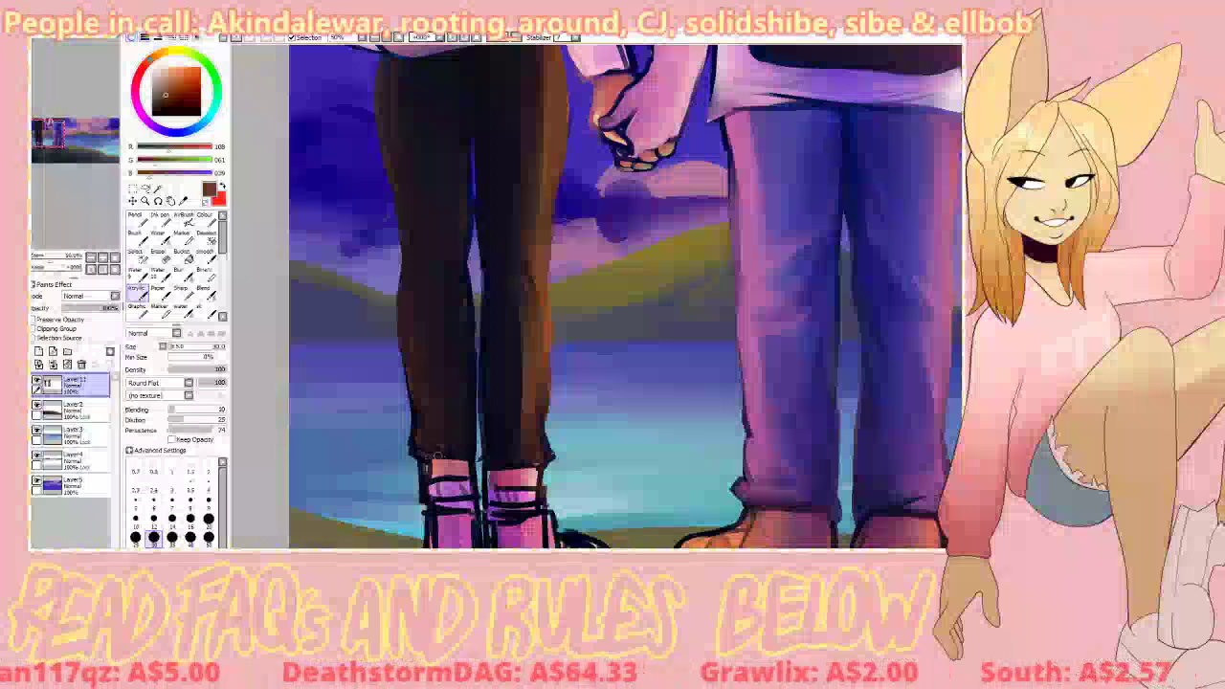
left_click(416, 449, "alt")
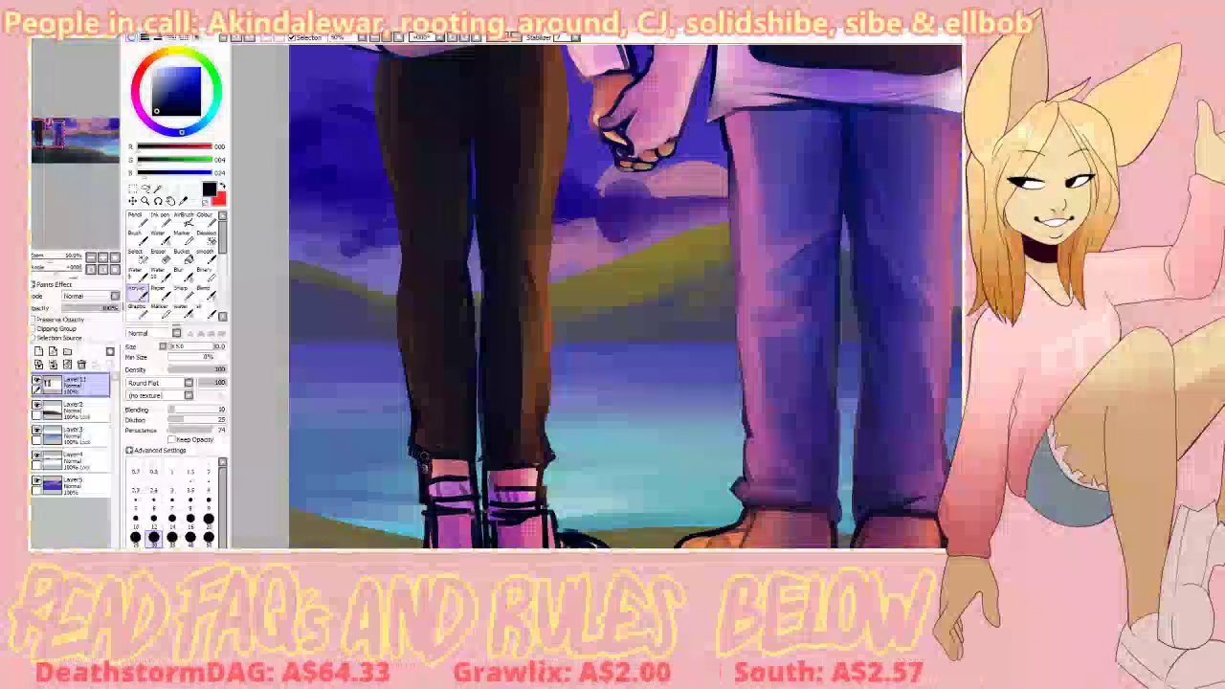
left_click(412, 385, "alt")
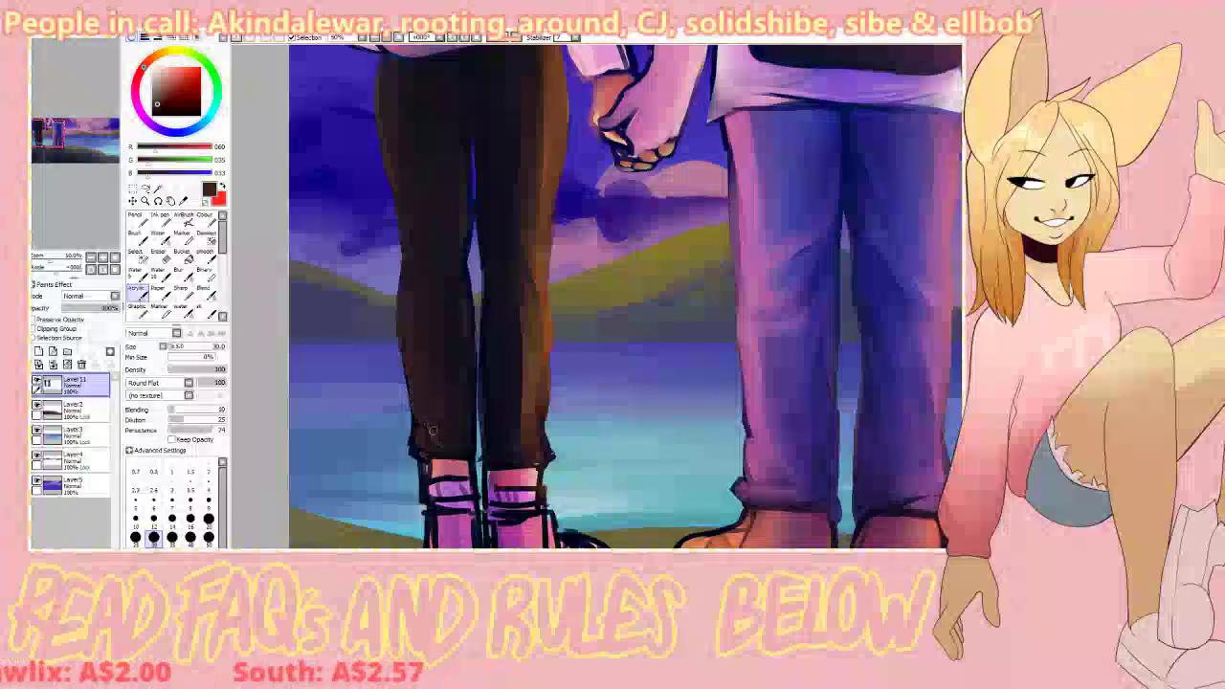
left_click(411, 441, "alt")
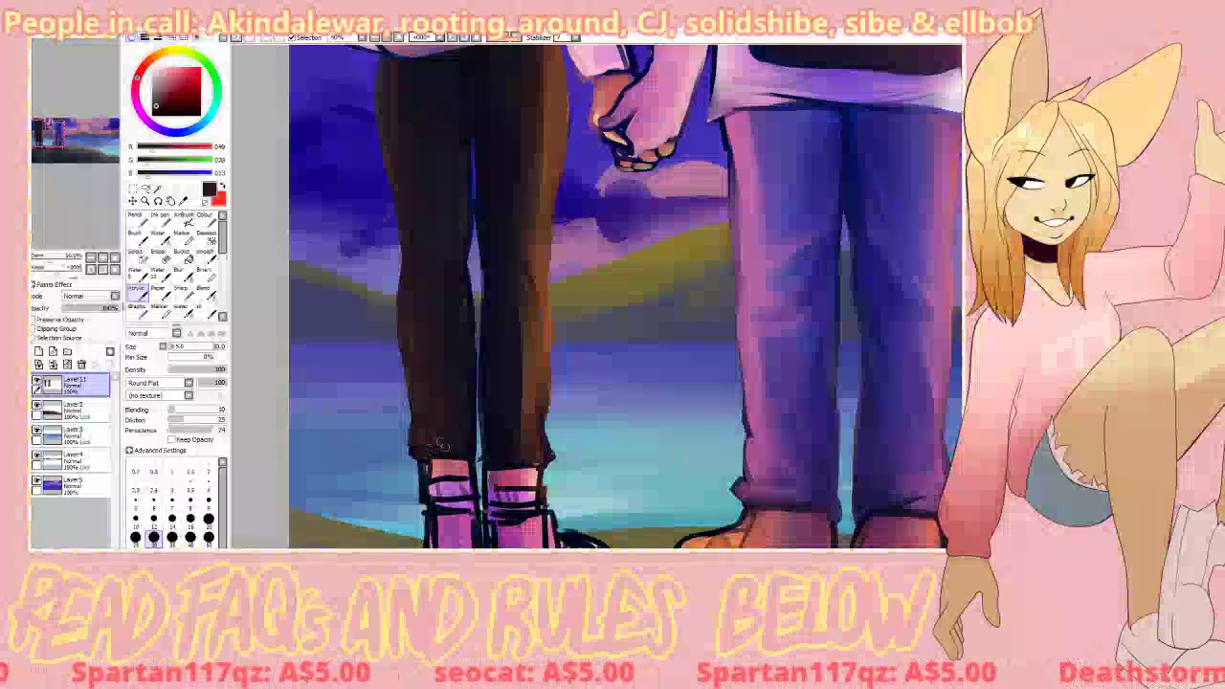
Step: Blend the lower left trouser leg at size 90 and reinforce its cuff with sampled near-black navy
left_click(206, 293)
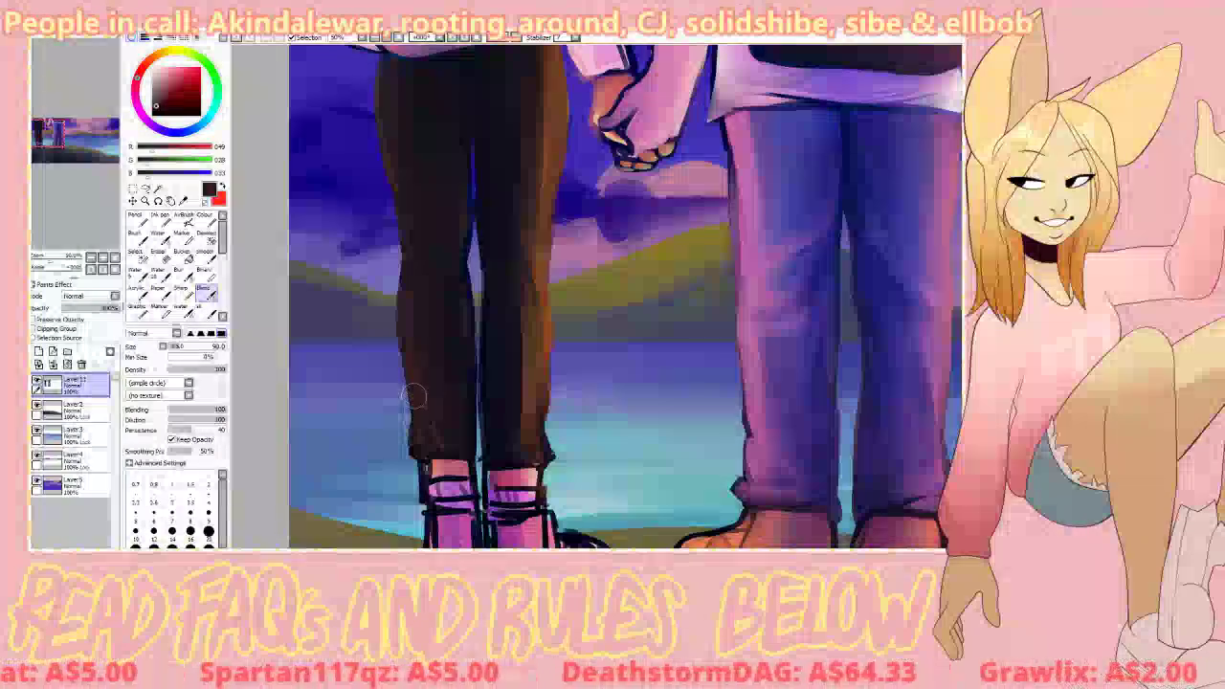
left_click(138, 293)
right_click(460, 412)
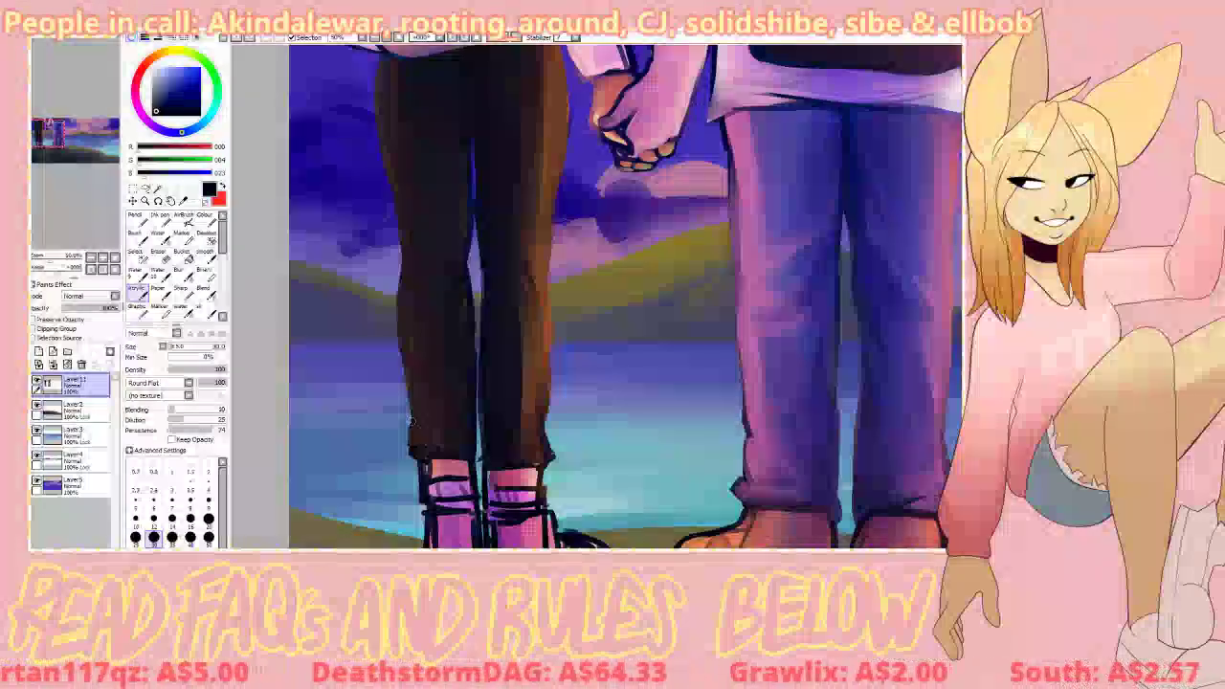
left_click_drag(427, 441, 416, 447)
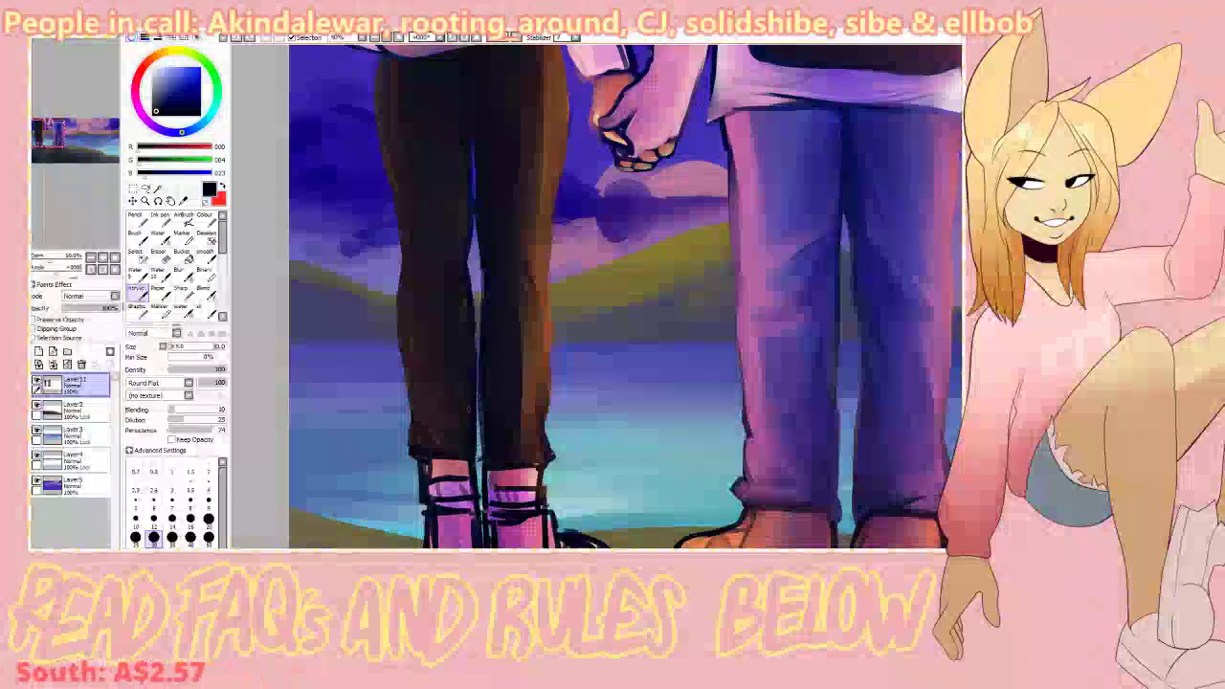
Step: Paint the inner edge of the trousers' left leg with sampled near-black tones at brush size 30
left_click(469, 393, "alt")
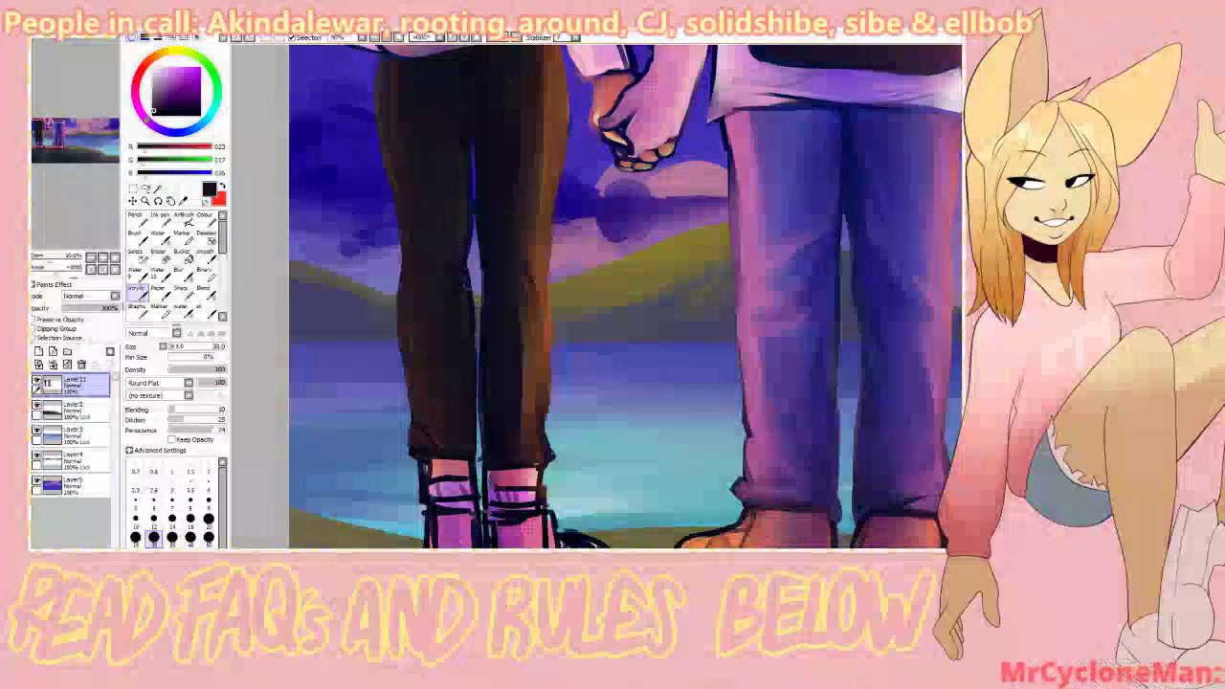
left_click(463, 298, "alt")
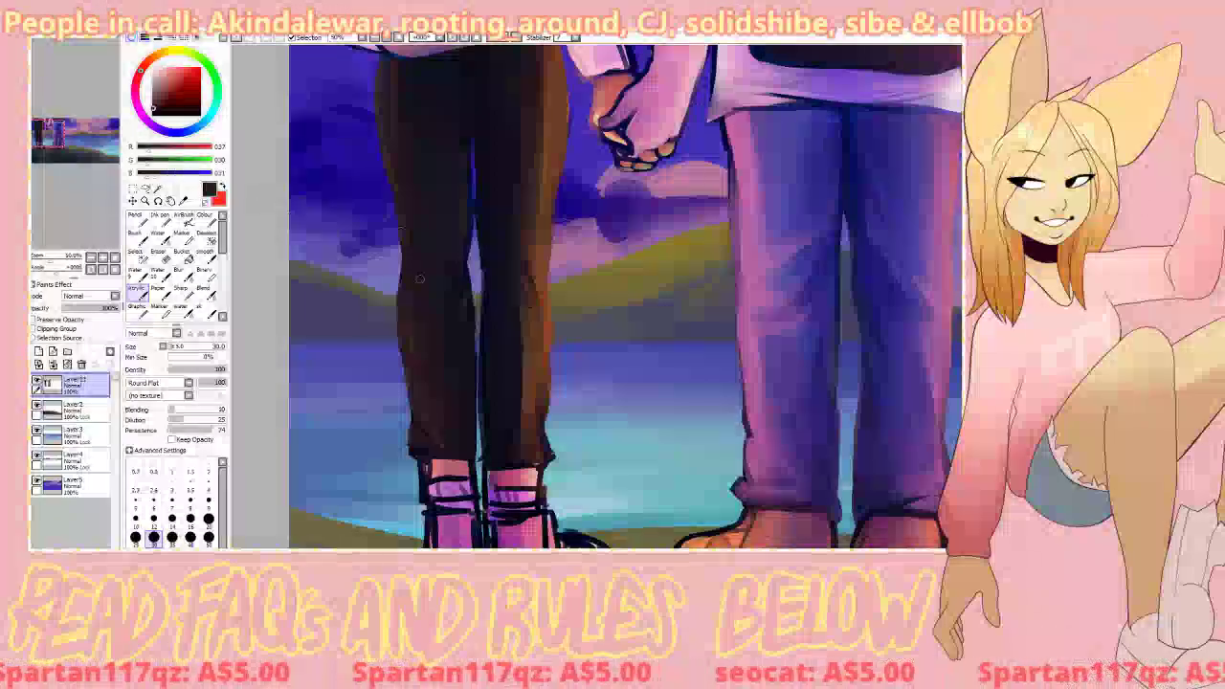
left_click(475, 374, "alt")
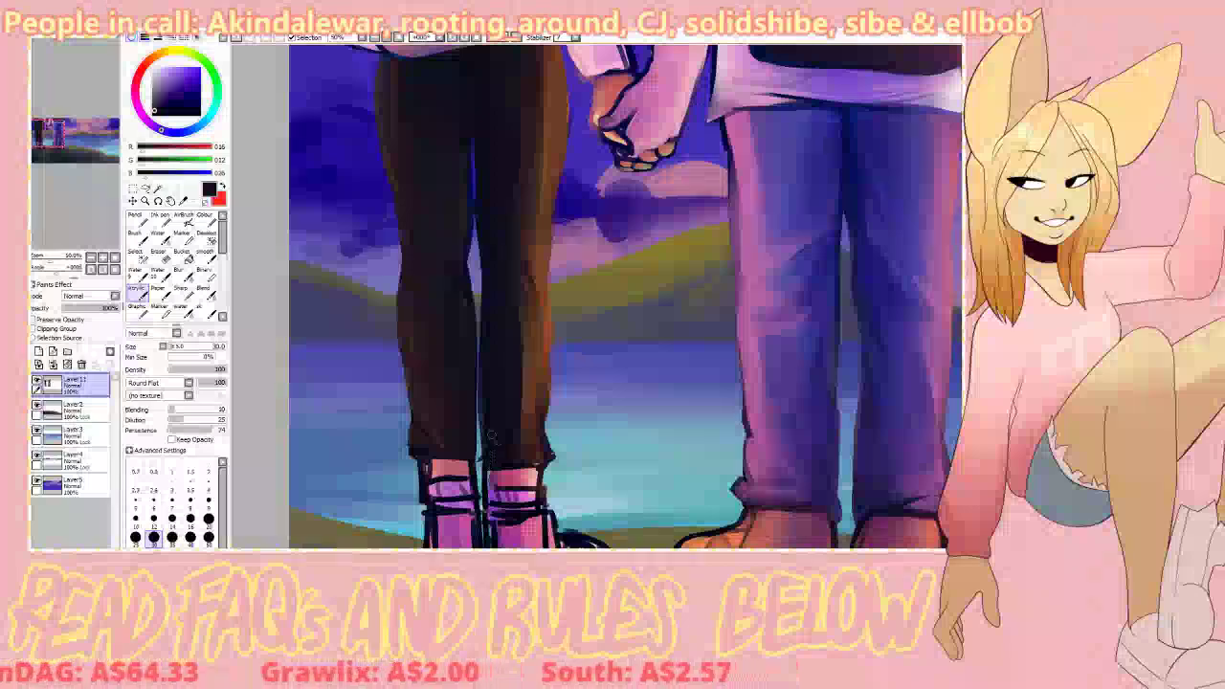
Step: Paint sampled near-black shading on the right trouser leg and blend it along with the left leg's outer edge
left_click(526, 426, "alt")
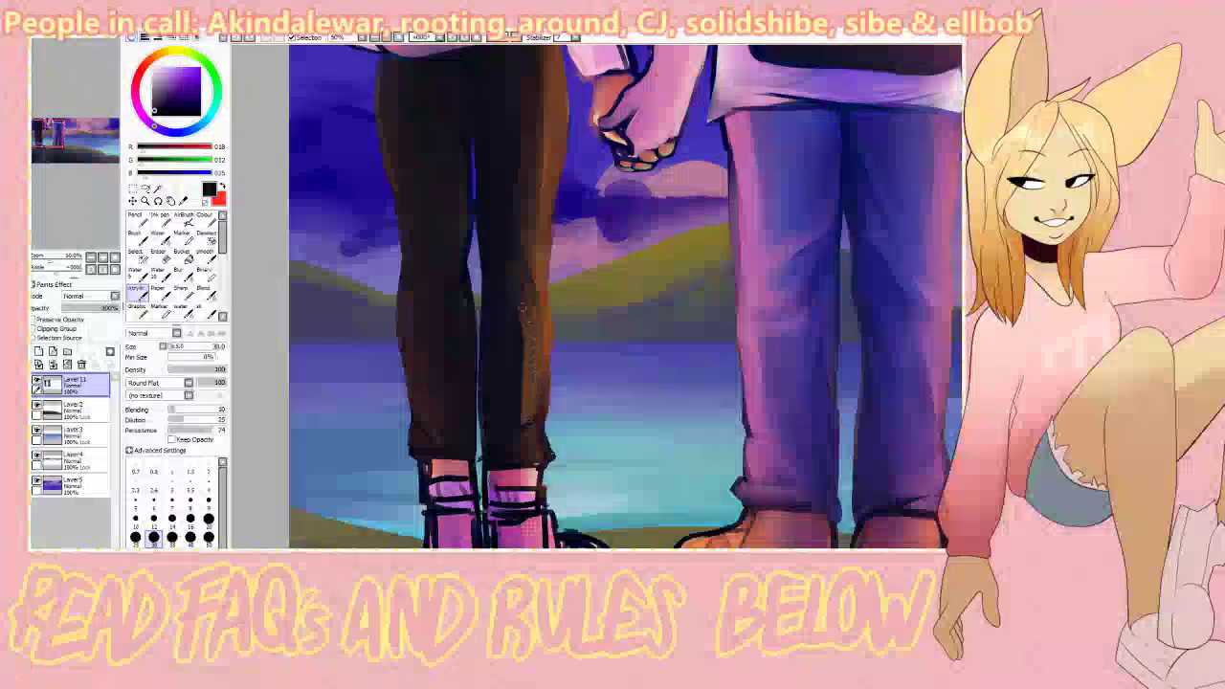
key("b")
mouse_move(528, 368)
left_mouse_down()
mouse_move(529, 413)
mouse_move(530, 331)
left_mouse_up()
left_click_drag(396, 159, 410, 225)
left_click(137, 292)
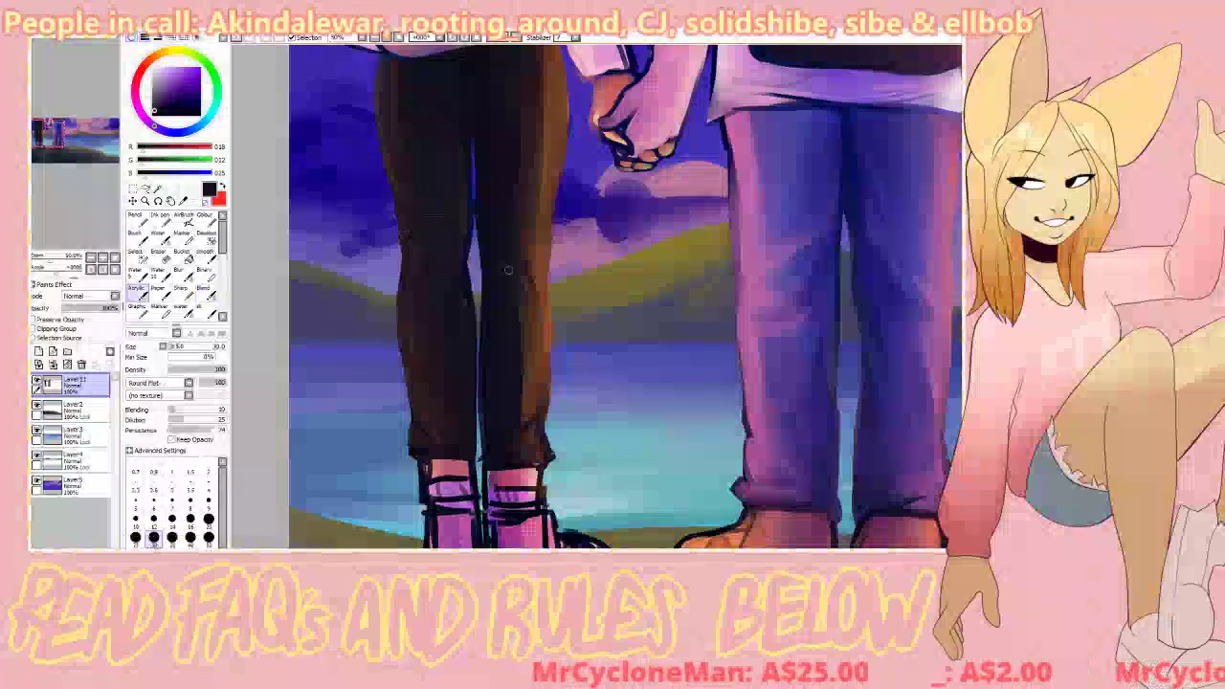
Step: Paint sampled brown on the right trouser cuff, blend it, and add the same brown up the left leg's outer edge
left_click(541, 387, "alt")
mouse_move(522, 419)
left_mouse_down()
mouse_move(490, 442)
mouse_move(542, 410)
mouse_move(490, 450)
mouse_move(519, 443)
mouse_move(533, 459)
mouse_move(534, 426)
mouse_move(537, 461)
left_mouse_up()
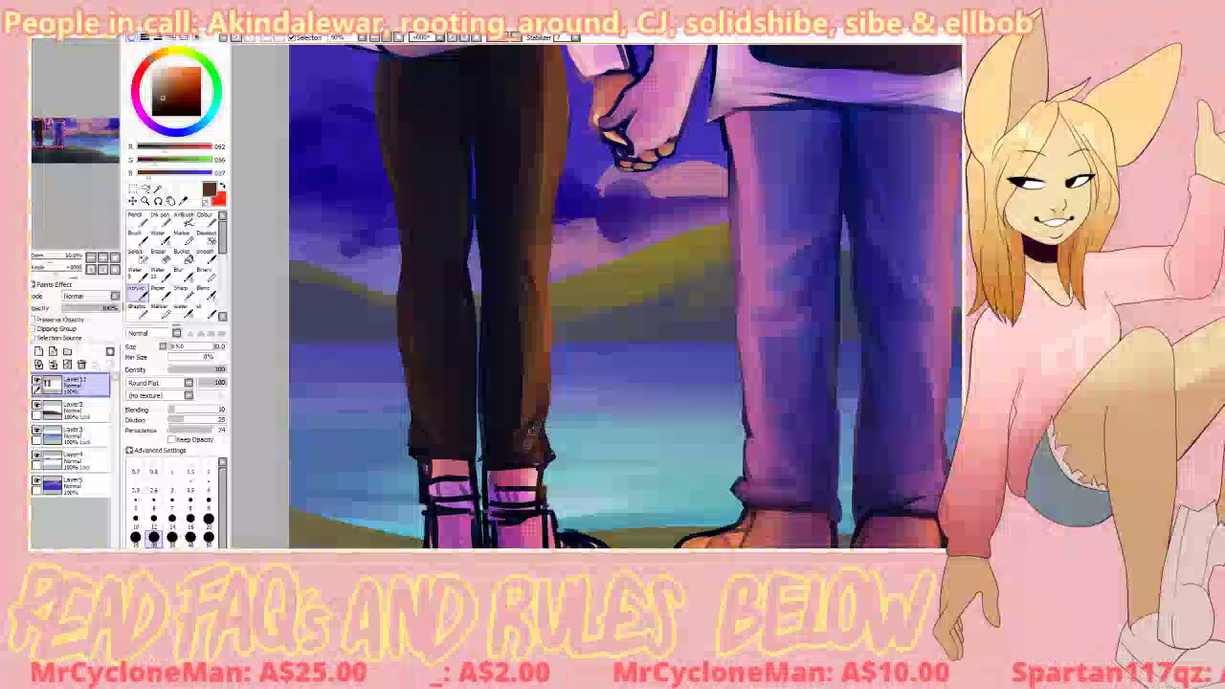
left_click(206, 293)
left_click_drag(514, 453, 538, 415)
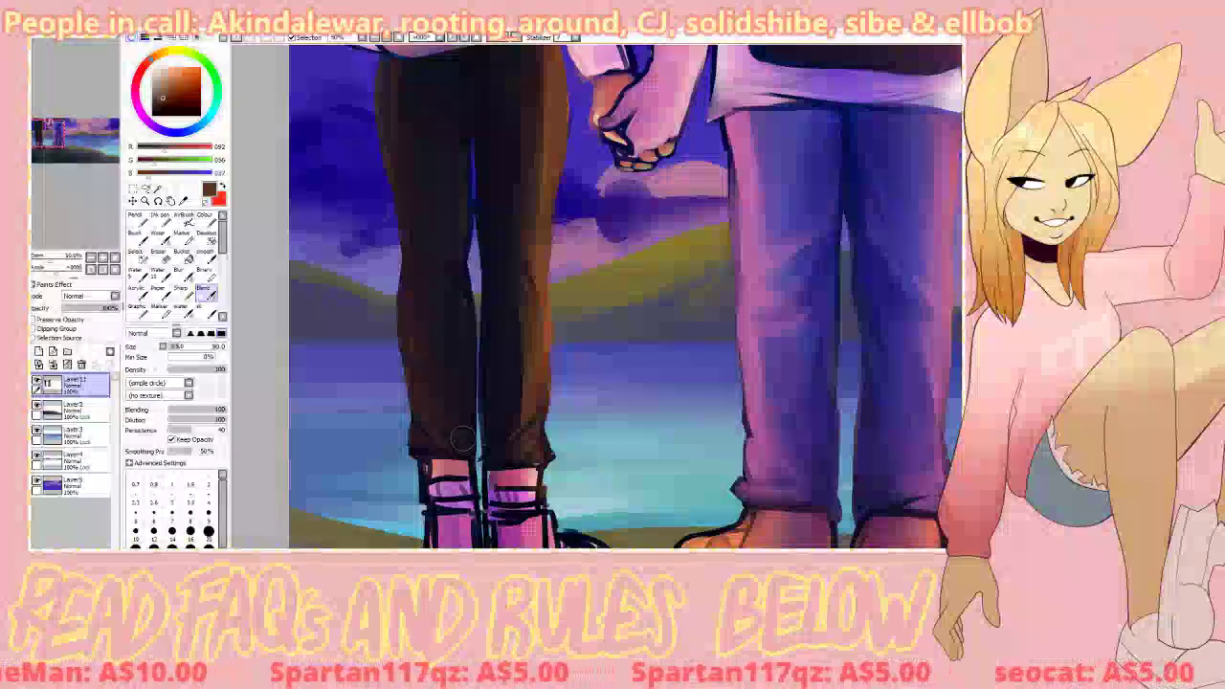
left_click(136, 292)
mouse_move(441, 446)
left_mouse_down()
mouse_move(409, 382)
mouse_move(444, 439)
mouse_move(406, 367)
mouse_move(430, 406)
mouse_move(408, 311)
mouse_move(414, 346)
mouse_move(405, 336)
mouse_move(409, 318)
mouse_move(431, 390)
mouse_move(401, 302)
left_mouse_up()
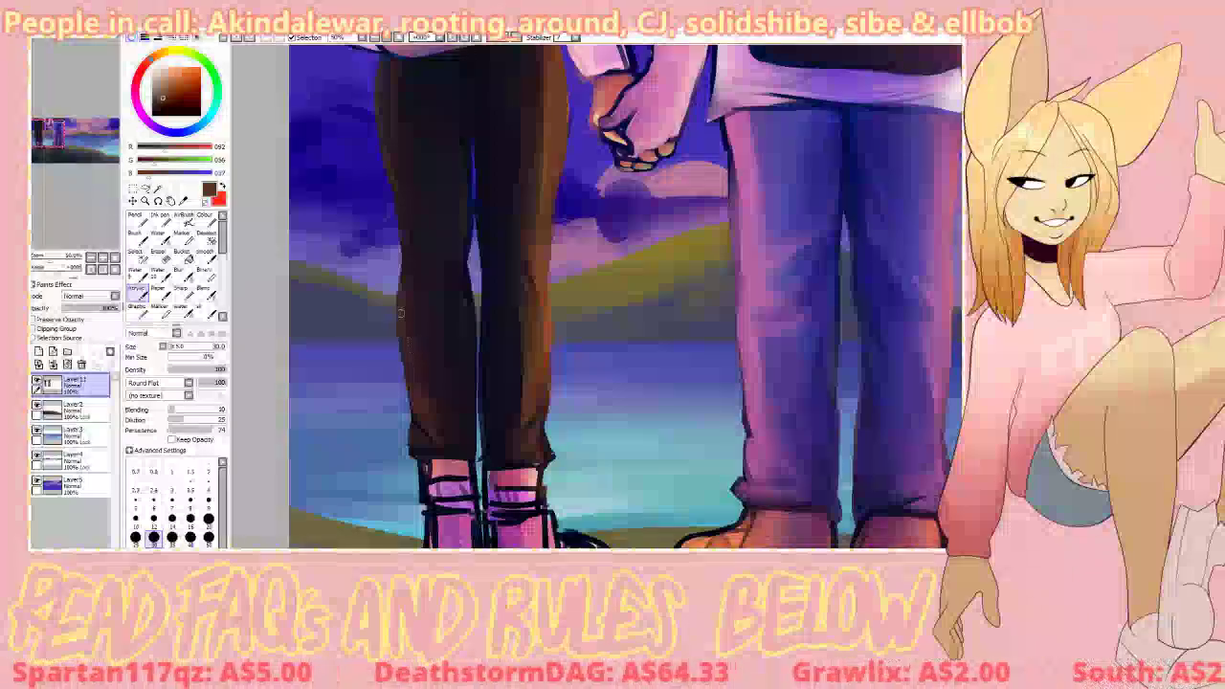
Step: Paint brown strokes around the knee along the outer edge of the left trouser leg at brush size 30
left_click_drag(406, 257, 417, 366)
mouse_move(403, 257)
left_mouse_down()
mouse_move(403, 324)
mouse_move(418, 287)
left_mouse_up()
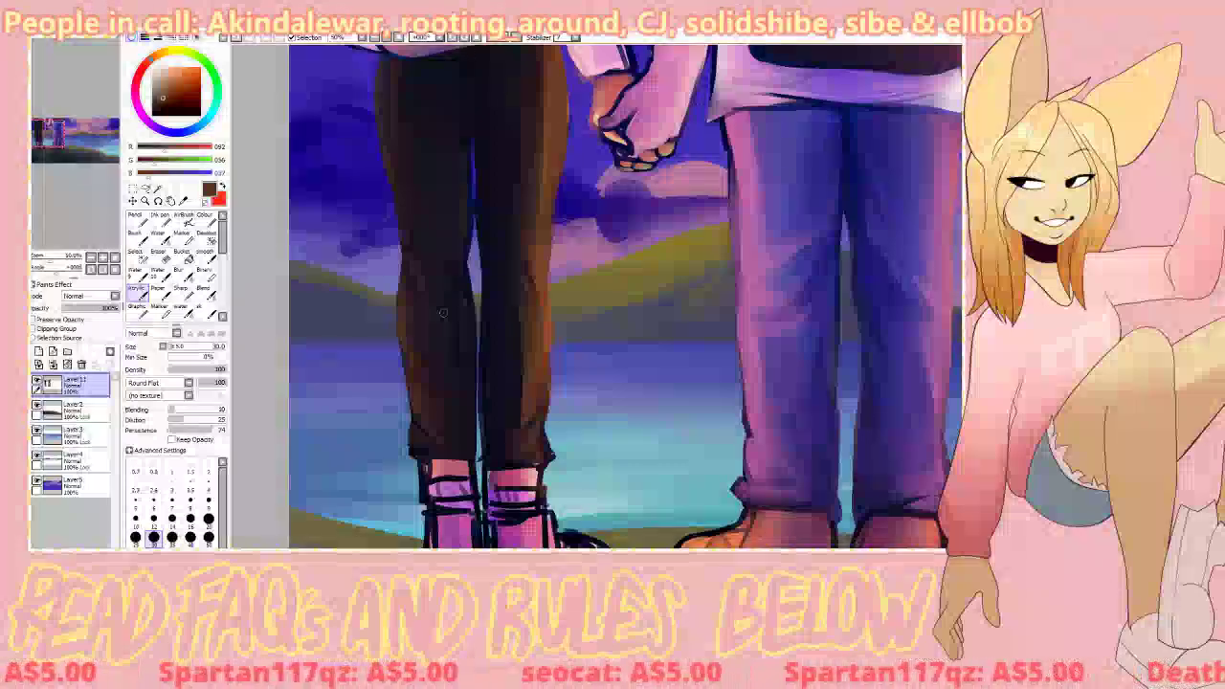
mouse_move(409, 250)
left_mouse_down()
mouse_move(395, 181)
mouse_move(410, 265)
left_mouse_up()
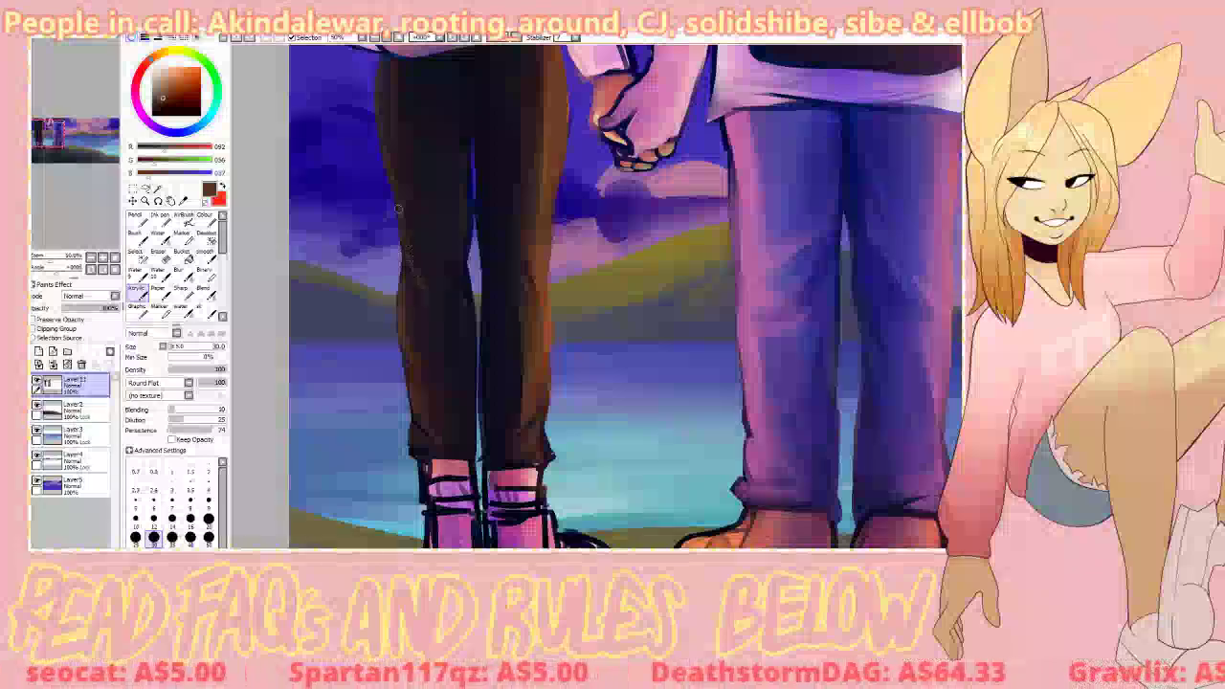
left_click_drag(423, 287, 402, 224)
left_click_drag(423, 330, 413, 382)
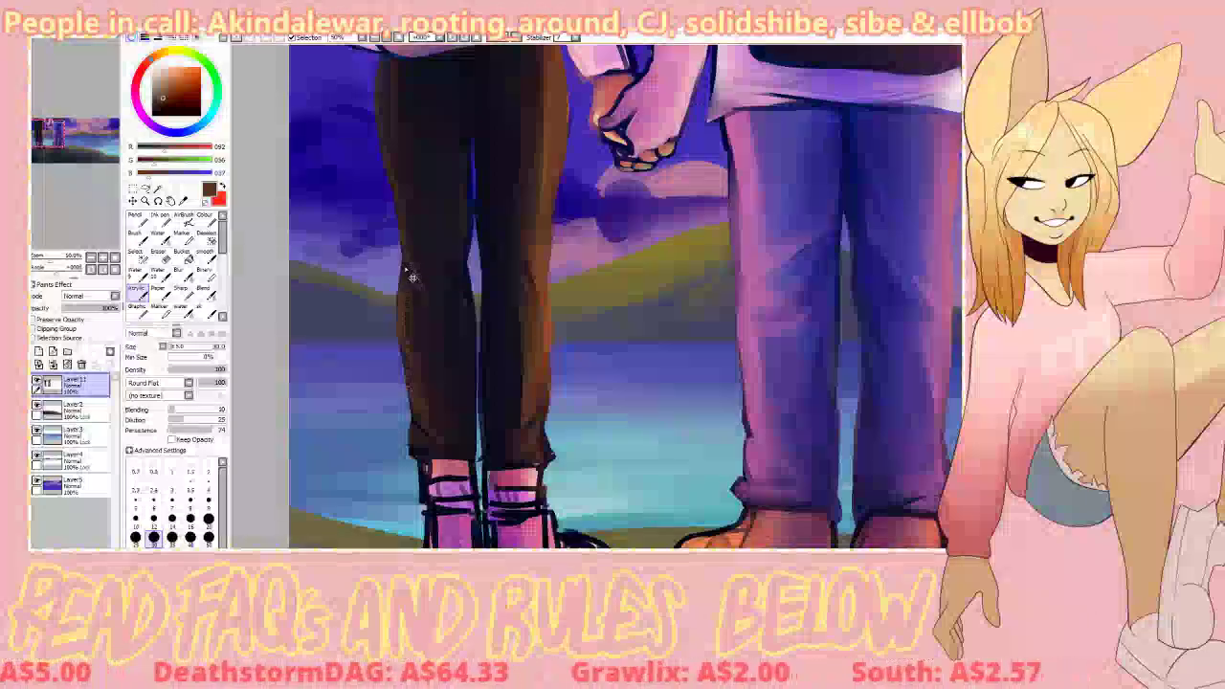
left_click_drag(404, 254, 430, 305)
left_click_drag(402, 246, 419, 278)
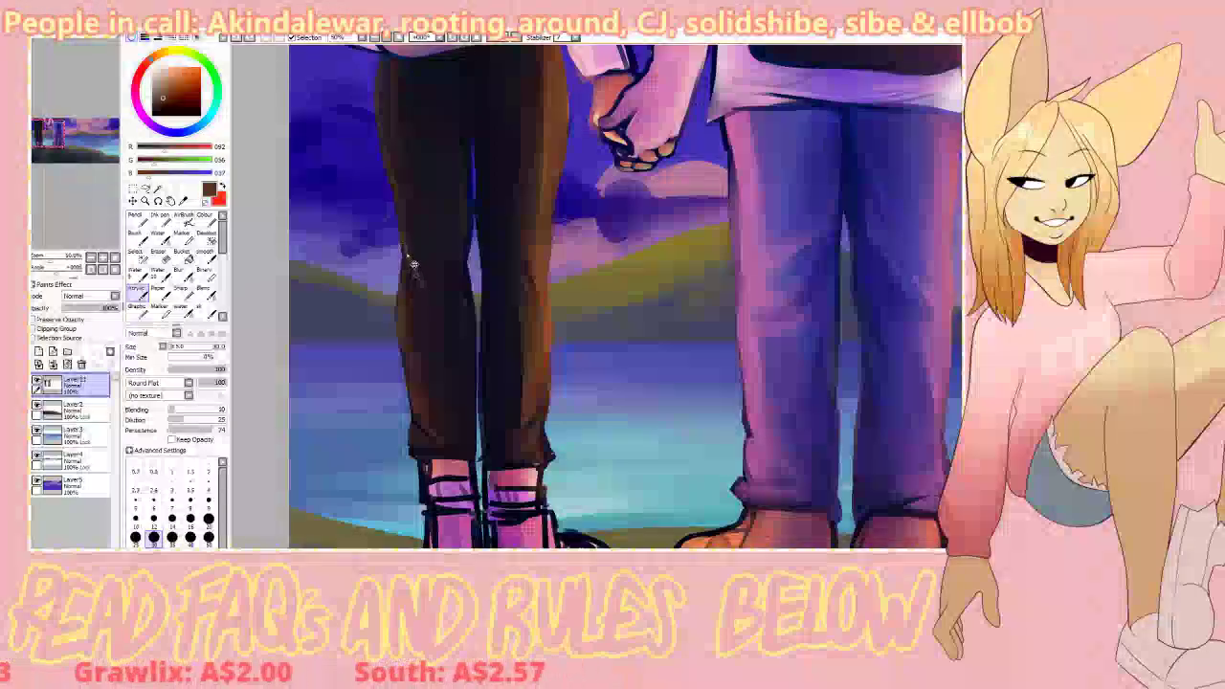
Step: Blend the knee shading on both trouser legs with the Blend brush at size 90
left_click(205, 293)
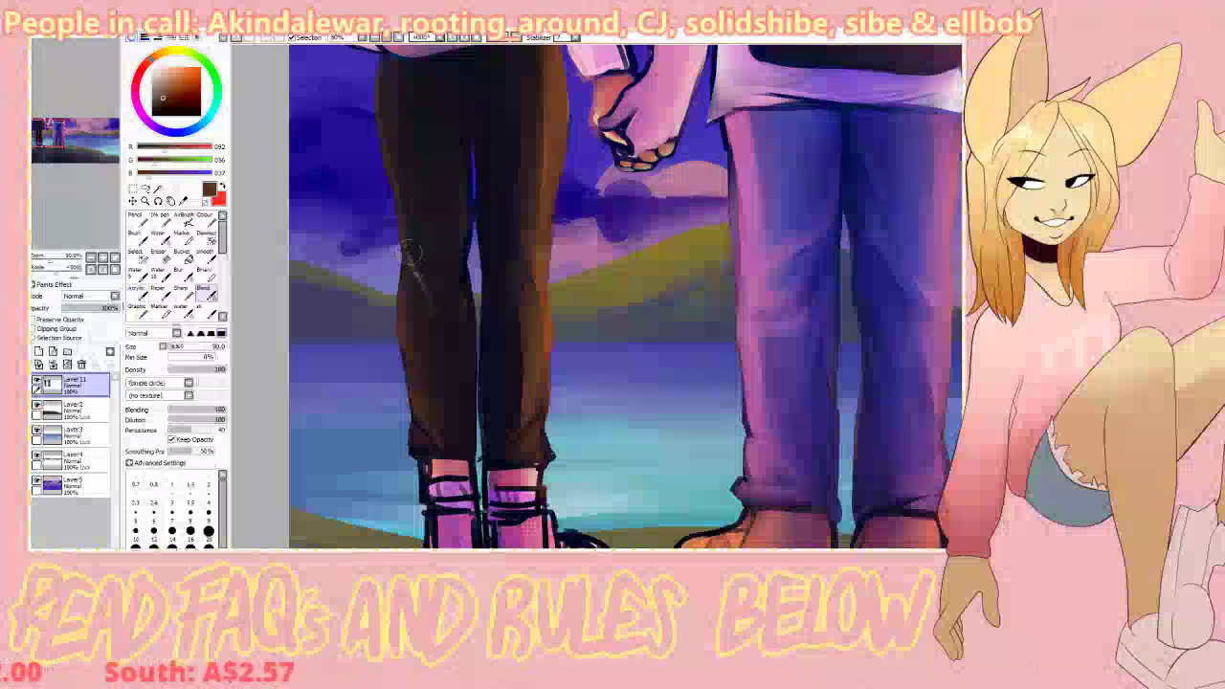
left_click_drag(412, 250, 436, 306)
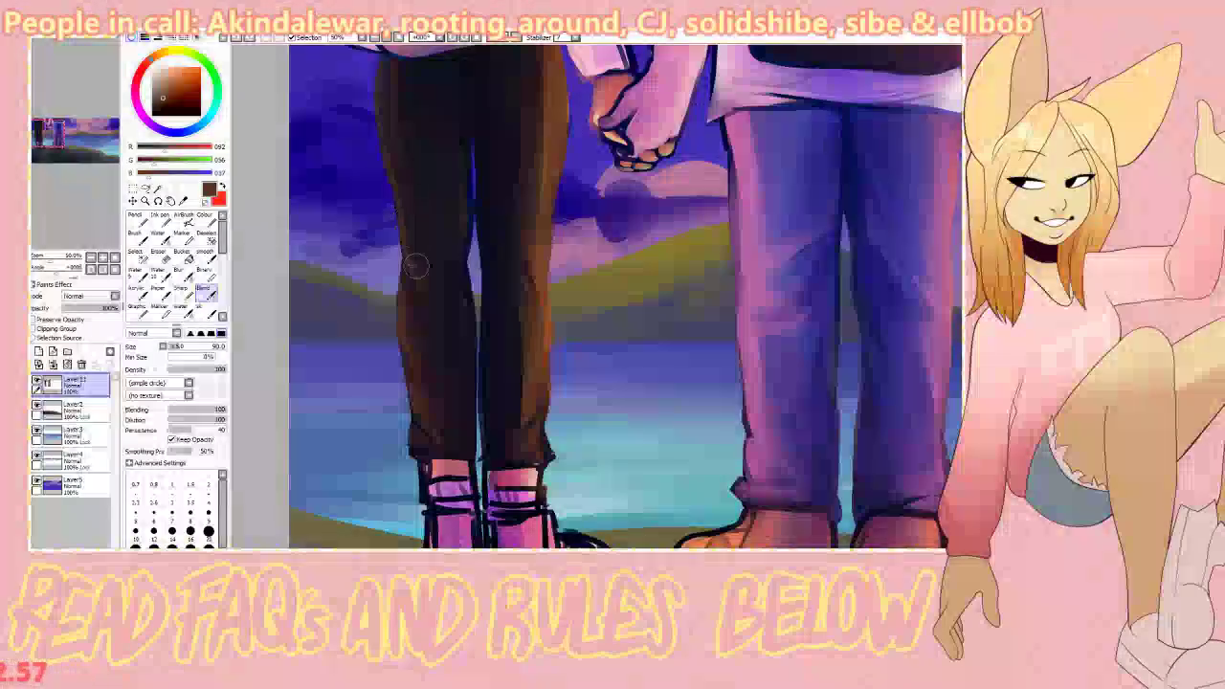
left_click_drag(536, 287, 531, 270)
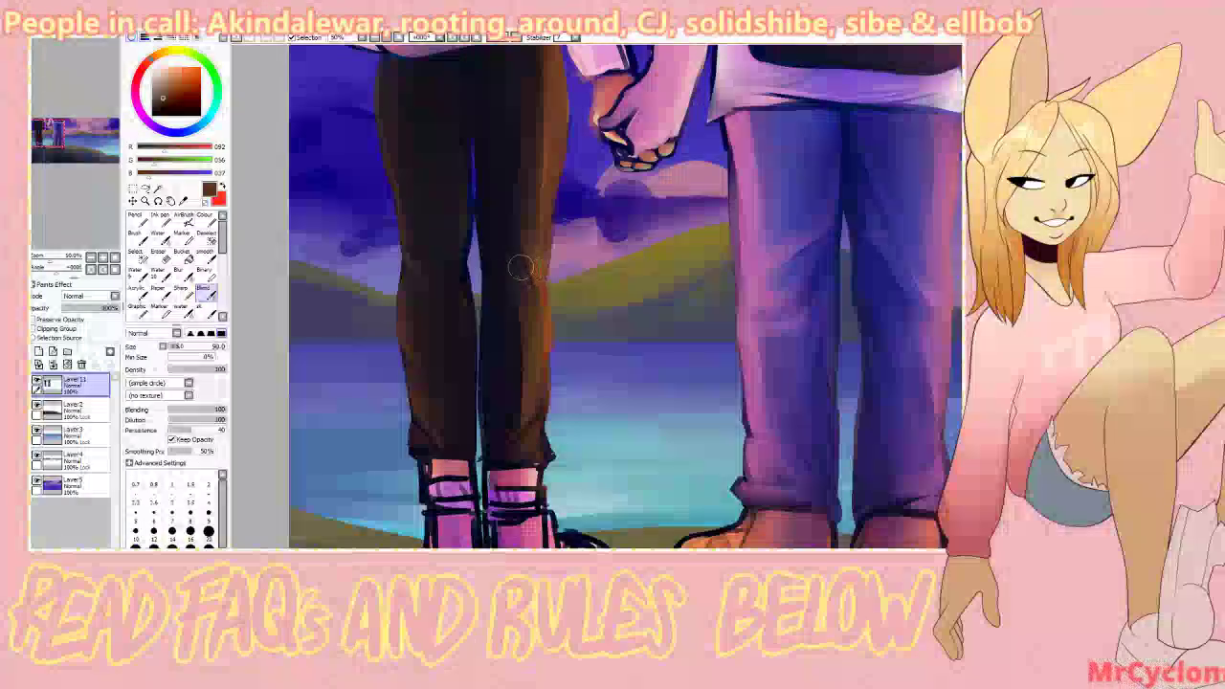
Step: Paint brown along the outer thigh of the left trouser leg with the Acrylic brush at size 30
key("b")
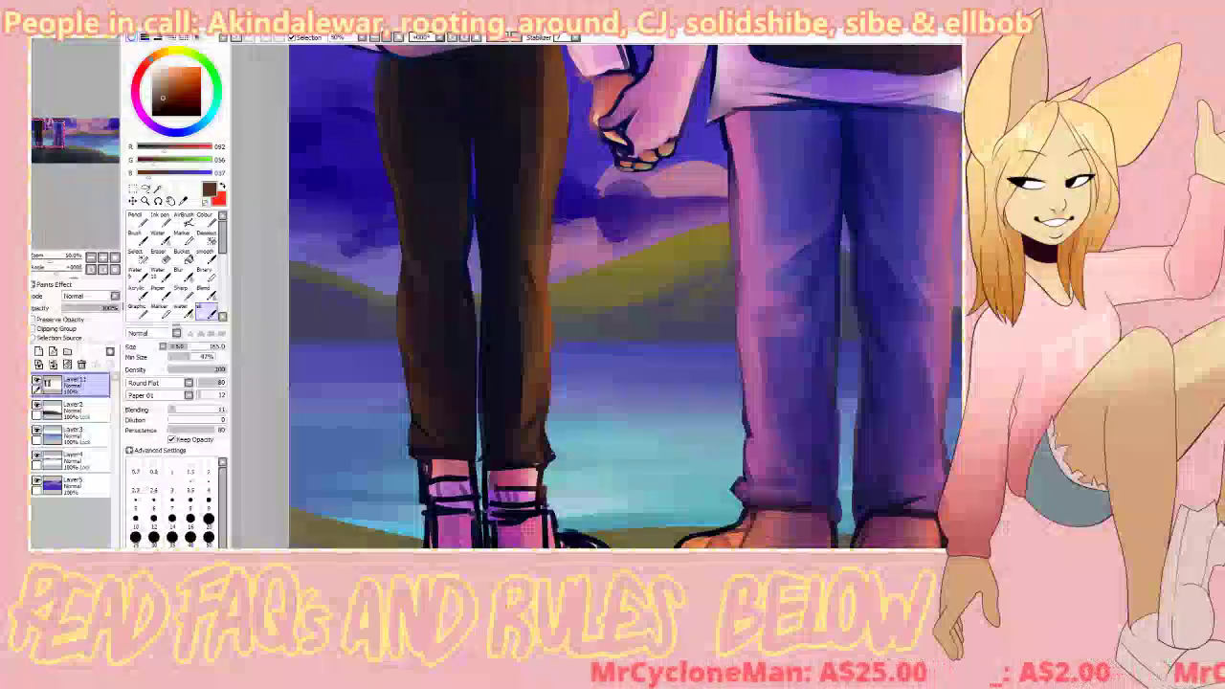
left_click(138, 295)
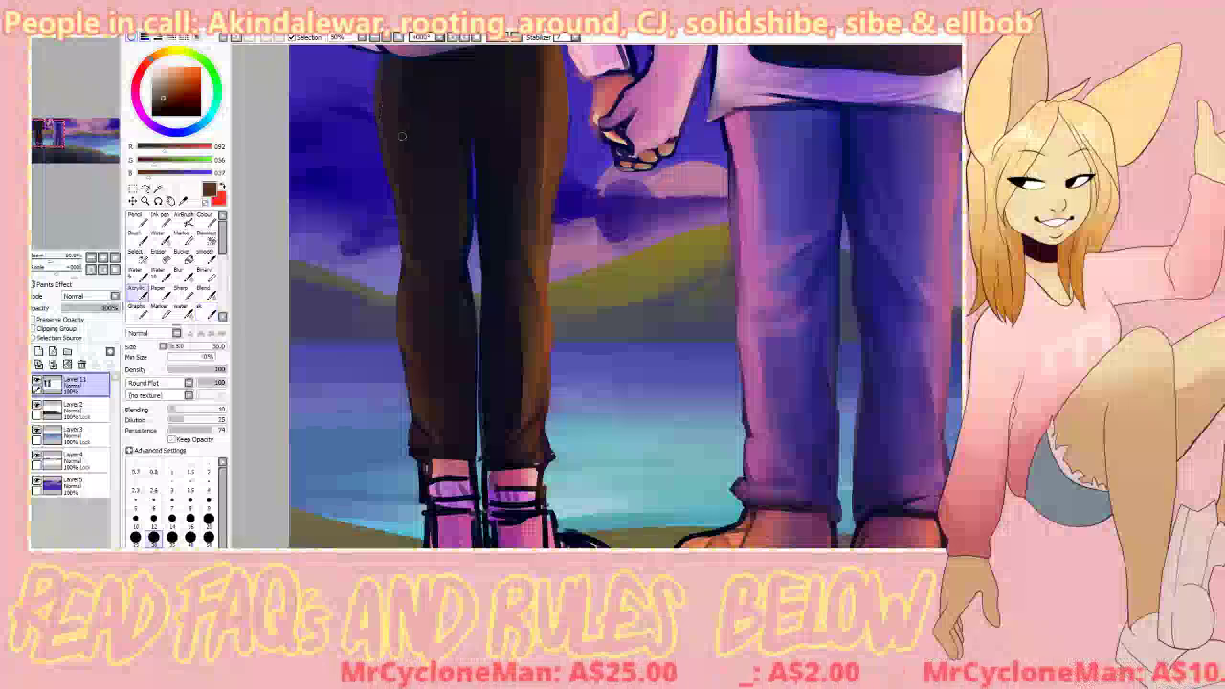
left_click_drag(392, 178, 408, 264)
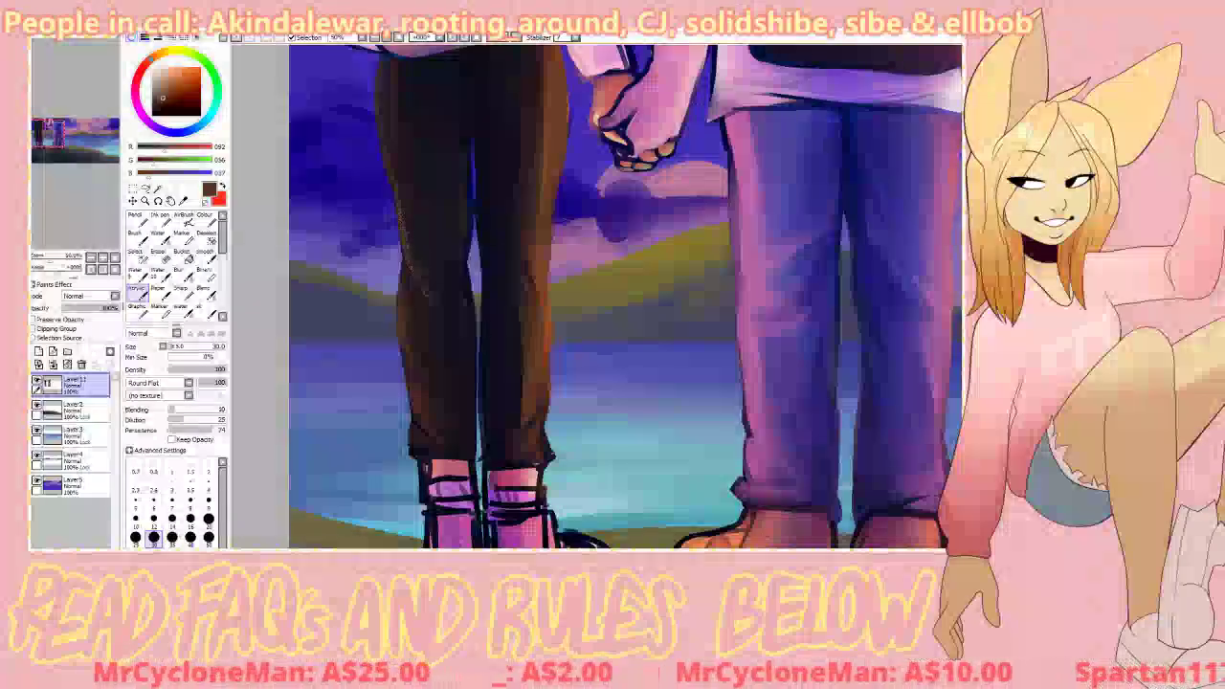
left_click_drag(404, 175, 411, 240)
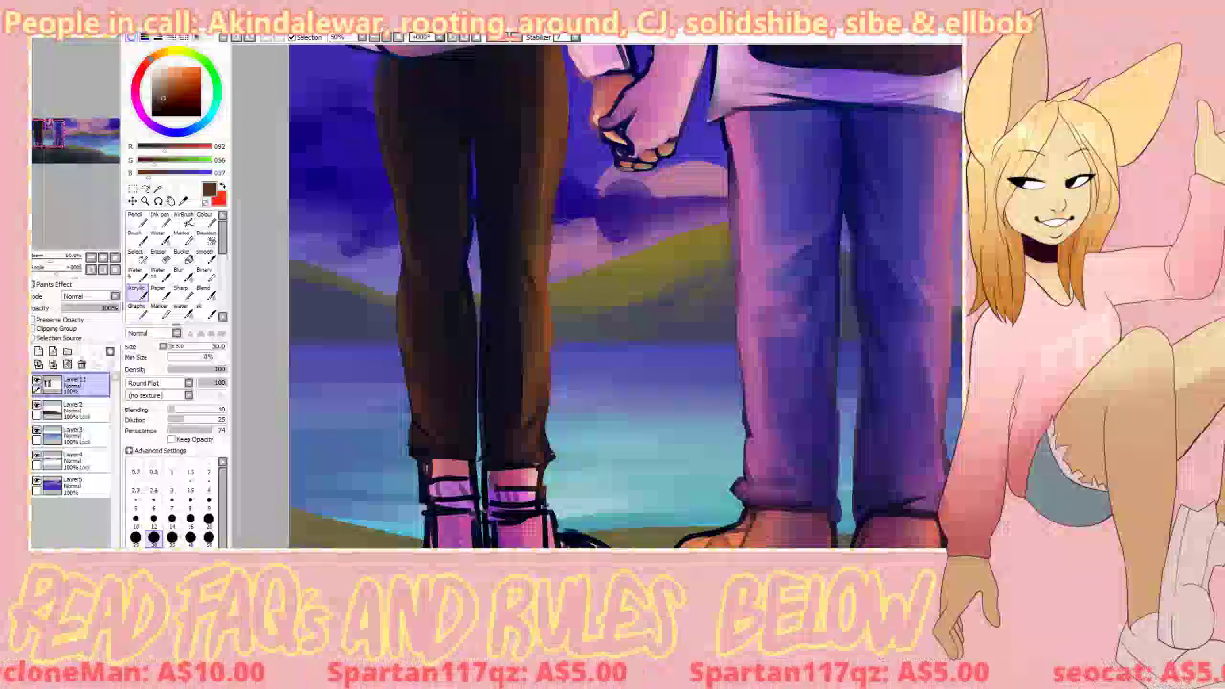
mouse_move(386, 68)
left_mouse_down()
mouse_move(382, 99)
mouse_move(392, 67)
mouse_move(387, 154)
left_mouse_up()
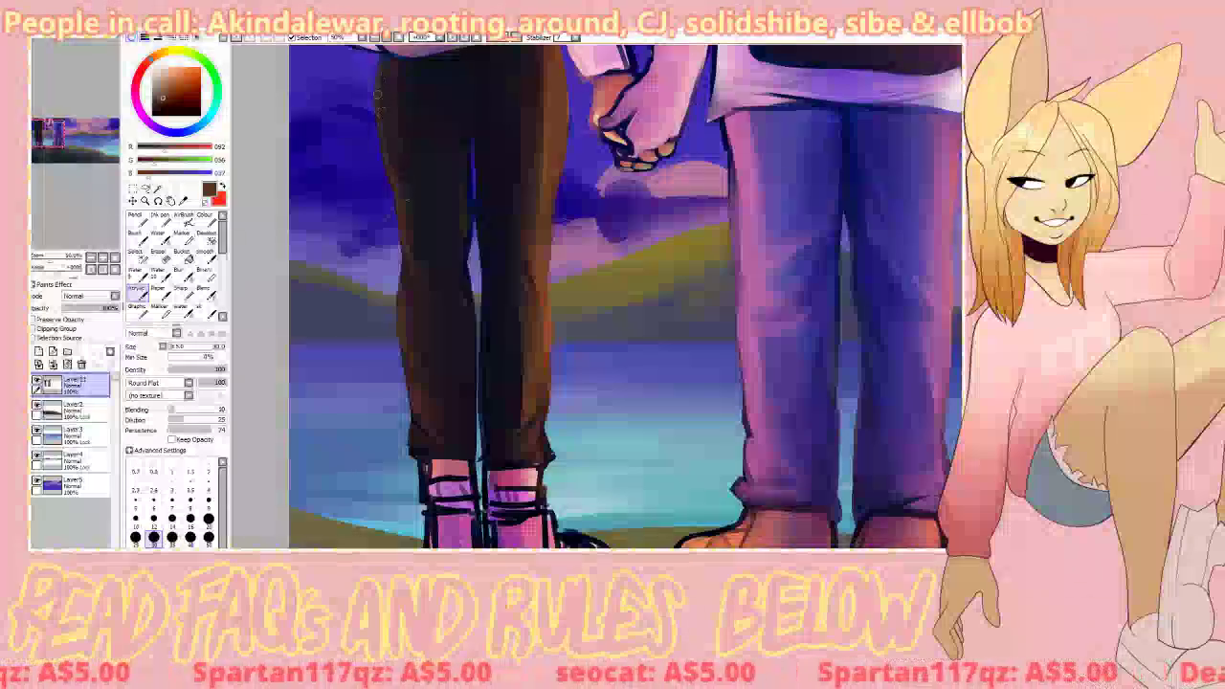
Step: Blend the left trouser leg from thigh to shin and the outer edge of the right leg
key("b")
mouse_move(423, 291)
left_mouse_down()
mouse_move(409, 233)
mouse_move(423, 280)
mouse_move(408, 309)
mouse_move(411, 280)
mouse_move(442, 393)
mouse_move(412, 300)
mouse_move(430, 396)
mouse_move(409, 309)
mouse_move(452, 418)
left_mouse_up()
left_click_drag(409, 282, 436, 372)
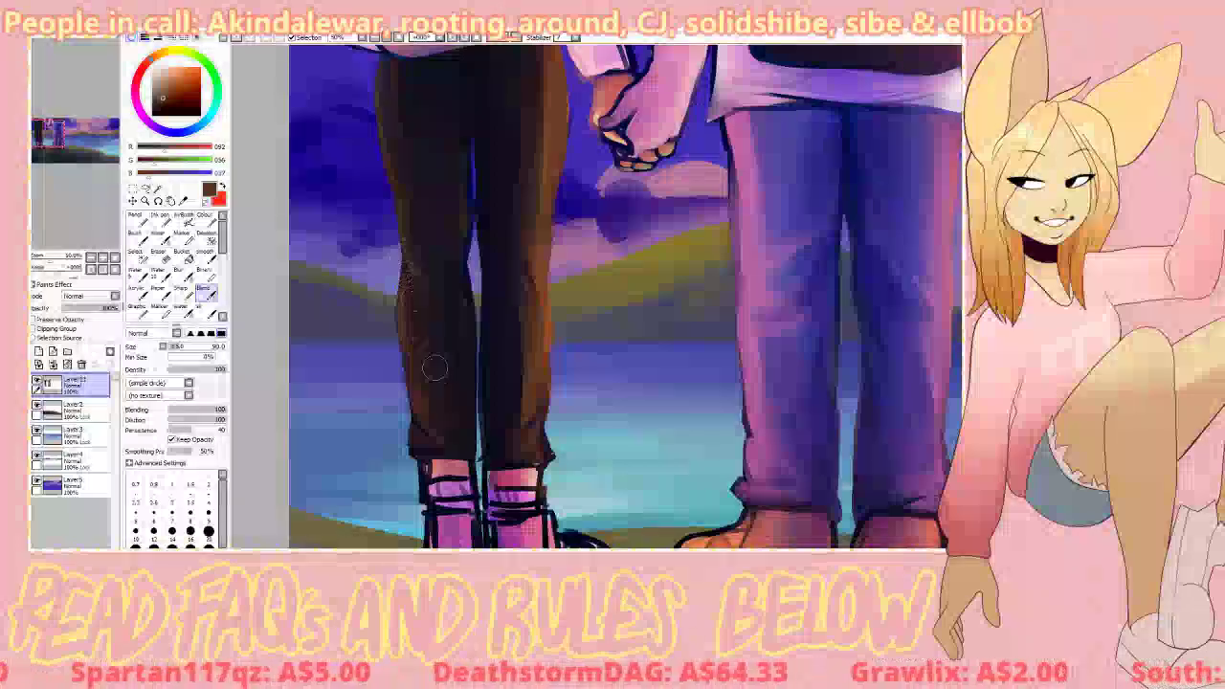
mouse_move(416, 293)
left_mouse_down()
mouse_move(444, 342)
mouse_move(432, 219)
left_mouse_up()
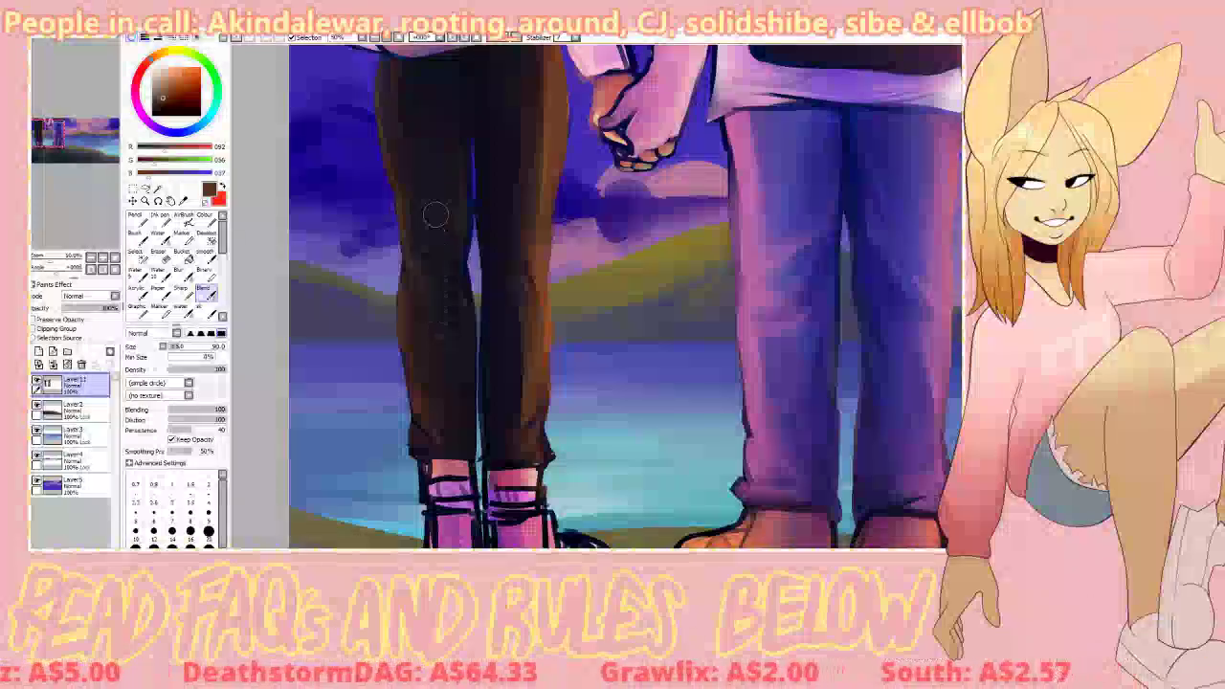
left_click_drag(545, 245, 542, 292)
mouse_move(553, 113)
left_mouse_down()
mouse_move(542, 201)
mouse_move(559, 127)
mouse_move(544, 260)
mouse_move(572, 152)
mouse_move(552, 70)
mouse_move(569, 160)
mouse_move(561, 129)
mouse_move(547, 282)
left_mouse_up()
Step: Paint sampled near-black tones along the inner sides of both dark trouser legs and blend the left shin
key("e")
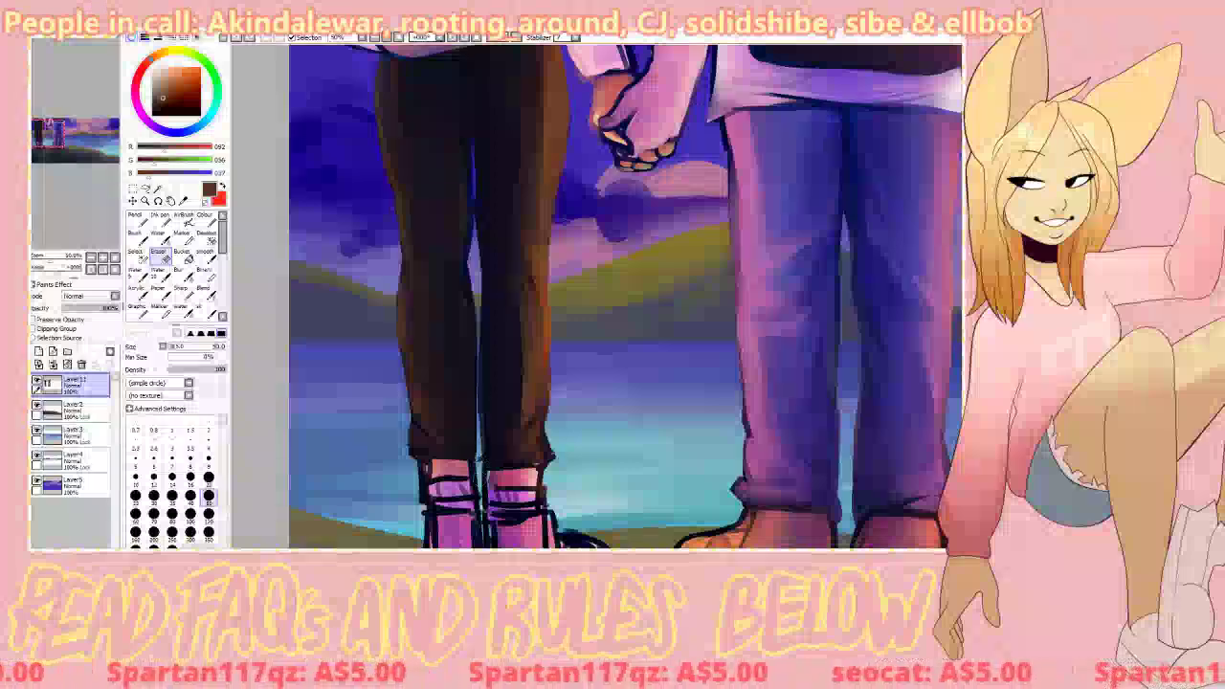
key("b")
left_click(482, 398, "alt")
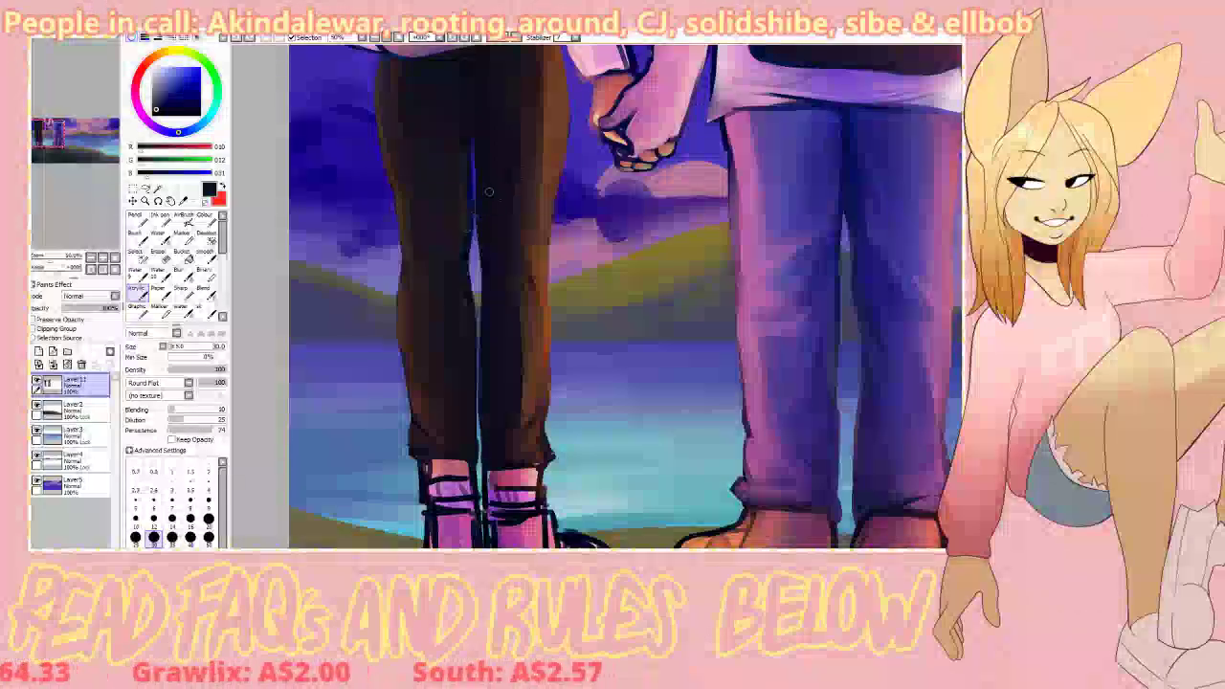
left_click(463, 235, "alt")
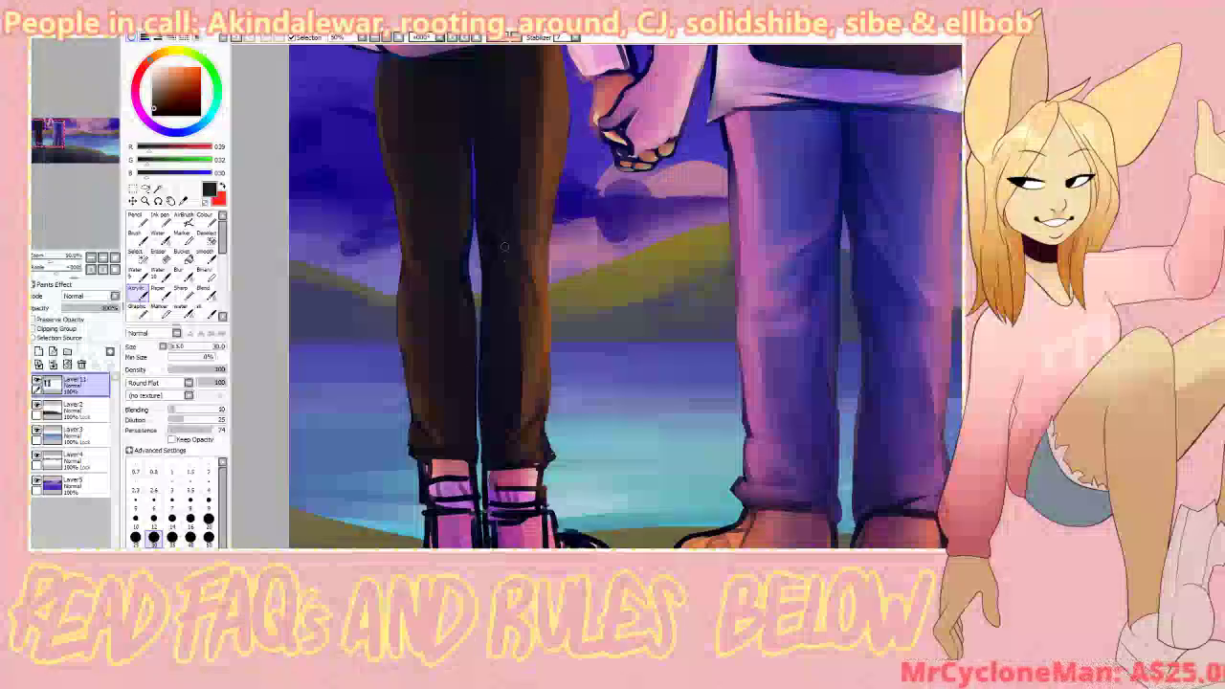
key("b")
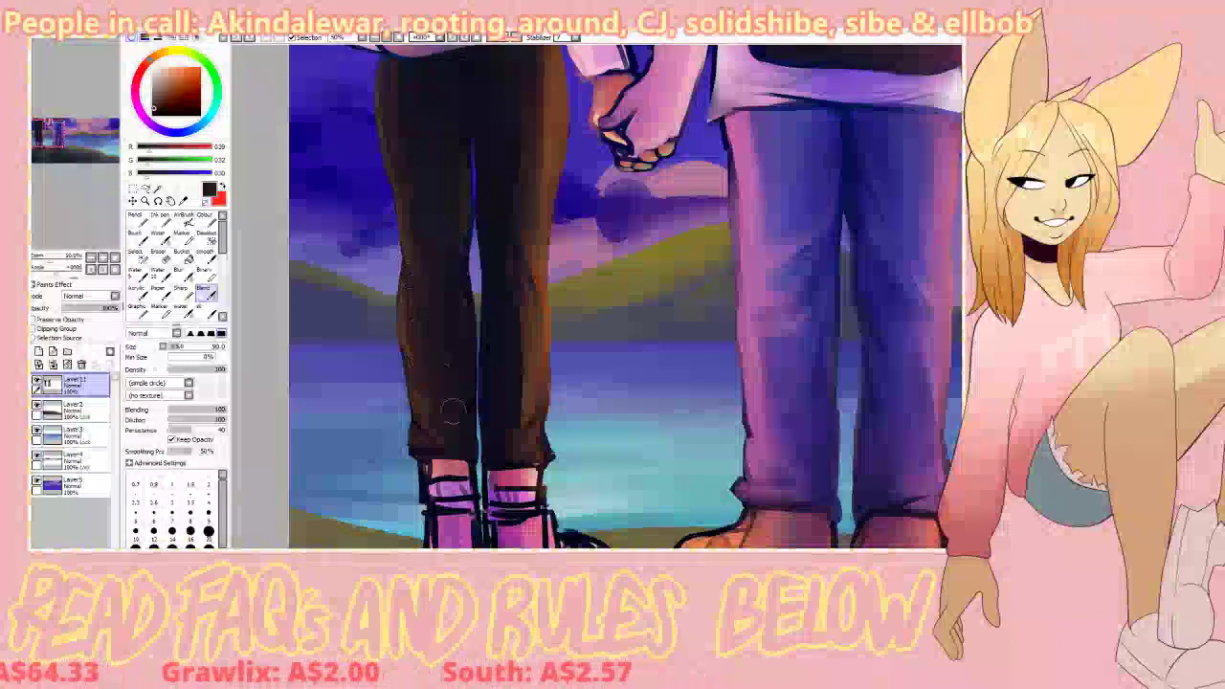
Step: Paint sampled brown on the lower right trouser leg above the cuff, and blend and touch up its inner edge
key("b")
right_click(527, 385)
key("v")
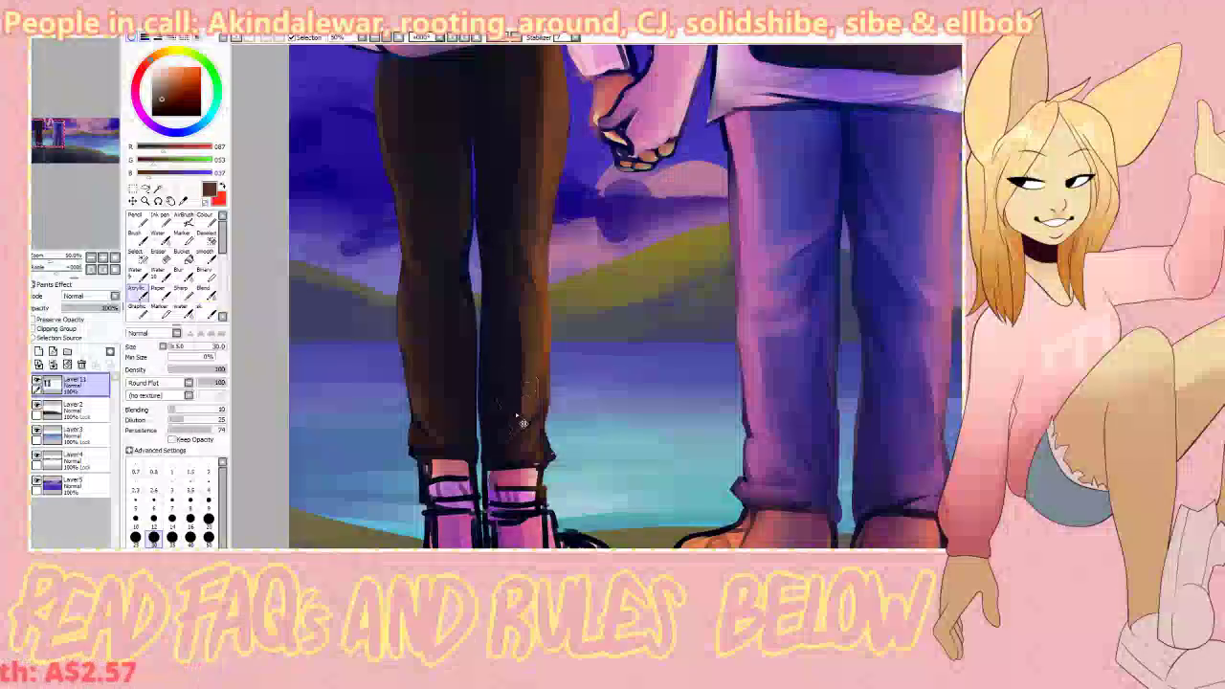
left_click_drag(522, 407, 496, 448)
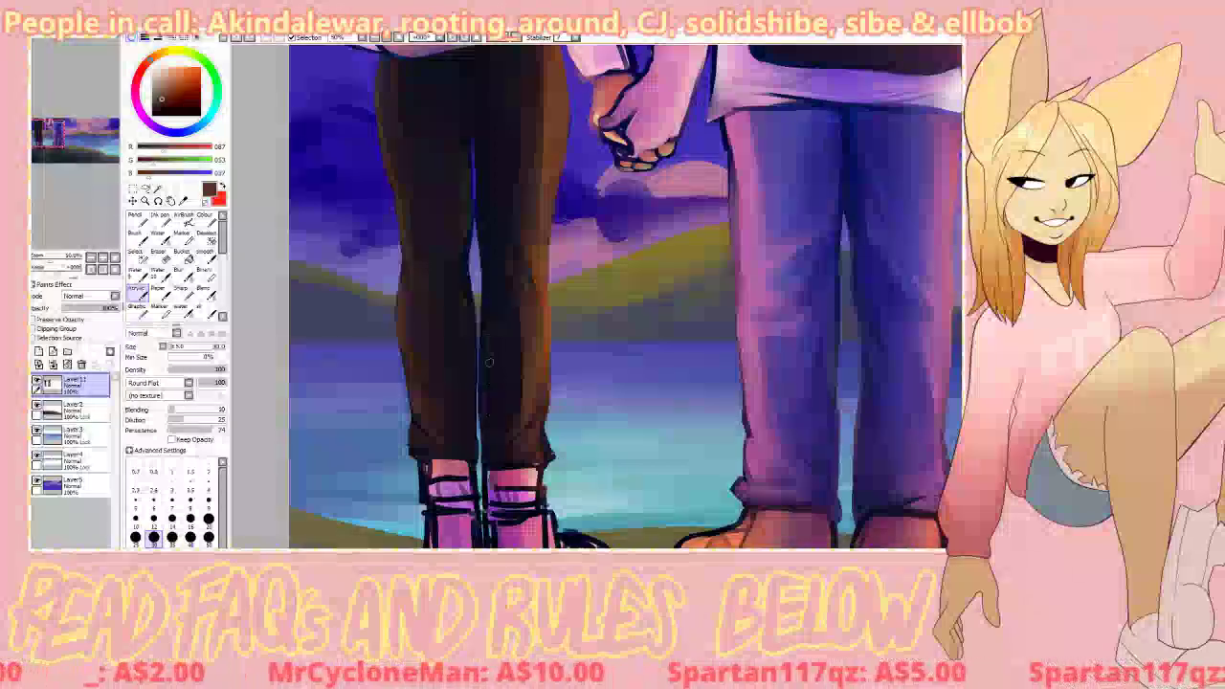
key("b")
left_click_drag(490, 422, 502, 289)
key("v")
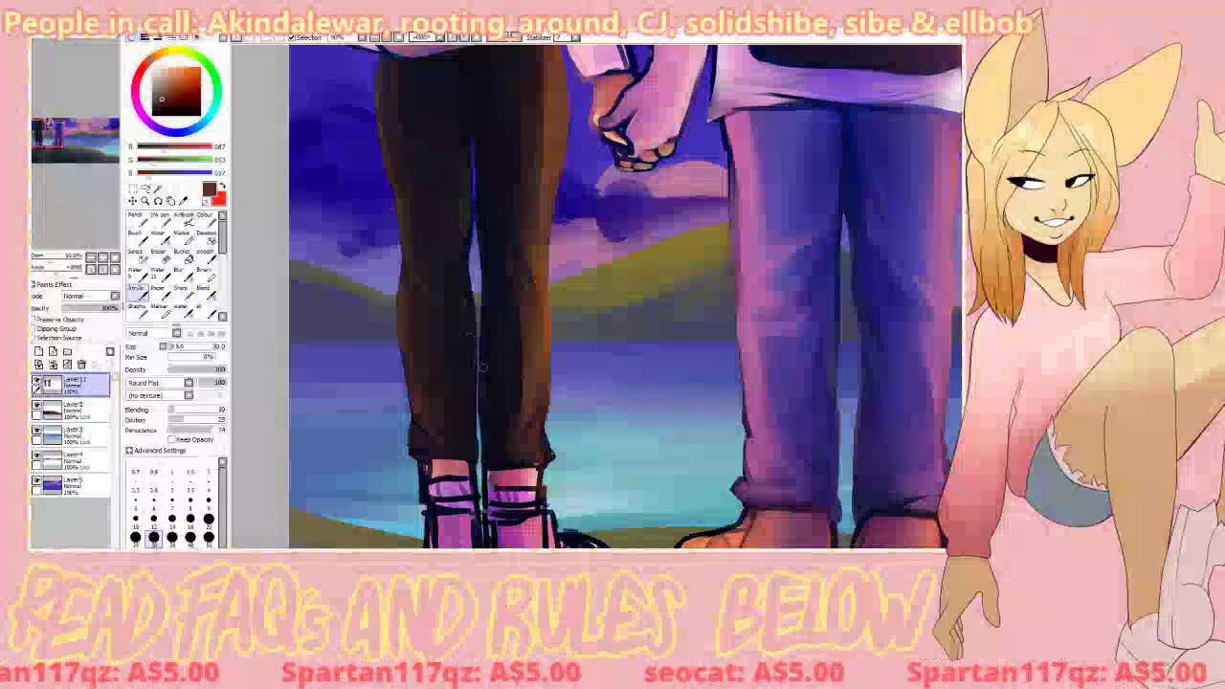
mouse_move(491, 341)
left_mouse_down()
mouse_move(481, 389)
mouse_move(491, 308)
mouse_move(482, 392)
left_mouse_up()
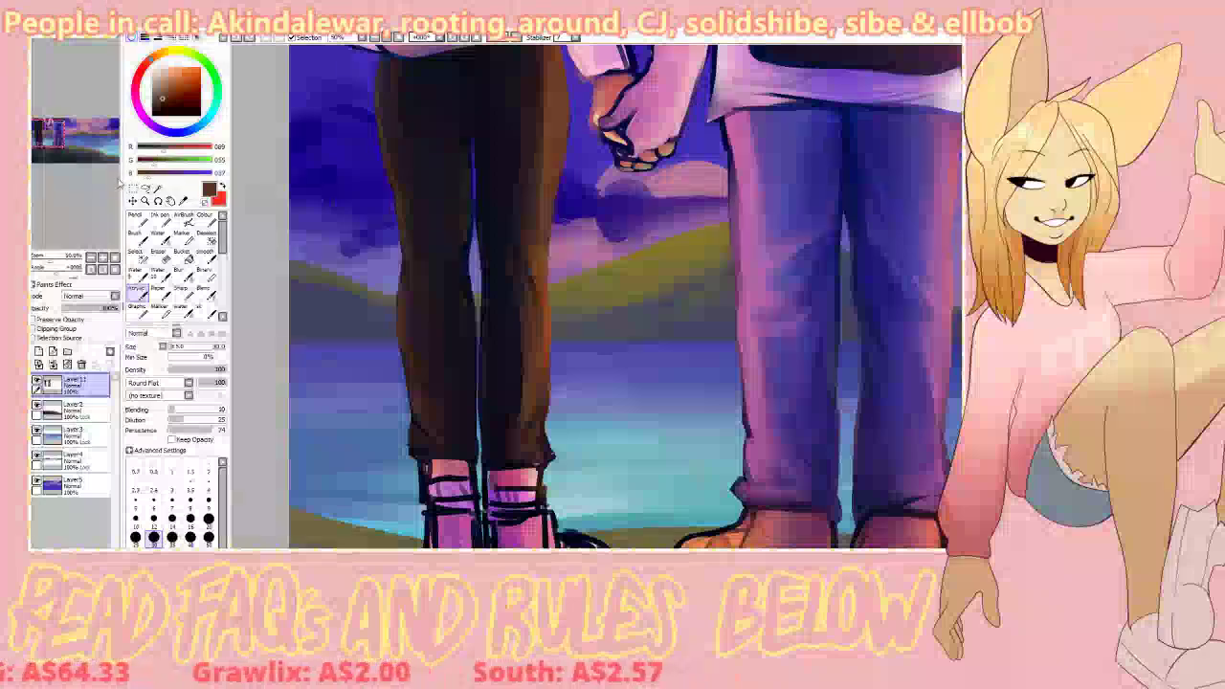
Step: Paint sampled near-black navy down the left thigh of the dark trousers and blend the thighs of both legs
left_click_drag(354, 173, 333, 240)
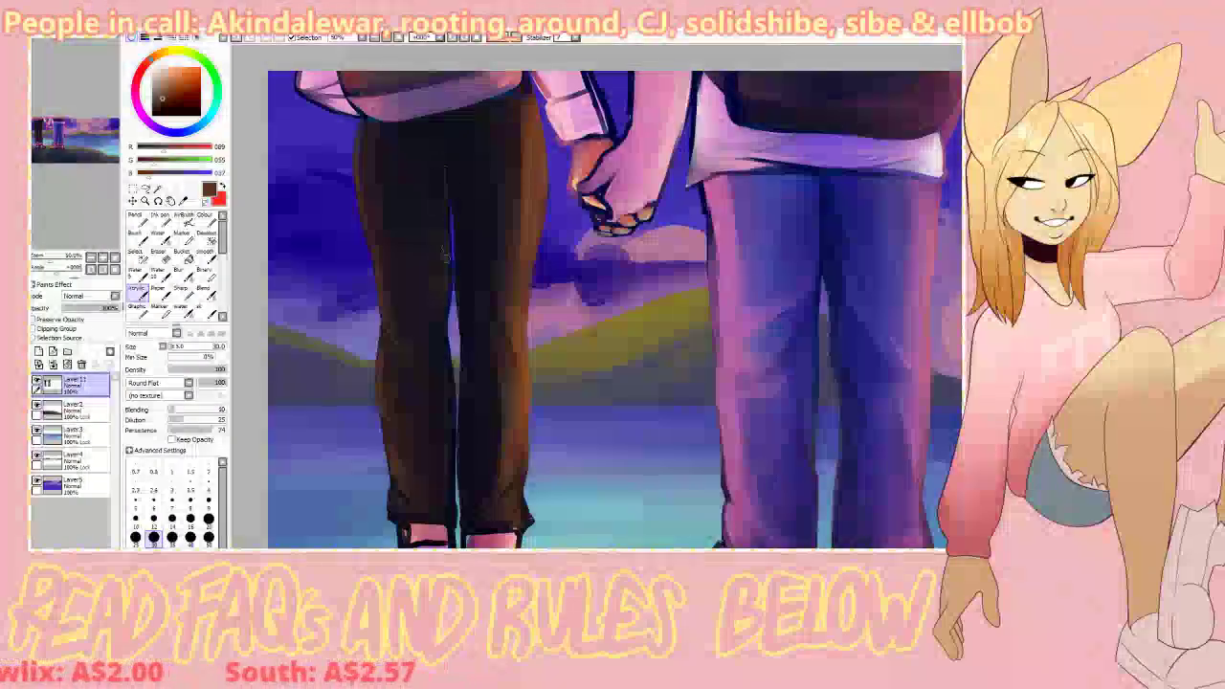
left_click(443, 161, "alt")
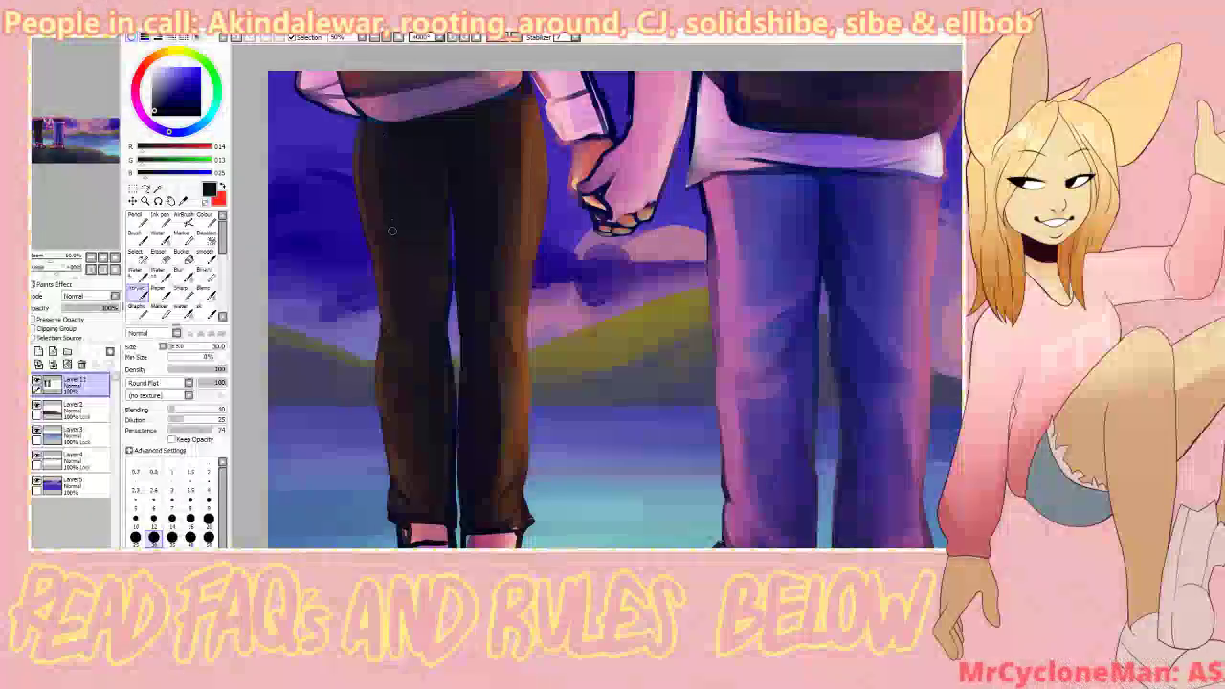
left_click_drag(384, 216, 391, 287)
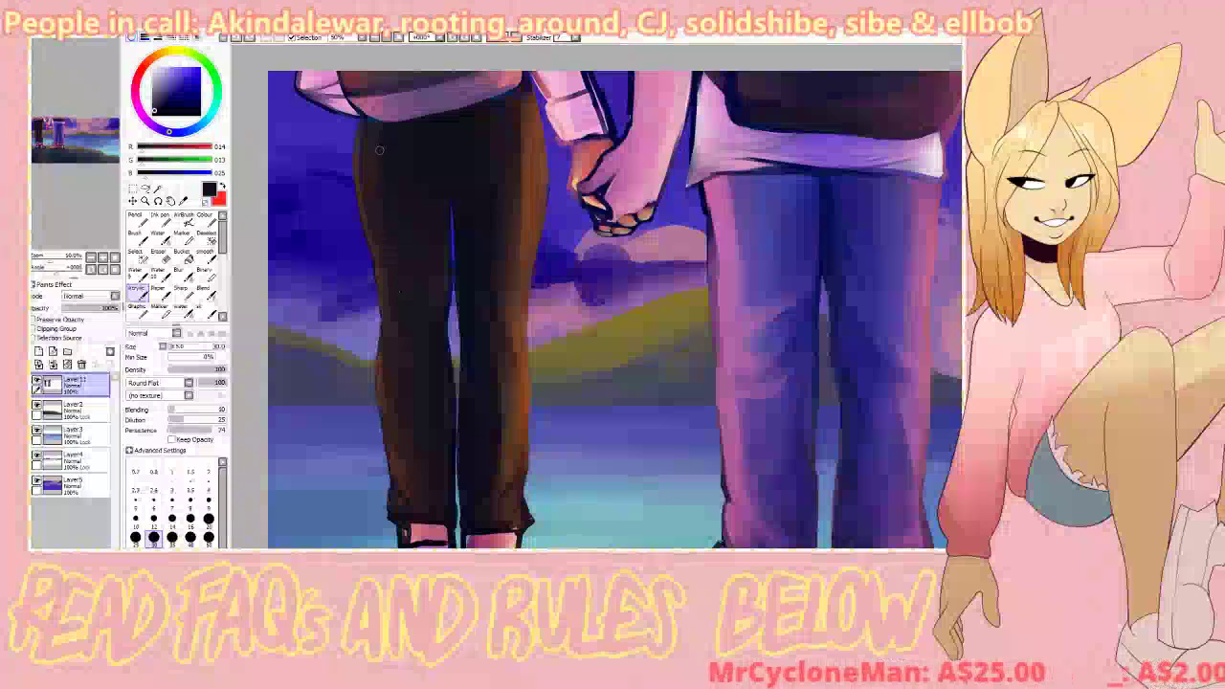
key("b")
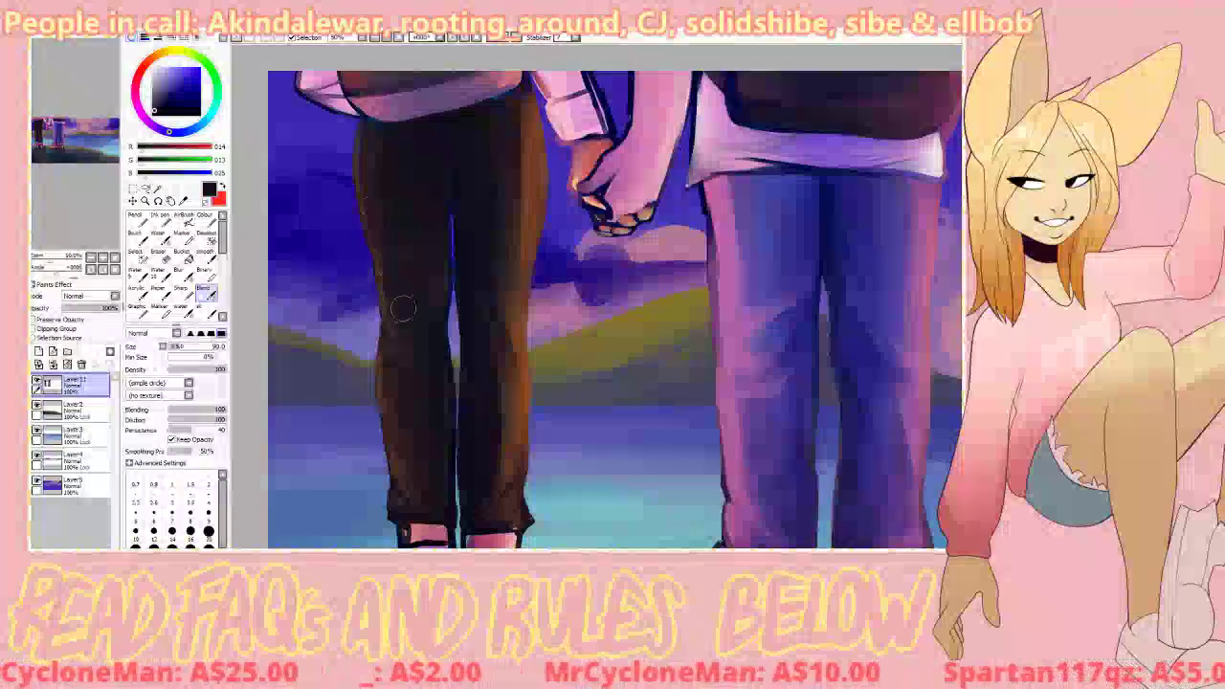
mouse_move(532, 211)
left_mouse_down()
mouse_move(525, 232)
mouse_move(537, 198)
mouse_move(513, 303)
left_mouse_up()
mouse_move(510, 249)
left_mouse_down()
mouse_move(515, 321)
mouse_move(524, 142)
mouse_move(510, 163)
mouse_move(515, 308)
left_mouse_up()
mouse_move(529, 130)
left_mouse_down()
mouse_move(508, 298)
mouse_move(513, 202)
left_mouse_up()
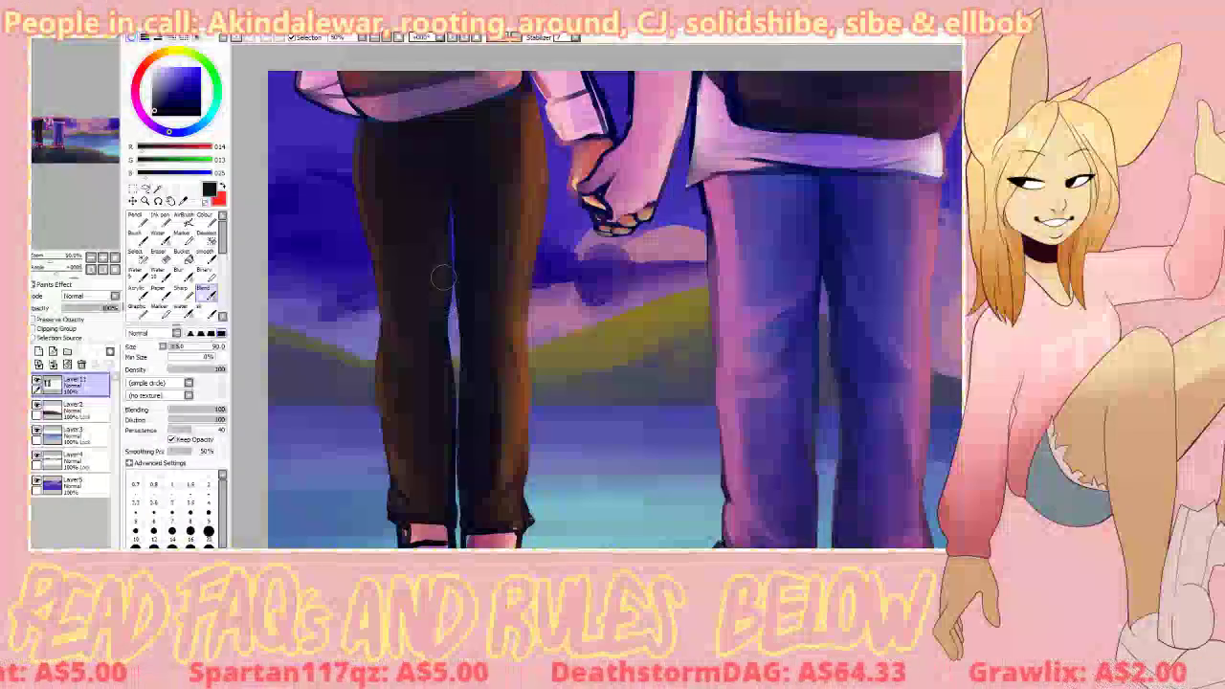
Step: Paint sampled brown on the lower left trouser leg and sampled near-black on the lower right one at brush size 75
key("b")
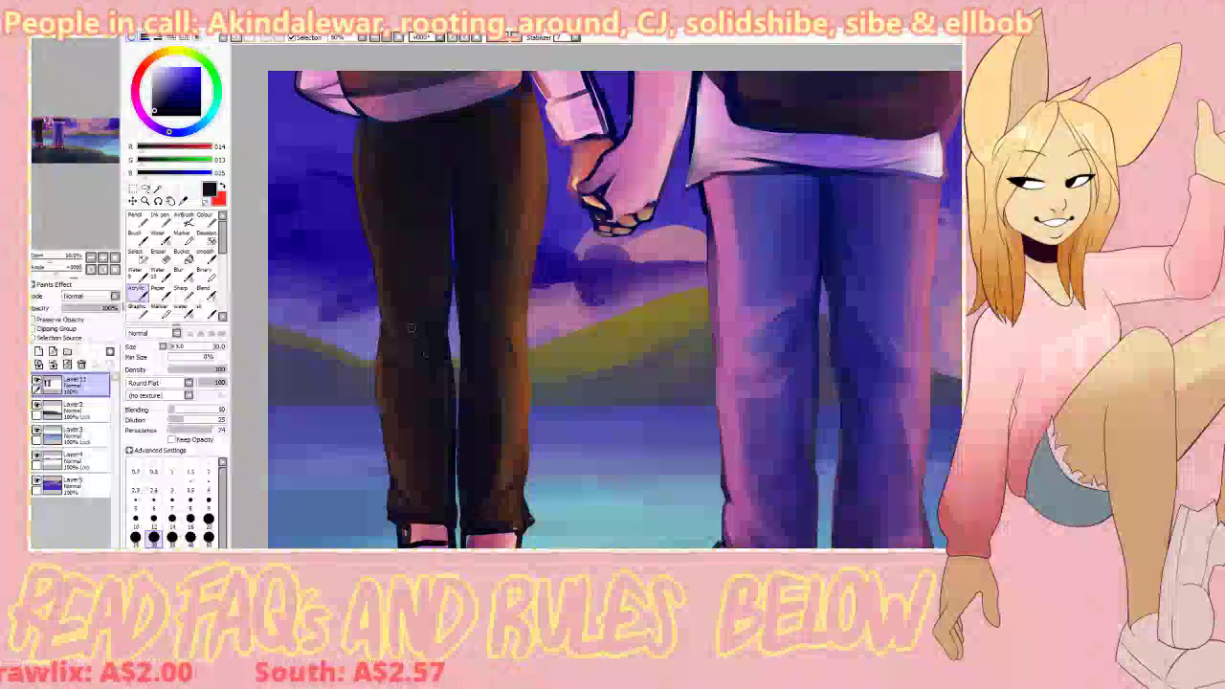
left_click(178, 346)
right_click(513, 398)
left_click_drag(401, 368, 405, 439)
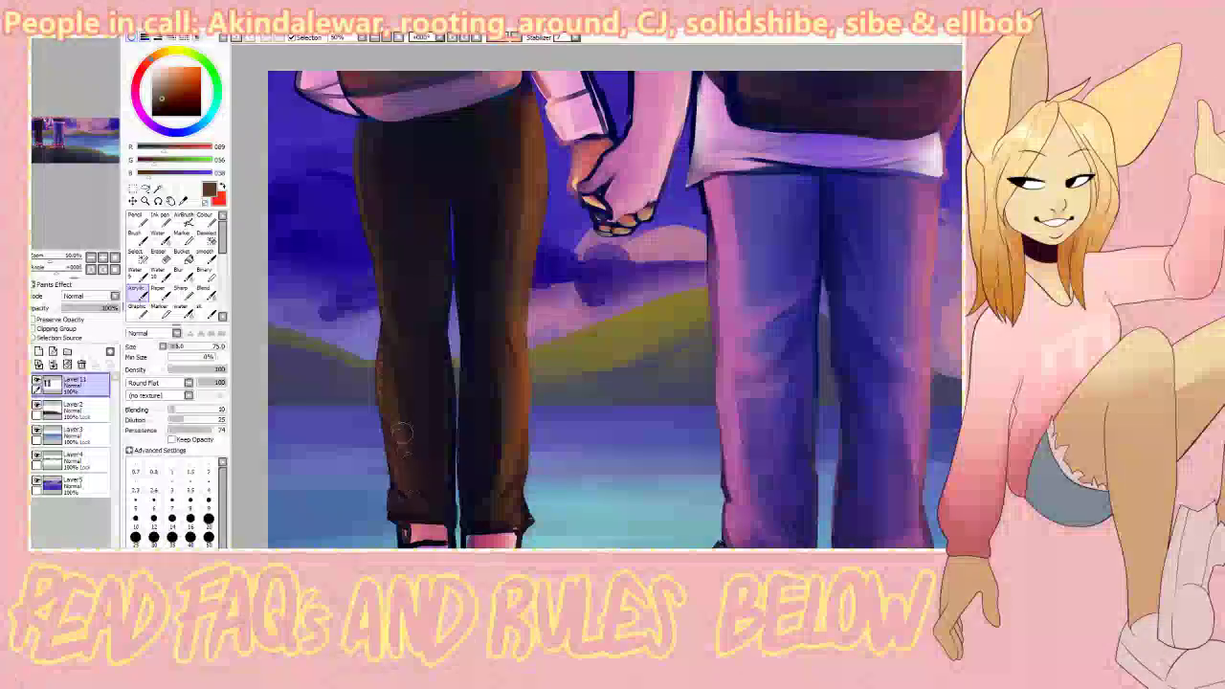
left_click(497, 439, "alt")
left_click_drag(508, 411, 502, 483)
Step: Blend the new shading on the lower halves of both dark trouser legs
key("b")
mouse_move(499, 362)
left_mouse_down()
mouse_move(485, 484)
mouse_move(500, 468)
mouse_move(503, 421)
mouse_move(477, 503)
mouse_move(522, 419)
left_mouse_up()
left_click_drag(409, 400, 427, 477)
left_click_drag(393, 335, 410, 459)
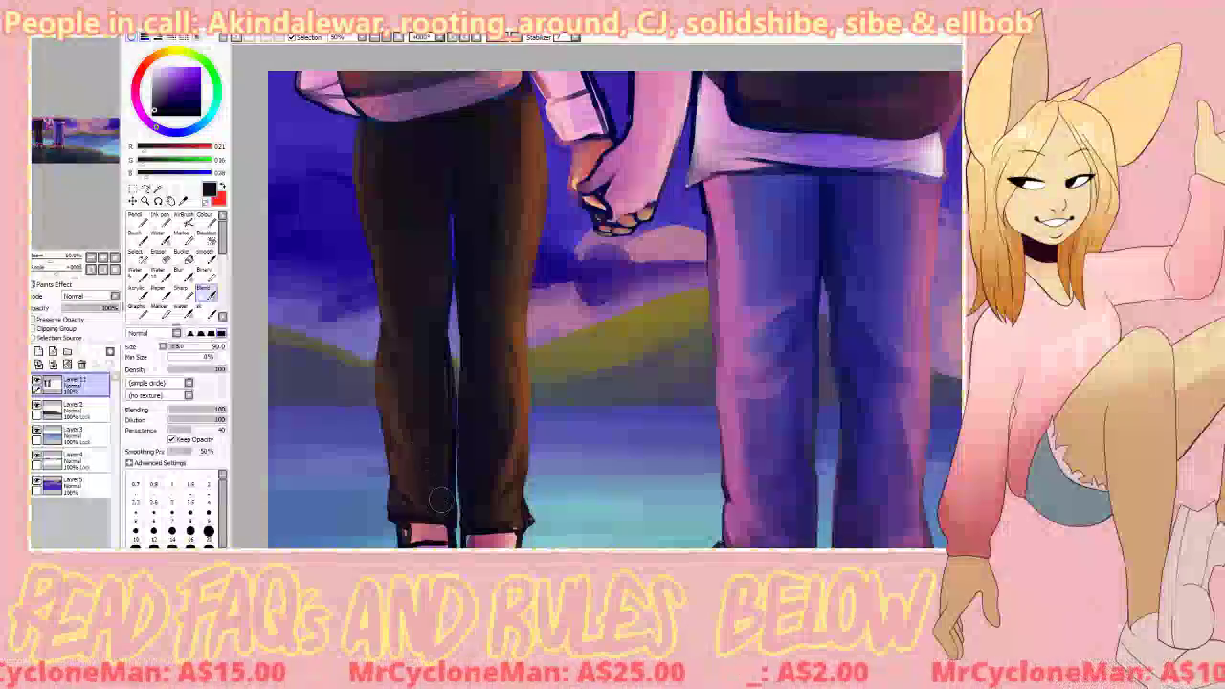
Step: Paint sampled brown and near-black below the shirt hem on the dark trousers' upper right hip at brush size 35, and blend it
left_click(138, 293)
key("ctrl+d")
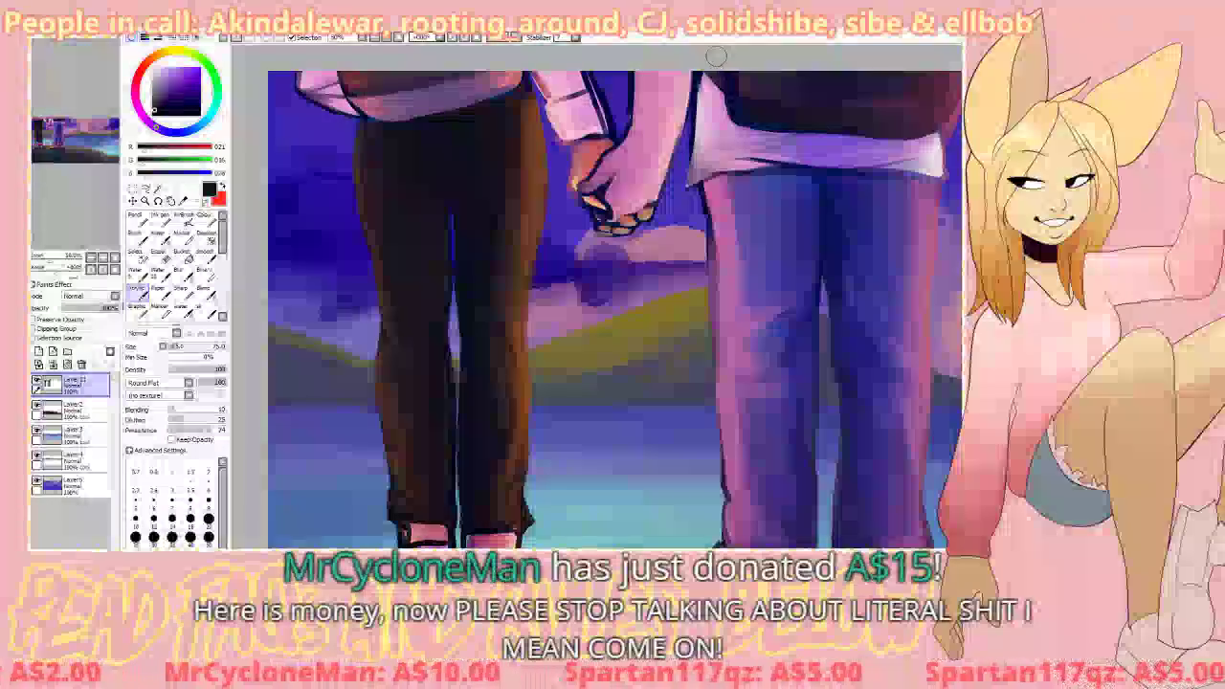
left_click(172, 539)
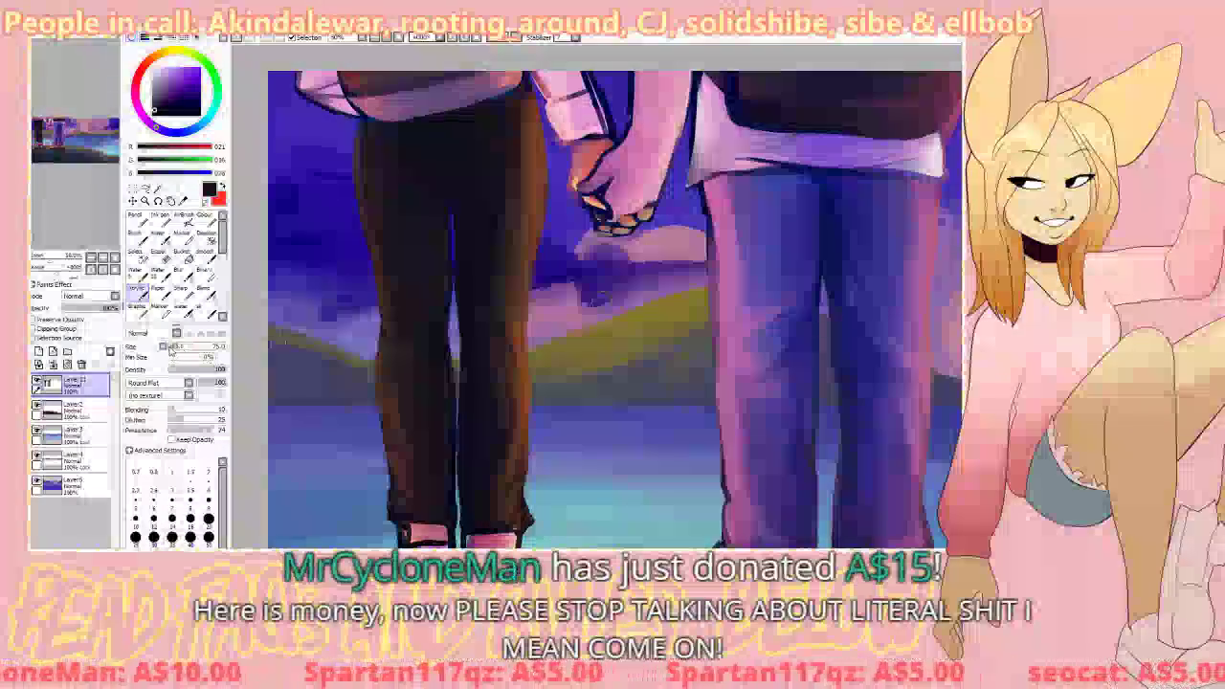
left_click(498, 153, "alt")
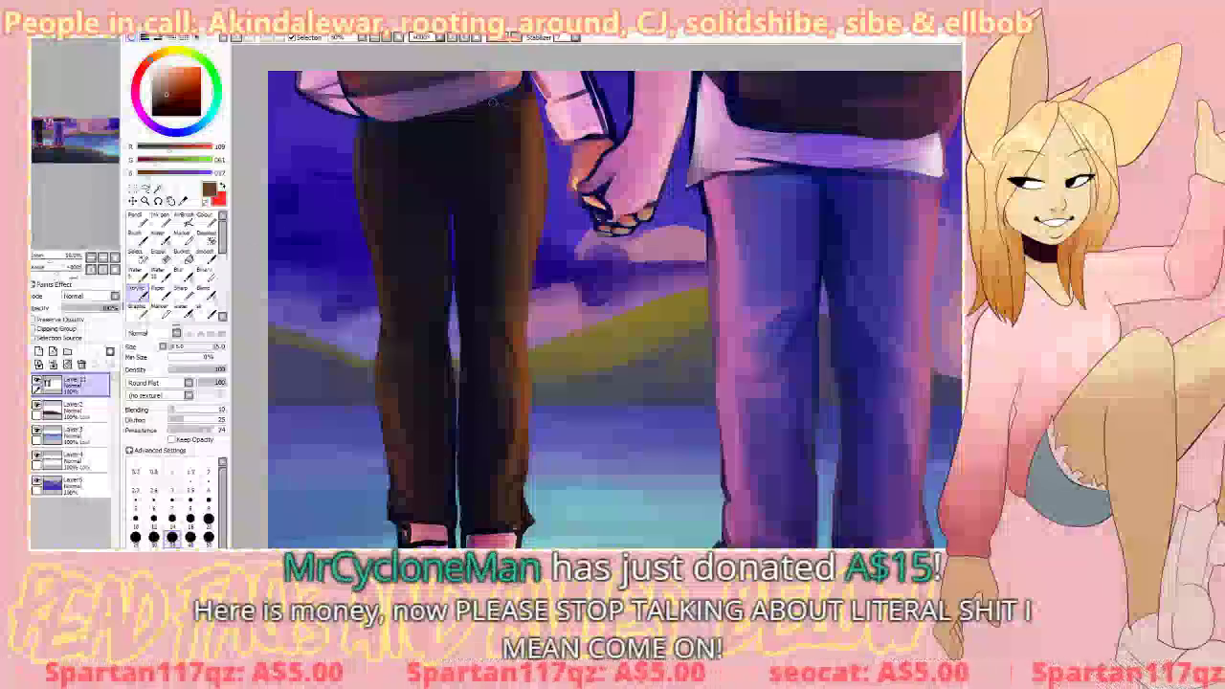
left_click(490, 101, "alt")
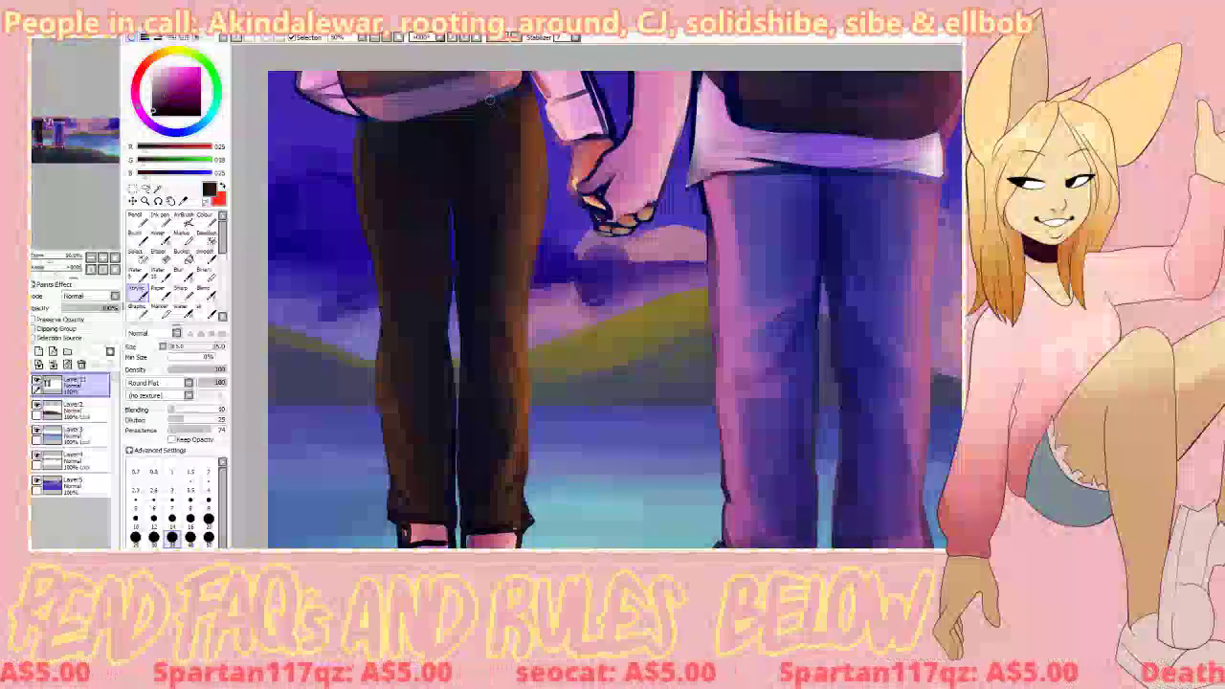
left_click(504, 122, "alt")
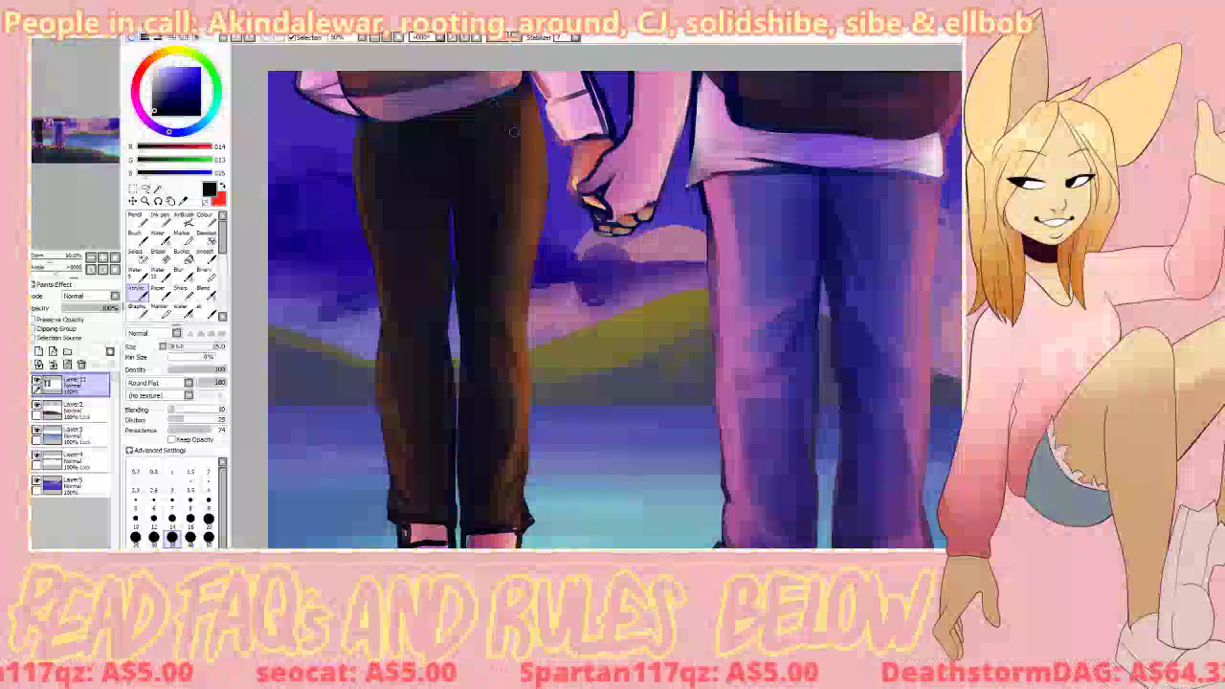
key("c")
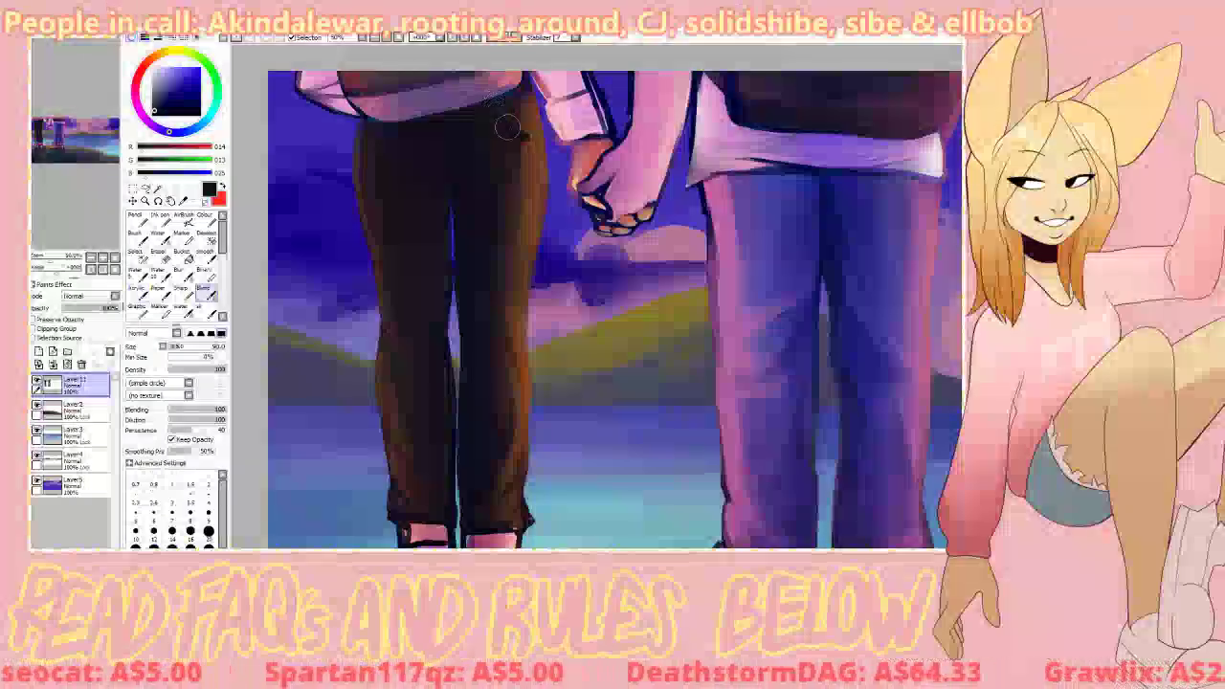
mouse_move(535, 143)
left_mouse_down()
mouse_move(509, 106)
mouse_move(529, 113)
mouse_move(517, 140)
left_mouse_up()
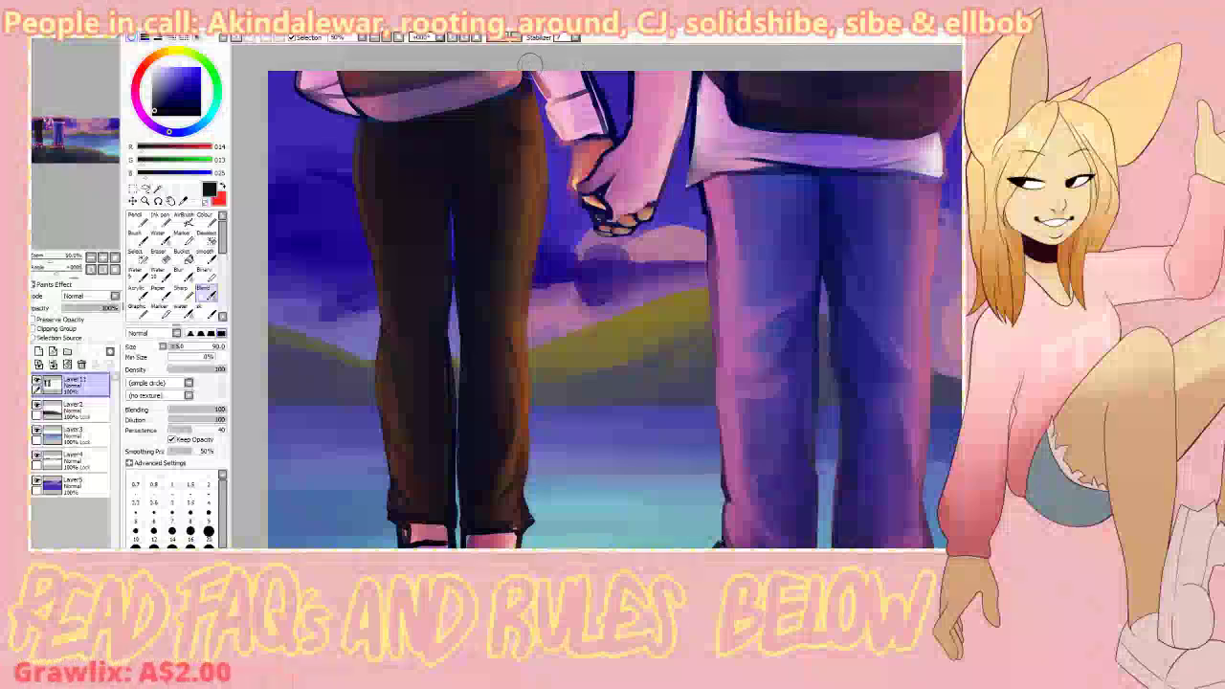
Step: Paint a near-black pocket crease on the right hip of the dark trousers, blending and restating its edge
key("b")
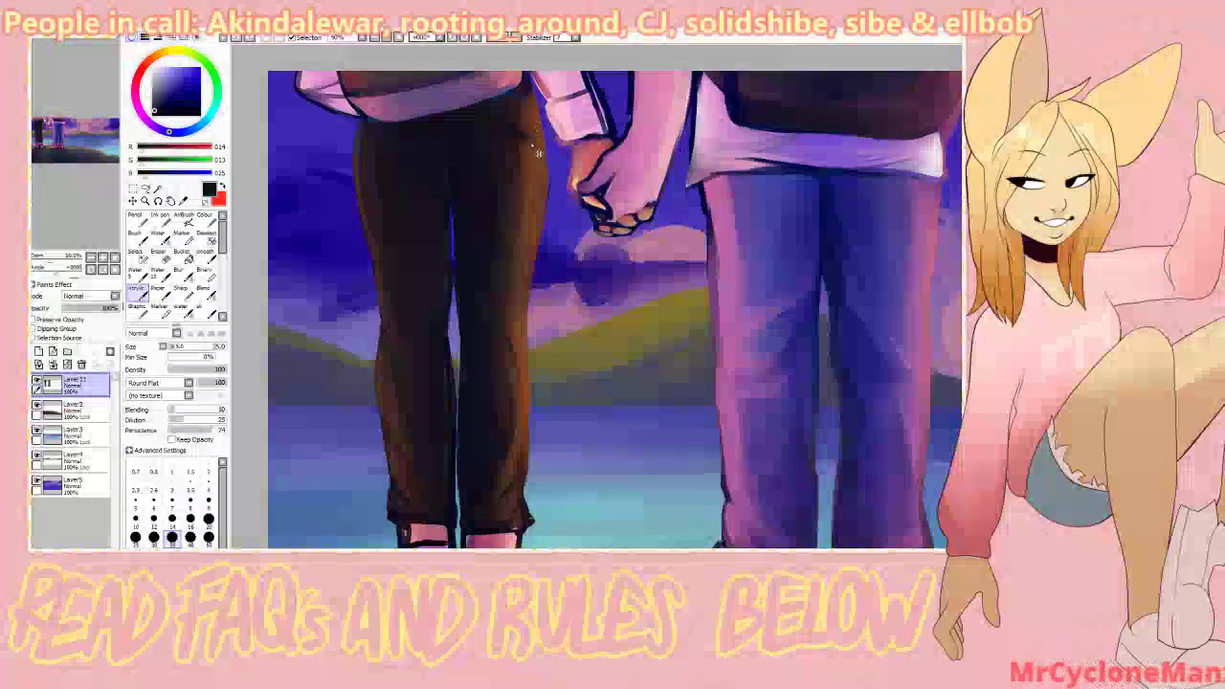
left_click_drag(537, 134, 531, 103)
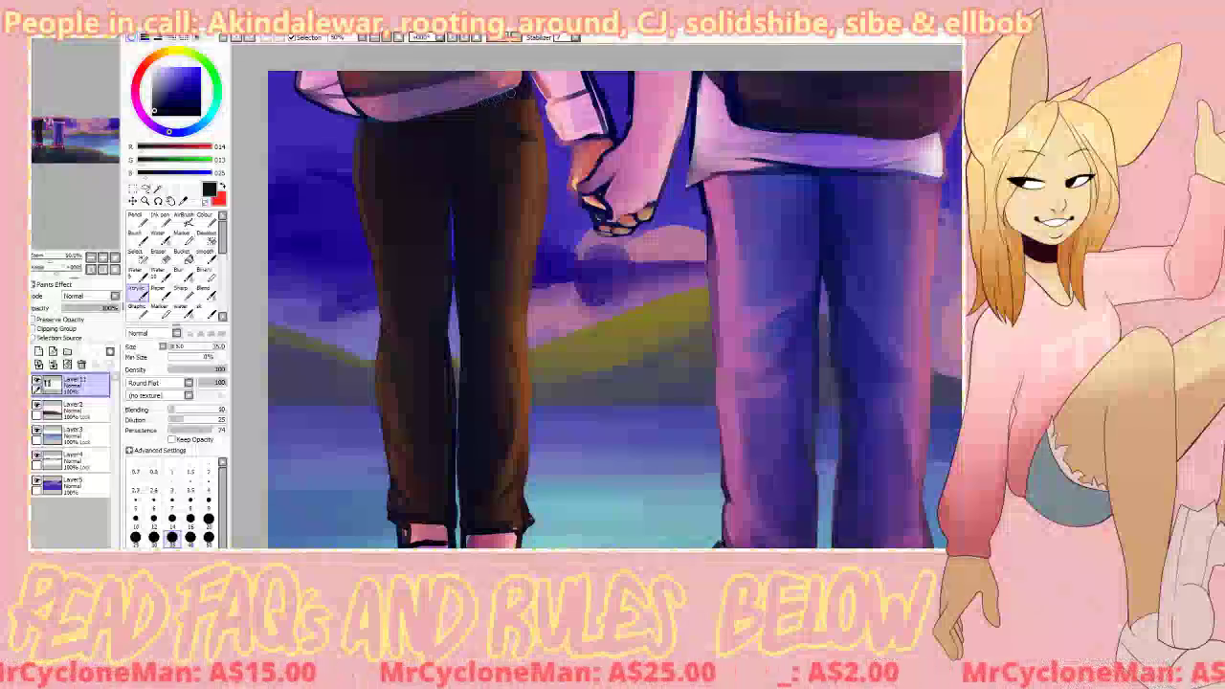
key("b")
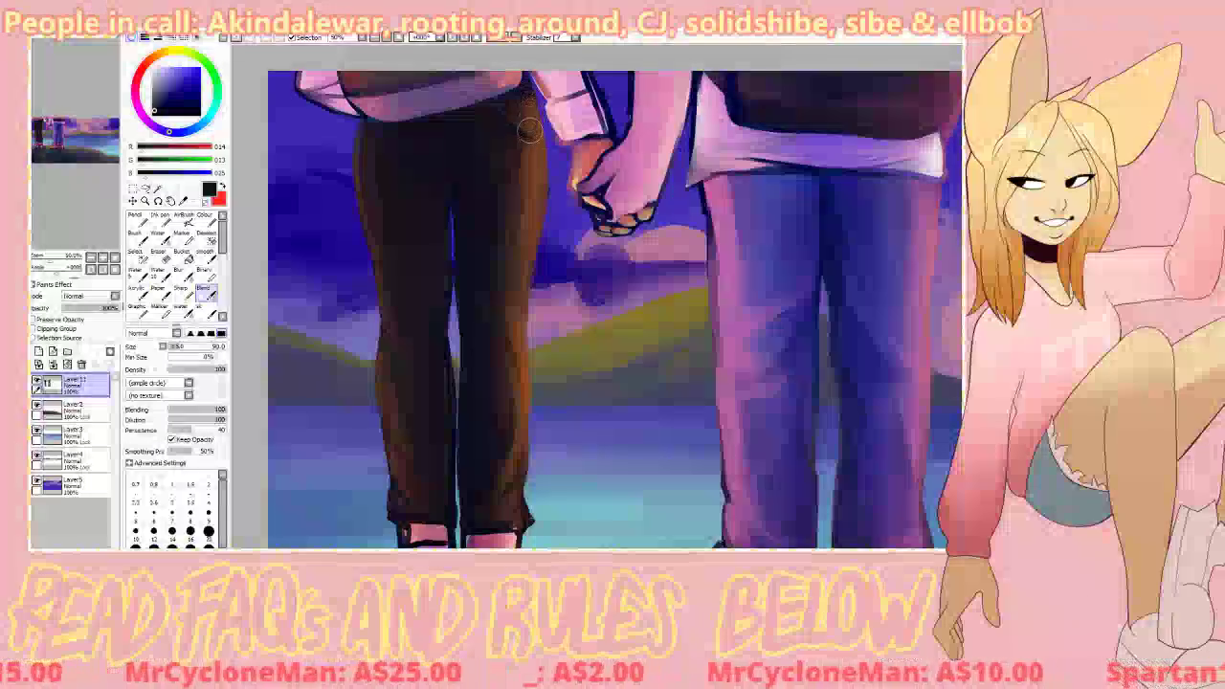
left_click_drag(532, 107, 527, 153)
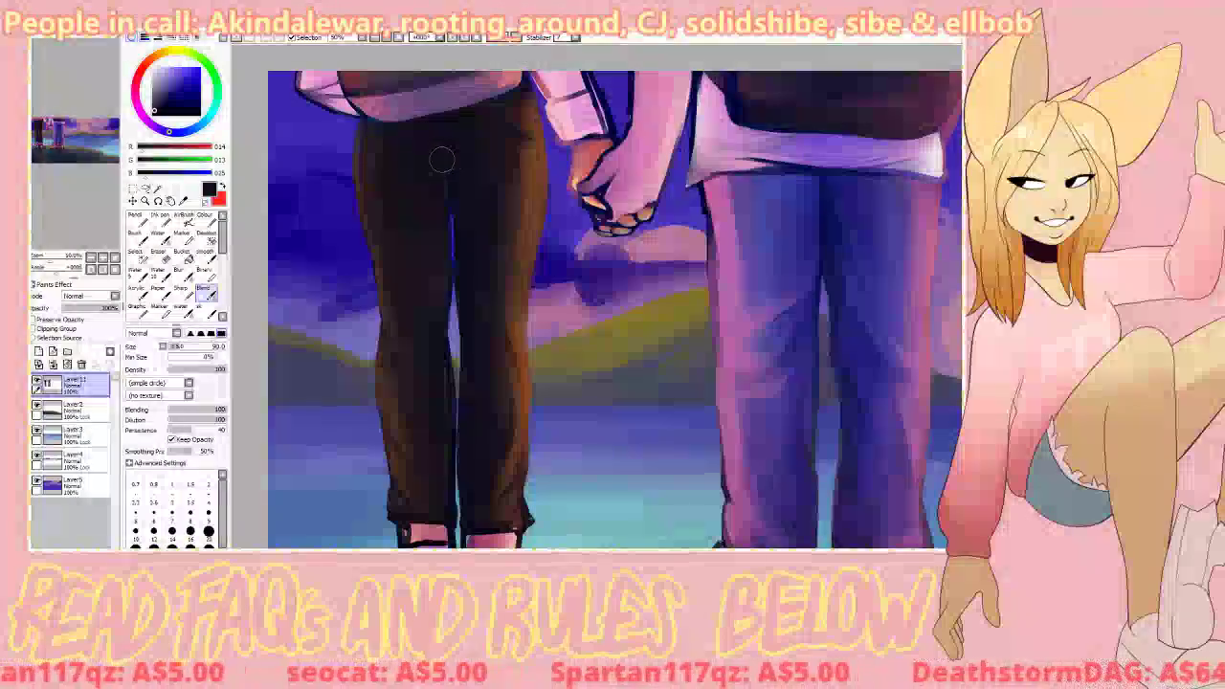
key("v")
left_click_drag(524, 140, 534, 103)
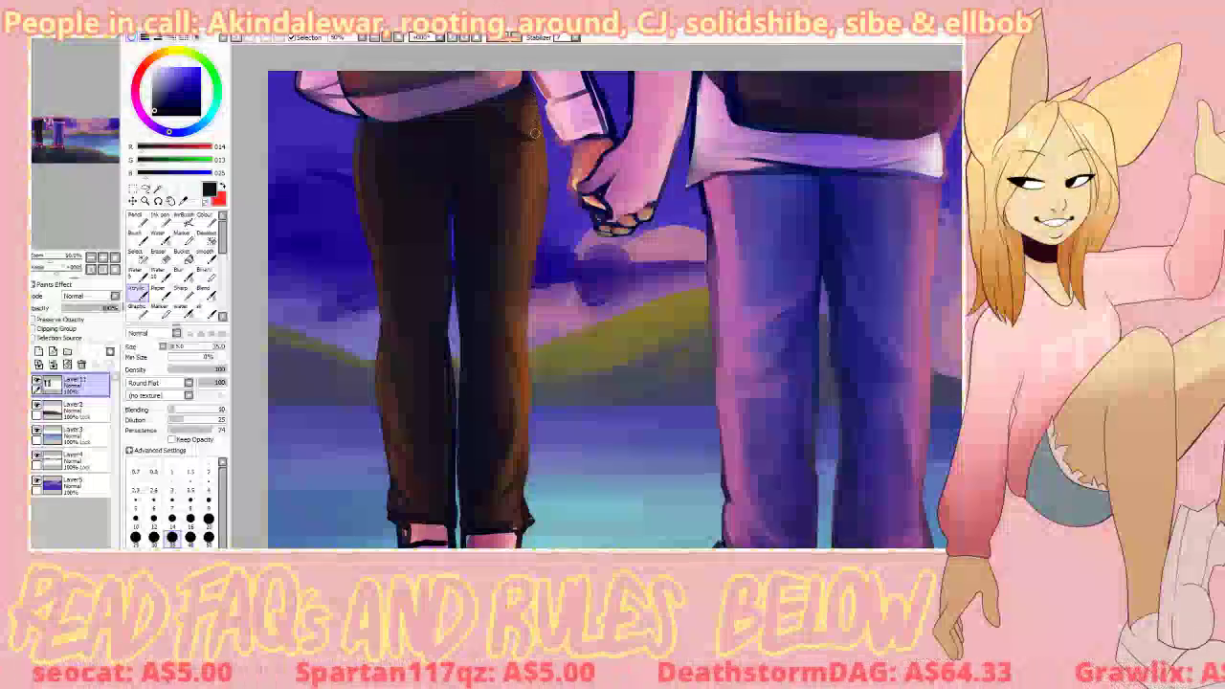
mouse_move(536, 123)
left_mouse_down()
mouse_move(531, 91)
mouse_move(536, 127)
left_mouse_up()
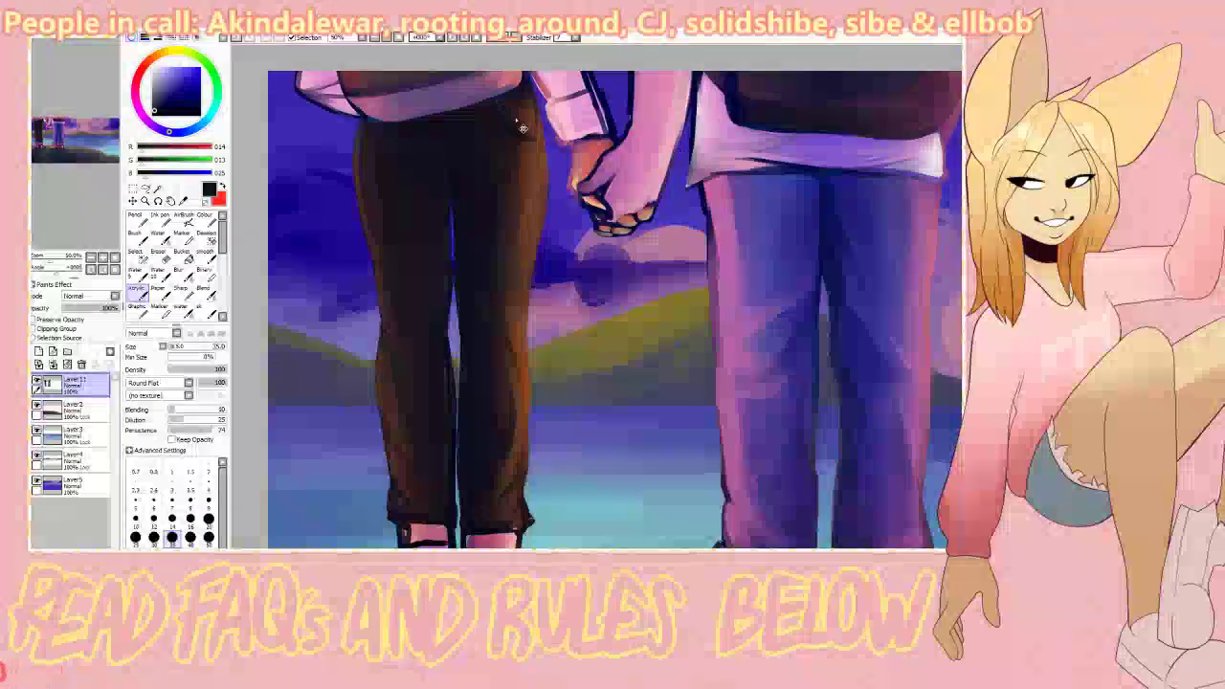
Step: Refine the right hip's pocket crease with sampled brown and near-black, and clean up and blend its edge
left_click(497, 100, "alt")
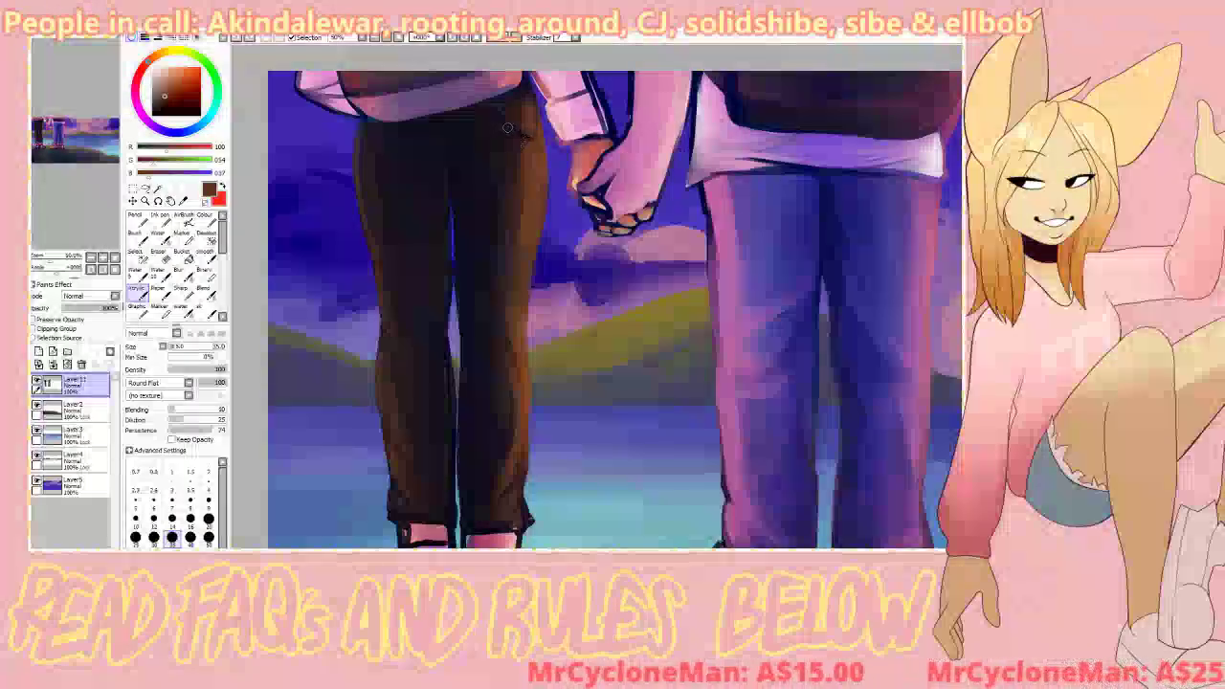
left_click(528, 142, "alt")
left_click_drag(538, 137, 524, 136)
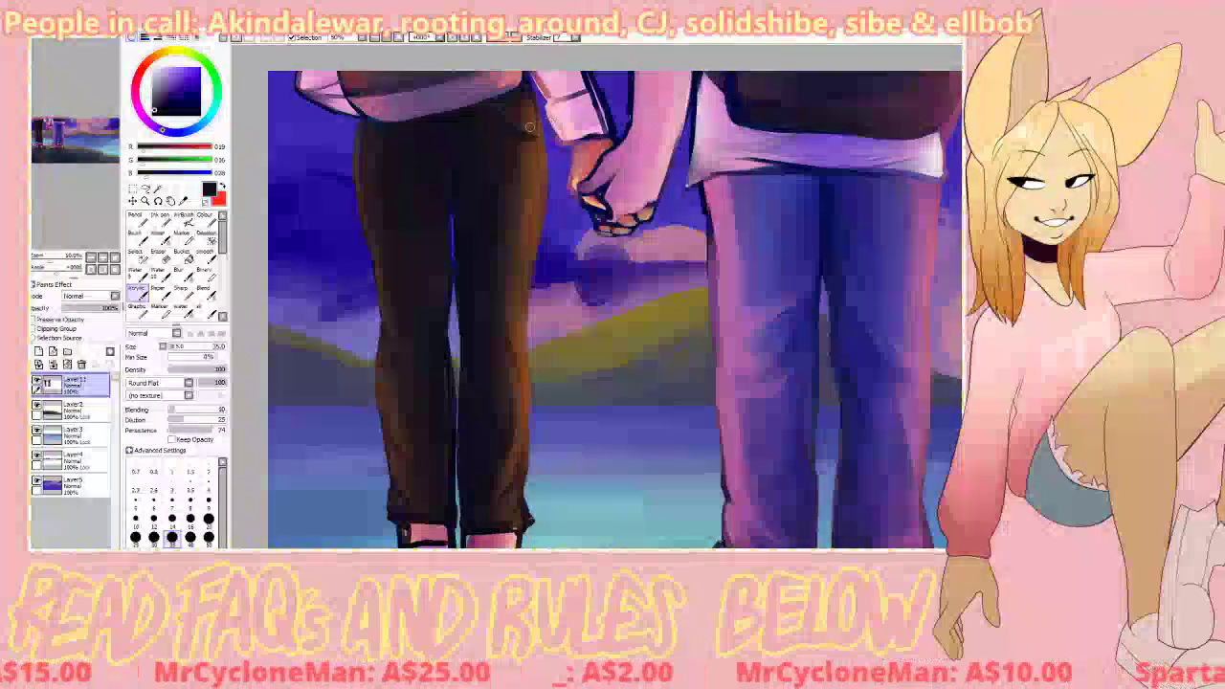
key("e")
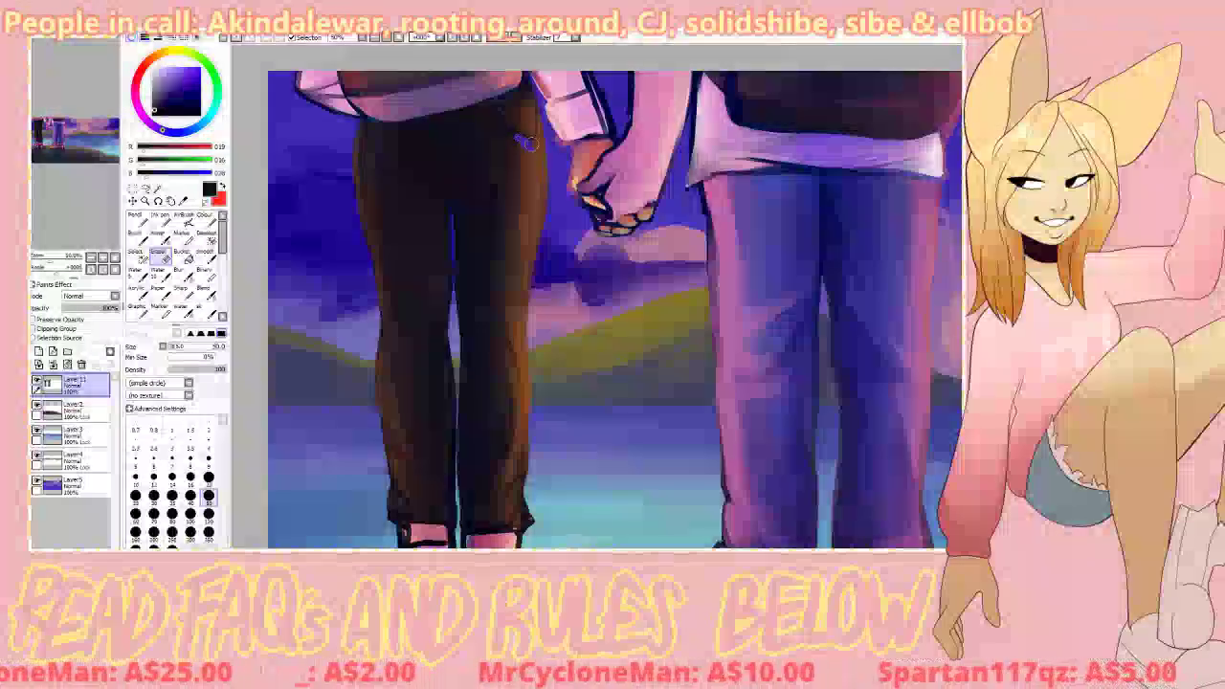
key("b")
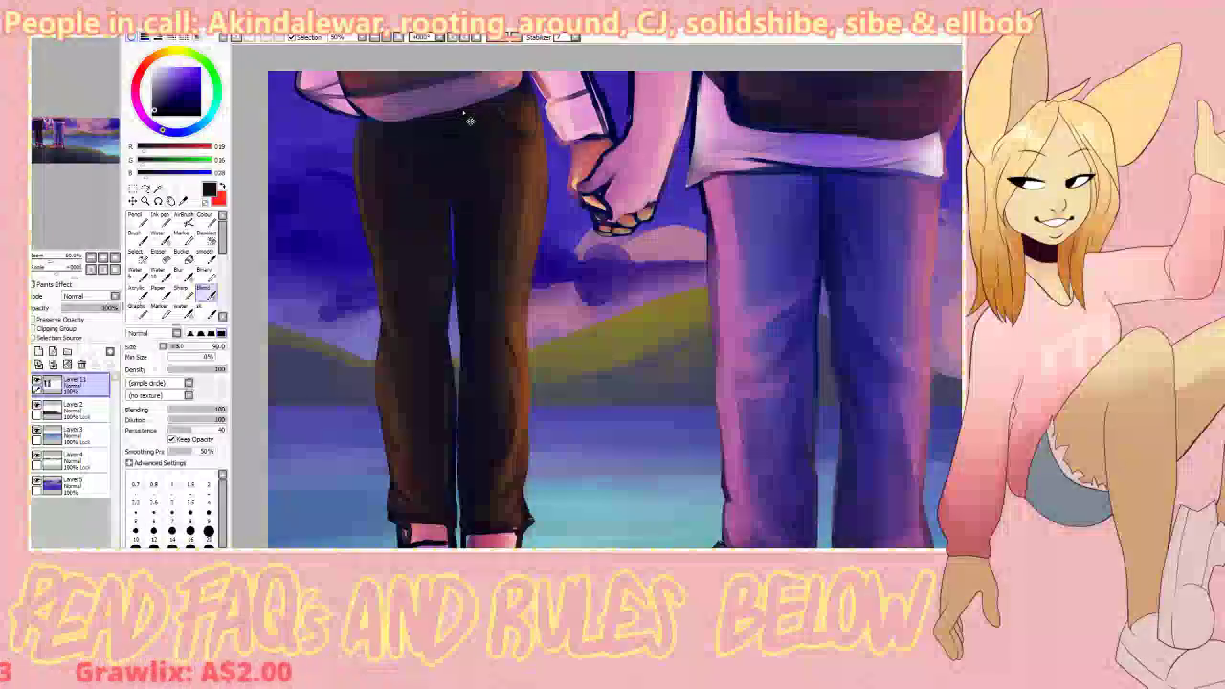
Step: Paint a darker near-black crease at the crotch of the dark trousers, and blend it and the left hip
key("b")
right_click(457, 169)
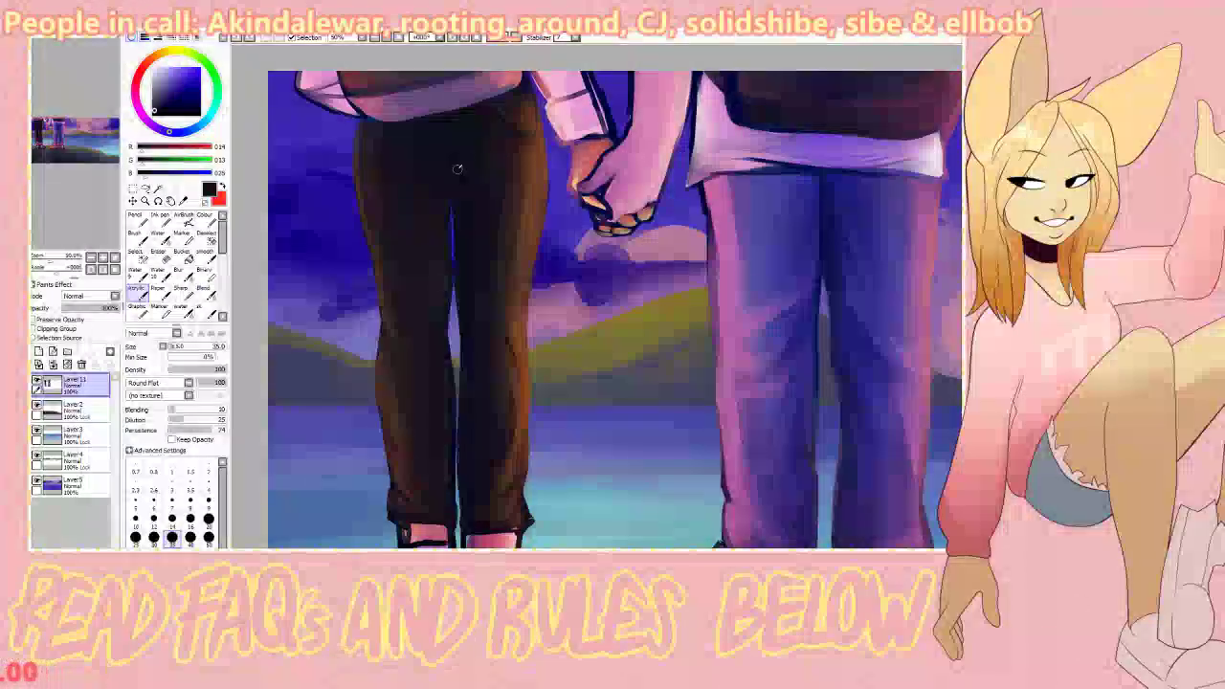
left_click(158, 112)
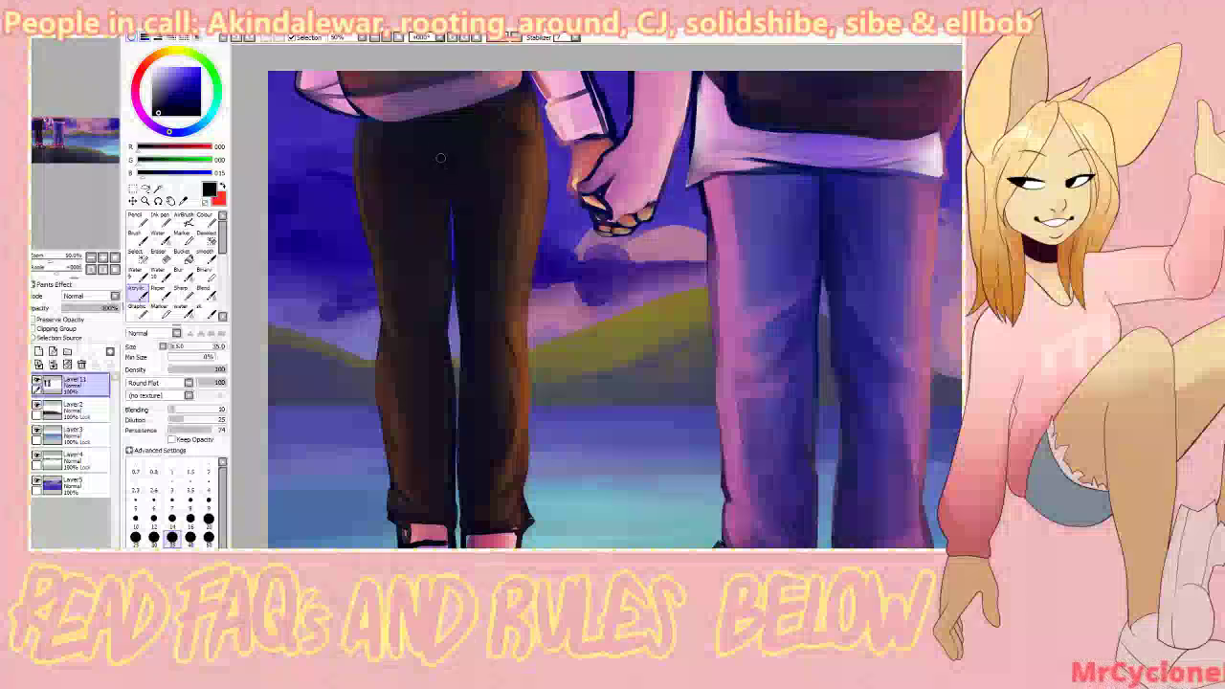
key("ctrl+z")
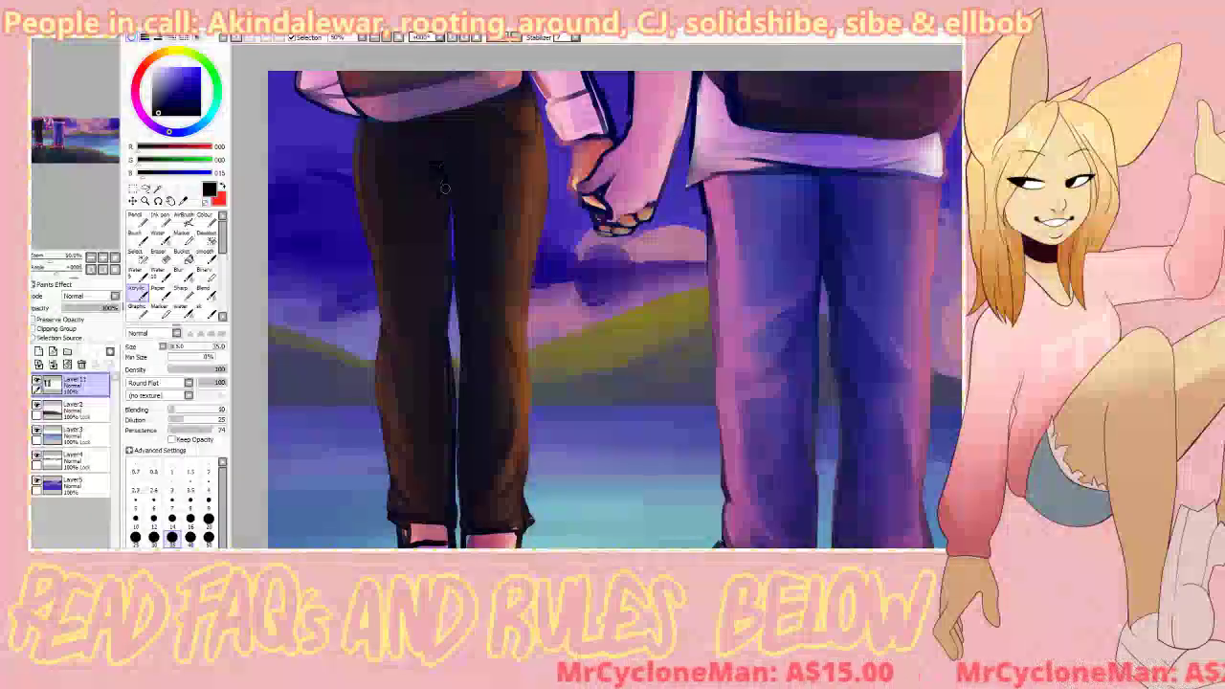
key("c")
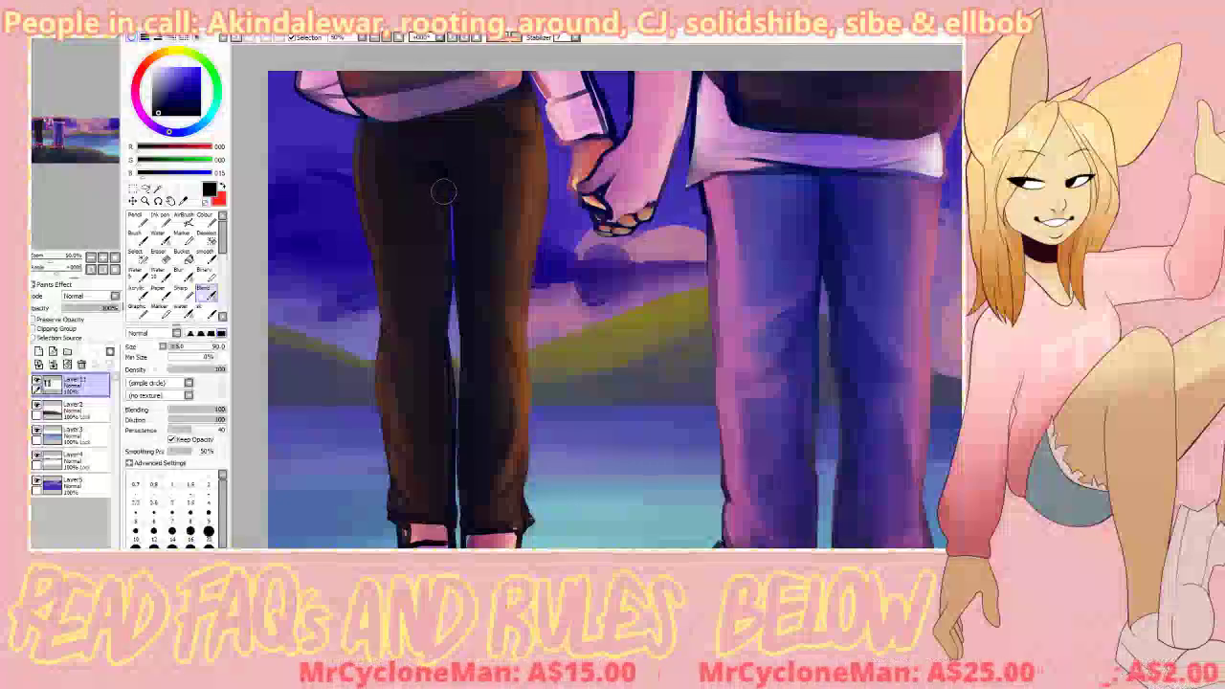
left_click_drag(454, 175, 457, 184)
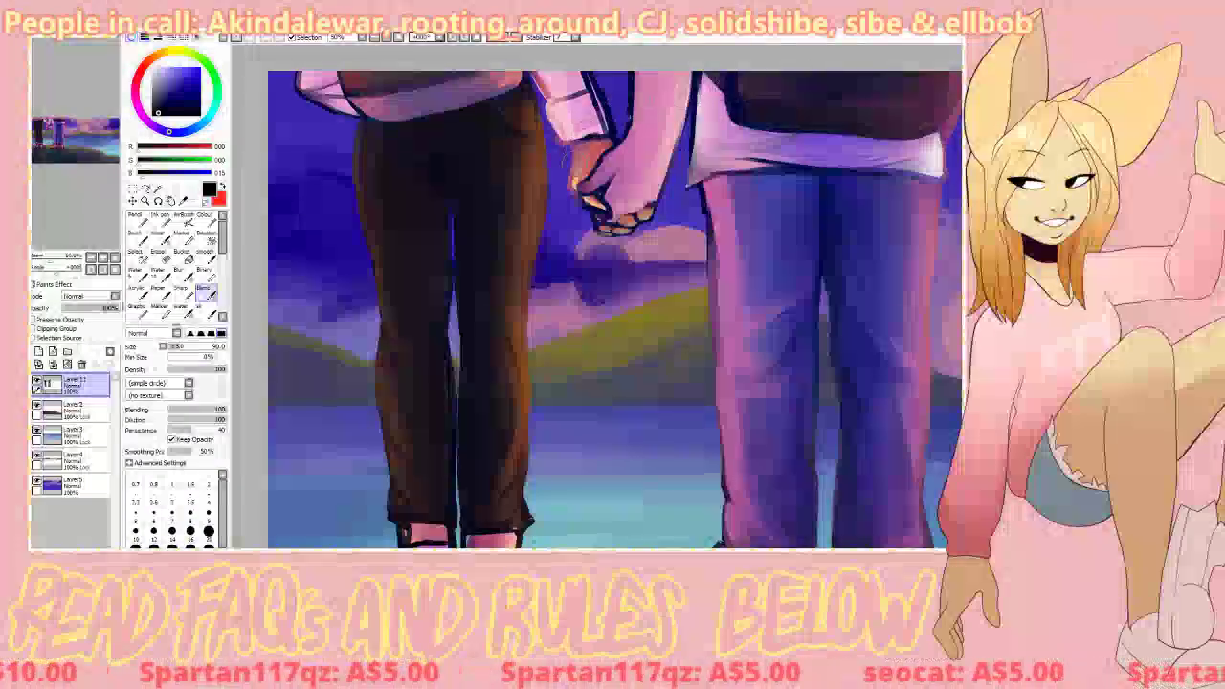
key("e")
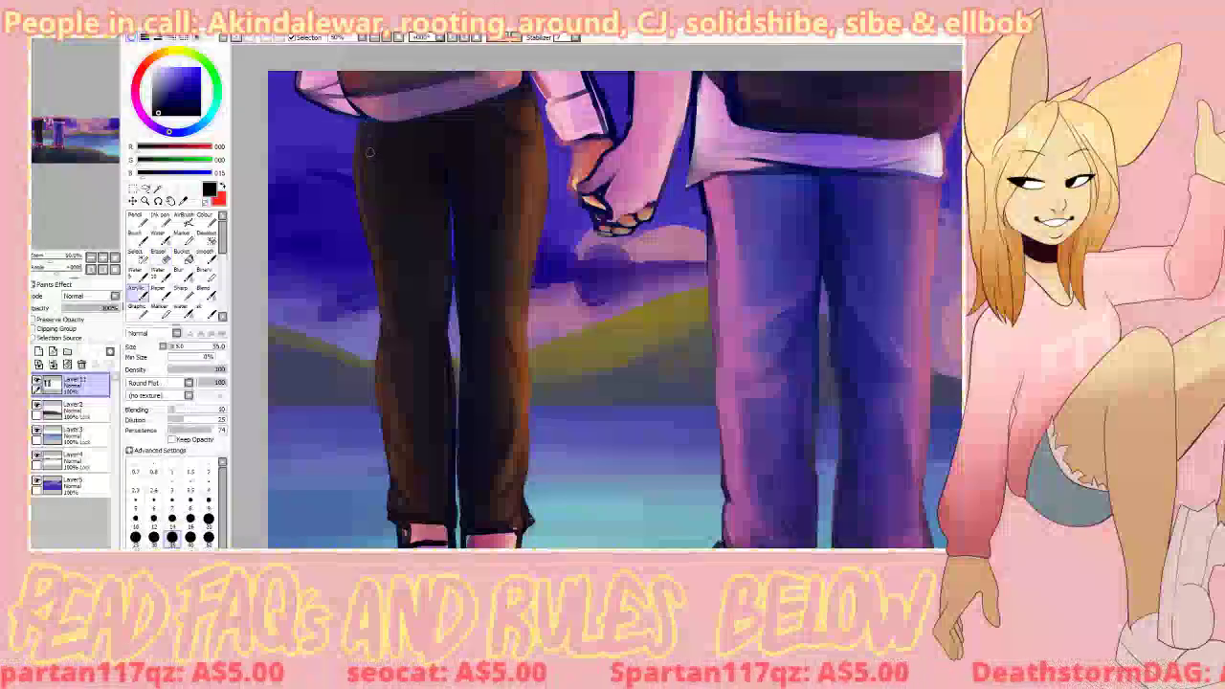
key("e")
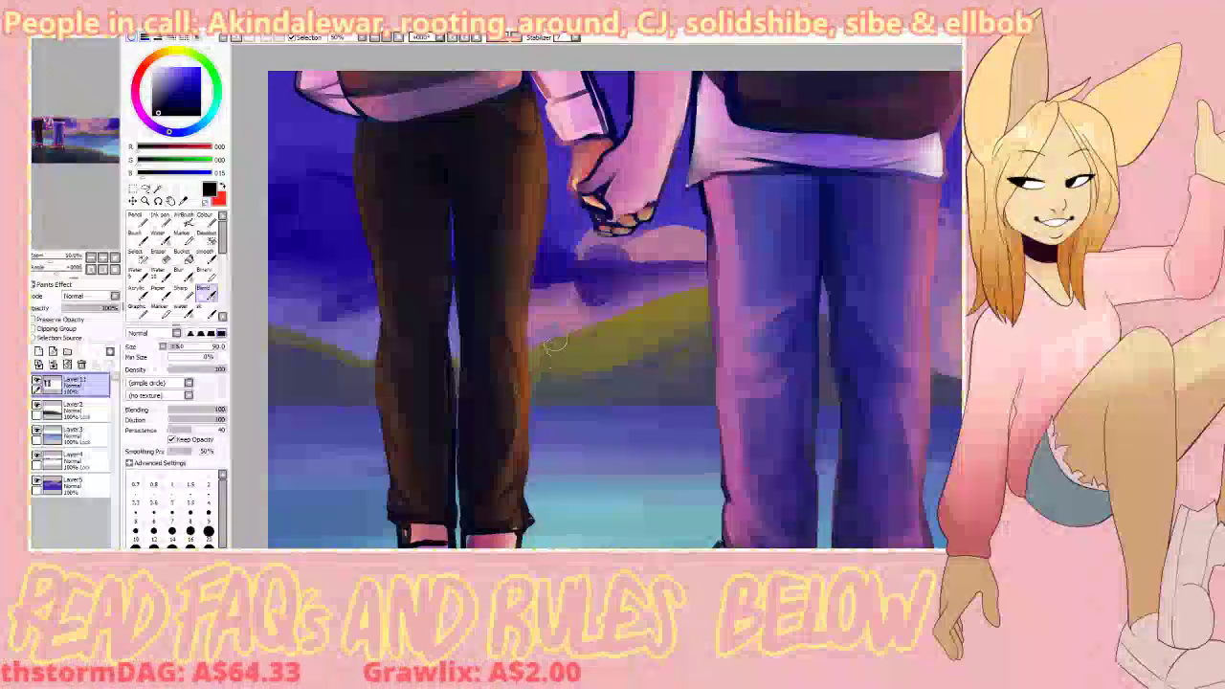
Step: Paint sampled pink and muted purple on the left end of the left figure's shirt hem and blend it
key("b")
right_click(302, 92)
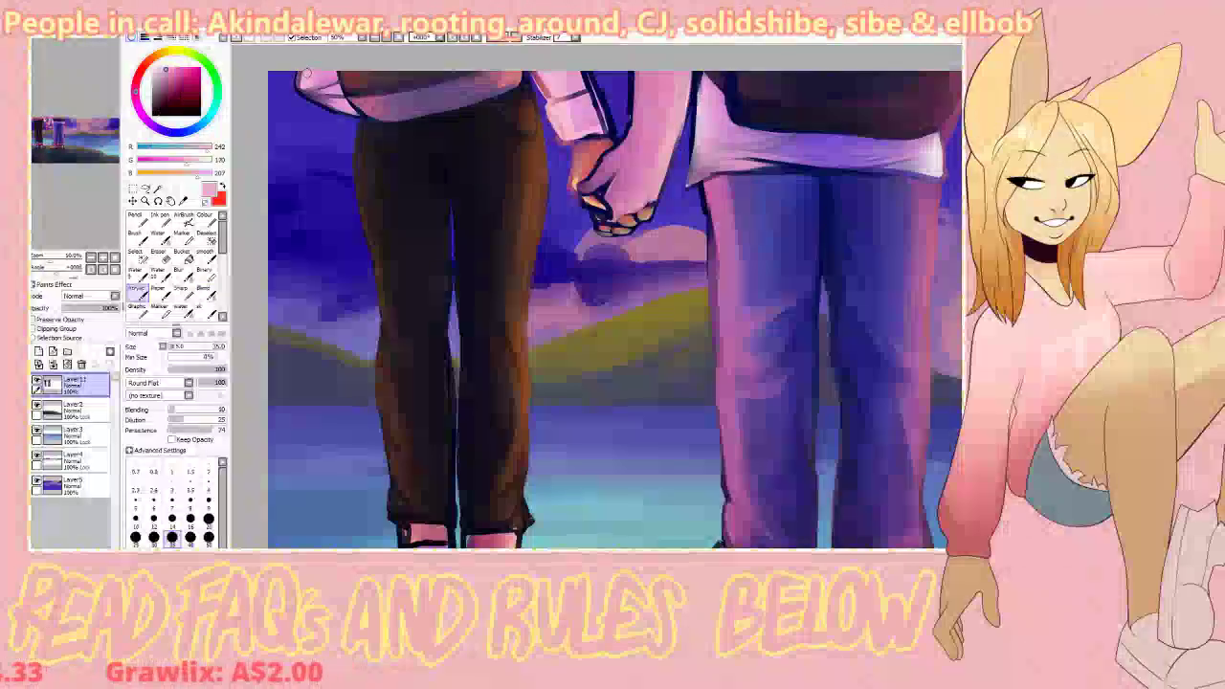
left_click_drag(306, 86, 314, 103)
right_click(331, 99)
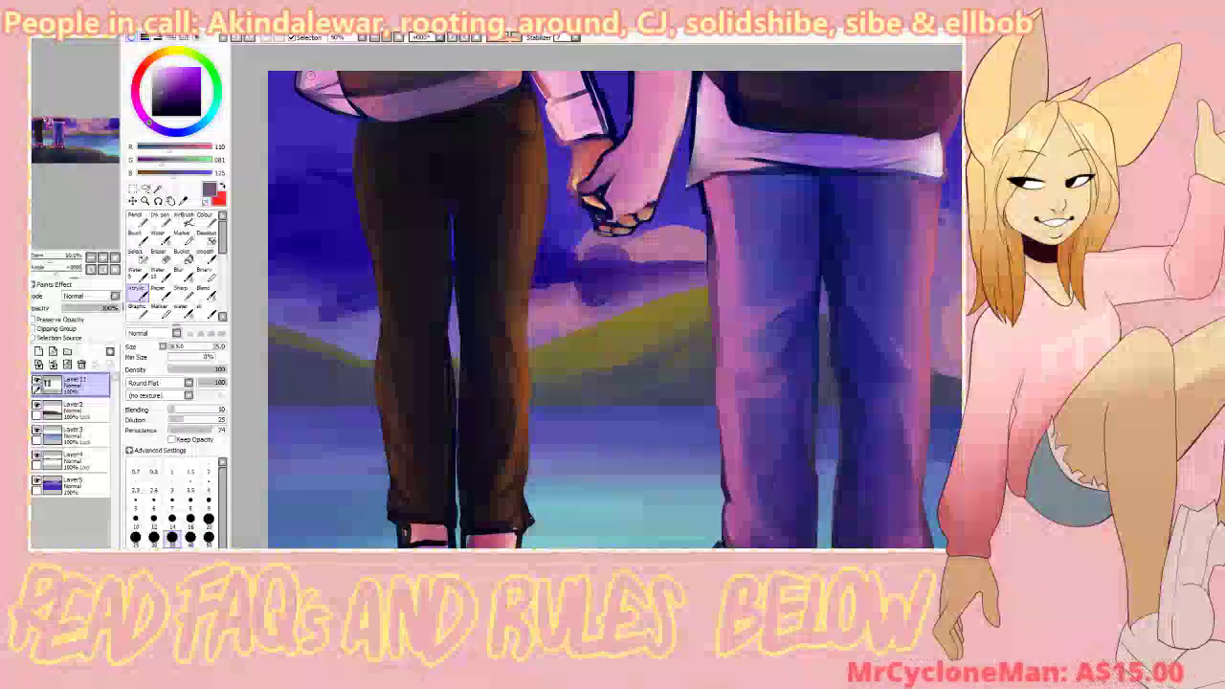
key("c")
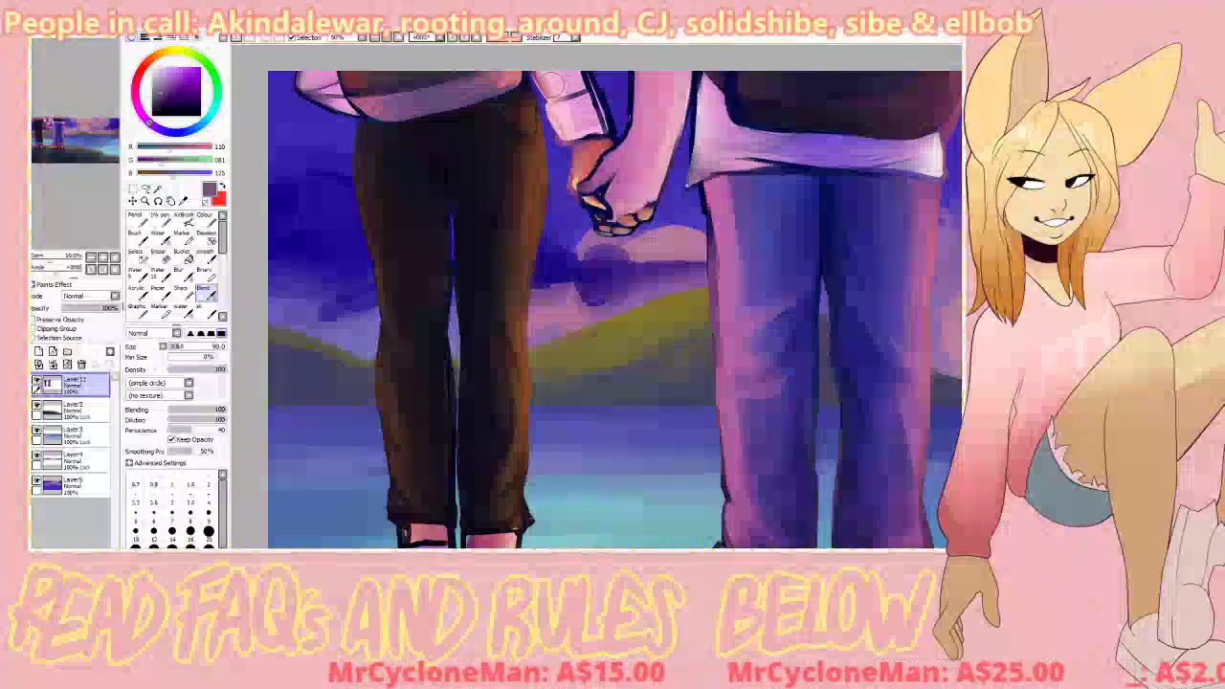
Step: Paint over the left figure's sleeve cuff with sampled light and dusky pinks at brush size 20
key("b")
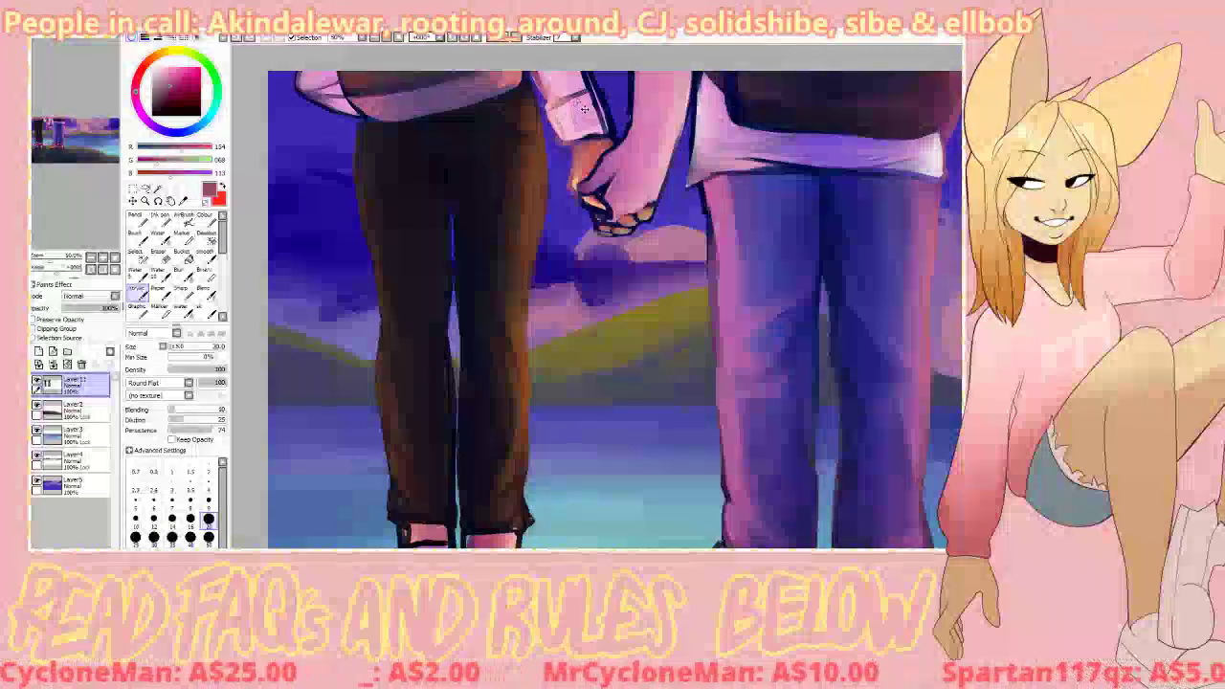
left_click(572, 117, "alt")
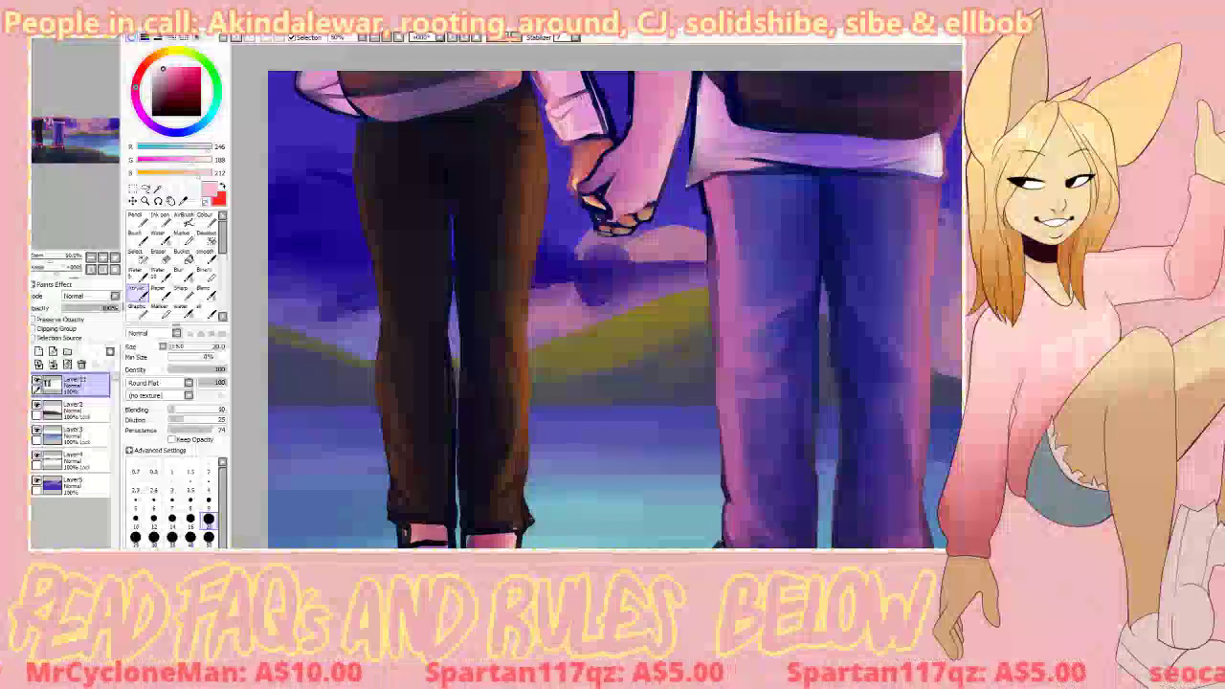
left_click(566, 121, "alt")
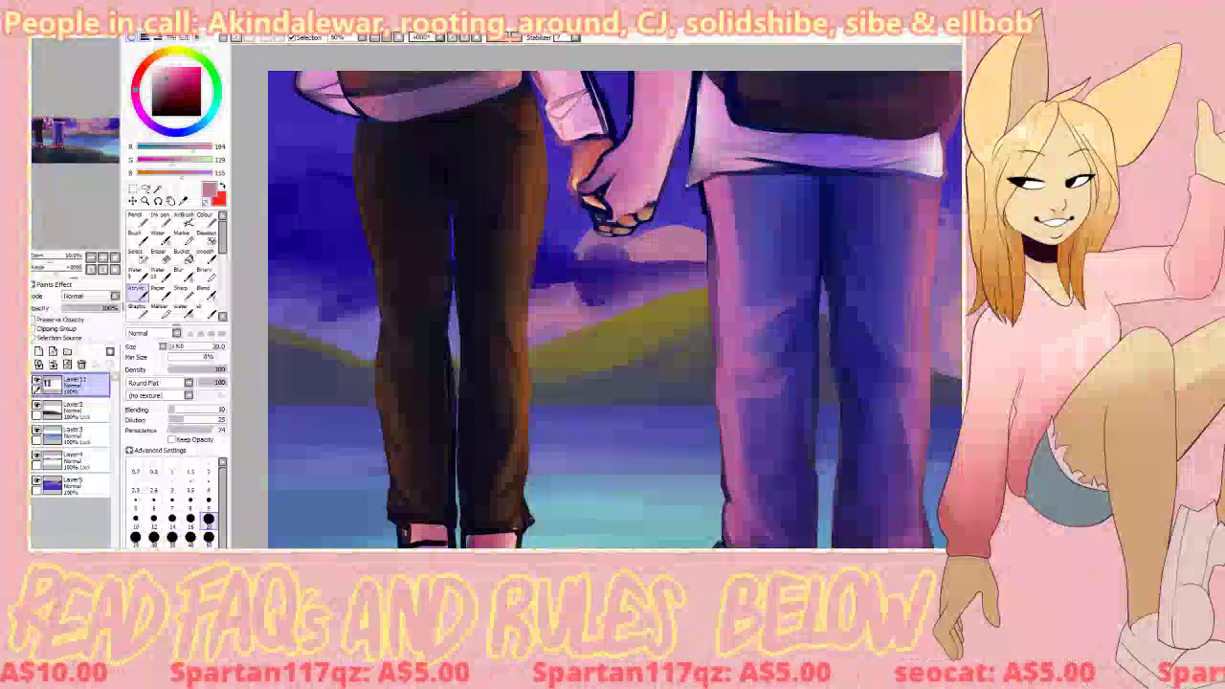
left_click(574, 107, "alt")
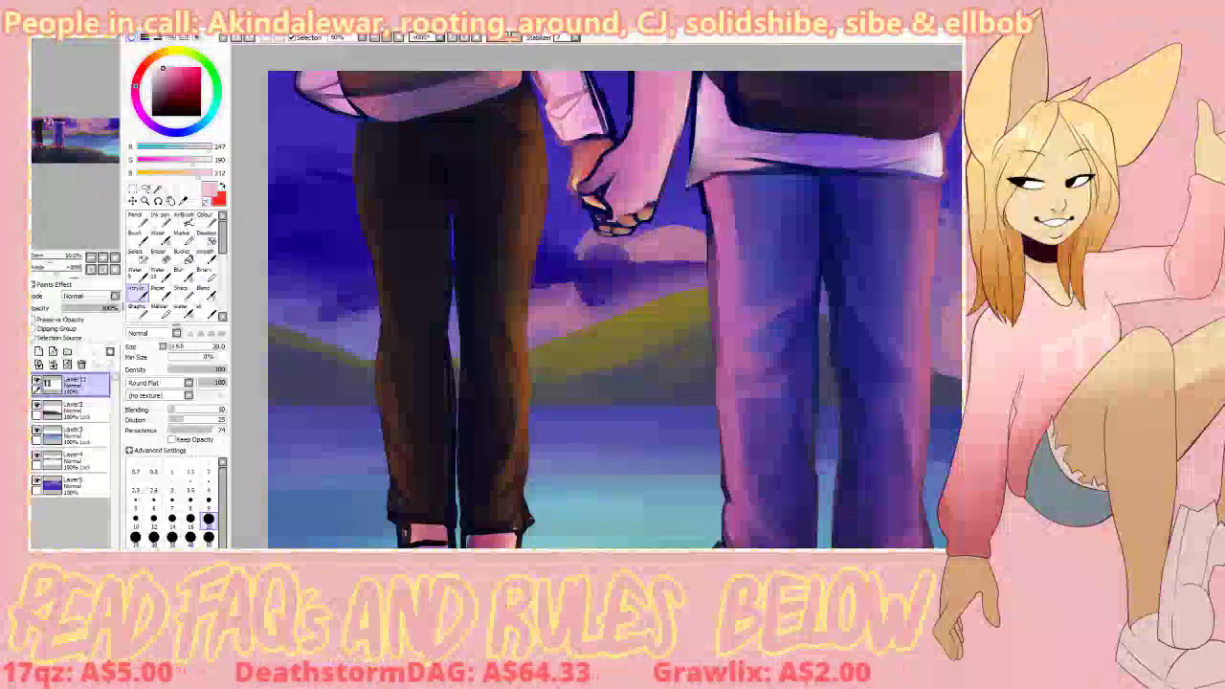
right_click(579, 84)
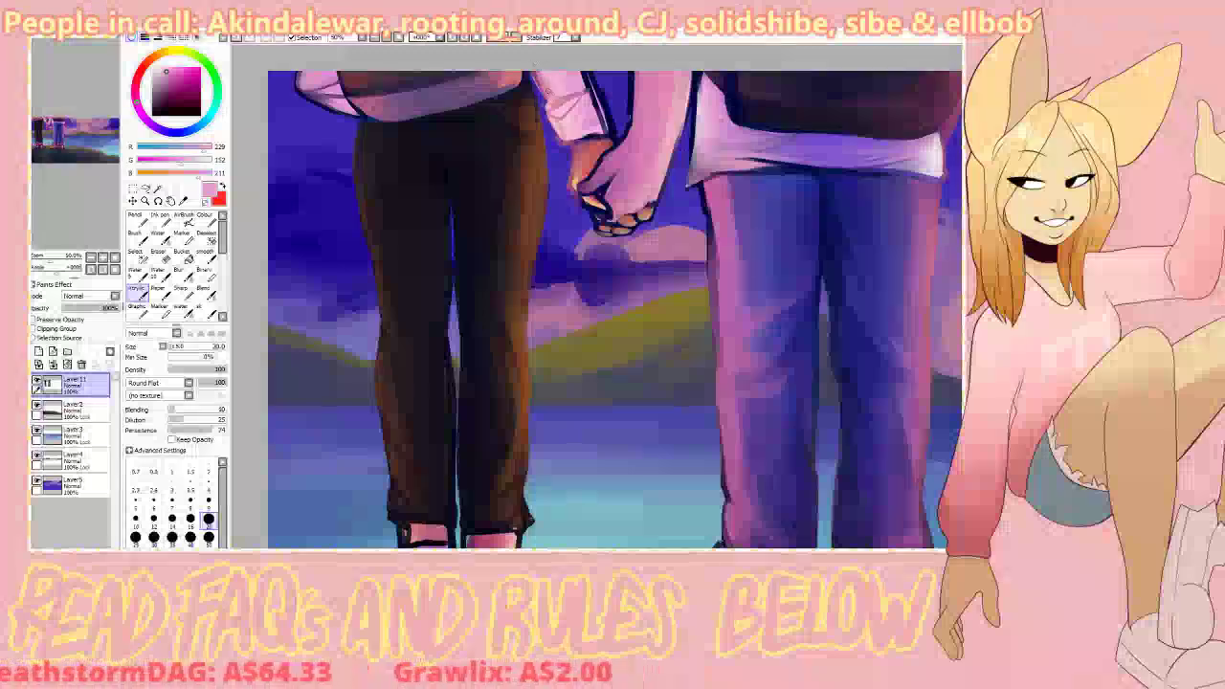
Step: Paint the left figure's hand with sampled dusky rose and pale yellow skin tones, and blend and clean up its edge
right_click(579, 178)
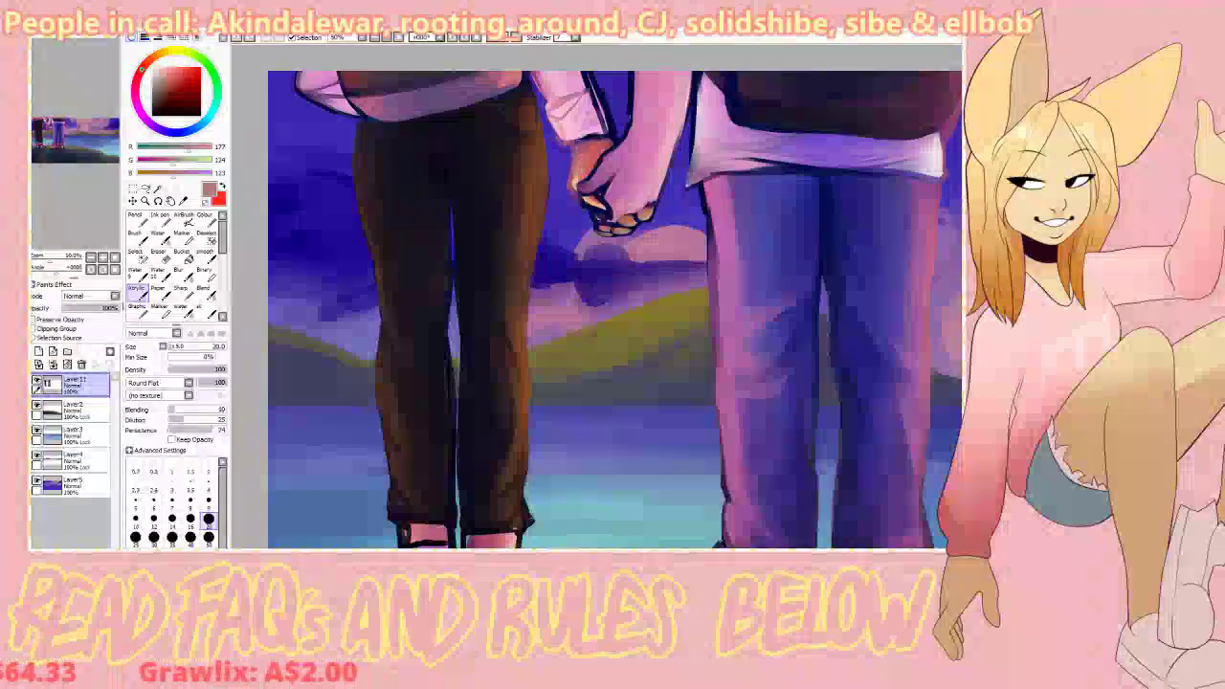
right_click(595, 200)
left_click_drag(581, 153, 576, 183)
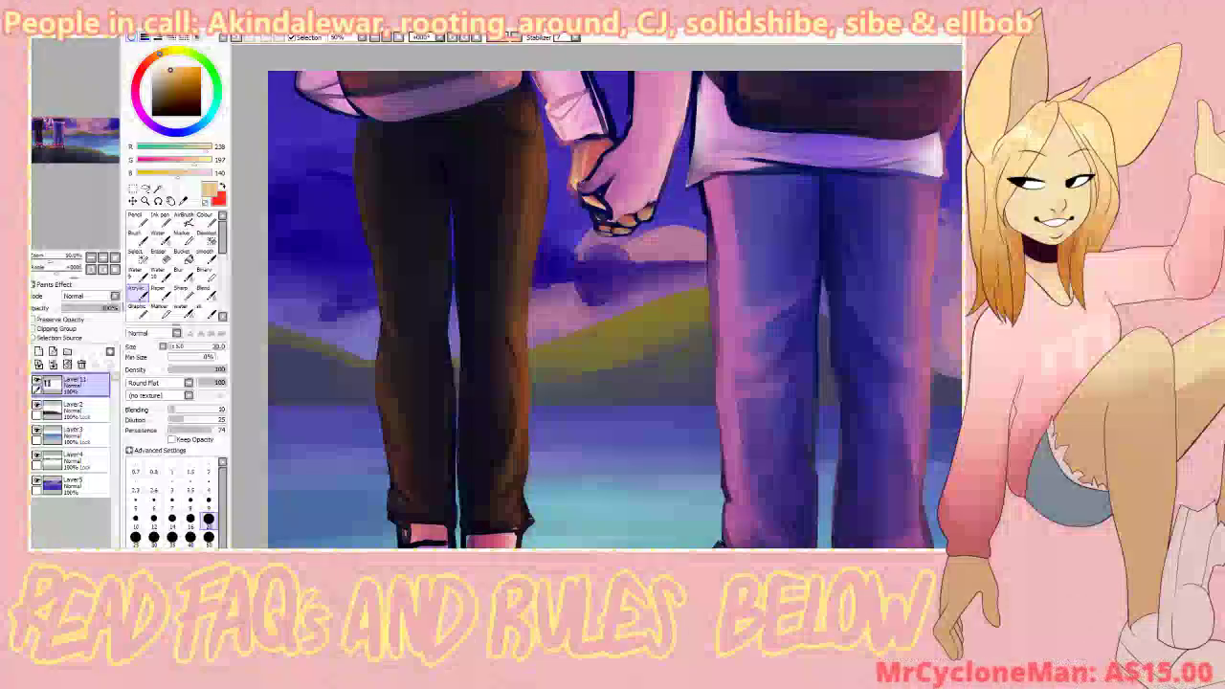
right_click(587, 161)
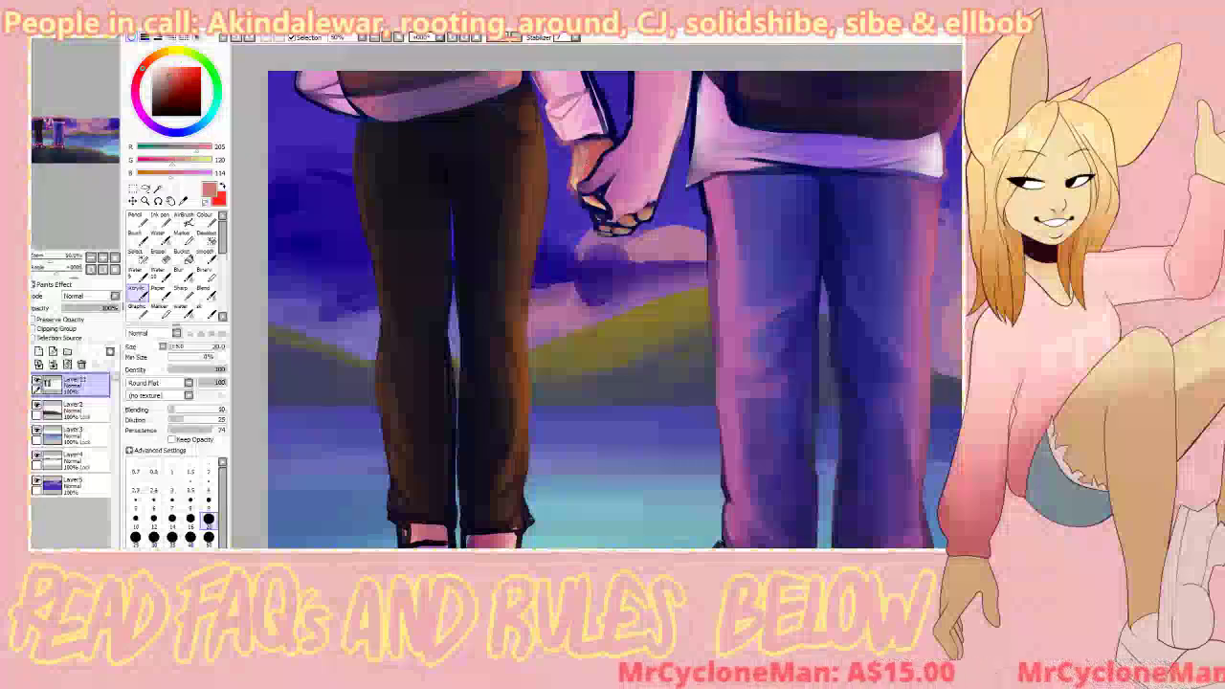
right_click(595, 203)
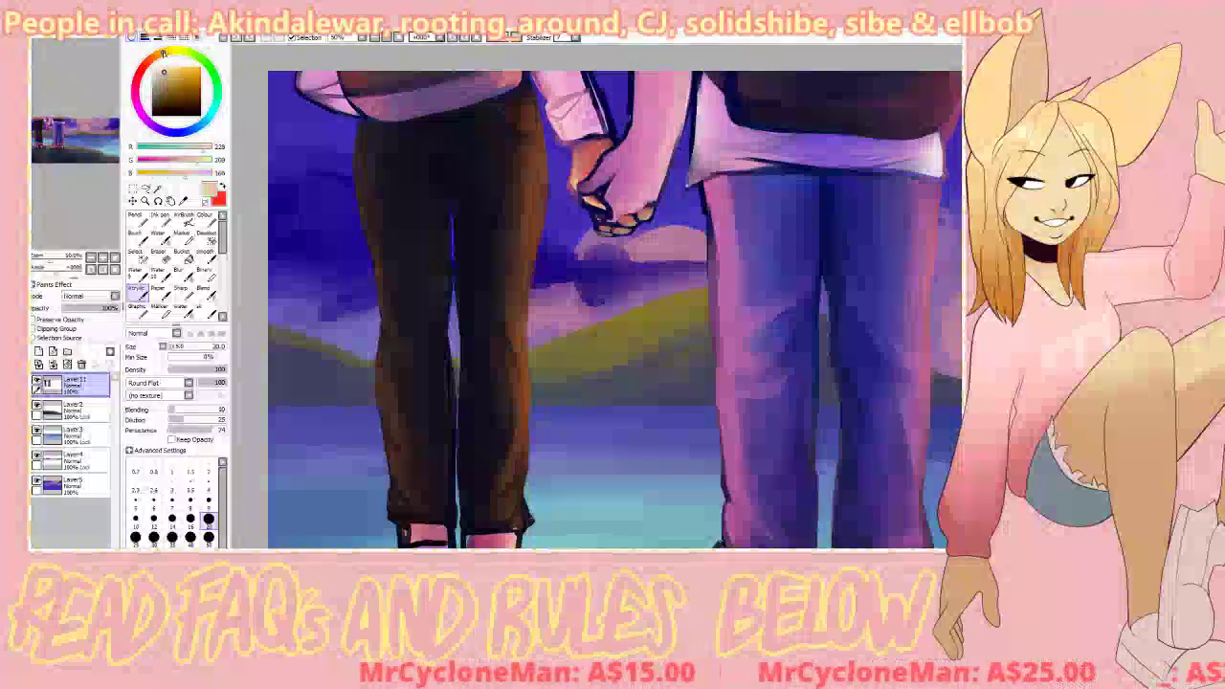
left_click_drag(595, 149, 580, 178)
left_click(206, 294)
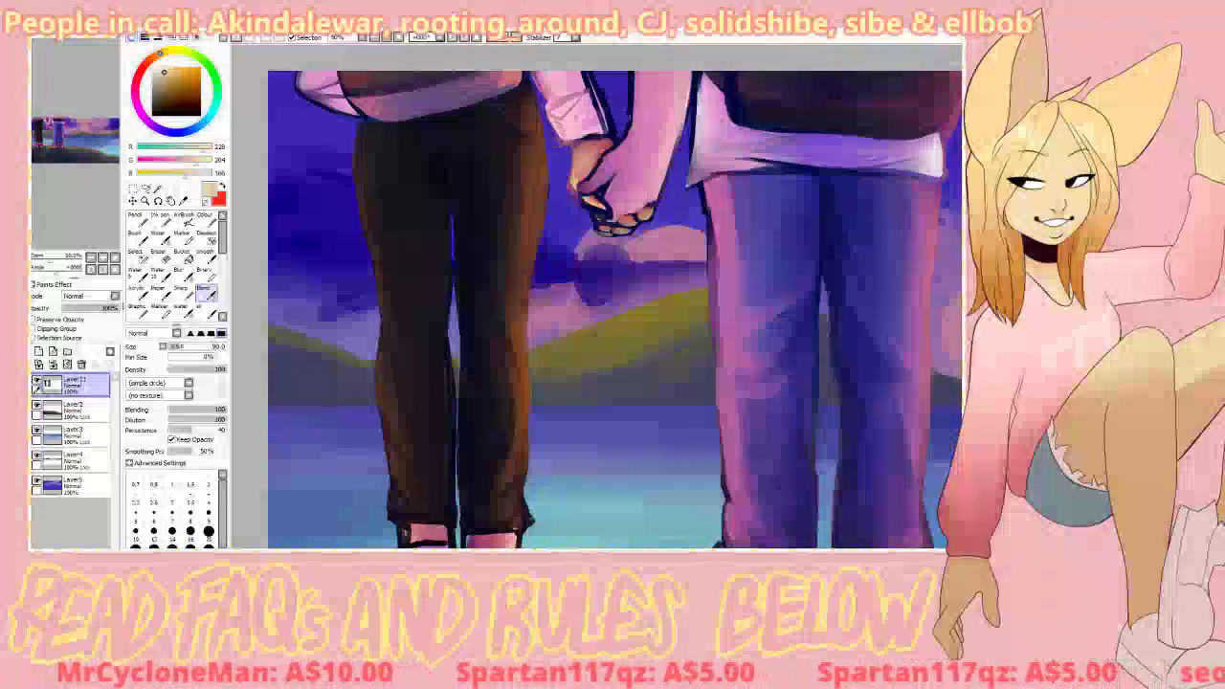
key("e")
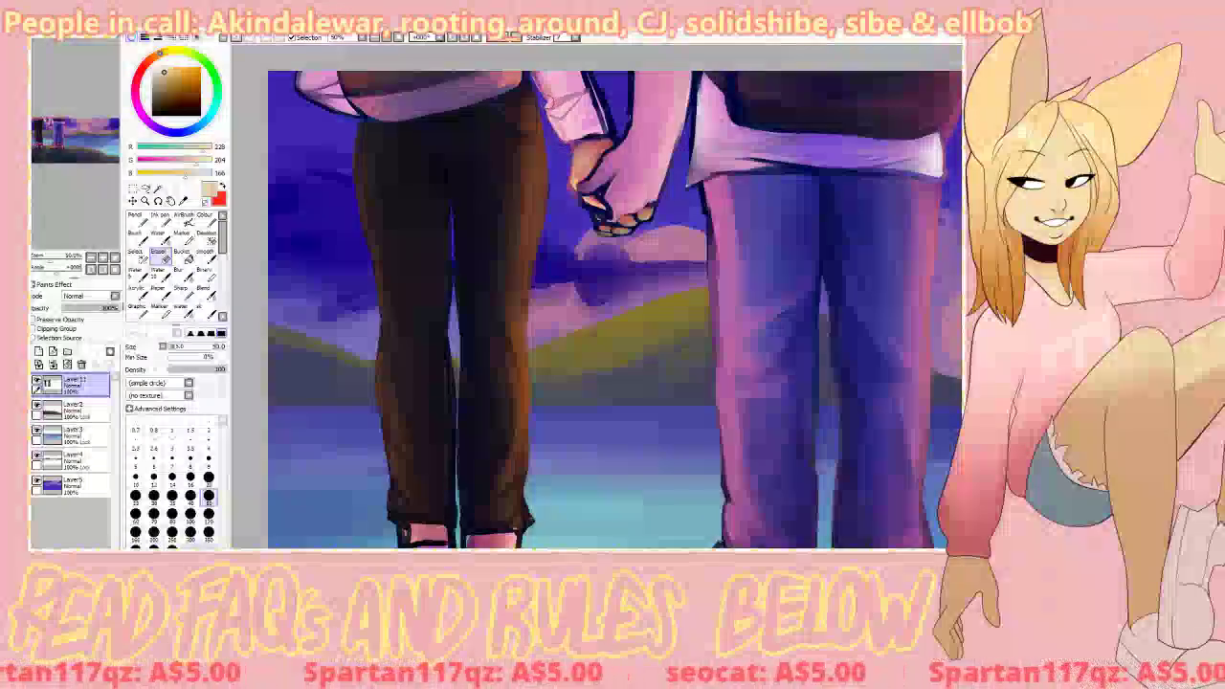
Step: Touch up the left figure's shirt hem and sleeve with sampled near-black and pink, and clean up the sleeve's outer edge
key("v")
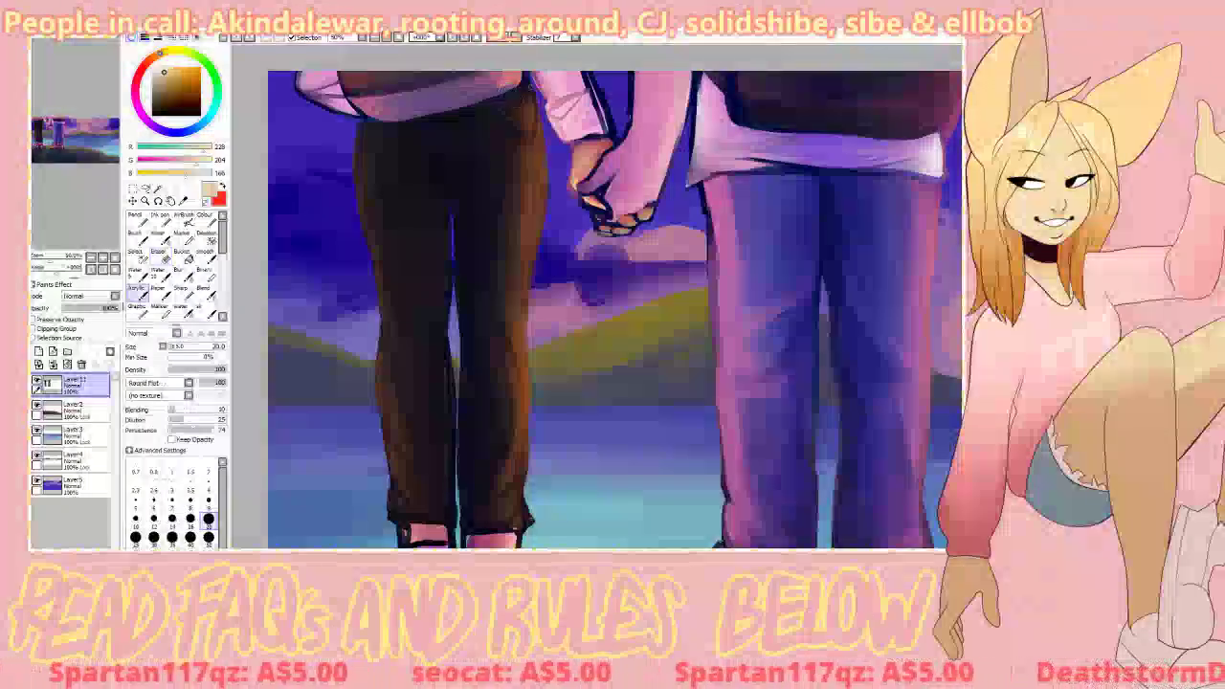
right_click(542, 109)
right_click(473, 107)
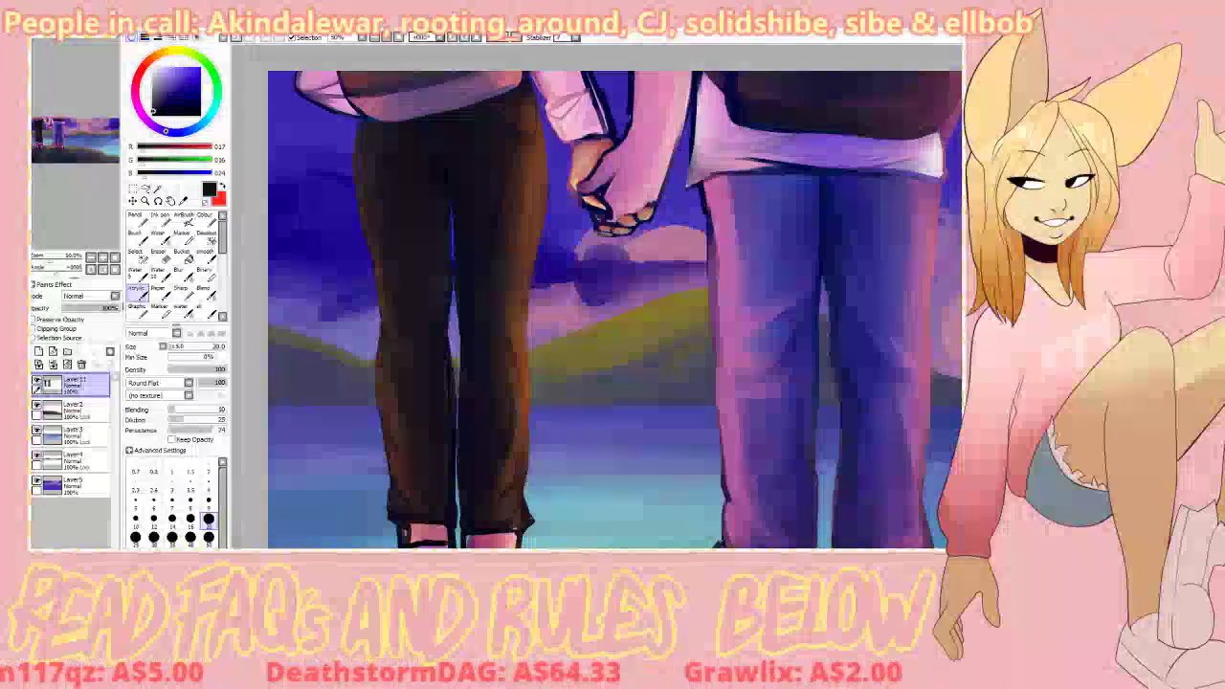
left_click(576, 83, "alt")
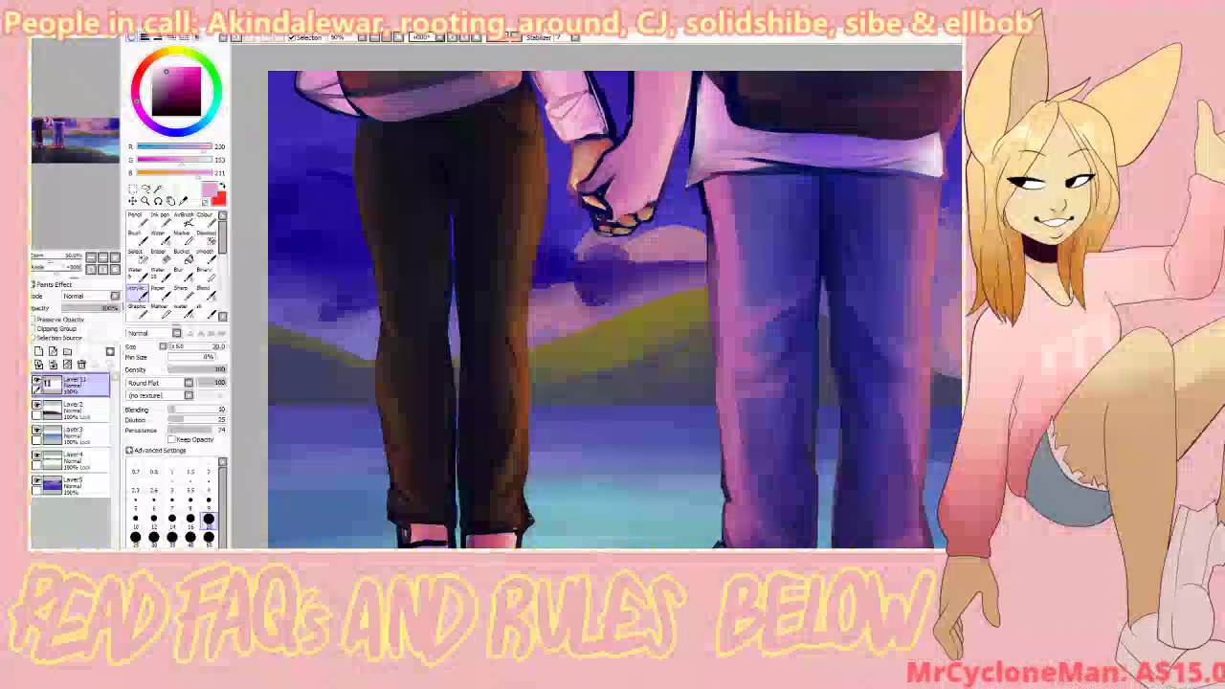
key("e")
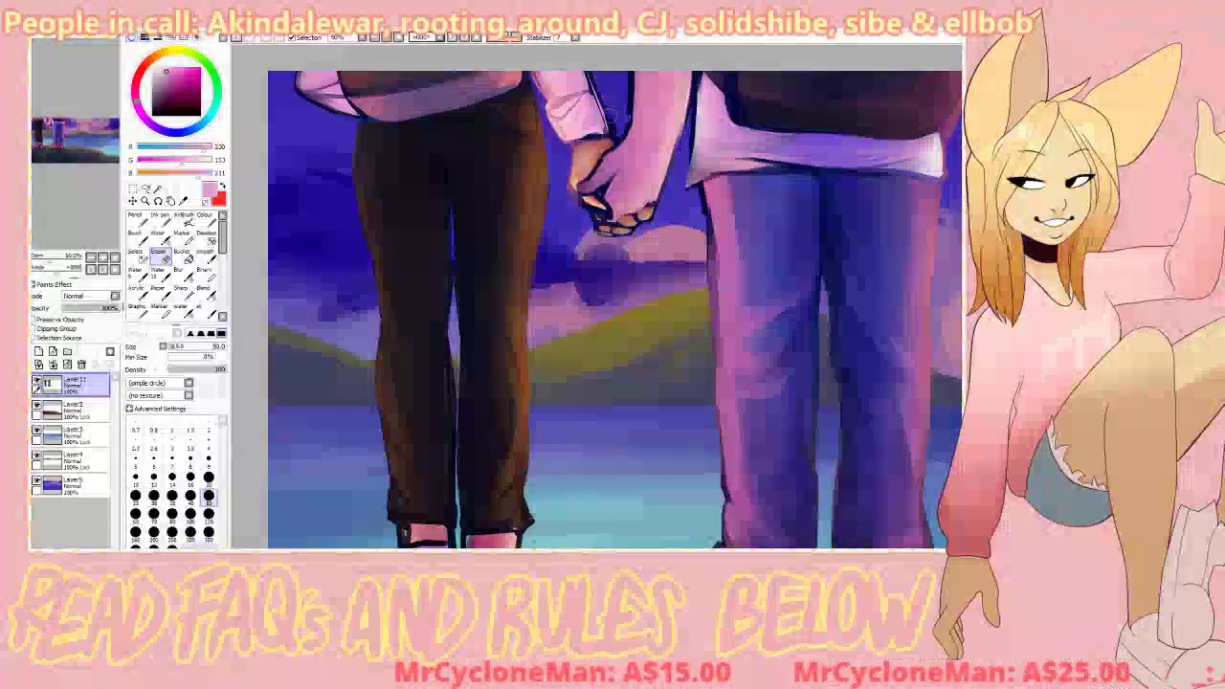
Step: Refine the left figure's sleeve folds and cuff with sampled mauve, dark navy and dusky pink at brush size 20, and blend them
key("b")
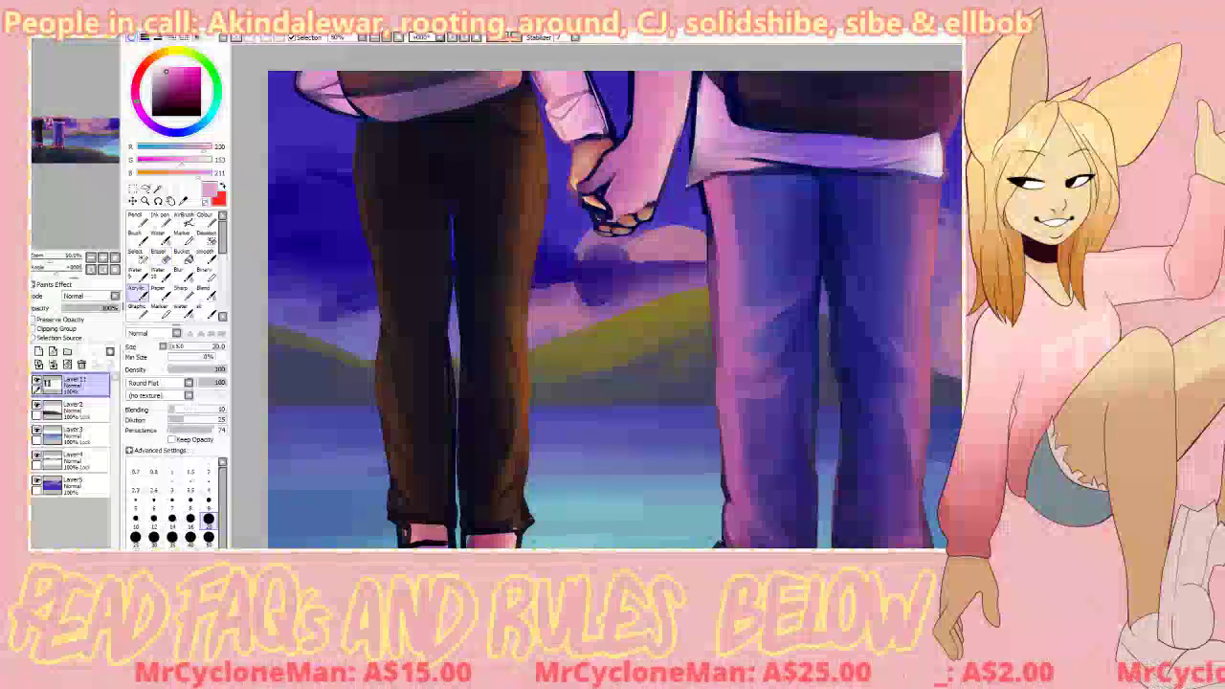
right_click(608, 122)
right_click(590, 93)
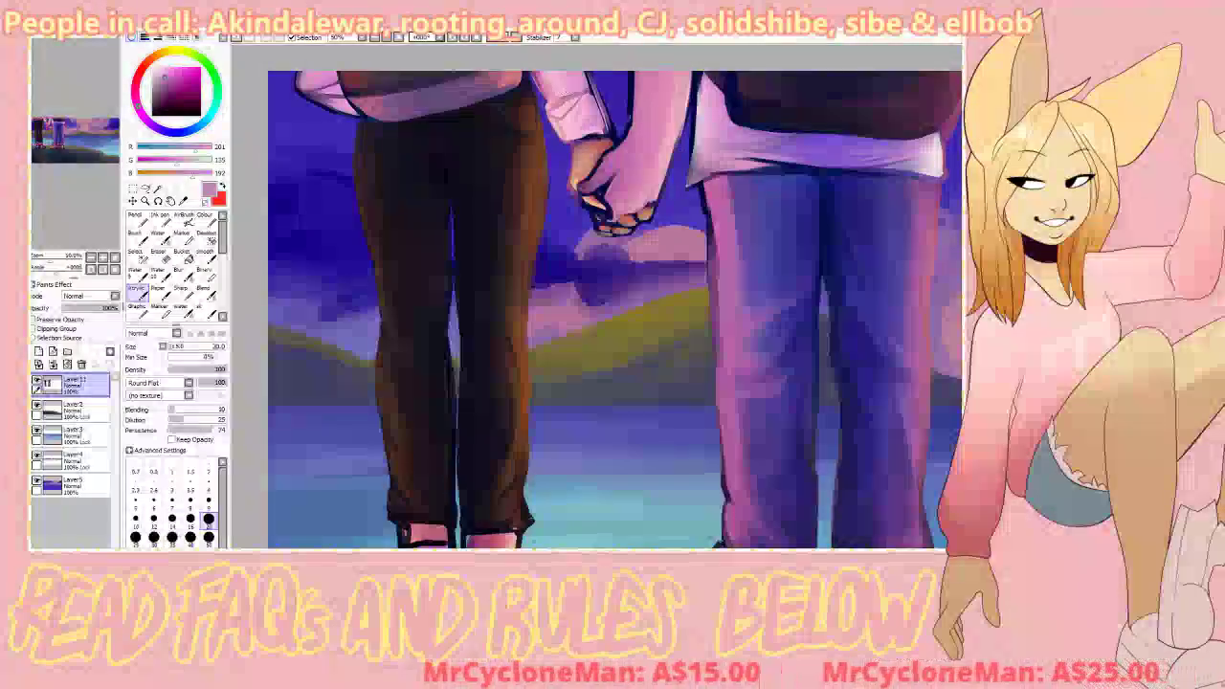
right_click(632, 213)
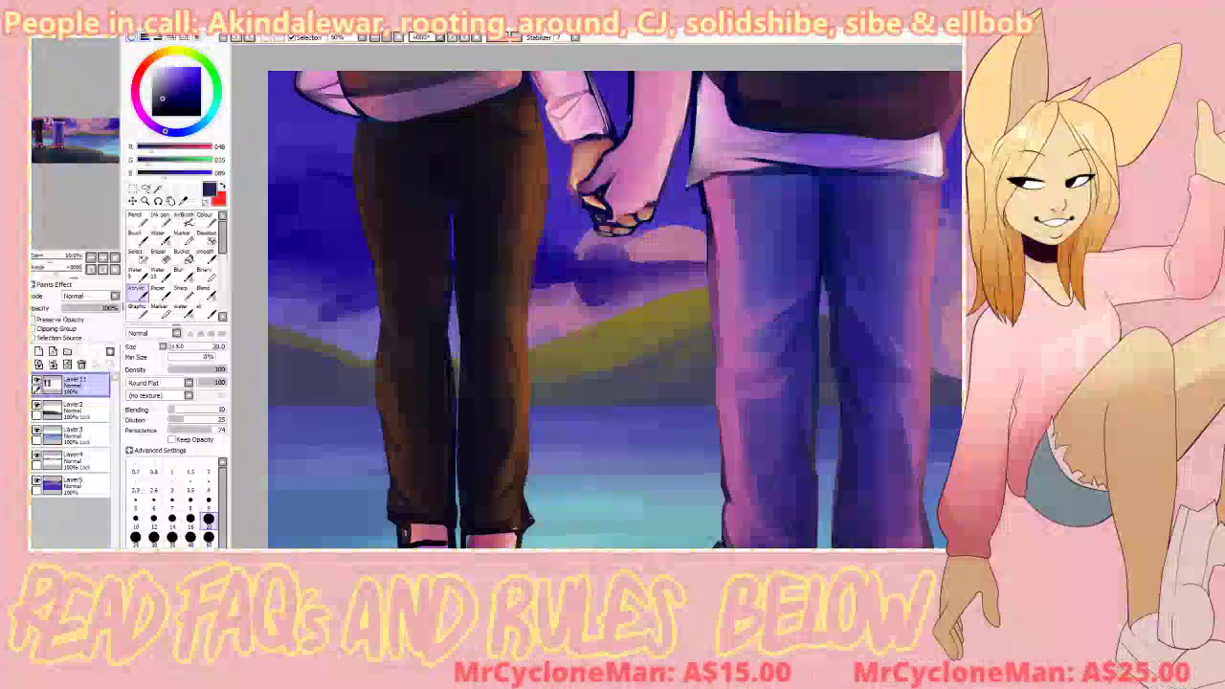
right_click(730, 459)
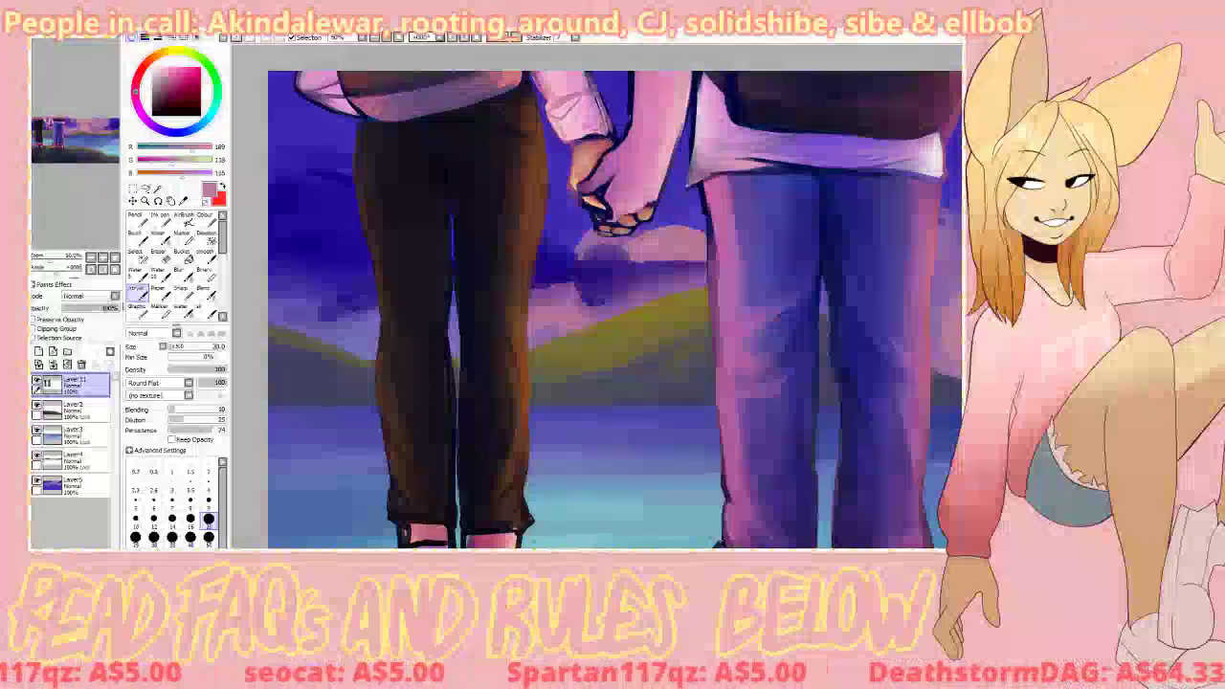
left_click(204, 293)
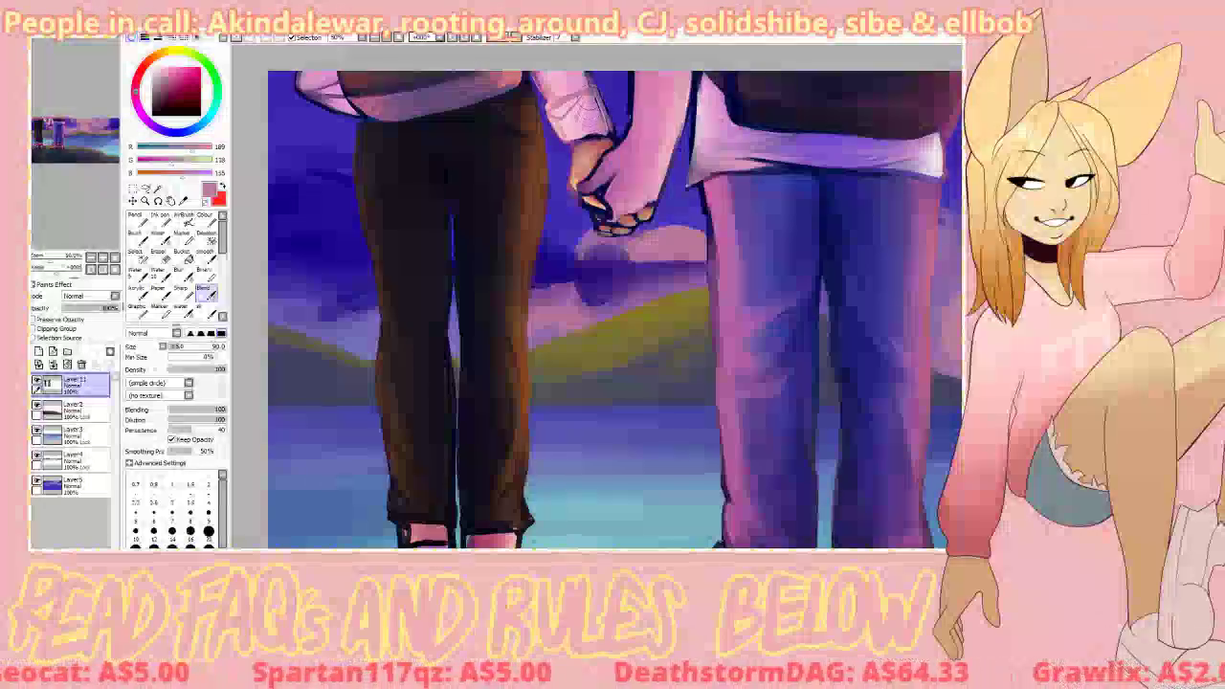
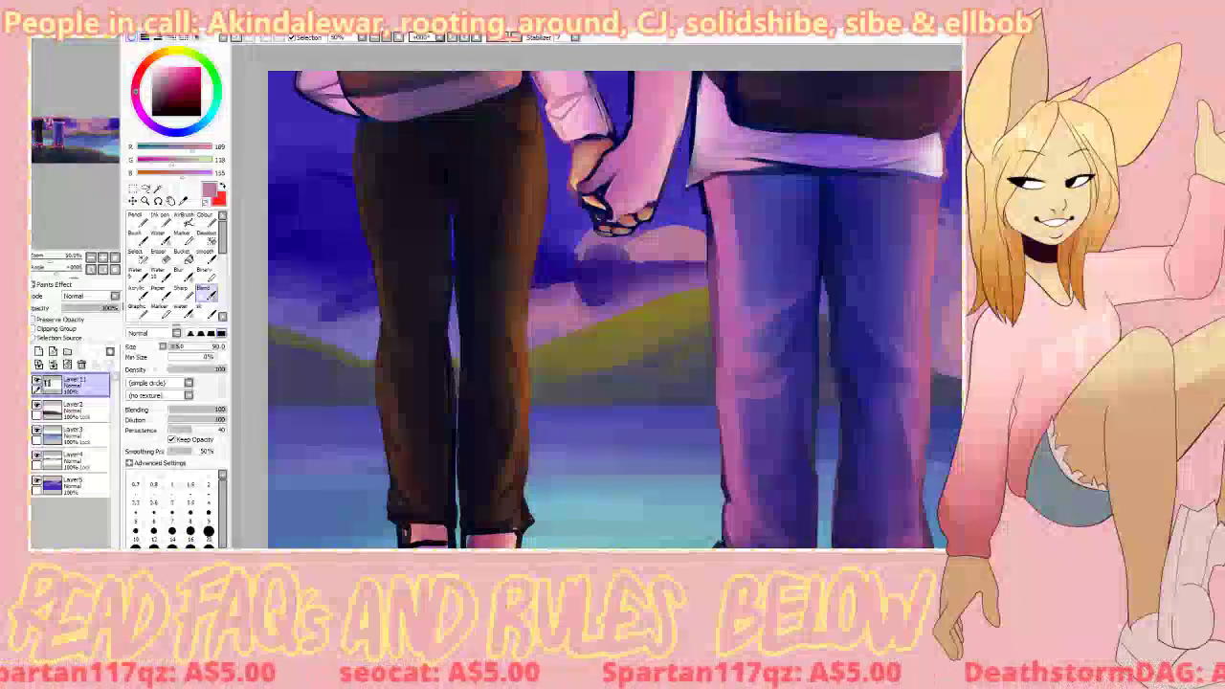
Step: Paint sampled dark brown on the left thigh of the dark trousers with a larger brush, and blend it towards the crotch
left_click(361, 208, "alt")
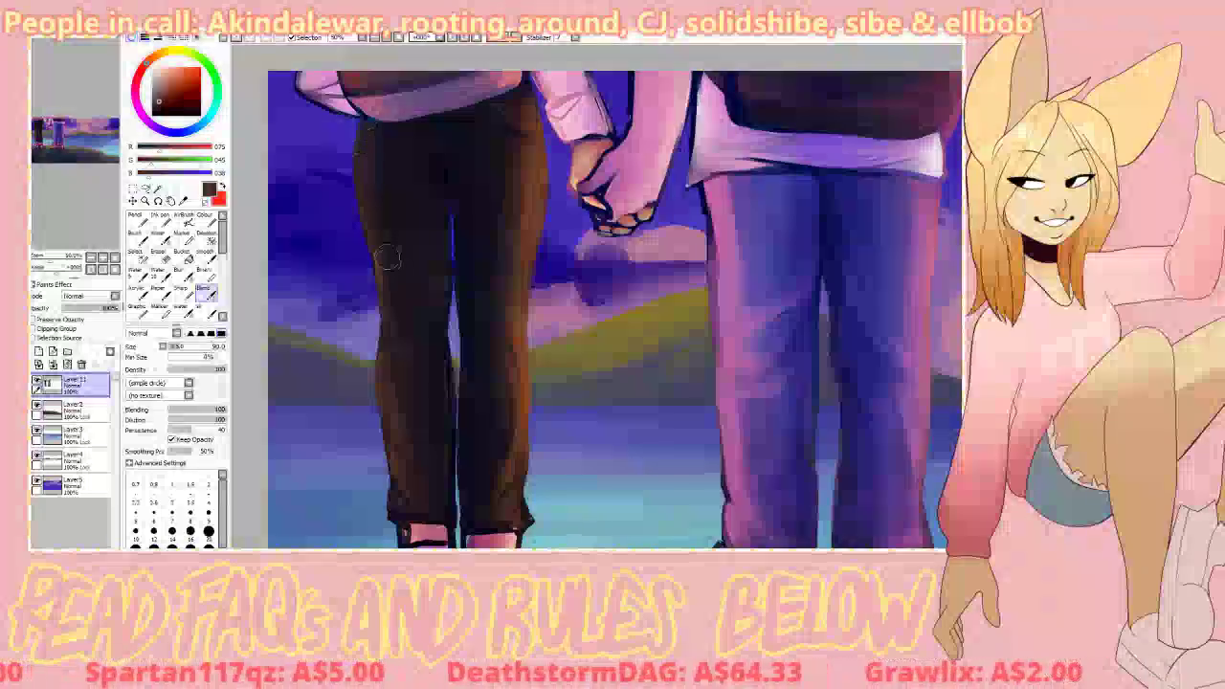
left_click(206, 308)
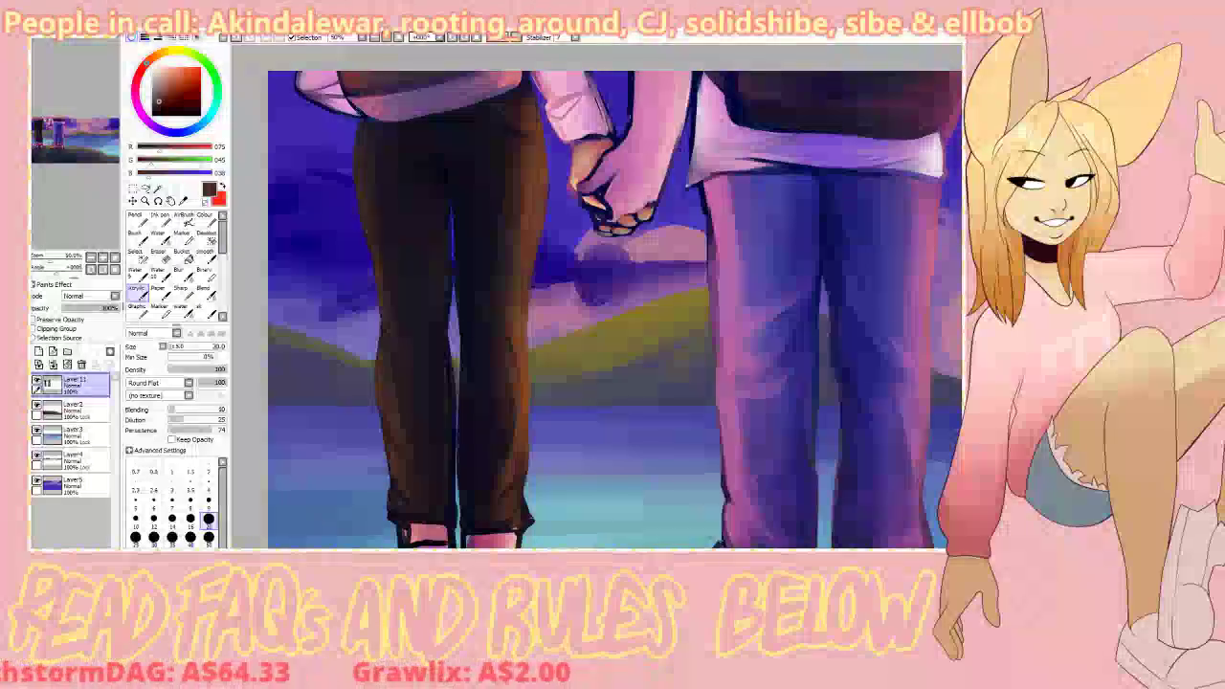
left_click(182, 346)
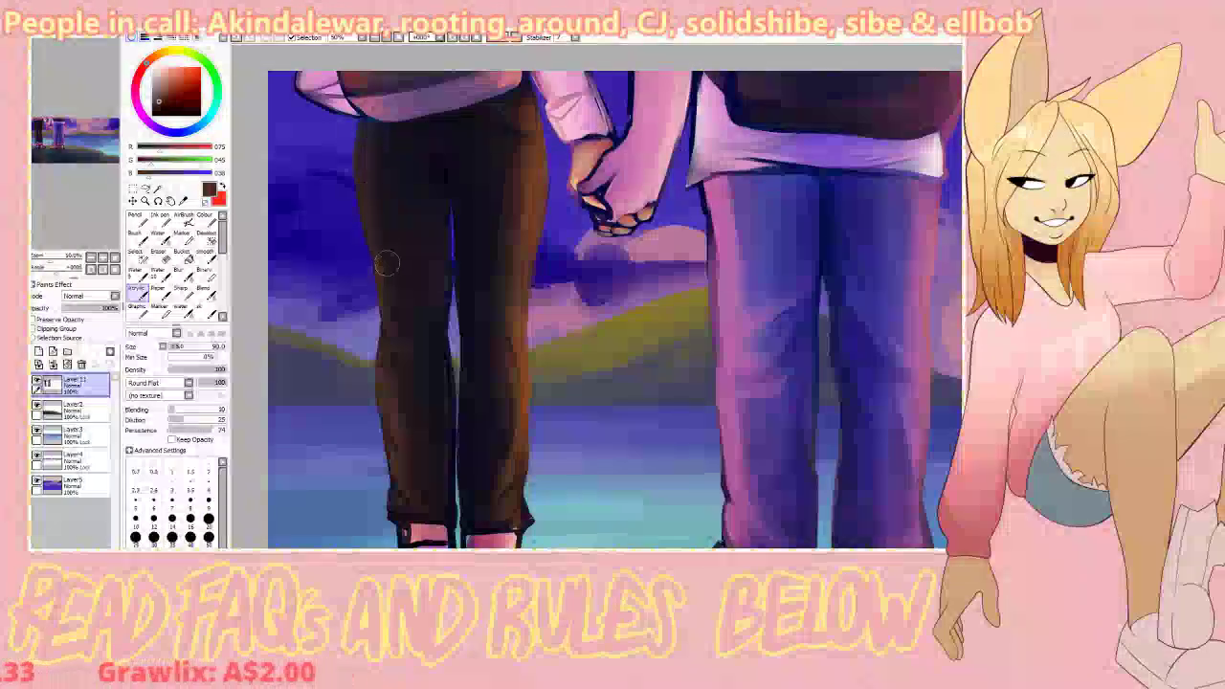
left_click(206, 293)
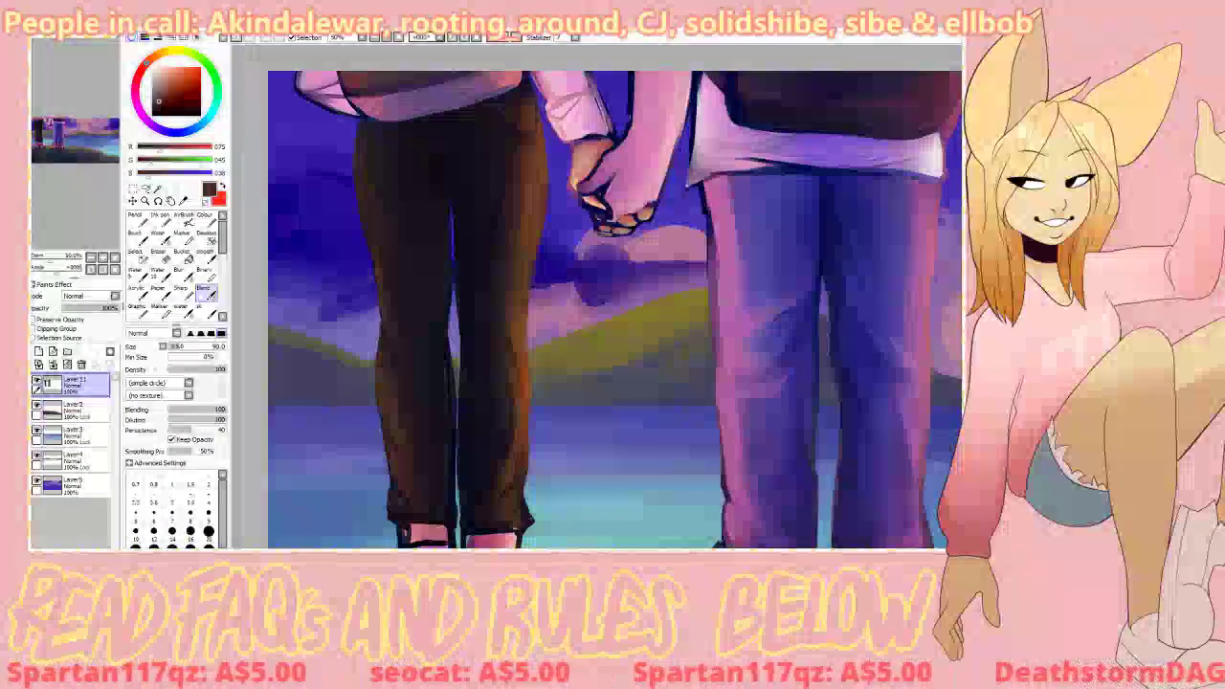
mouse_move(459, 153)
left_mouse_down()
mouse_move(451, 197)
mouse_move(426, 179)
mouse_move(444, 238)
left_mouse_up()
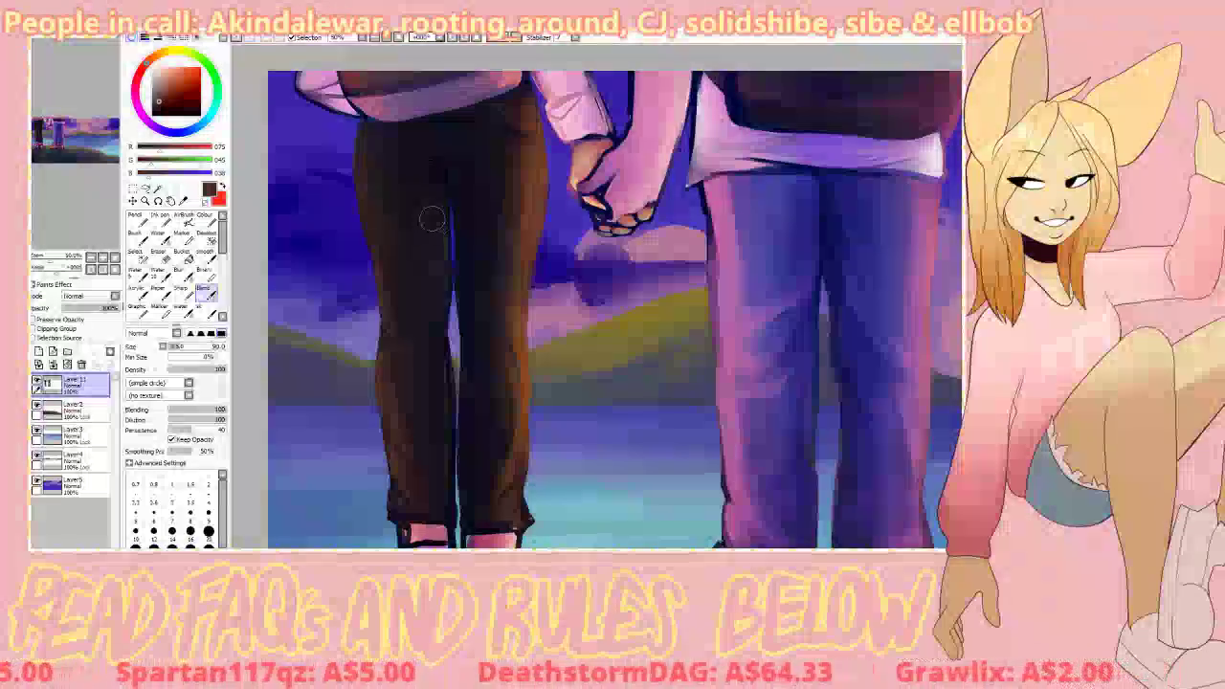
Step: Shade the left leg of the dark trousers with sampled near-black using brush size 30, and blend the strokes at the thigh
left_click(137, 293)
left_click(418, 167, "alt")
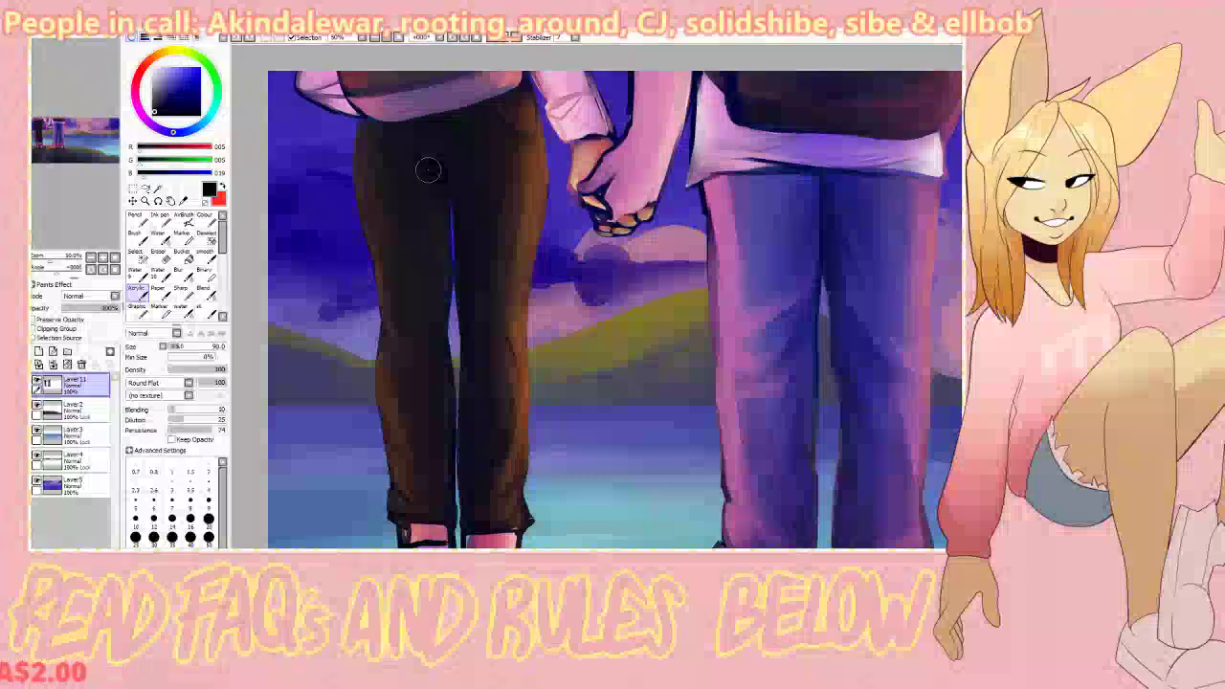
left_click(153, 536)
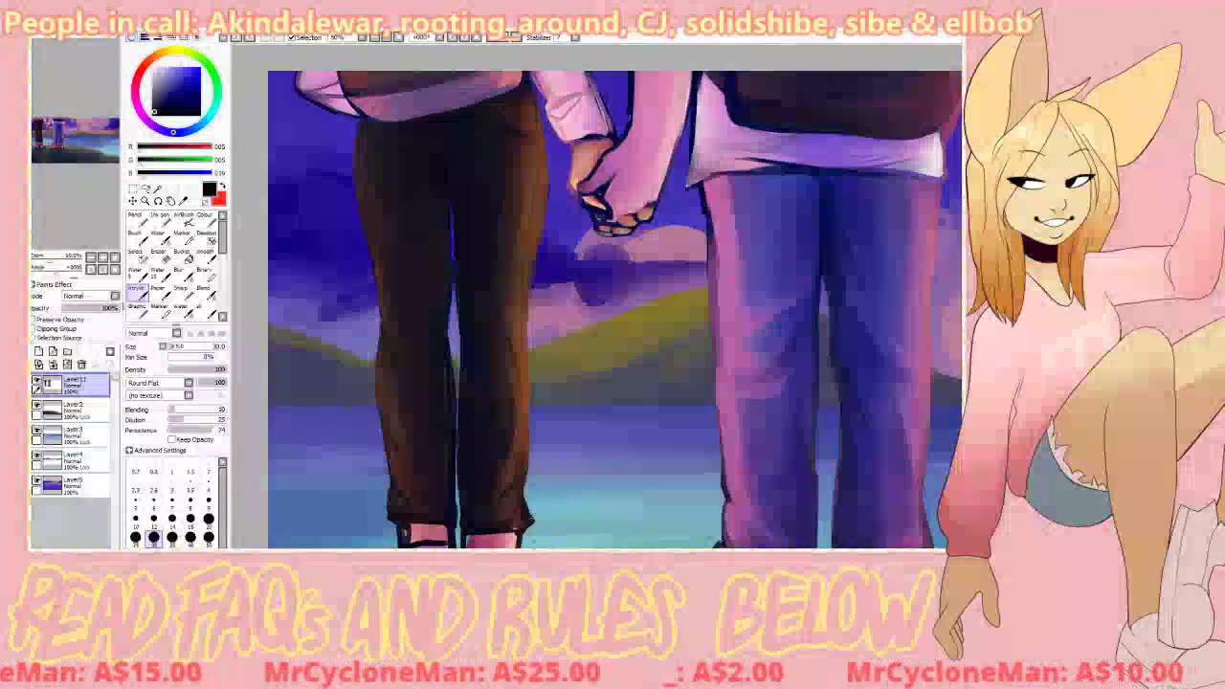
left_click_drag(415, 230, 416, 323)
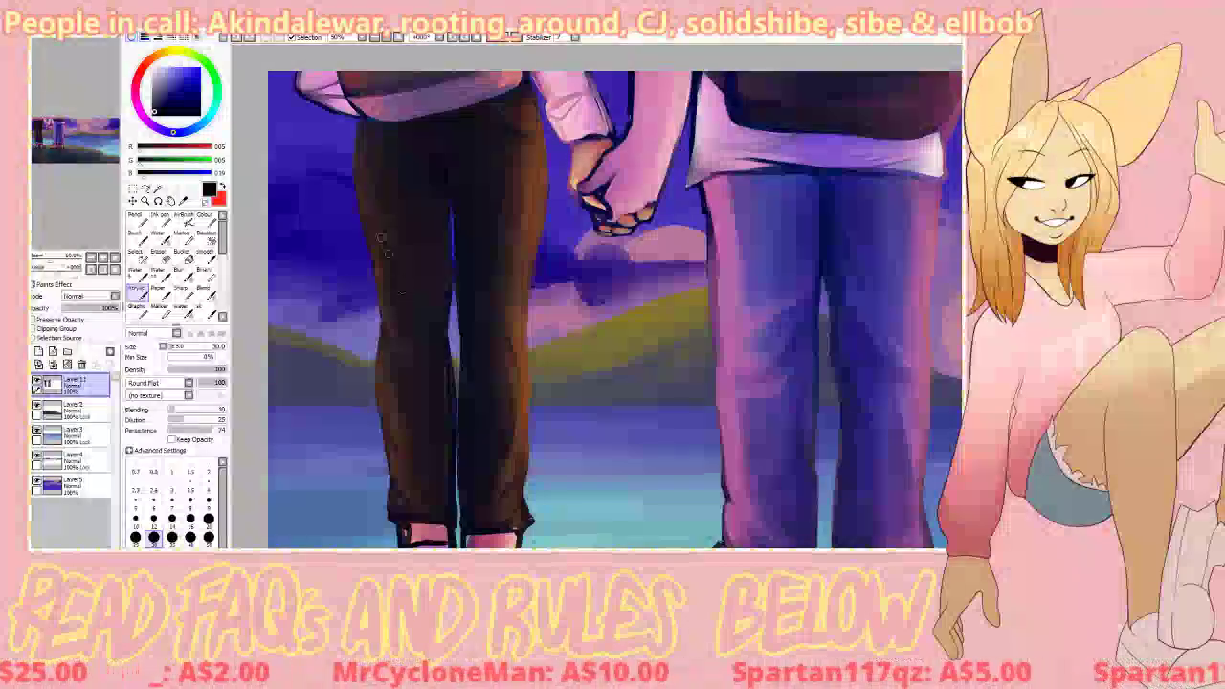
left_click(203, 290)
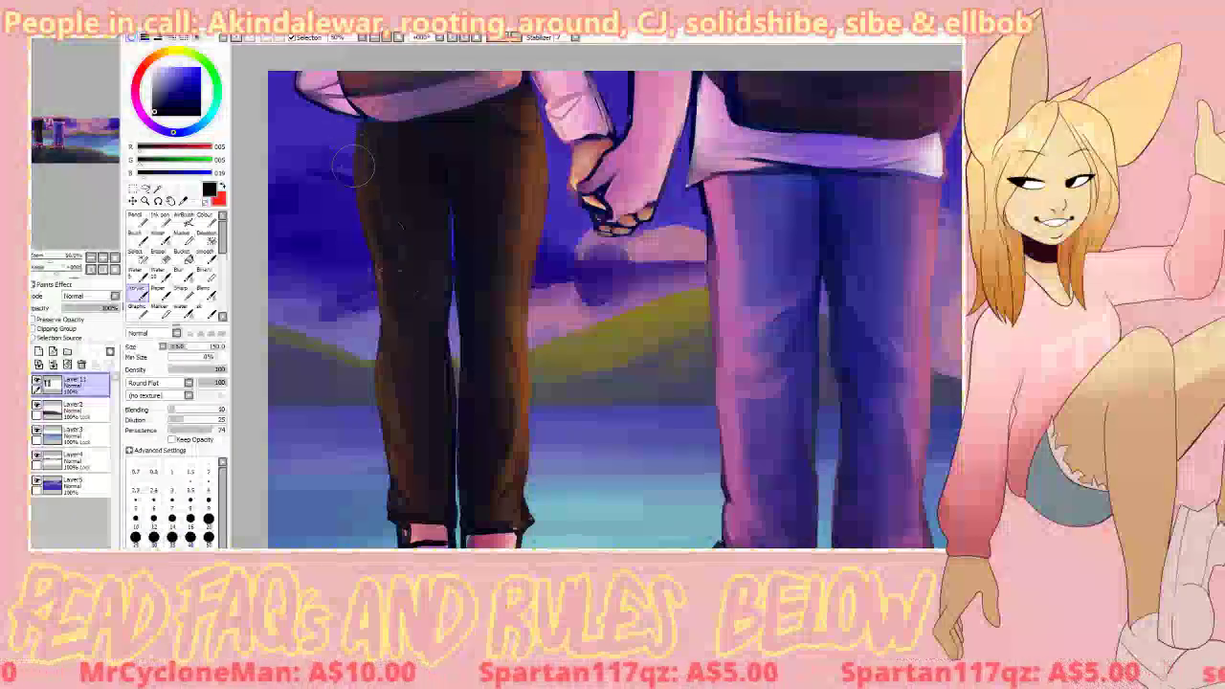
mouse_move(394, 253)
left_mouse_down()
mouse_move(369, 192)
mouse_move(408, 262)
mouse_move(394, 262)
left_mouse_up()
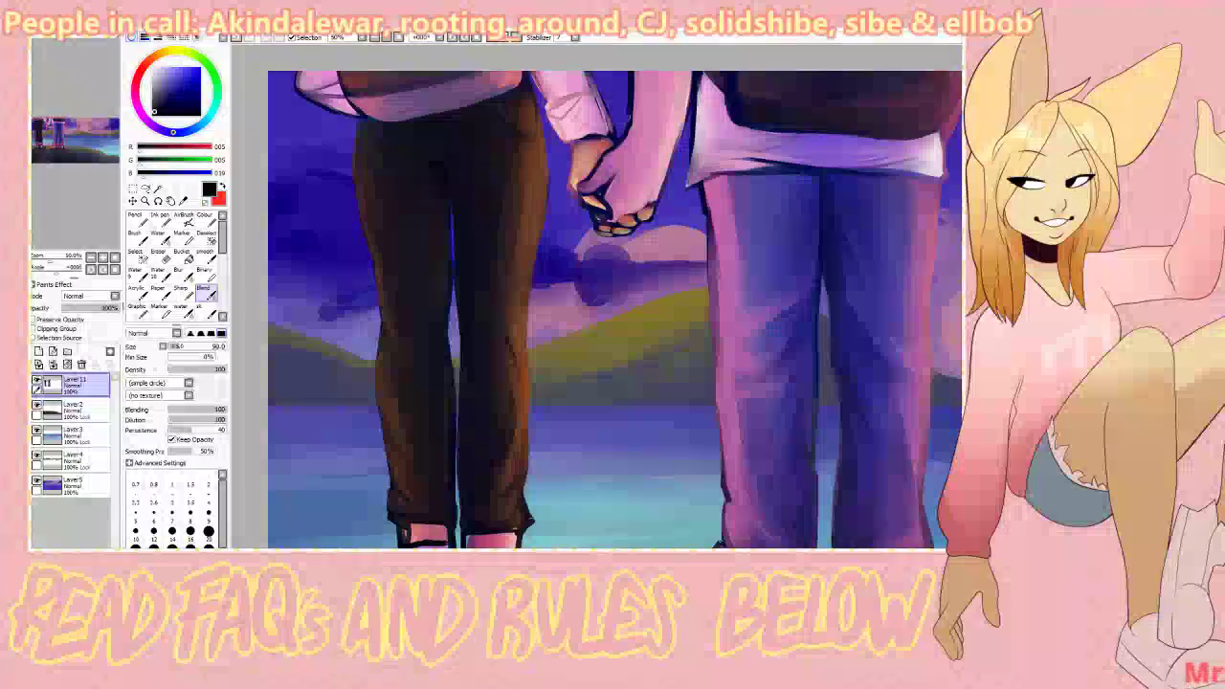
Step: Shade the right leg of the dark trousers with near-black at brush size 150, and blend it into the brown outer edge
key("b")
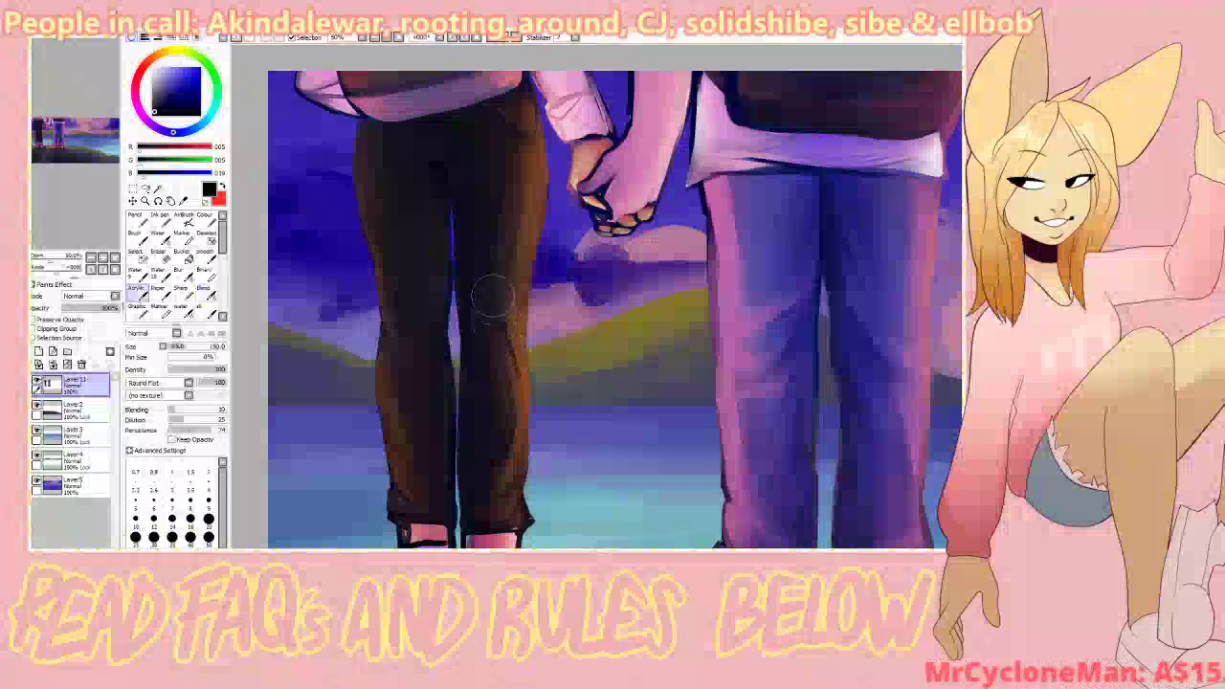
key("b")
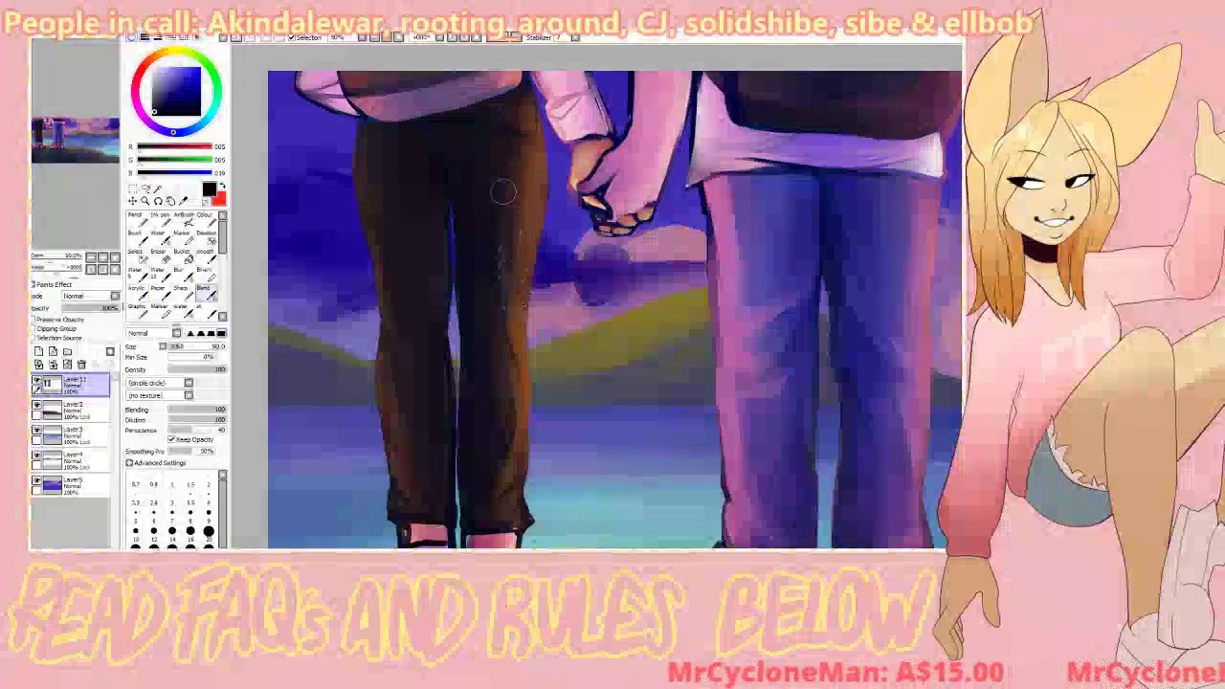
left_click_drag(521, 175, 516, 325)
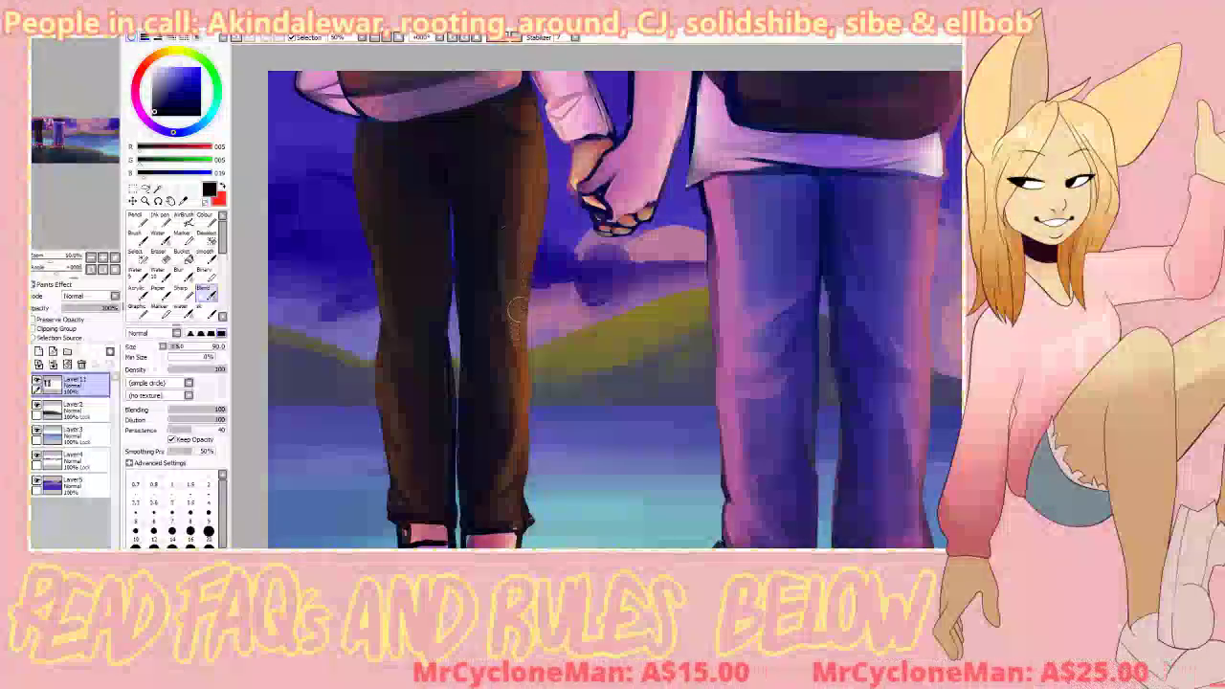
left_click_drag(513, 161, 499, 244)
Step: Examine both figures from shirts to shoes against the lake background to judge the overall shading
left_click(115, 258)
left_click(102, 258)
left_click_drag(334, 251, 556, 329)
left_click(102, 258)
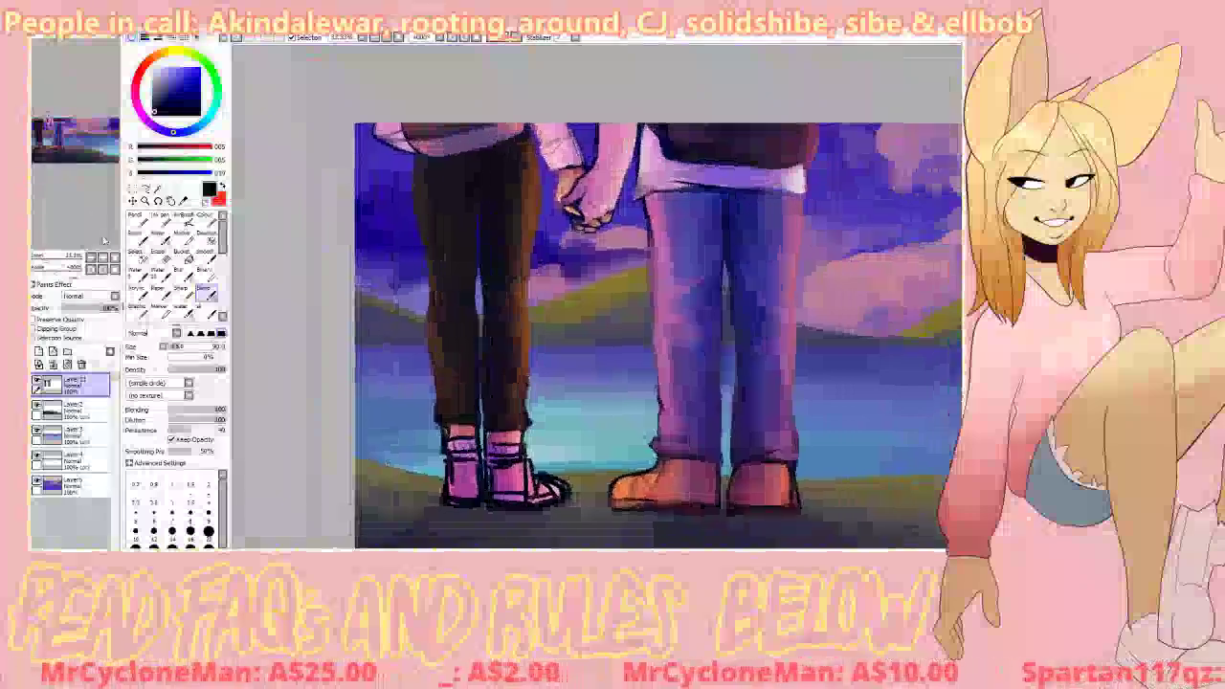
left_click(102, 257)
left_click_drag(517, 259, 556, 367)
left_click(48, 131)
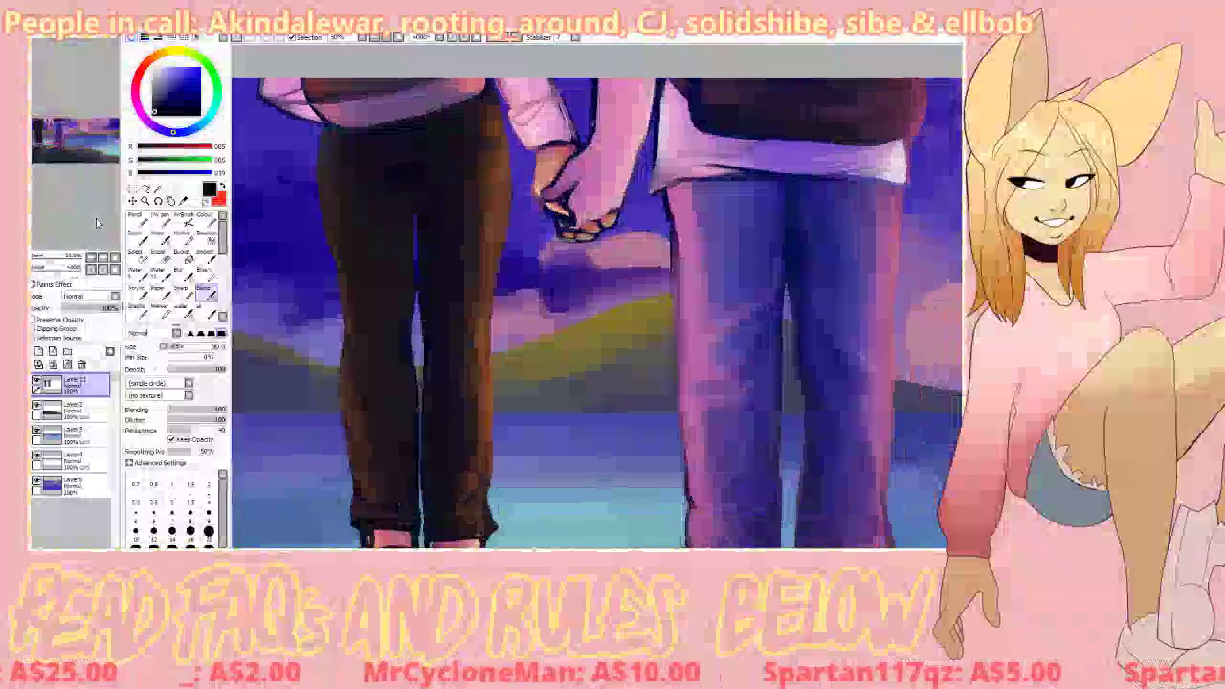
left_click(45, 129)
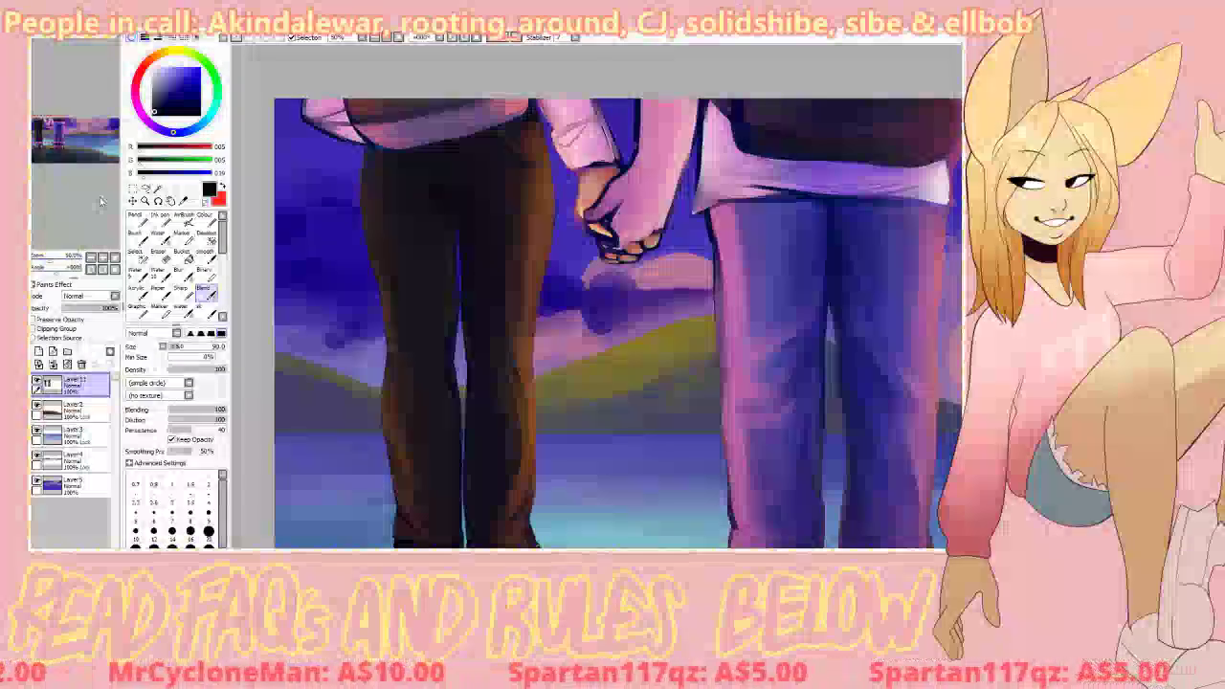
Step: Touch up the outer end of the left figure's shirt hem with sampled pink and dark navy, and blend the strokes
left_click(136, 291)
left_click_drag(182, 346, 175, 346)
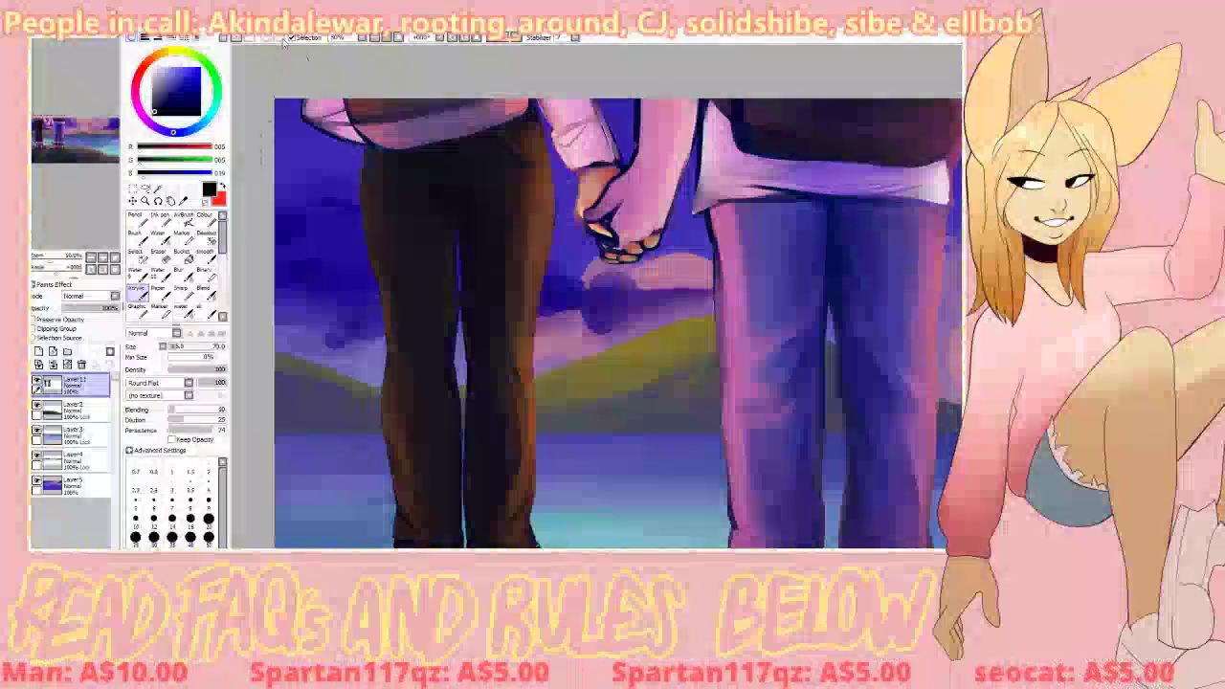
right_click(312, 102)
left_click_drag(313, 103, 328, 111)
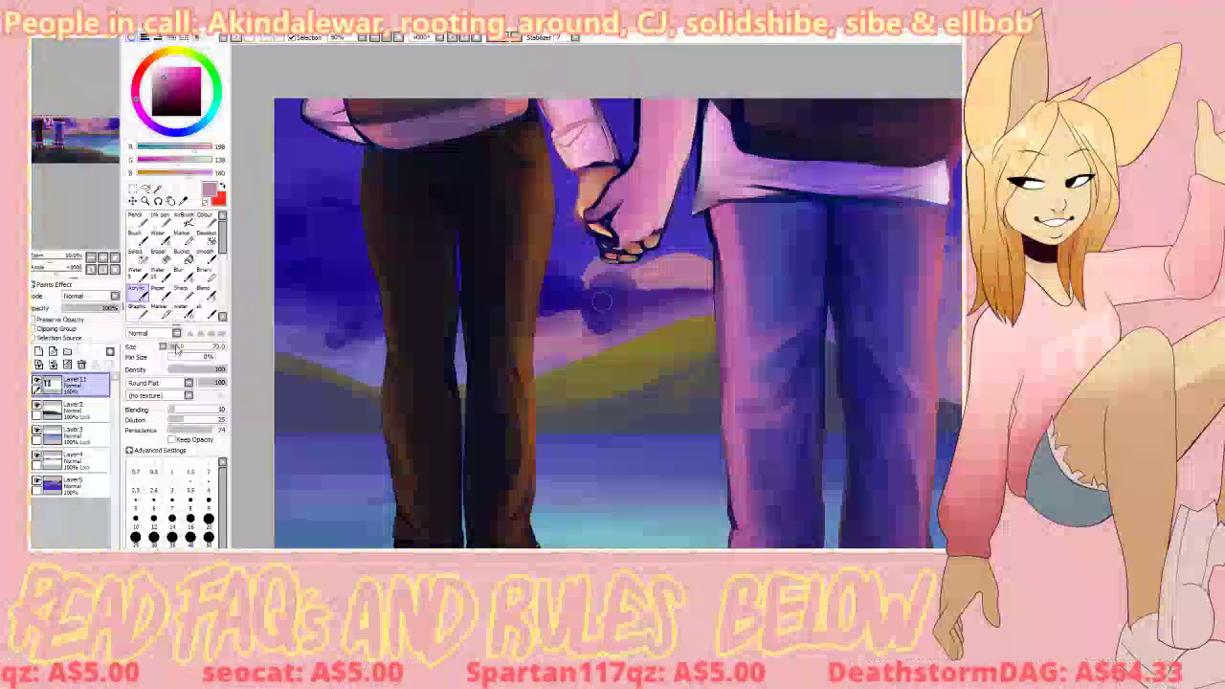
right_click(323, 128)
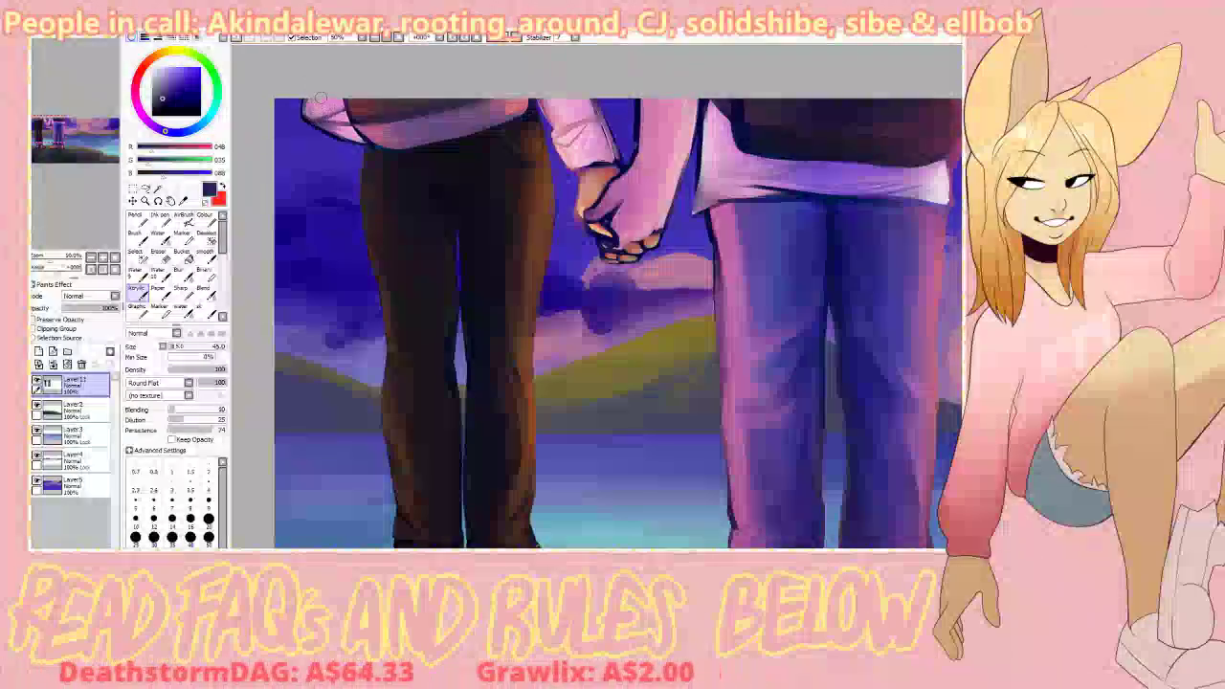
key("b")
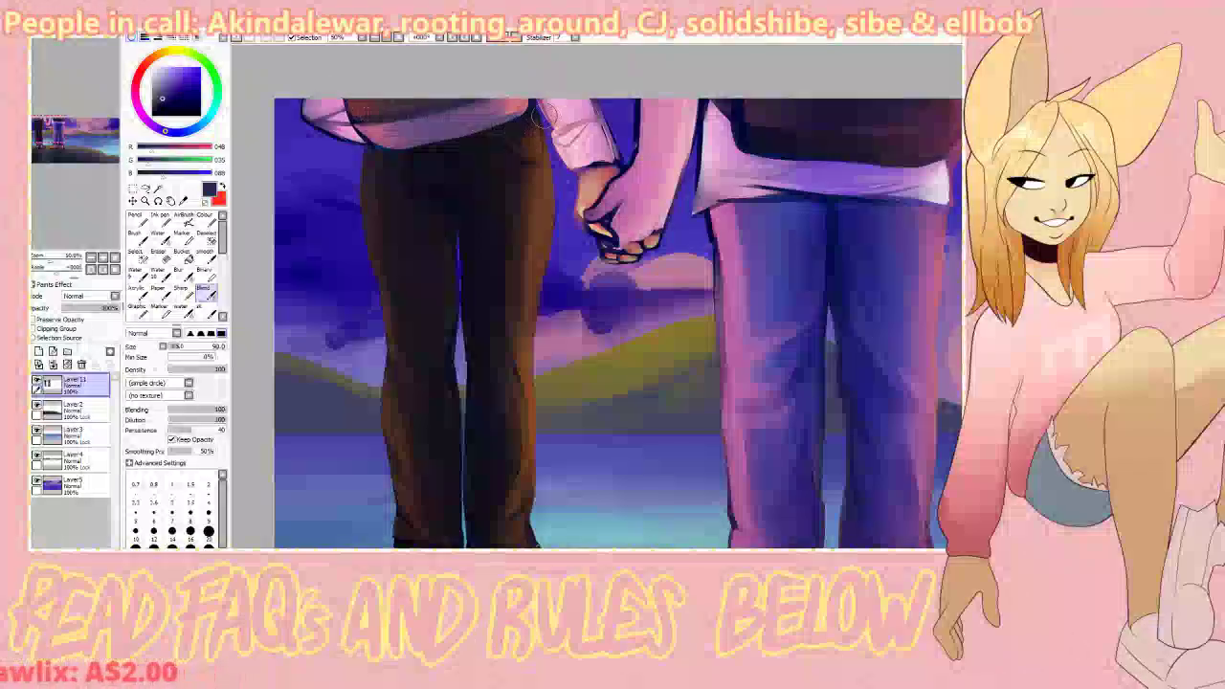
Step: Shade the left figure's sleeve edge beside the trousers with sampled mauve at brush size 30, and erase stray paint
key("n")
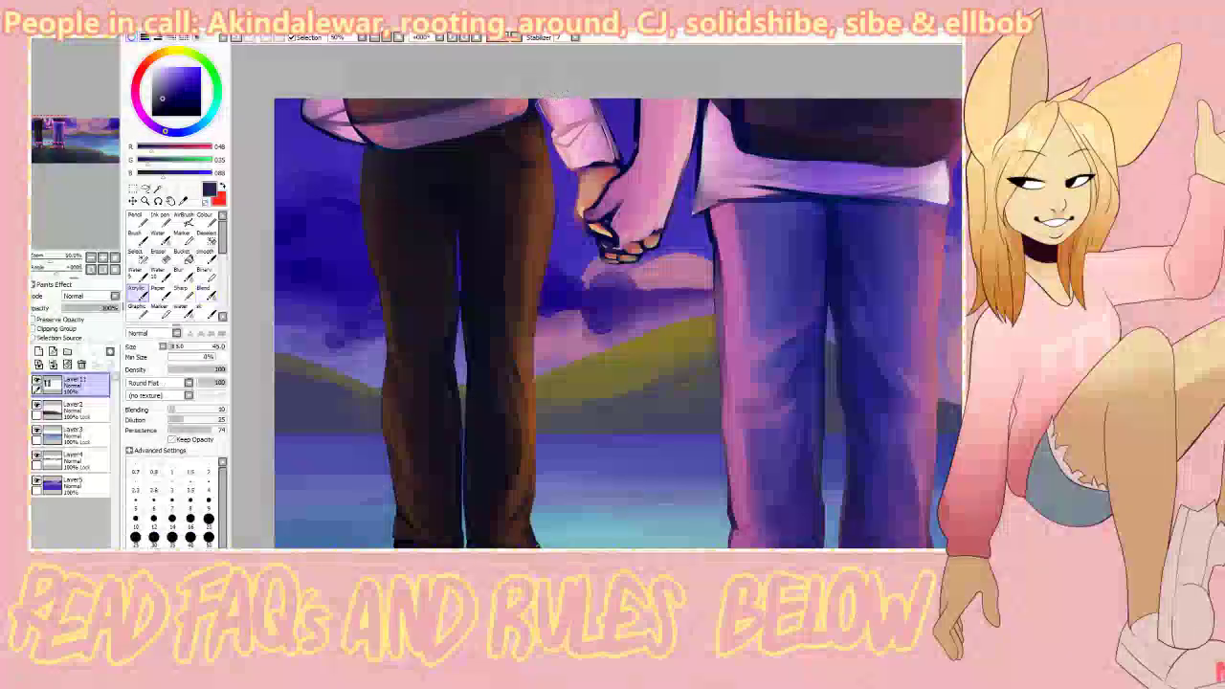
right_click(537, 106)
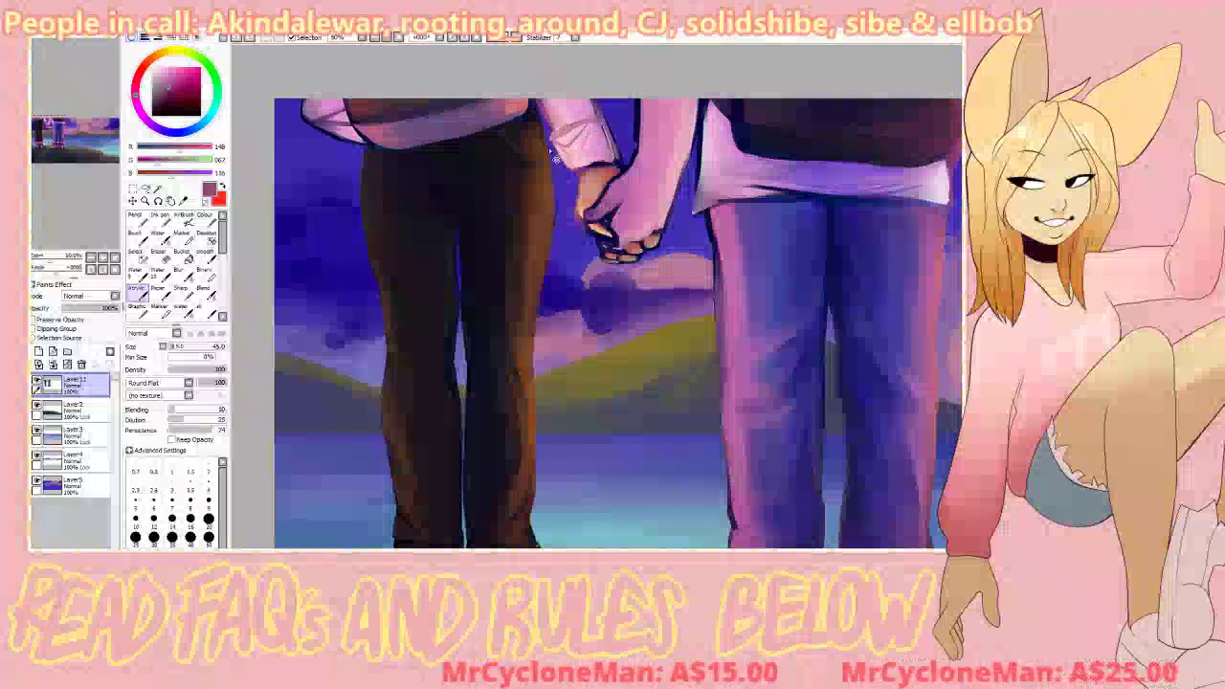
left_click_drag(171, 347, 173, 349)
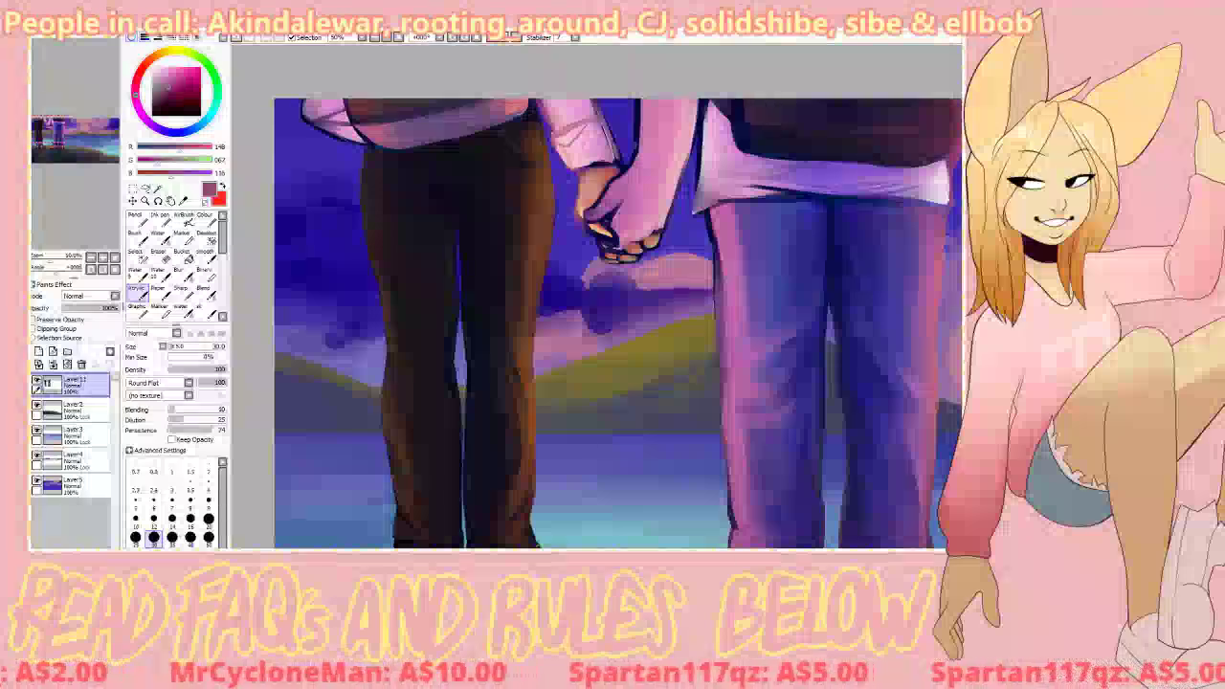
key("e")
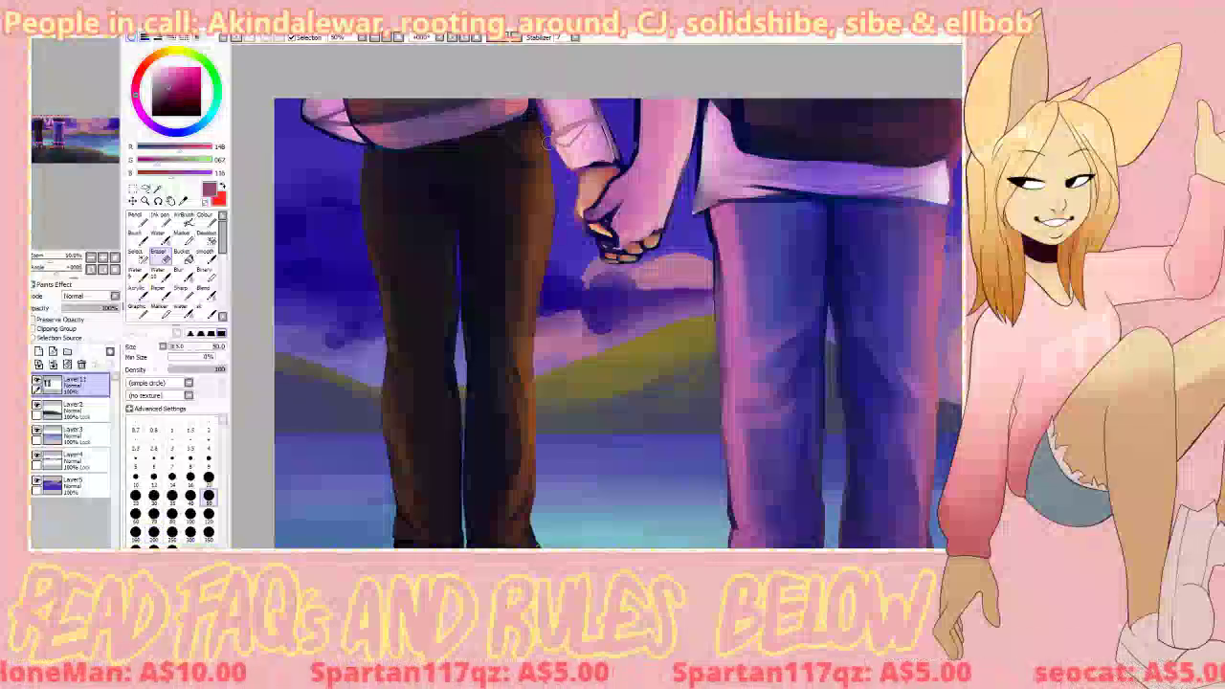
key("b")
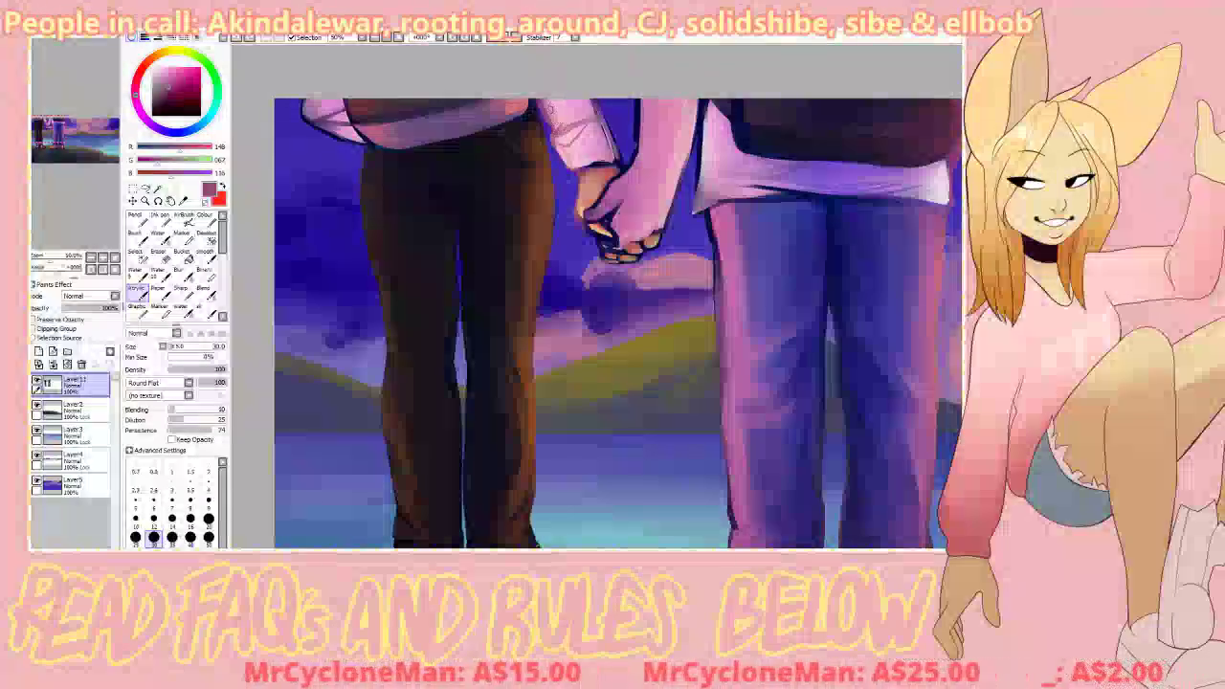
Step: Paint sampled light pink on the left figure's sleeve at brush size 20, check it in mirrored view, and blend it
right_click(635, 203)
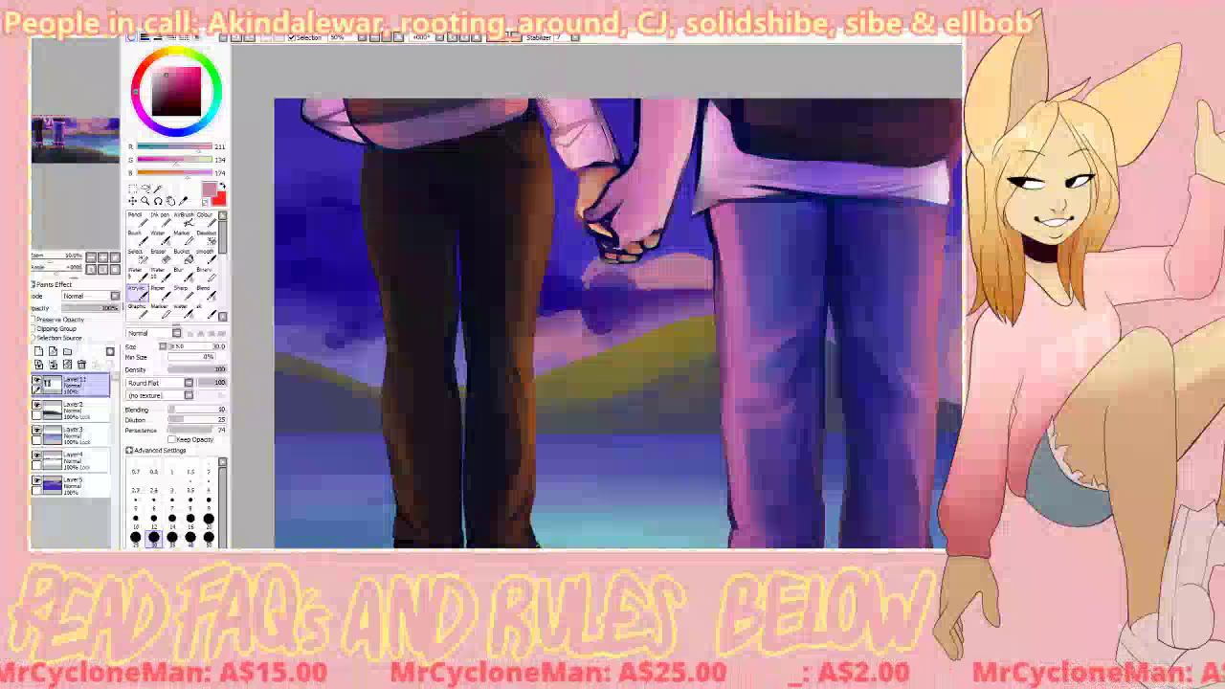
key("b")
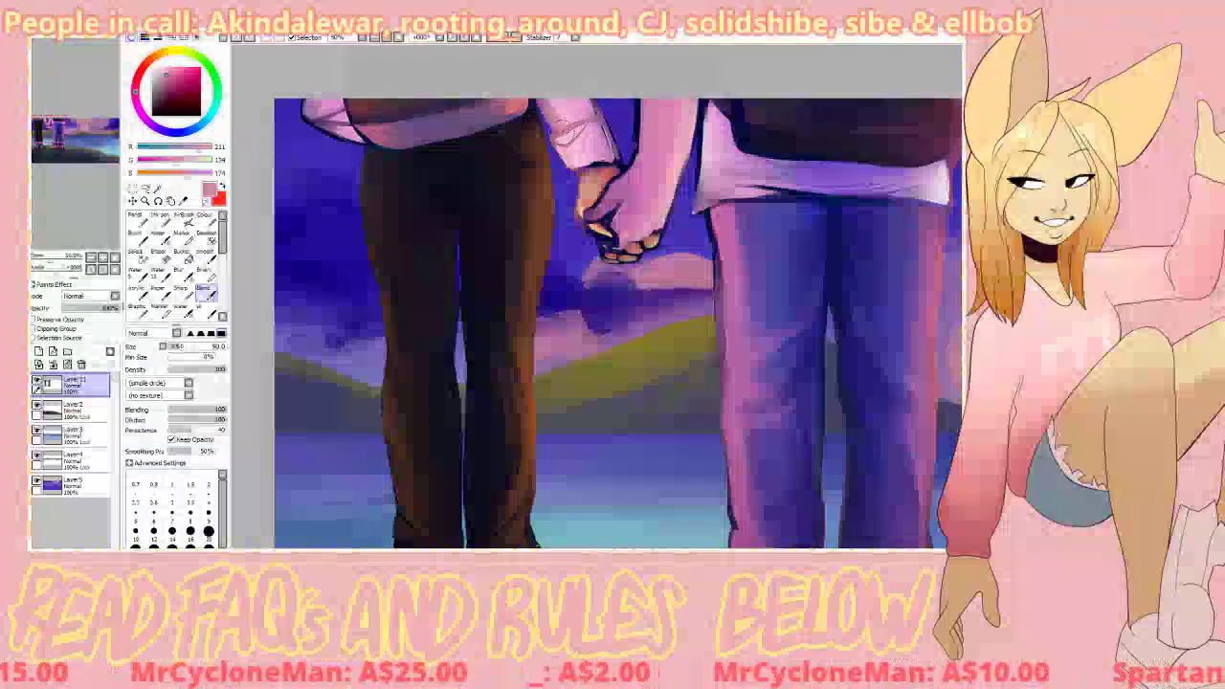
left_click(563, 110, "alt")
key("v")
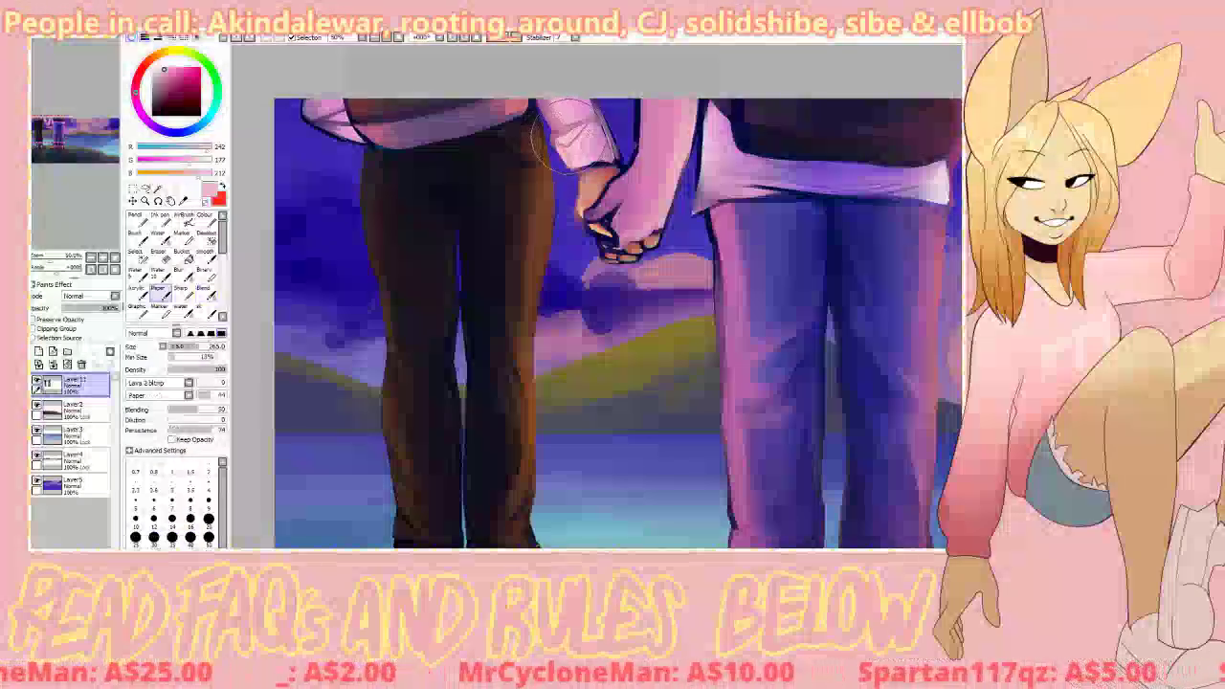
key("h")
left_click(138, 294)
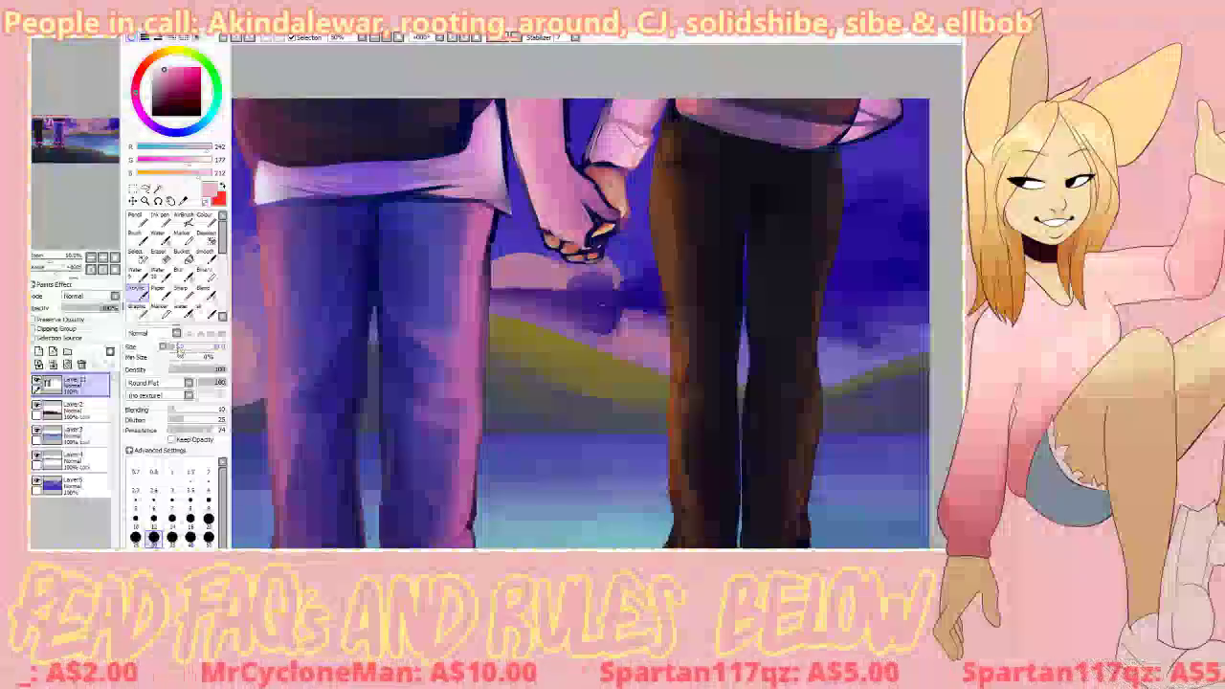
key("h")
left_click(209, 522)
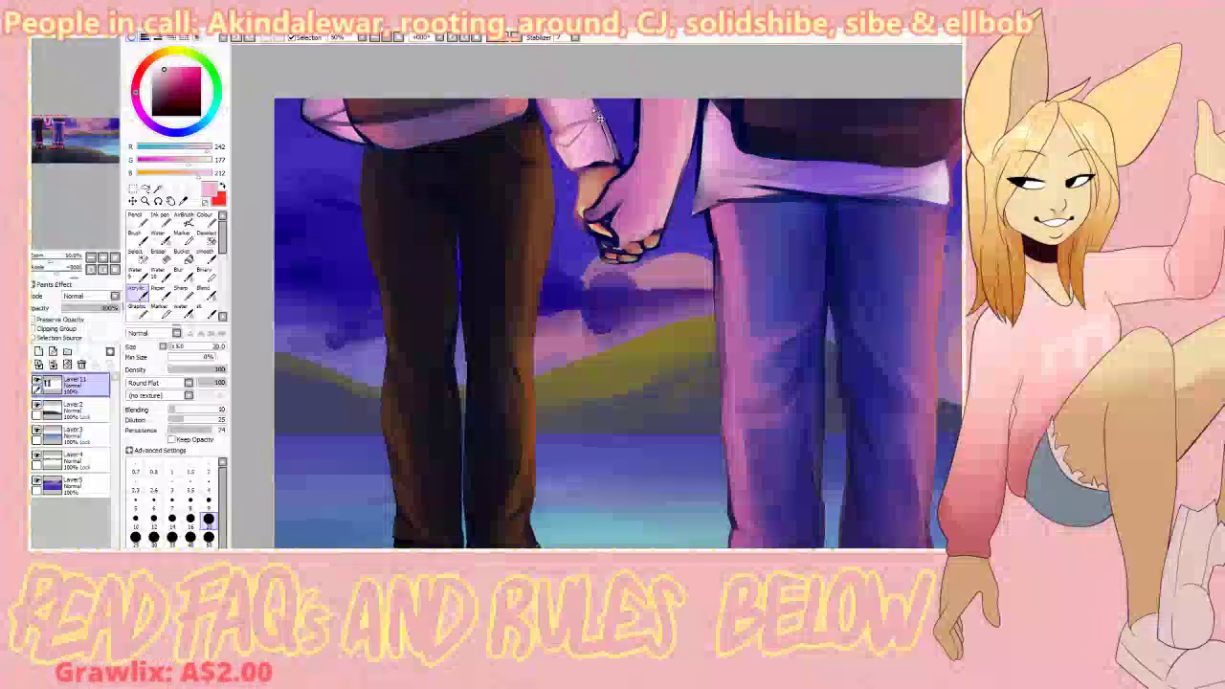
left_click(206, 293)
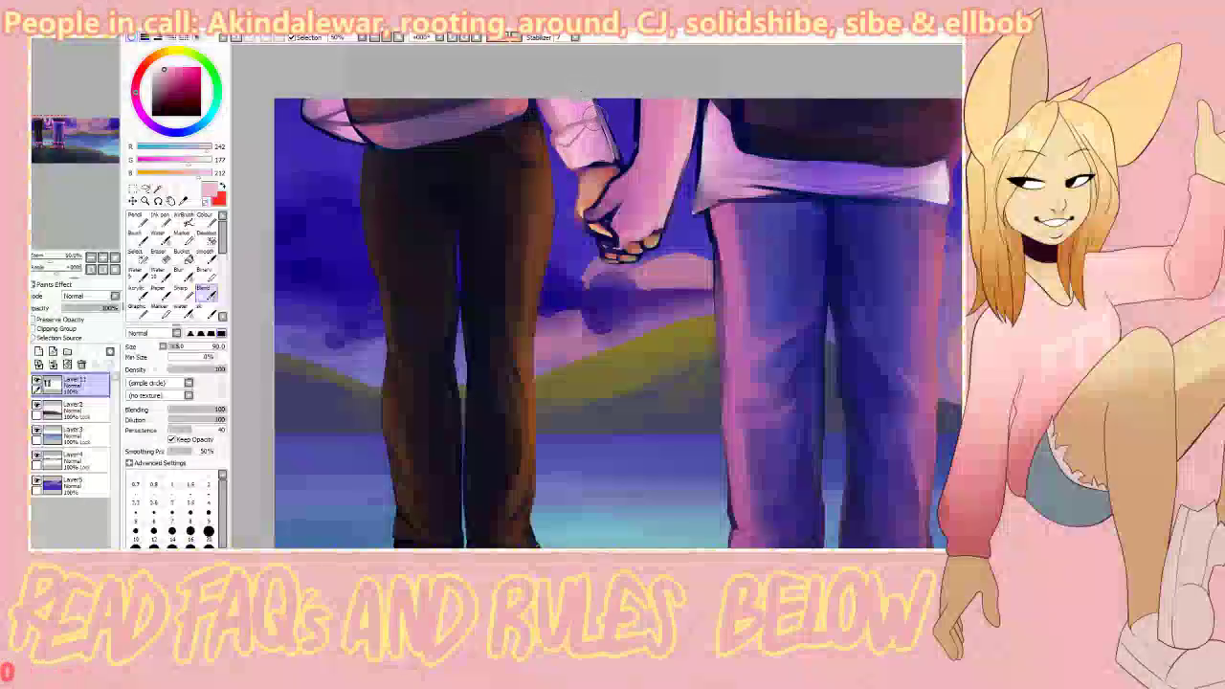
Step: Layer sampled medium and light pinks on the lower sleeve near the left figure's cuff, and blend them
right_click(586, 144)
left_click(138, 293)
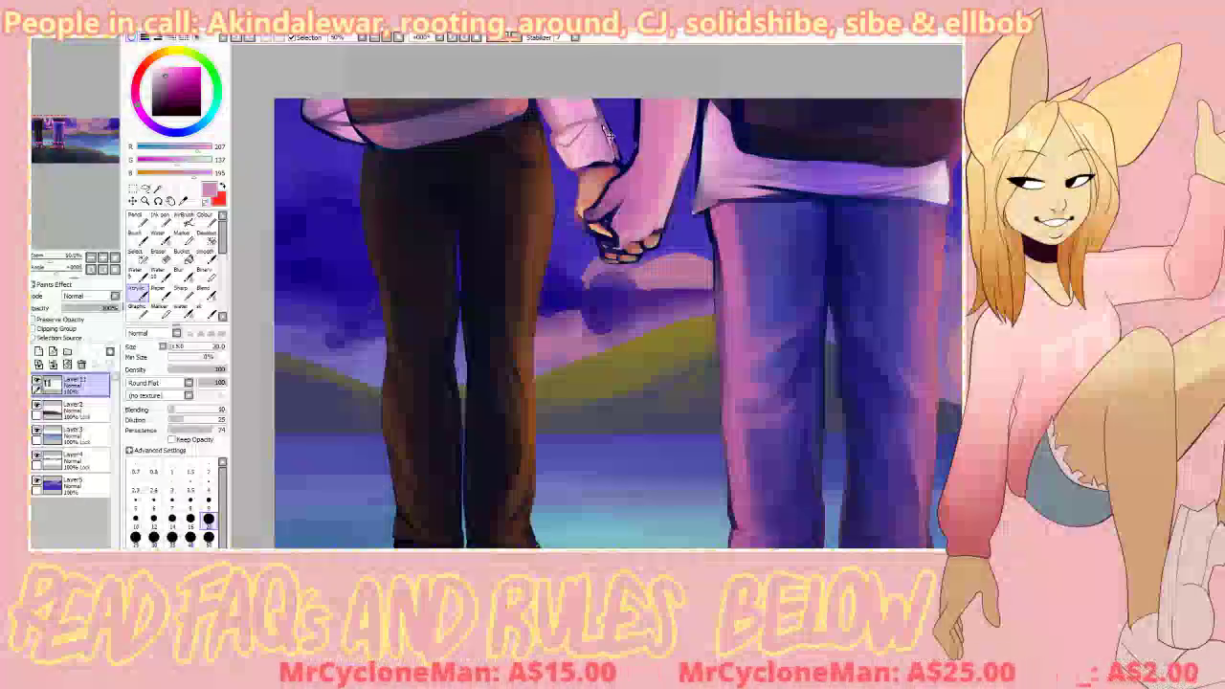
right_click(587, 146)
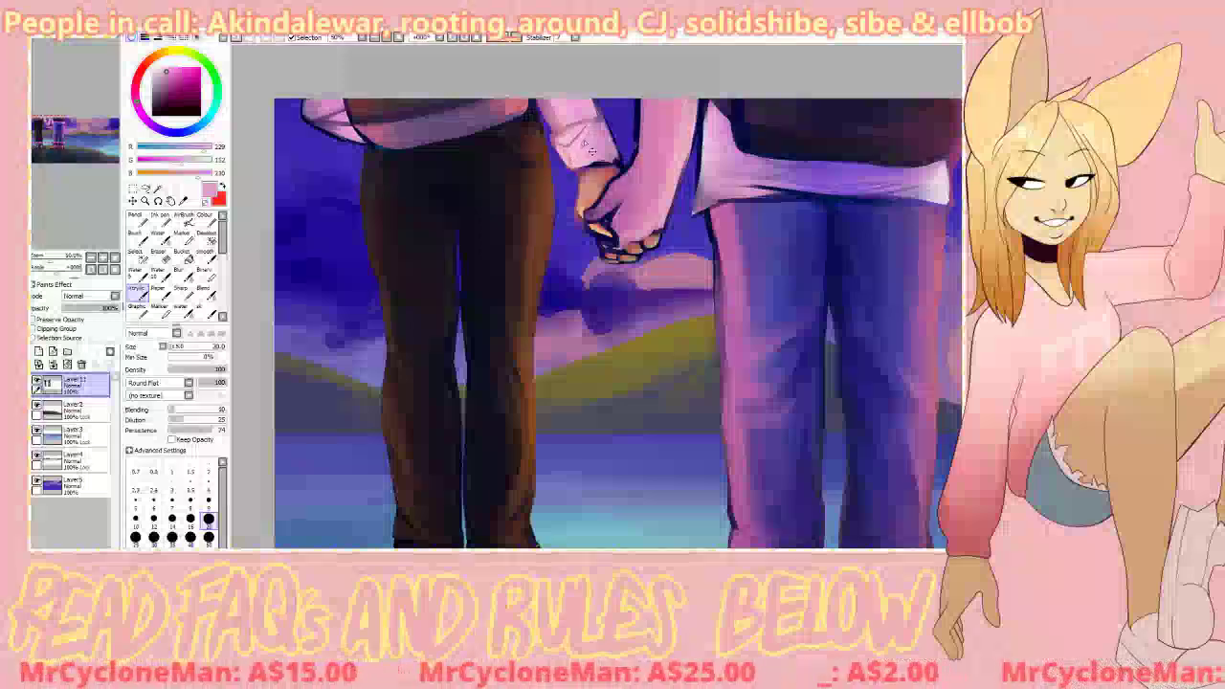
right_click(580, 149)
left_click(206, 293)
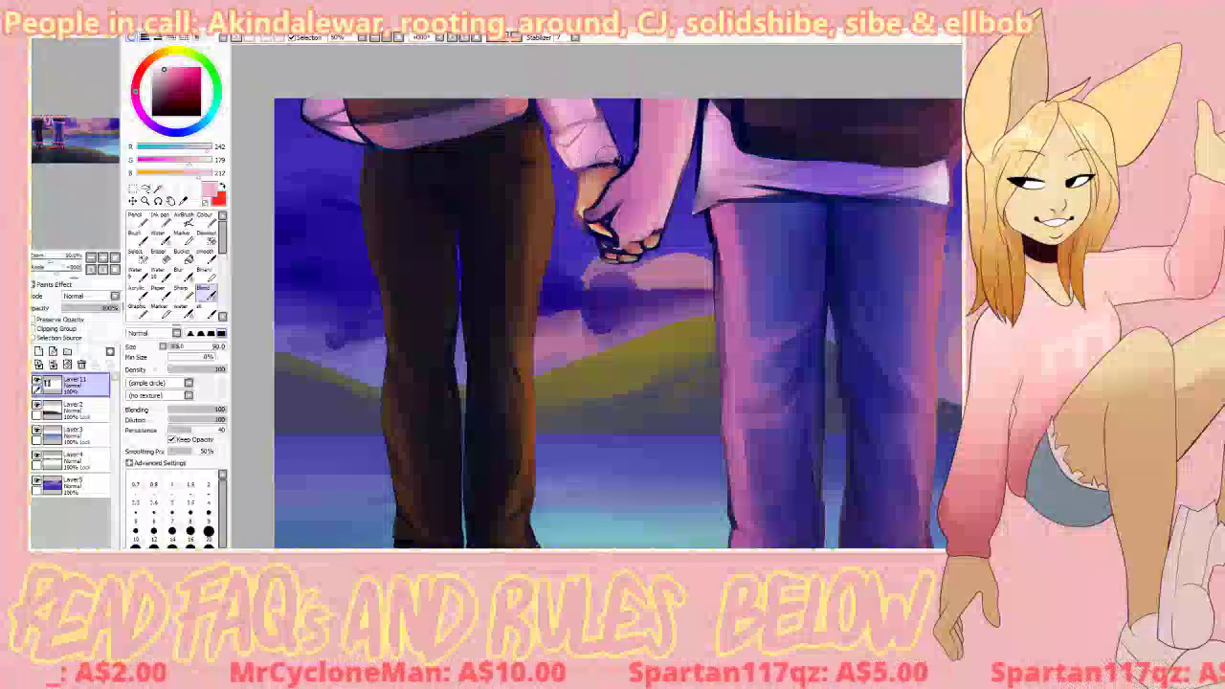
Step: Brighten the left figure's cuff with a sampled pale pink, and smooth the strokes into the sleeve
left_click(137, 292)
right_click(586, 161)
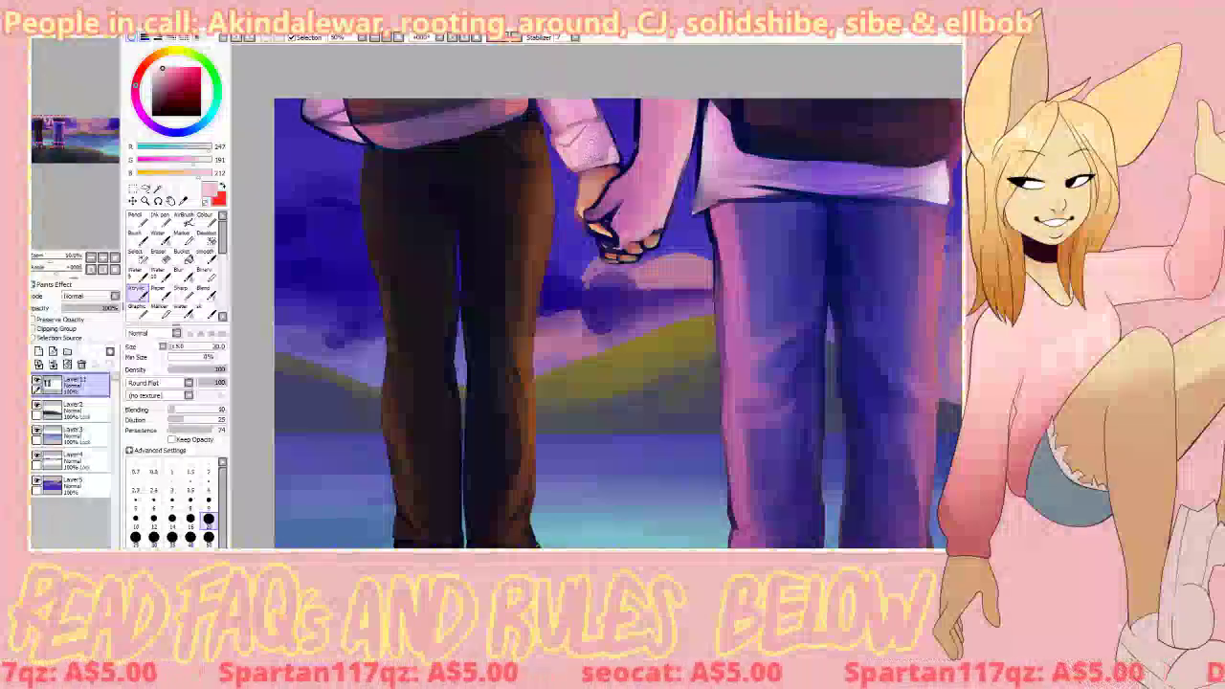
key("b")
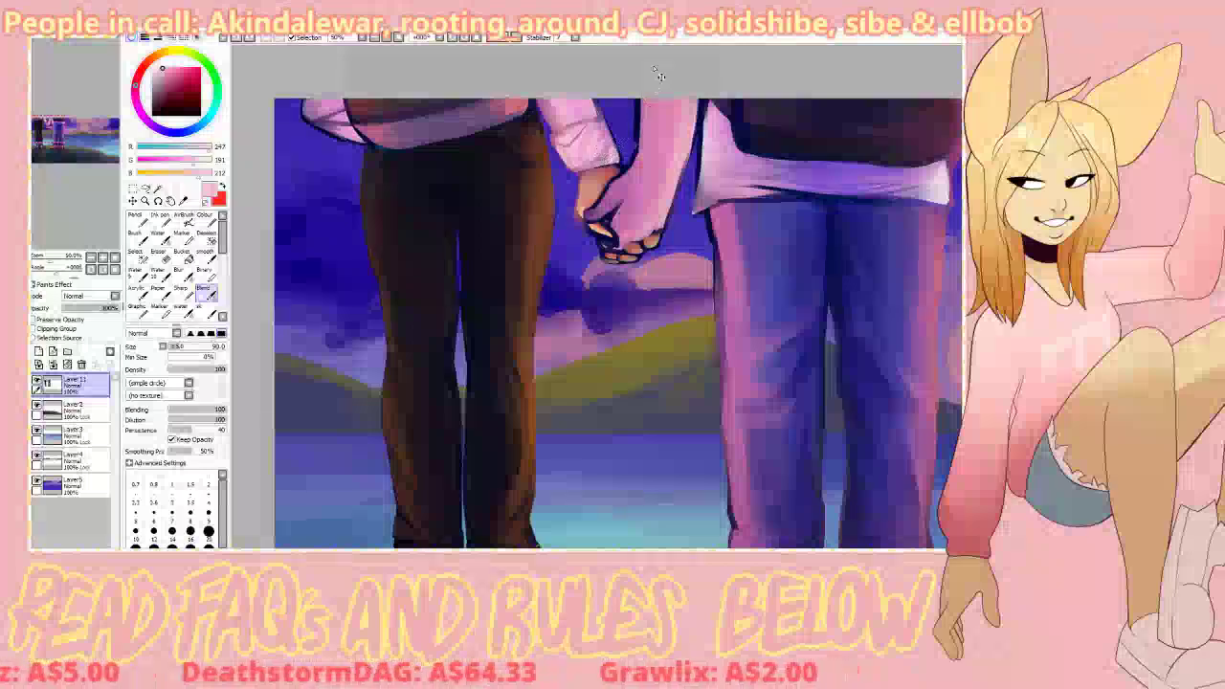
left_click(139, 293)
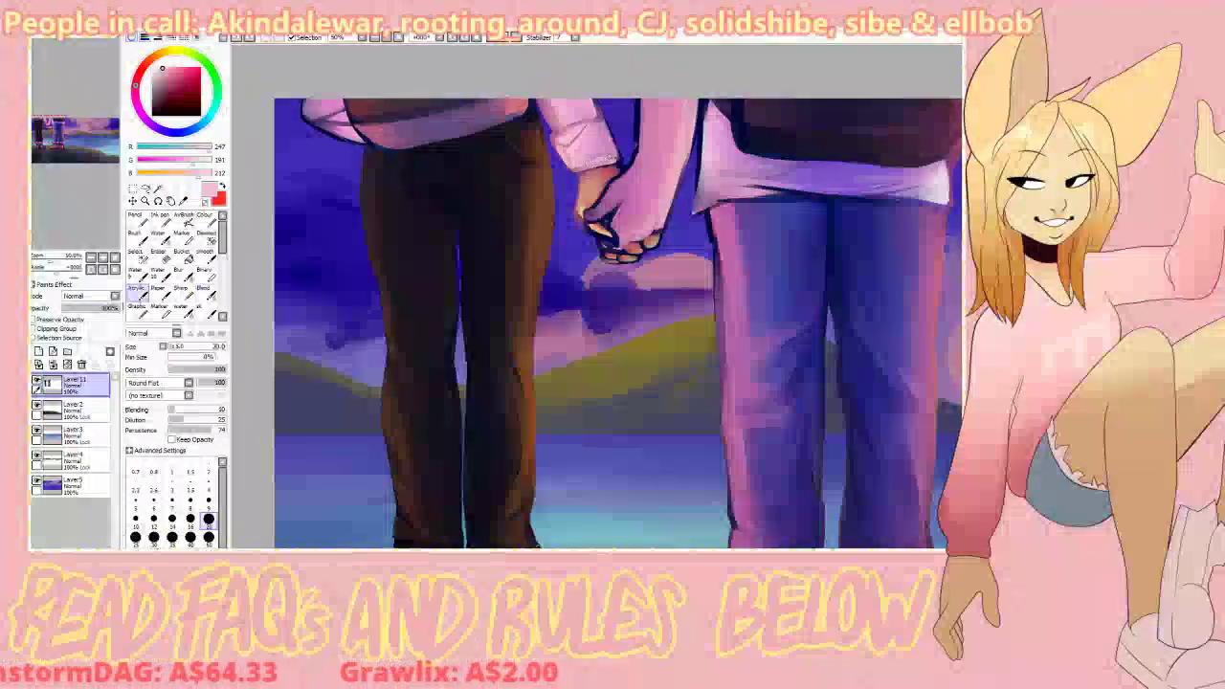
left_click(206, 293)
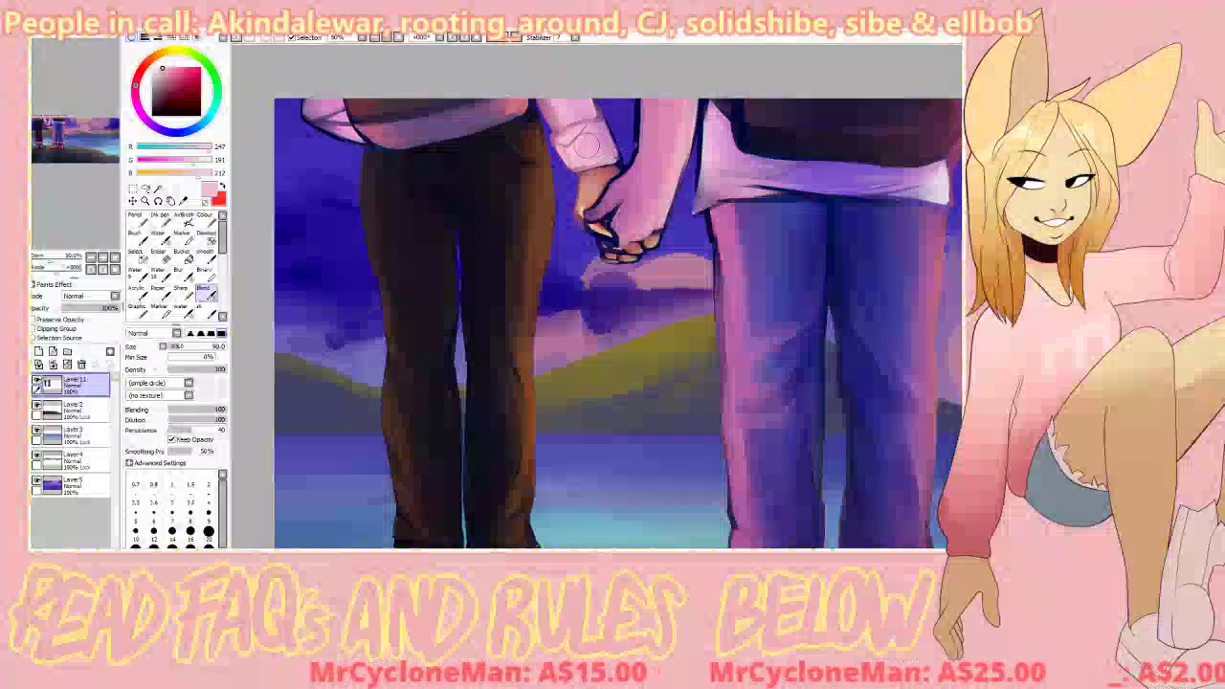
Step: Add fold shadows to the left figure's sleeve in mauve sampled from the clasped hands, and blend them down the forearm
left_click(138, 293)
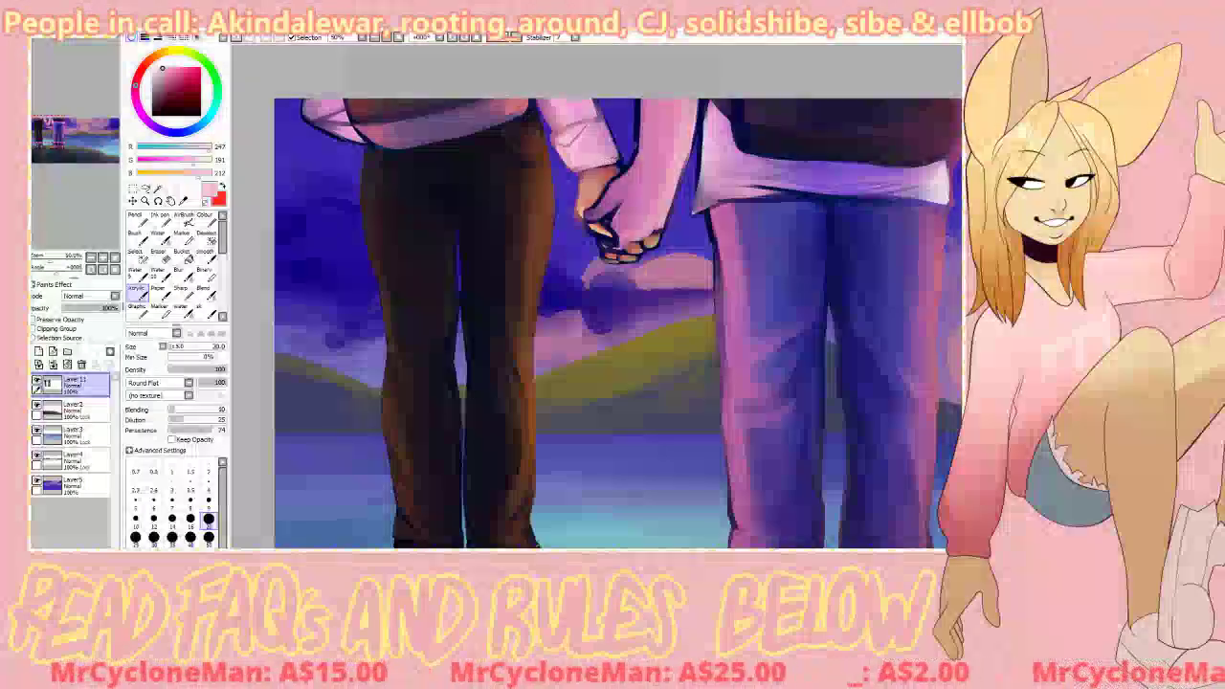
right_click(627, 203)
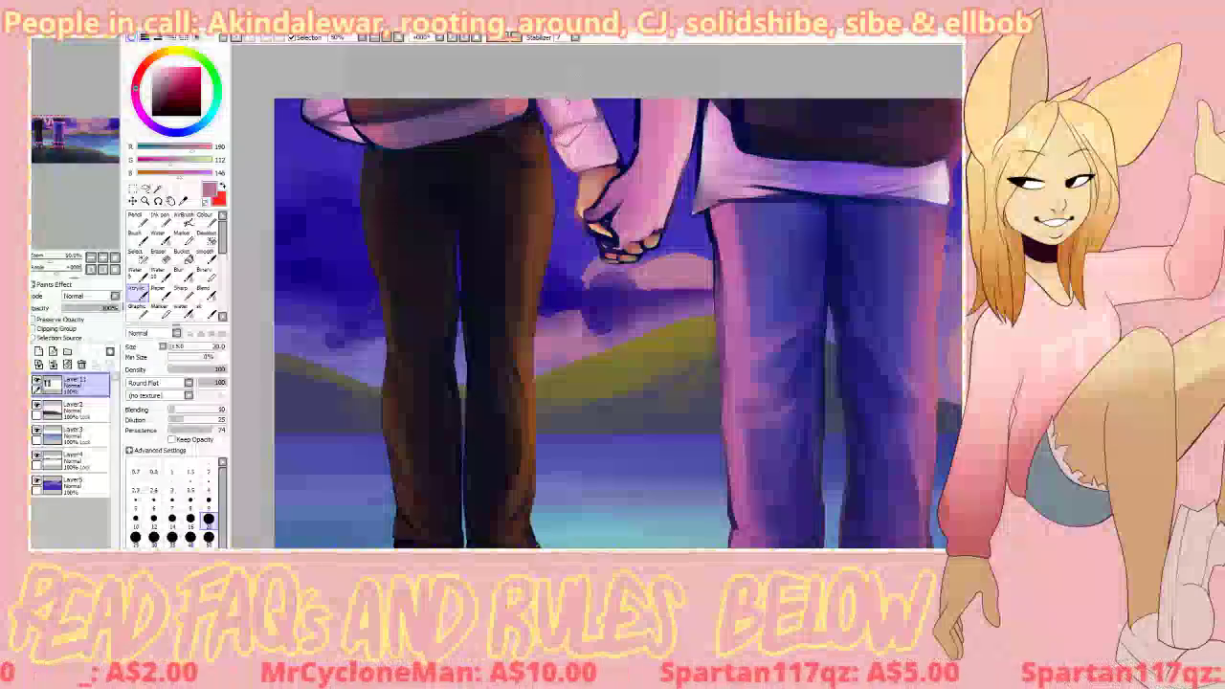
key("e")
key("b")
left_click_drag(572, 103, 569, 130)
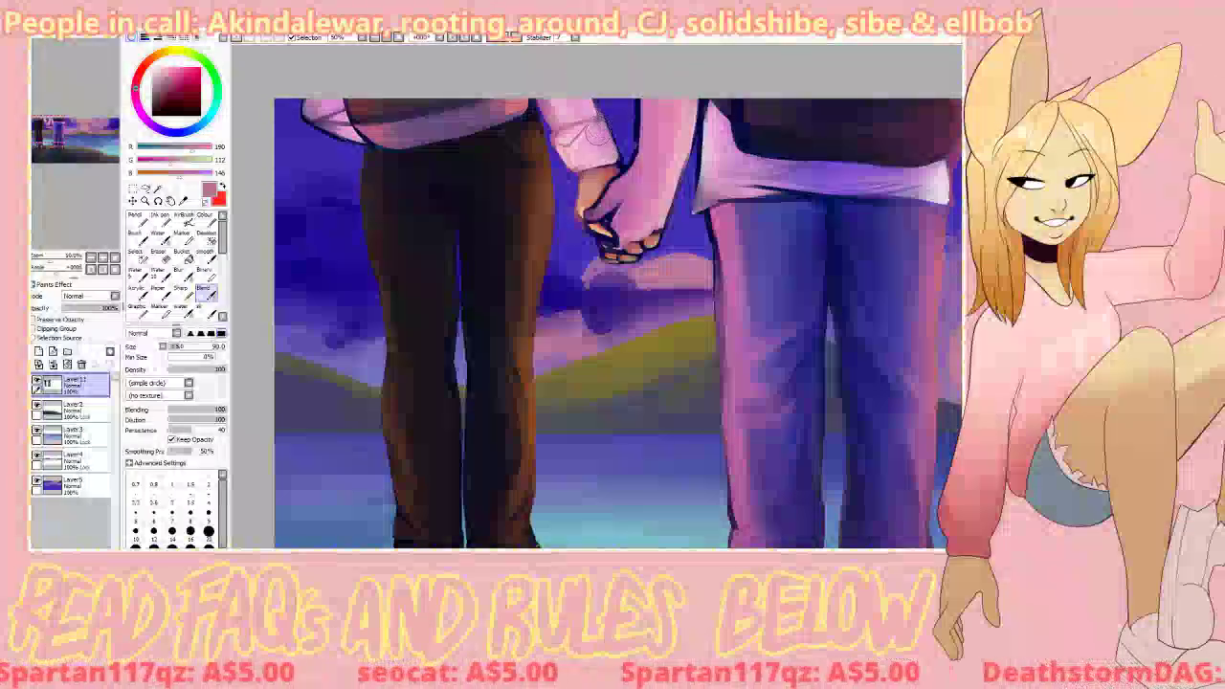
Step: Define the left figure's cuff edge with darker mauve sampled from the right figure's jeans, erase the excess, and blend
left_click(138, 293)
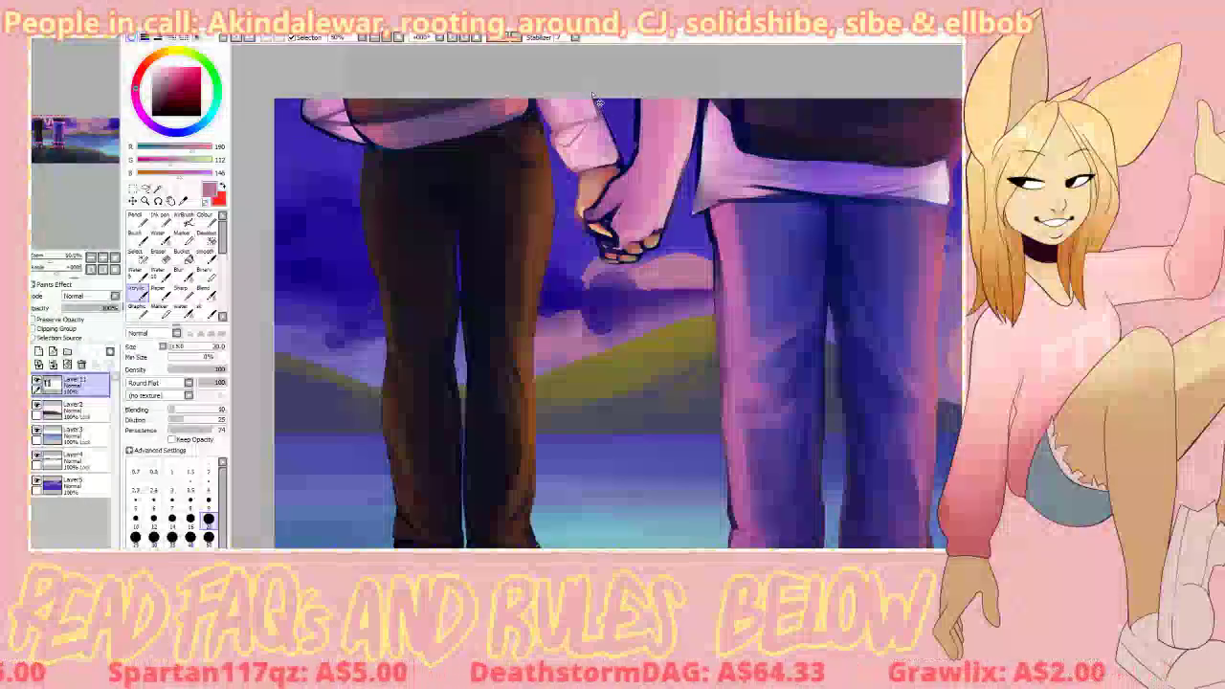
right_click(937, 298)
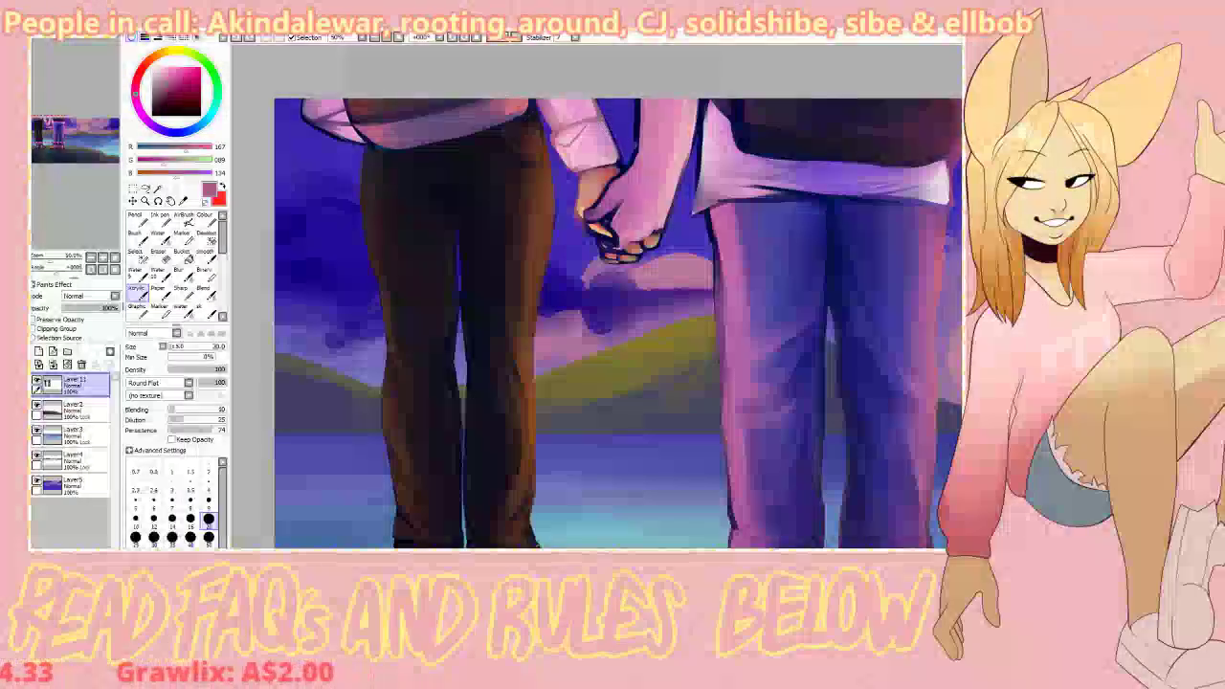
left_click_drag(561, 143, 576, 154)
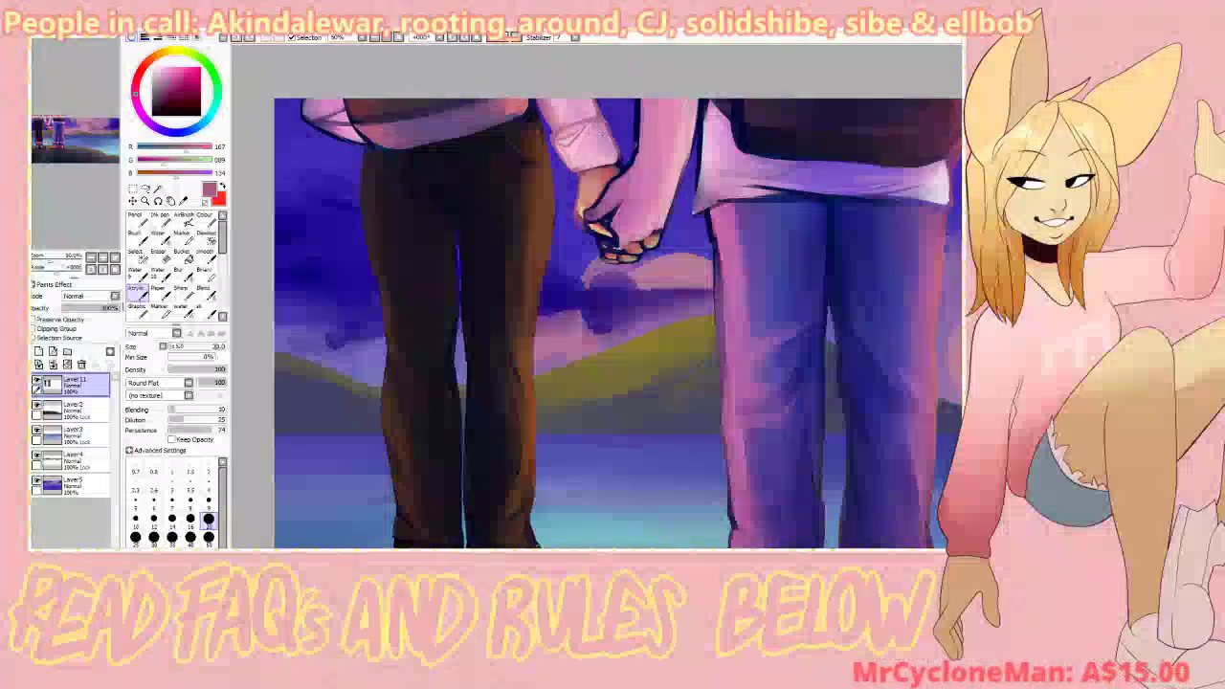
key("e")
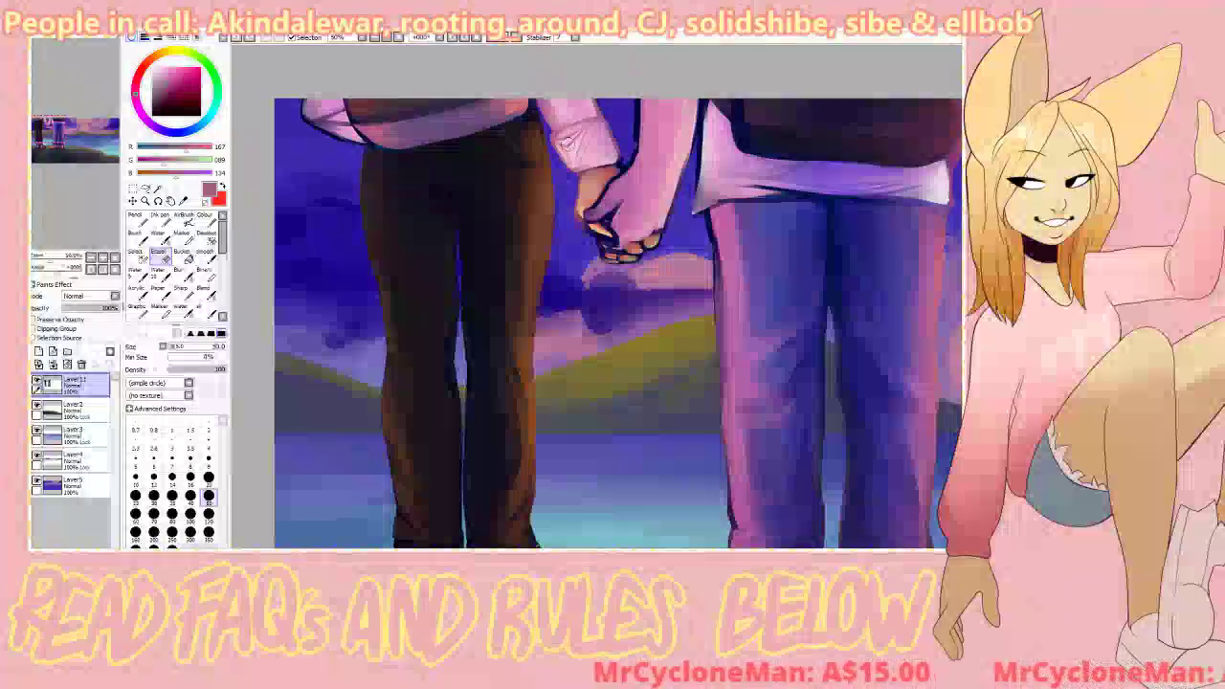
key("b")
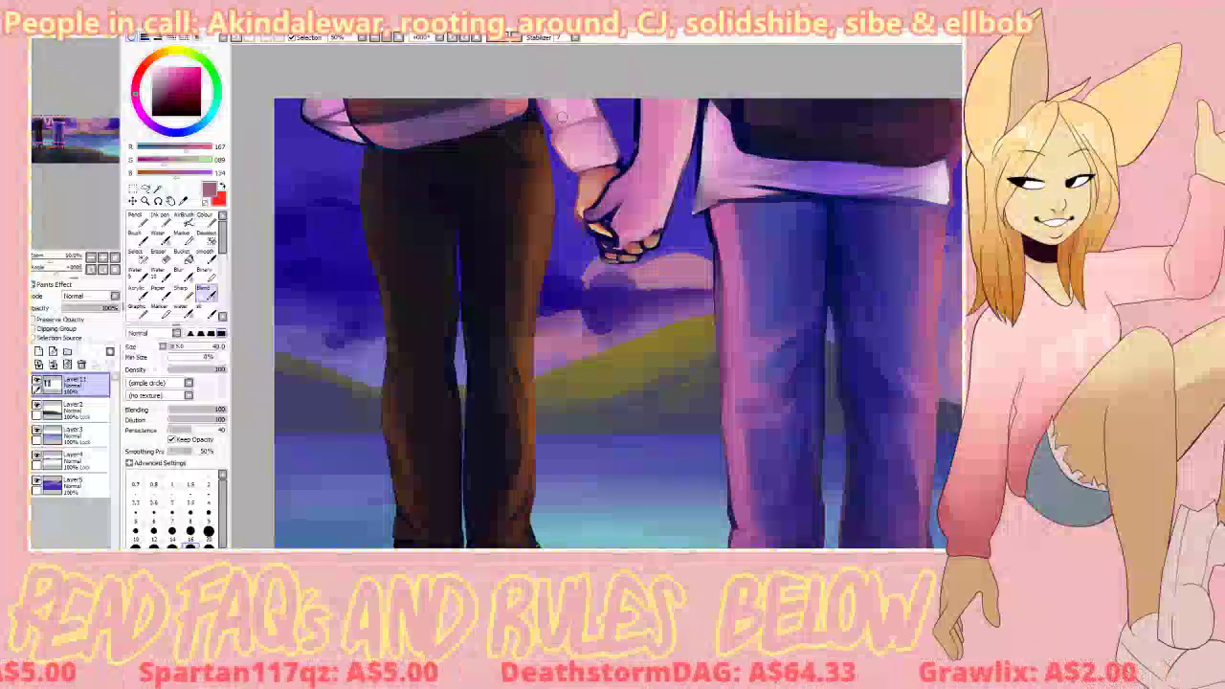
Step: Highlight the left figure's cuff with a very pale pink (RGB 255, 223, 234), and blend it into the sleeve
key("v")
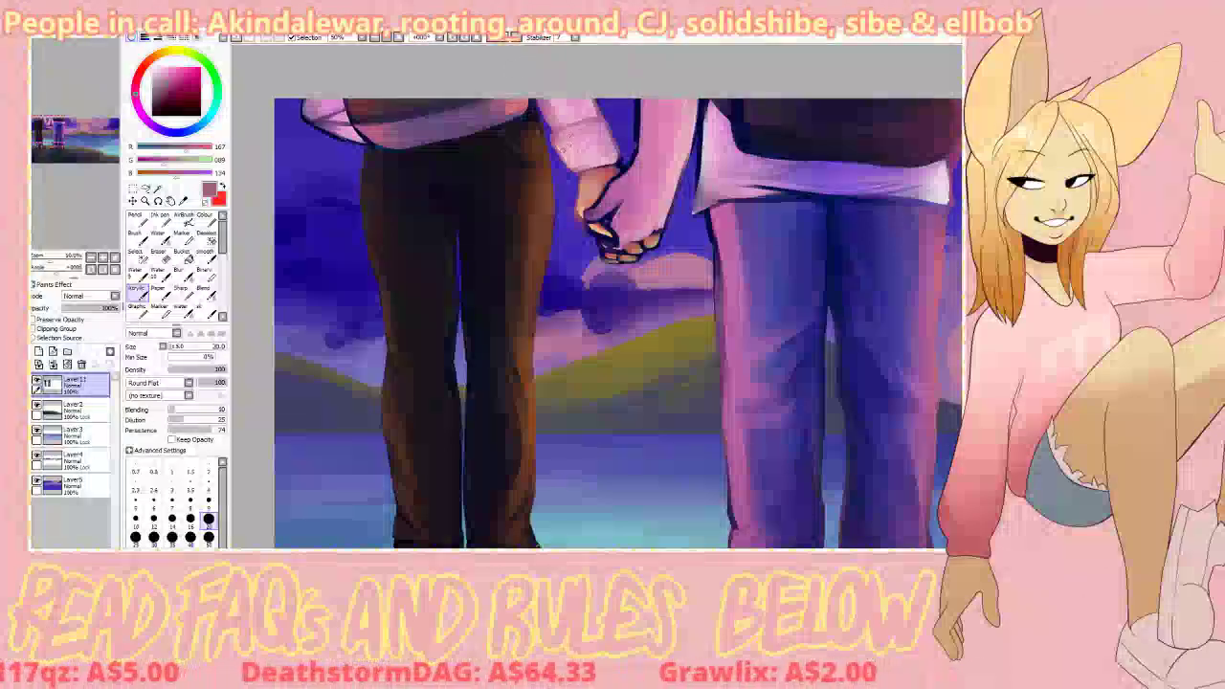
right_click(656, 164)
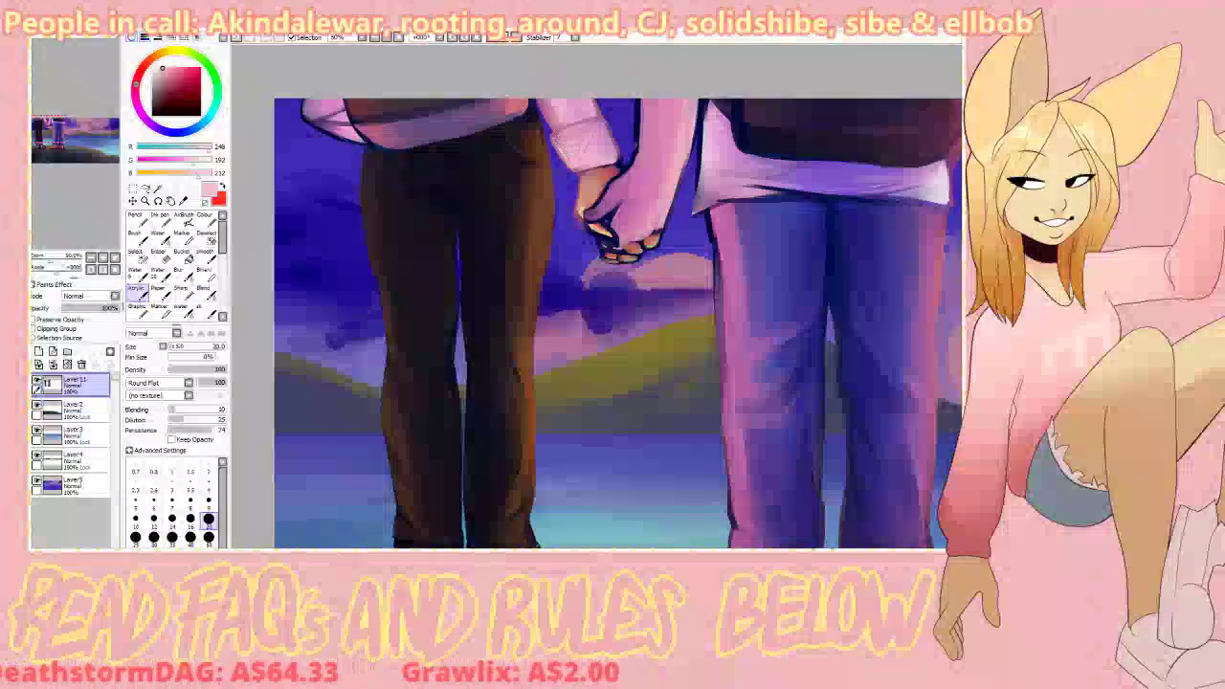
left_click(157, 67)
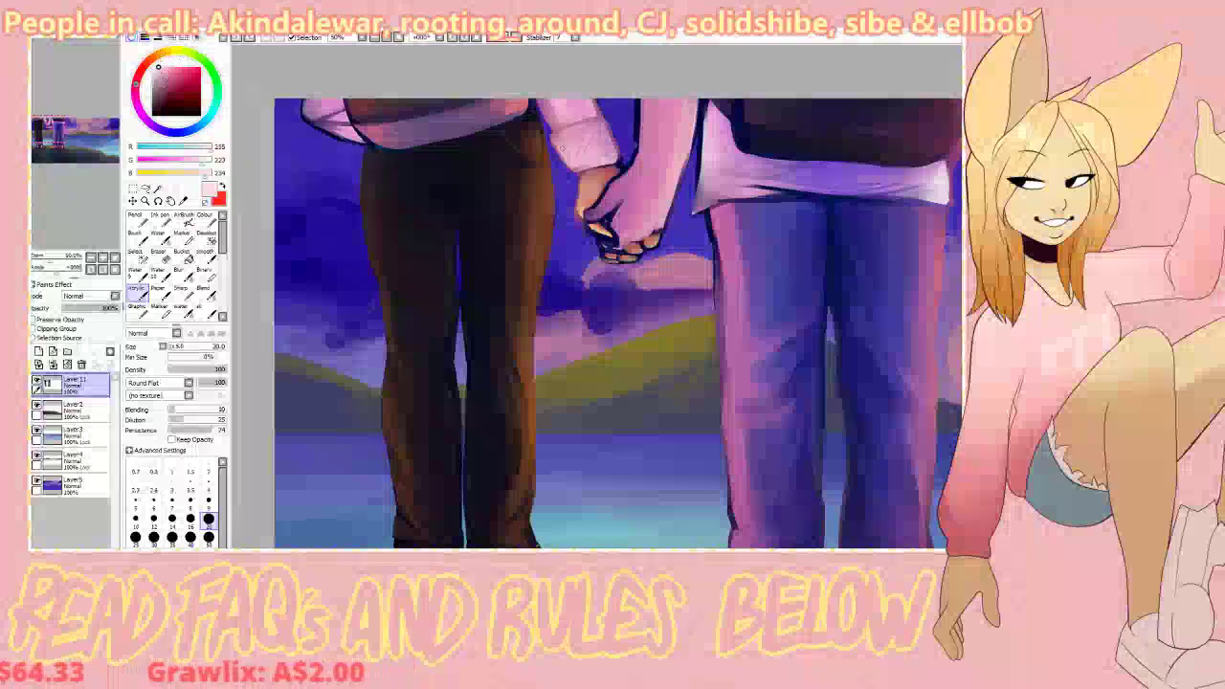
mouse_move(563, 144)
left_mouse_down()
mouse_move(568, 161)
mouse_move(590, 160)
mouse_move(582, 166)
mouse_move(614, 145)
left_mouse_up()
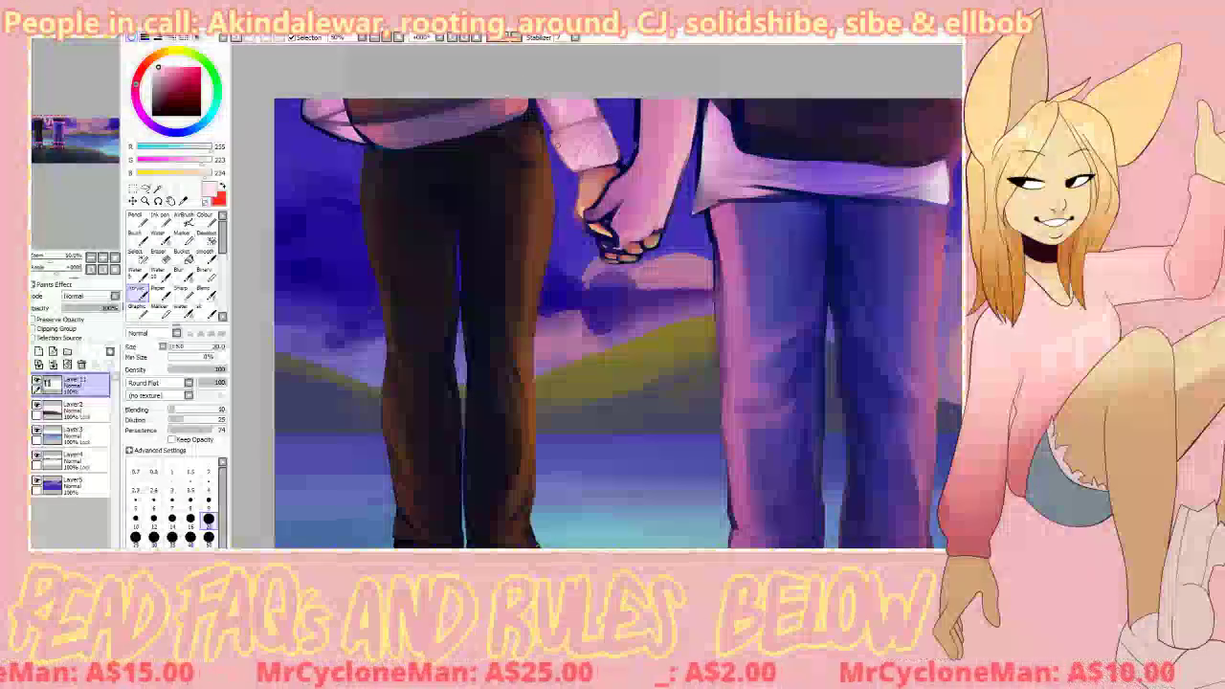
left_click(206, 292)
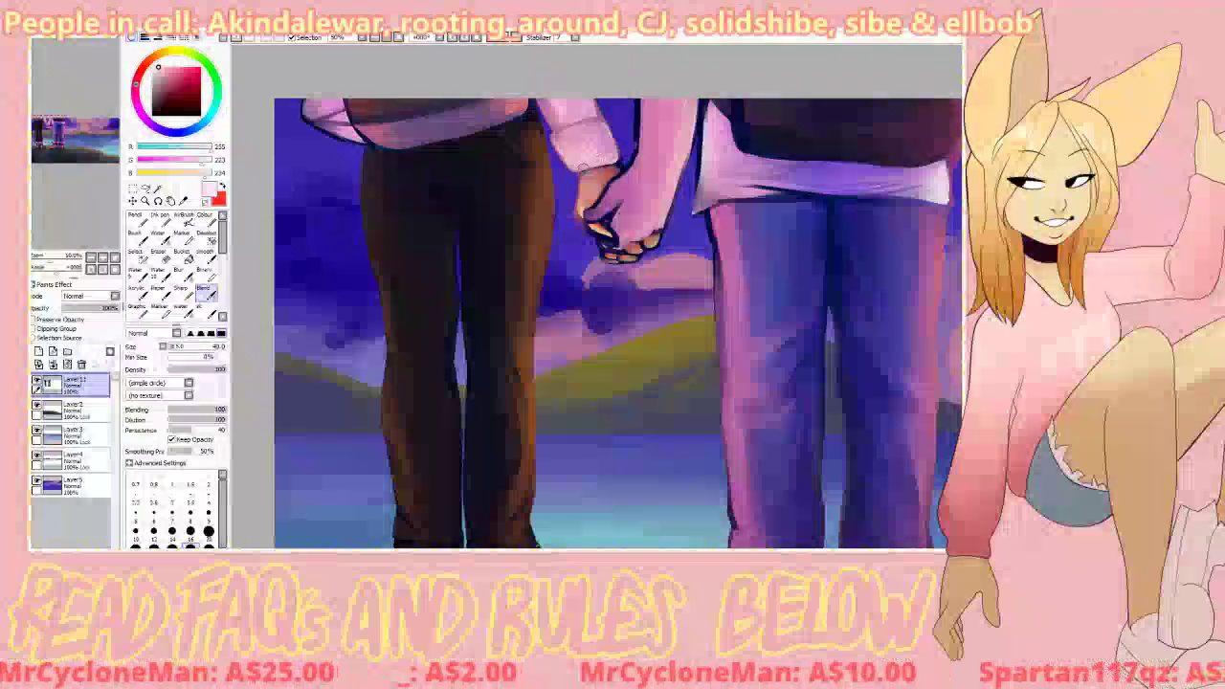
Step: Shade the left figure's sleeve above the cuff with acrylic strokes in mauve (RGB 204, 135, 193) sampled from the clasped hands
left_click(138, 293)
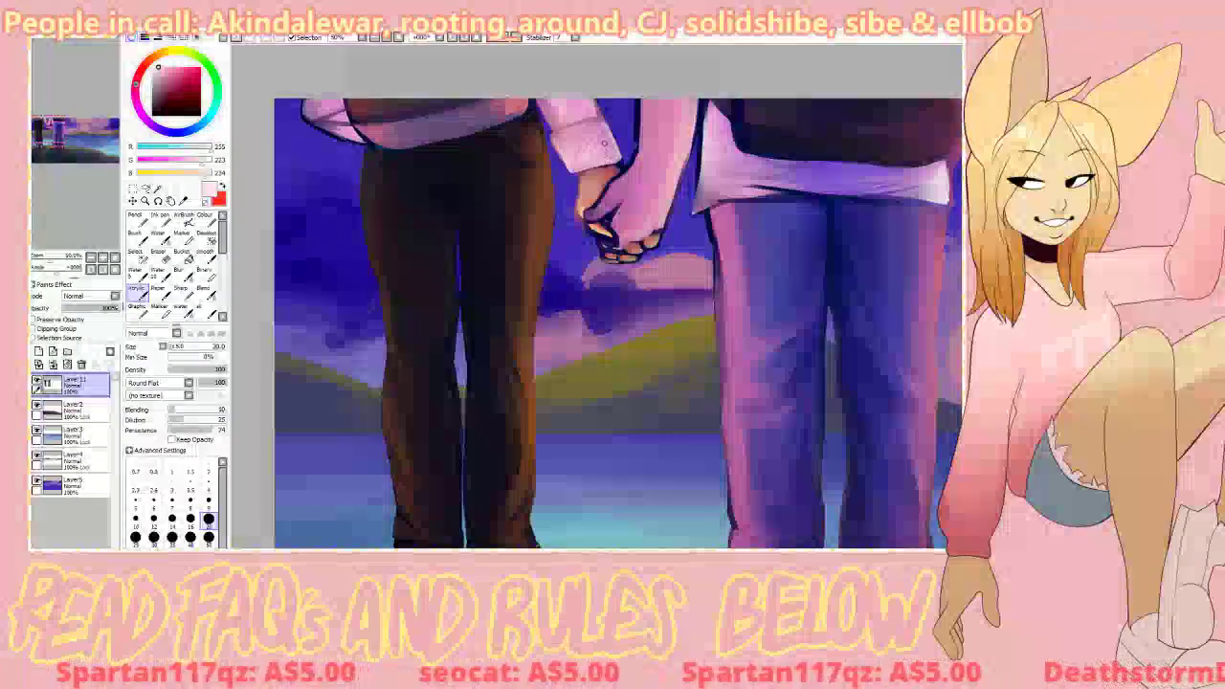
right_click(645, 202)
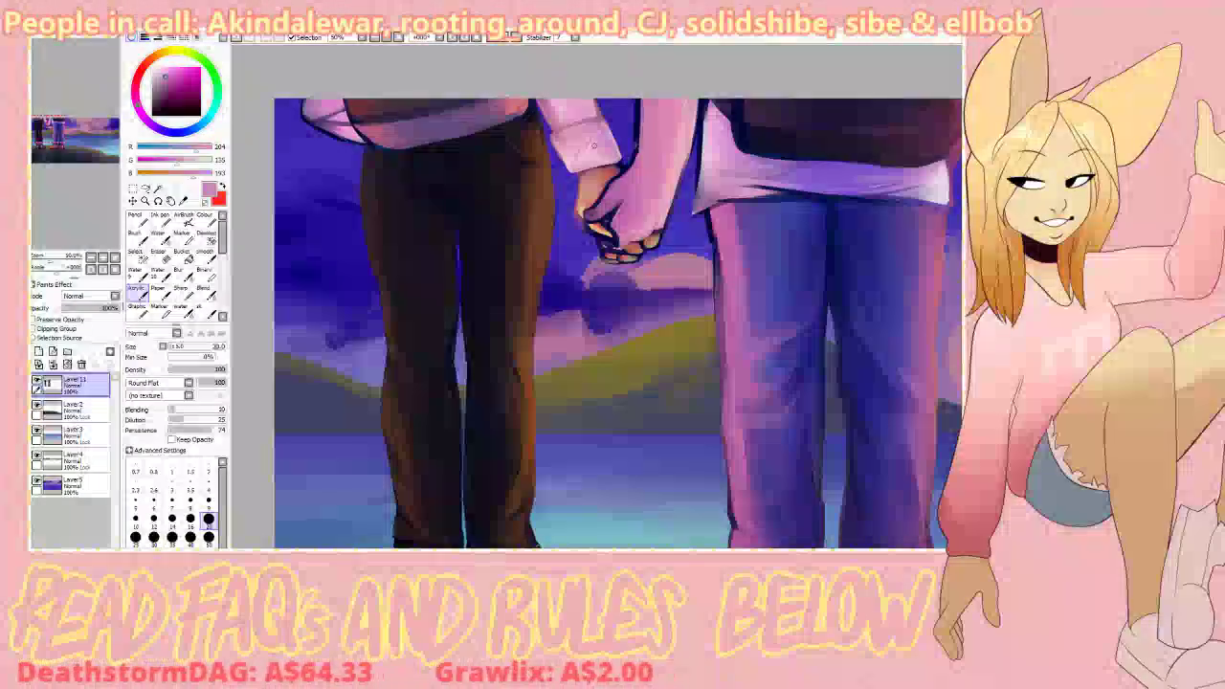
left_click_drag(568, 143, 572, 119)
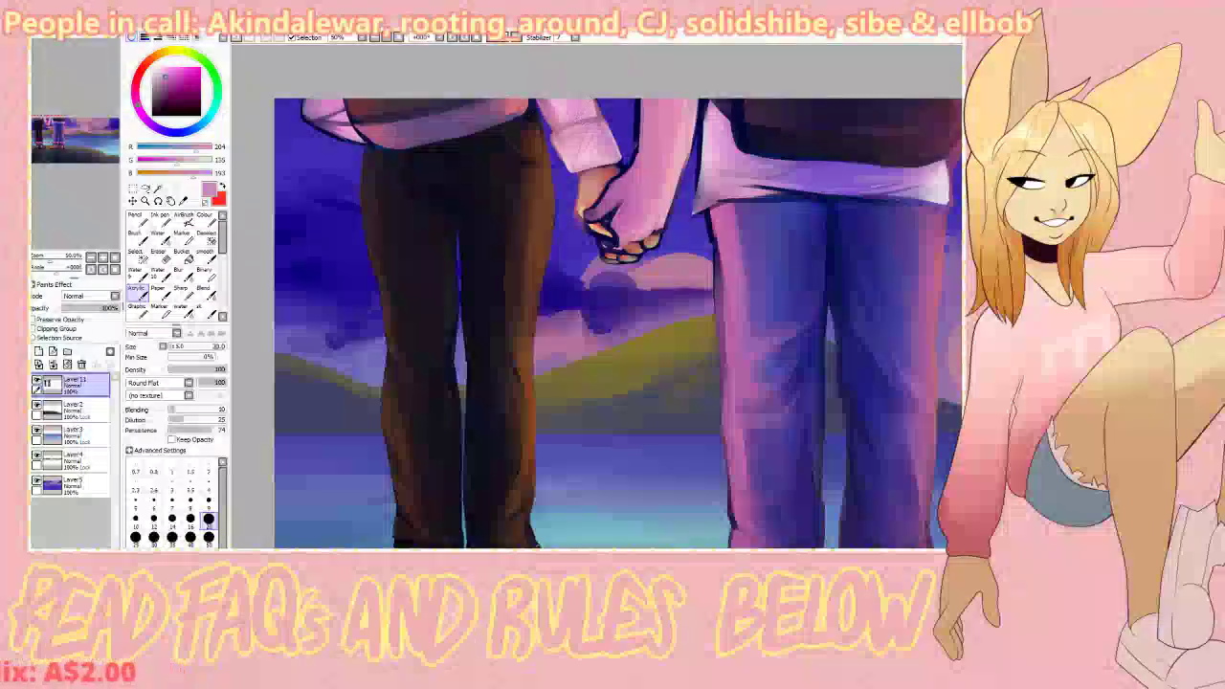
Step: Rework the left figure's cuff with pink (RGB 228, 163, 194) sampled from the sleeve, using an acrylic brush size of 90
key("bracketright")
key("bracketright")
key("bracketright")
key("bracketright")
key("bracketright")
key("bracketright")
key("bracketright")
key("bracketright")
key("bracketright")
right_click(569, 139)
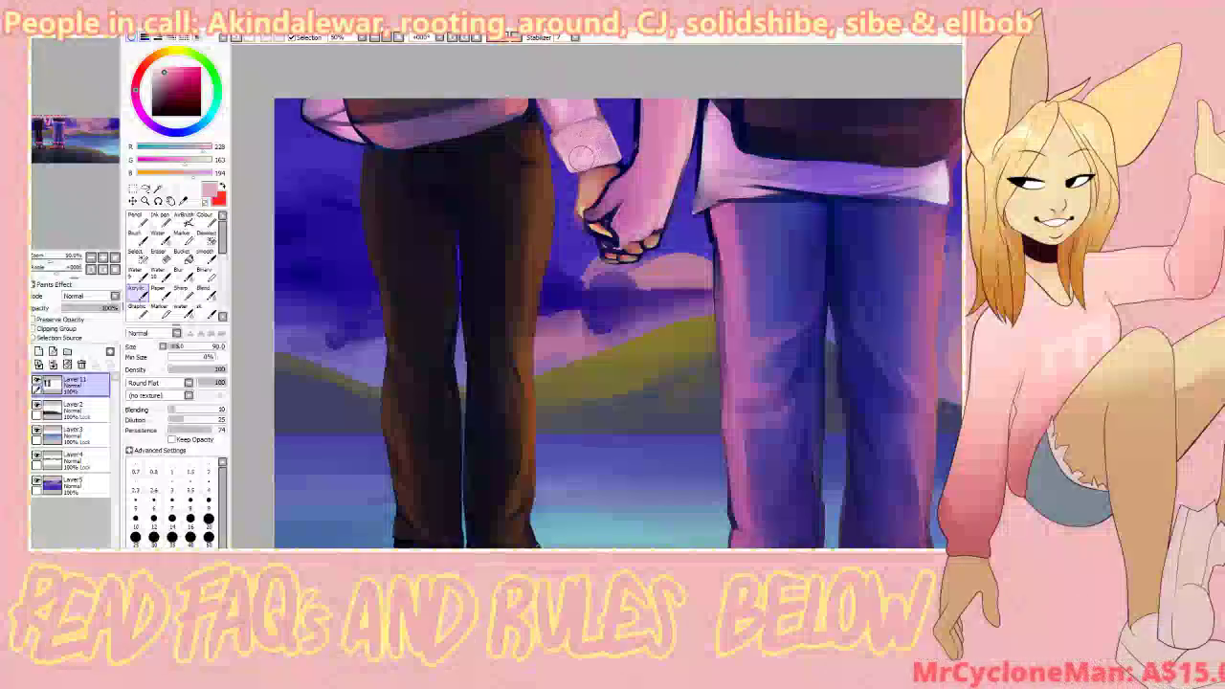
right_click(591, 152)
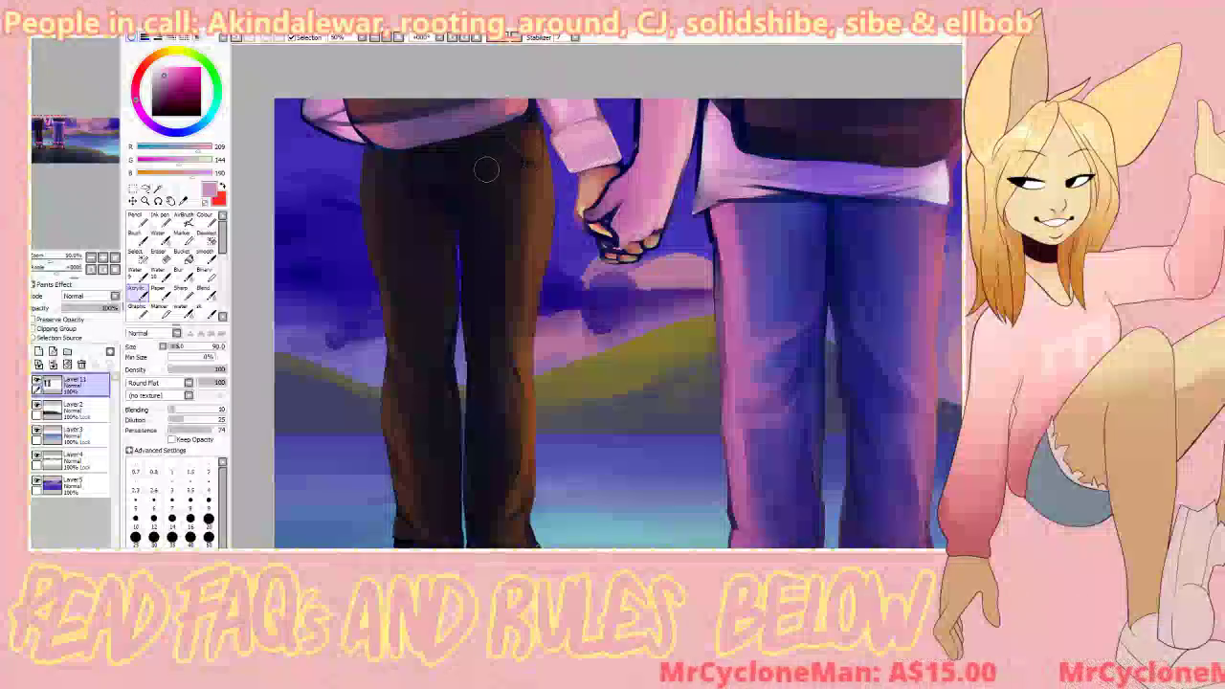
Step: Lighten the left figure's cuff with pale pink (RGB 249, 208, 225) at brush size 25
left_click(583, 141, "alt")
left_click(162, 69)
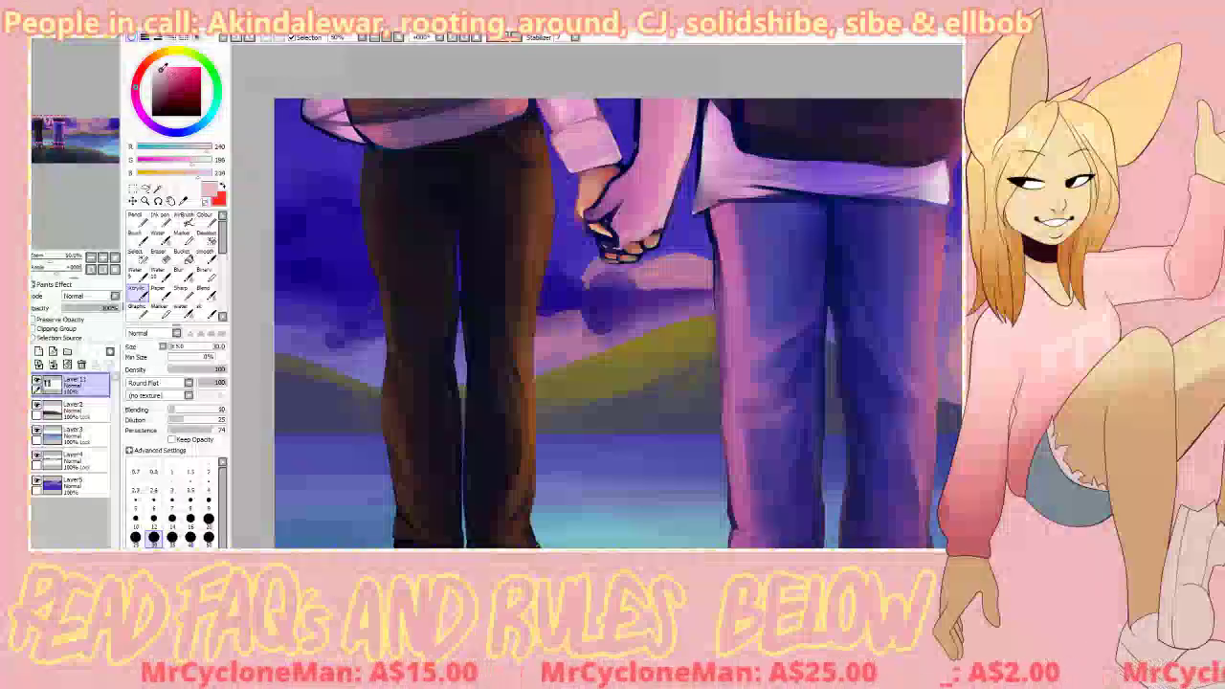
left_click(172, 349)
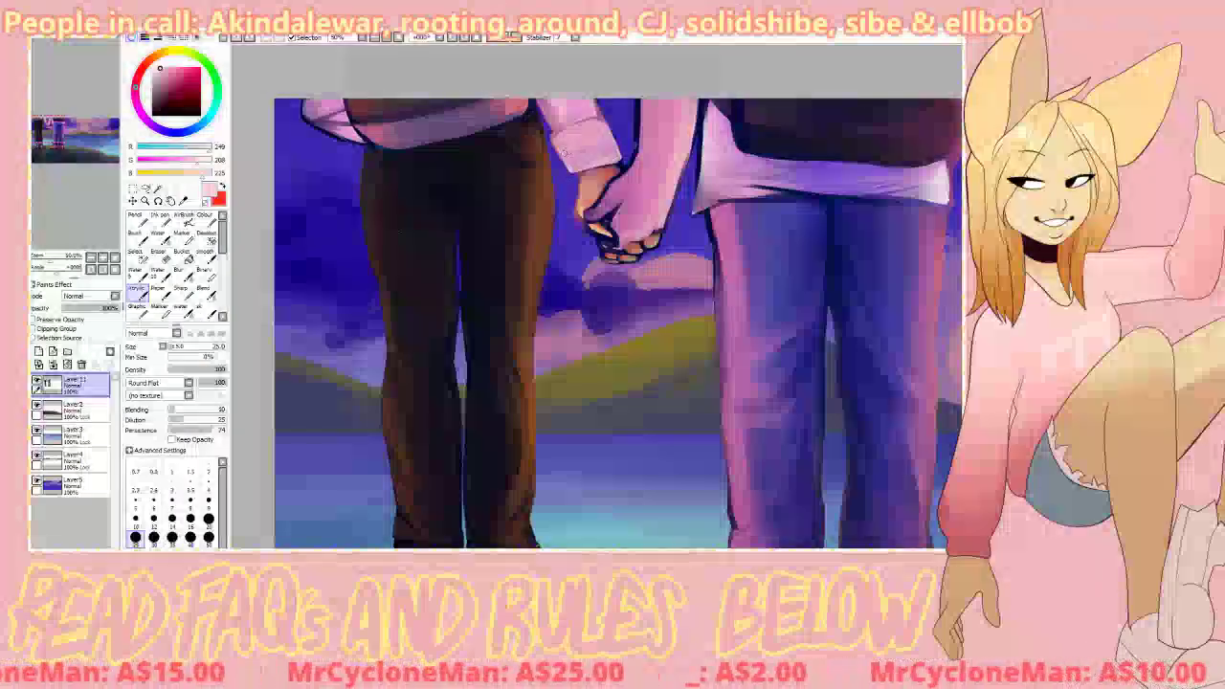
left_click_drag(605, 138, 569, 154)
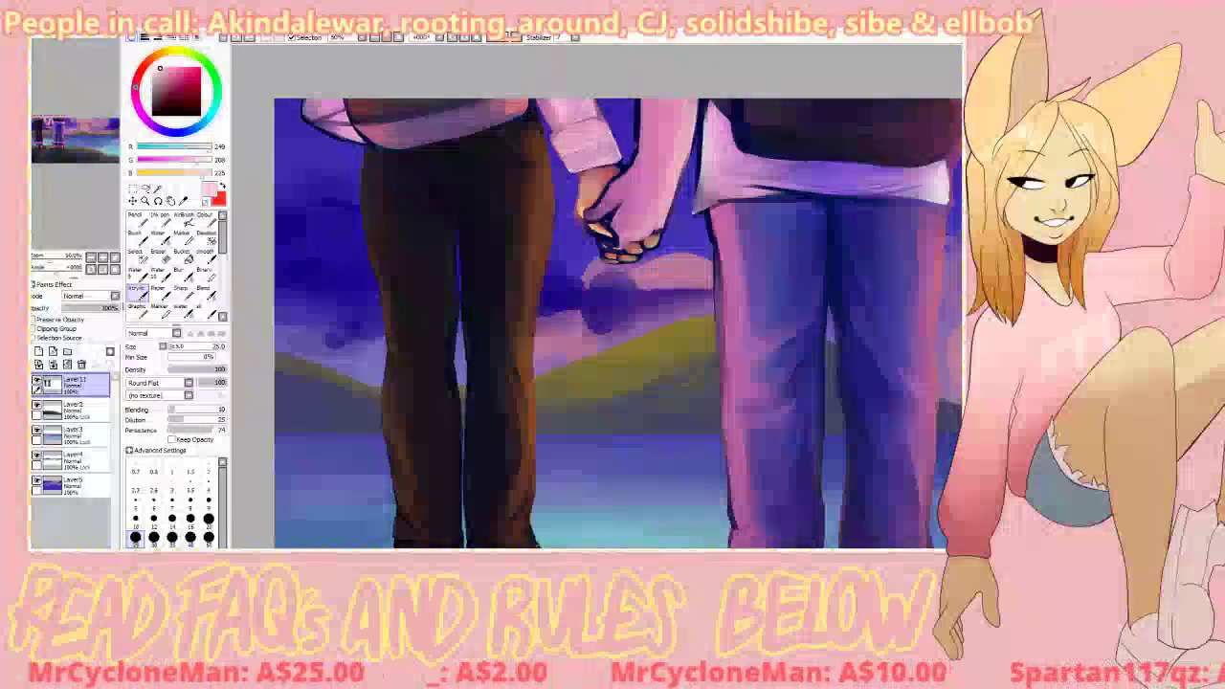
Step: Add darker mauve (RGB 172, 98, 143) sampled from the sleeve to the left figure's cuff, and blend it in
right_click(570, 132)
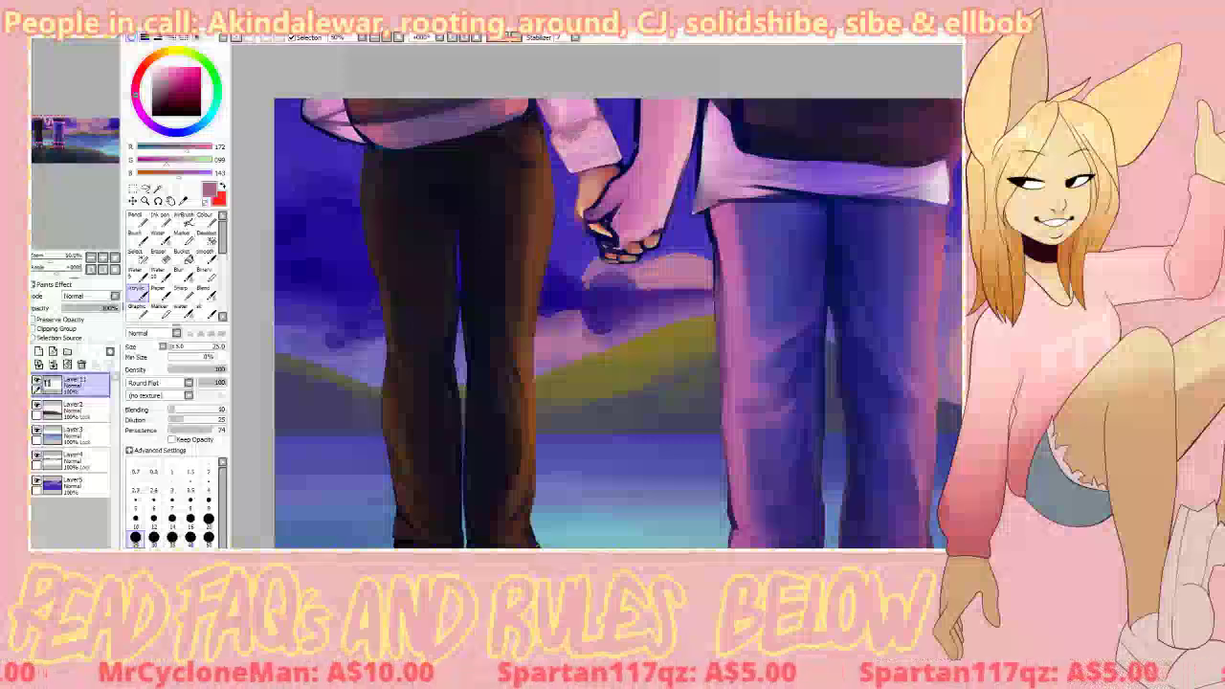
key("b")
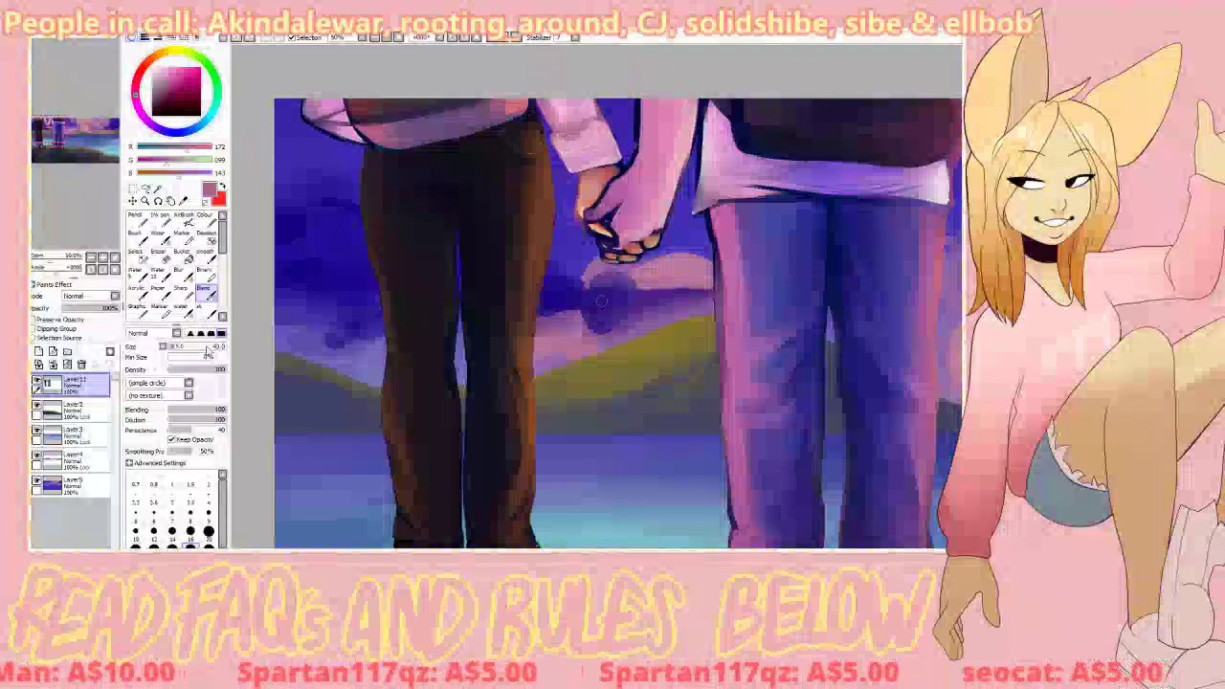
left_click_drag(579, 159, 587, 131)
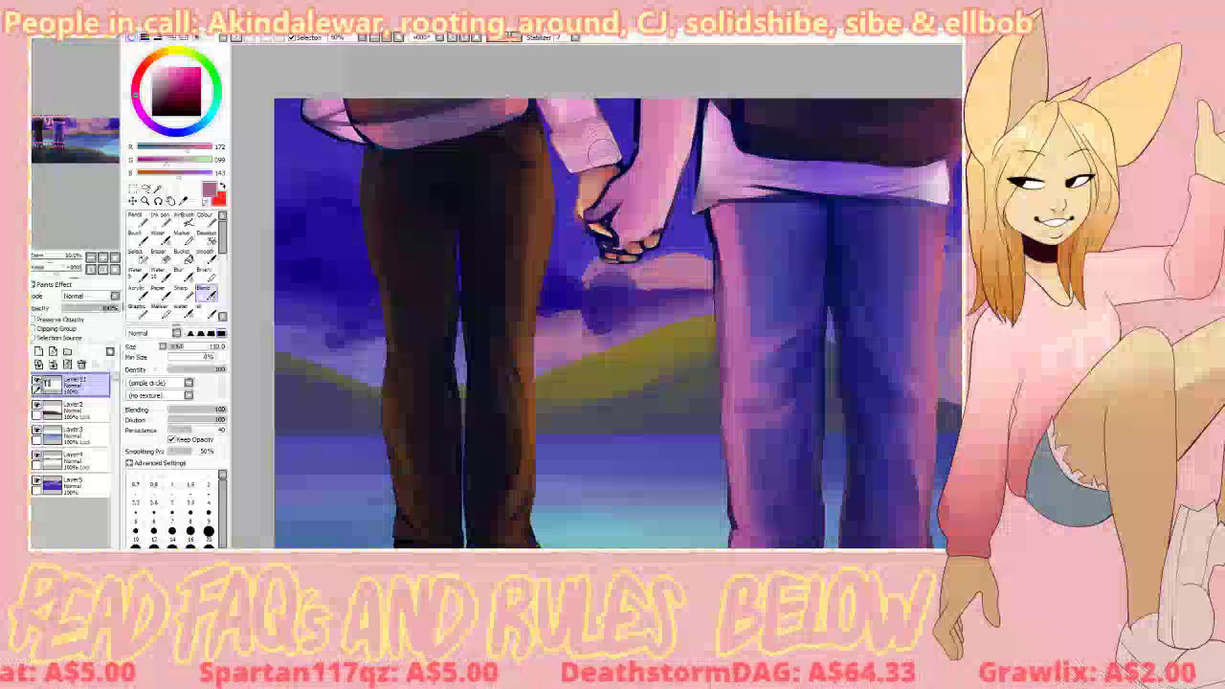
Step: Repaint the left figure's cuff with pale pink sampled from it, blend the strokes, and undo the last one
left_click(138, 294)
right_click(576, 164)
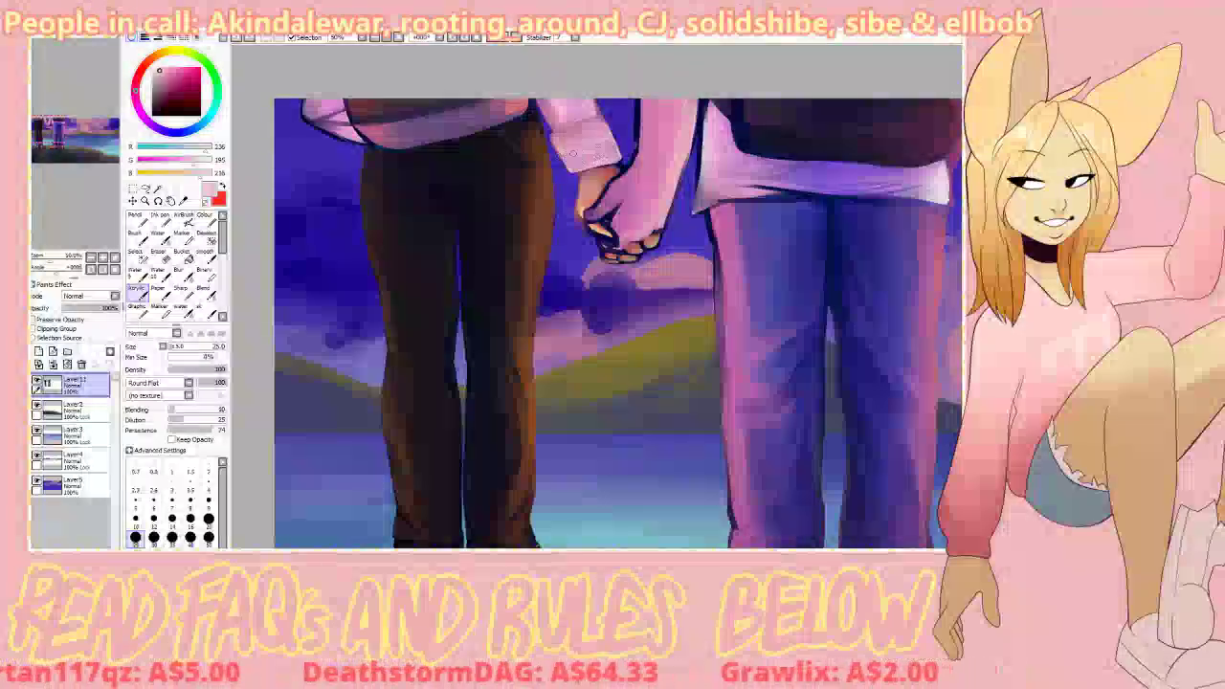
left_click_drag(601, 155, 577, 149)
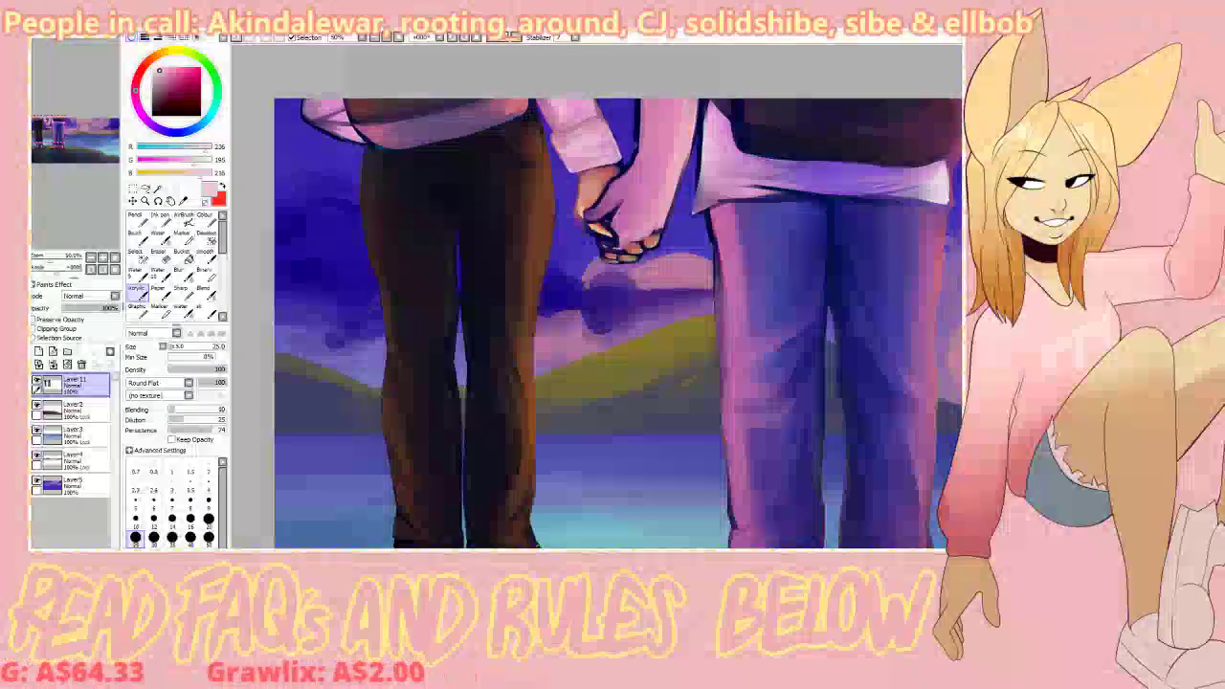
left_click(204, 294)
key("ctrl+z")
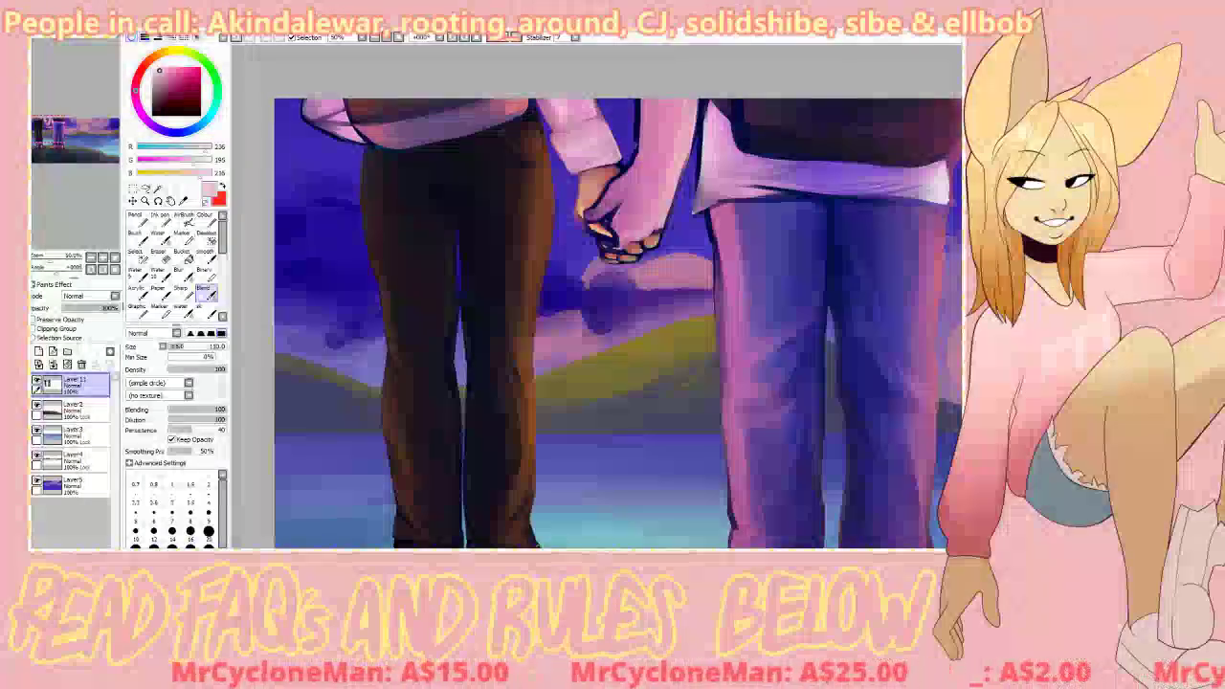
Step: Define the left figure's cuff edge and sleeve folds with dark outlines and sampled mauves (RGB 191, 117, 160), and blend them
left_click(139, 294)
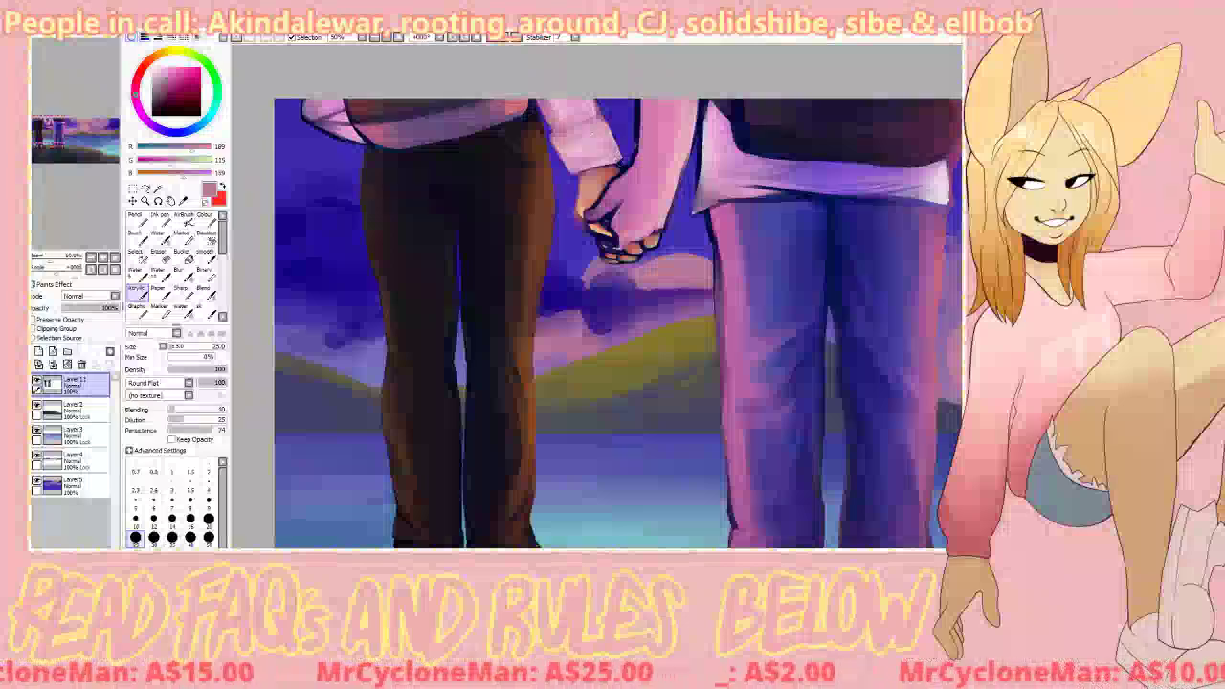
right_click(578, 165)
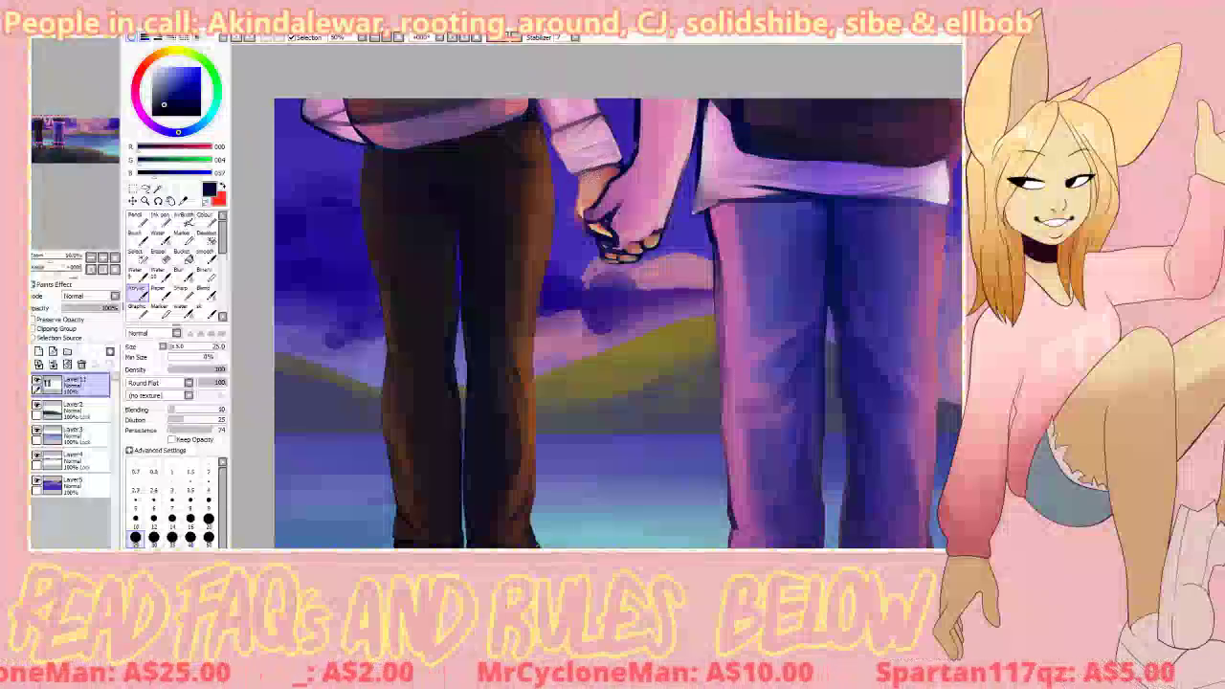
left_click(585, 158, "alt")
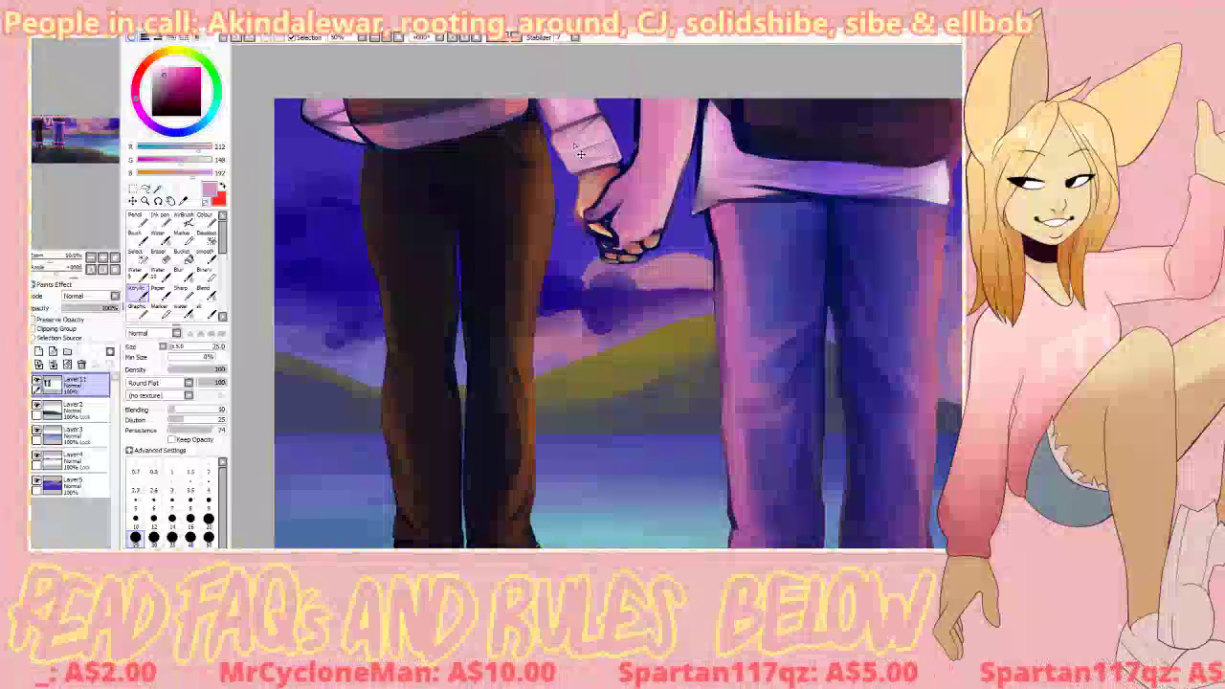
left_click(587, 136, "alt")
left_click(561, 126, "alt")
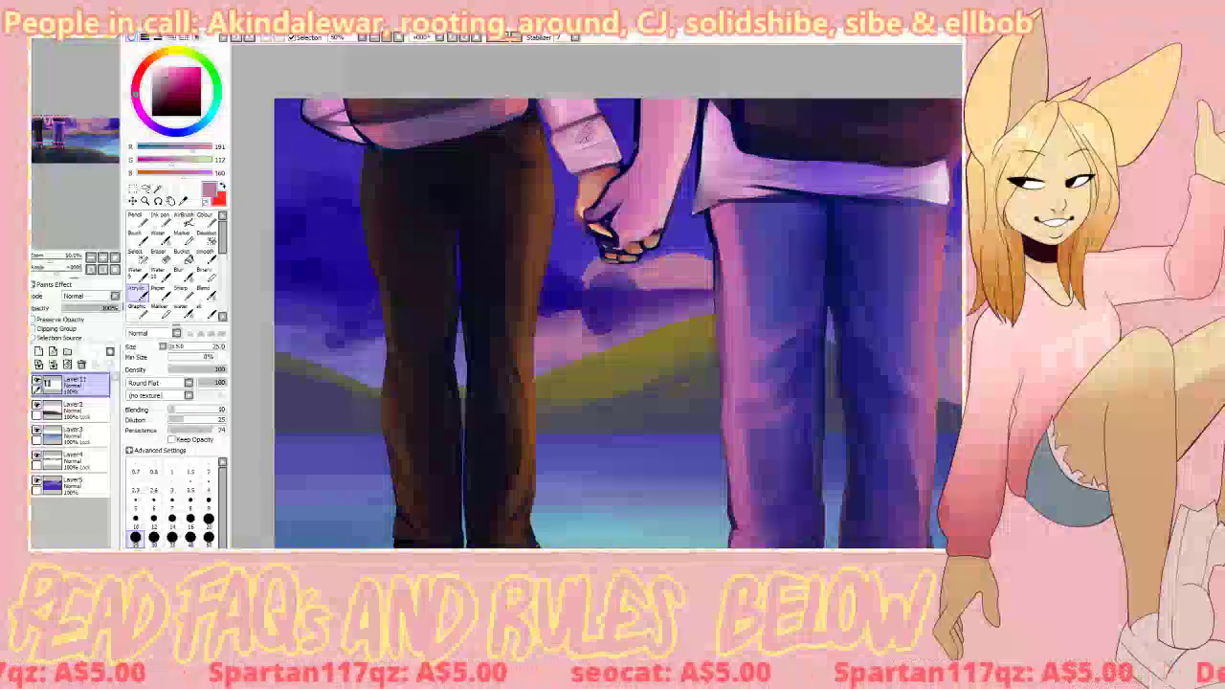
key("b")
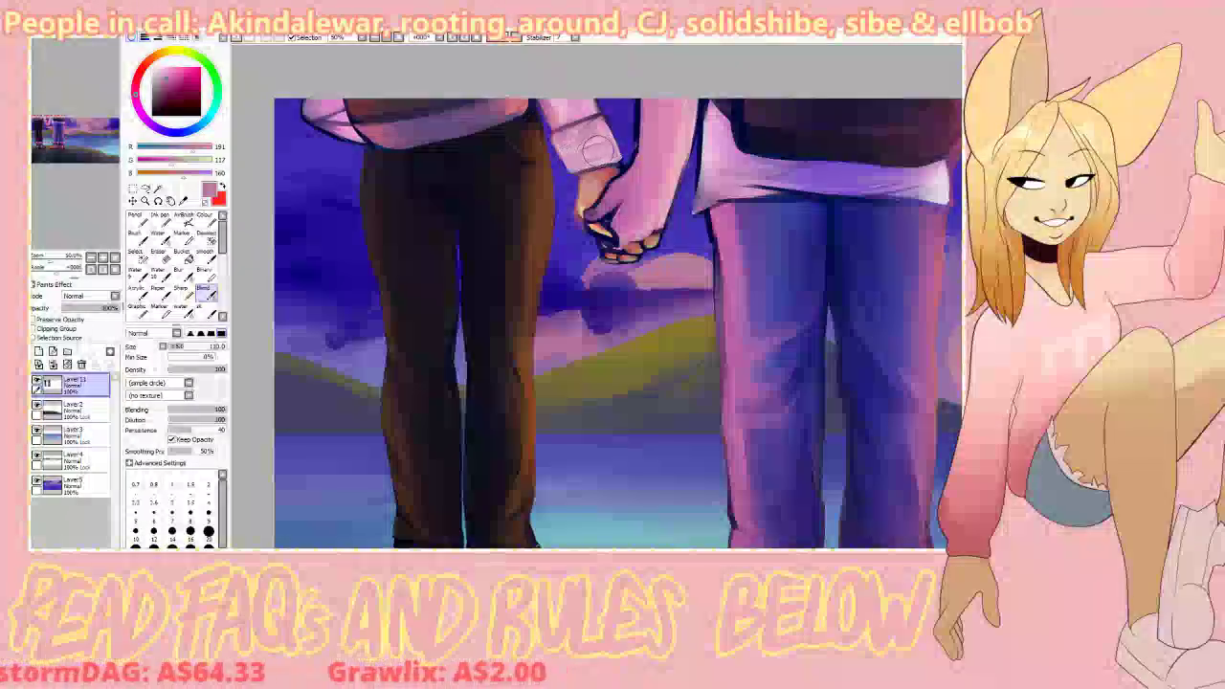
Step: Soften the left figure's cuff shading with the Smooth brush at size 55, using pink sampled from the cuff
key("v")
right_click(595, 142)
left_click(175, 348)
left_click(221, 370)
left_click(177, 347)
right_click(594, 161)
left_click_drag(594, 165, 605, 143)
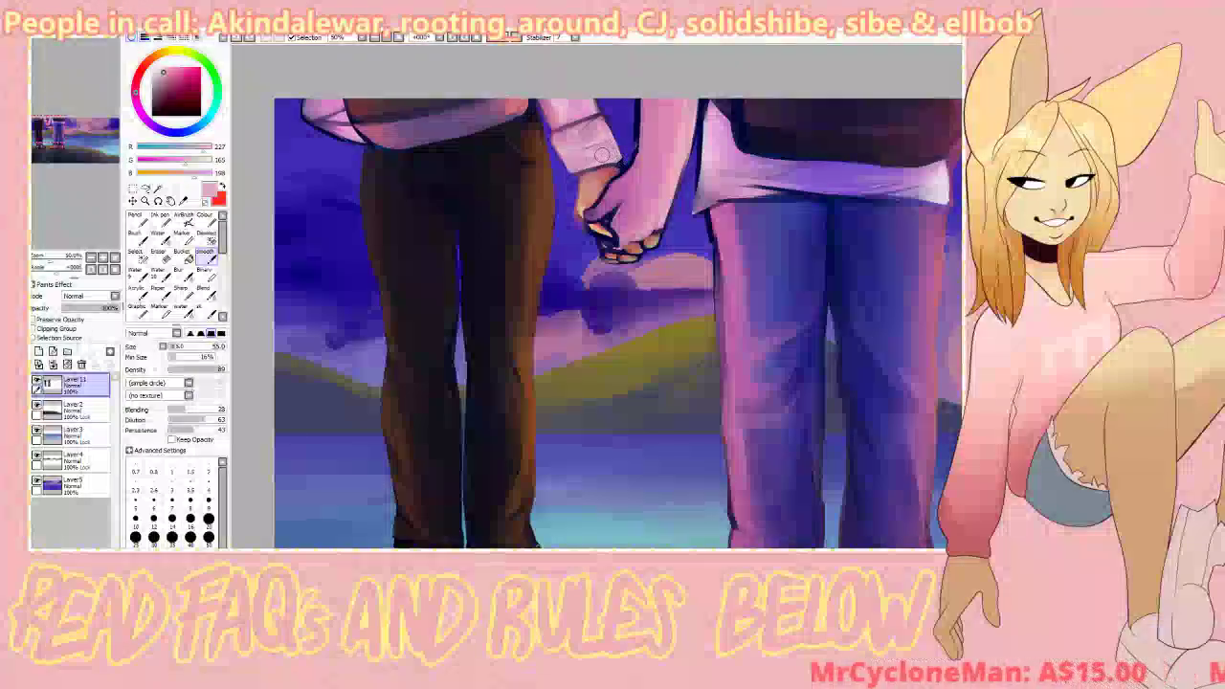
Step: Highlight the left figure's cuff and lower sleeve with near-white pink (RGB 255, 235, 246), and blend the strokes
left_click(570, 167, "alt")
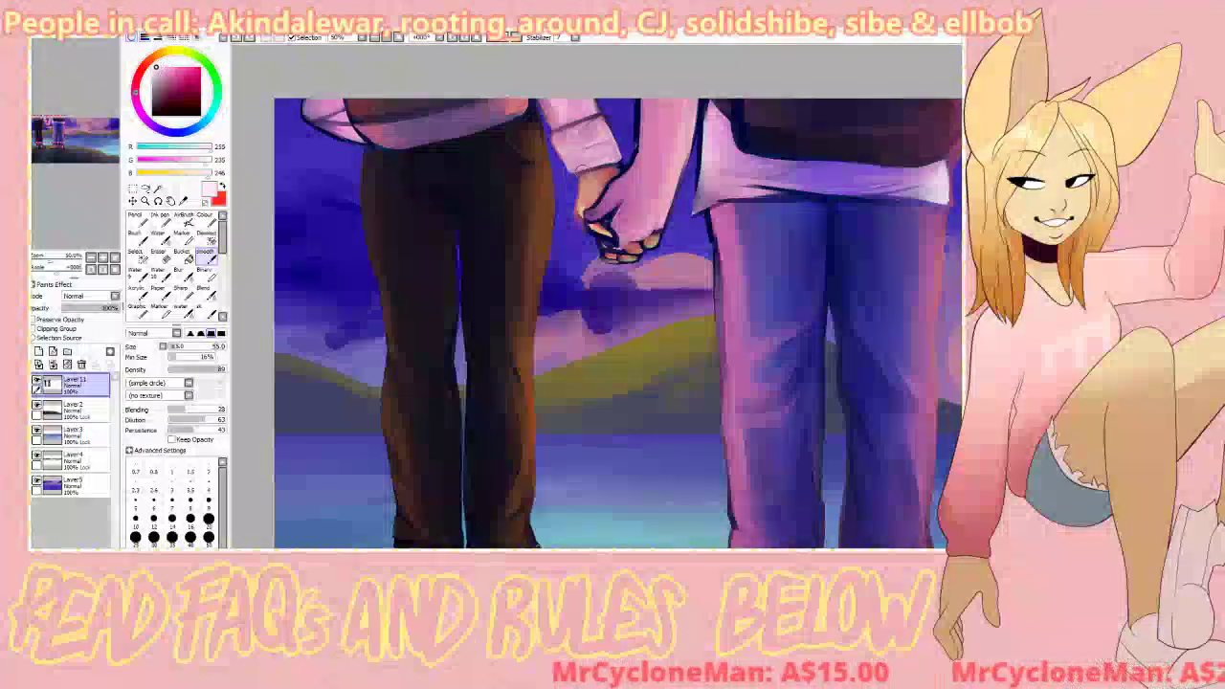
left_click_drag(610, 153, 601, 119)
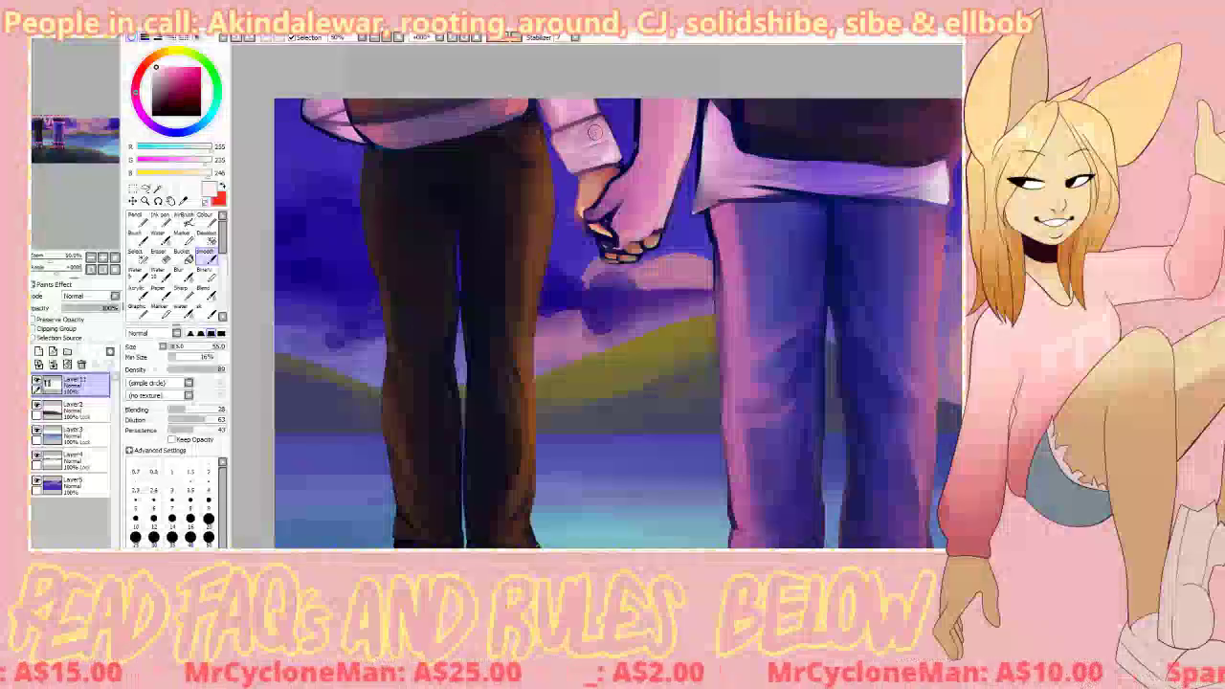
key("b")
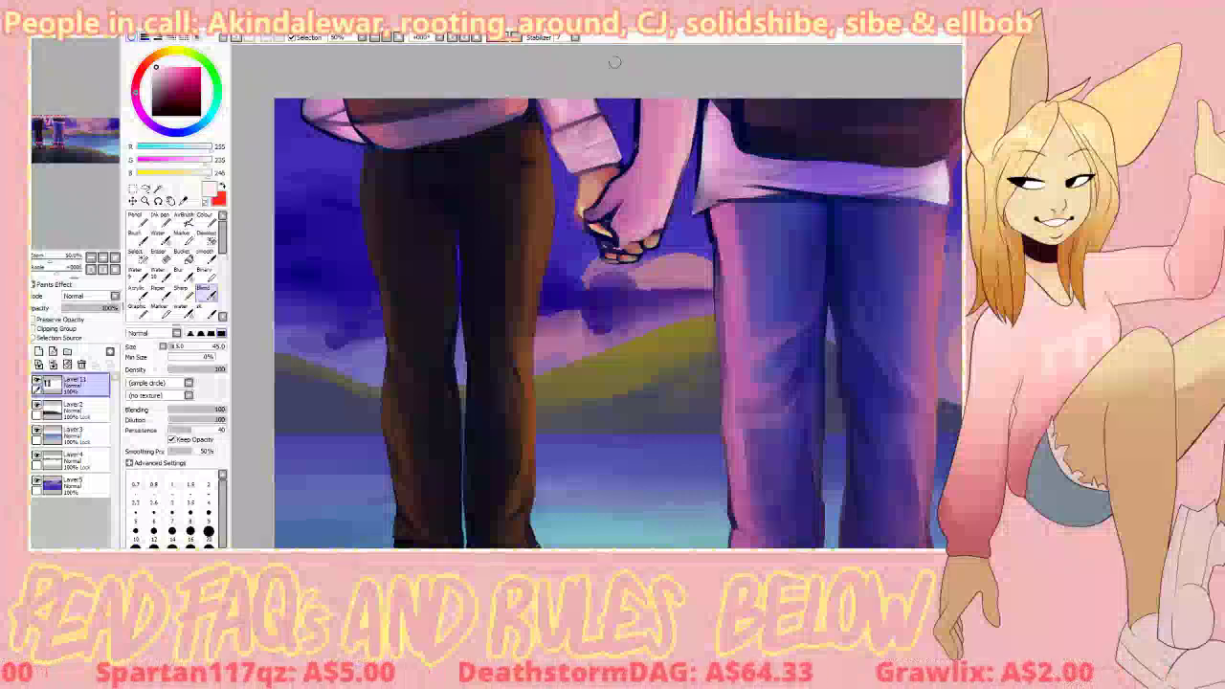
Step: Brighten the outer edge of the left figure's cuff with the acrylic brush, and retouch its outline in sampled dark navy
left_click(138, 293)
left_click_drag(619, 146, 622, 162)
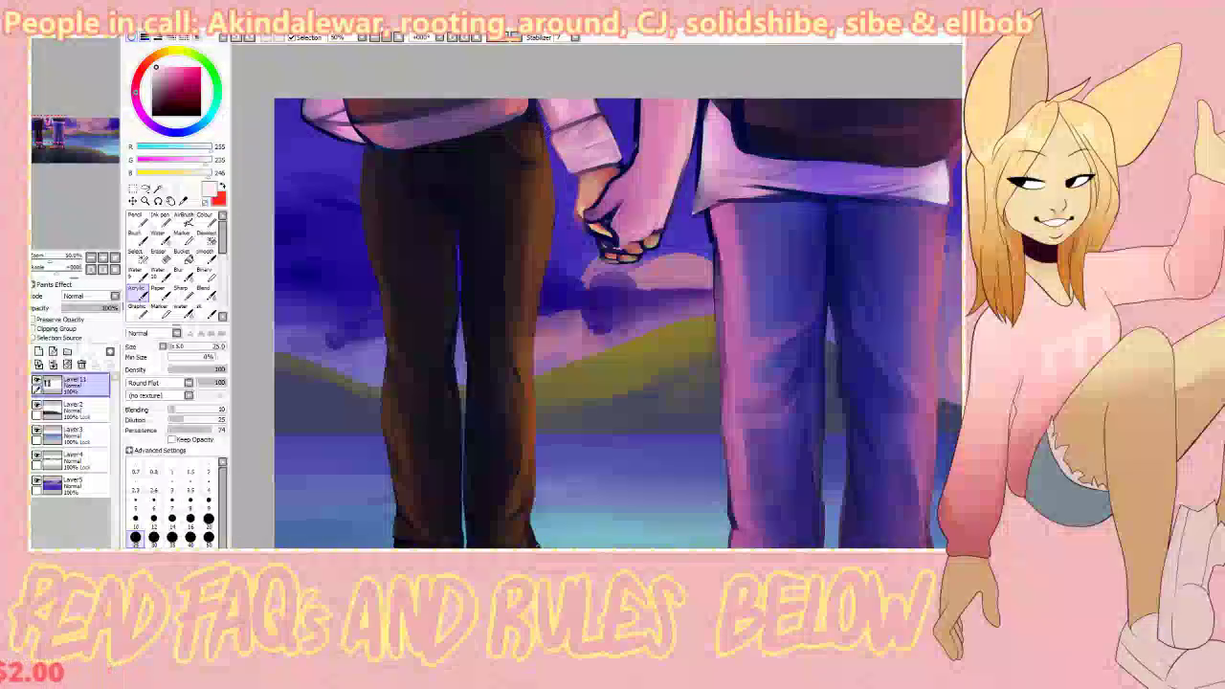
right_click(842, 205)
right_click(540, 109)
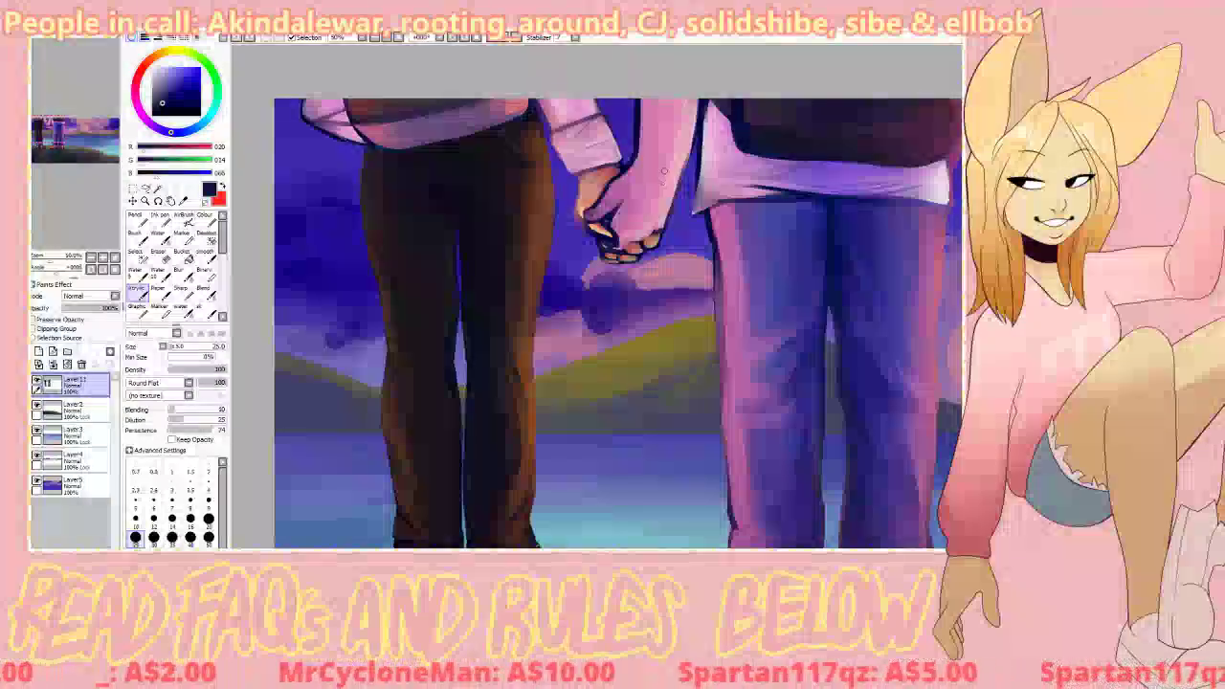
Step: Paint the right figure's forearm with light pink (RGB 238, 172, 197), and shade its inner edge in mauve (RGB 210, 125, 172) at size 40
left_click(677, 165, "alt")
left_click_drag(675, 161, 686, 120)
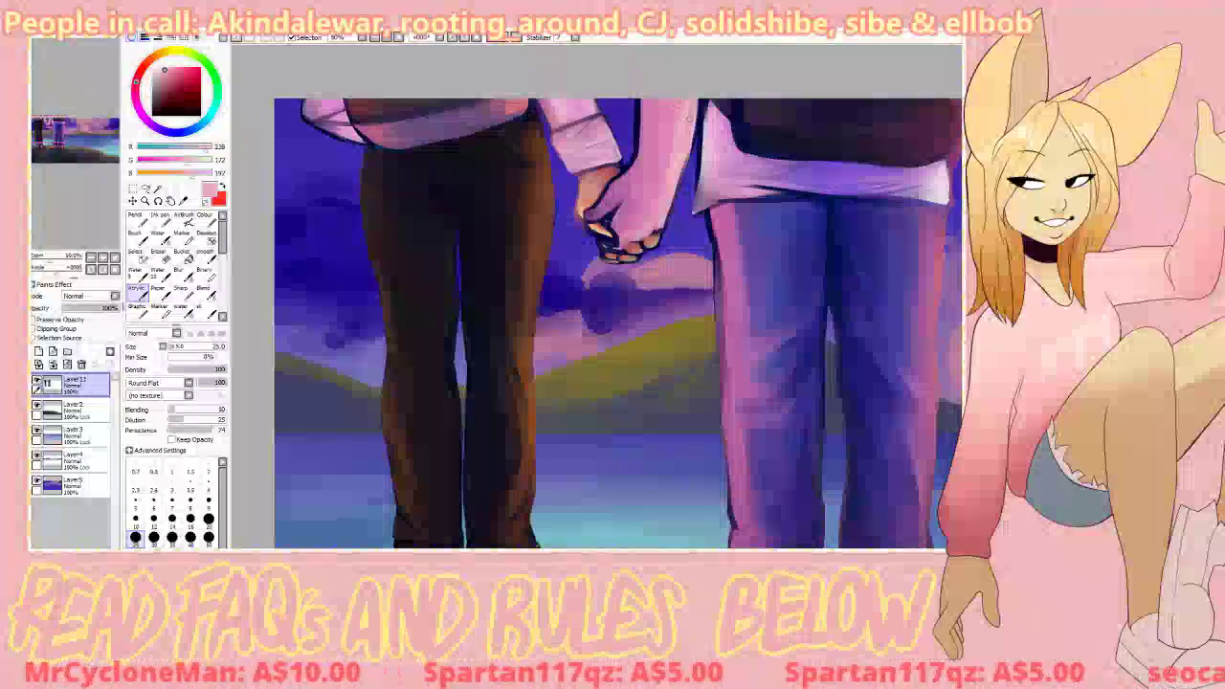
left_click(686, 106, "alt")
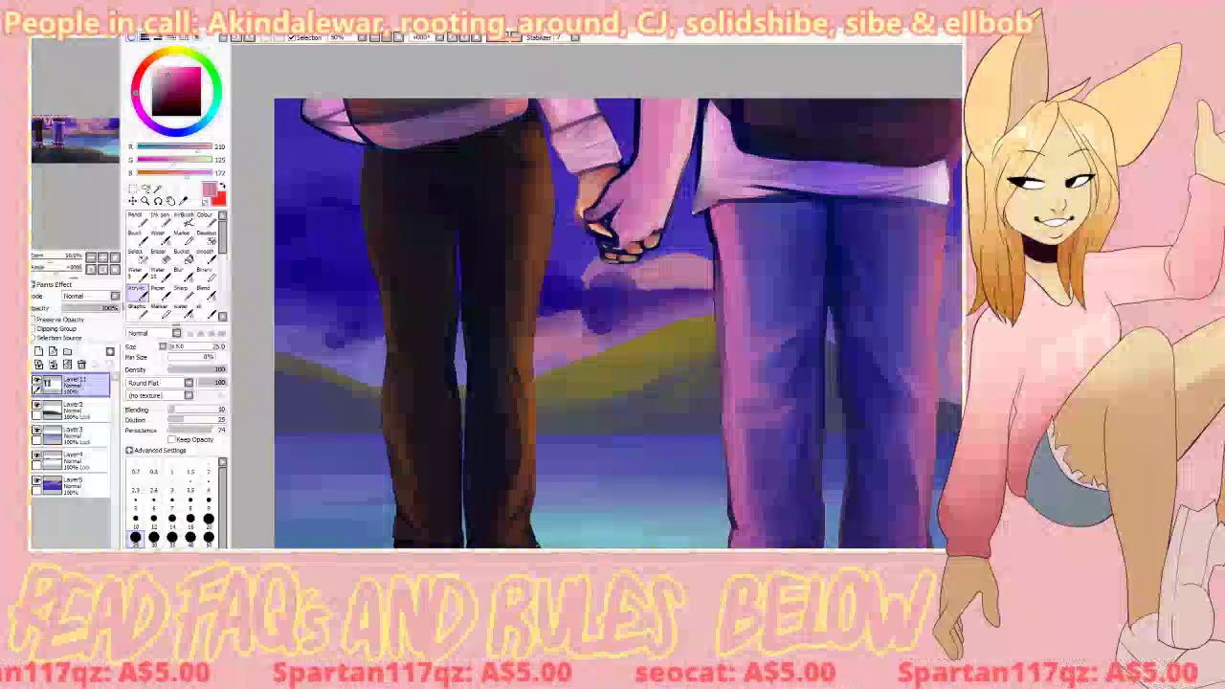
left_click(190, 536)
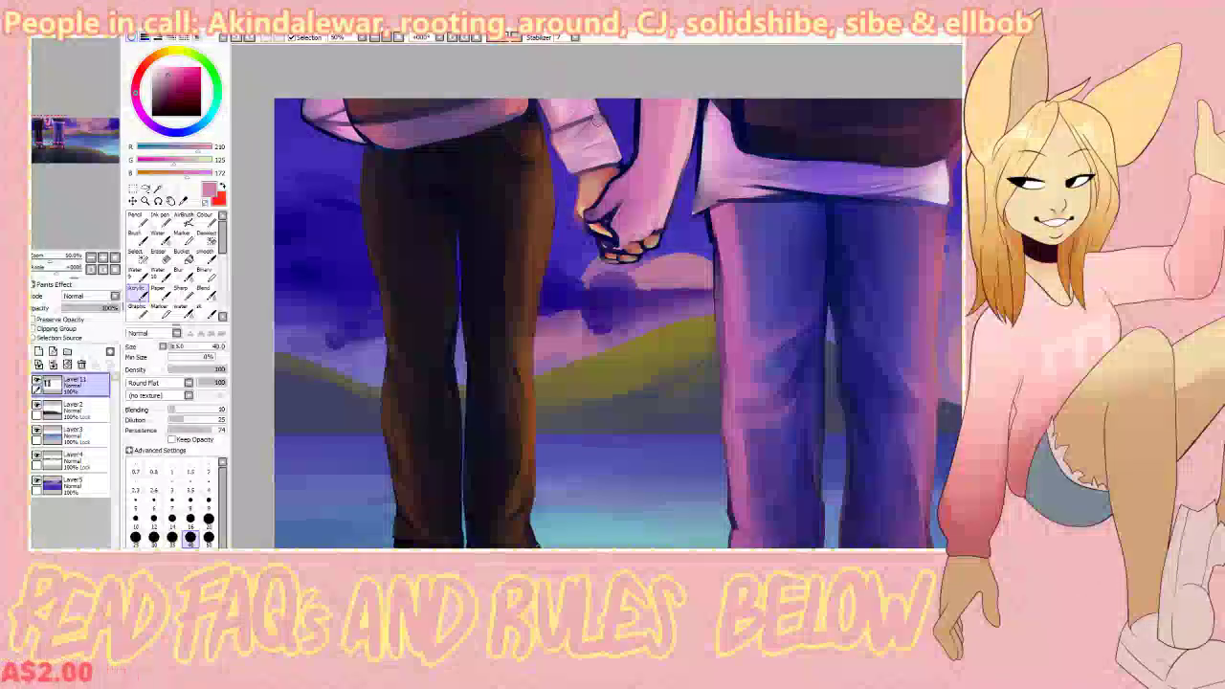
left_click_drag(633, 156, 639, 99)
Step: Build up the right figure's forearm shading with pink and mauve sampled from the arm, and blend the tones together
right_click(686, 136)
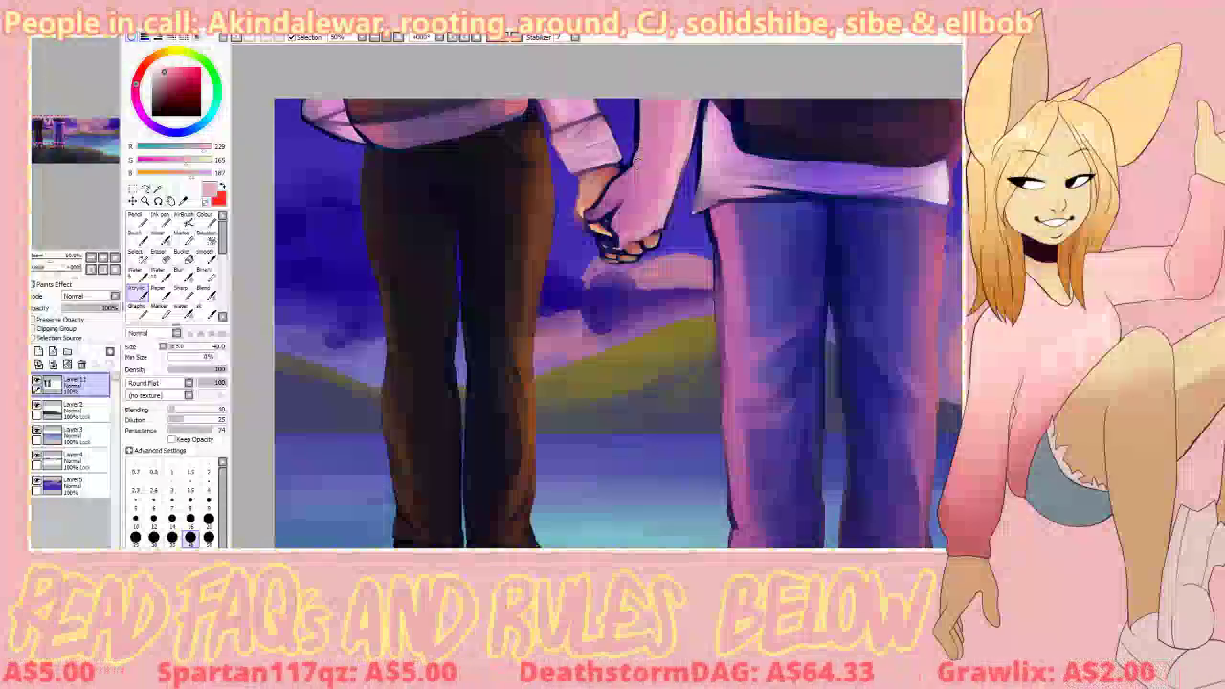
right_click(653, 147)
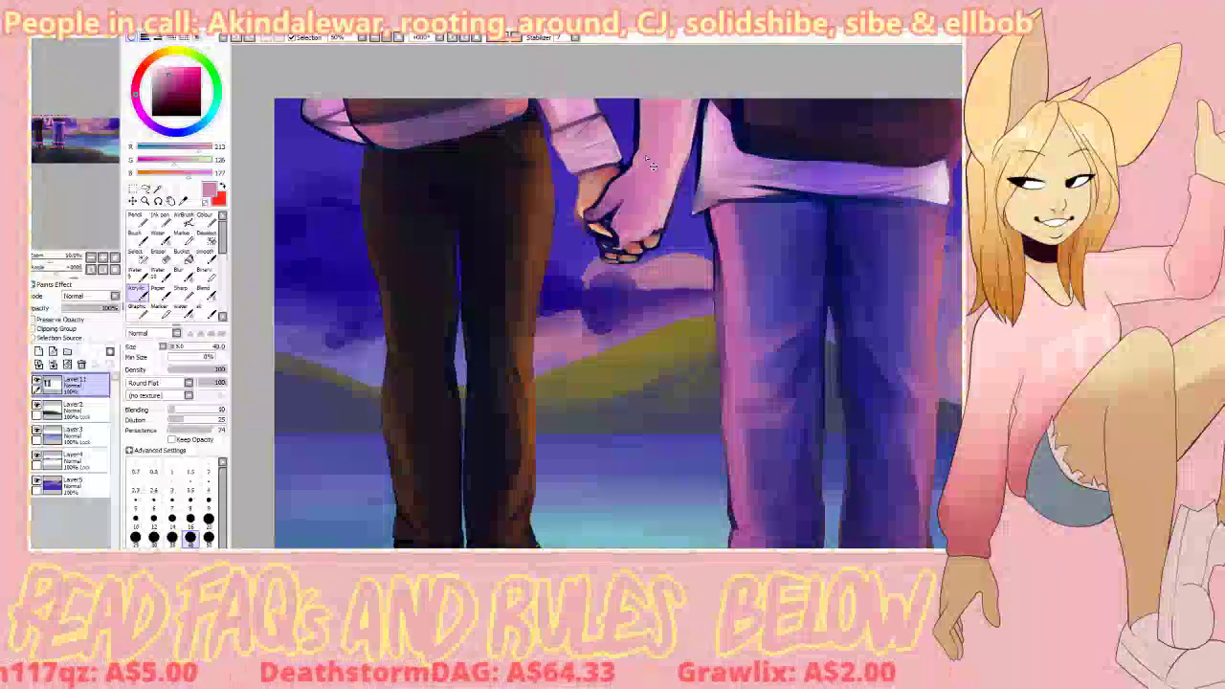
left_click(206, 294)
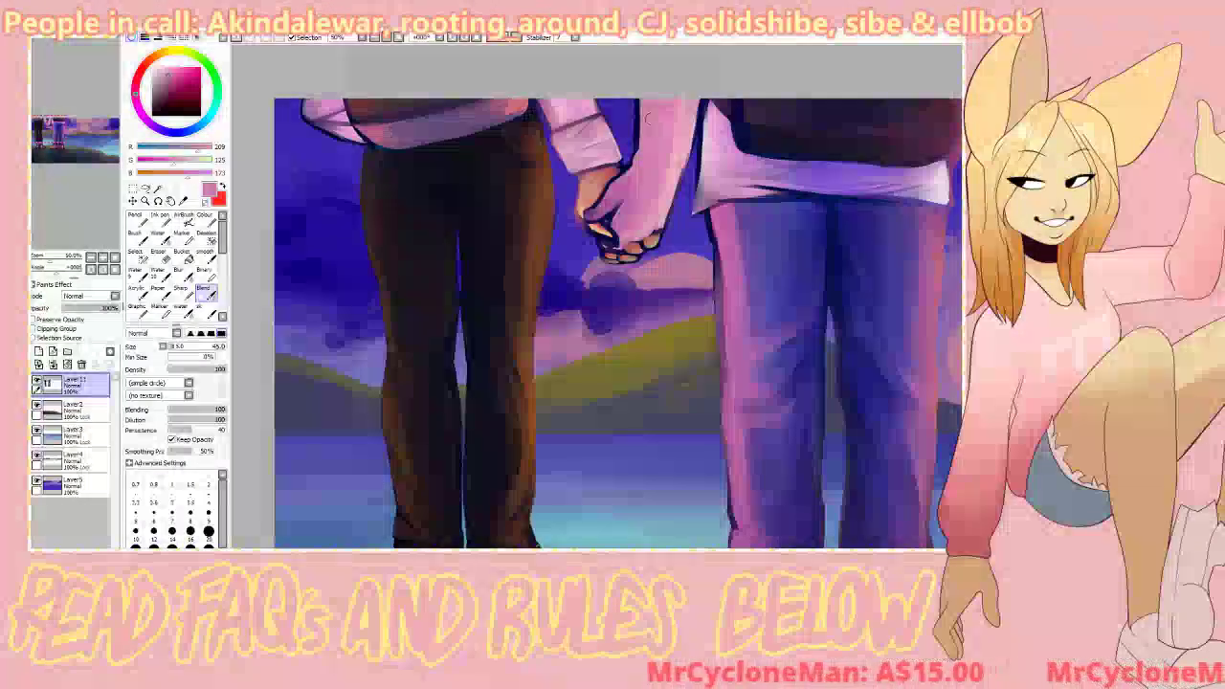
Step: Touch up the right figure's forearm in mauve, blend along its outer edge, and undo the last blending stroke
left_click(138, 293)
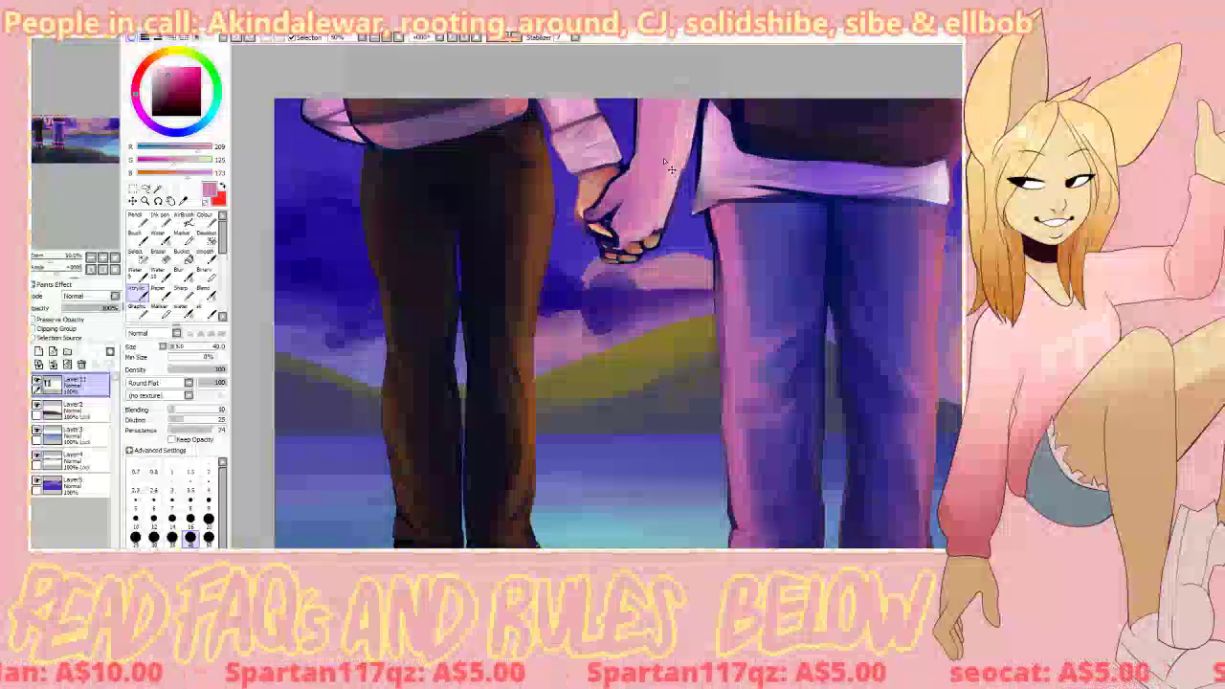
left_click(204, 293)
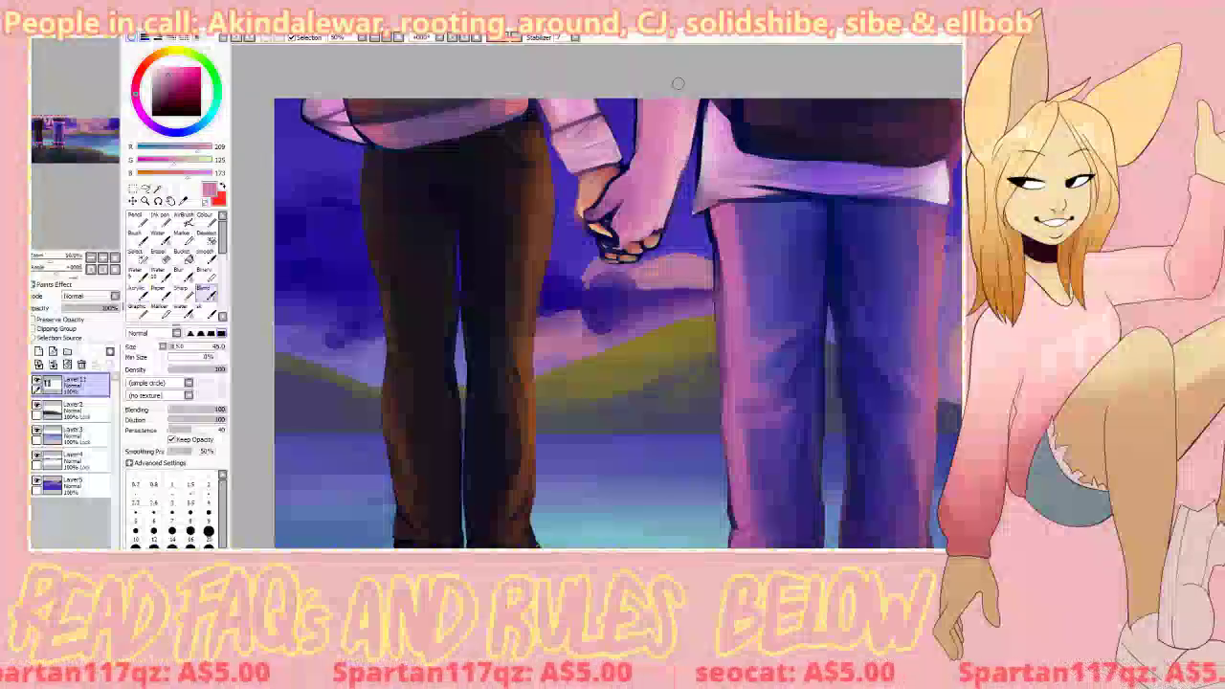
mouse_move(681, 99)
left_mouse_down()
mouse_move(656, 213)
mouse_move(667, 189)
mouse_move(677, 151)
mouse_move(651, 222)
mouse_move(673, 150)
mouse_move(645, 232)
mouse_move(691, 145)
left_mouse_up()
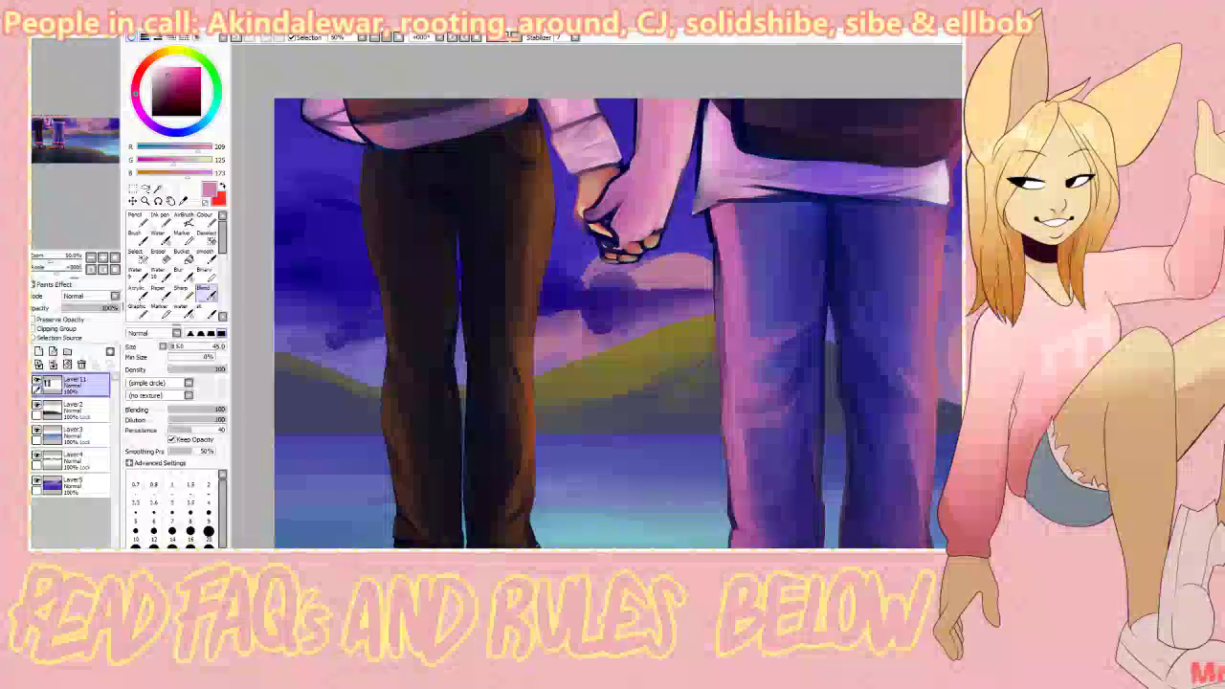
key("ctrl+z")
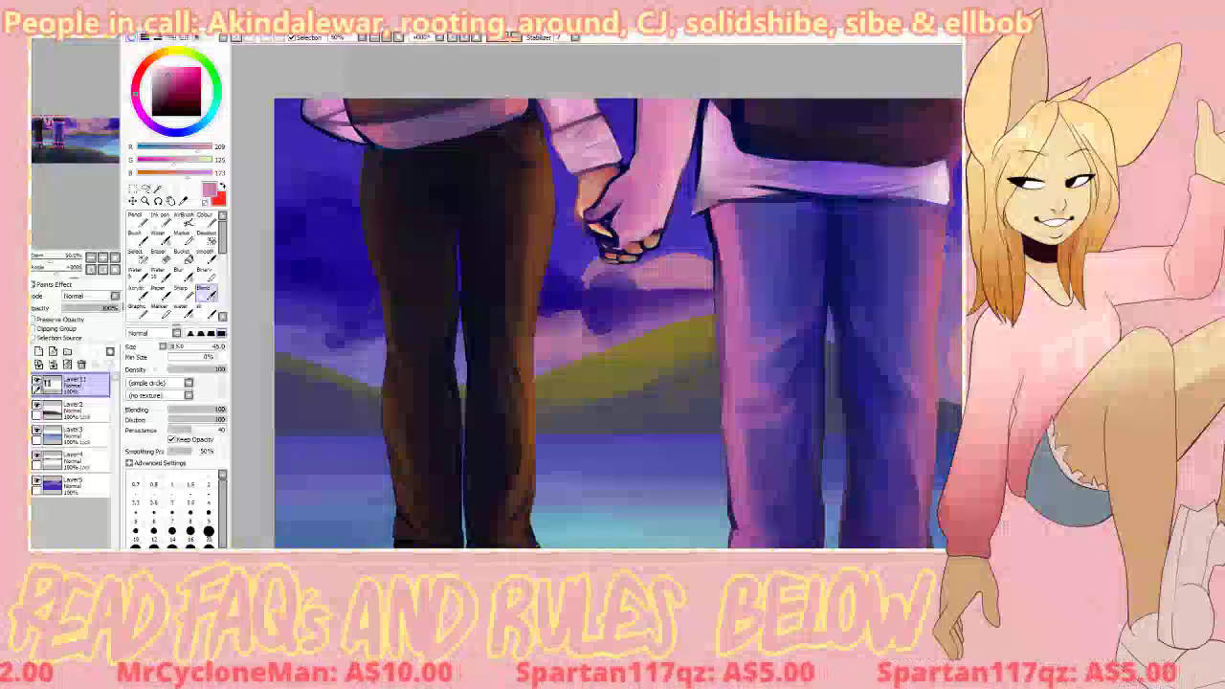
Step: Shade and highlight the right figure's hand with the acrylic brush at size 20, using mauves and pinks sampled from the skin
key("b")
right_click(616, 239)
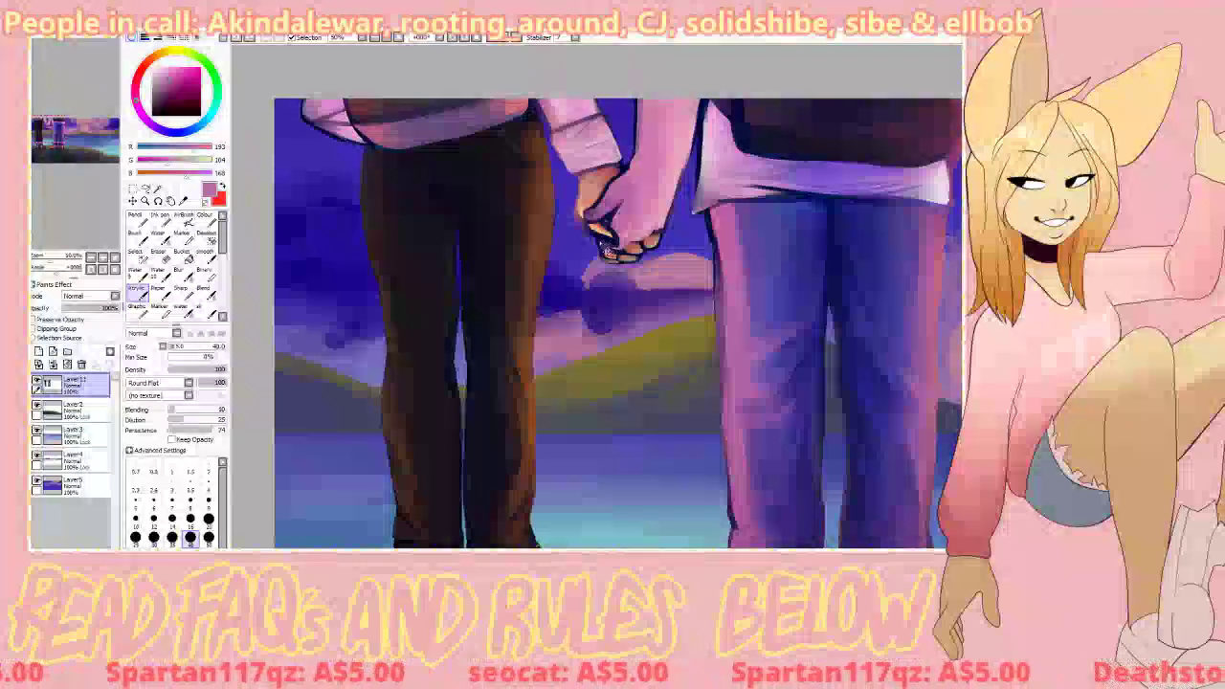
left_click(207, 518)
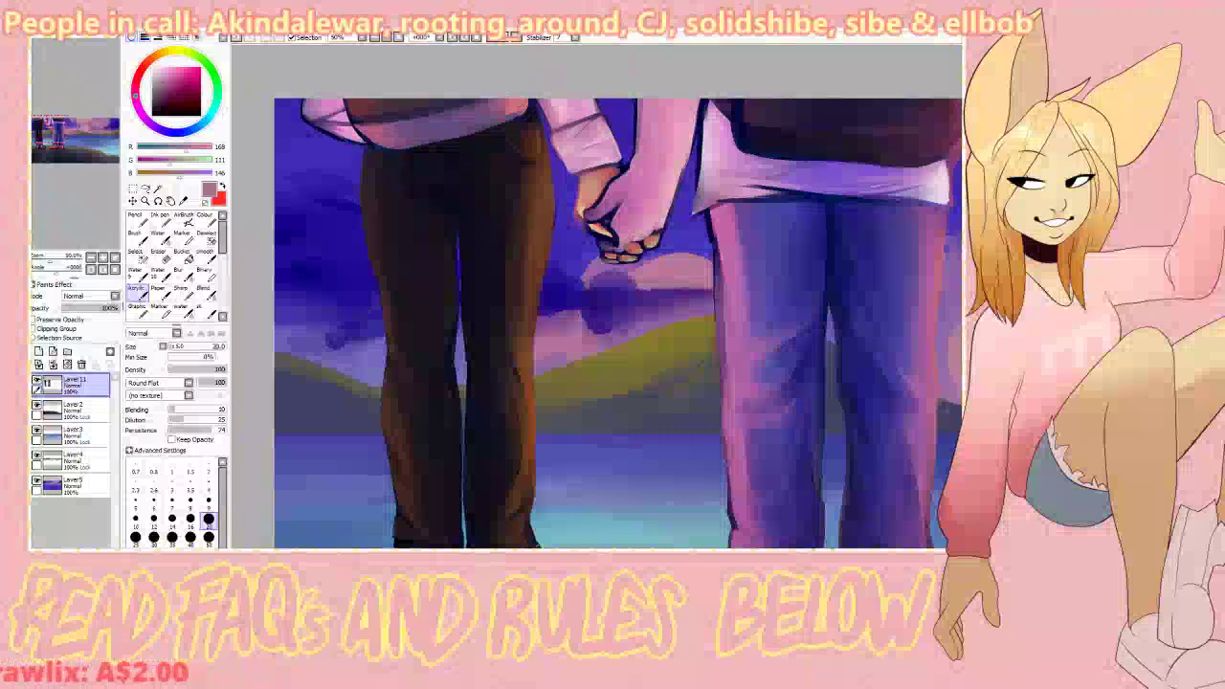
right_click(648, 232)
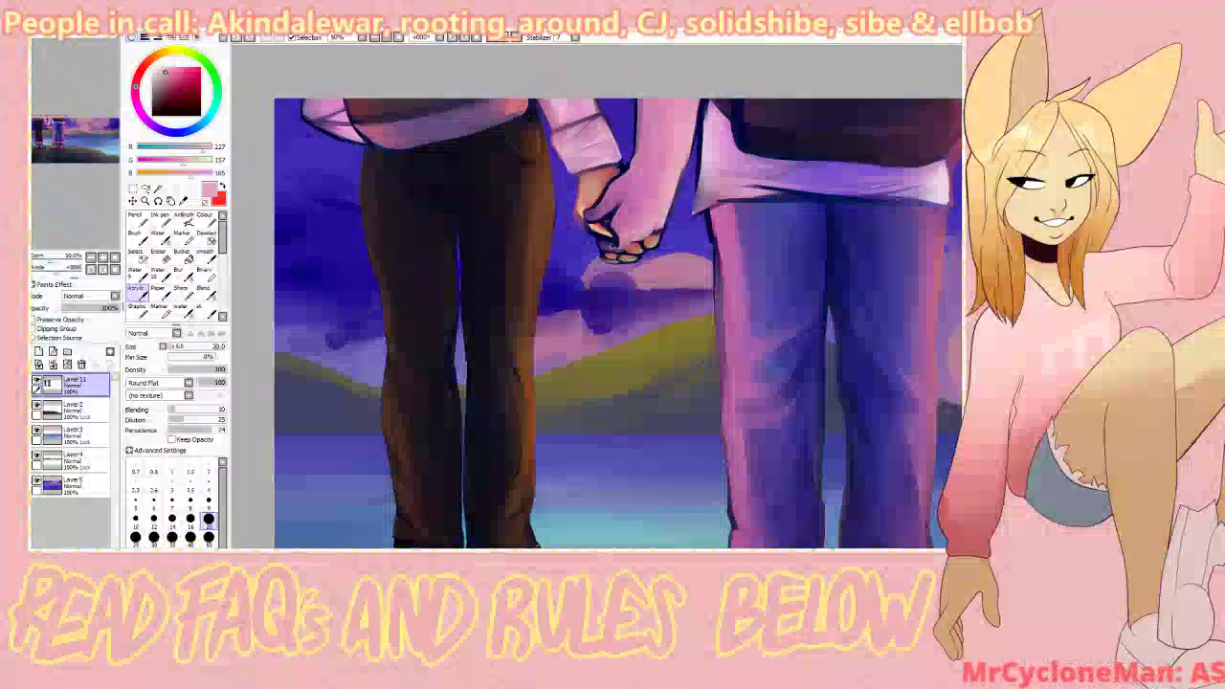
left_click(628, 233, "alt")
right_click(643, 218)
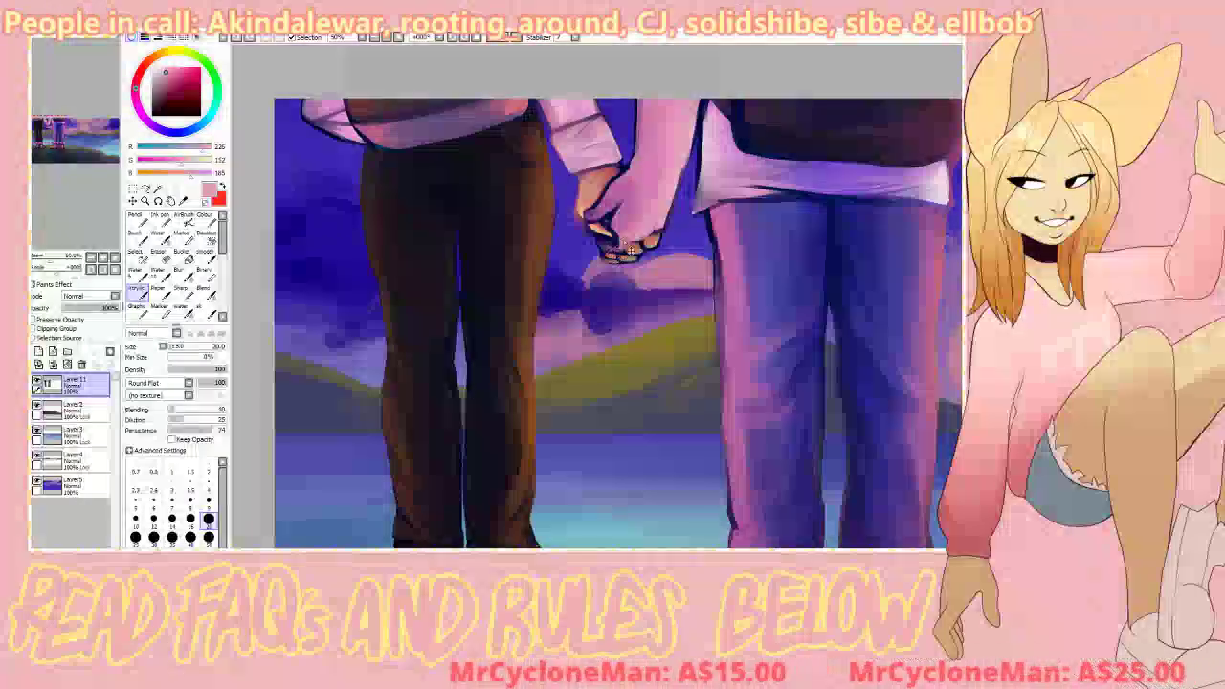
Step: Paint the left figure's thumb and fingers in sampled peach tones, and blend them into the hand
left_click(581, 211, "alt")
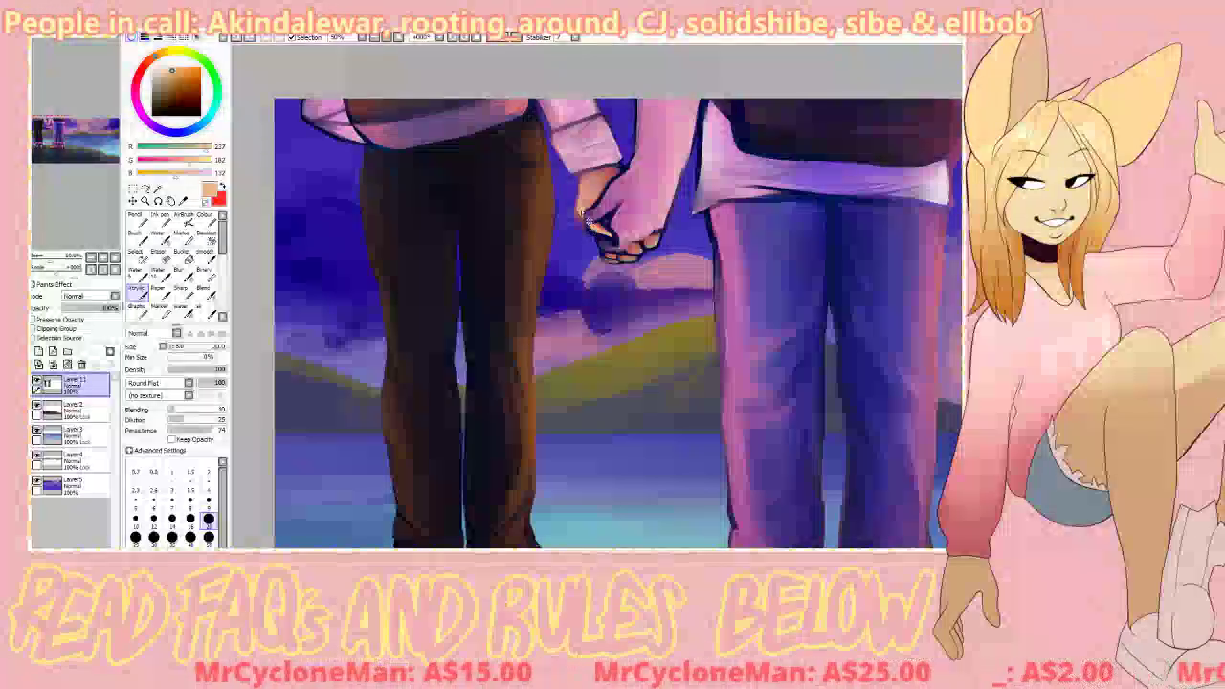
left_click_drag(581, 213, 580, 201)
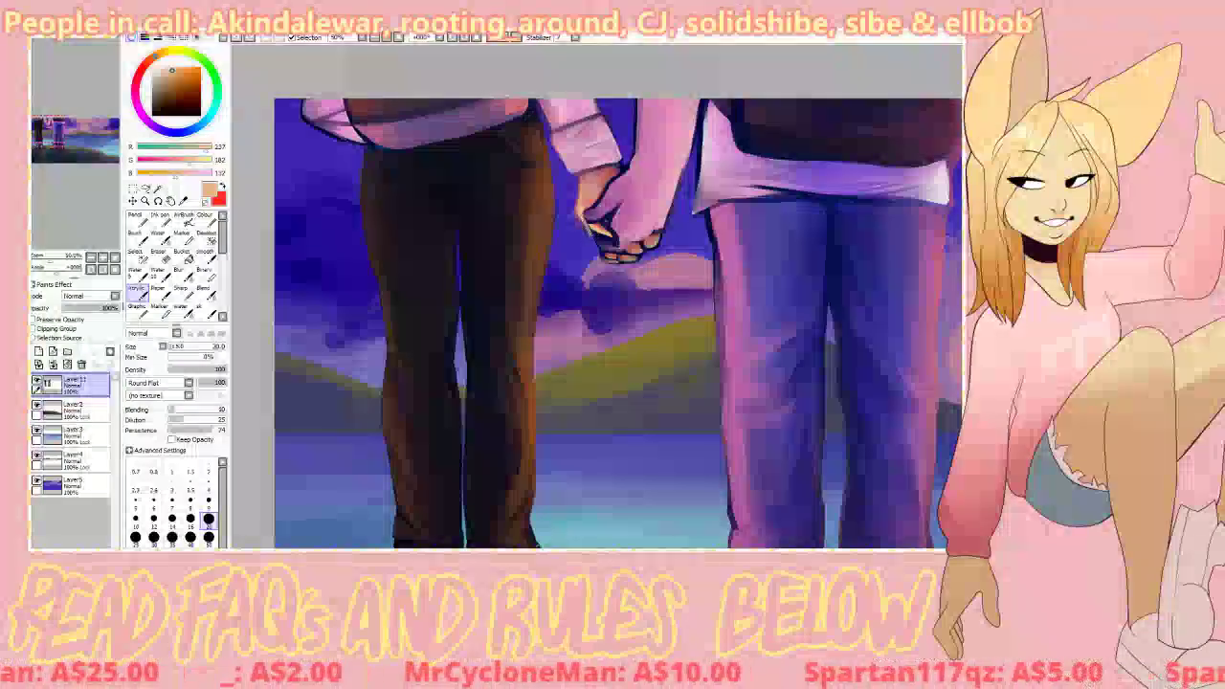
left_click_drag(601, 242, 595, 230)
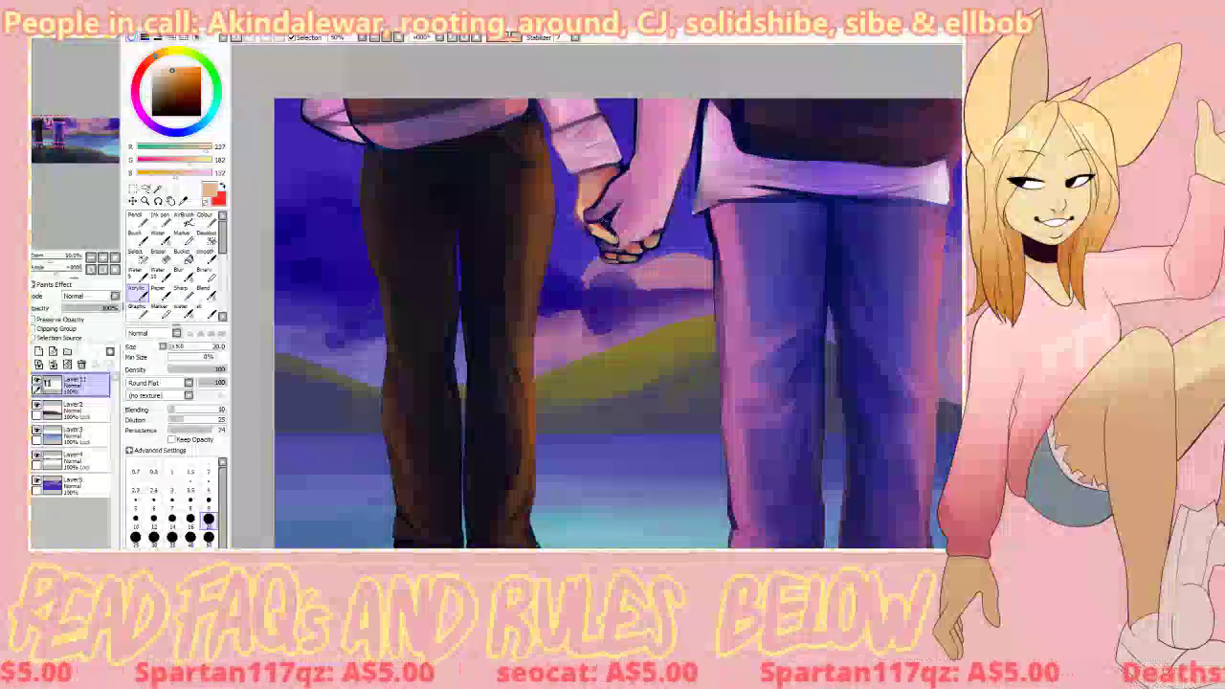
left_click(205, 293)
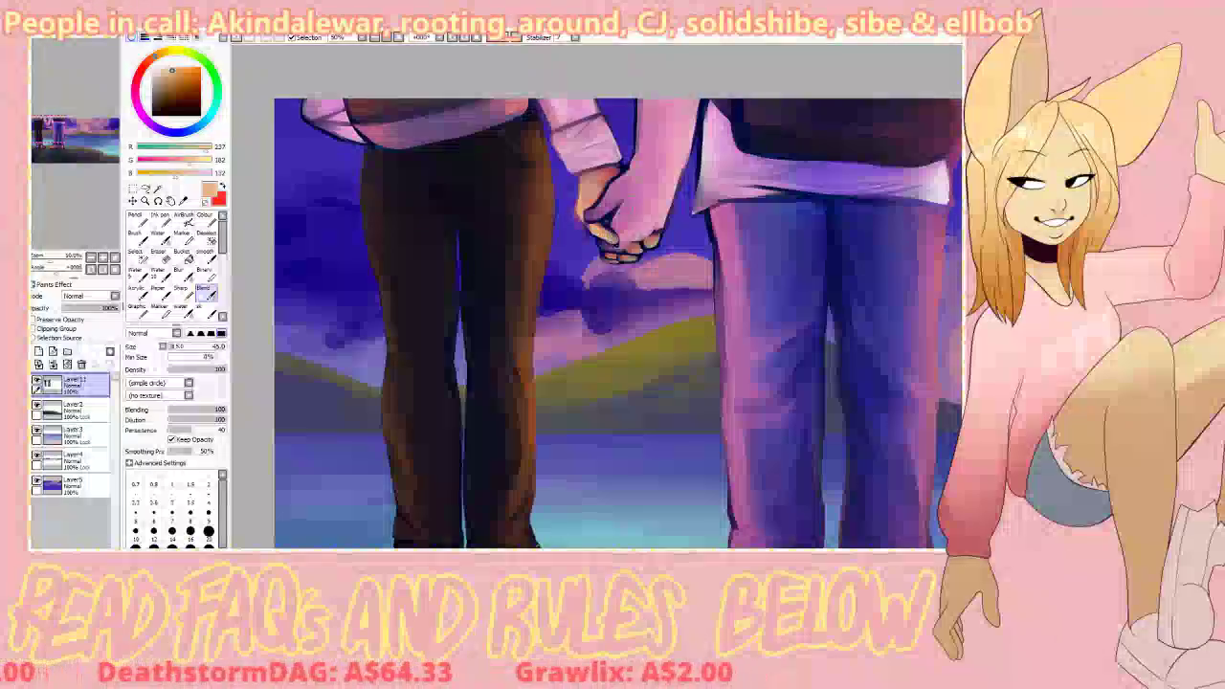
key("b")
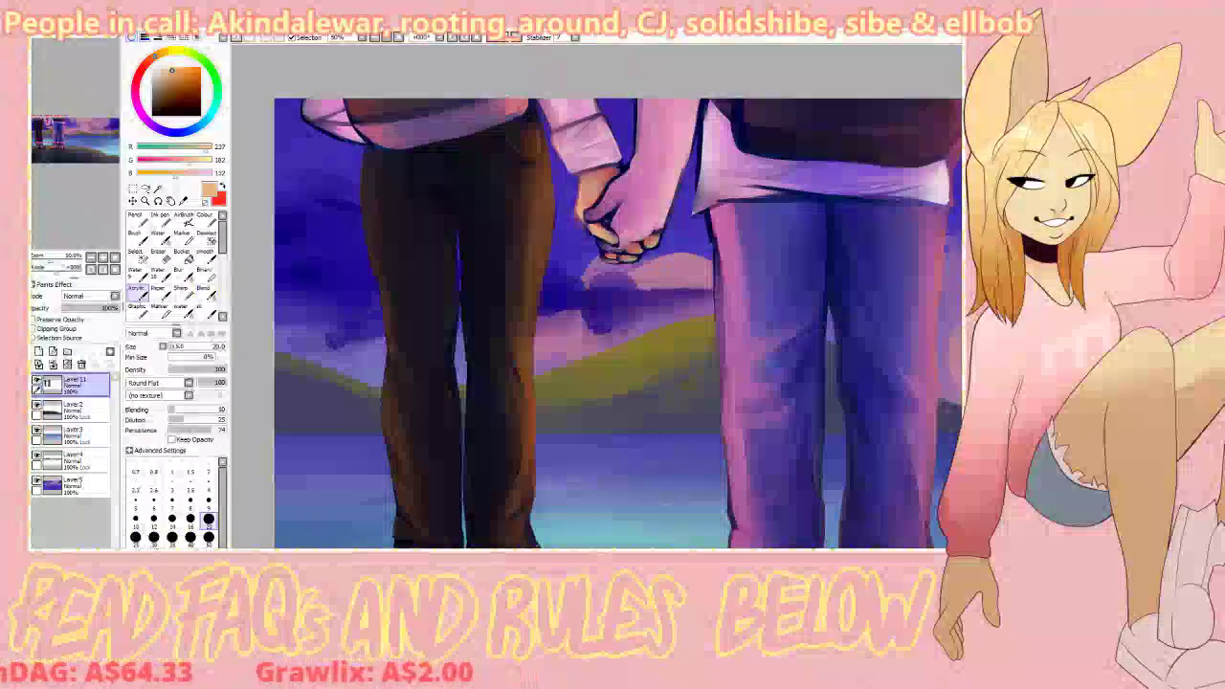
right_click(597, 184)
right_click(591, 208)
right_click(601, 230)
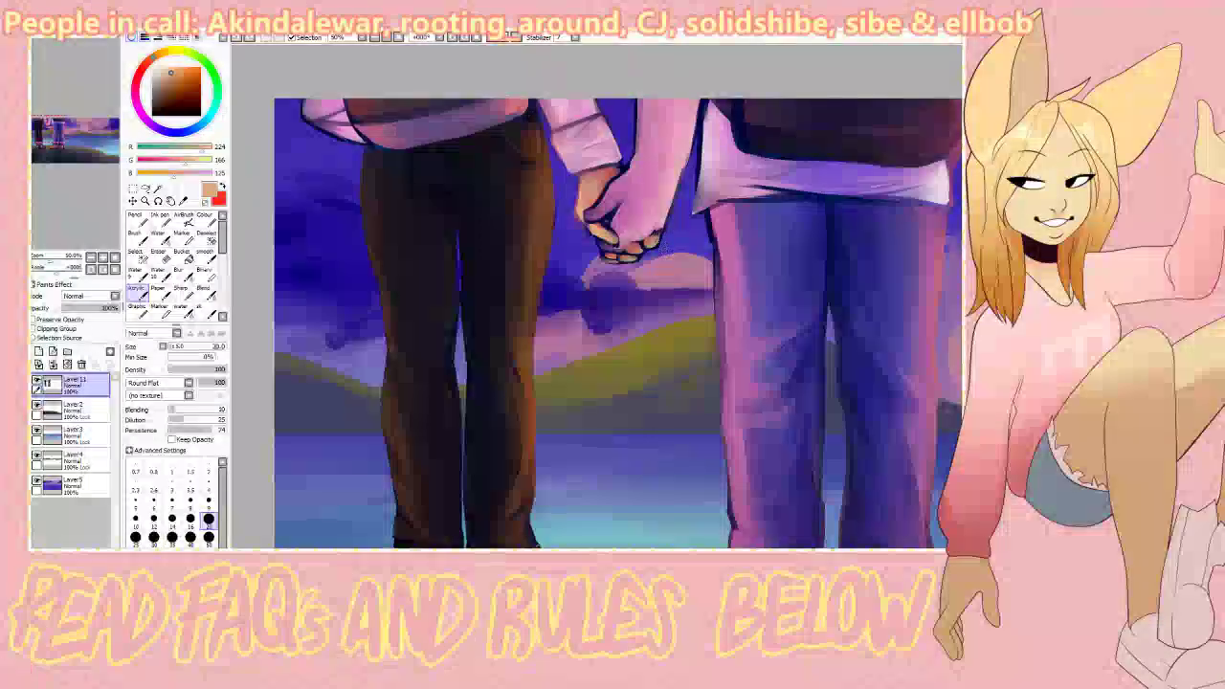
Step: Paint the left figure's ankles in sampled reddish pink (RGB 195, 105, 121) at size 35, and shade them with sampled purples
left_click(92, 258)
left_click(92, 257)
left_click(59, 132)
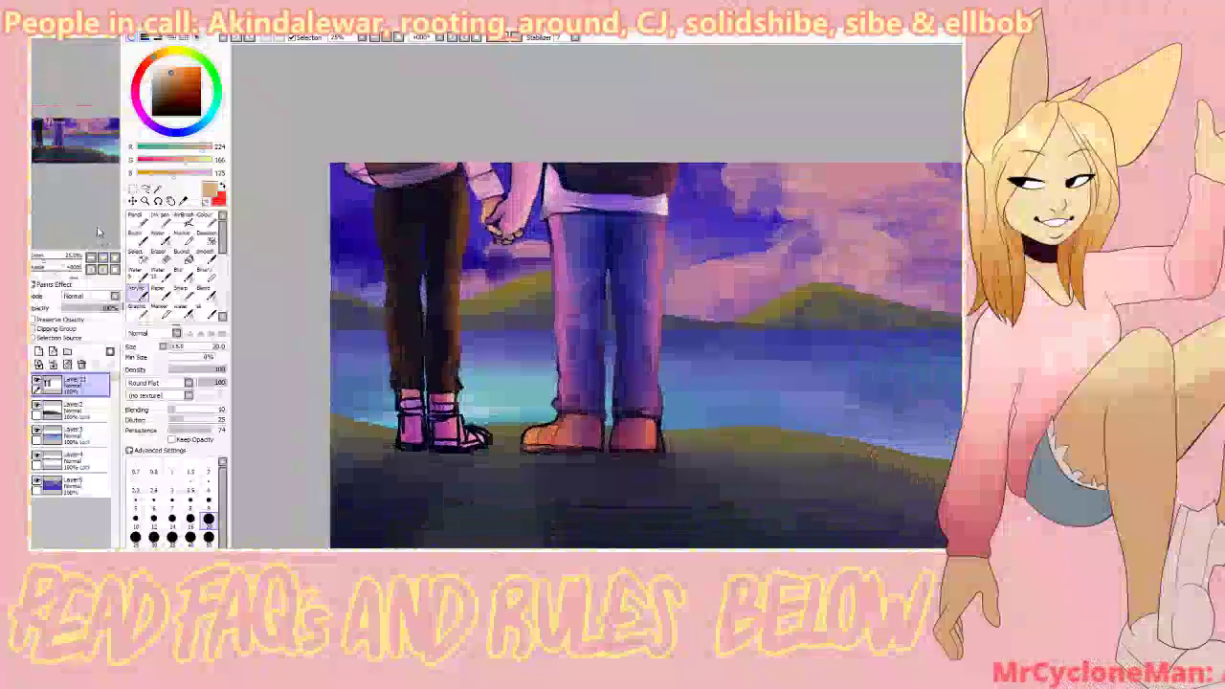
left_click(102, 258)
left_click(102, 258)
left_click(103, 257)
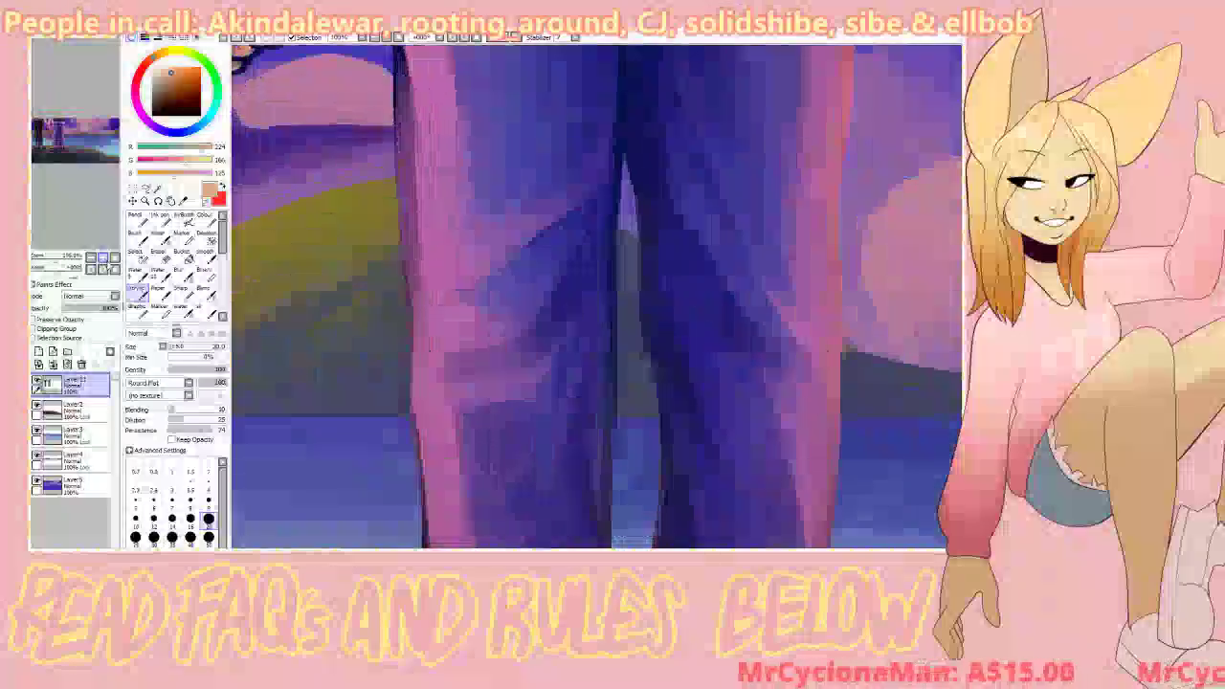
left_click(115, 257)
left_click(102, 257)
left_click(102, 258)
left_click_drag(54, 128, 58, 135)
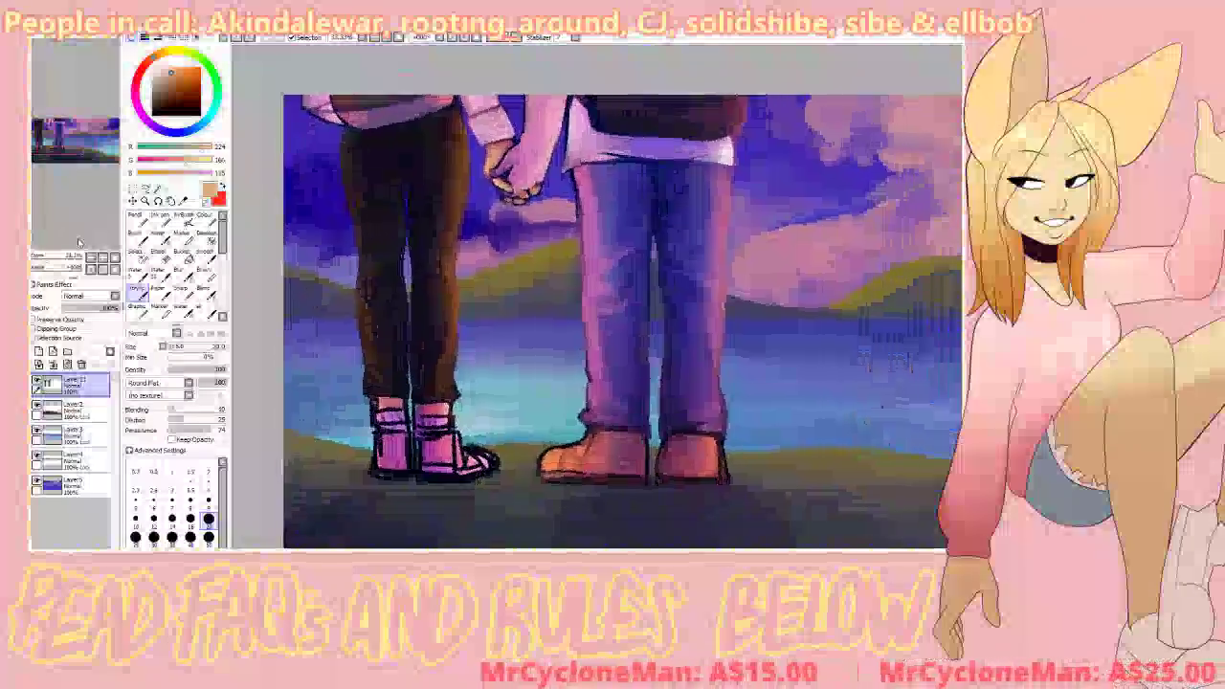
left_click(102, 257)
left_click(44, 145)
left_click(172, 537)
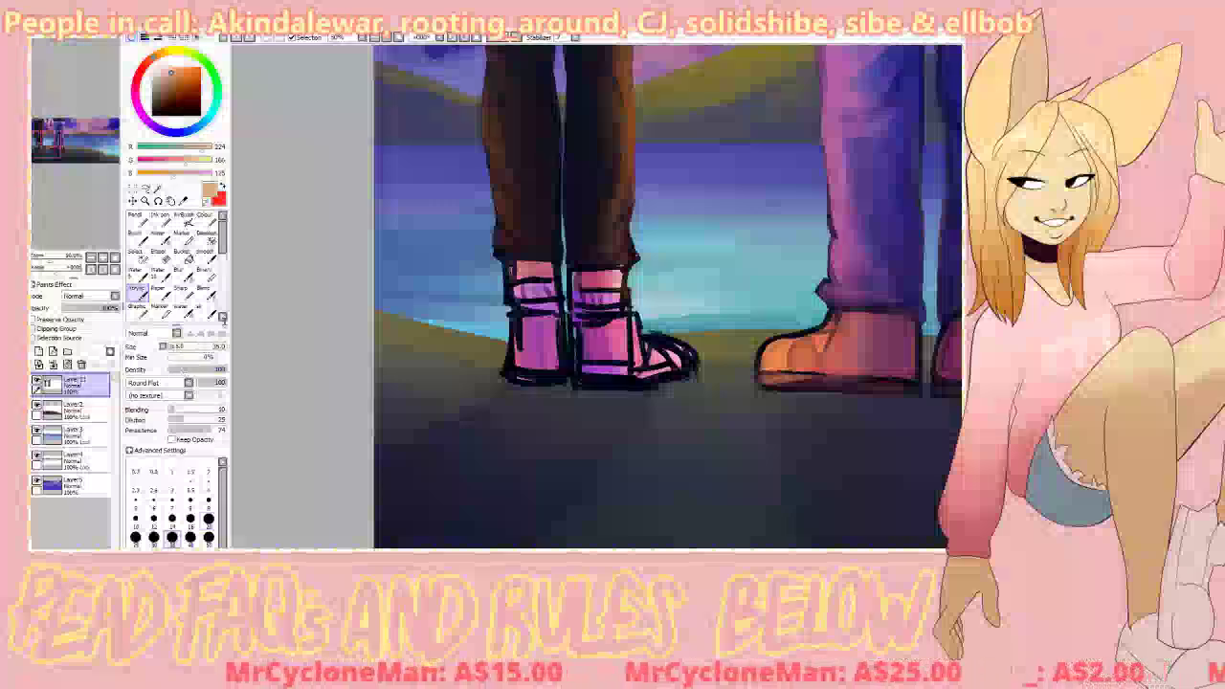
right_click(532, 271)
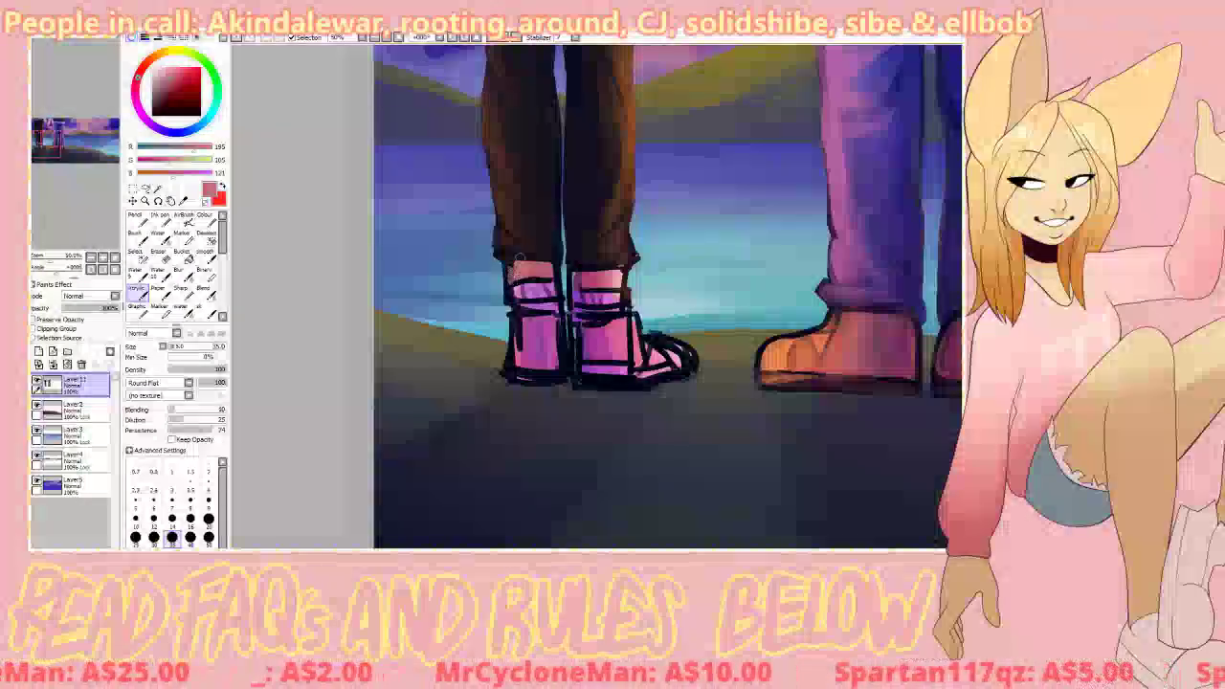
left_click(572, 278, "alt")
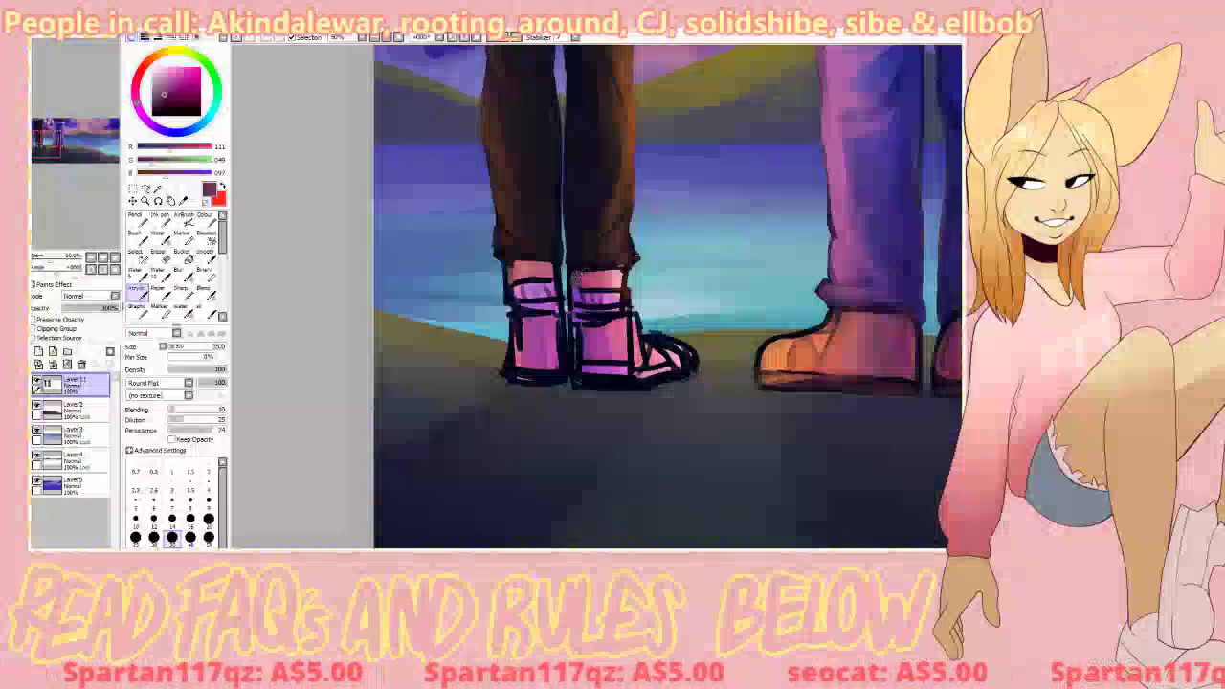
left_click(574, 291, "alt")
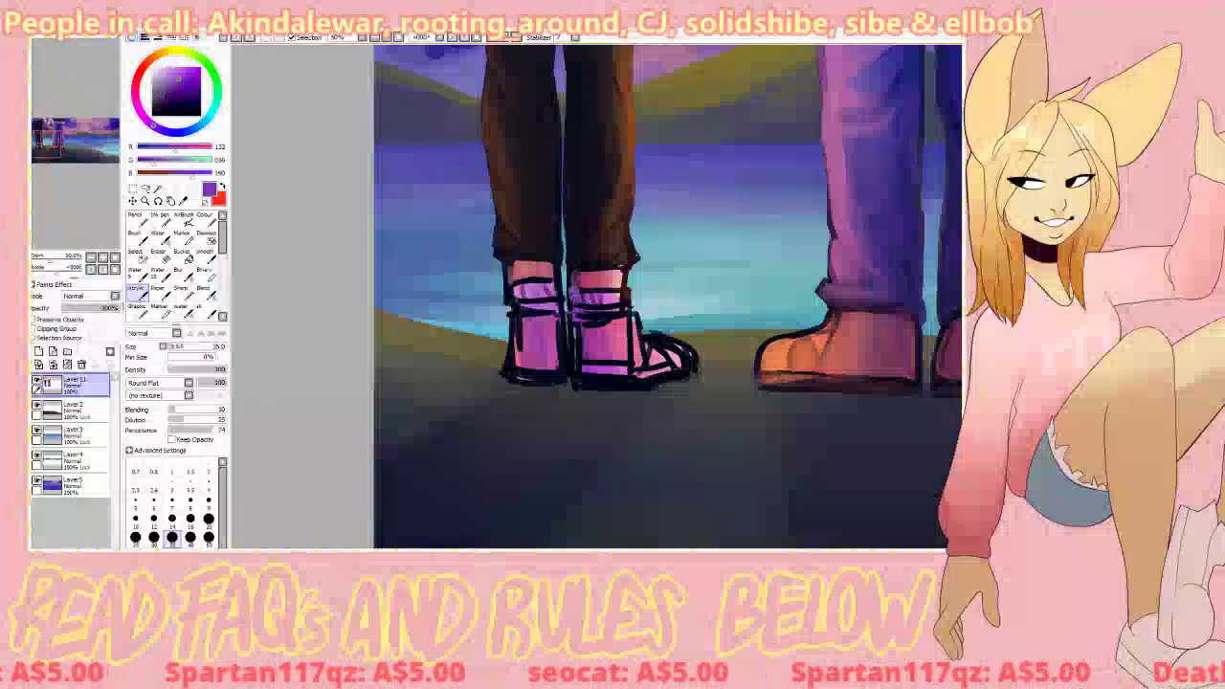
Step: Paint the left figure's sock cuffs over the sketch lines in orchid pink (RGB 220, 126, 211) and light pink (RGB 242, 184, 185)
left_click(542, 292, "alt")
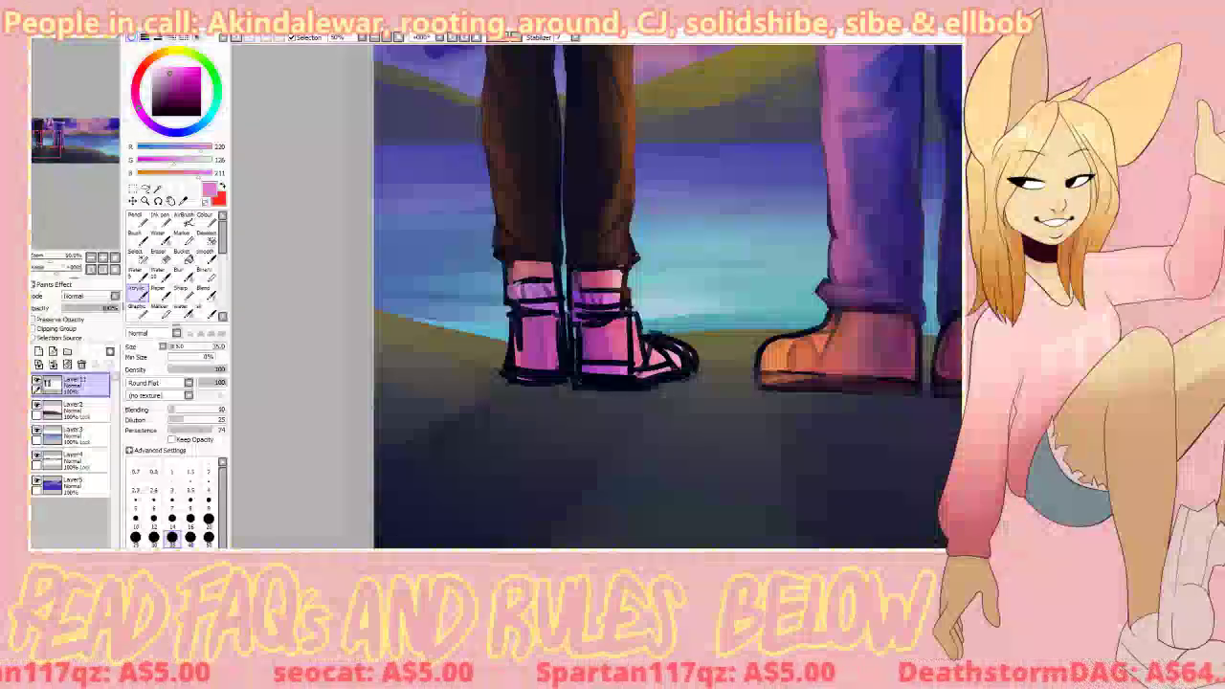
left_click_drag(547, 283, 516, 286)
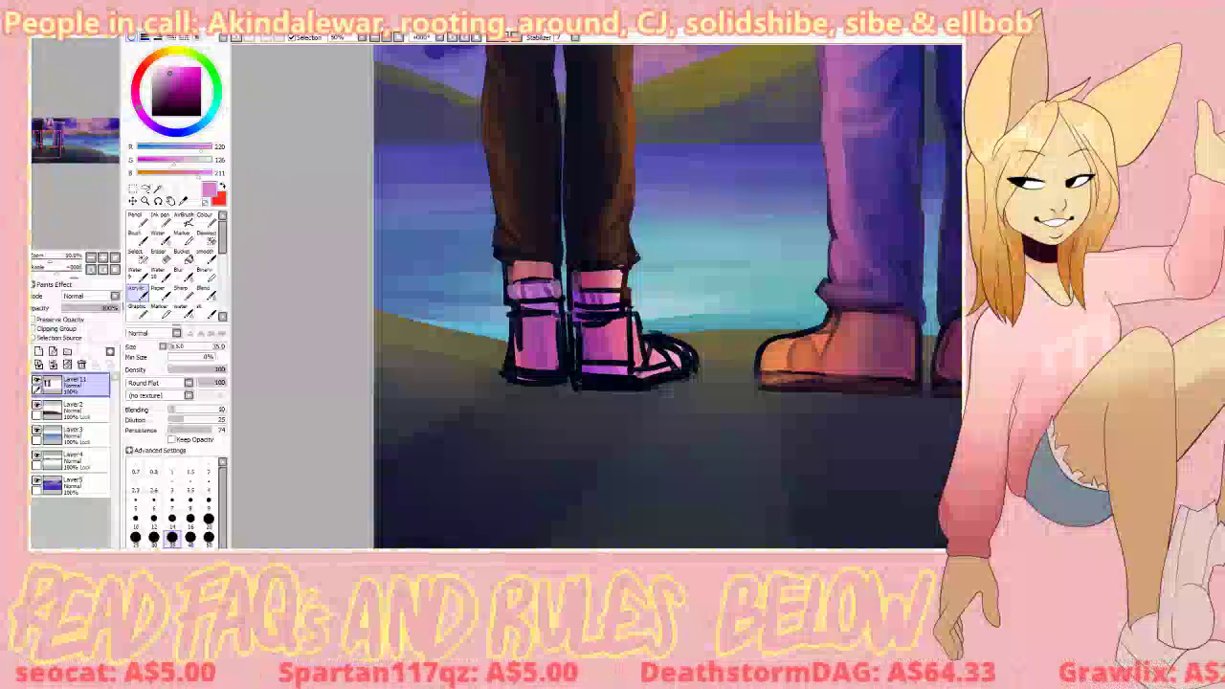
left_click_drag(577, 308, 586, 316)
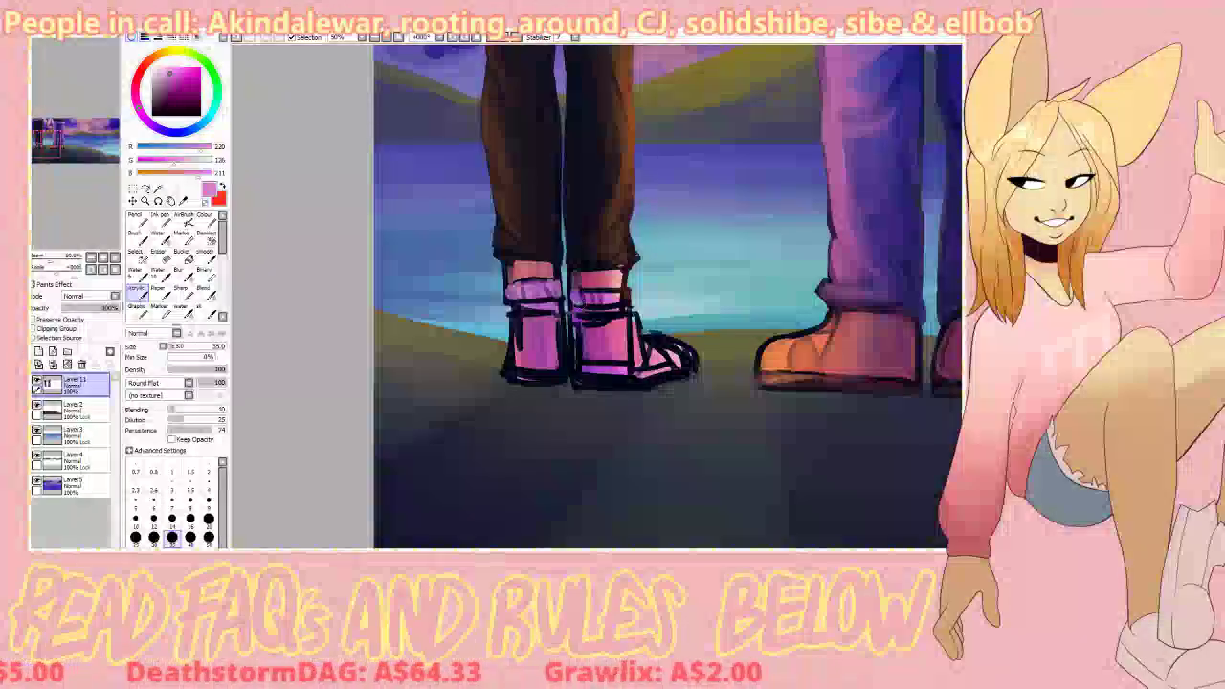
right_click(604, 280)
left_click_drag(625, 293, 613, 298)
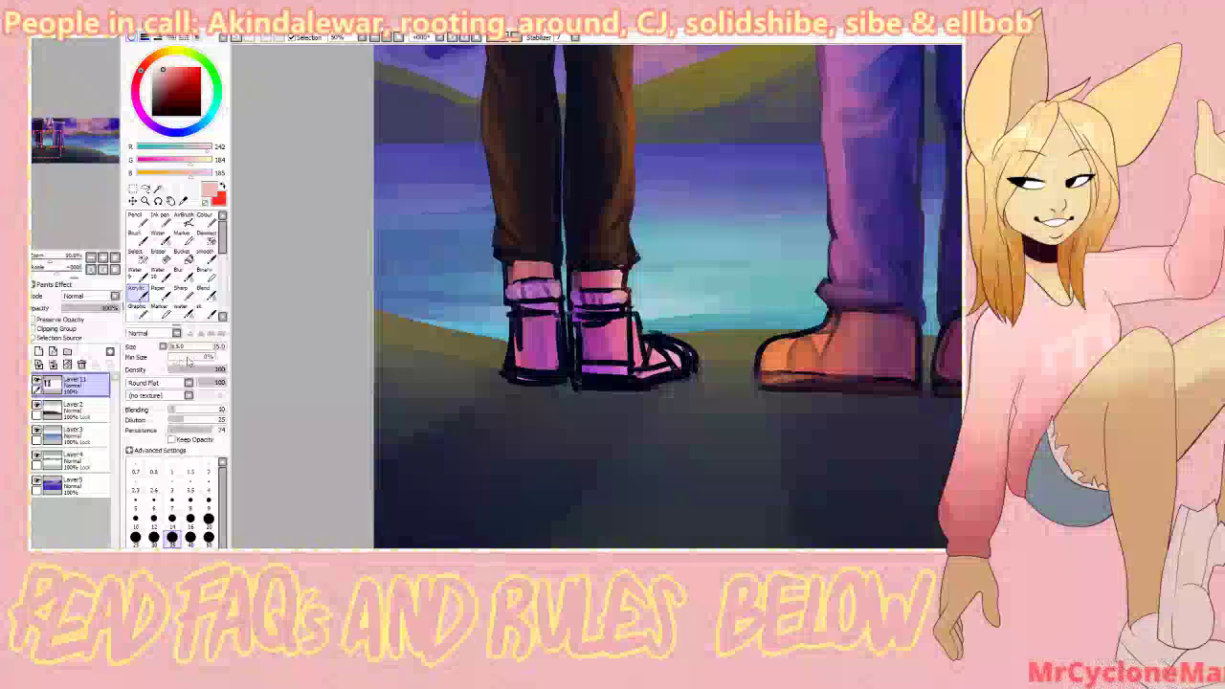
Step: Refine the shading of both sock cuffs with sampled purple and dusty pink at size 20, and blend the tones
left_click(209, 519)
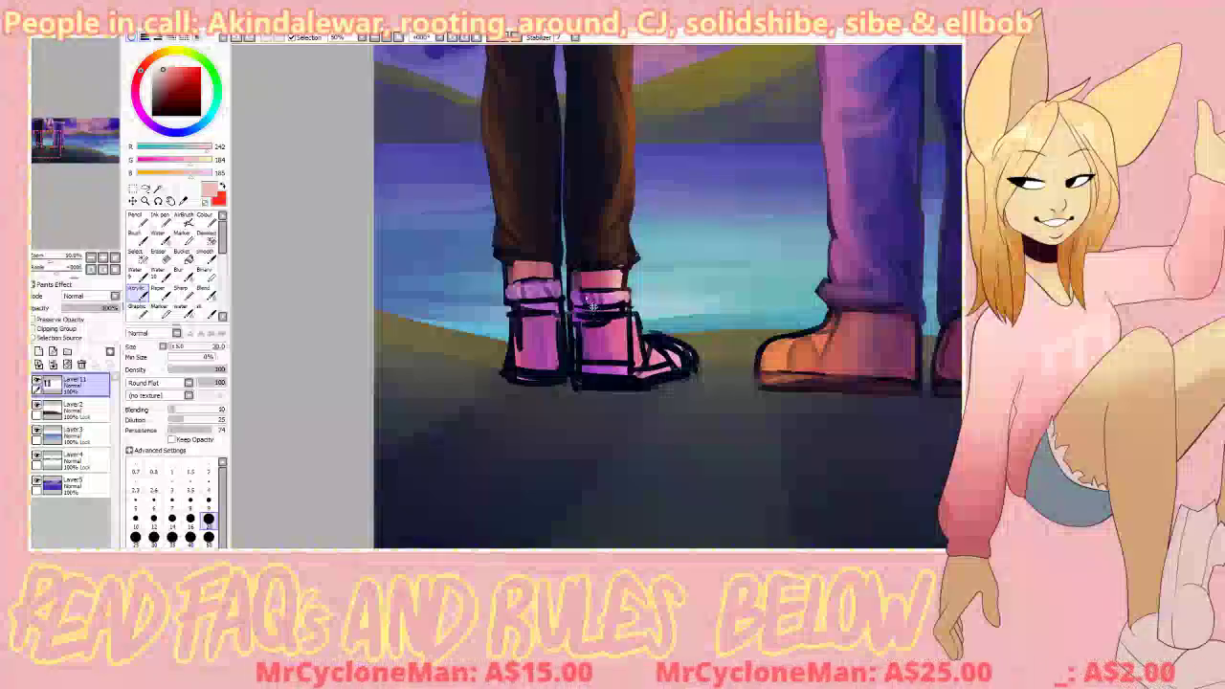
right_click(538, 292)
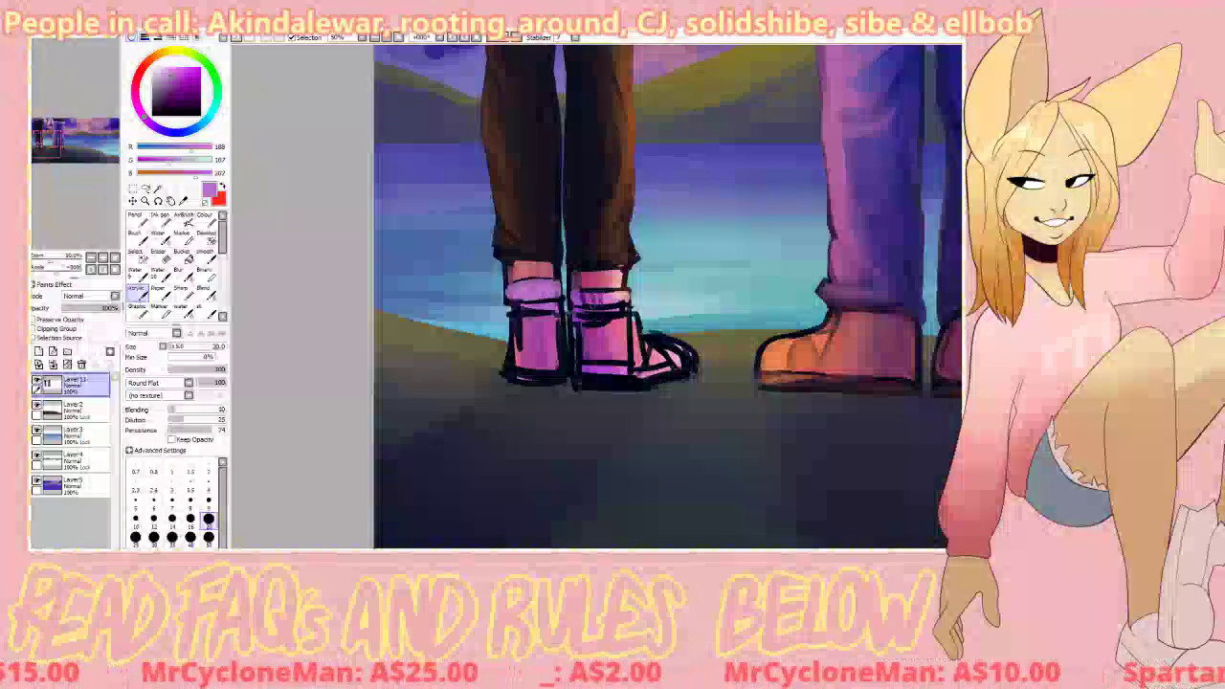
right_click(600, 280)
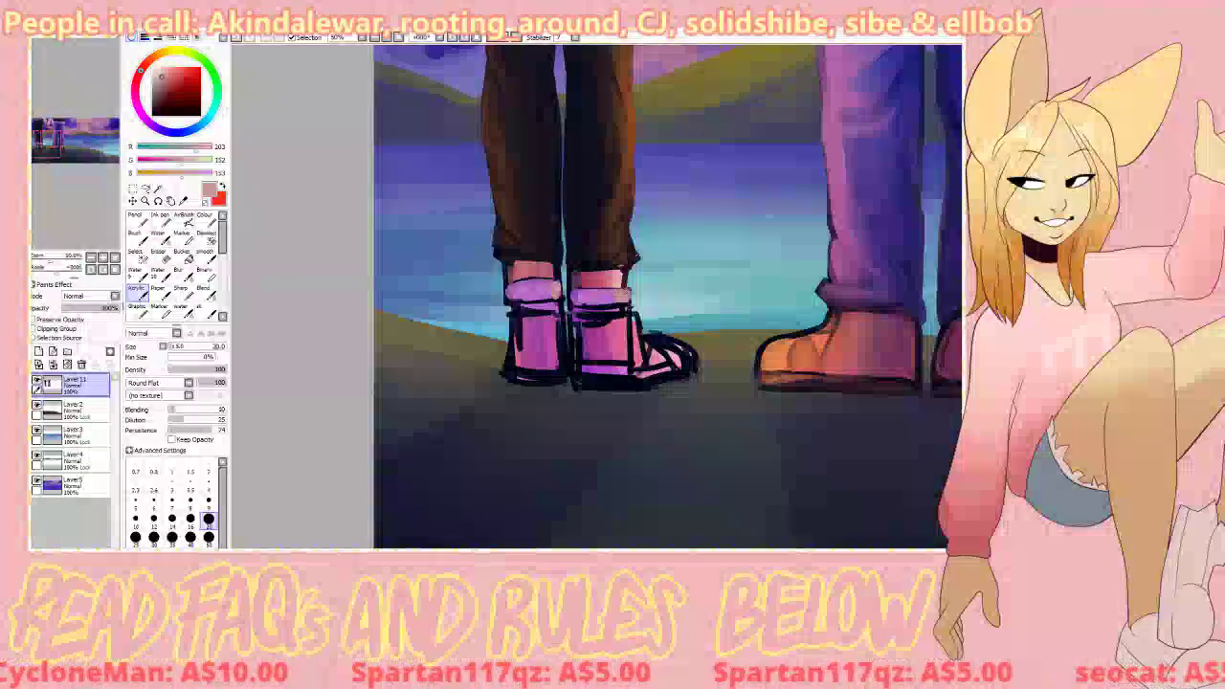
key("b")
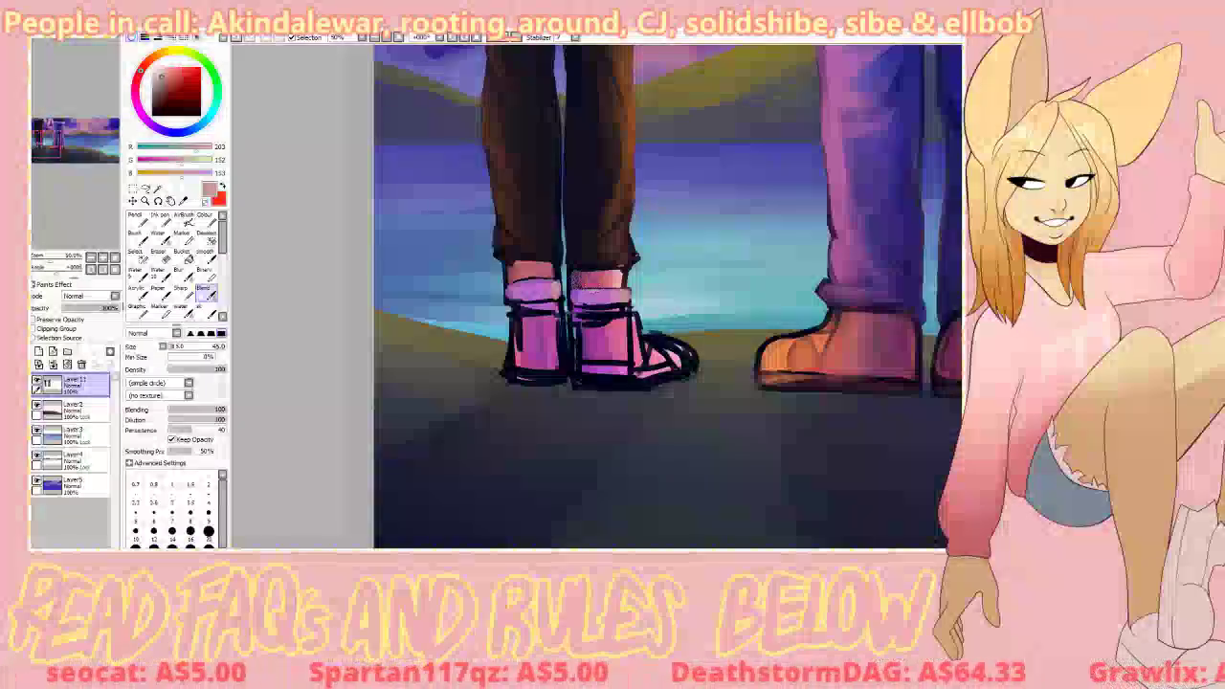
left_click(140, 292)
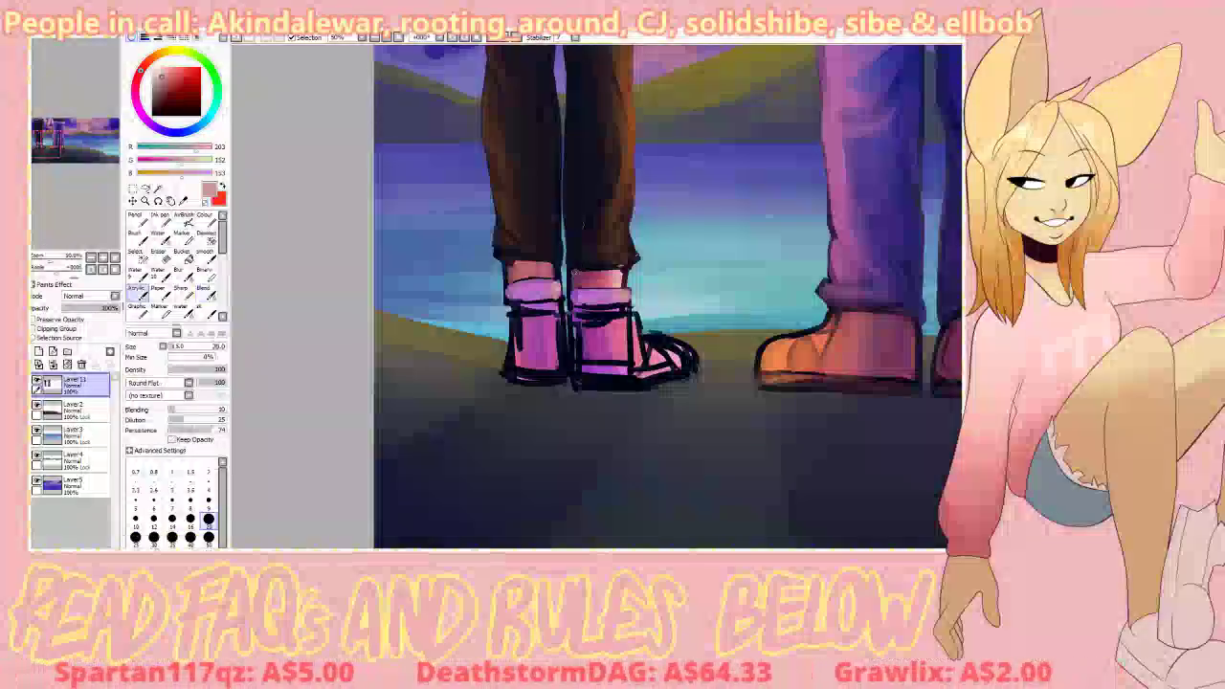
Step: Redraw the dark outlines around the left figure's ankles, trouser hems and sock cuffs in sampled near-black navy
right_click(572, 271)
left_click_drag(574, 270, 625, 269)
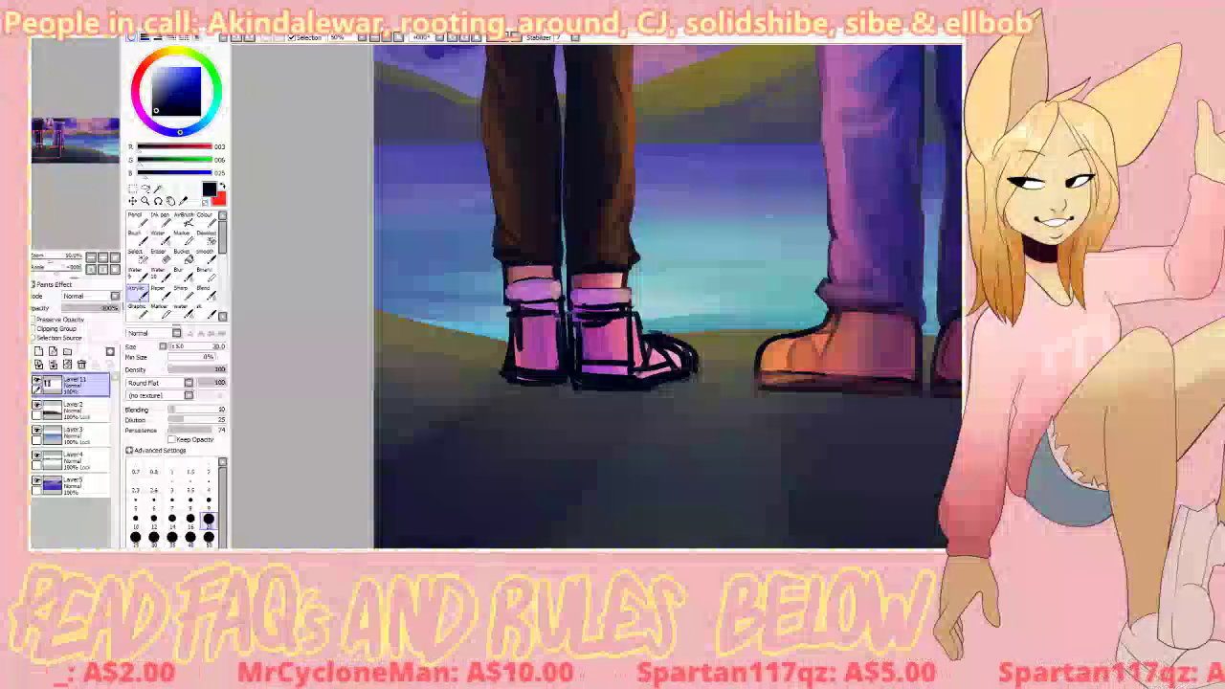
right_click(508, 279)
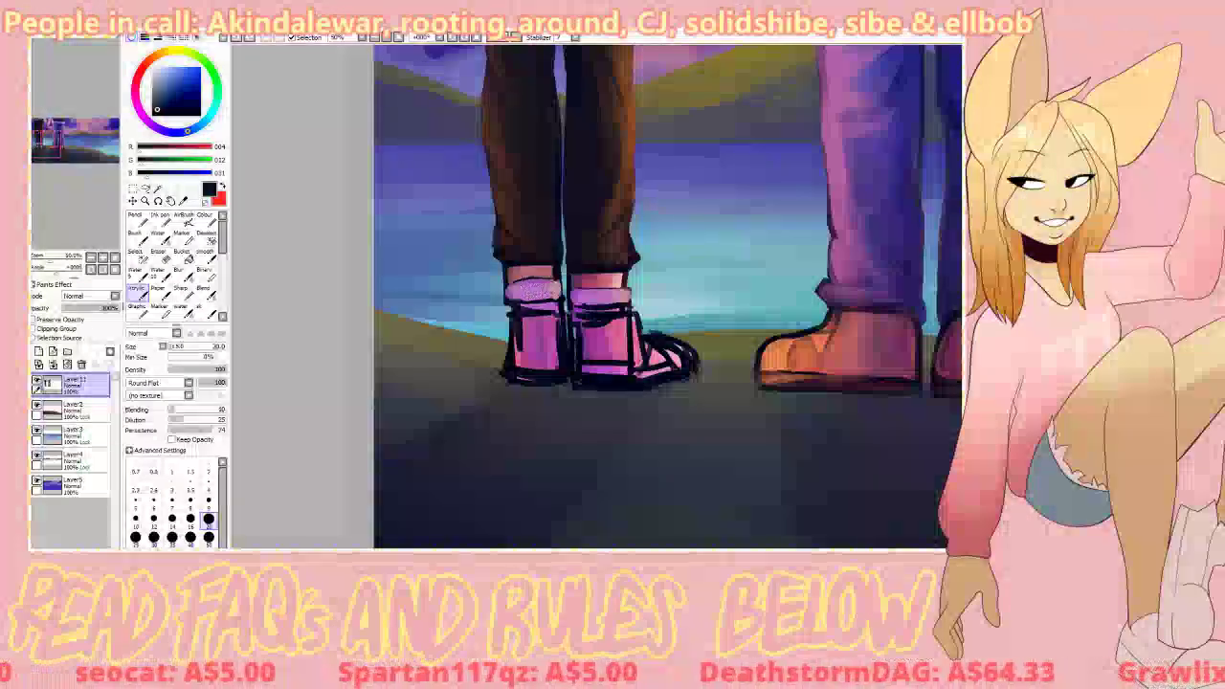
Step: Highlight the left figure's sock cuffs in pale pink (RGB 255, 199, 211) at size 16, and blend the highlights in
right_click(556, 291)
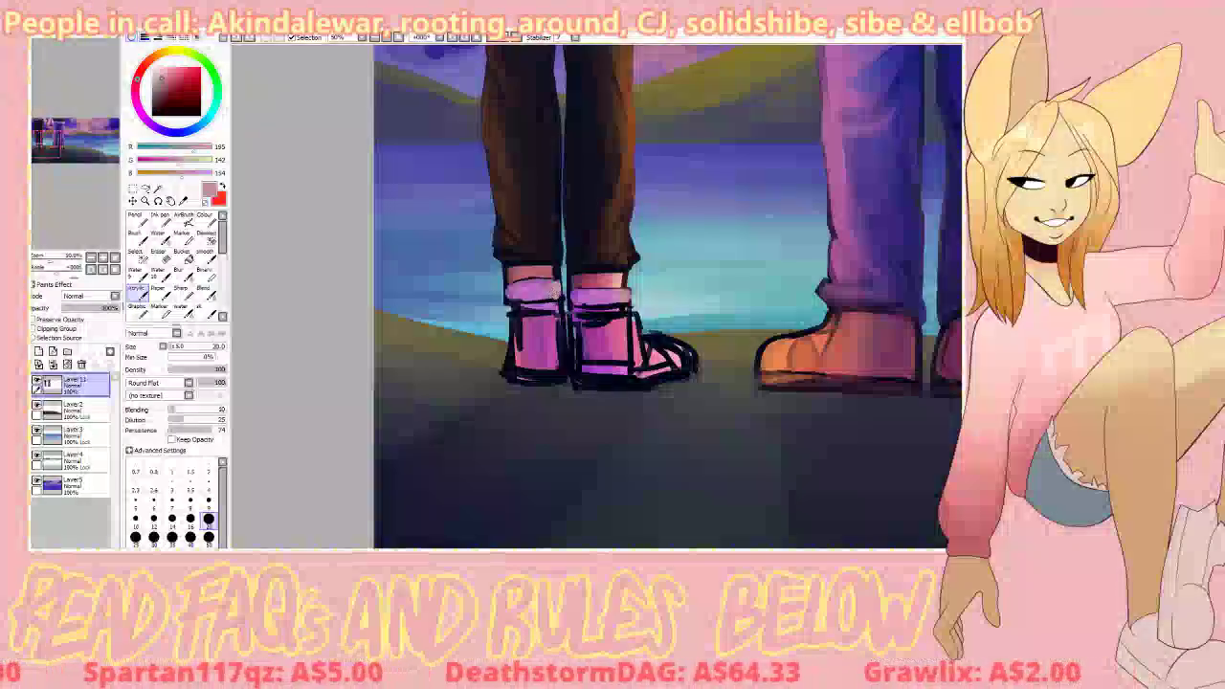
left_click(162, 67)
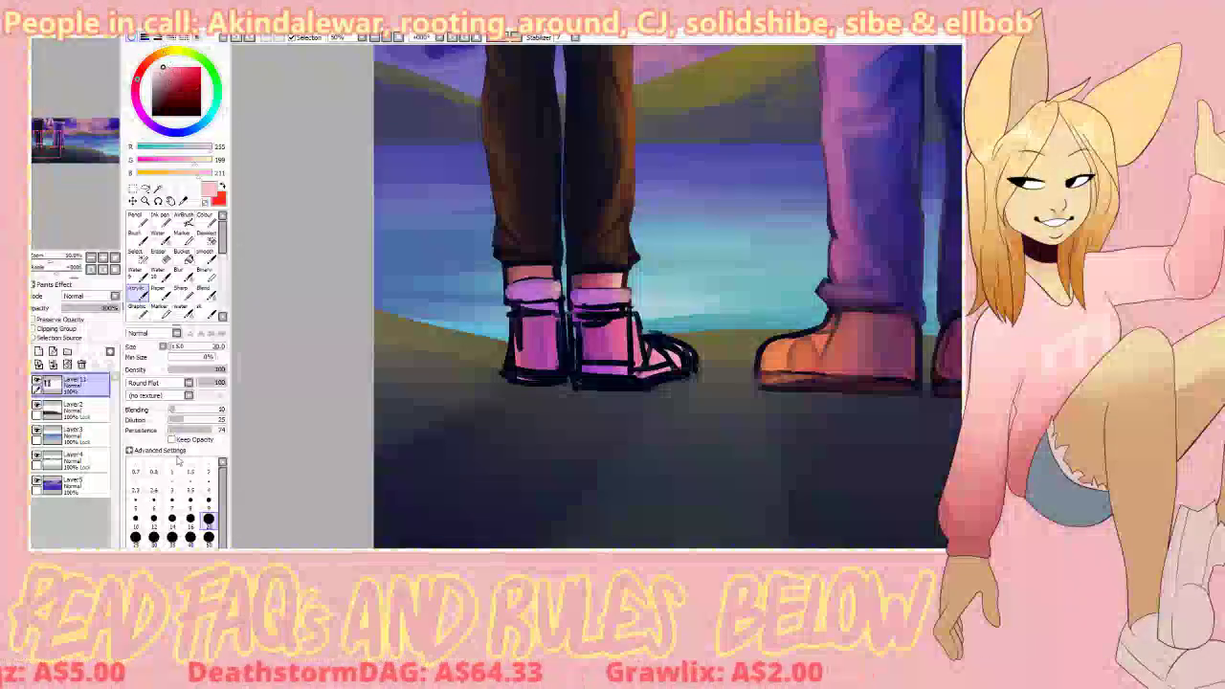
left_click_drag(513, 287, 519, 294)
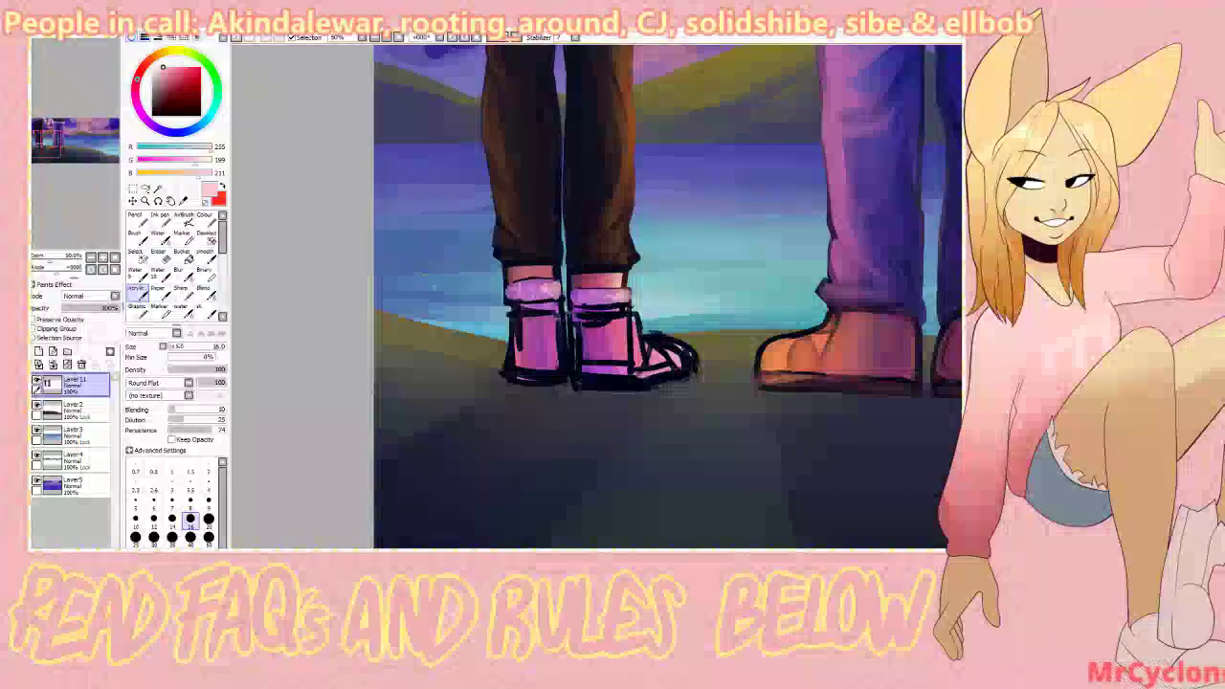
left_click(203, 291)
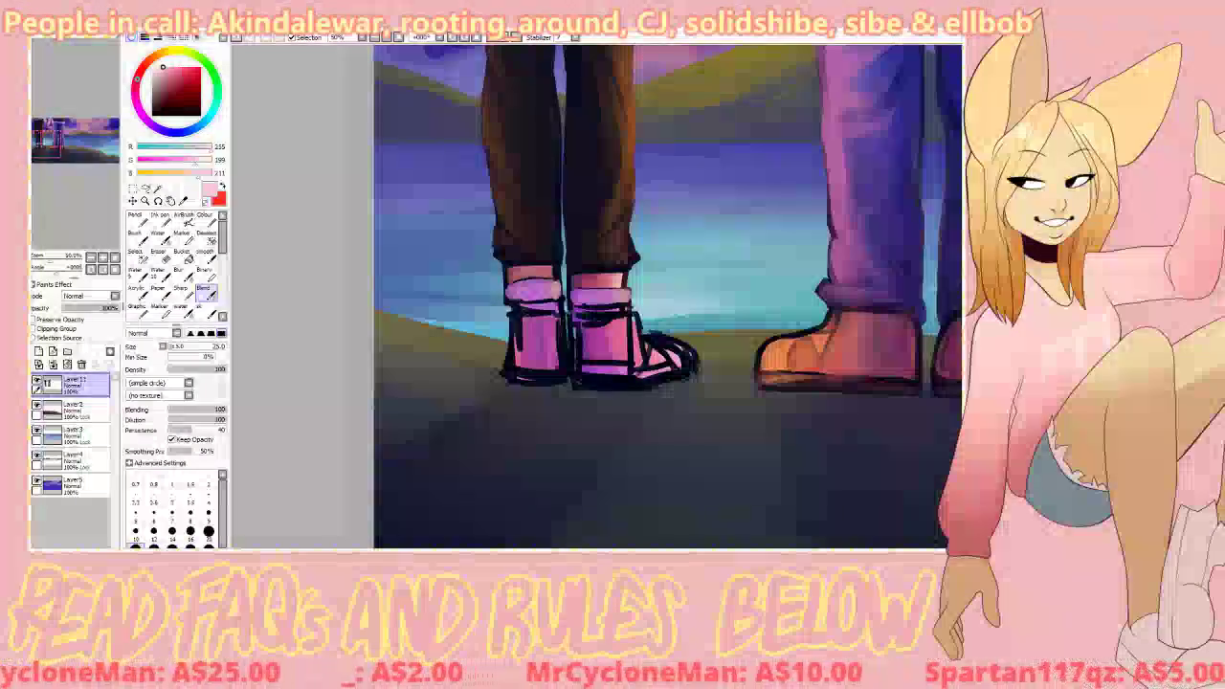
Step: Redraw the left figure's shoe outlines in sampled dark navy with the acrylic brush at size 30, and start erasing stray edges
left_click(140, 294)
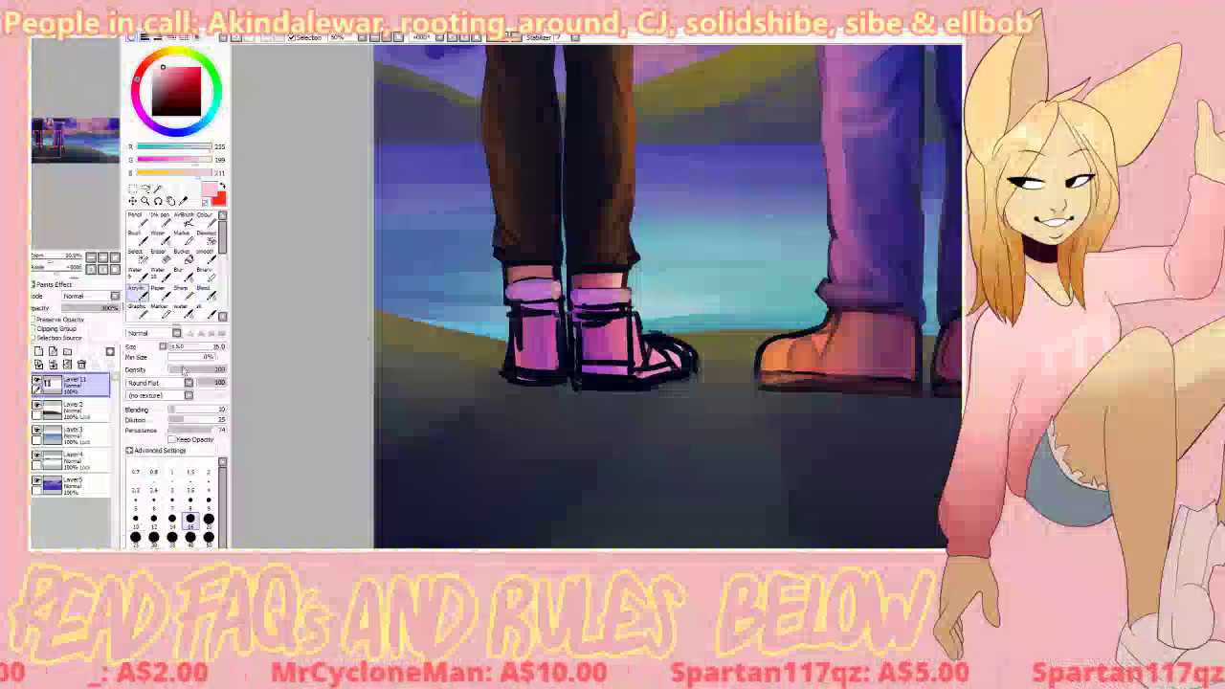
left_click(173, 347)
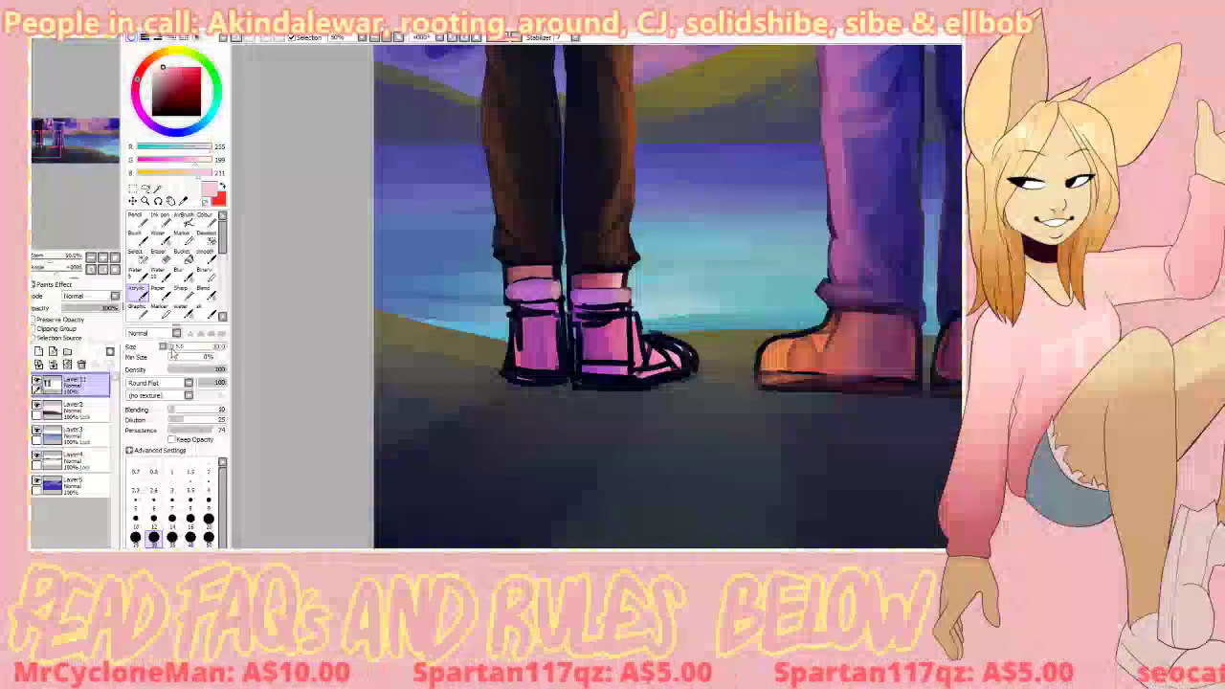
right_click(570, 361)
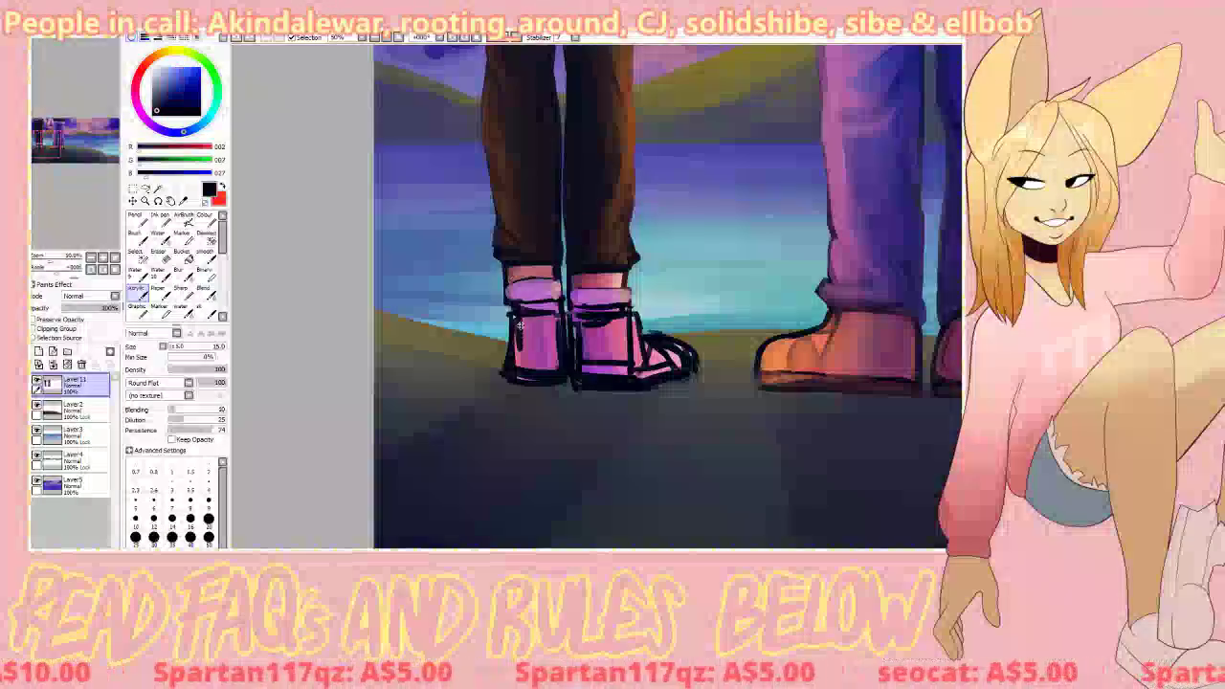
left_click(153, 537)
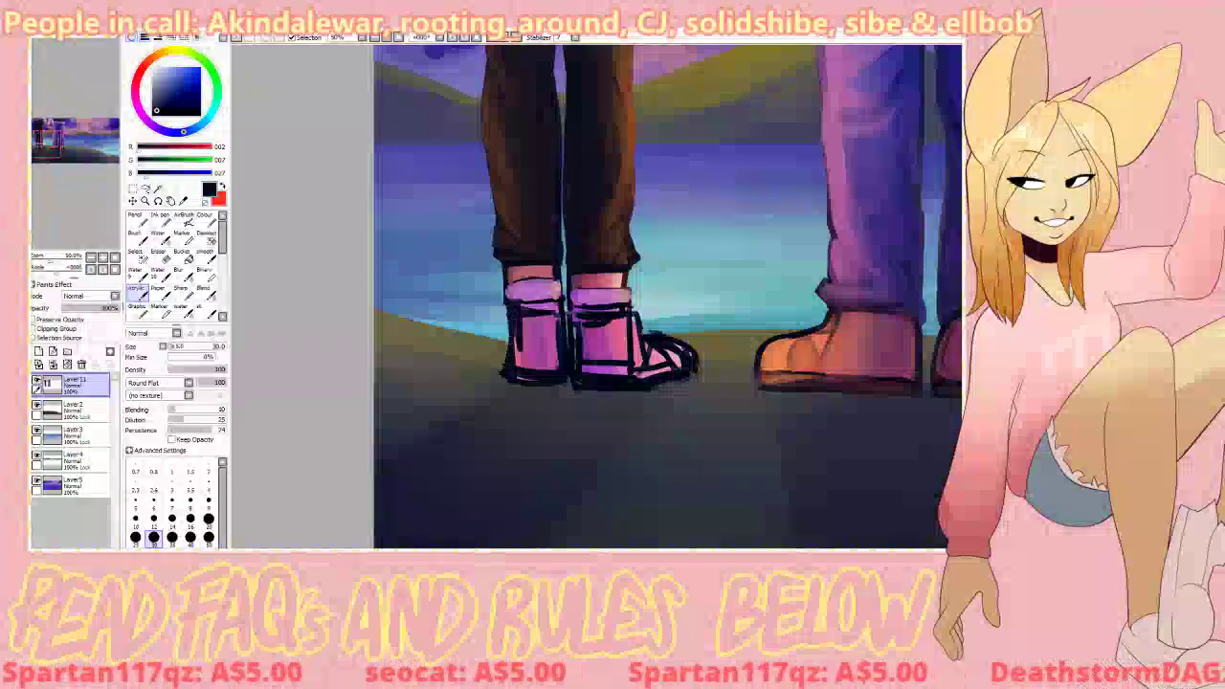
key("e")
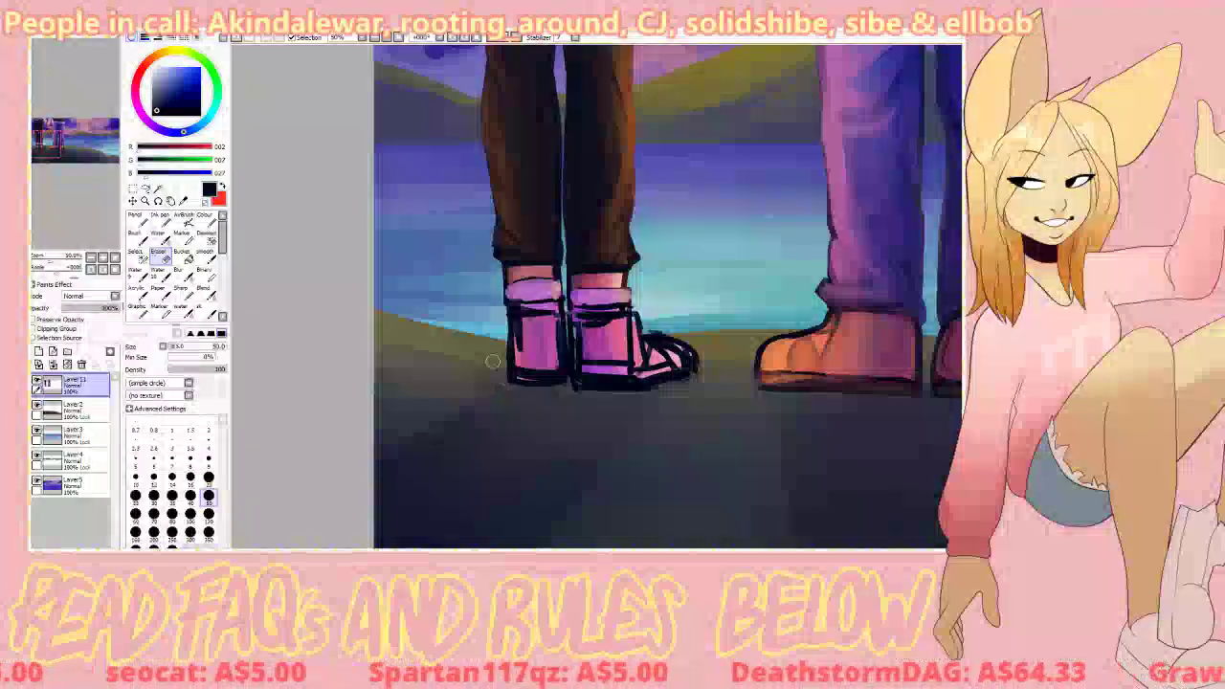
Step: Paint a light pink sole on the leftmost high-top with the Acrylic brush, using pinks and purples sampled from the shoes
key("b")
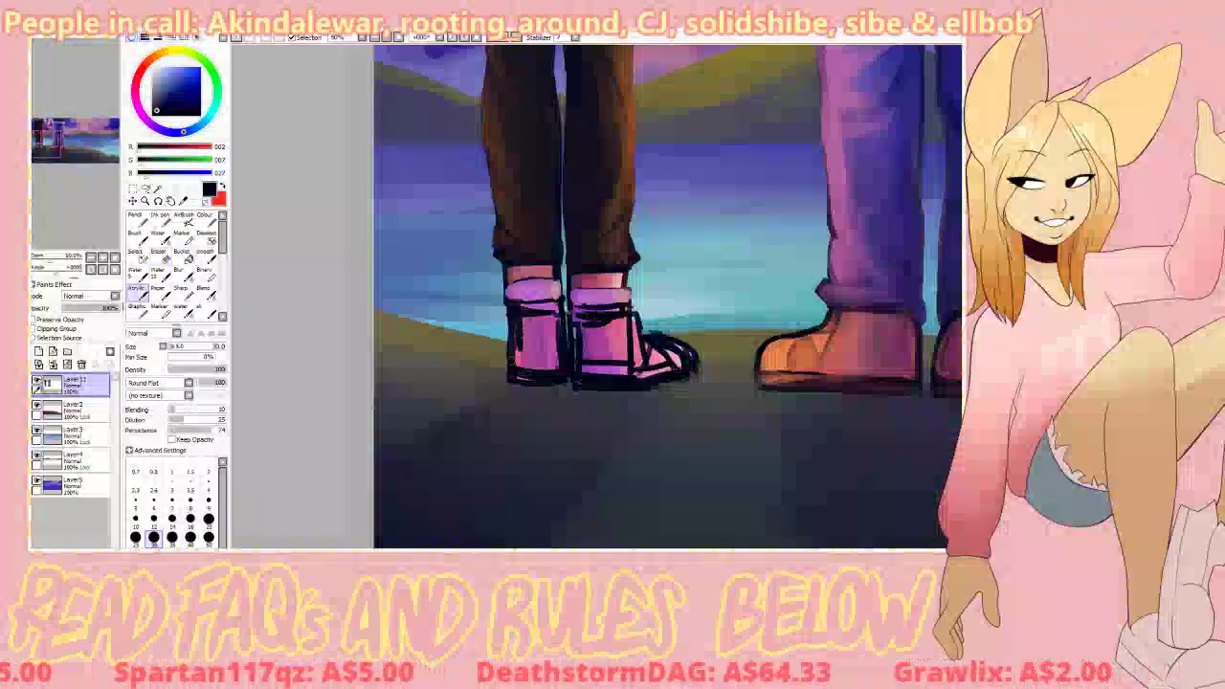
left_click(523, 330, "alt")
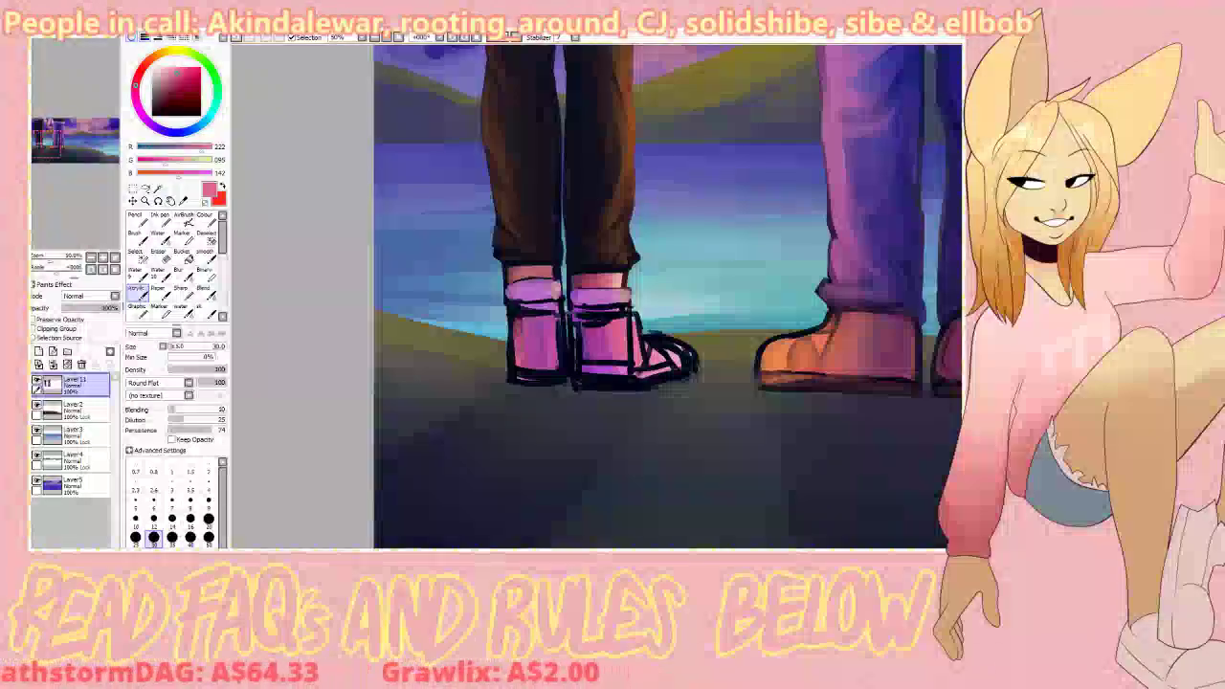
left_click(520, 376, "alt")
left_click(592, 366, "alt")
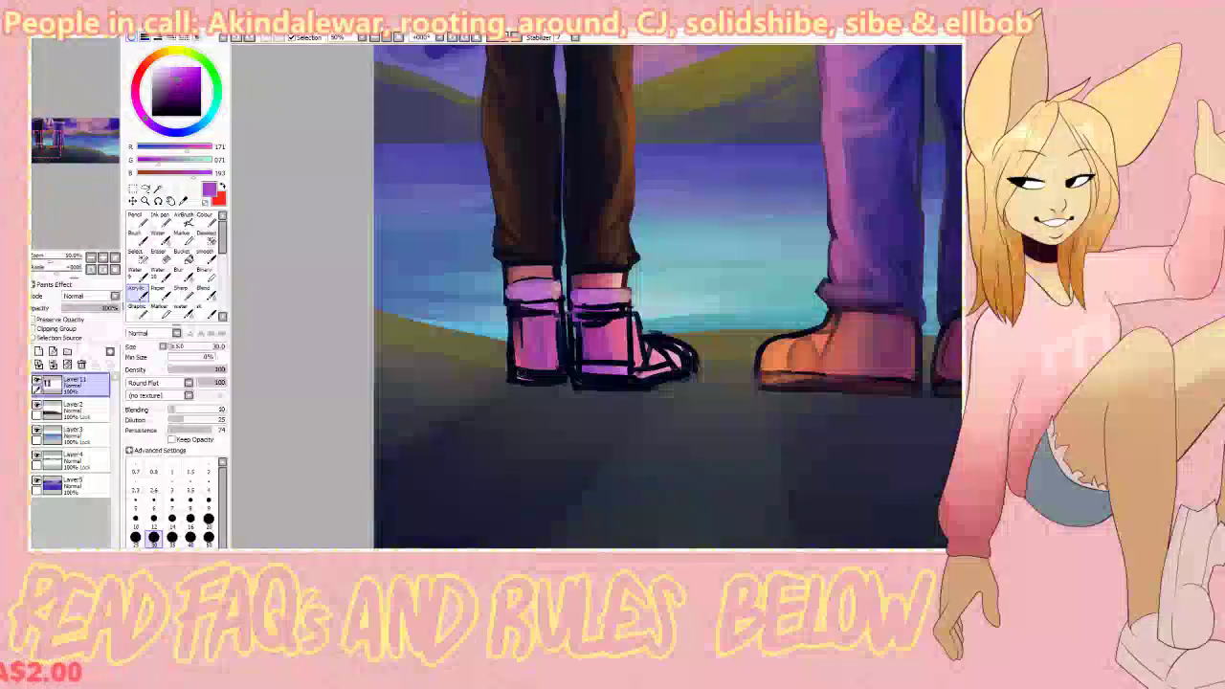
left_click_drag(515, 372, 555, 377)
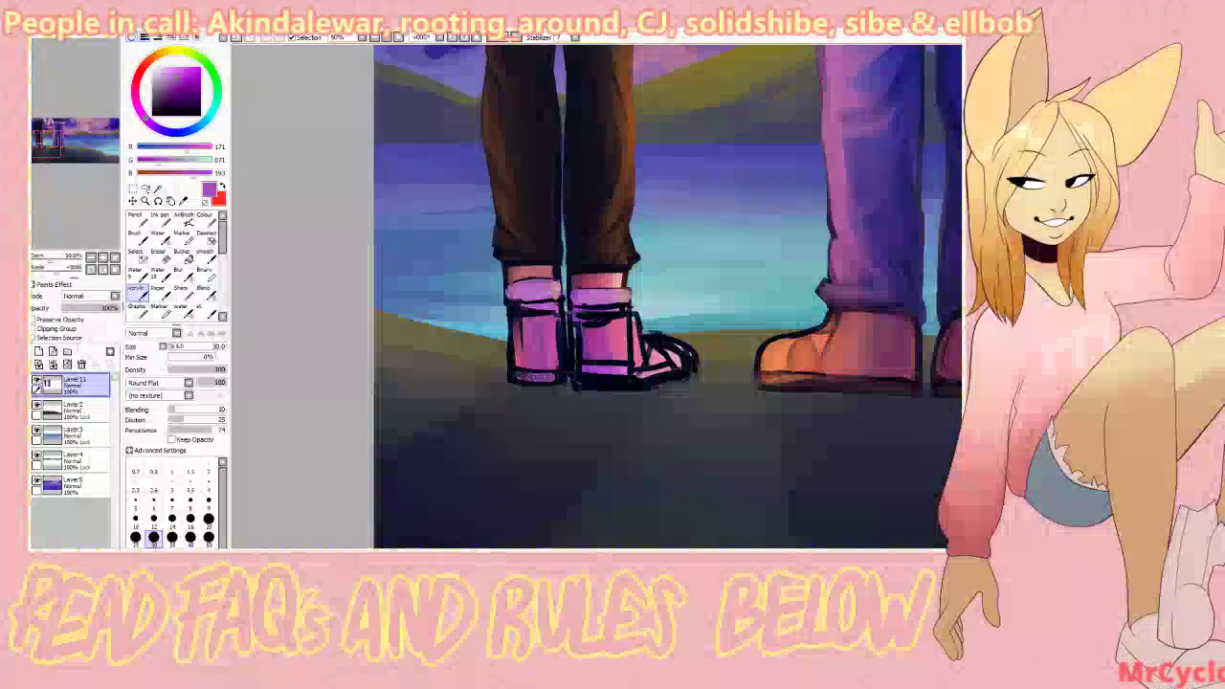
left_click(654, 363, "alt")
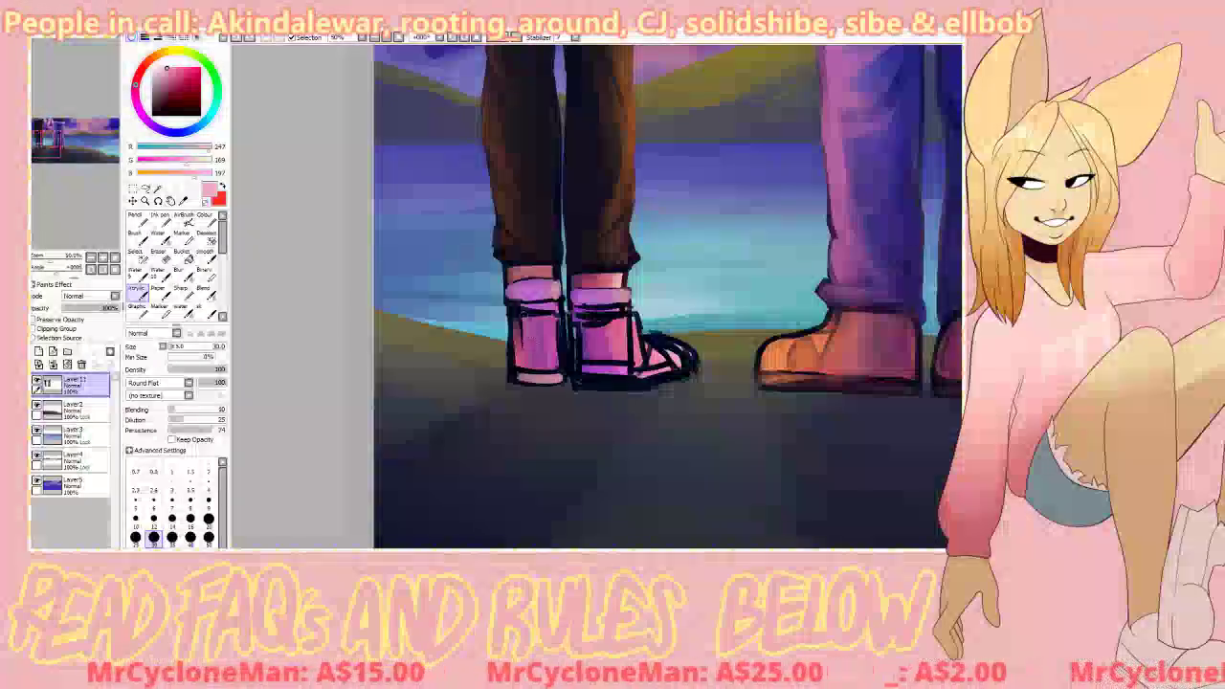
Step: Paint the neighbouring high-top's sole muted pink and shade its laces and upper with sampled purple tones
right_click(593, 328)
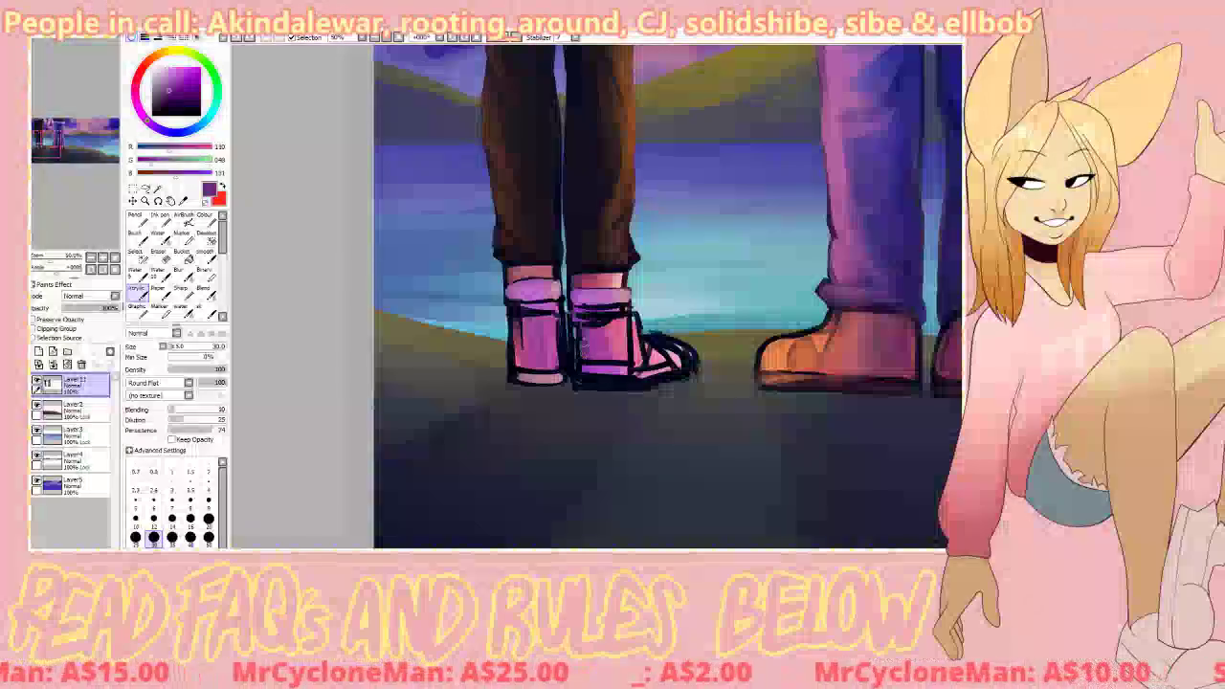
right_click(590, 380)
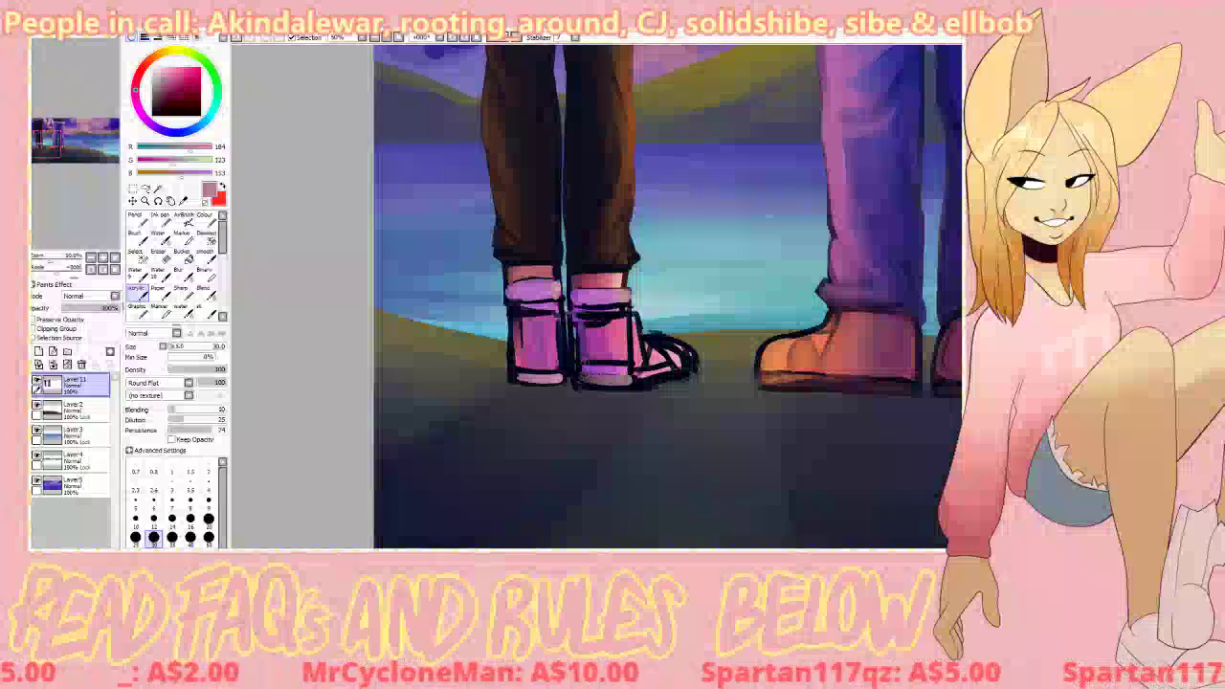
right_click(612, 387)
right_click(608, 381)
right_click(620, 381)
Step: Repaint the front high-top's toe cap with sampled ankle and toe pinks, covering the rough black lines
right_click(602, 281)
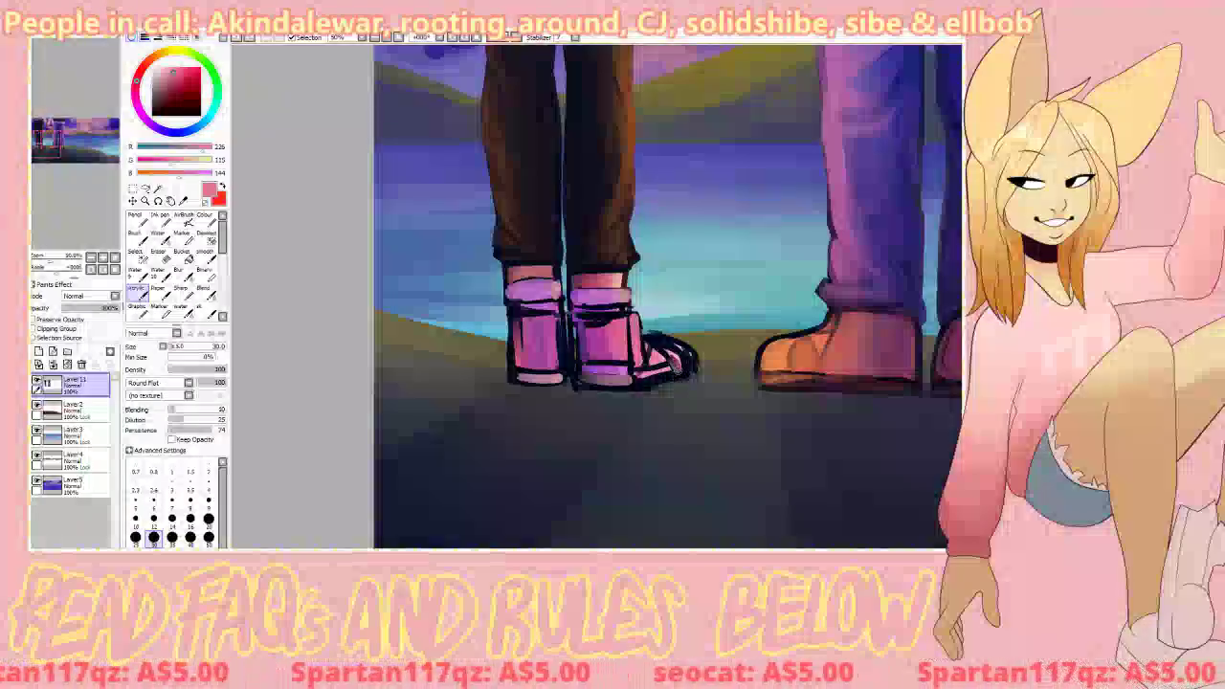
right_click(647, 360)
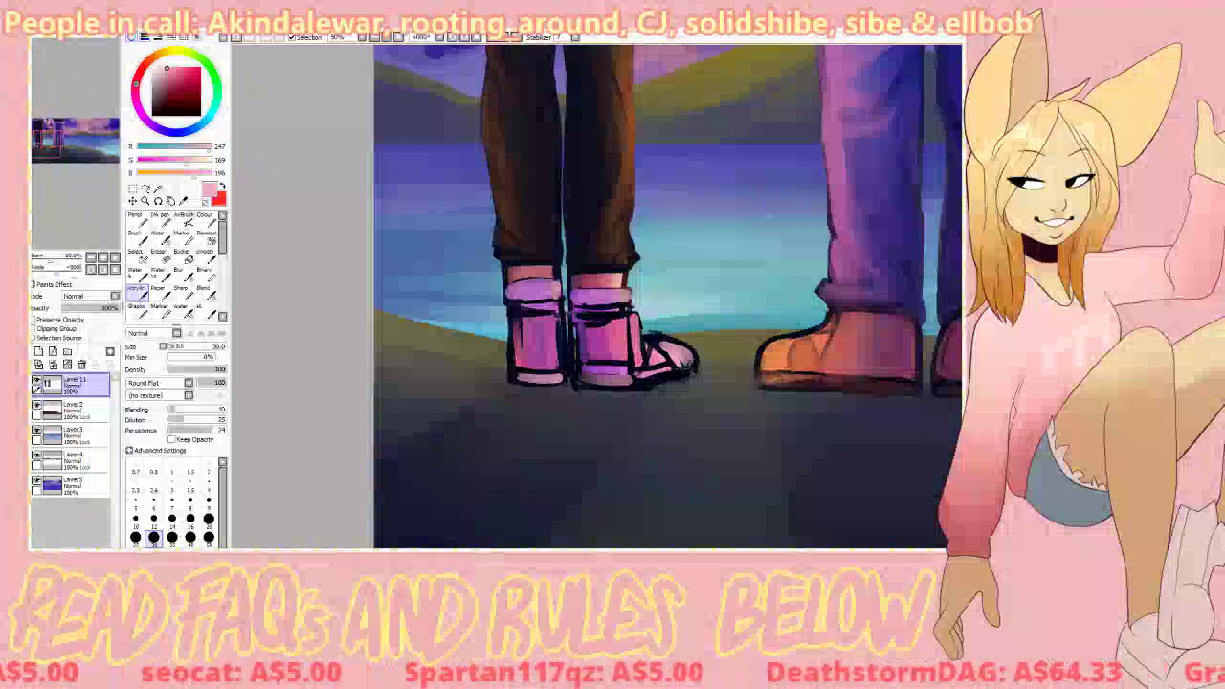
right_click(648, 358)
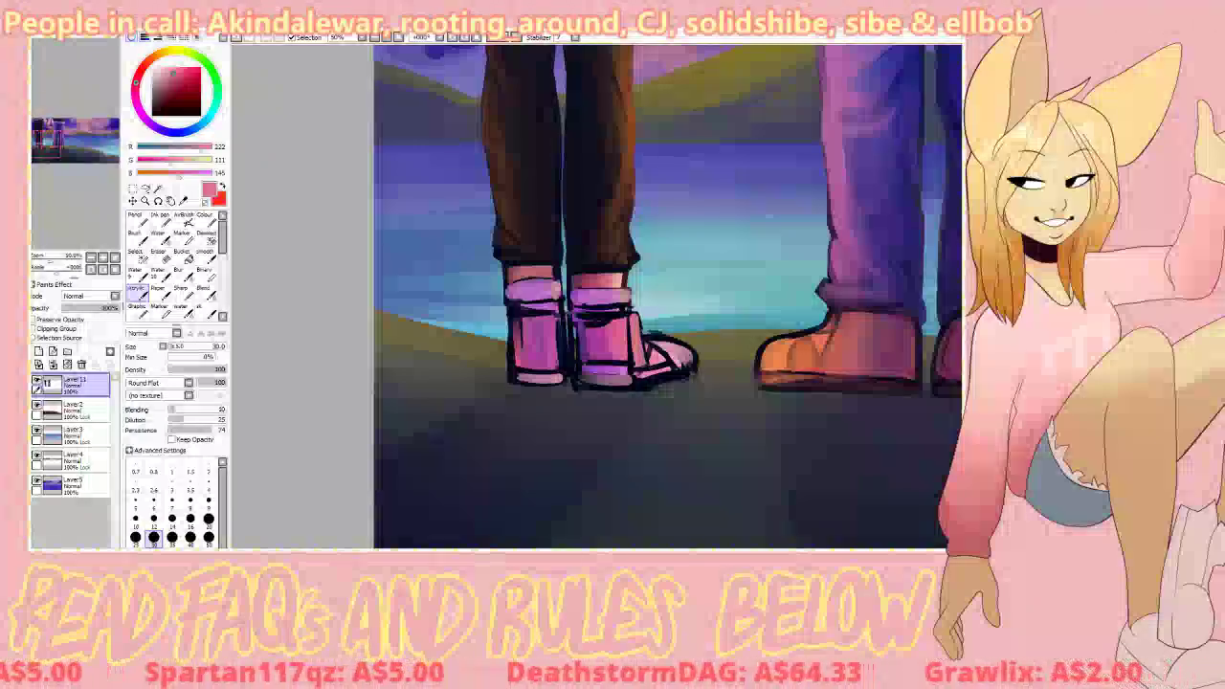
Step: Refine the holding hands, forearm and sleeve cuff with sampled tan, pink and dark blue tones
left_click_drag(45, 140, 55, 122)
left_click(92, 257)
left_click(92, 257)
mouse_move(92, 224)
left_mouse_down()
mouse_move(89, 235)
mouse_move(103, 235)
mouse_move(105, 213)
left_mouse_up()
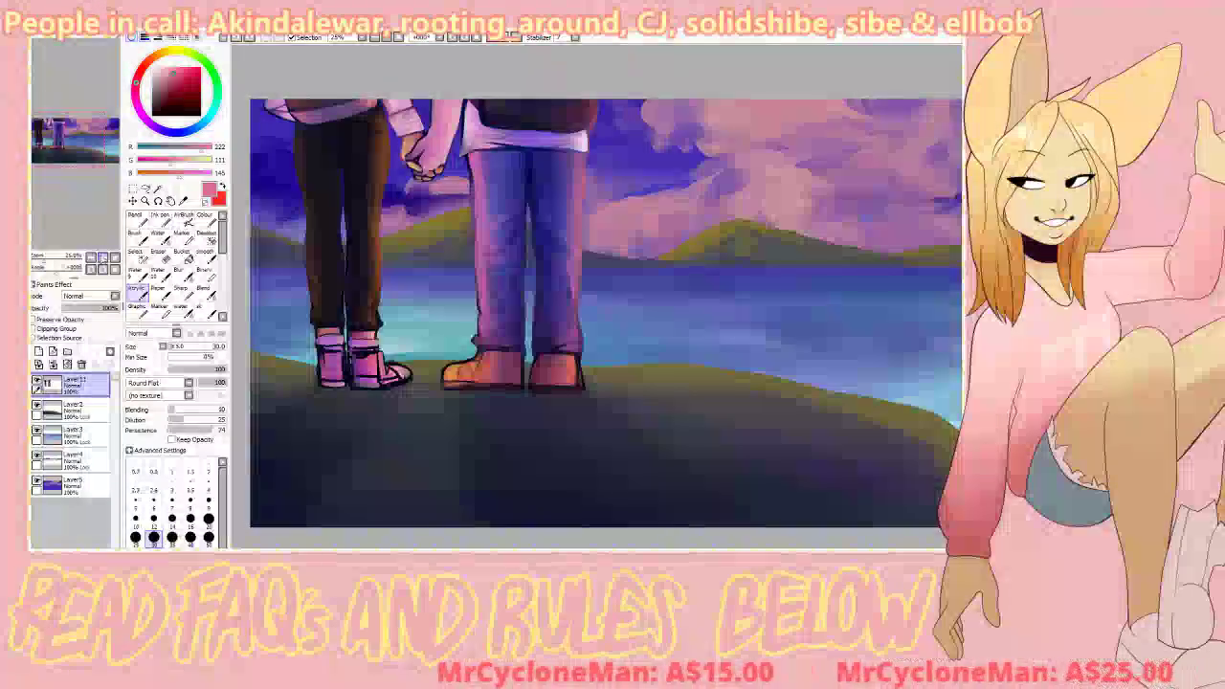
scroll(297, 127, "up", 1)
right_click(463, 186)
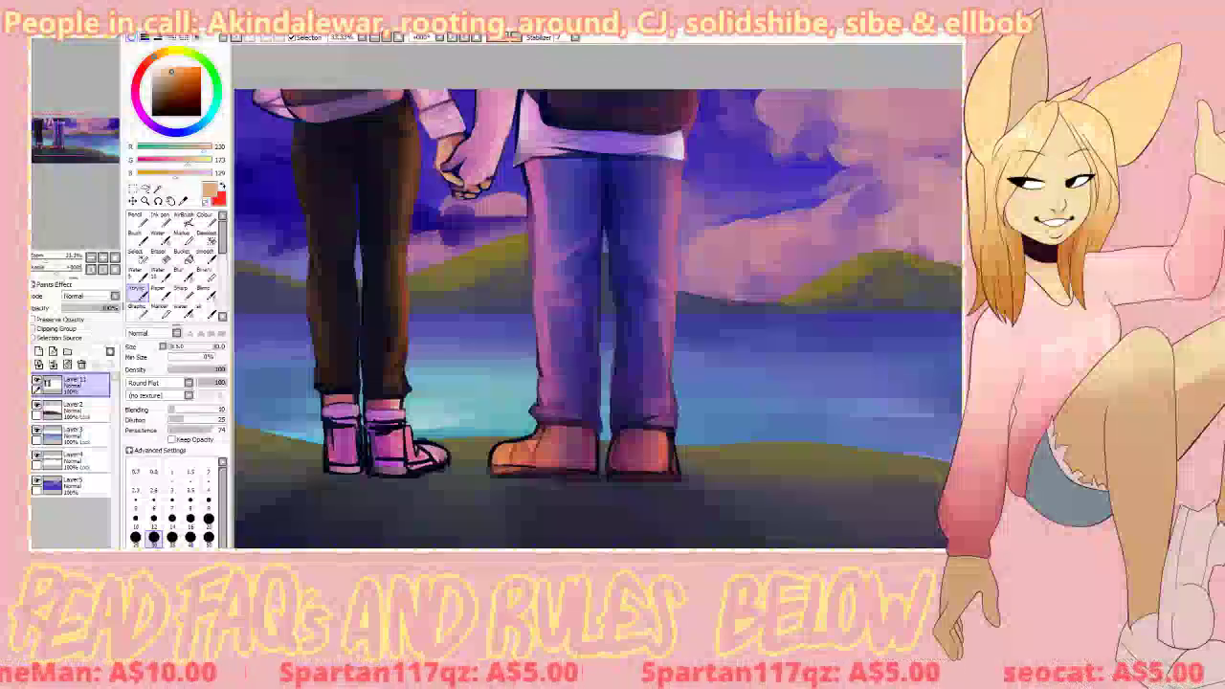
right_click(492, 146)
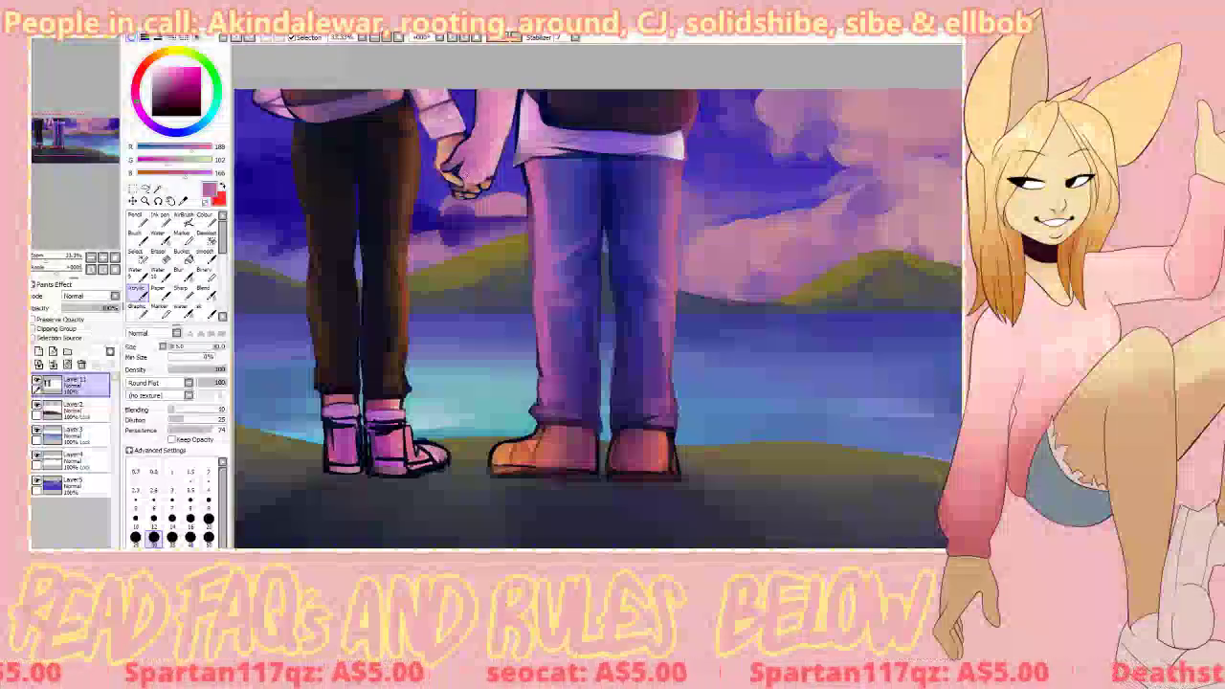
right_click(603, 180)
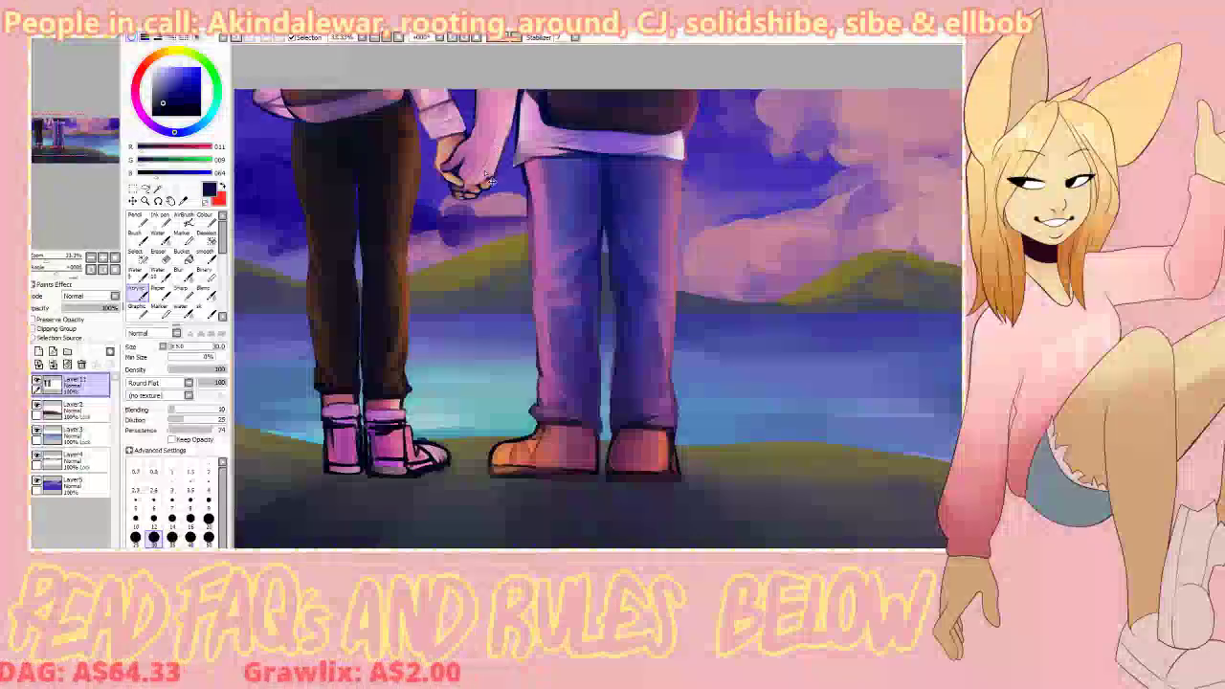
right_click(486, 158)
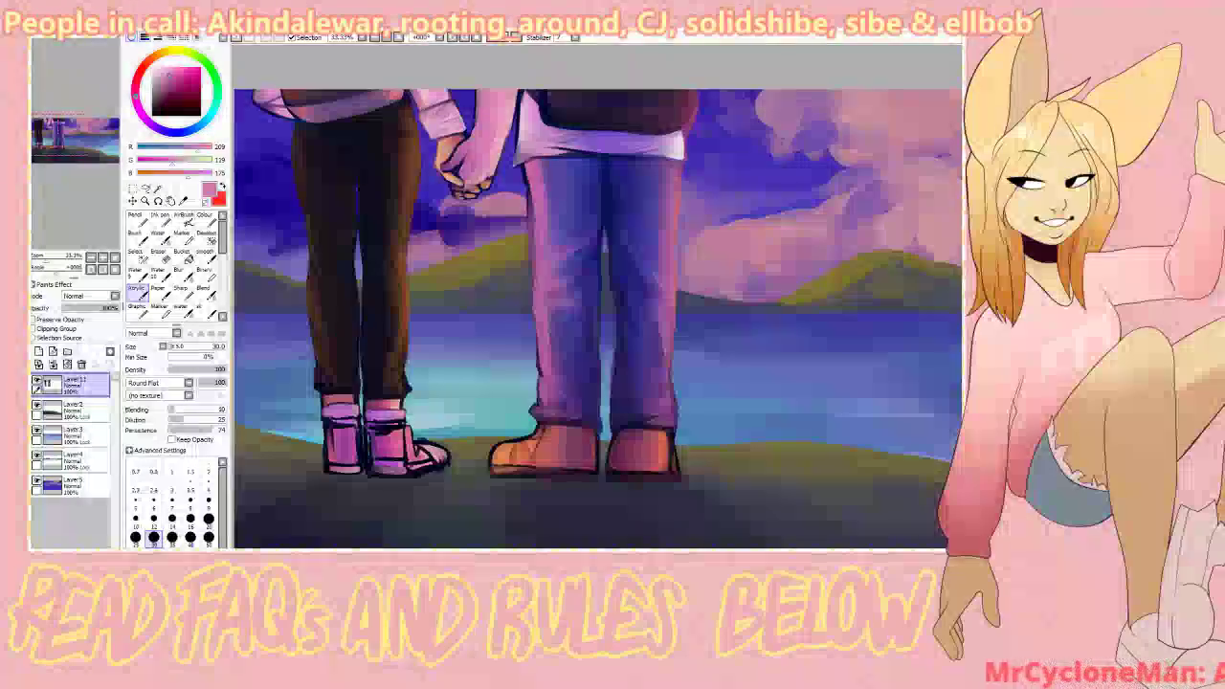
right_click(452, 109)
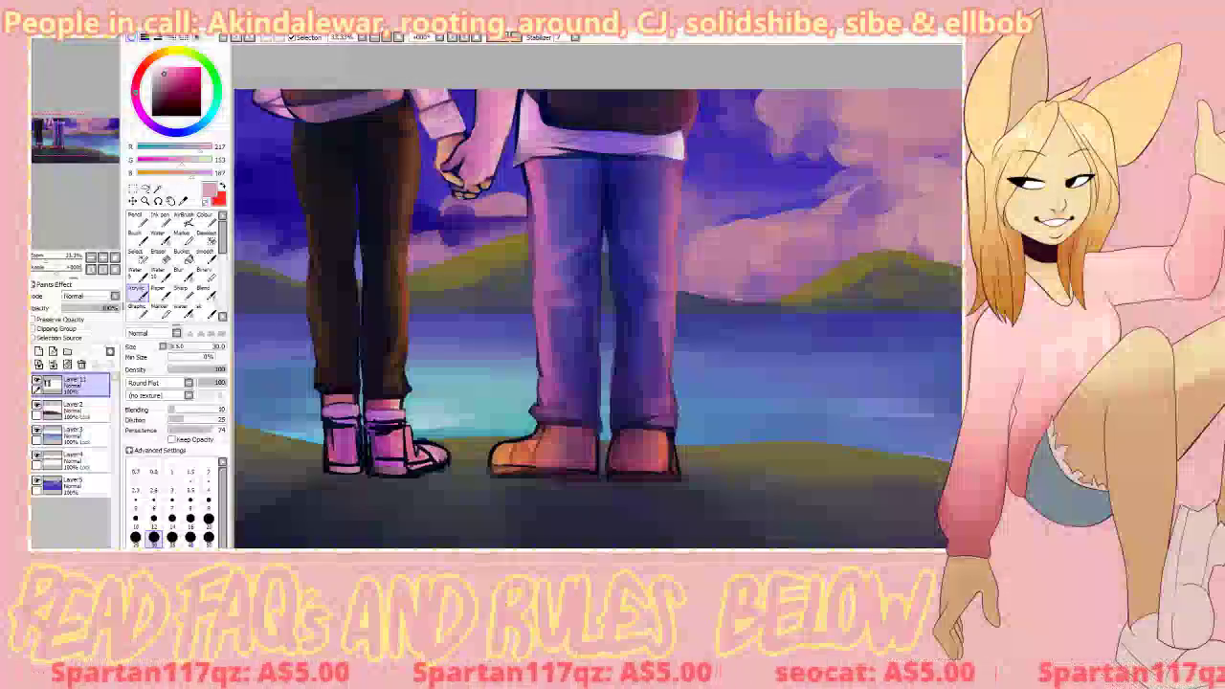
Step: Touch up the figure in jeans with pale yellow (RGB 255, 253, 196) and pink sampled from the jeans' lit edge
right_click(643, 450)
left_click(163, 53)
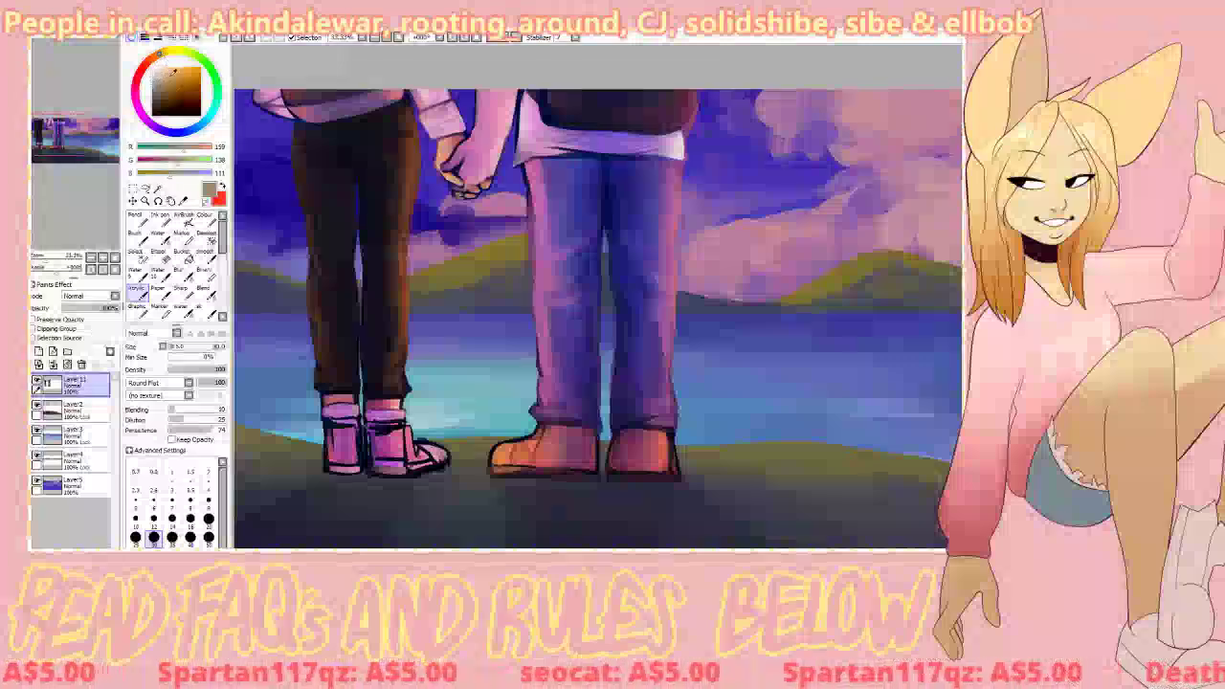
left_click(163, 67)
left_click(175, 50)
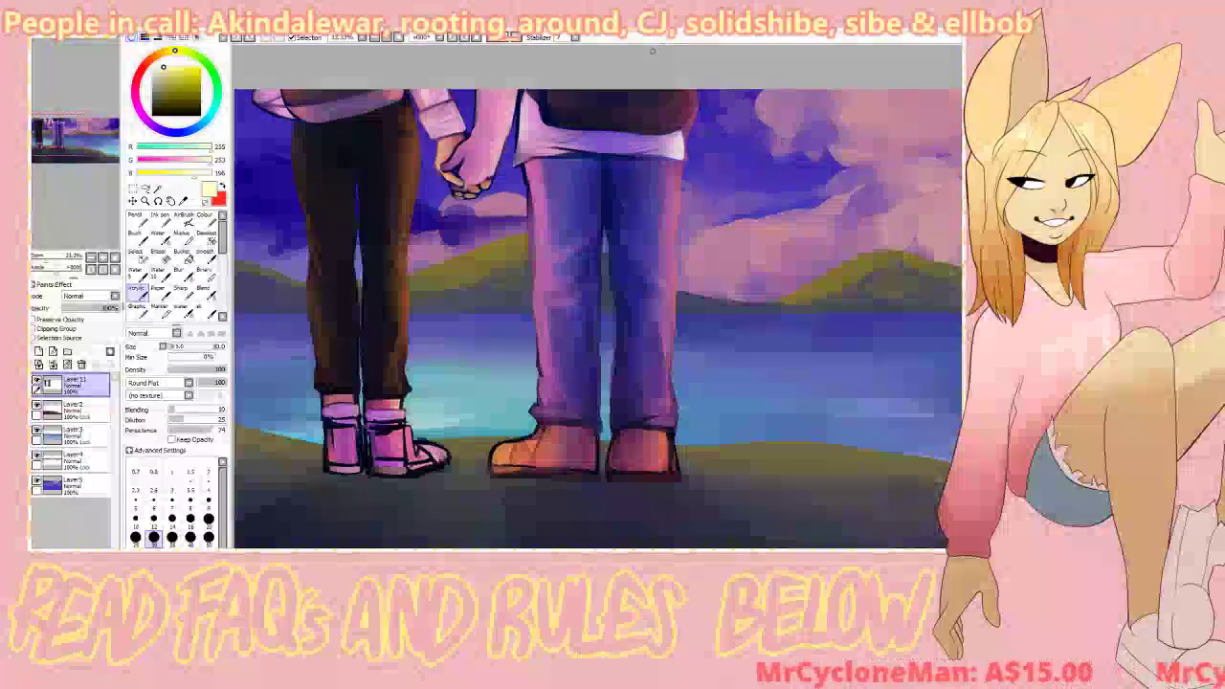
right_click(538, 182)
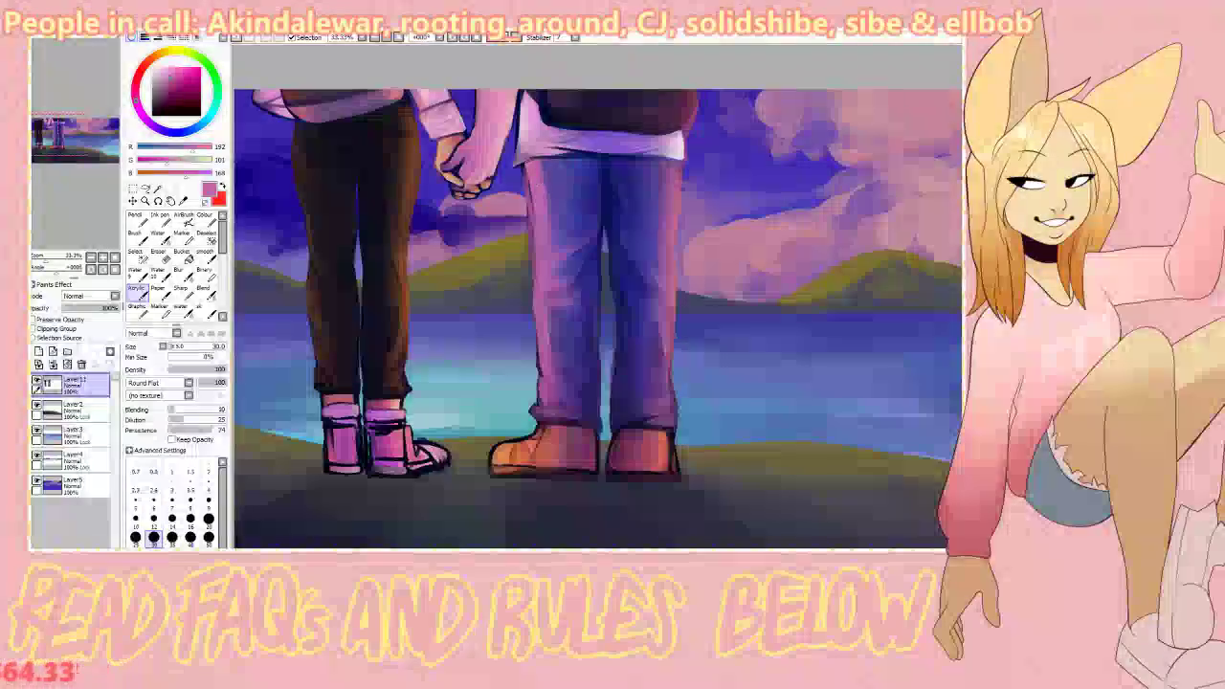
right_click(537, 186)
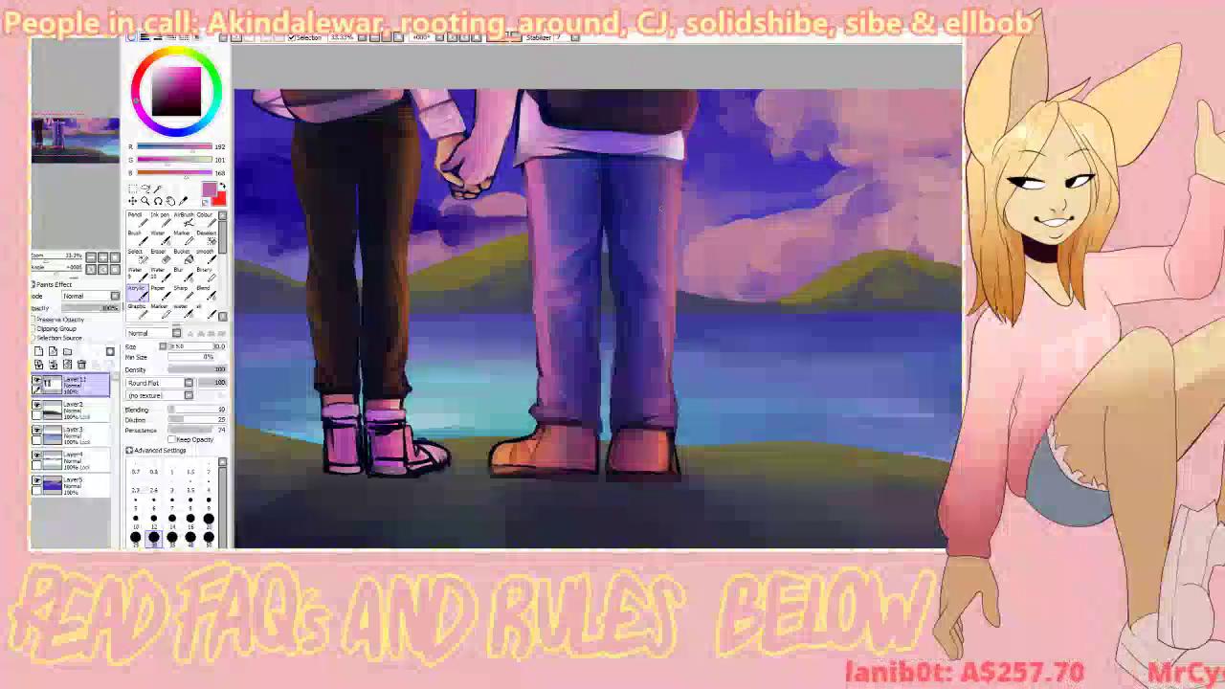
Step: Paint a light tan rim light along the outer right edge of the brown trousers' upper leg
left_click(421, 132, "alt")
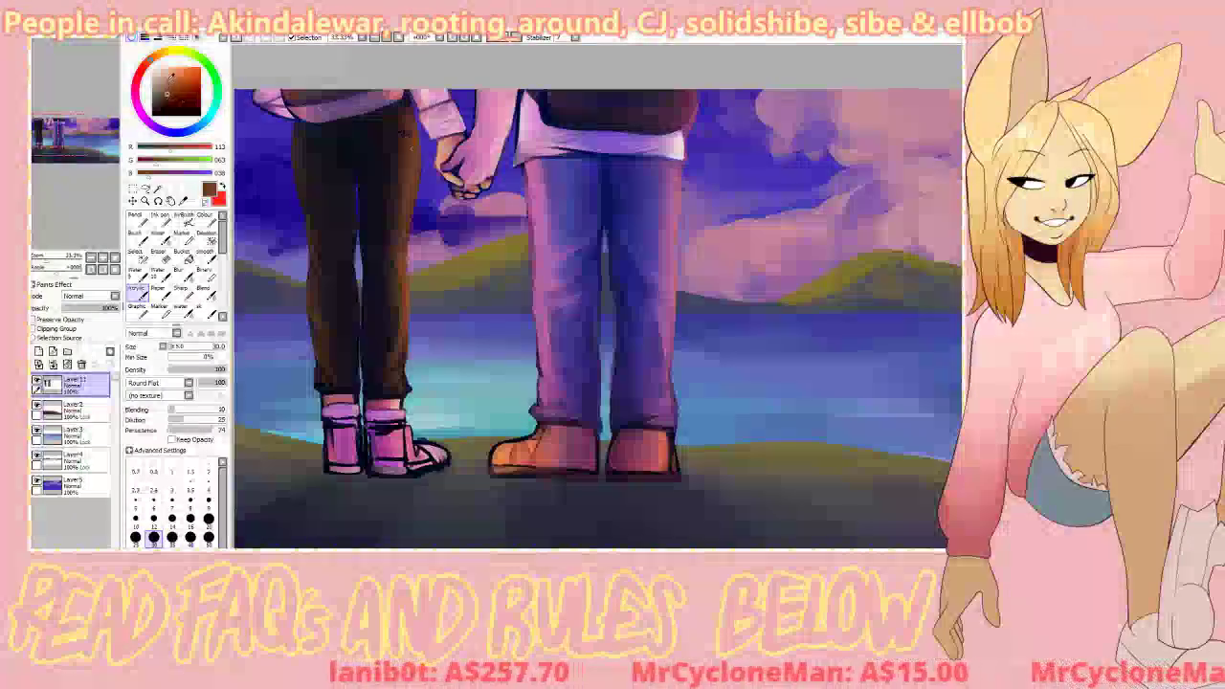
left_click(167, 72)
mouse_move(417, 124)
left_mouse_down()
mouse_move(418, 174)
mouse_move(429, 172)
mouse_move(412, 206)
left_mouse_up()
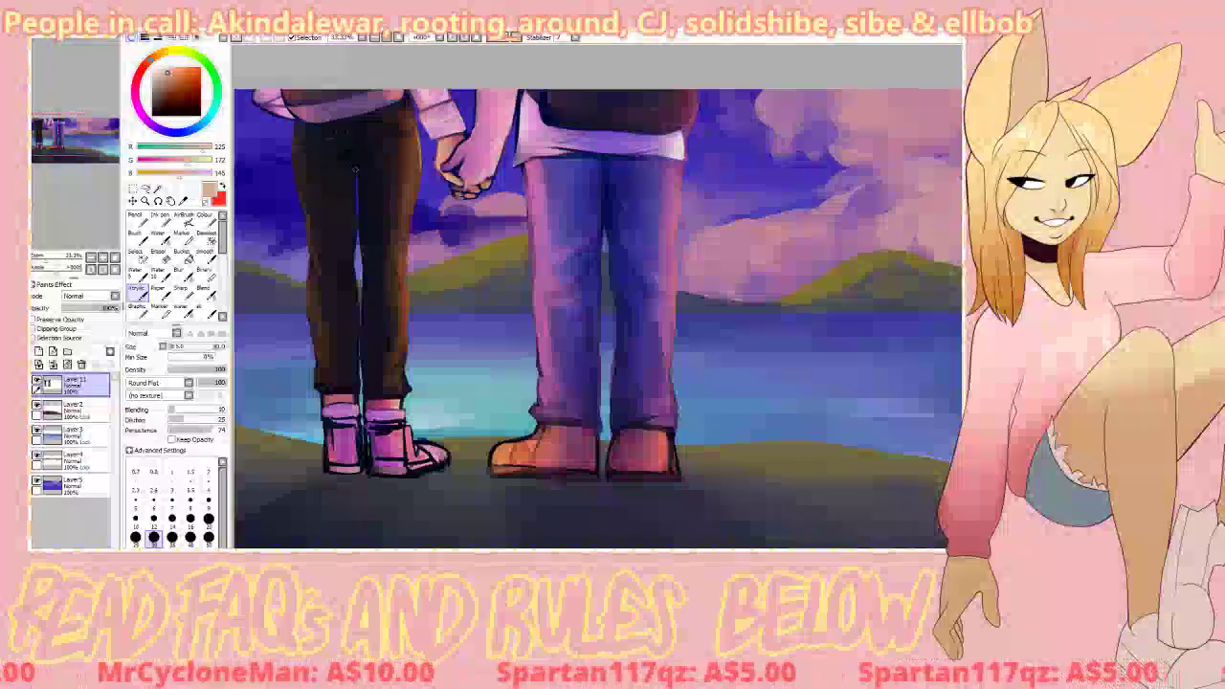
Step: Darken the inner brown trousers with near-black and soften the shading using the Blend brush at size 80 and a textured brush
left_click(337, 152, "alt")
left_click(159, 114)
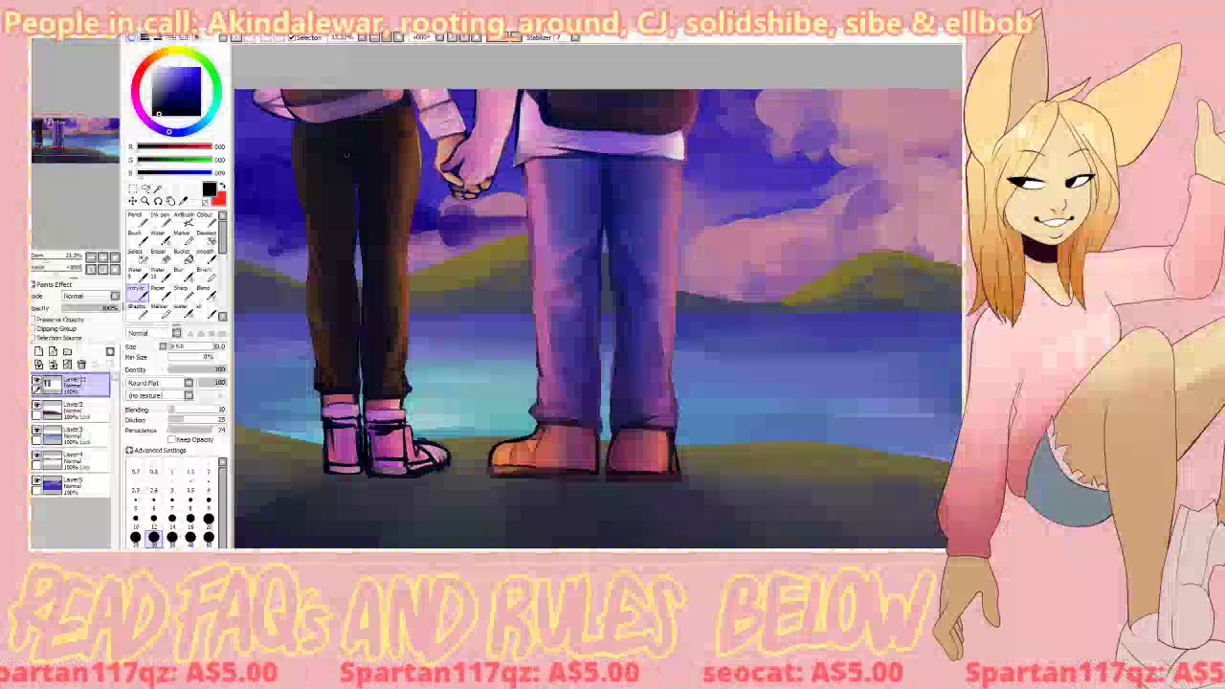
key("b")
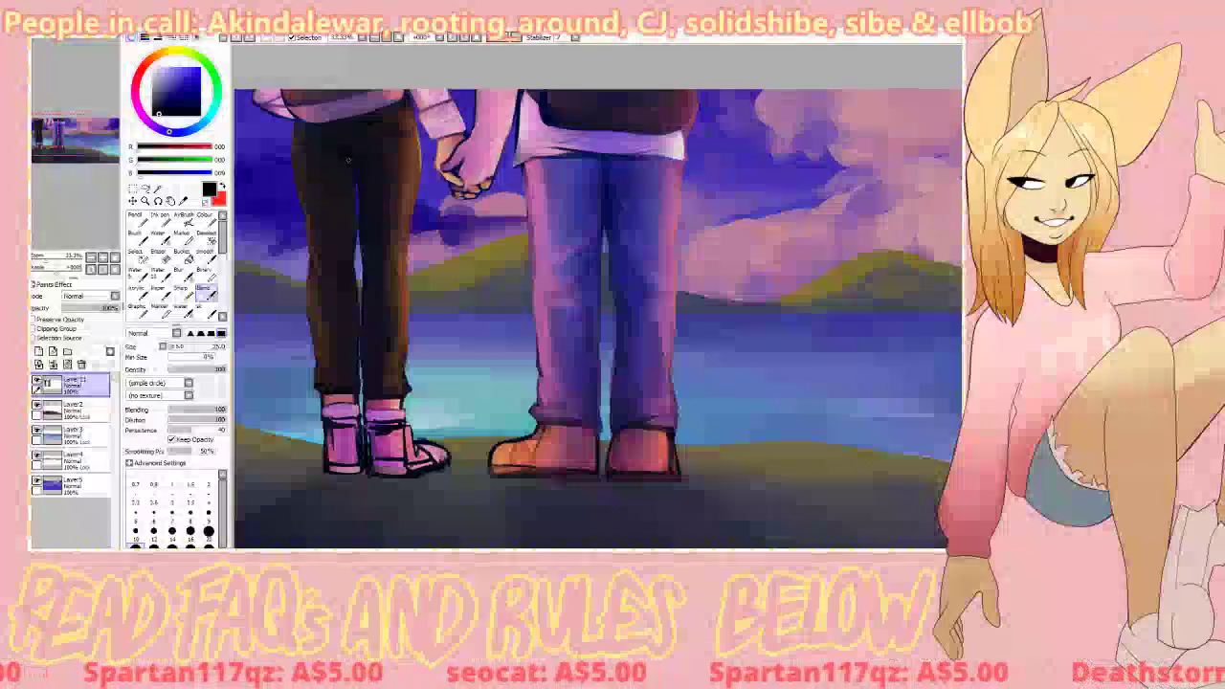
left_click(178, 347)
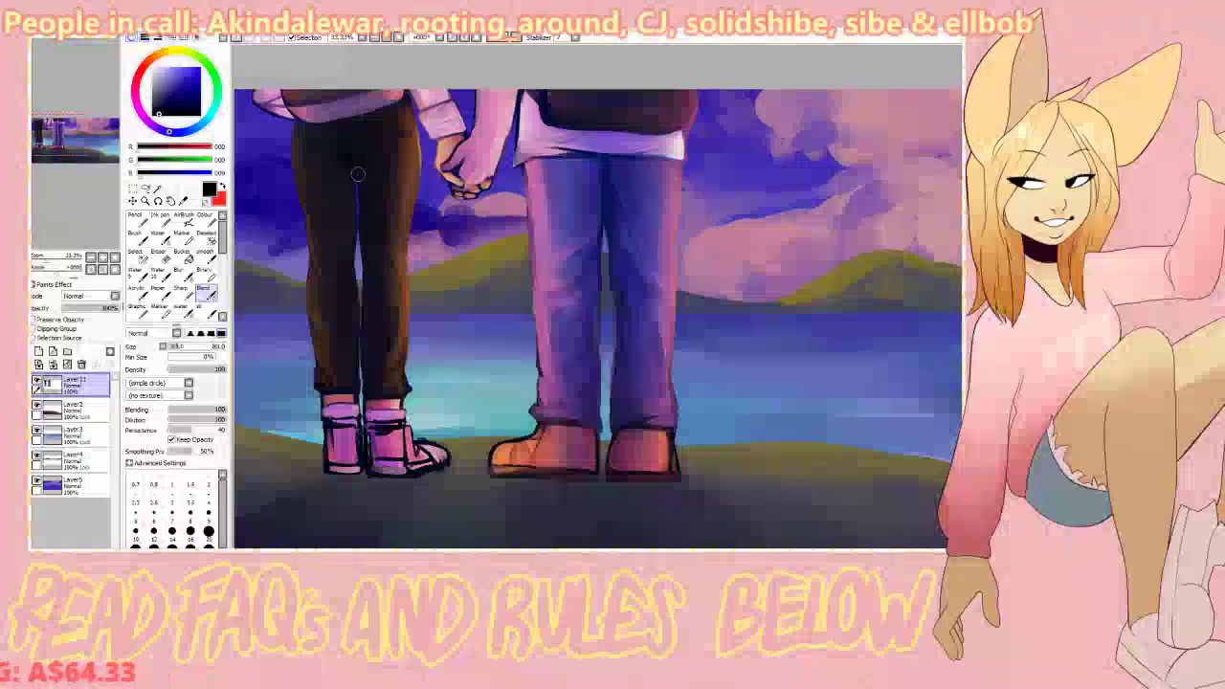
left_click(206, 311)
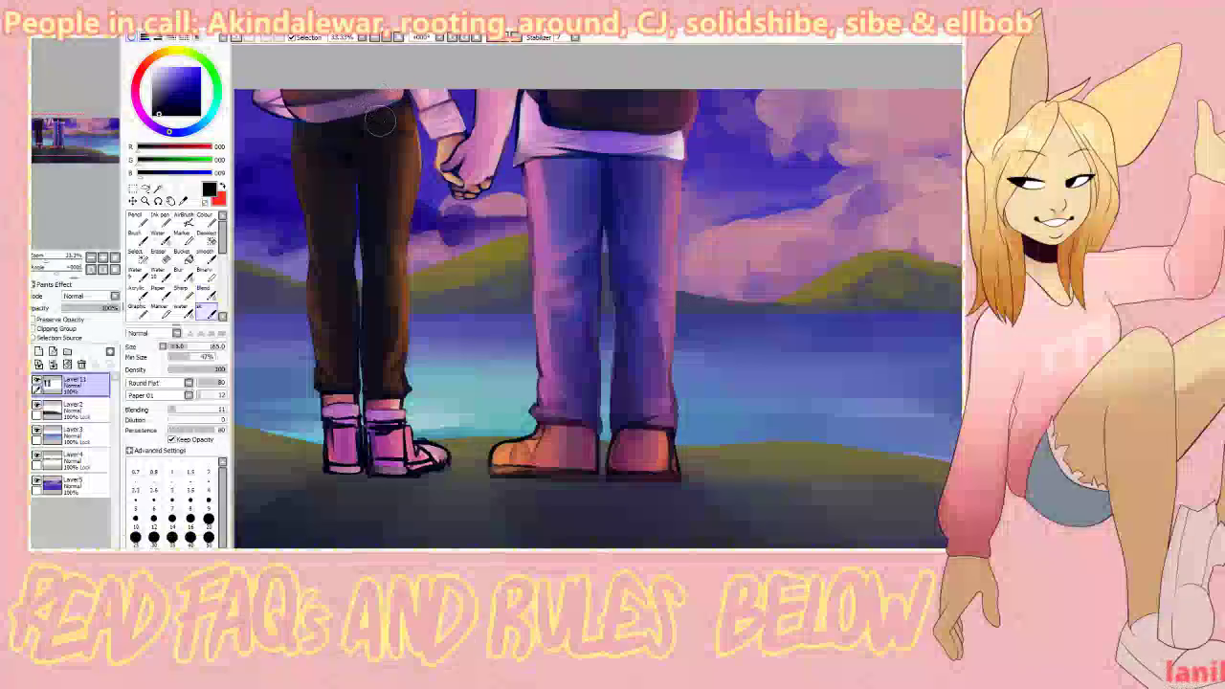
left_click_drag(408, 204, 401, 331)
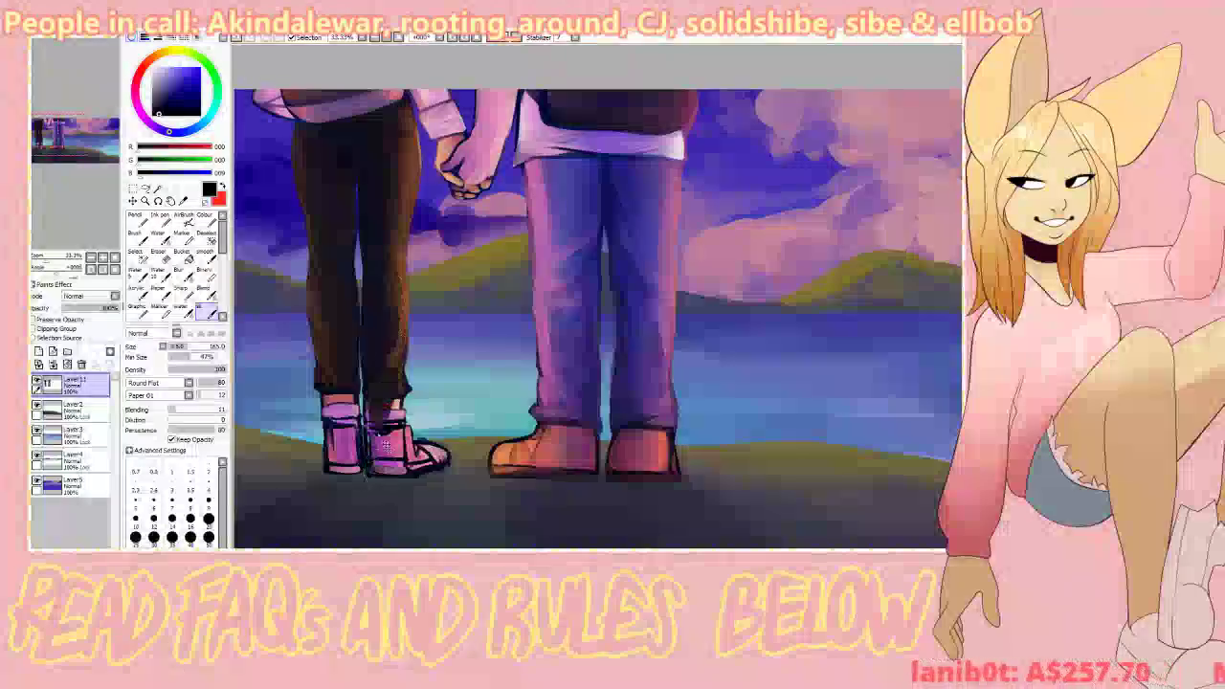
Step: Paint over the pink high-tops' inner linework with the Acrylic brush, using sampled magenta and purple and a rosier pink
left_click(138, 294)
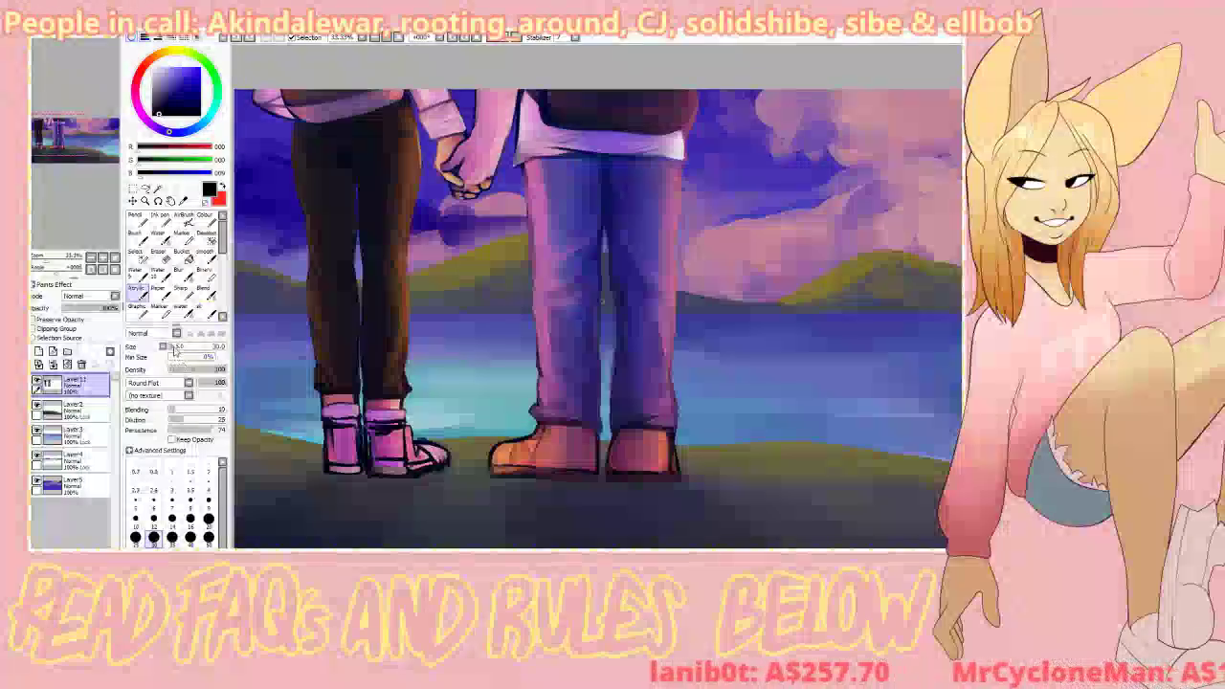
right_click(380, 442)
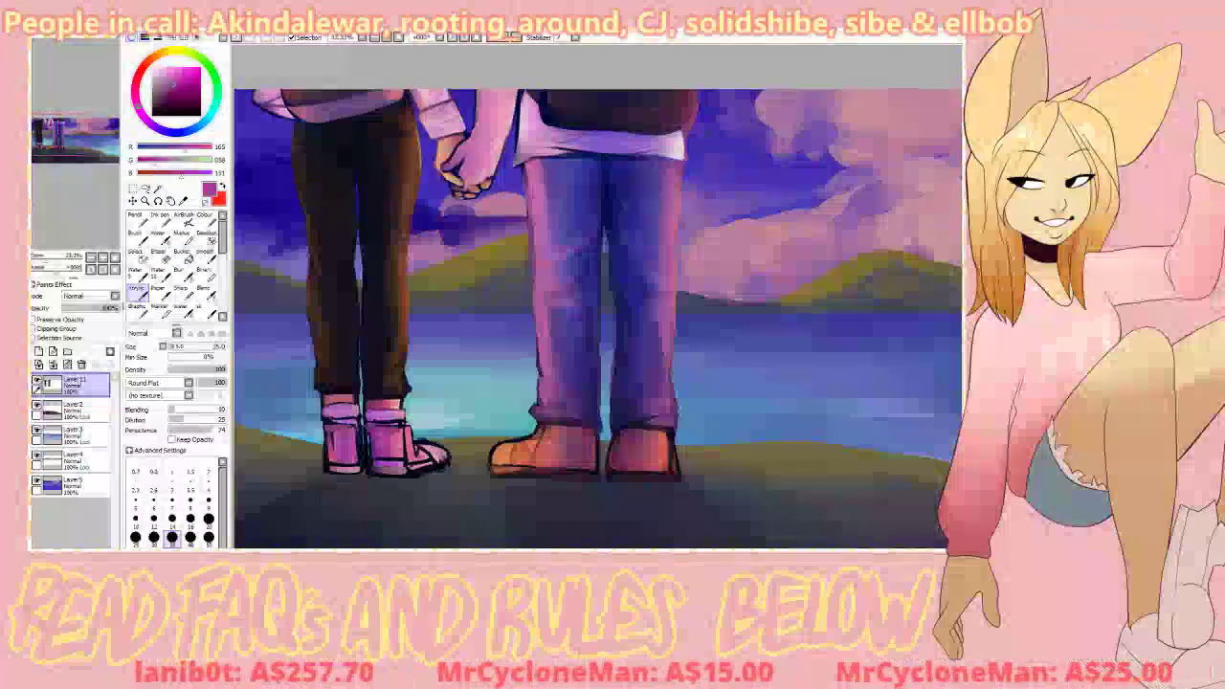
right_click(346, 441)
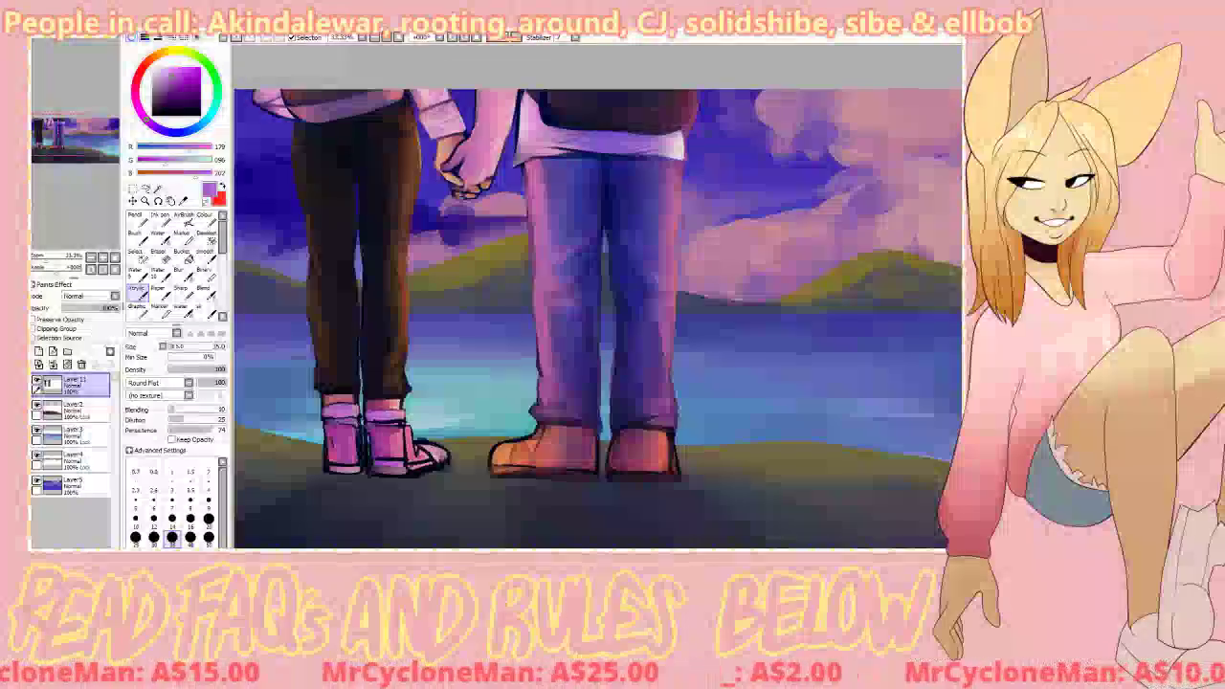
left_click(135, 89)
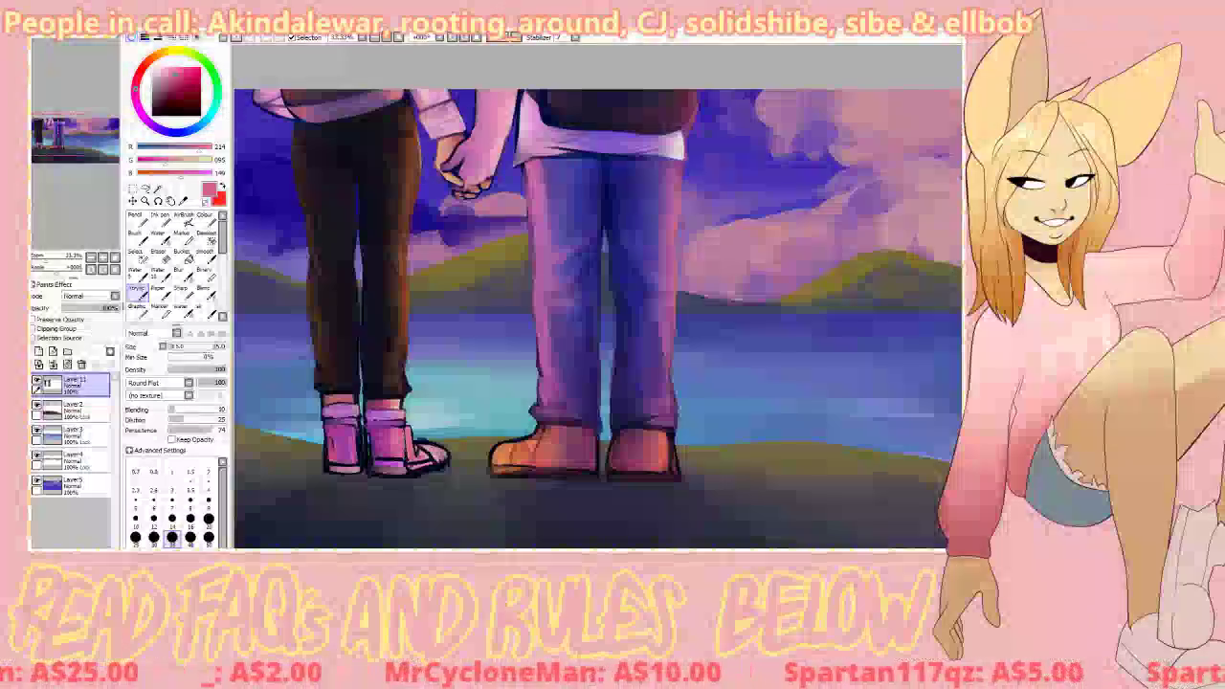
Step: Clean up the high-tops' outlines, the gap between them and the toe with sampled dark navy, magenta and muted pink
right_click(363, 445)
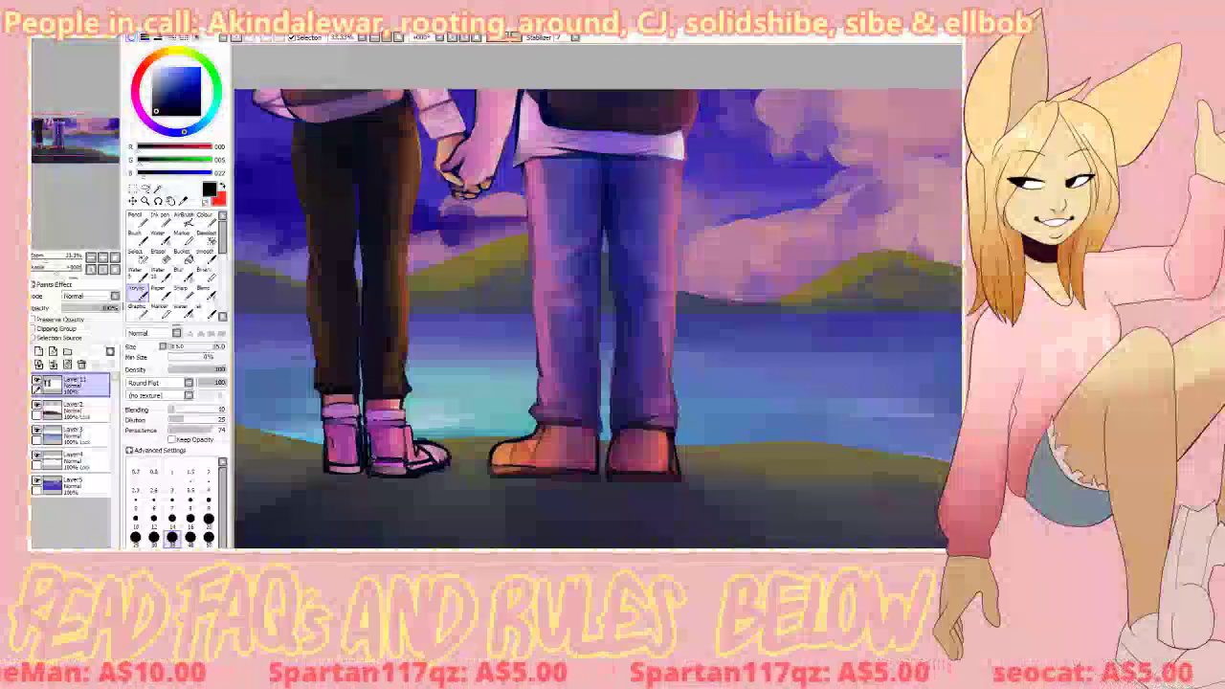
right_click(351, 445)
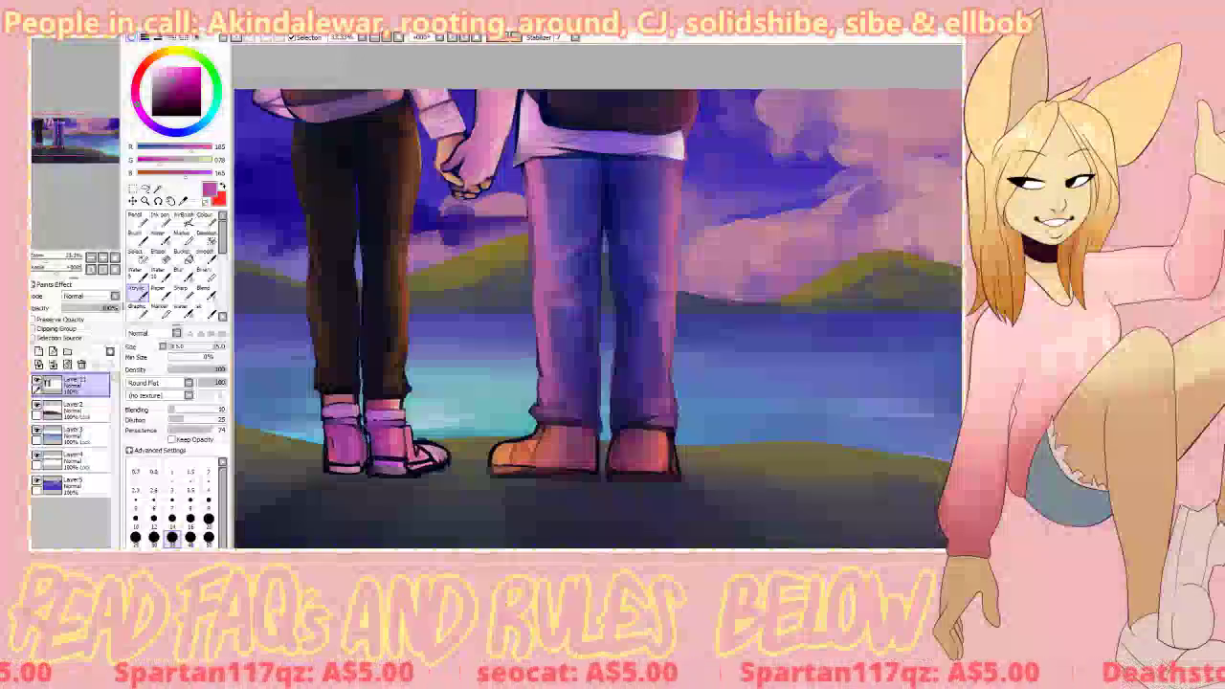
left_click_drag(364, 431, 367, 465)
right_click(366, 463)
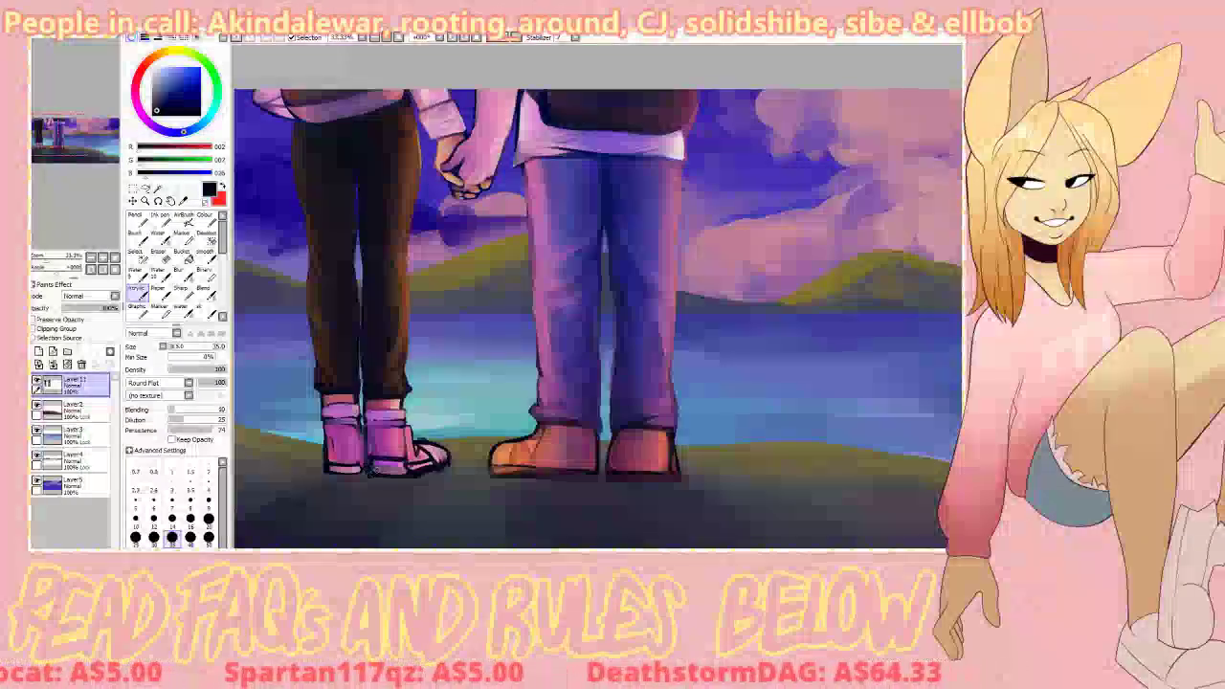
left_click(373, 435, "alt")
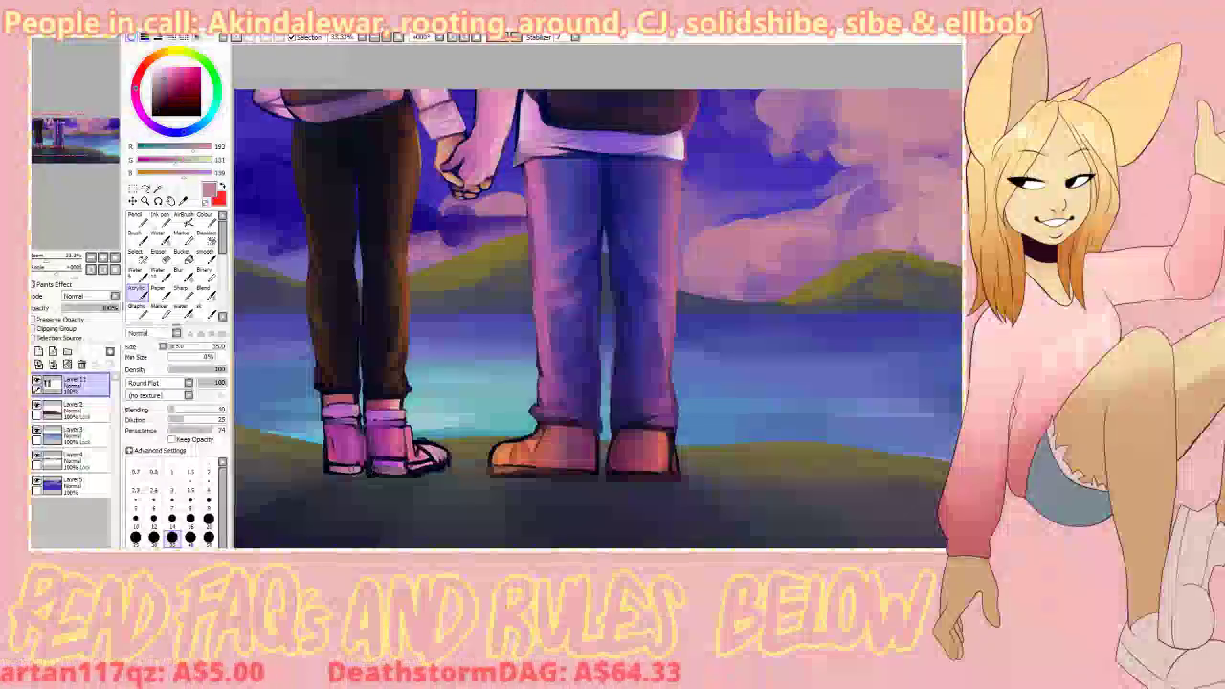
Step: Repaint the pink high-tops' sides and tongue with sampled magenta, rosy pink and purple, then soften the strokes with the Blend brush at size 80
left_click(387, 438, "alt")
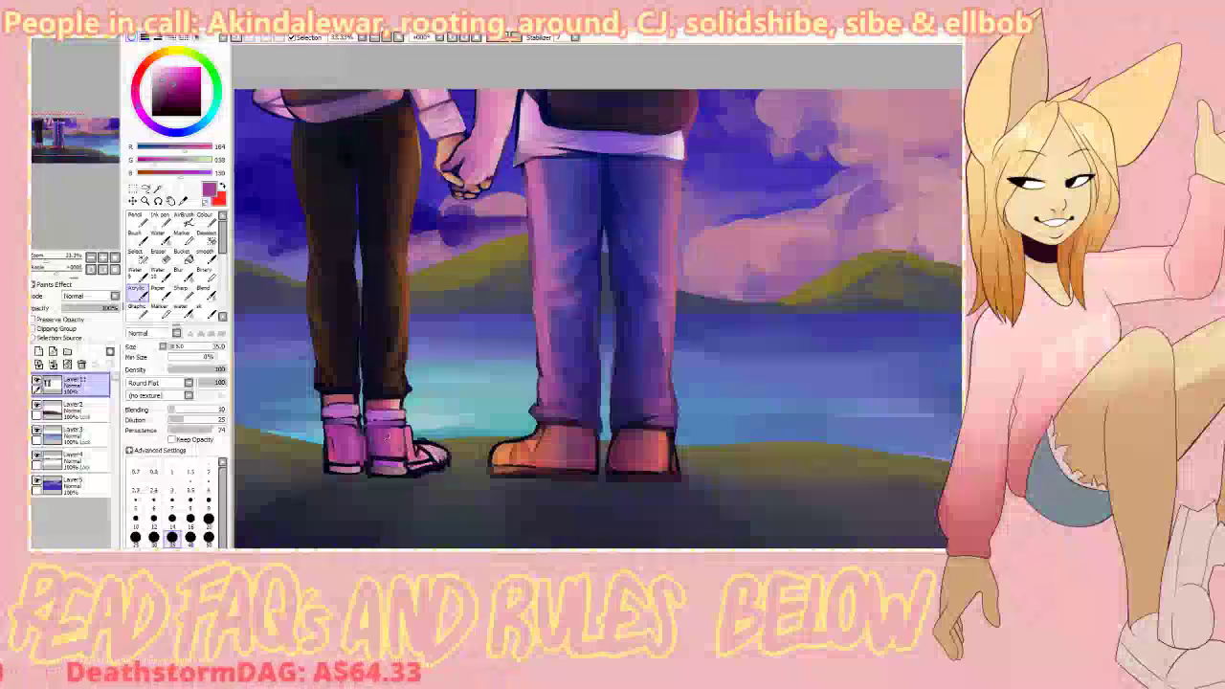
left_click(375, 460, "alt")
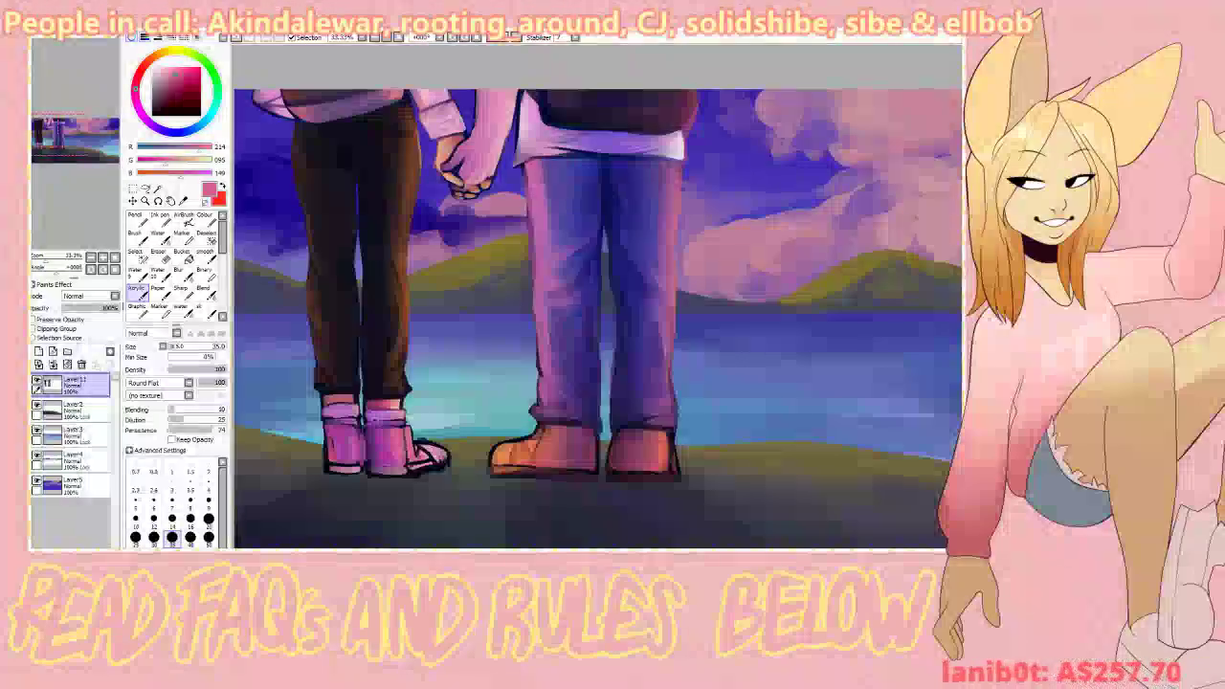
left_click(411, 444, "alt")
left_click(406, 451, "alt")
left_click(379, 461, "alt")
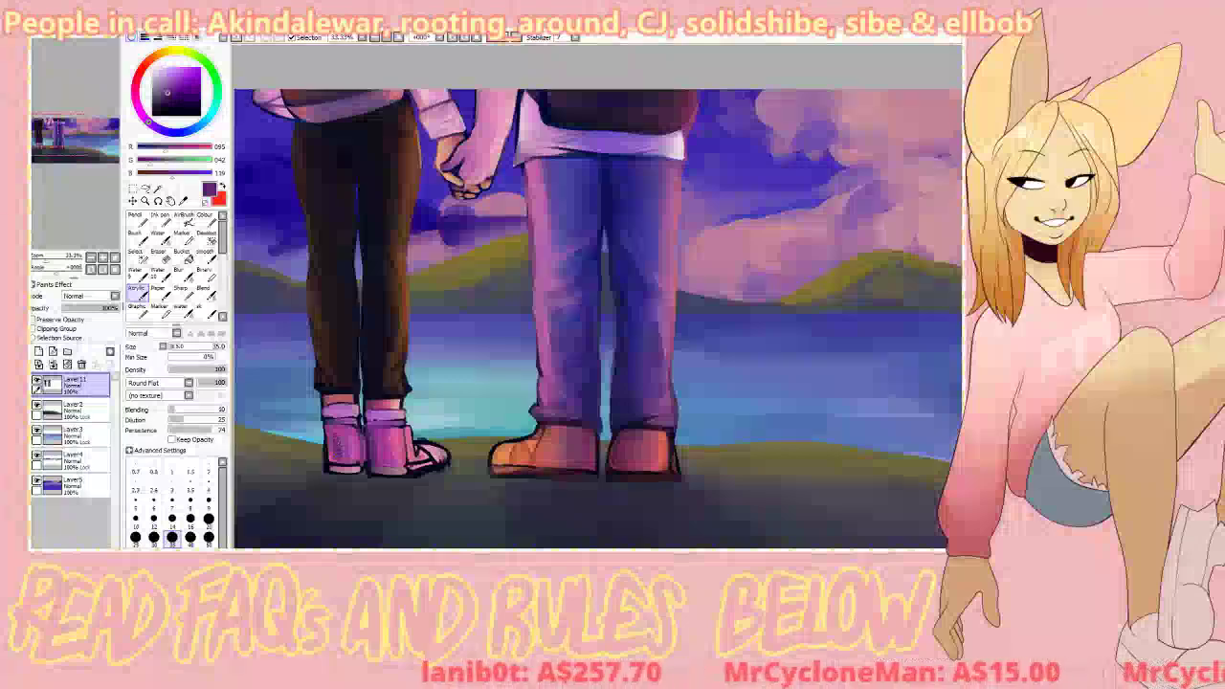
left_click(206, 293)
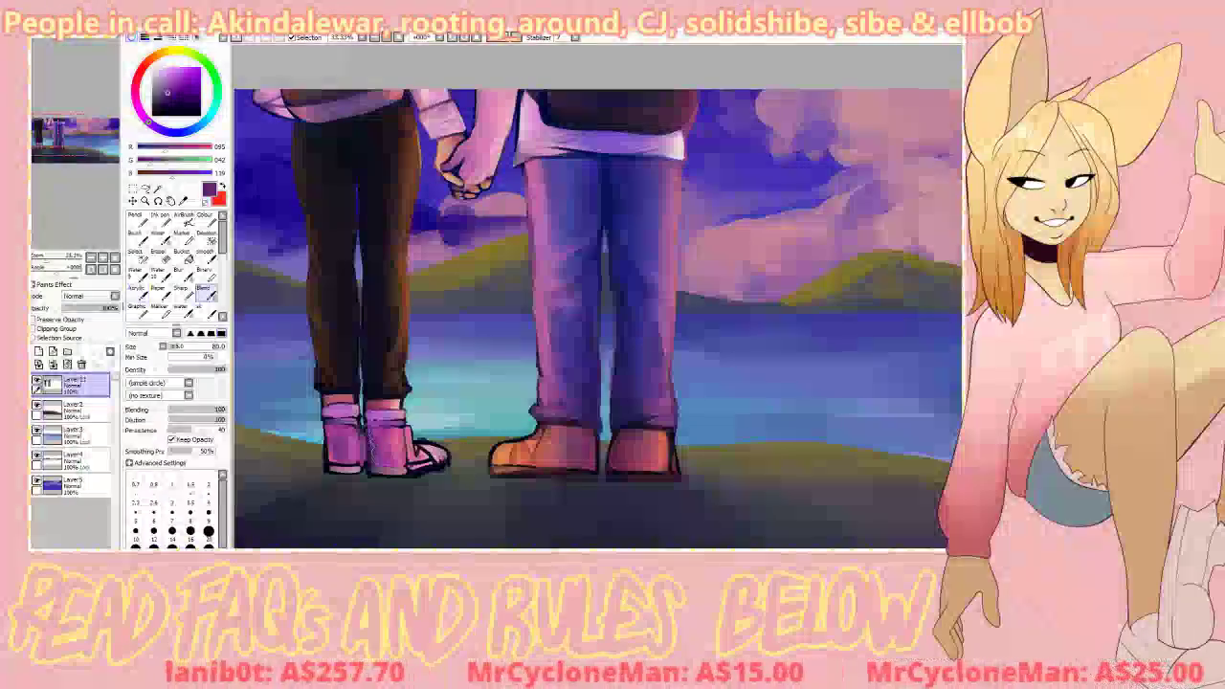
Step: Redefine the high-tops' soles, inner edges and ankle collars using the Acrylic brush with sampled dark purple and near-black navy
left_click(137, 293)
left_click(371, 440, "alt")
left_click(367, 435, "alt")
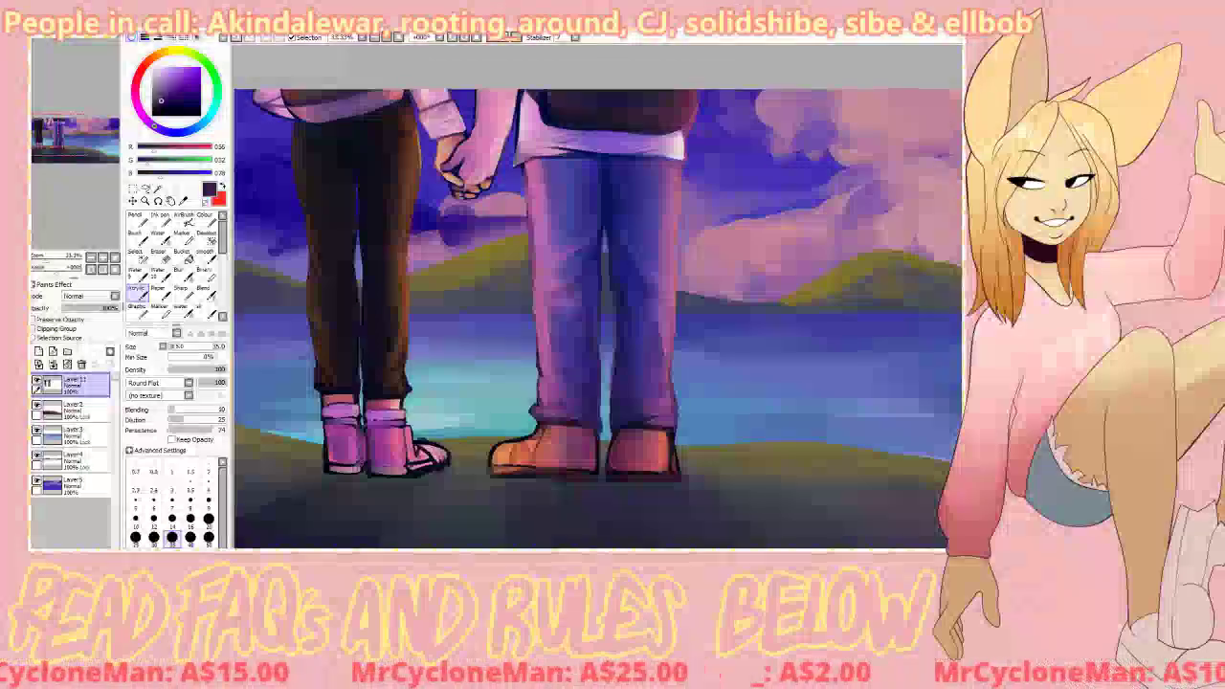
left_click(372, 438, "alt")
left_click(366, 463, "alt")
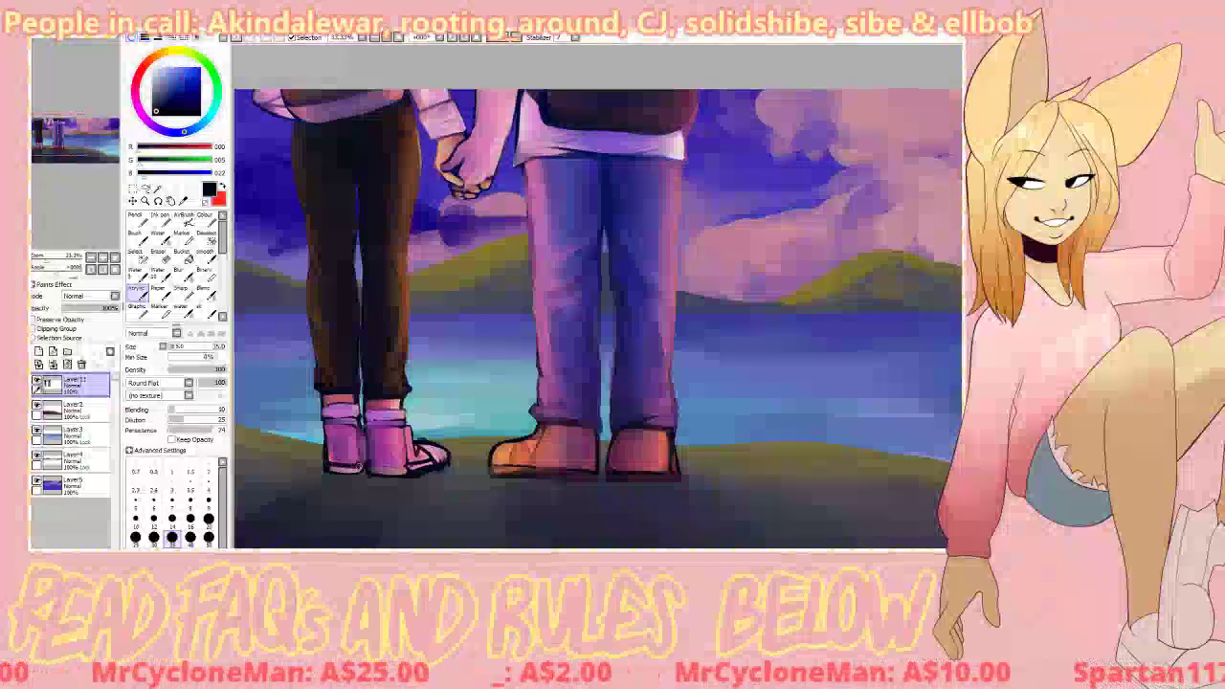
left_click_drag(360, 473, 334, 474)
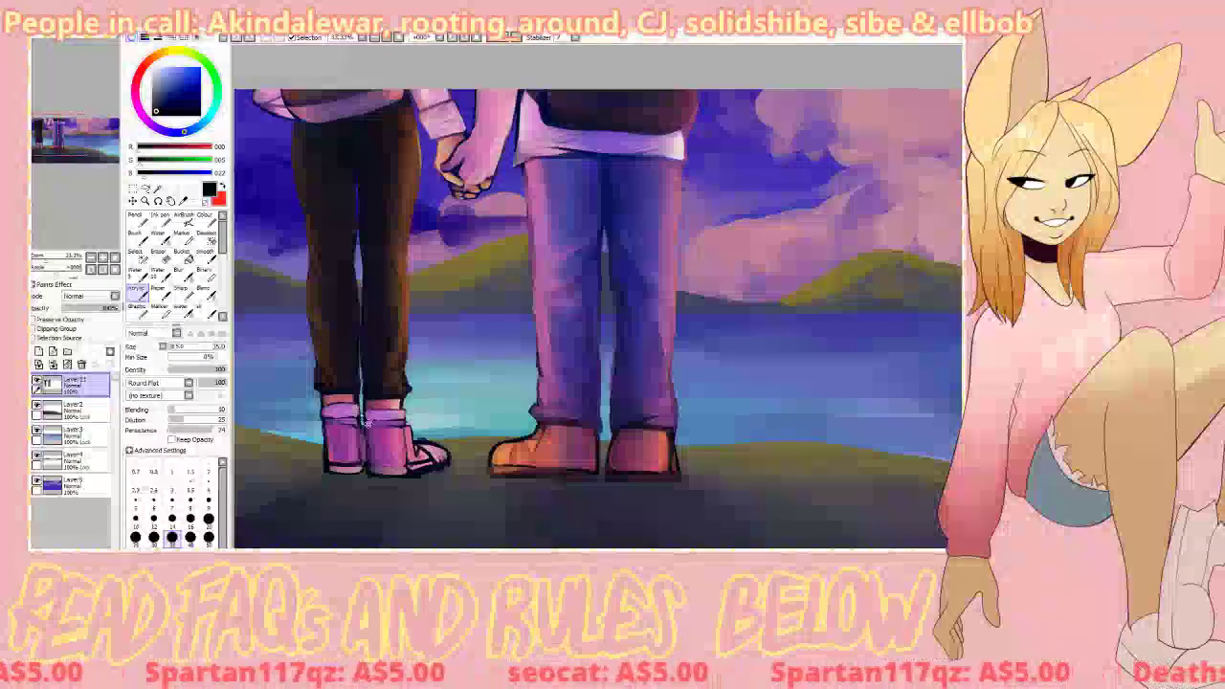
left_click_drag(367, 421, 405, 423)
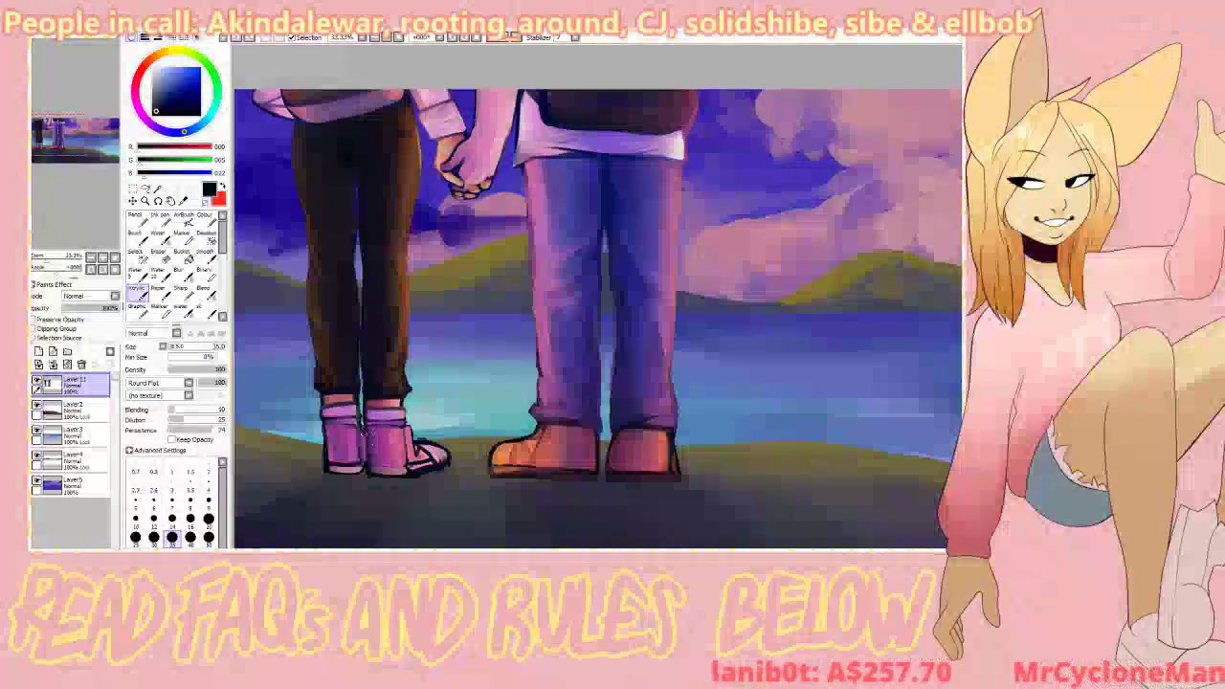
key("e")
key("e")
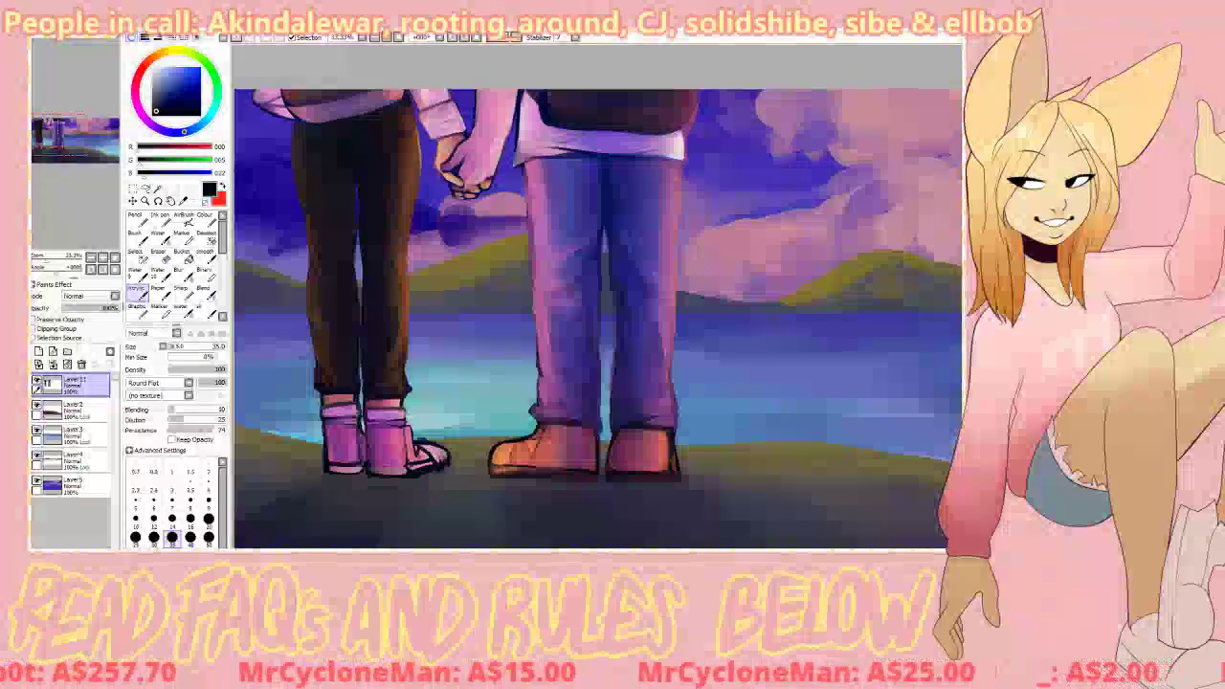
Step: Shade the high-tops with a sampled dark purple, smooth it with the Blend brush and tidy the edges with the Eraser
right_click(373, 435)
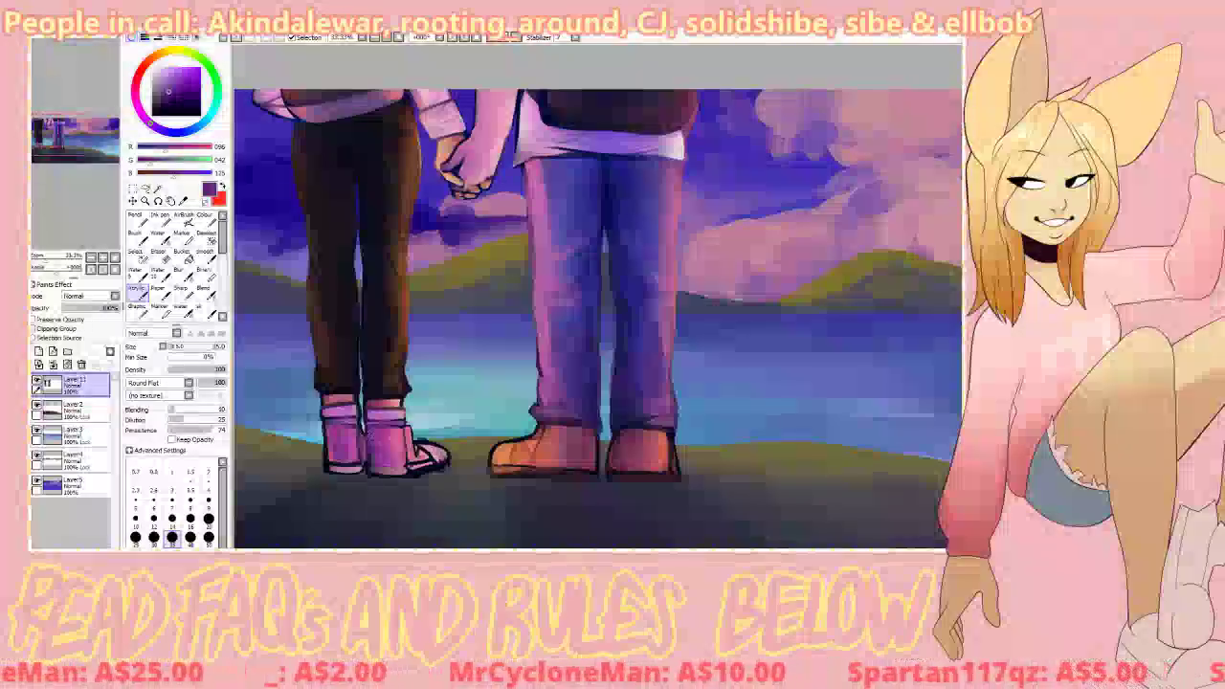
left_click(205, 292)
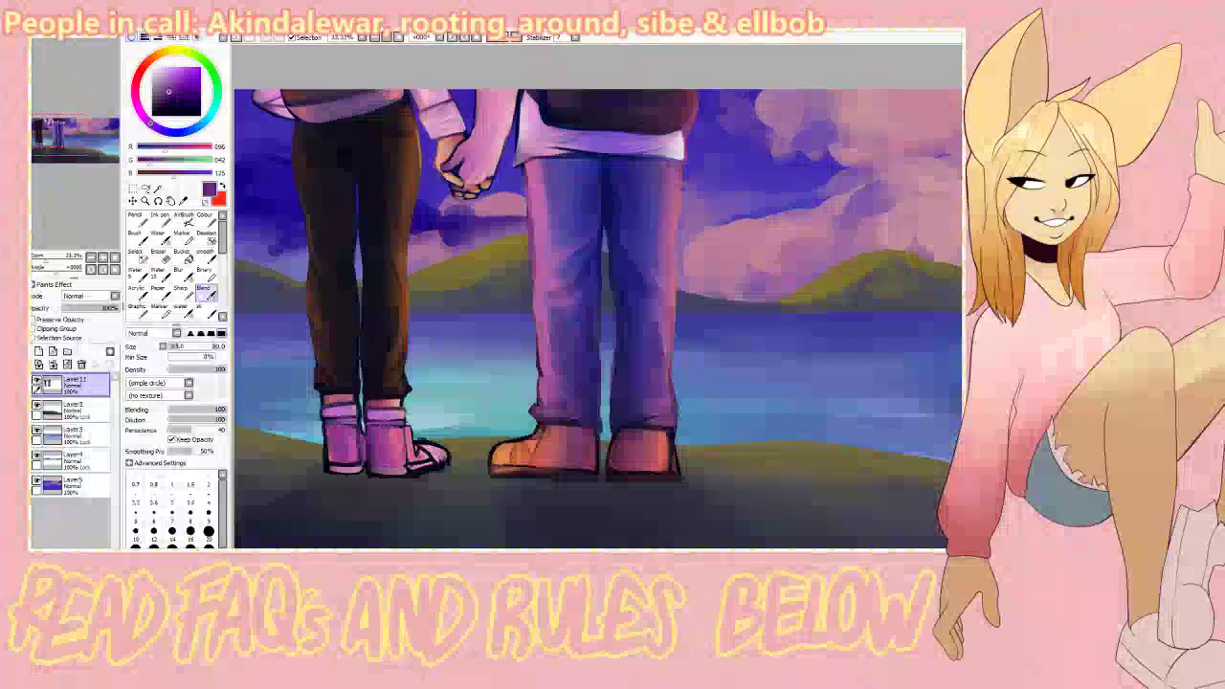
key("e")
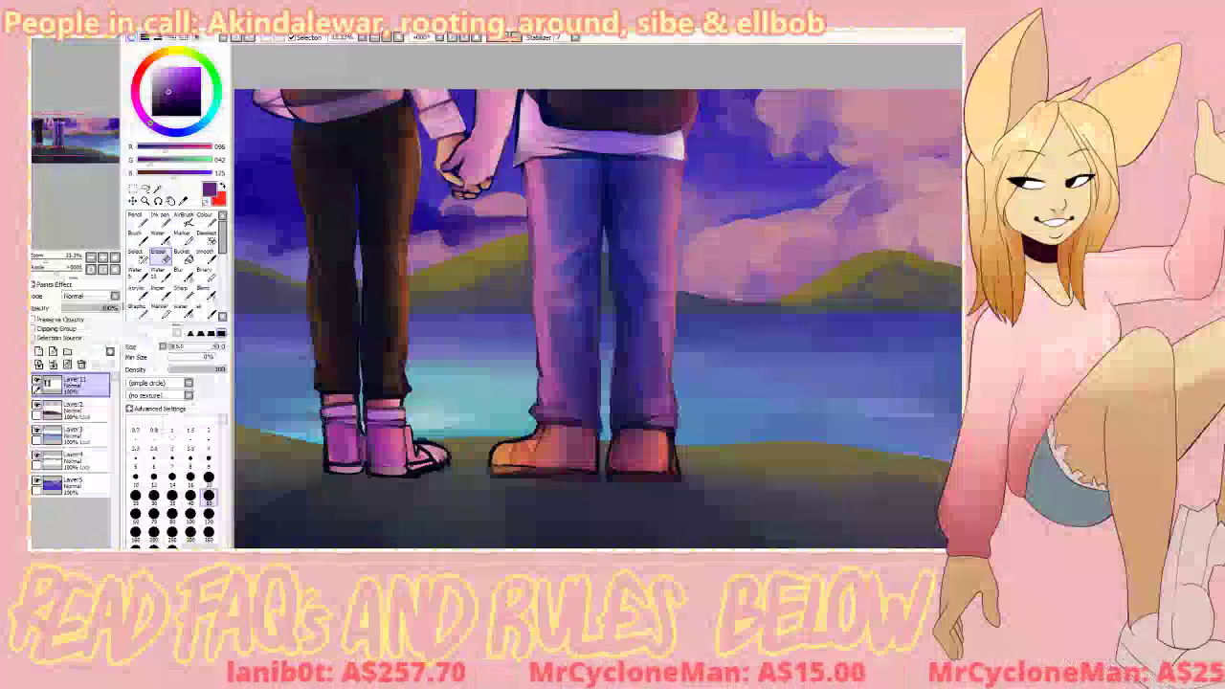
left_click(138, 294)
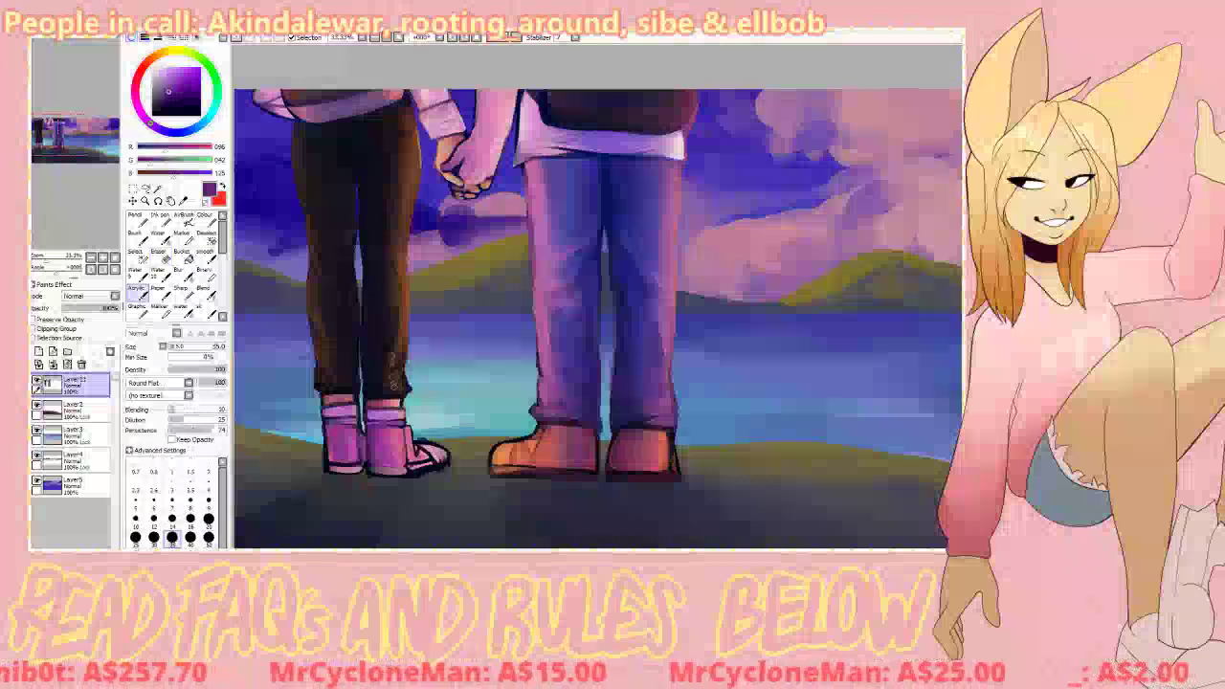
Step: Touch up the trouser cuffs, ankles and high-tops with sampled muted rose, dark navy and purple, and blend the shading
right_click(667, 205)
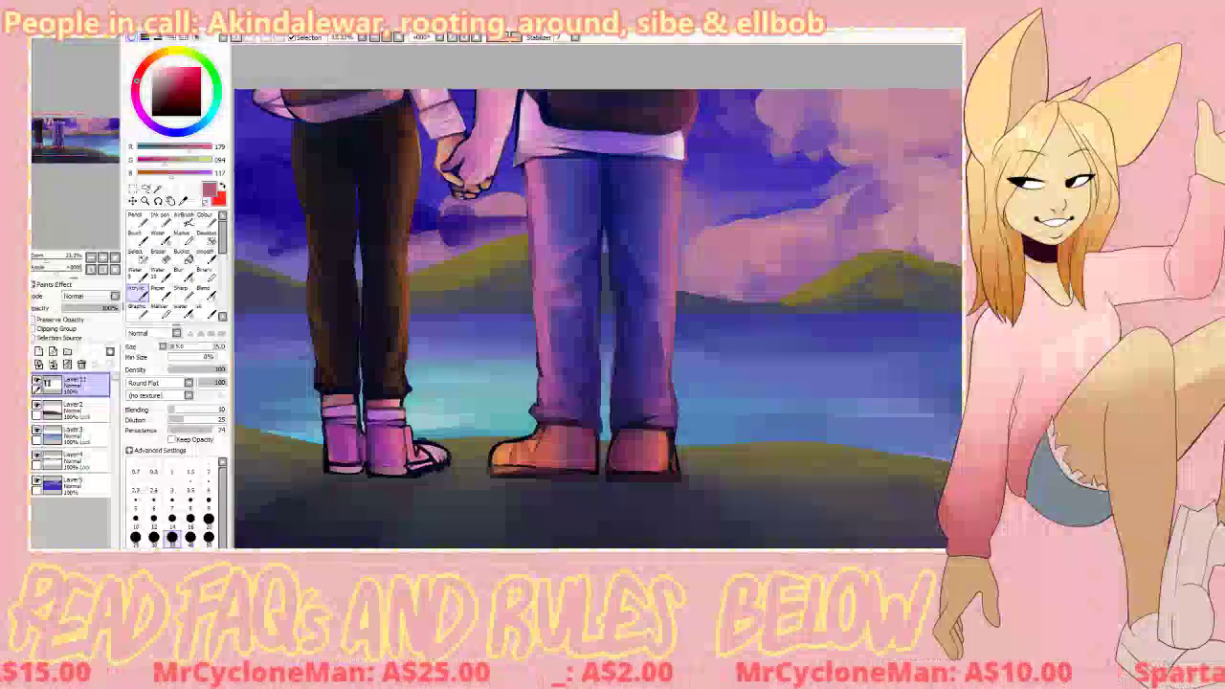
right_click(326, 394)
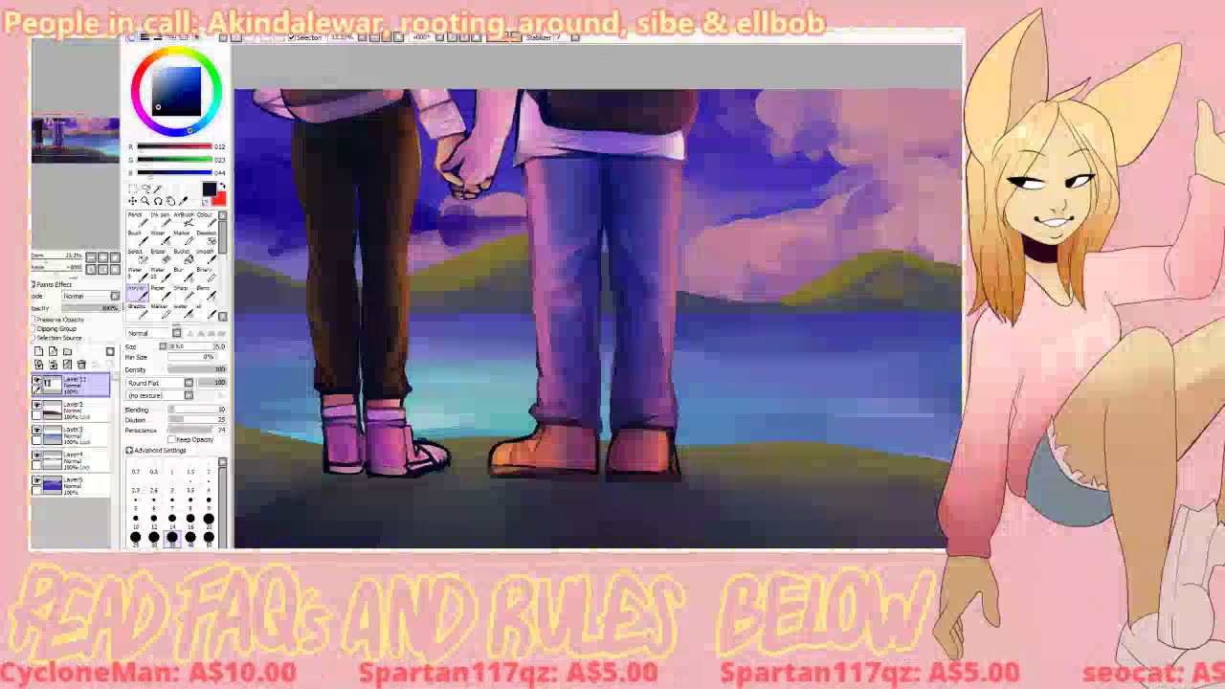
right_click(385, 445)
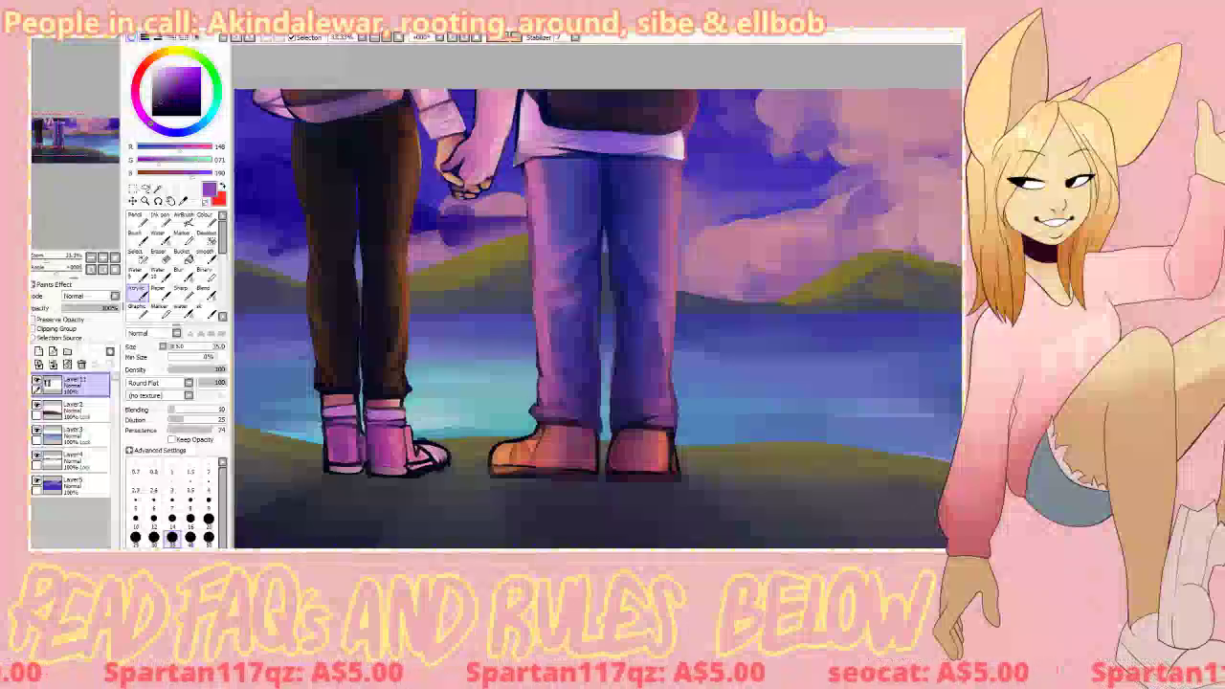
left_click(206, 292)
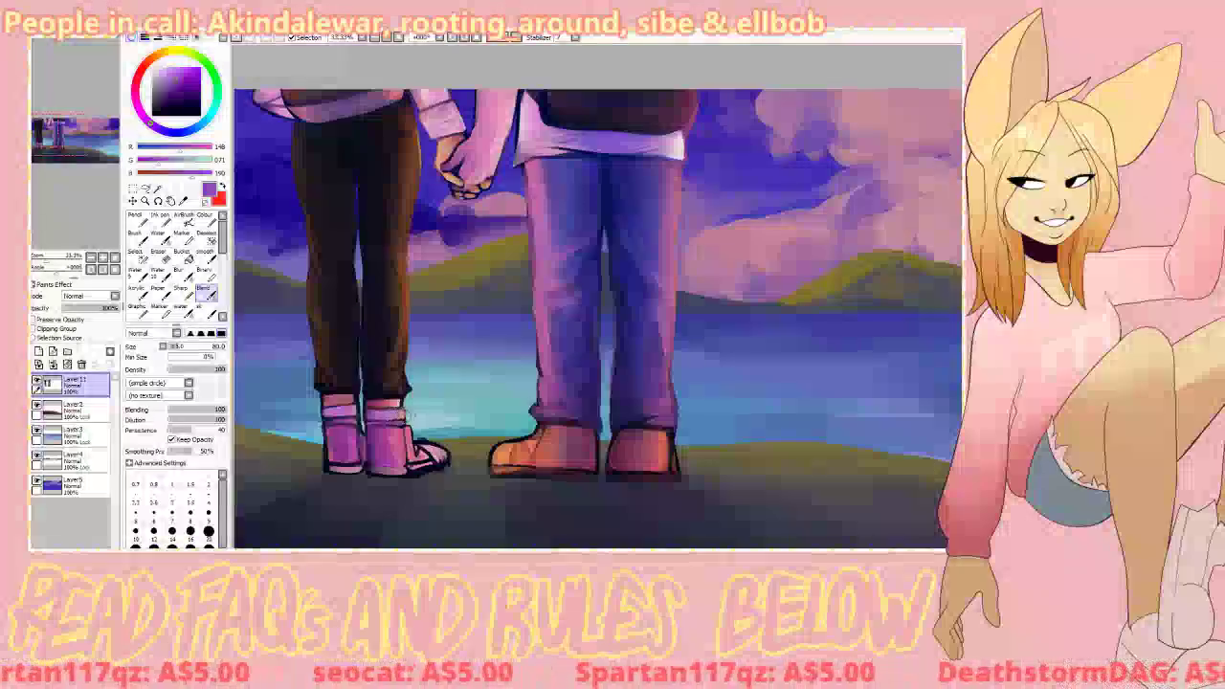
left_click(137, 293)
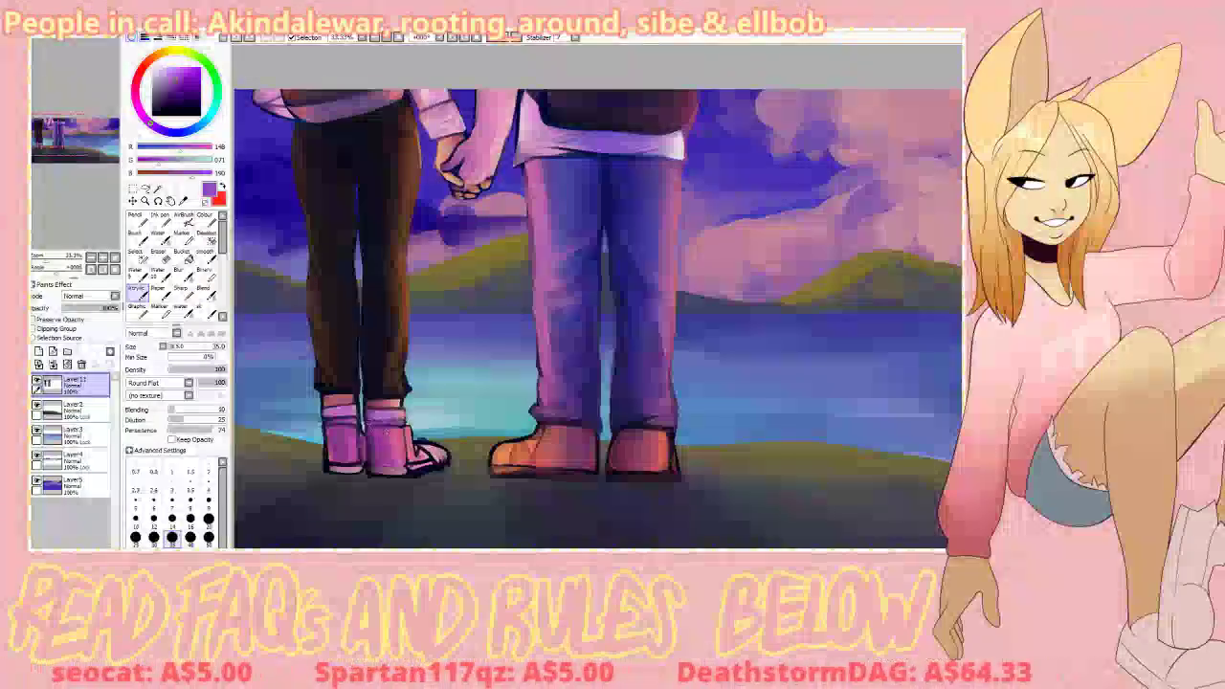
Step: Refine the front high-top's sole and toe cap with sampled dark navy, pink and pale pink, cleaning up the edge with the Eraser
right_click(393, 471)
right_click(411, 469)
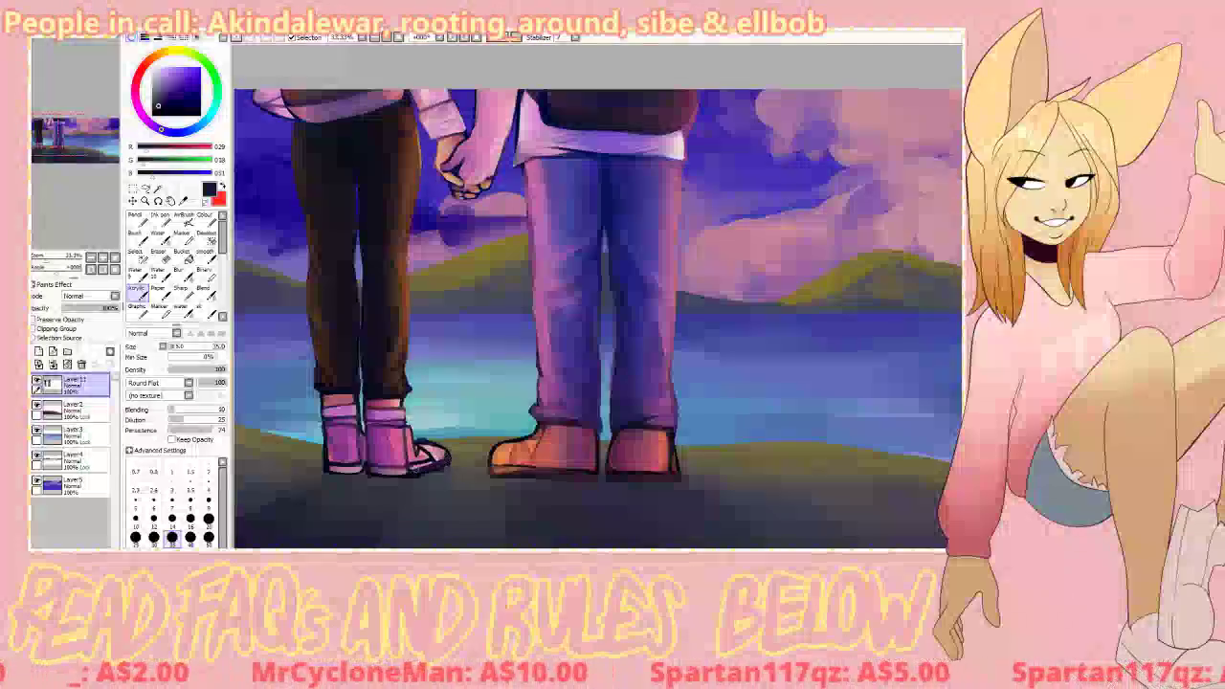
right_click(336, 403)
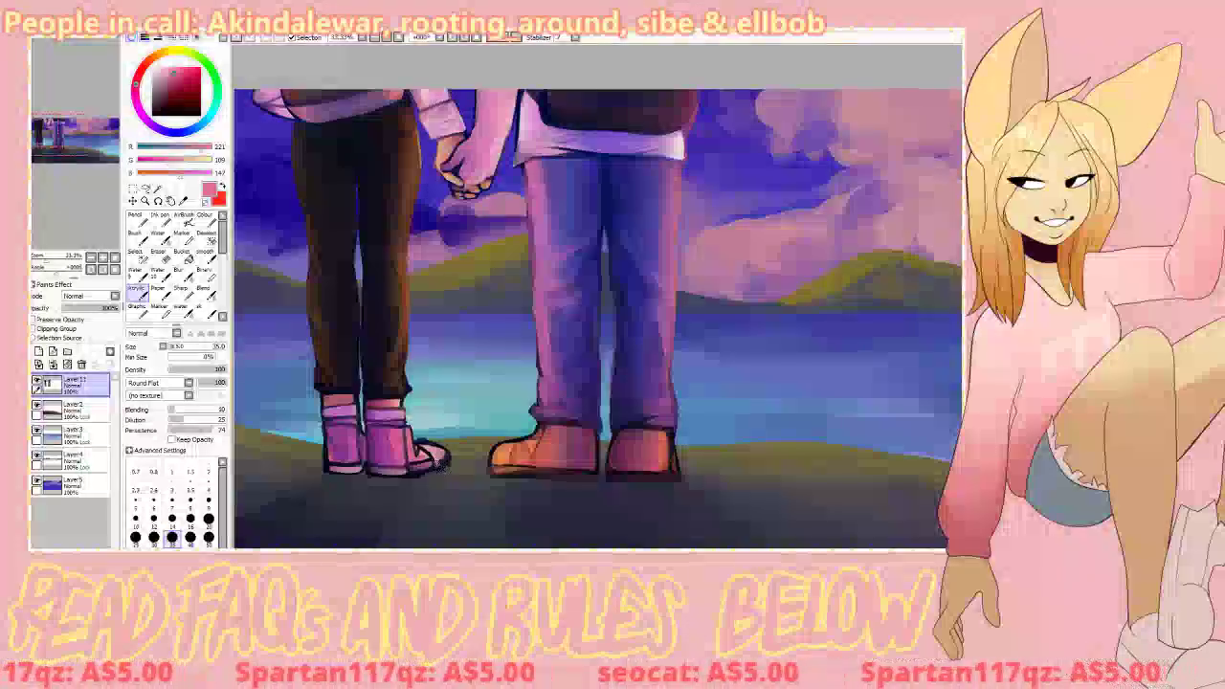
right_click(439, 458)
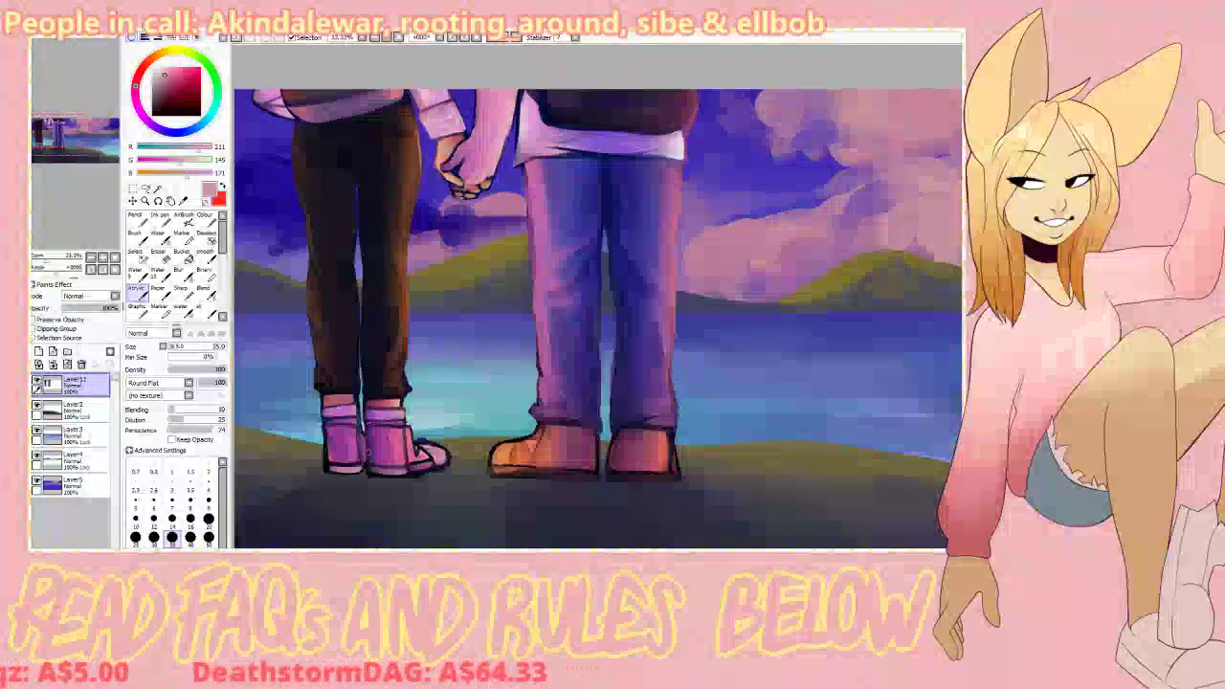
key("e")
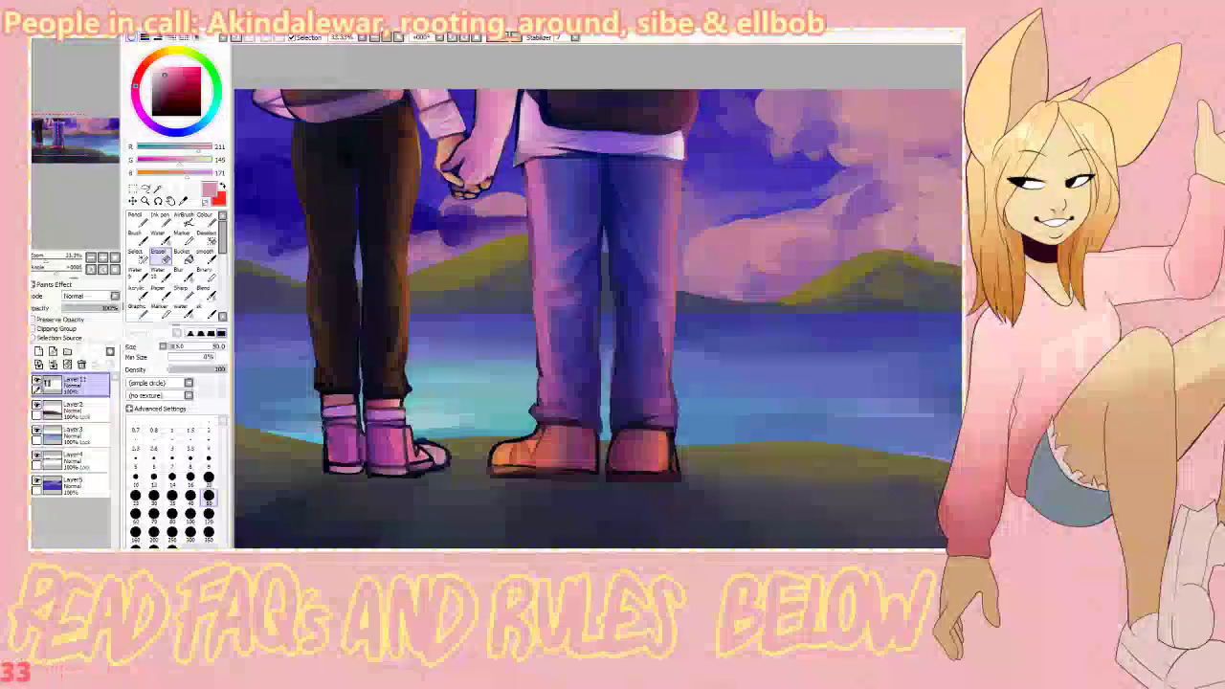
key("b")
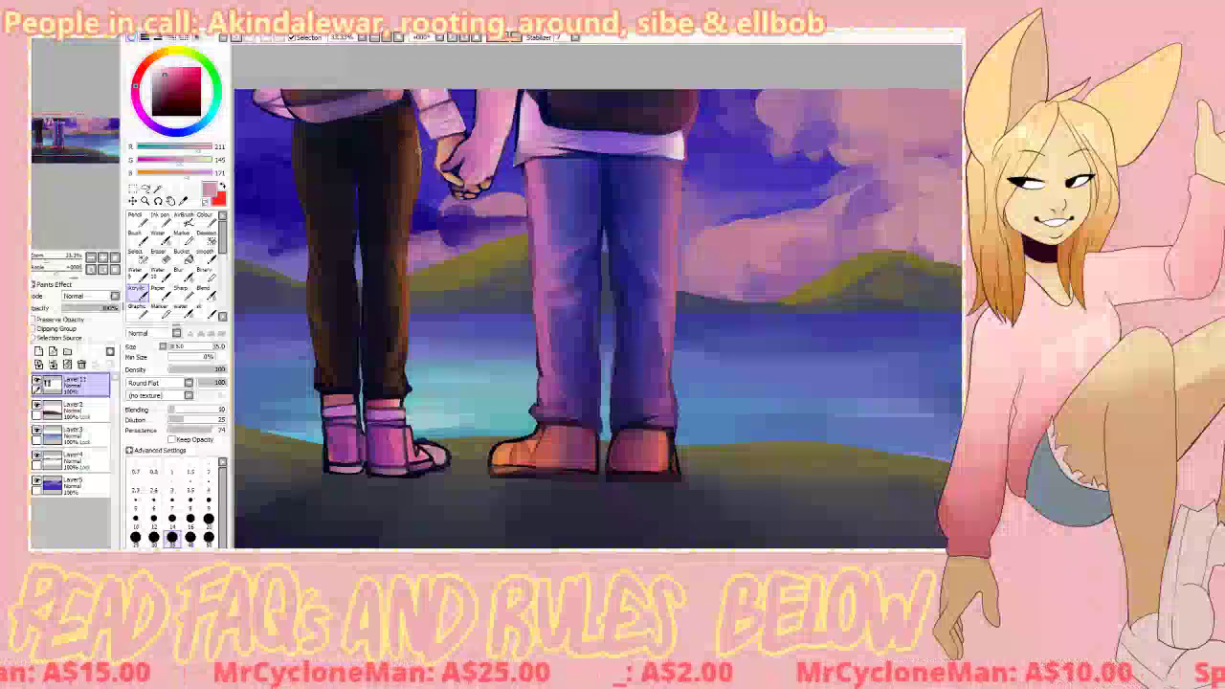
Step: Paint a sampled tan-brown rim light down the outer edge of the brown trousers, from the thigh to below the knee
left_click(417, 151, "alt")
left_click(417, 148, "alt")
left_click_drag(418, 145, 416, 201)
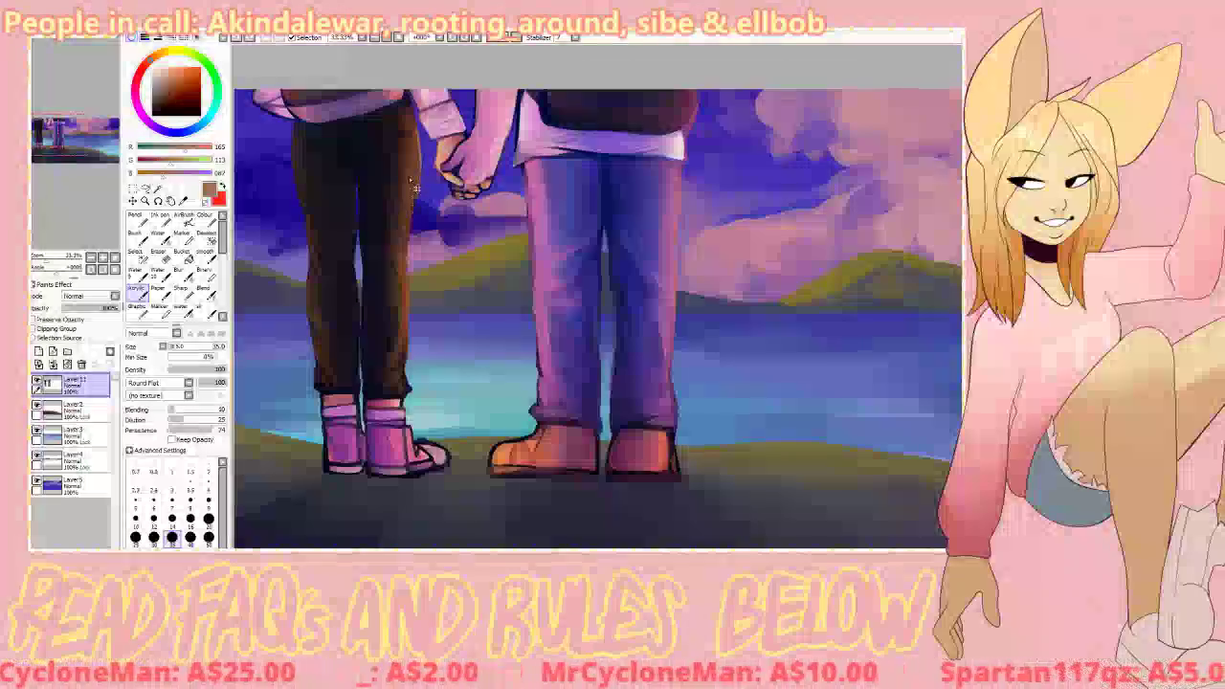
left_click_drag(421, 159, 417, 193)
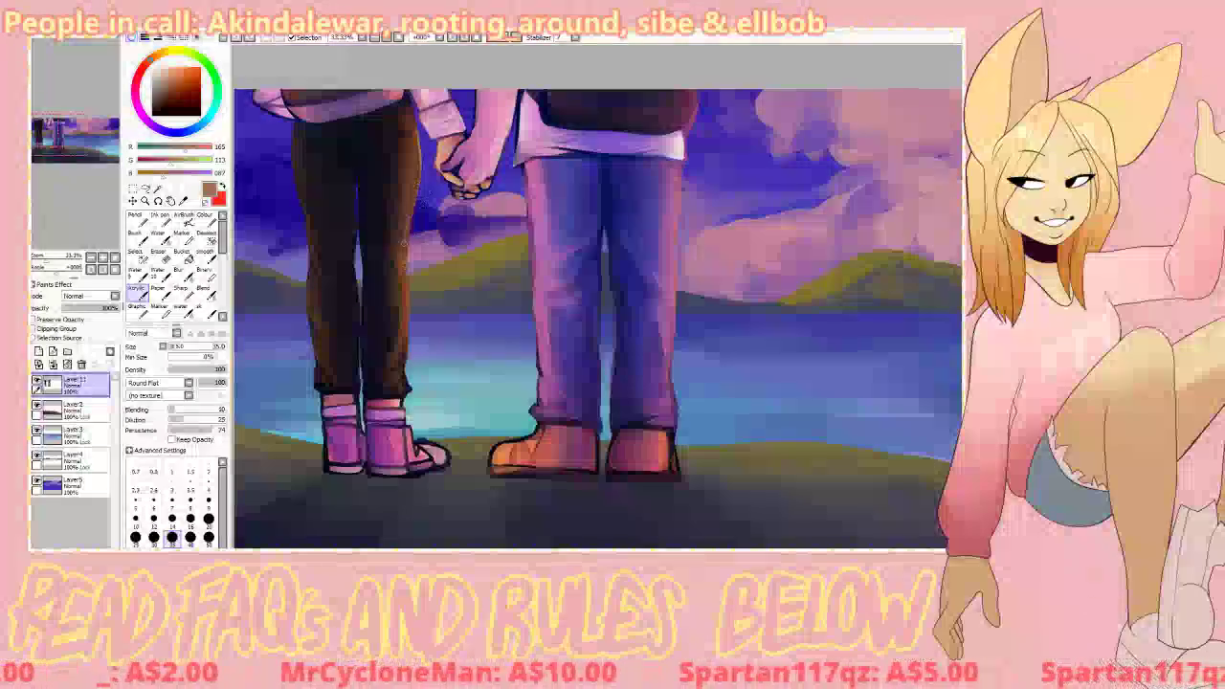
left_click_drag(410, 276, 408, 305)
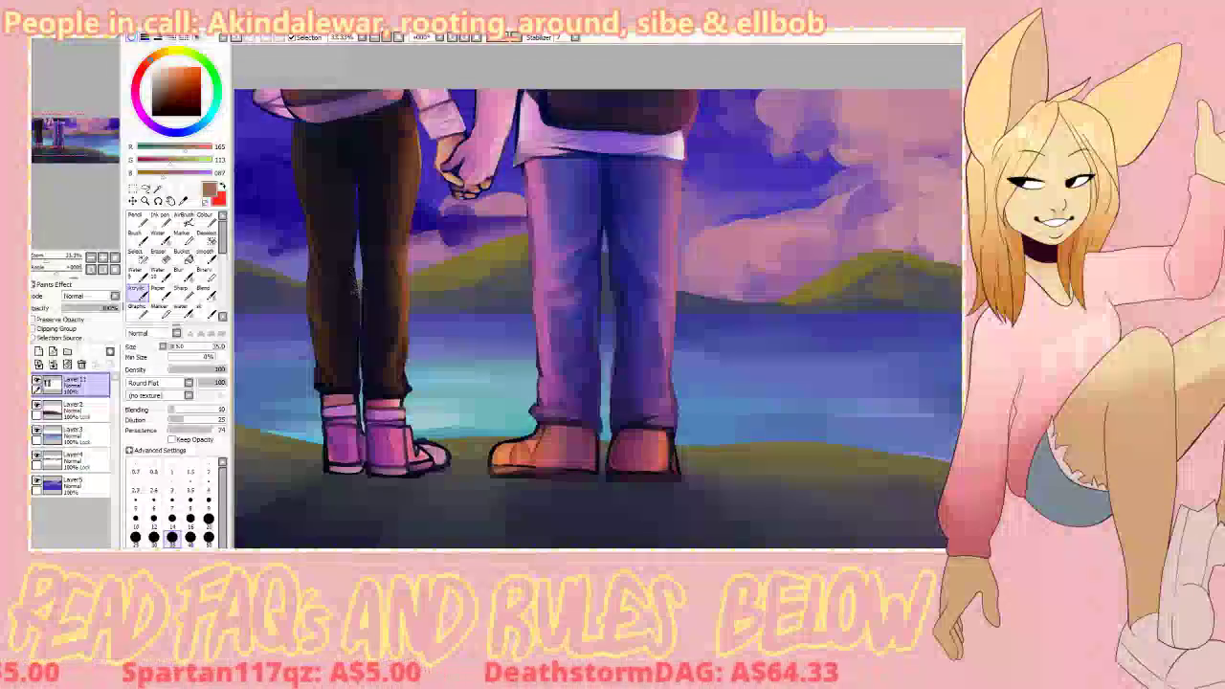
Step: Darken the inner edge of the brown trousers with sampled near-black navy and soften the trousers' shading with the Blend brush at size 80
right_click(354, 306)
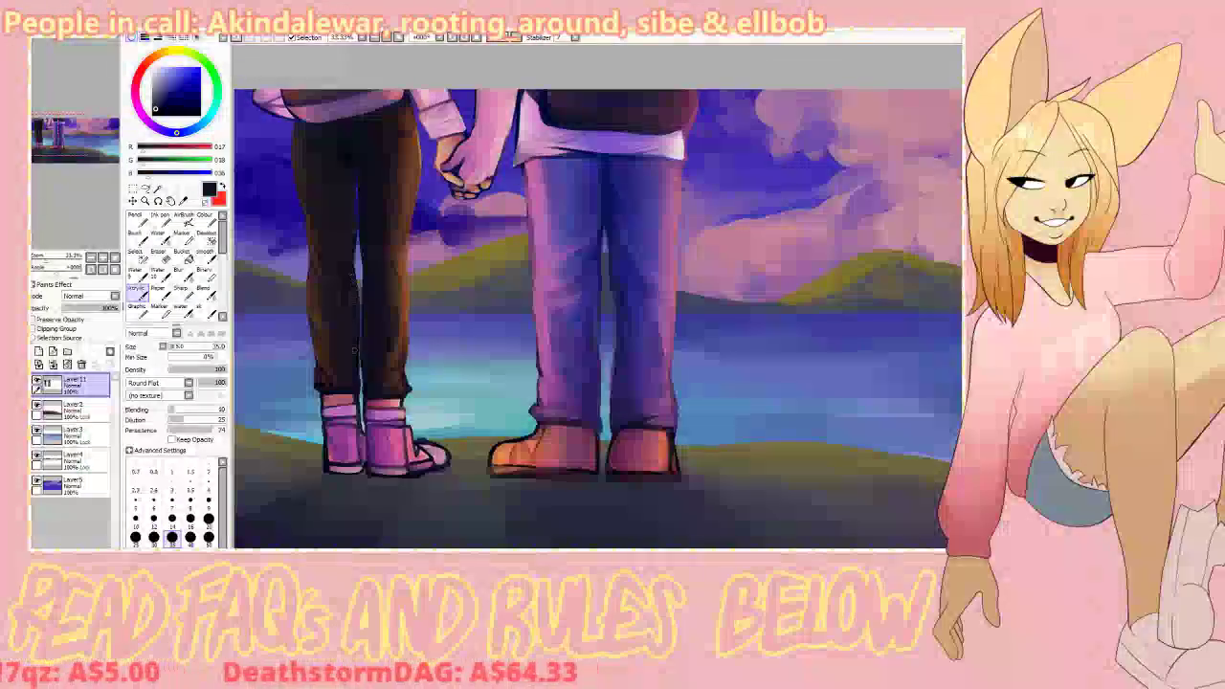
key("b")
mouse_move(350, 337)
left_mouse_down()
mouse_move(358, 299)
mouse_move(353, 385)
mouse_move(350, 252)
mouse_move(351, 374)
mouse_move(316, 280)
mouse_move(335, 335)
mouse_move(308, 142)
left_mouse_up()
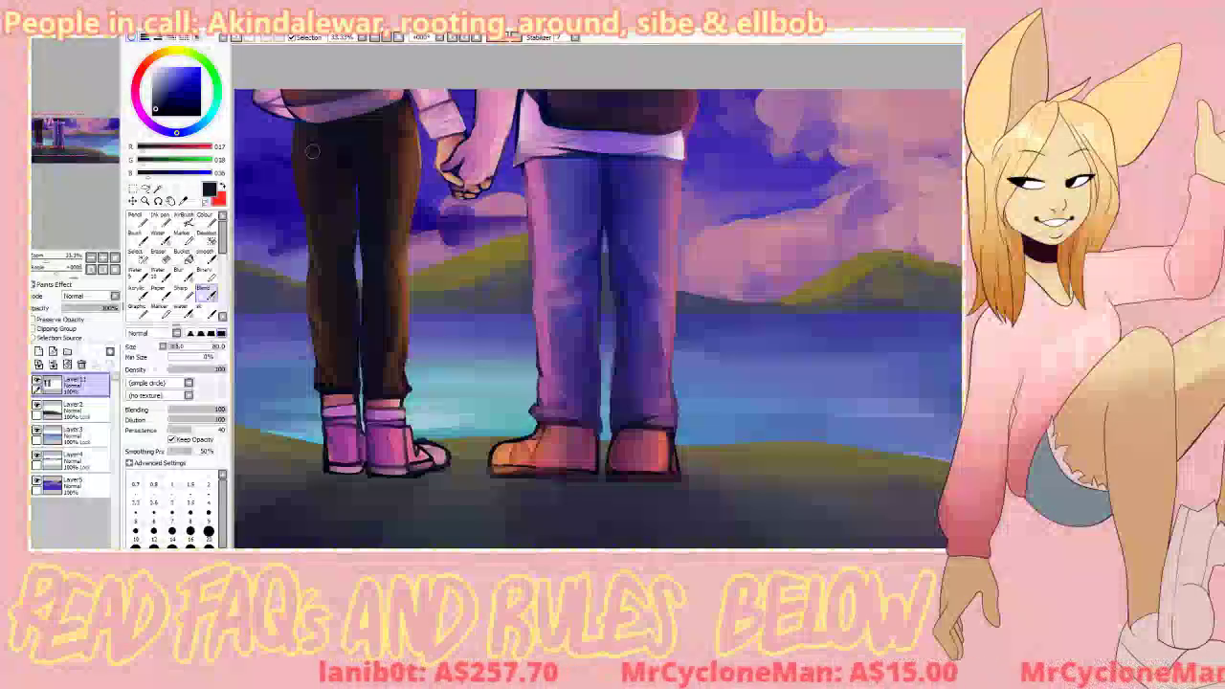
Step: Paint the ankles and sock tops above the high-tops with a muted rose sampled from the brown boot, using the Acrylic brush
left_click(138, 293)
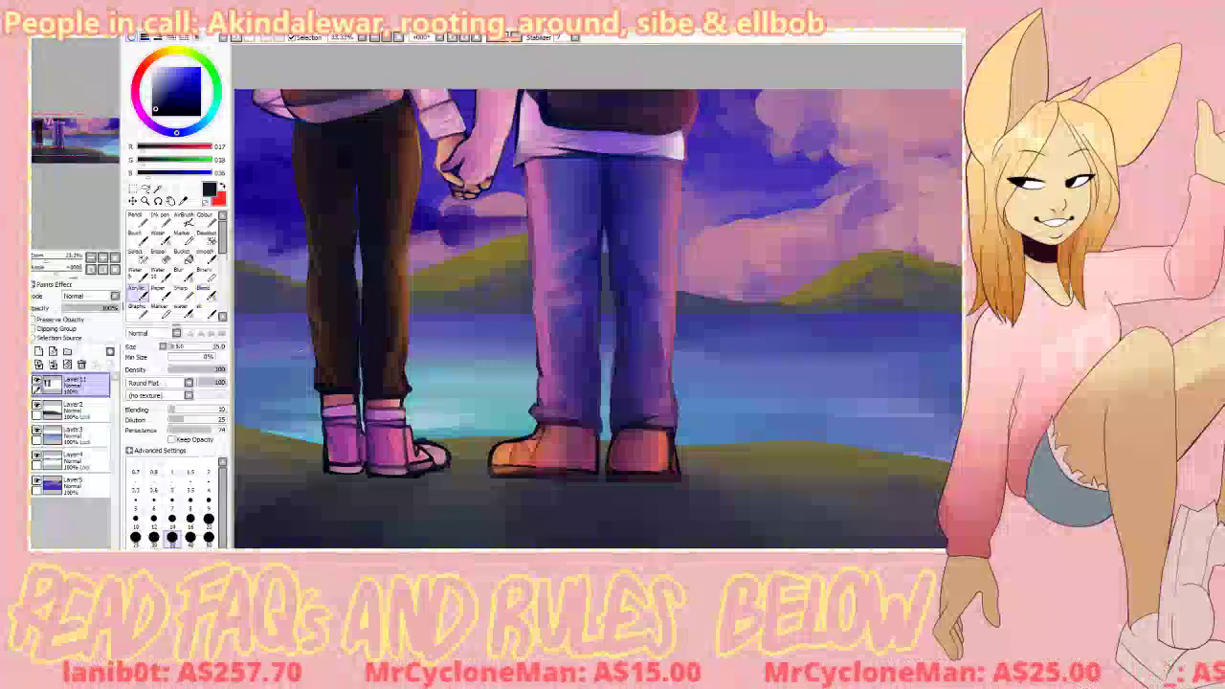
right_click(662, 440)
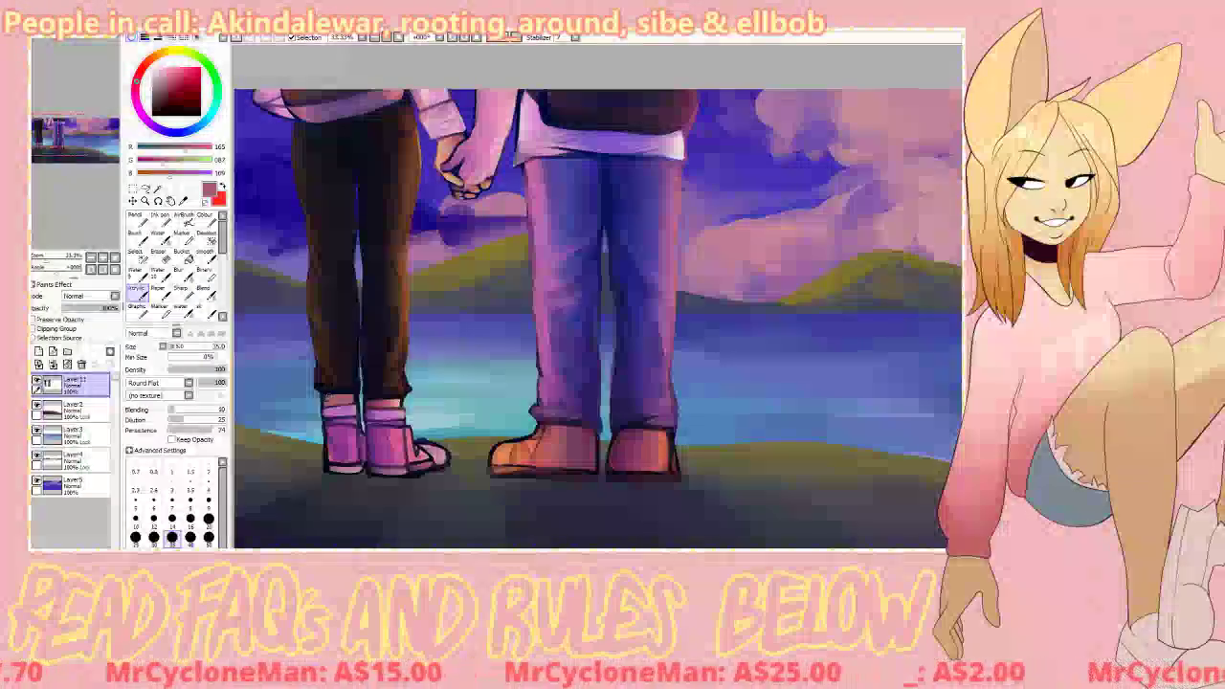
right_click(660, 441)
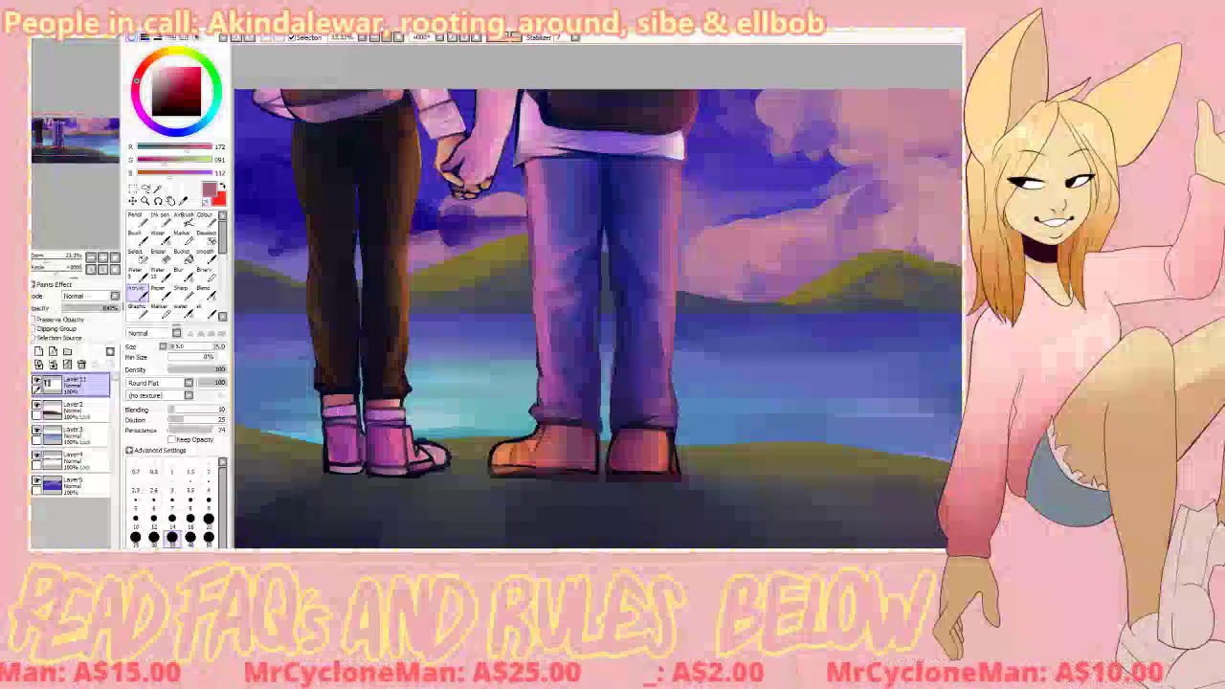
left_click_drag(337, 410, 404, 417)
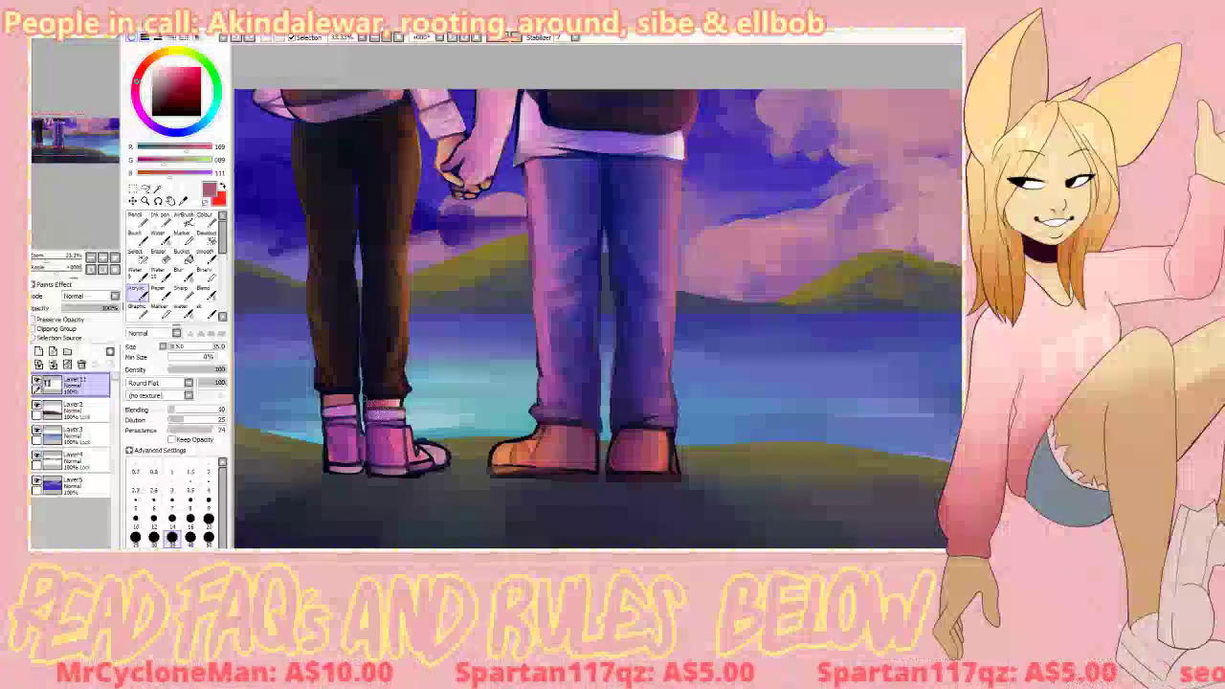
Step: Touch up the high-tops' dark outlines and soles with sampled near-black navy and clean the edges with the Eraser
right_click(364, 432)
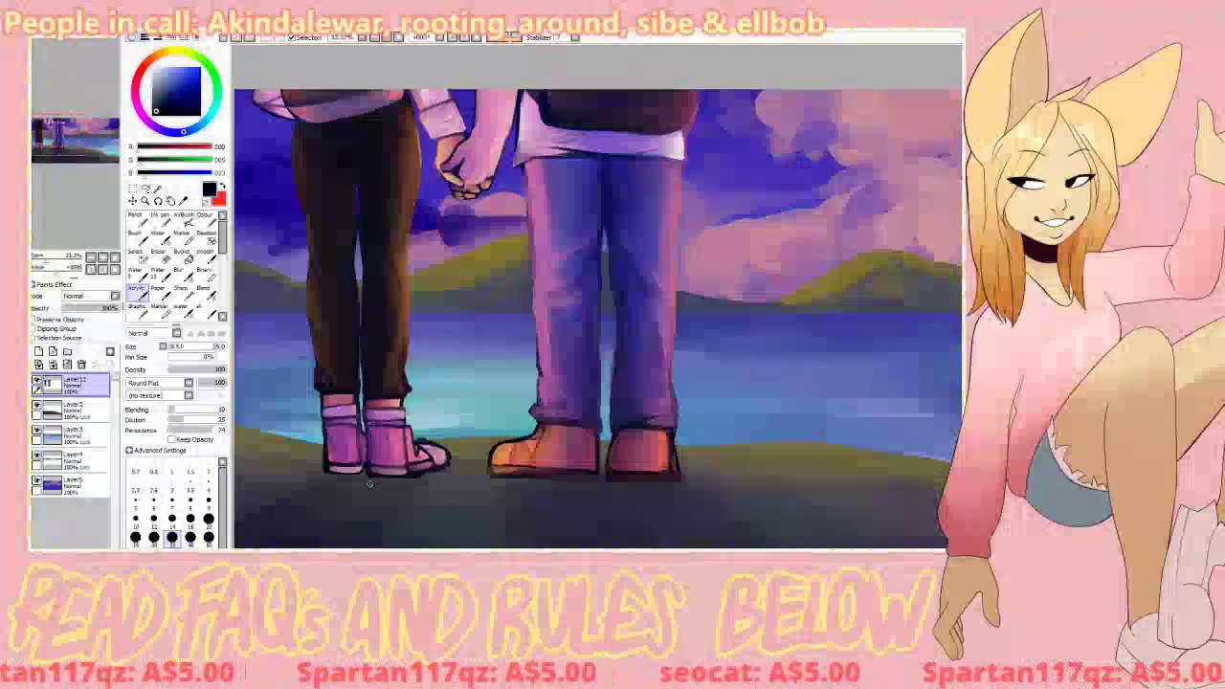
key("e")
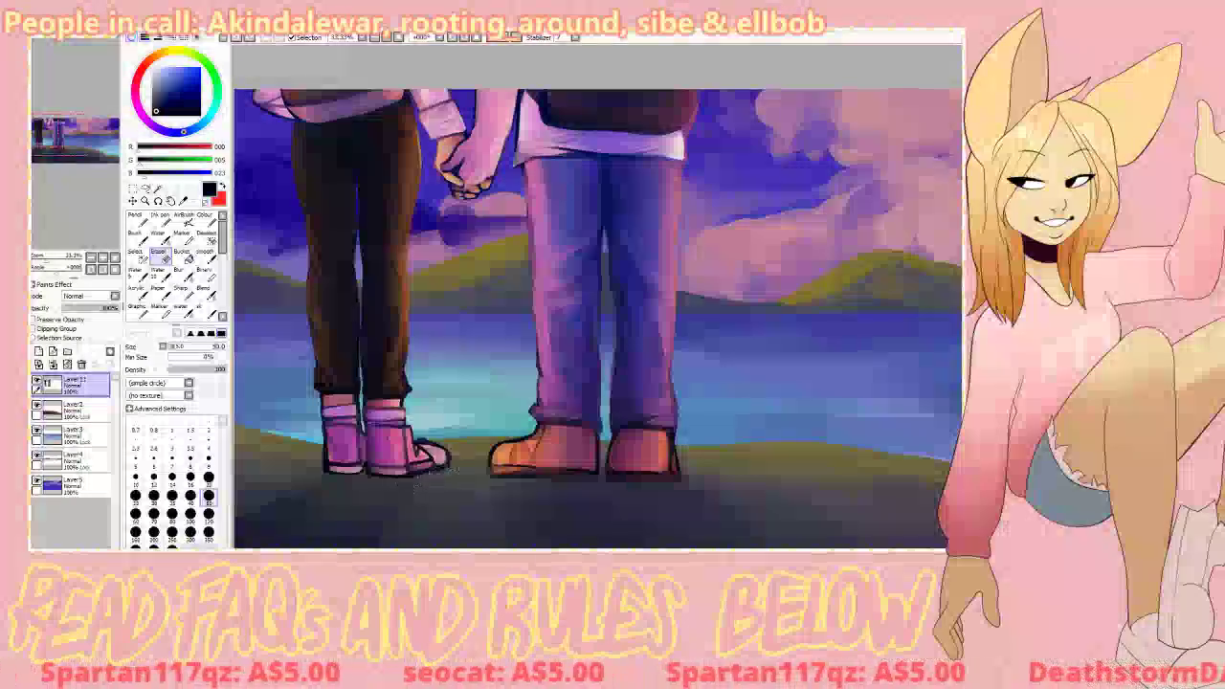
key("e")
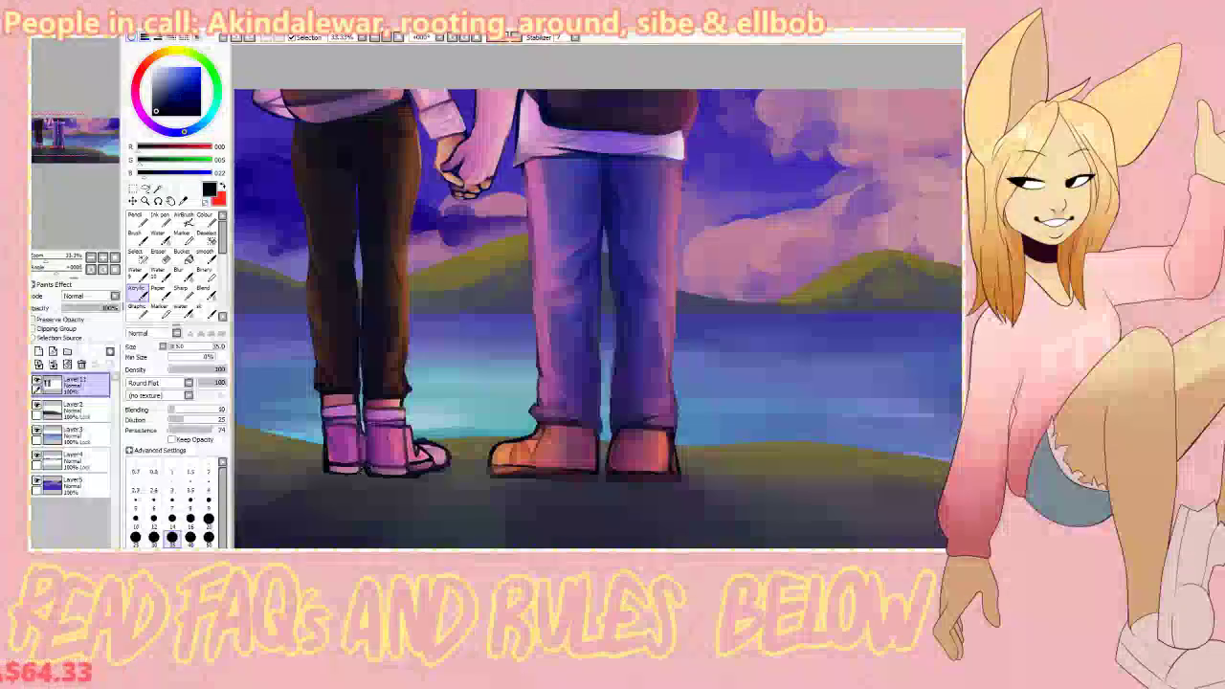
Step: Refine the dark outline beneath the sole of the front high-top with near-black navy and trim its edge with the Eraser
key("e")
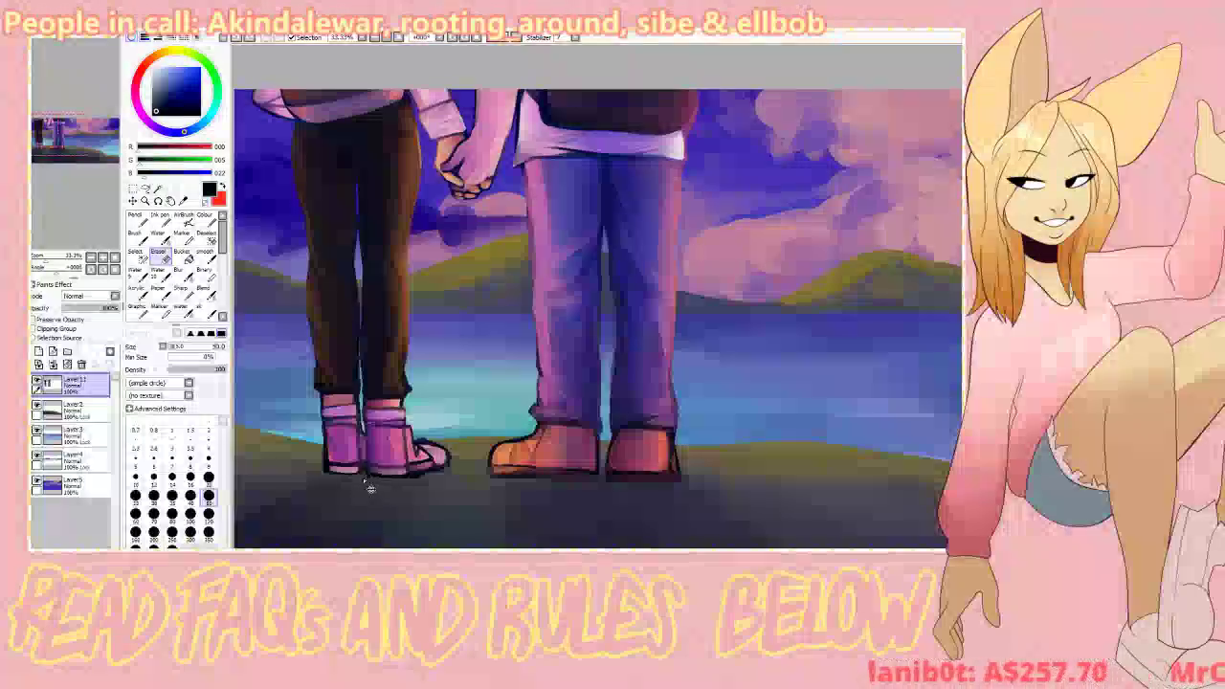
key("e")
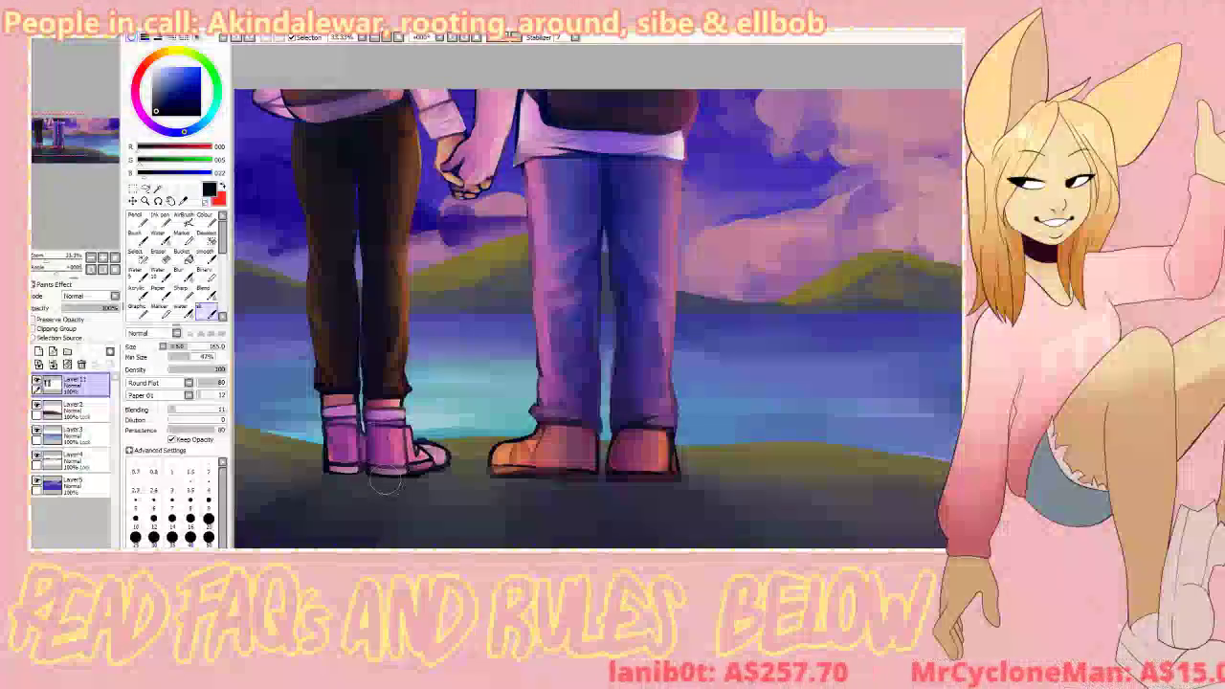
left_click_drag(370, 473, 417, 476)
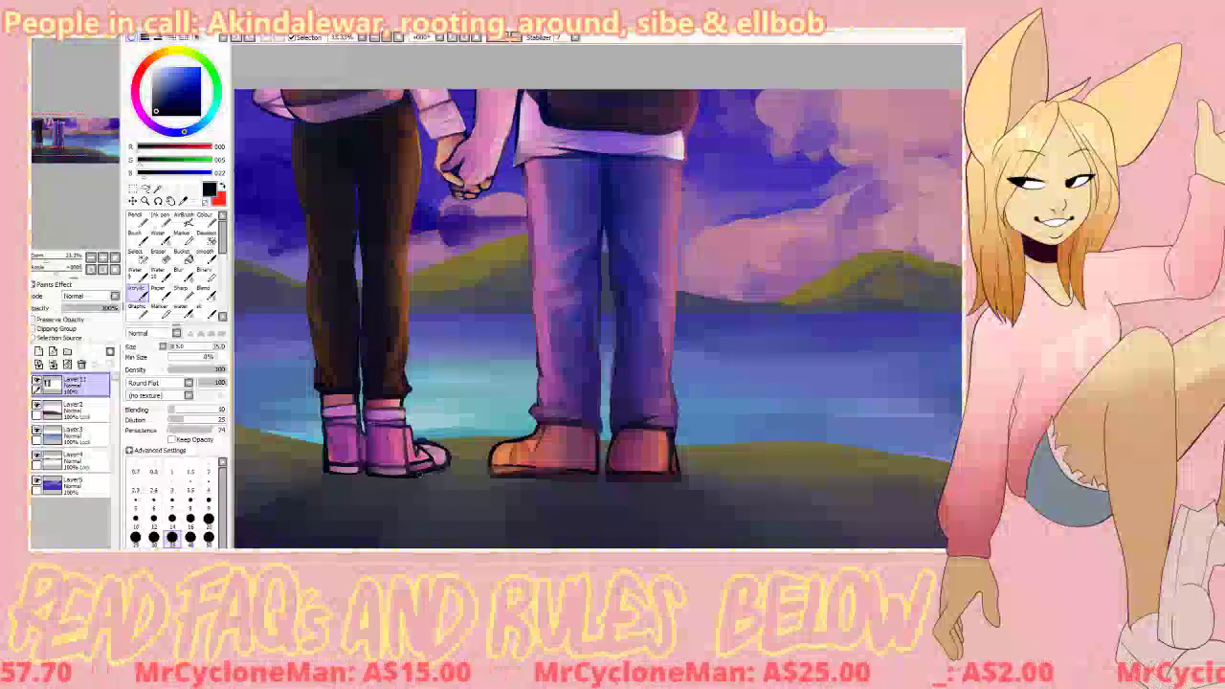
key("e")
key("e")
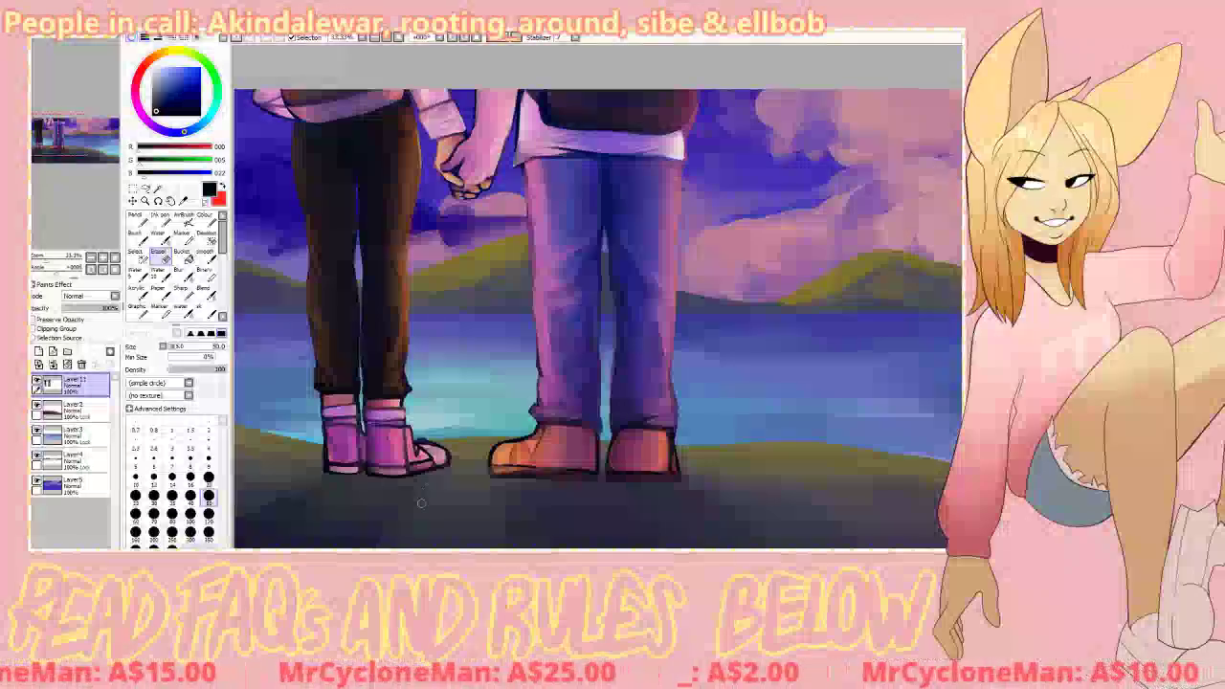
left_click_drag(366, 473, 417, 474)
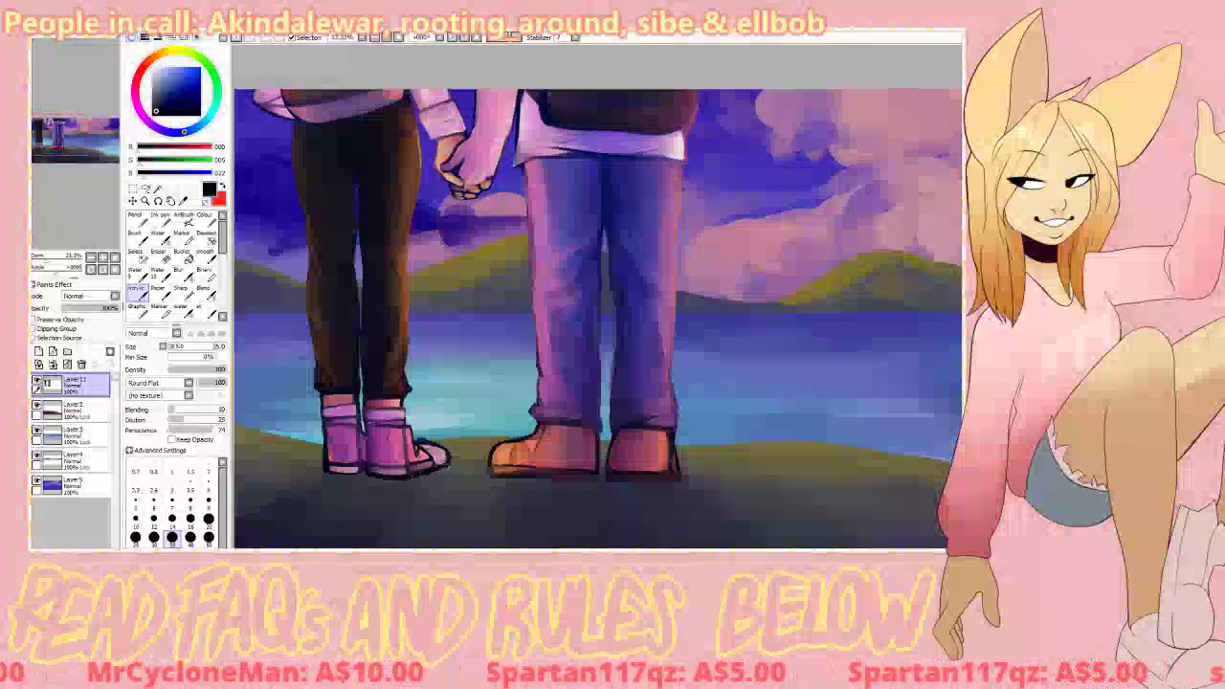
Step: Paint the high-tops' soles with sampled dusty pink and retouch the outlines and uppers with sampled near-black navy and purple
right_click(410, 470)
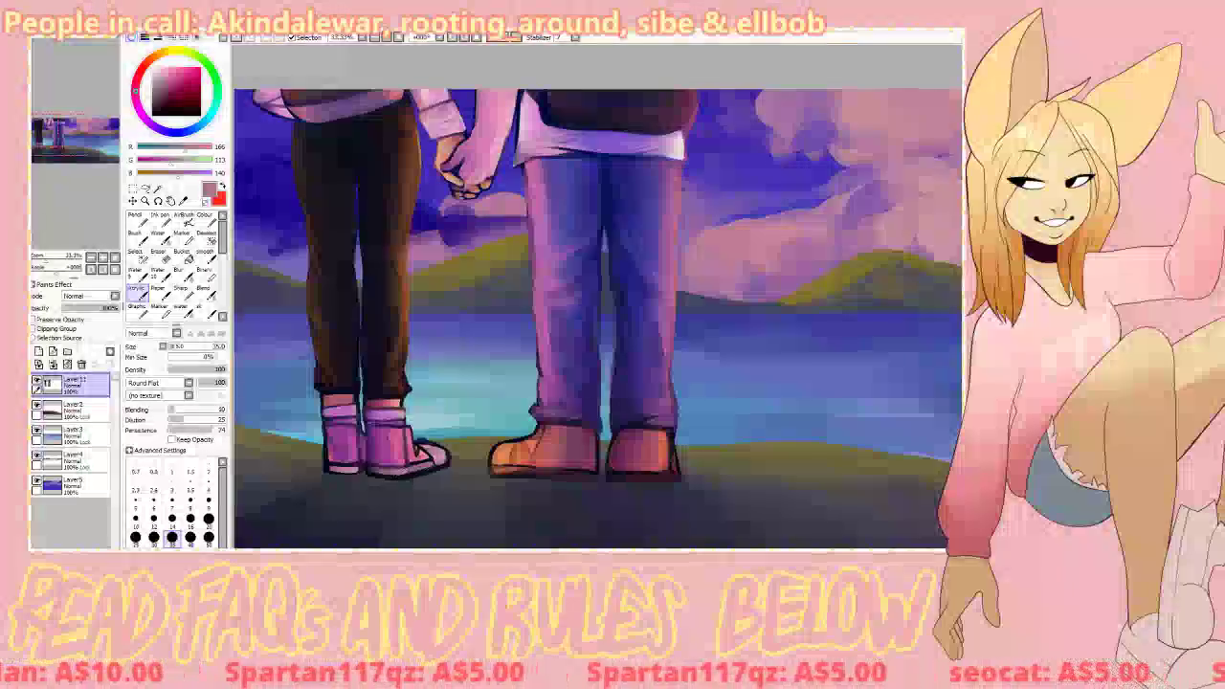
left_click_drag(329, 469, 358, 470)
right_click(350, 469)
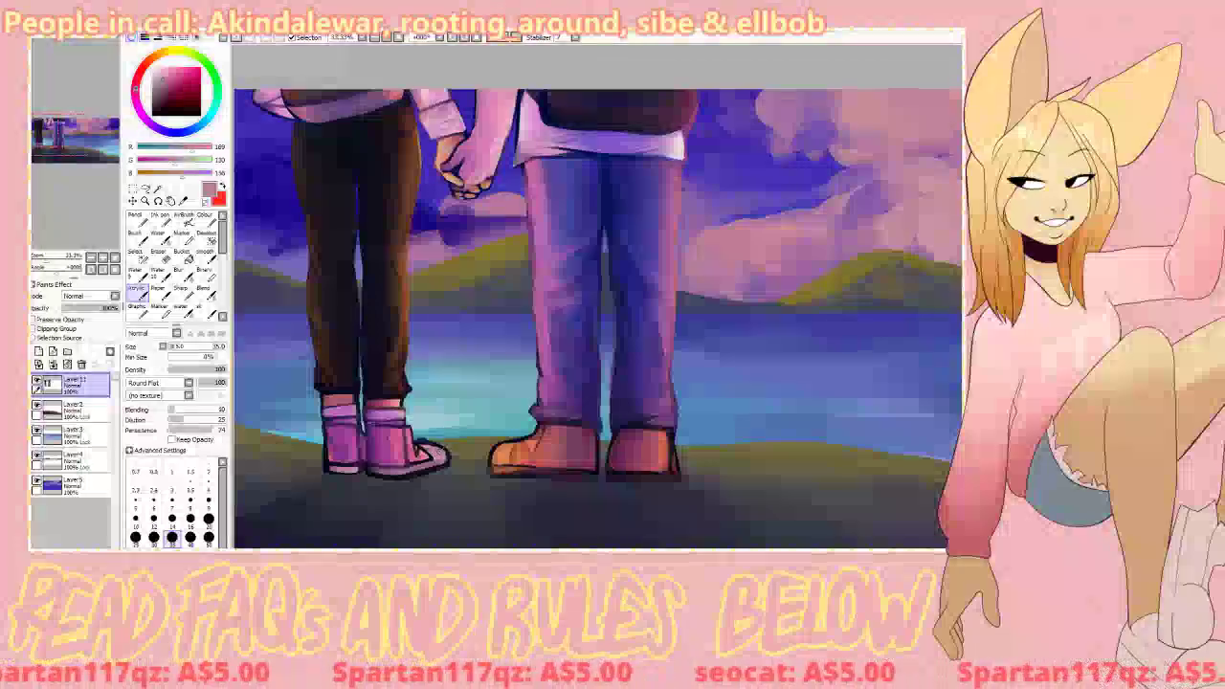
right_click(368, 470)
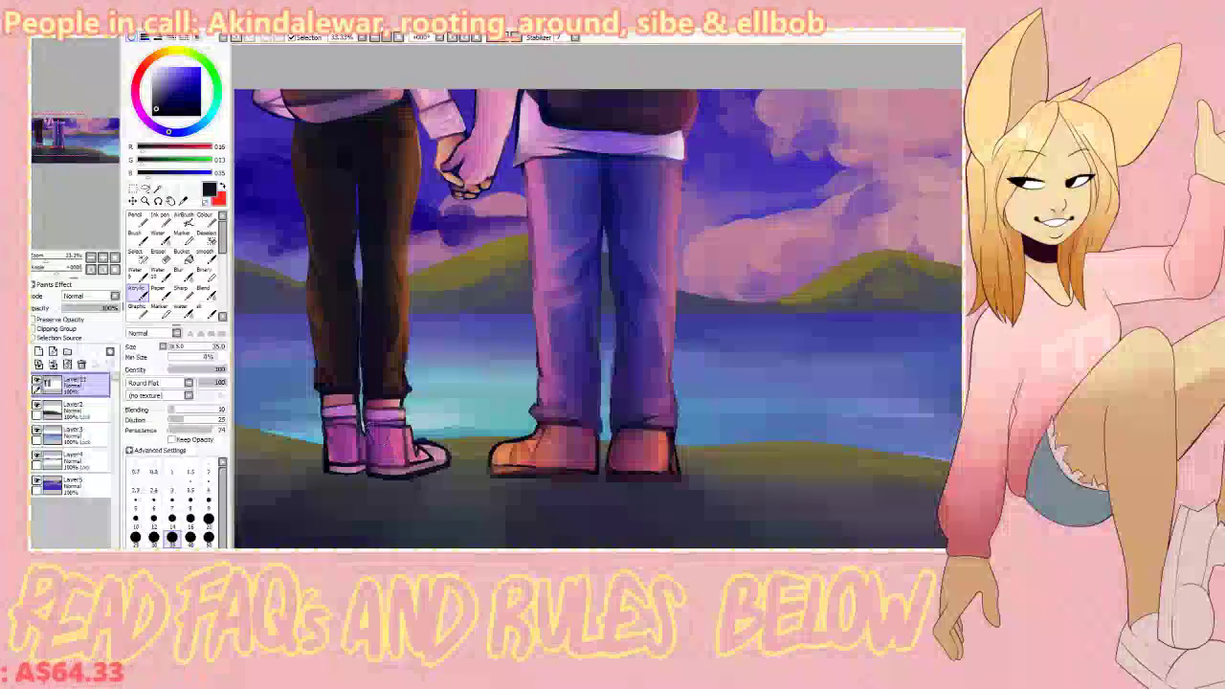
right_click(344, 440)
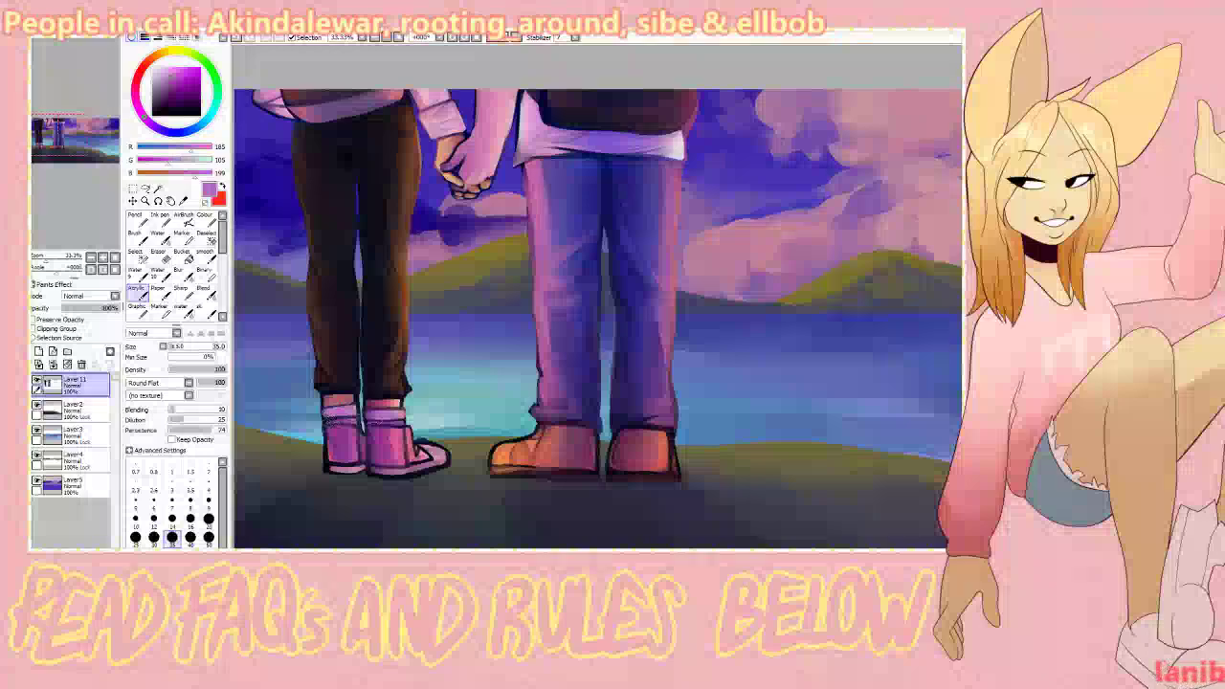
right_click(396, 395)
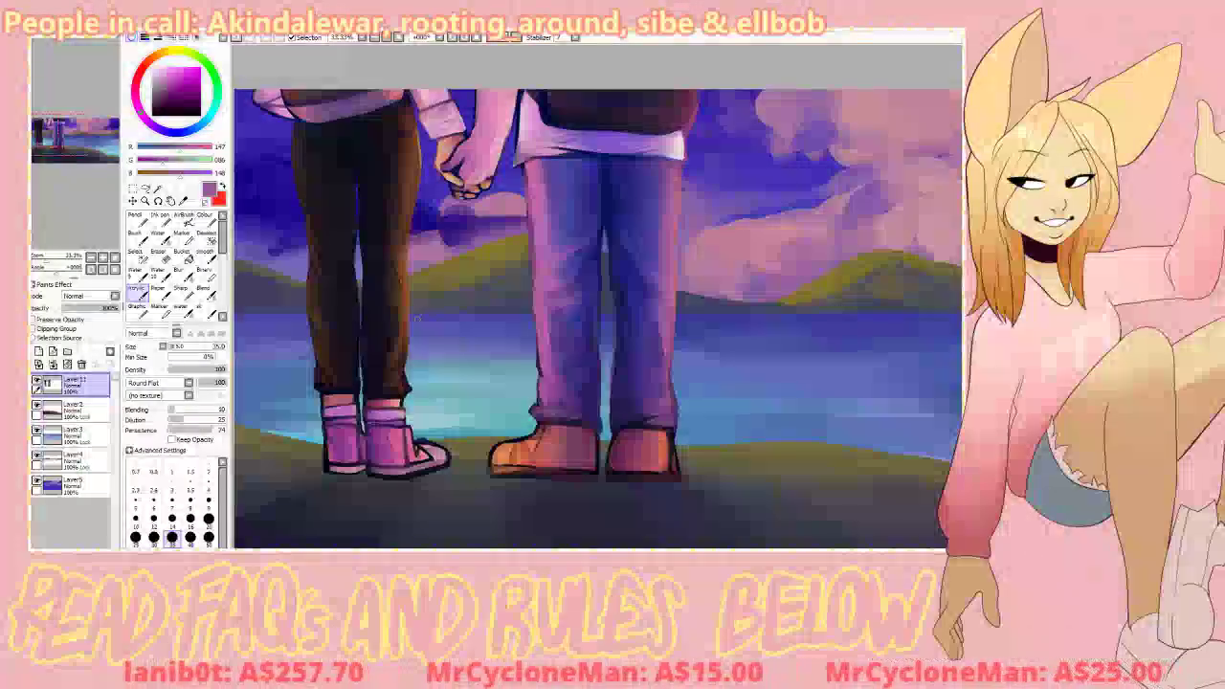
Step: Add dark brown sampled from the brown trousers around the knee of the front leg and soften it with the Blend brush
left_click(398, 298, "alt")
left_click(398, 298, "alt")
mouse_move(379, 308)
left_mouse_down()
mouse_move(374, 335)
mouse_move(376, 322)
left_mouse_up()
left_click(204, 293)
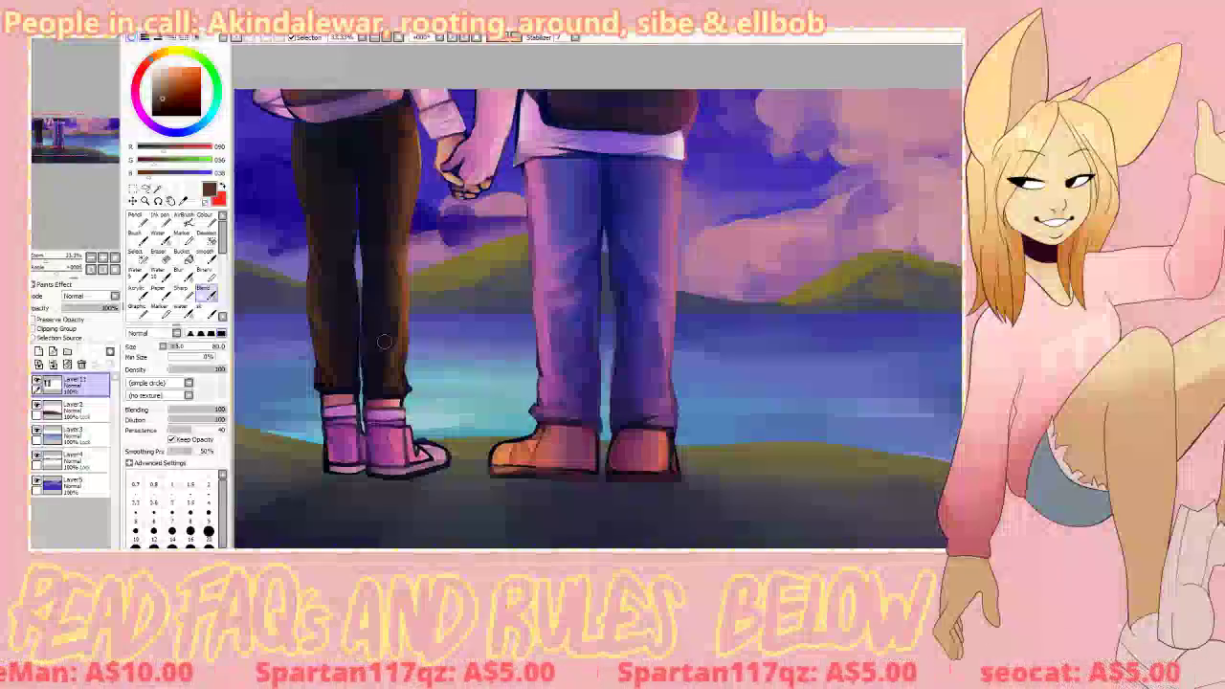
left_click(140, 292)
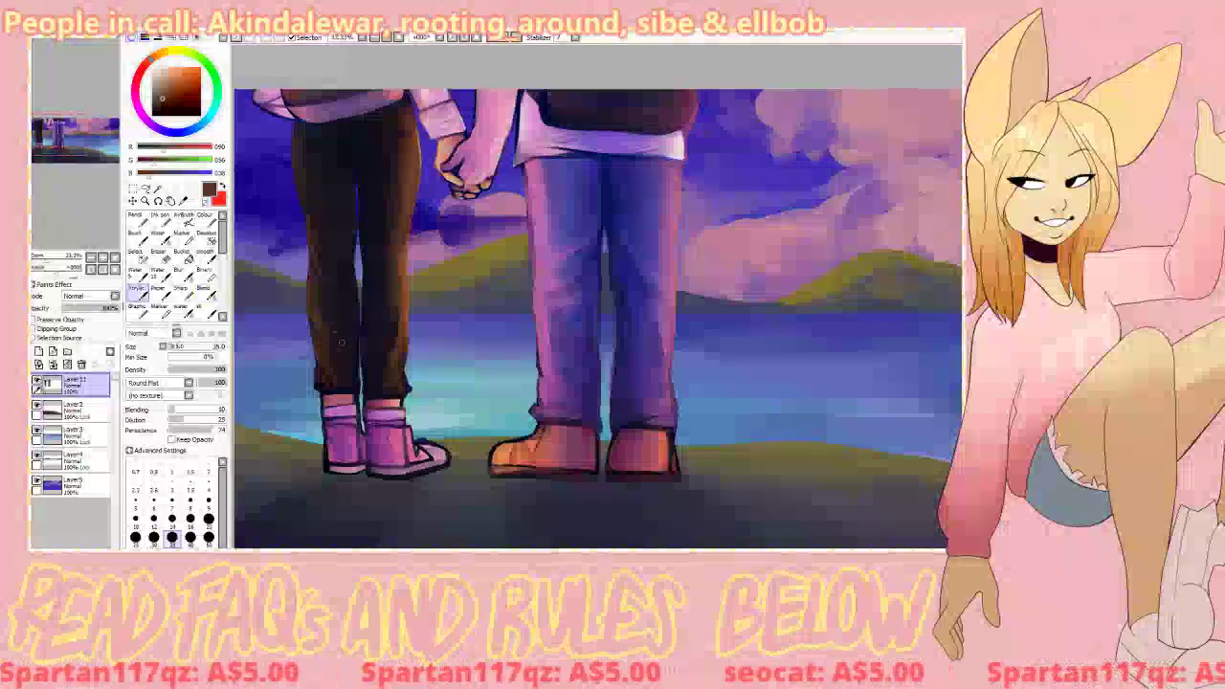
Step: Paint dark brown fold highlights on the thighs and lower legs of the brown trousers, smoothing them with the Blend brush at size 80
key("b")
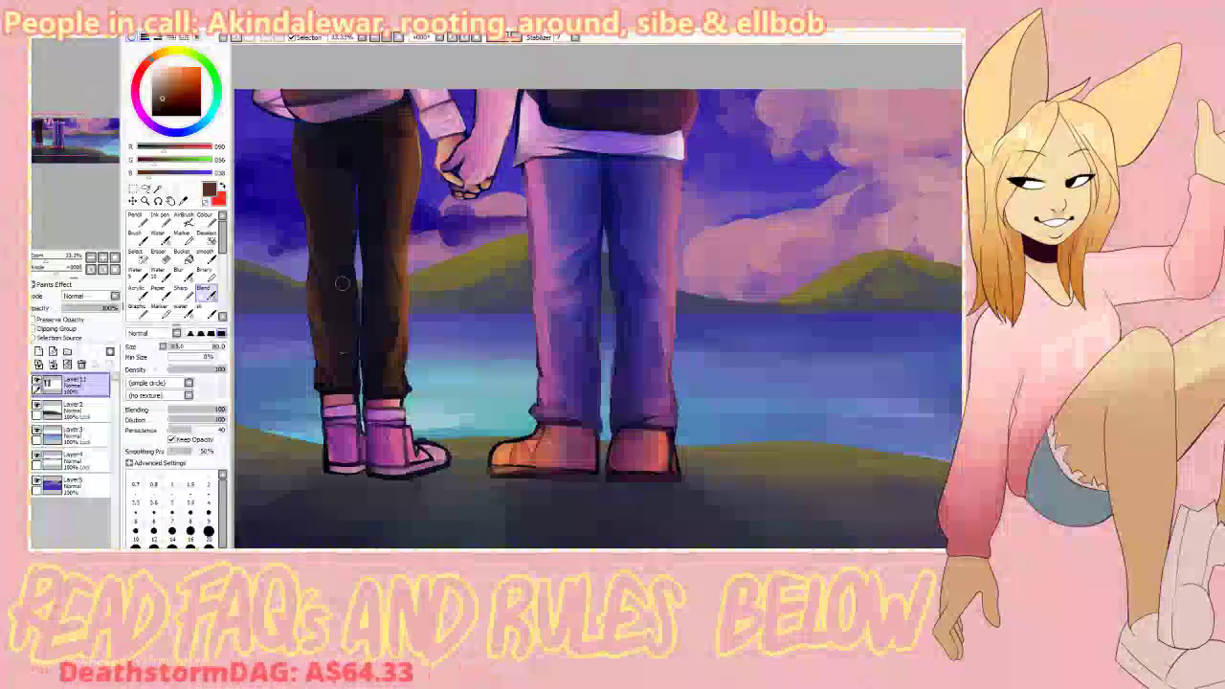
key("b")
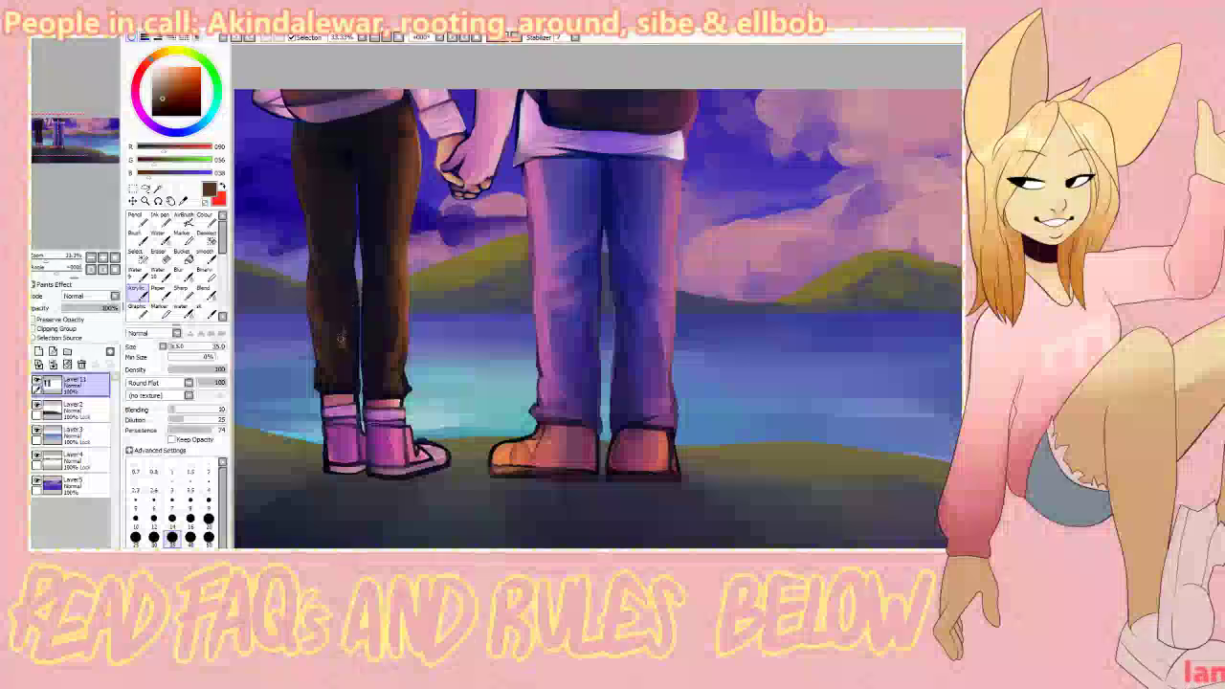
key("b")
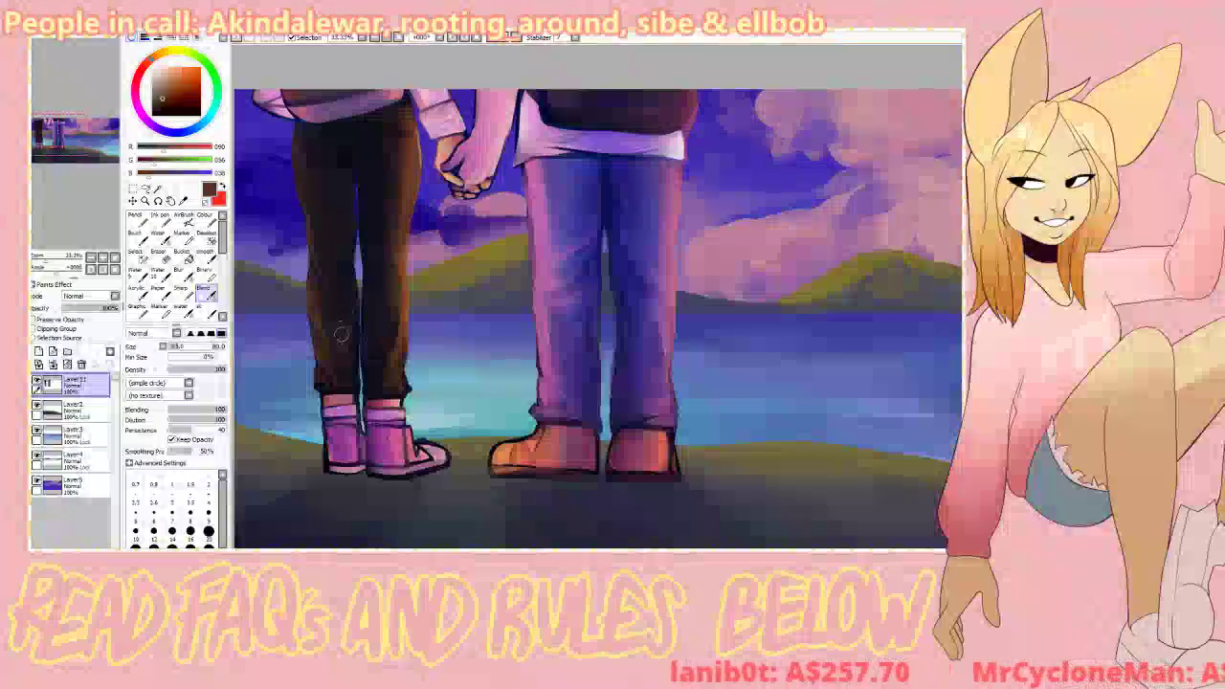
key("a")
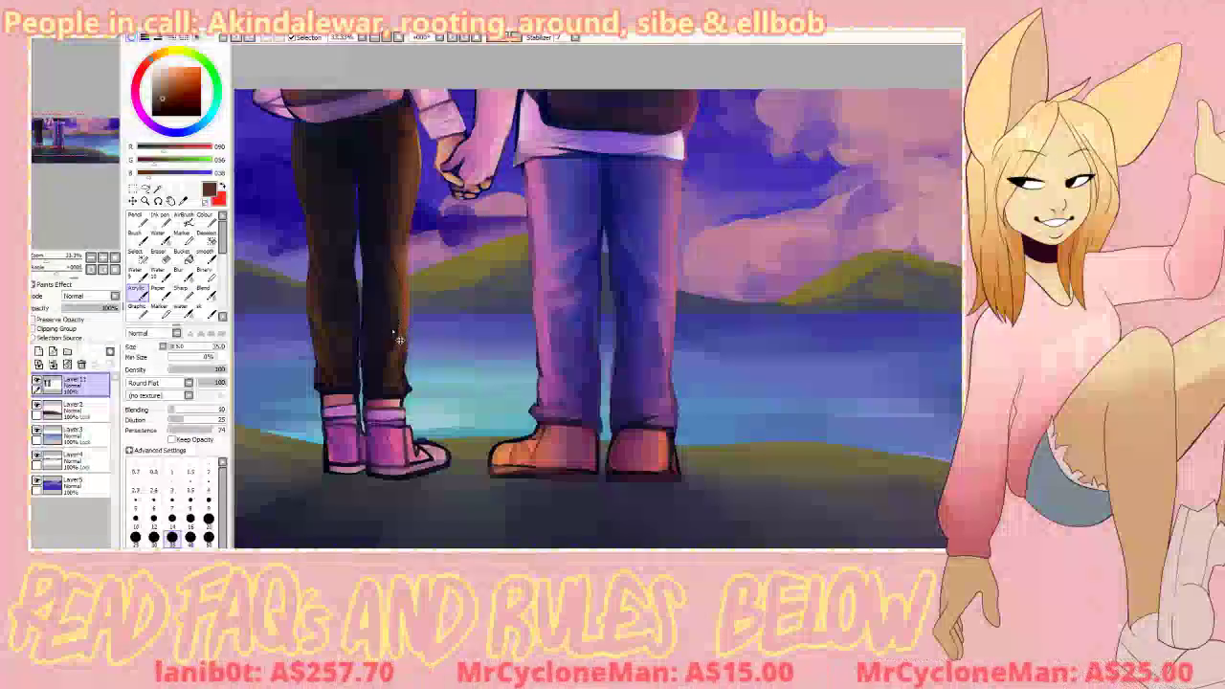
key("b")
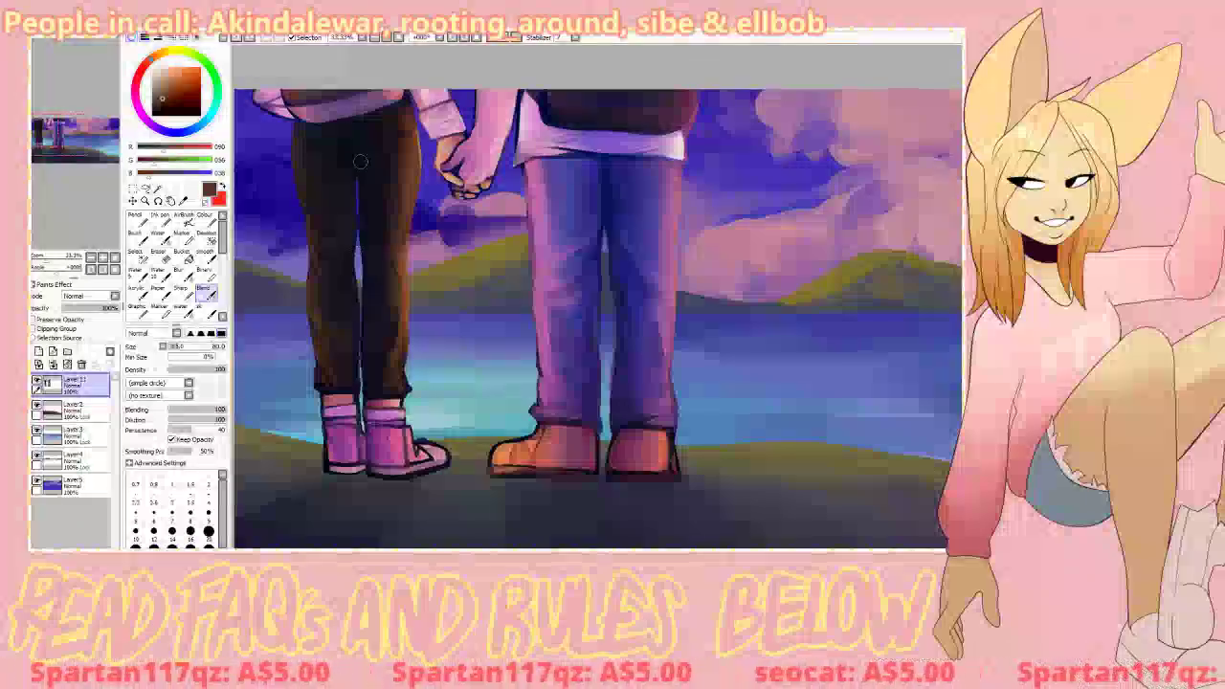
key("b")
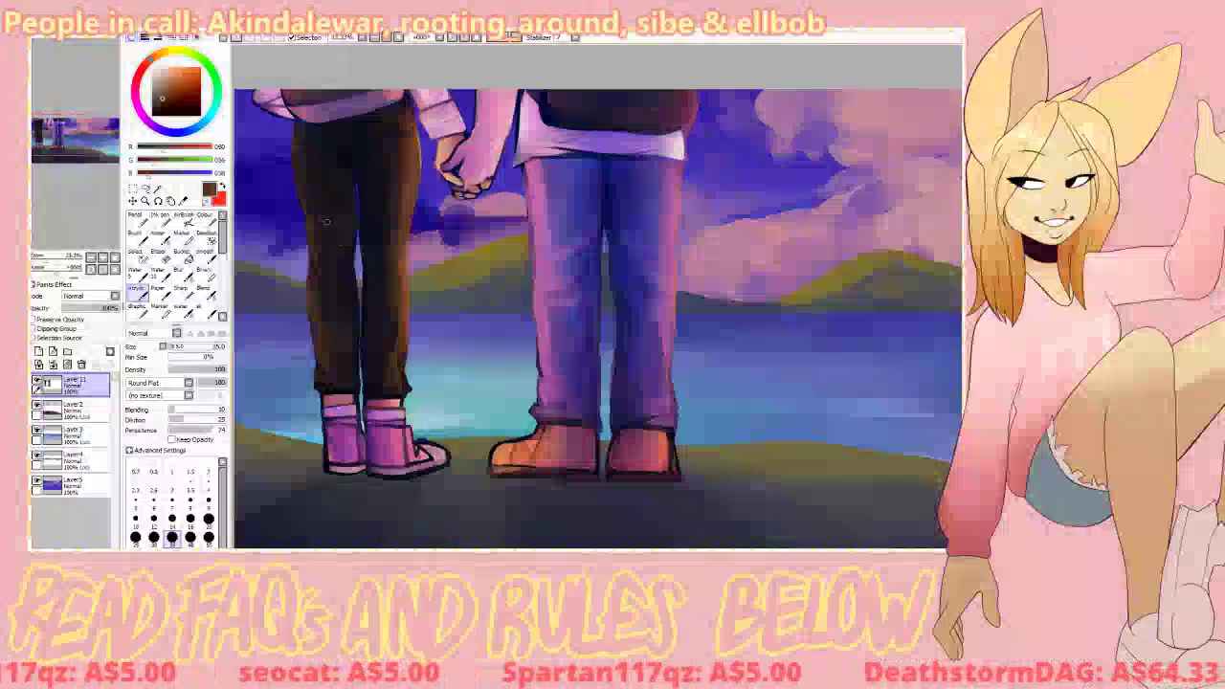
key("b")
left_click_drag(307, 195, 317, 235)
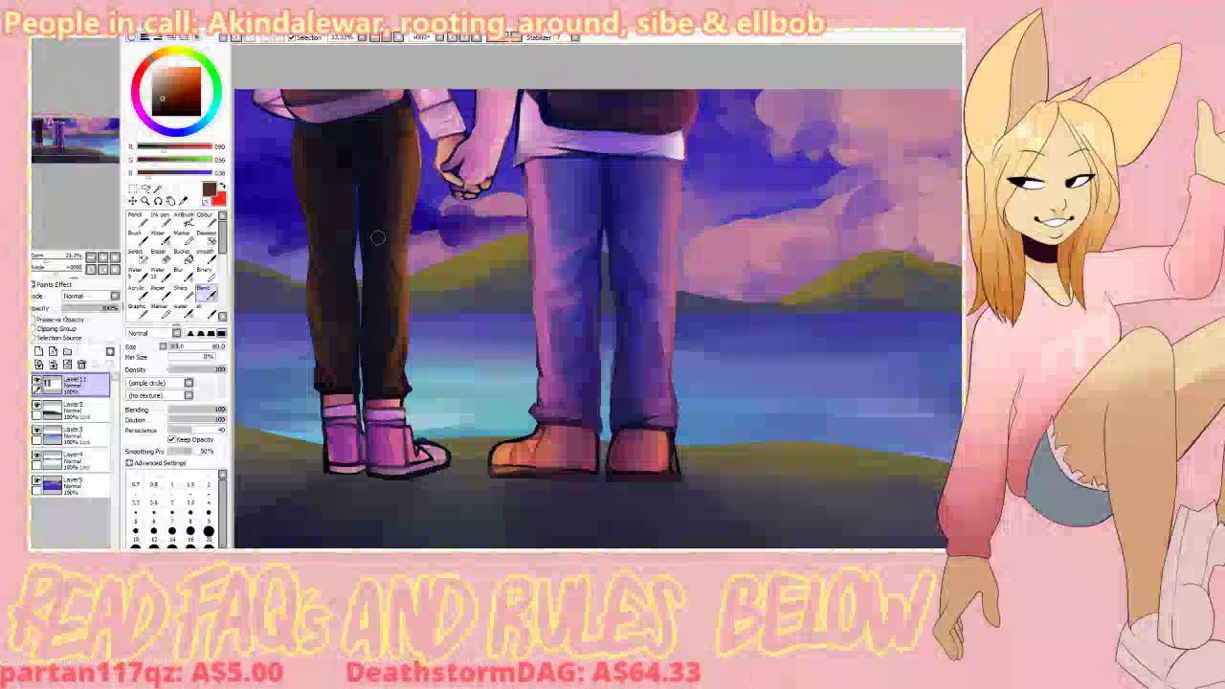
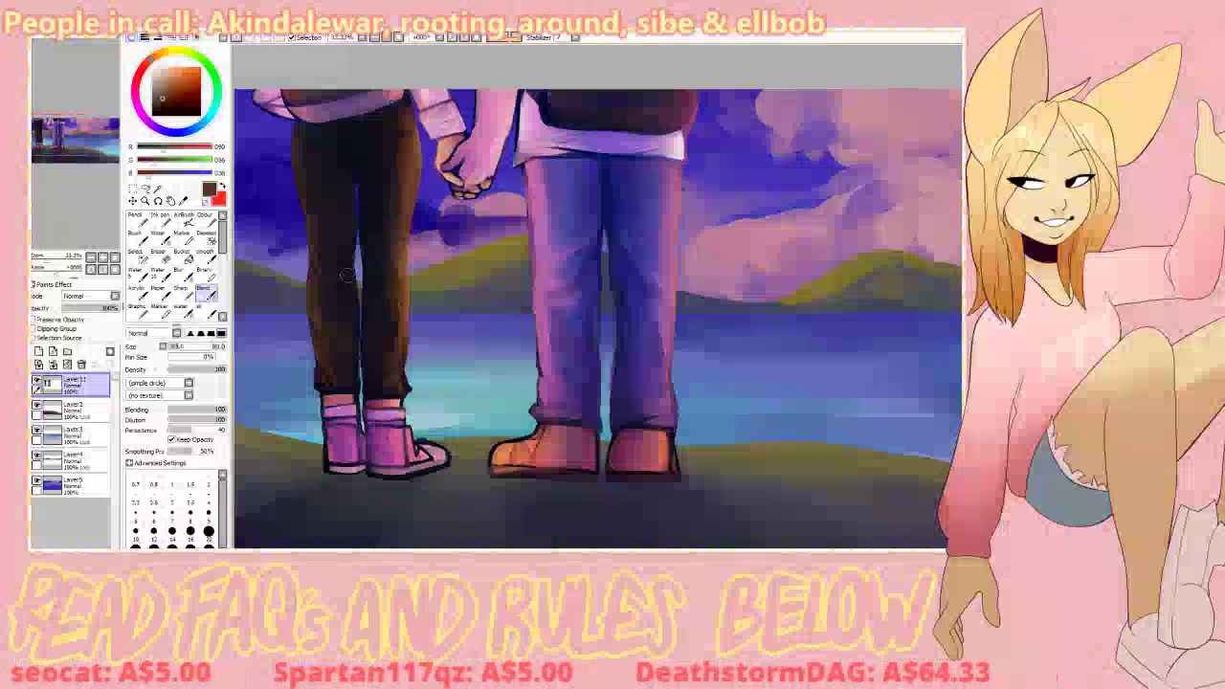
Step: Deepen the inner-leg shadows and folds of the brown trousers with sampled near-black navy, blending the strokes into the brown
left_click(138, 293)
right_click(362, 313)
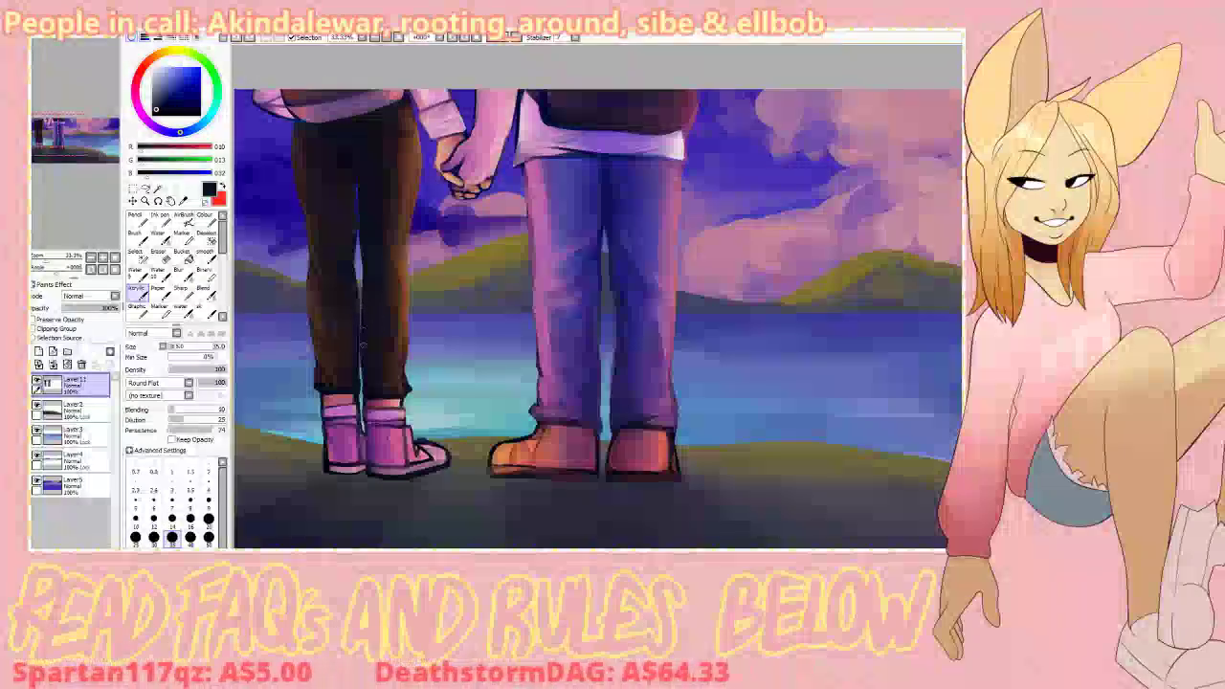
left_click(205, 293)
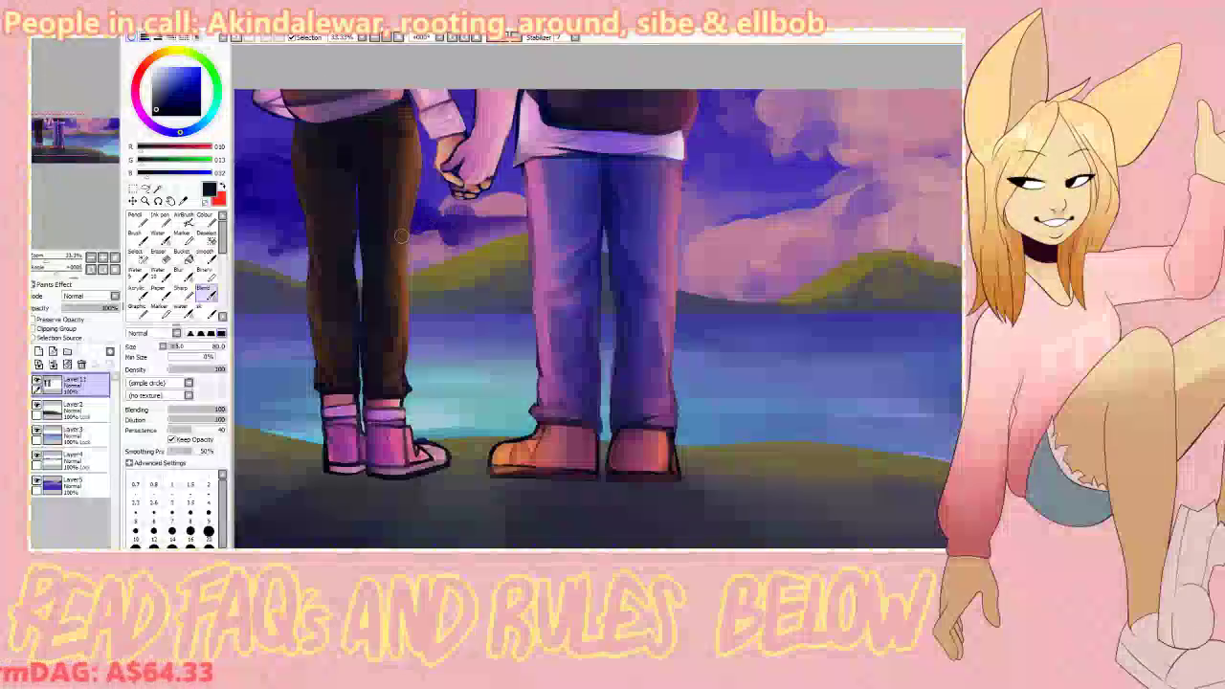
left_click(136, 293)
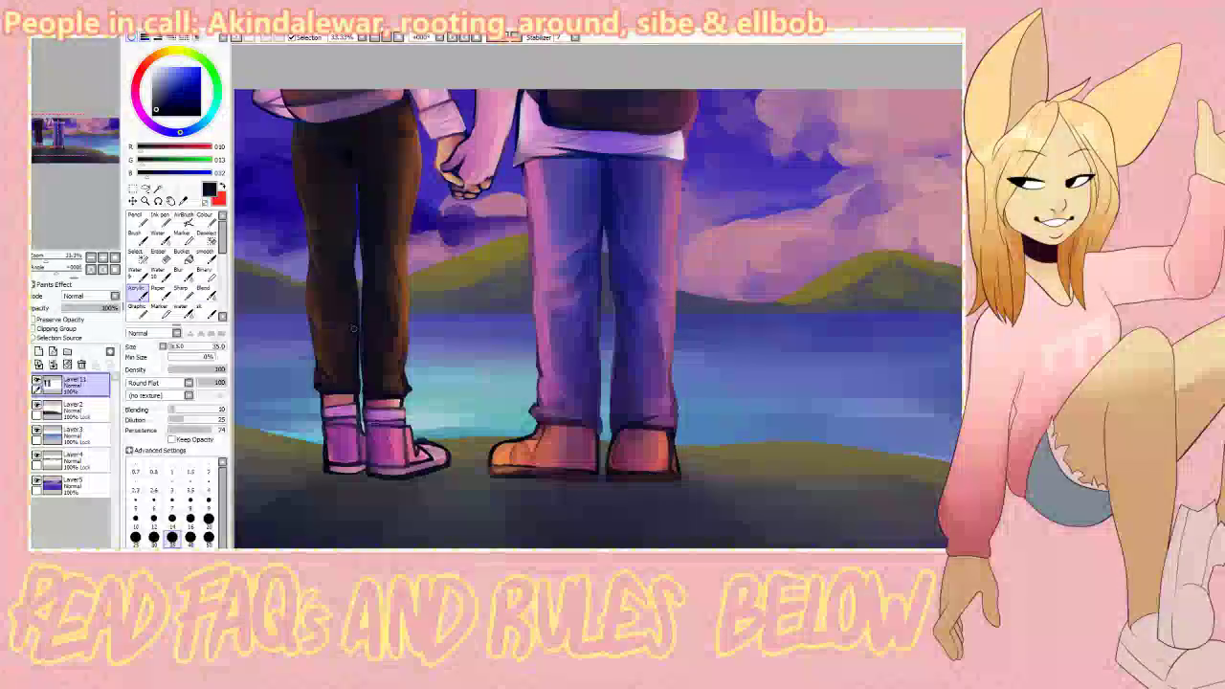
key("b")
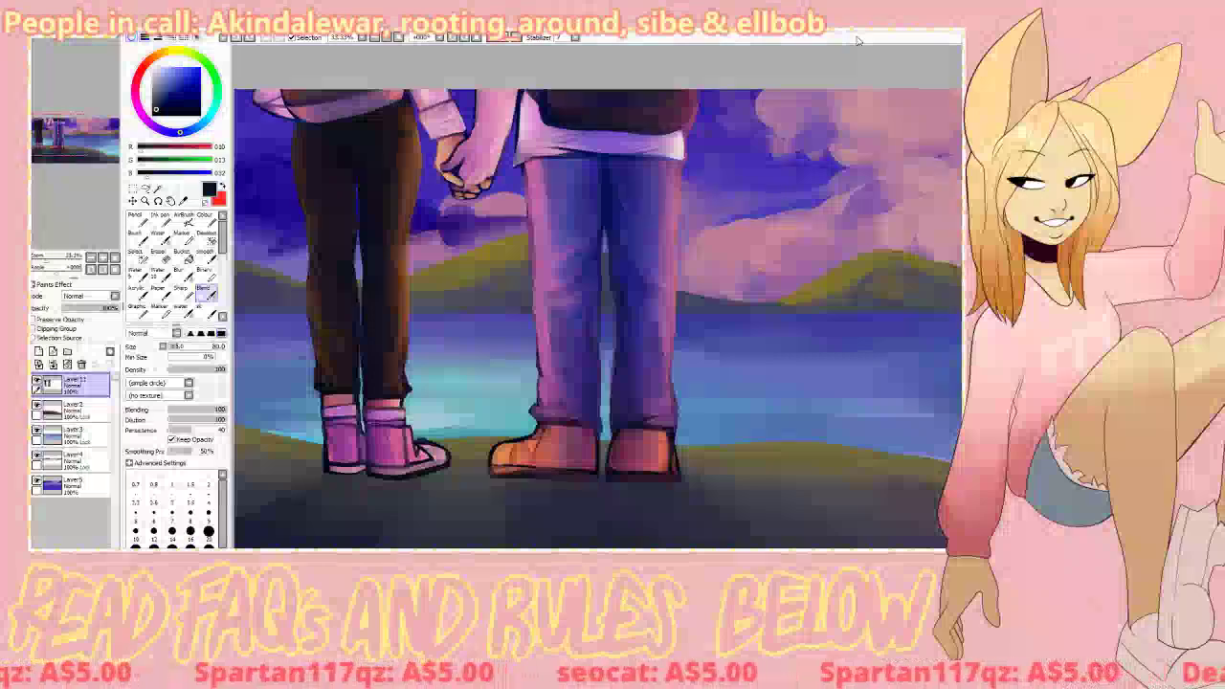
key("b")
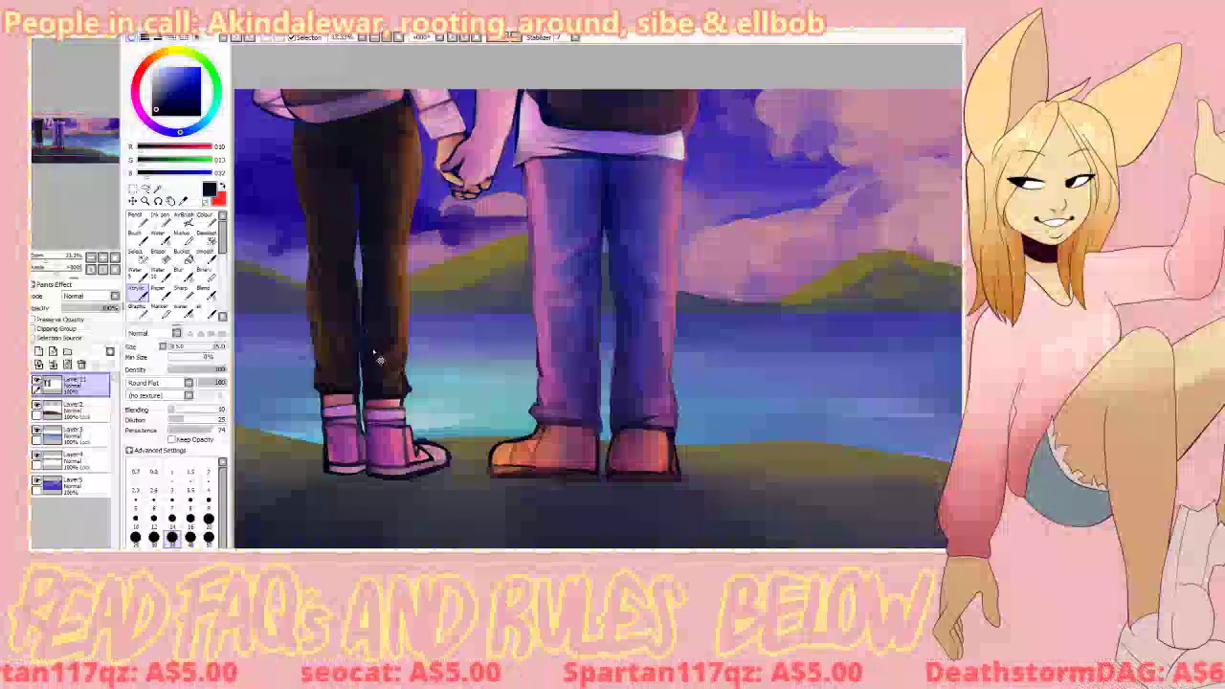
left_click_drag(380, 355, 402, 337)
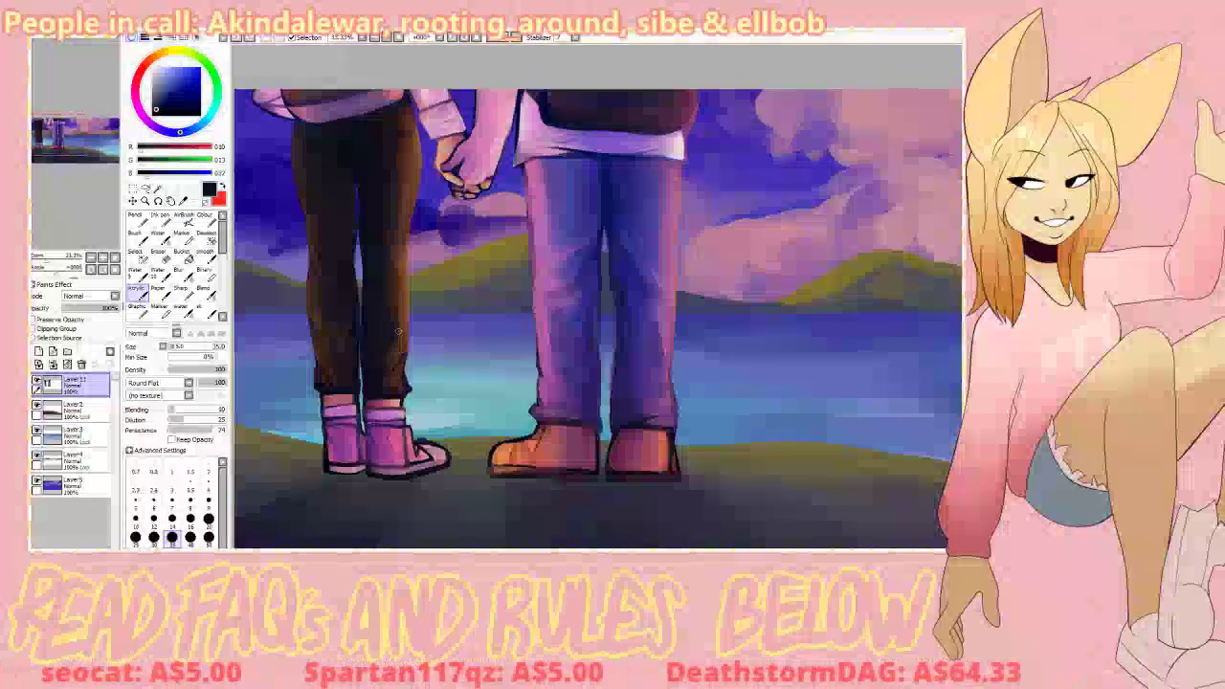
Step: Shade the ankles above the socks with sampled rose and plum, and darken the trouser cuffs with near-black navy, blending the transitions
right_click(386, 404)
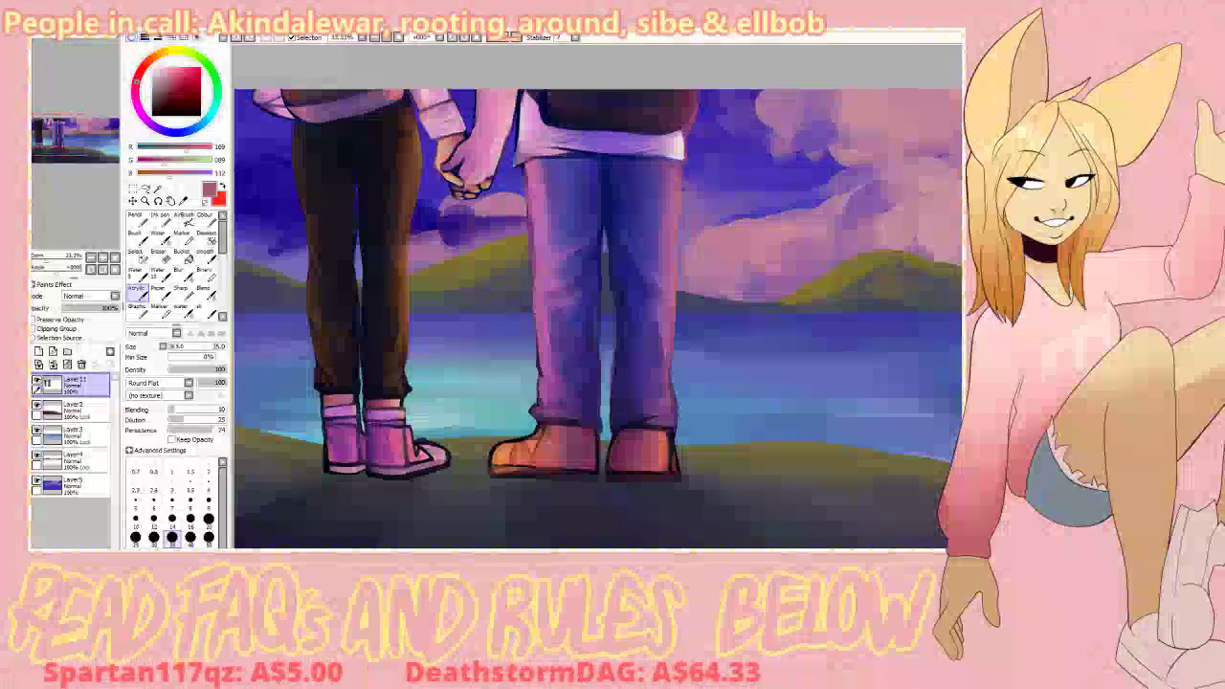
right_click(376, 406)
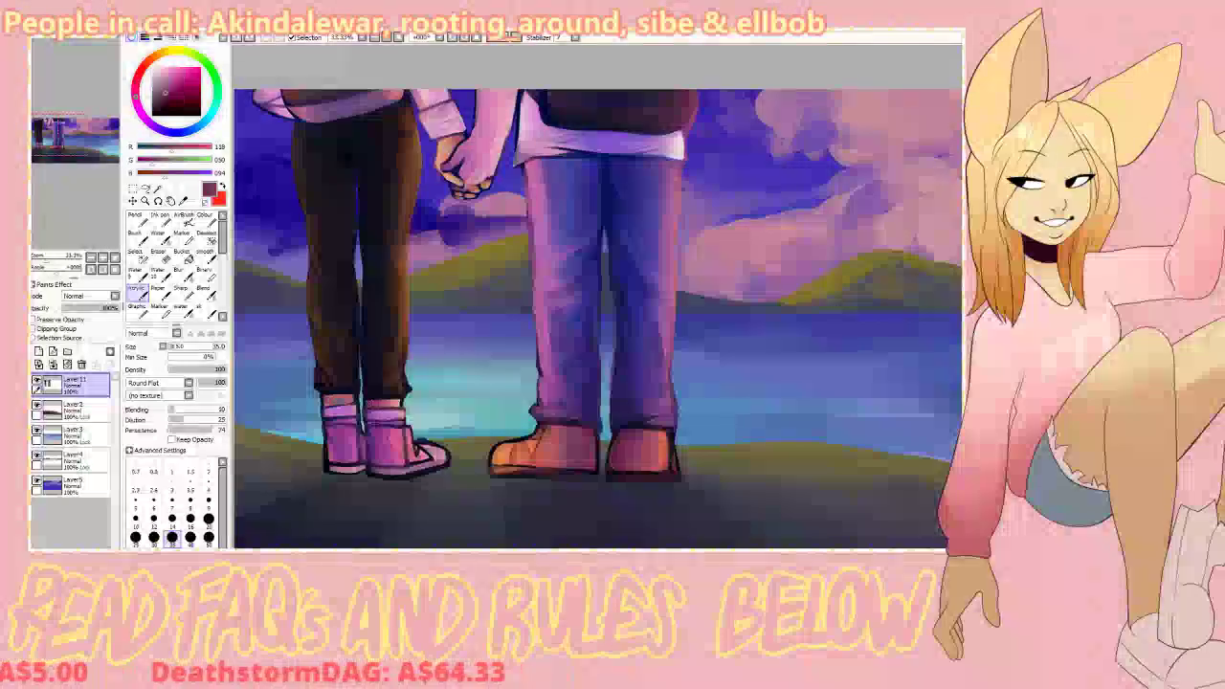
key("b")
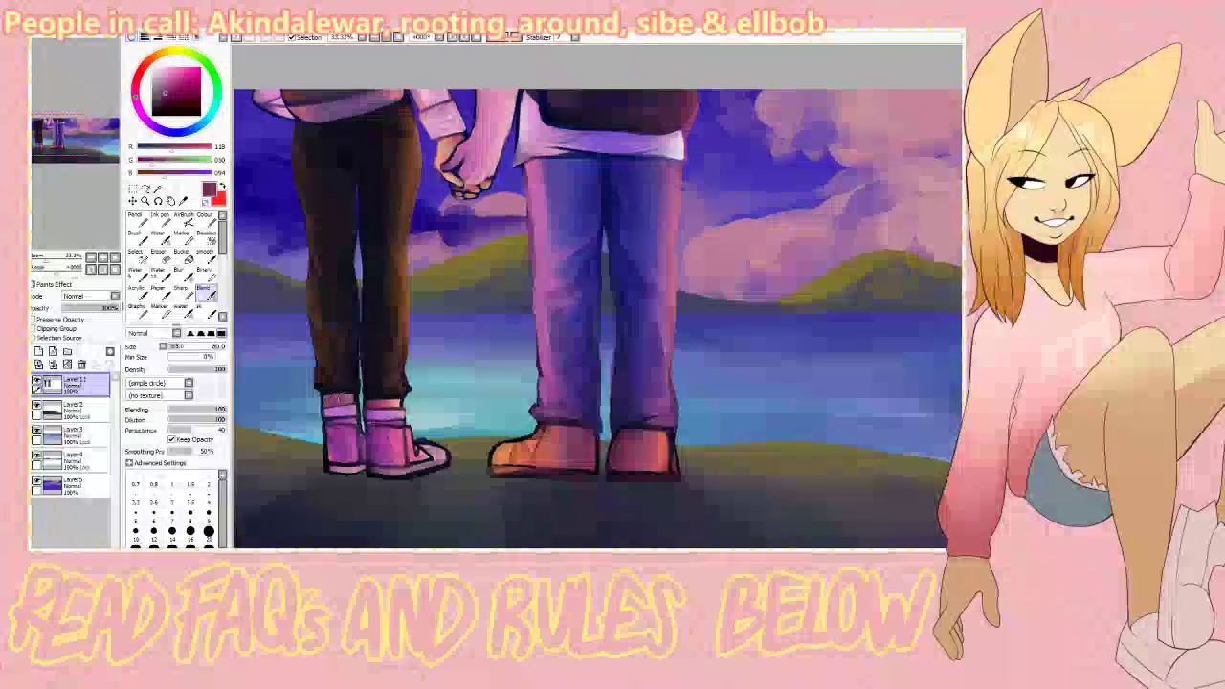
key("a")
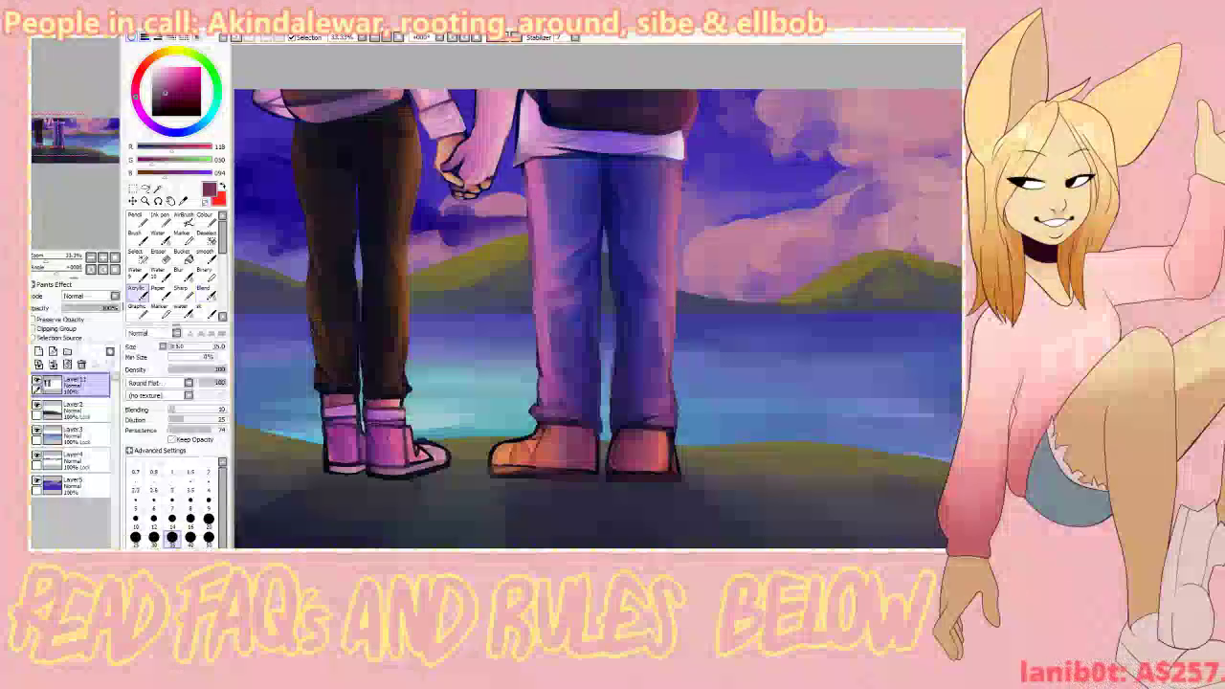
right_click(350, 390)
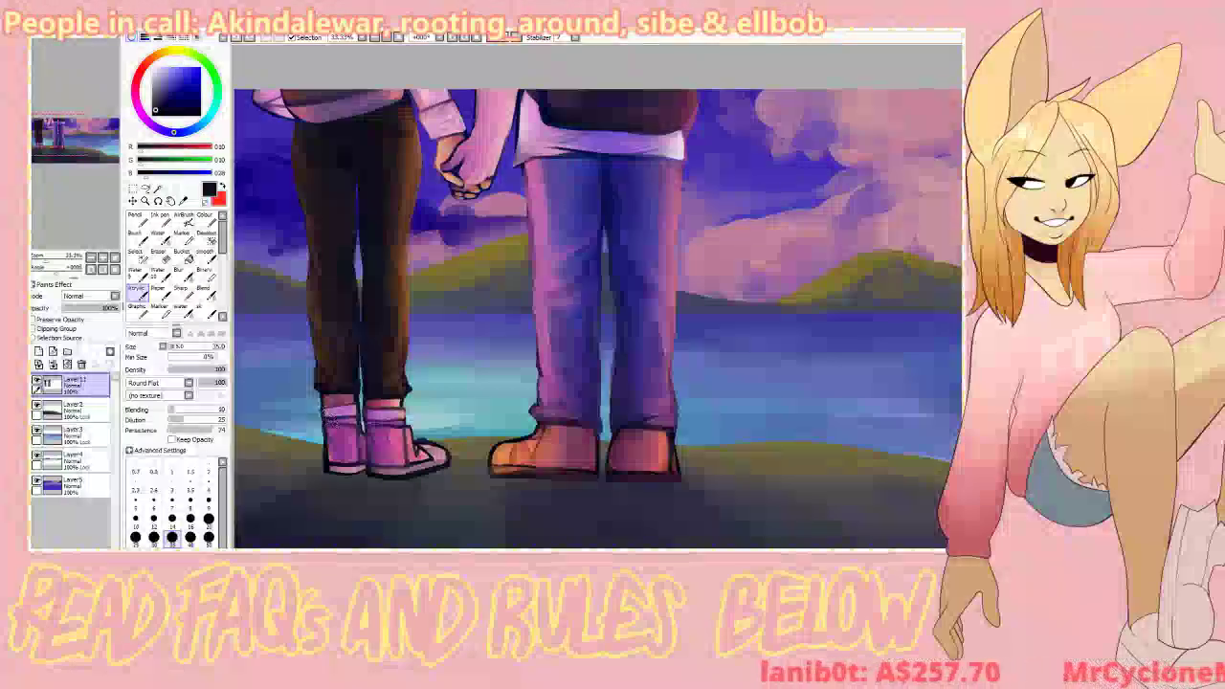
key("b")
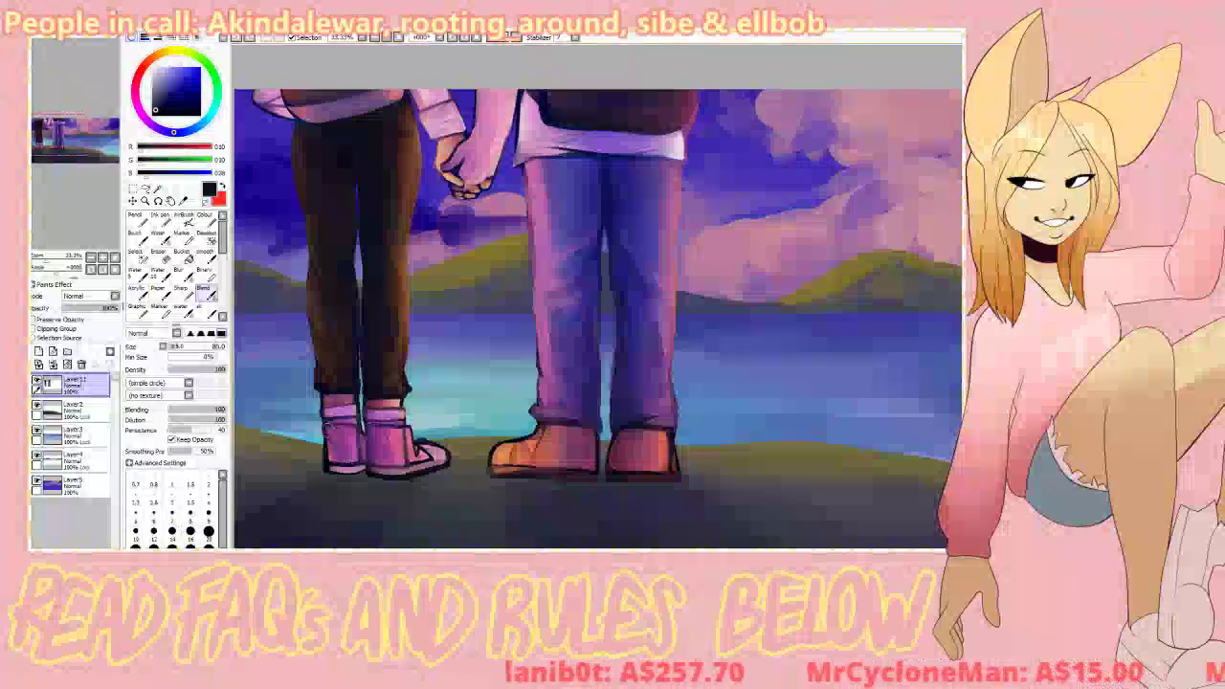
key("a")
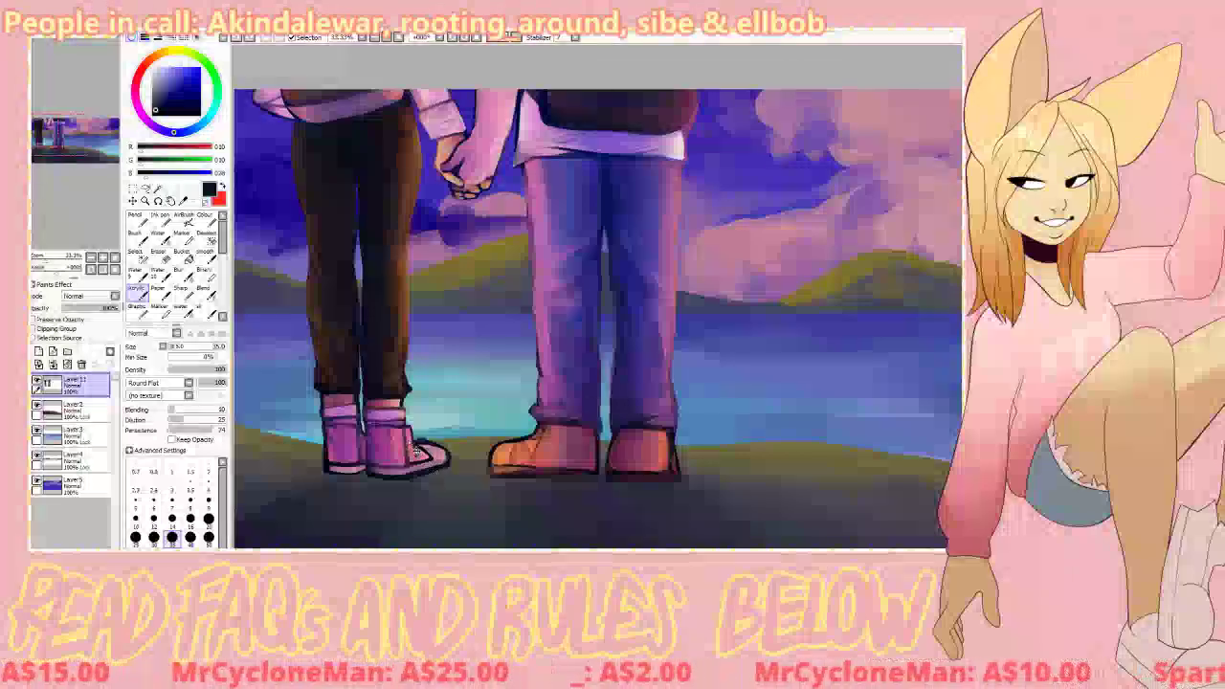
Step: Refine the edges and folds of the blue jeans with sampled rose pink, dark plum and mauve
right_click(670, 284)
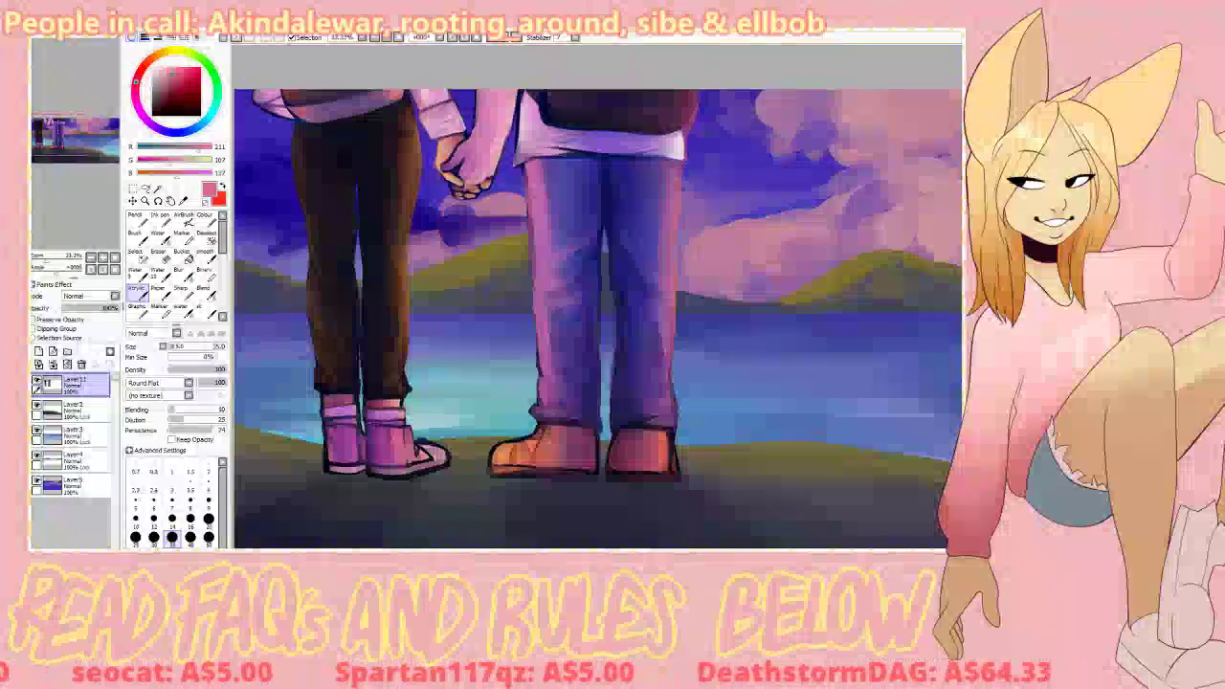
right_click(617, 115)
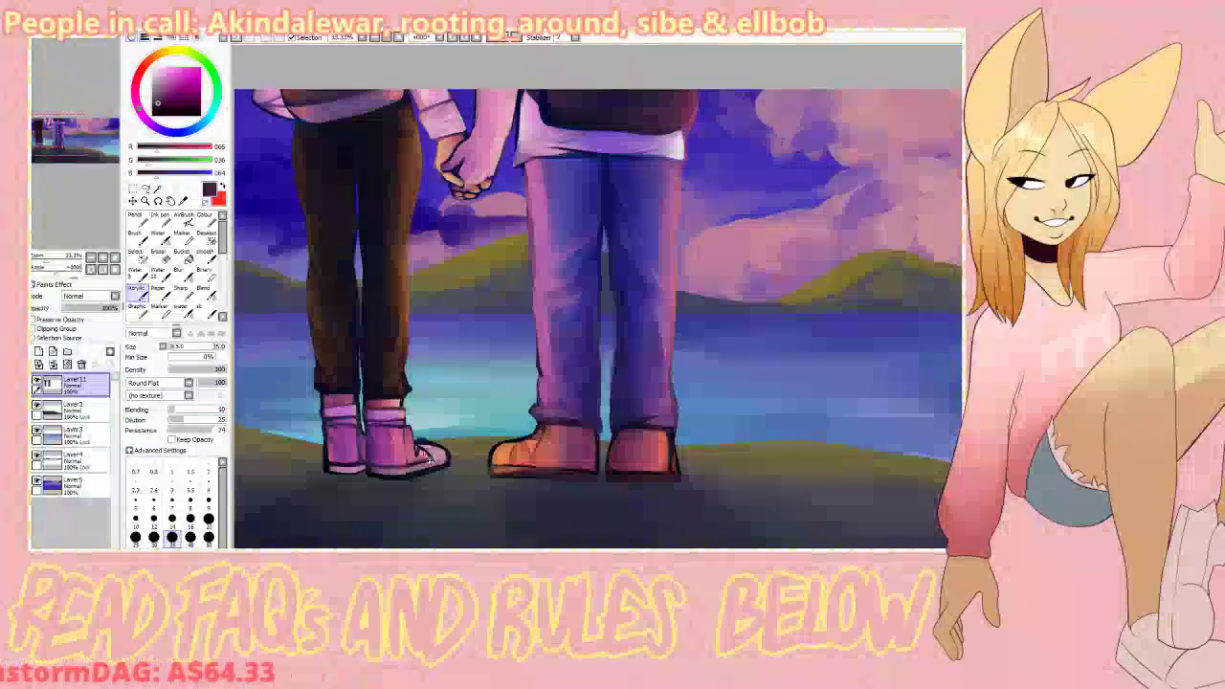
right_click(435, 455)
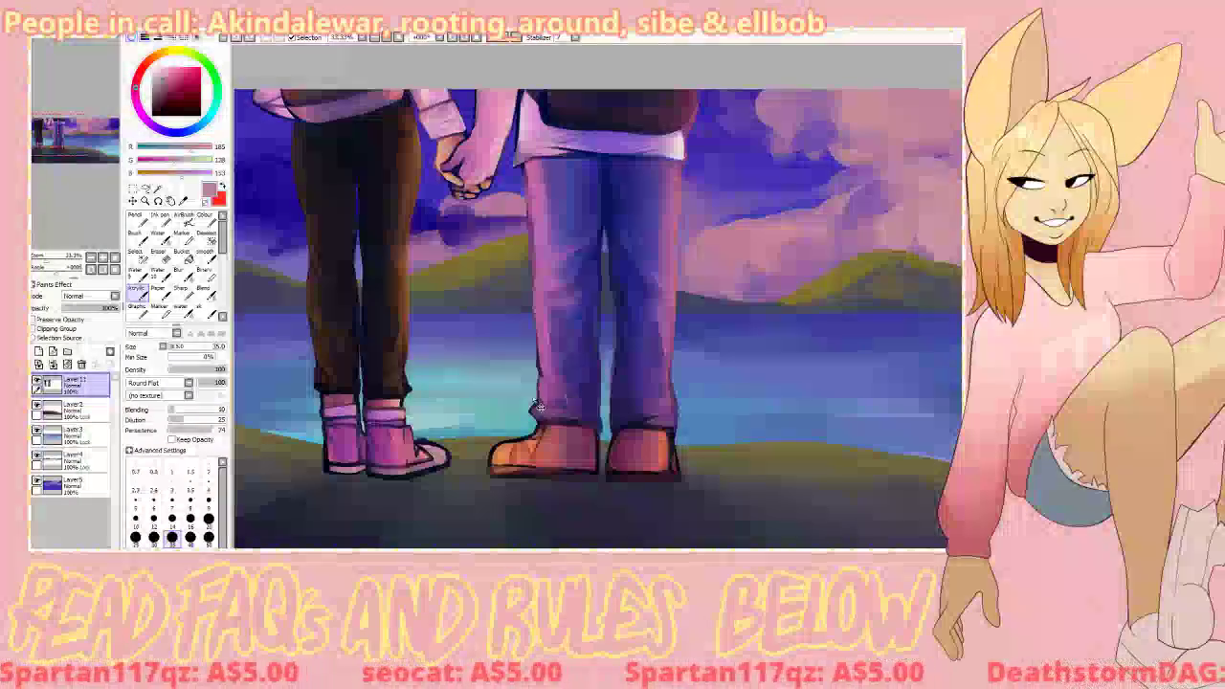
right_click(551, 283)
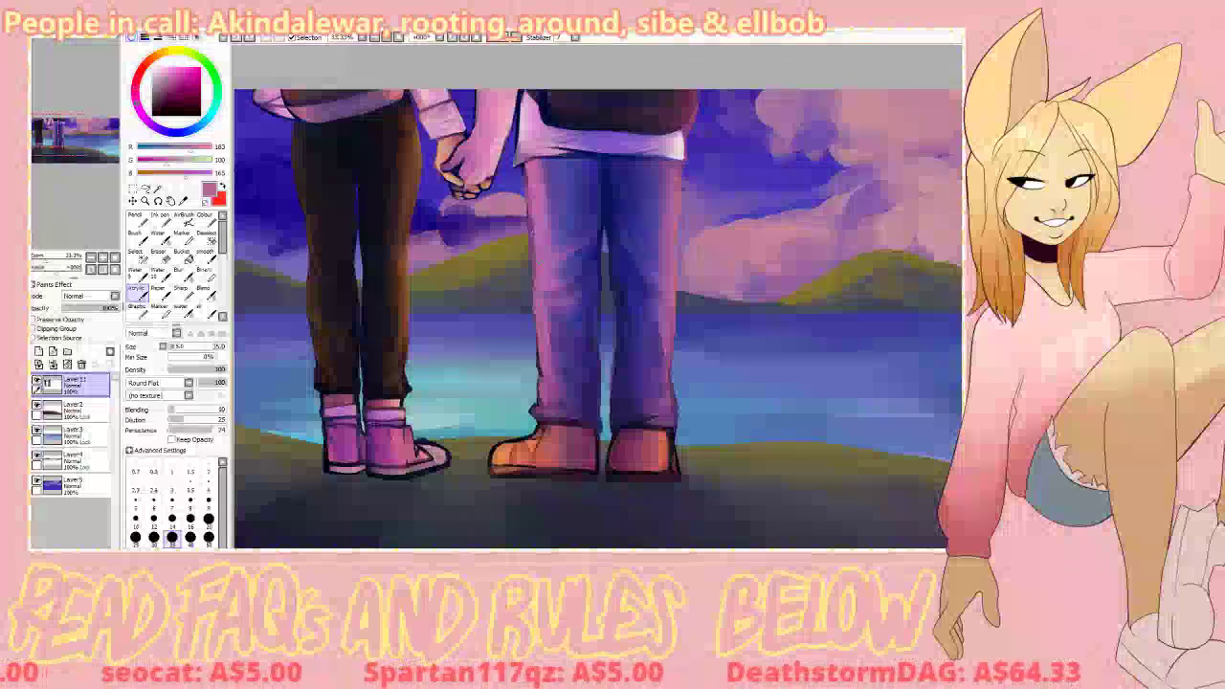
right_click(532, 205)
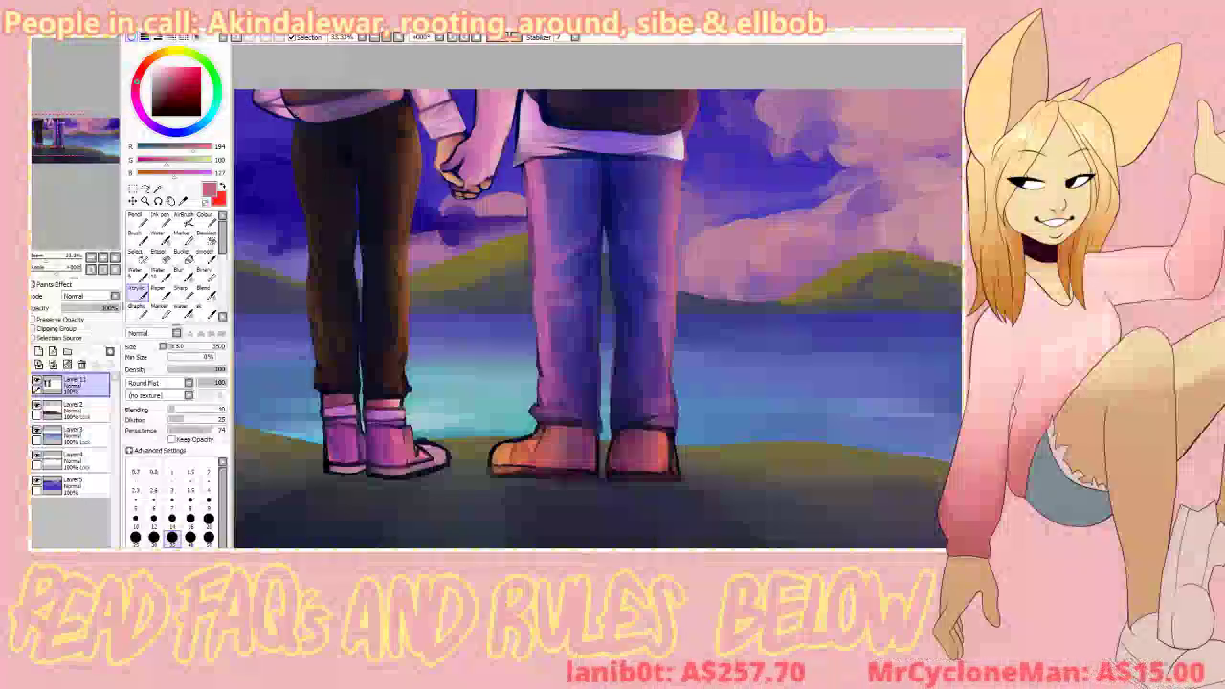
Step: Touch up the brown trousers with sampled warm brown and the jeans' legs with sampled mauve
left_click(408, 250, "alt")
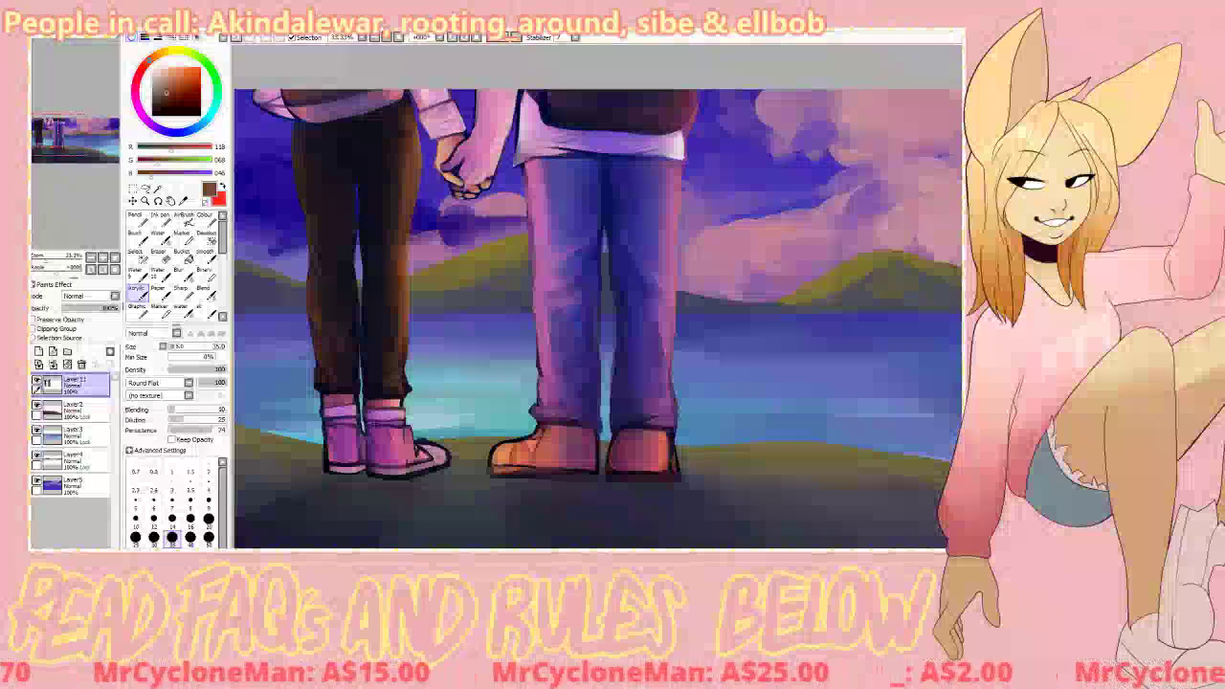
left_click(549, 347, "alt")
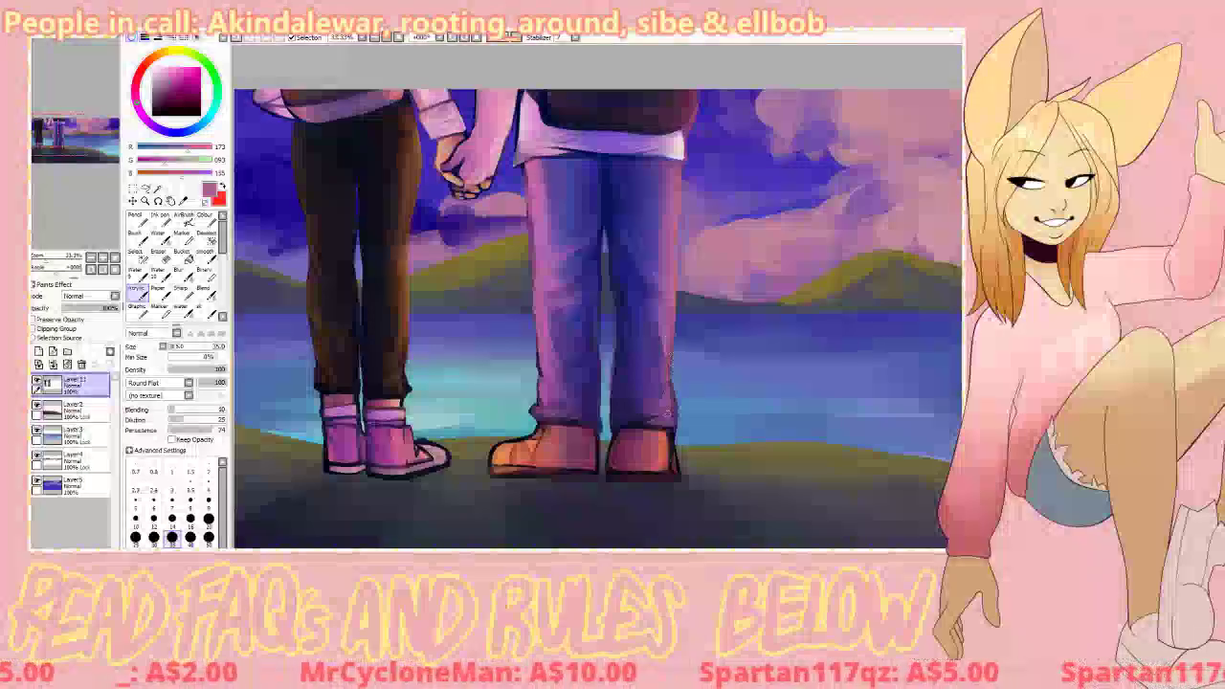
left_click(396, 178, "alt")
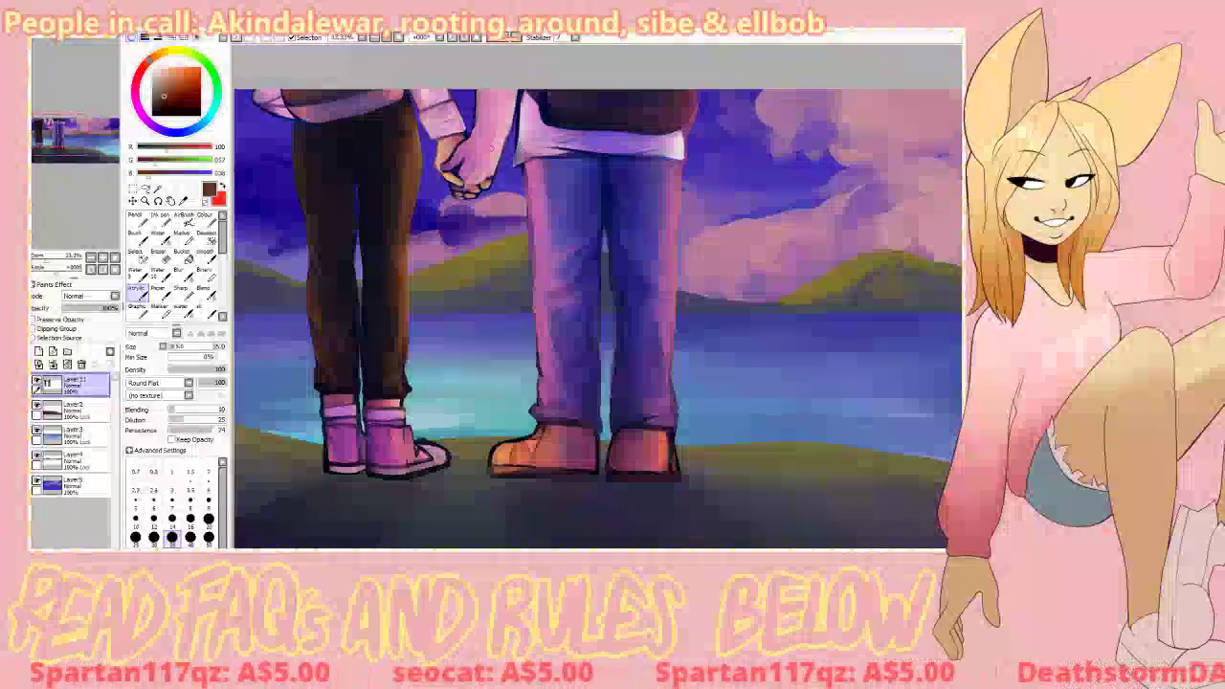
Step: Lasso the held hands and forearm, adjust their colours with a filter, deselect, and filter the figures' layer
key("l")
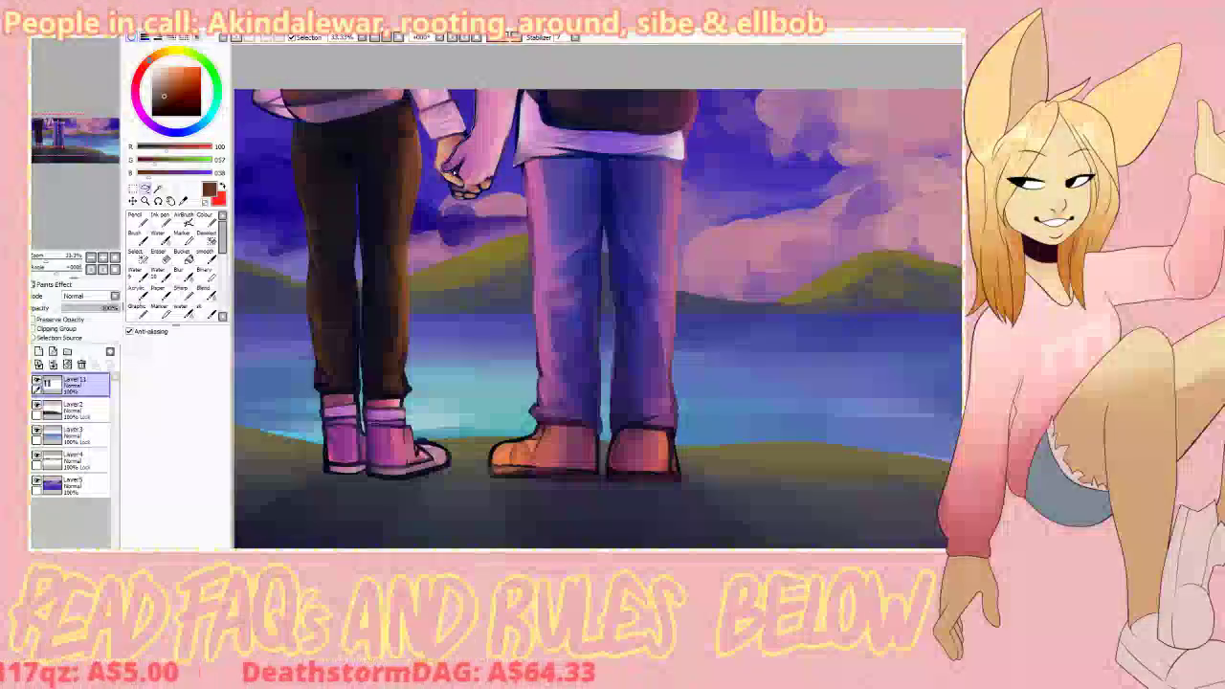
mouse_move(442, 183)
left_mouse_down()
mouse_move(467, 218)
mouse_move(516, 123)
mouse_move(516, 83)
mouse_move(468, 92)
mouse_move(473, 141)
left_mouse_up()
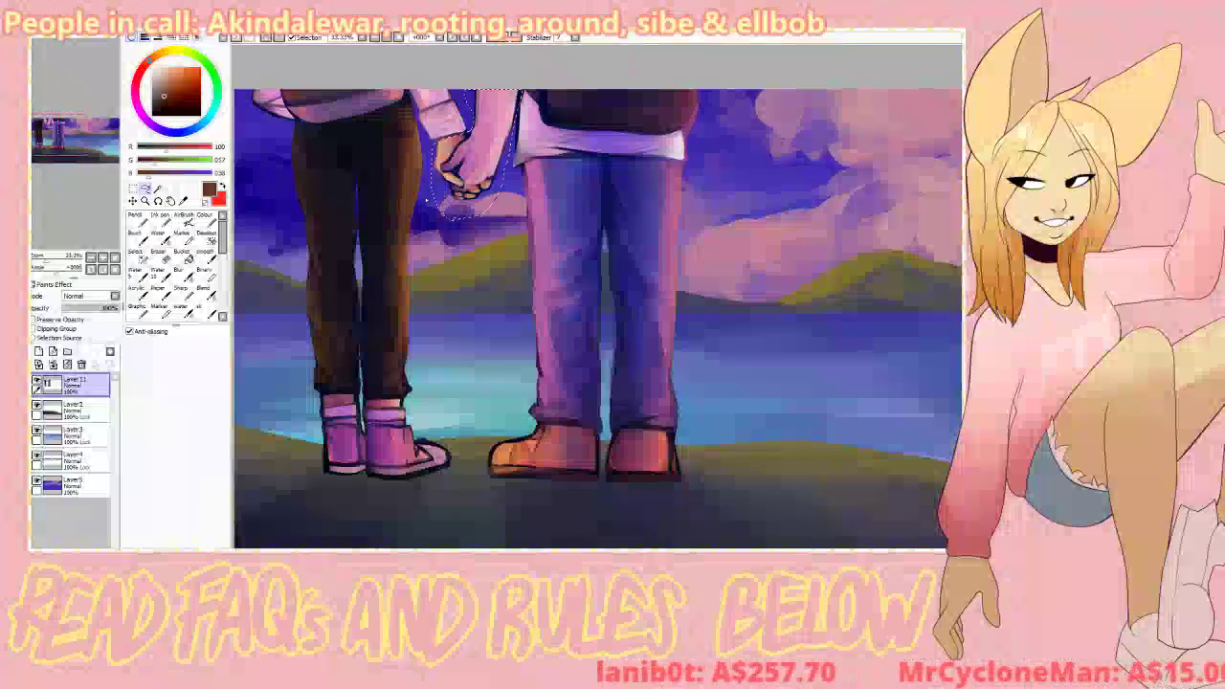
left_click(245, 50)
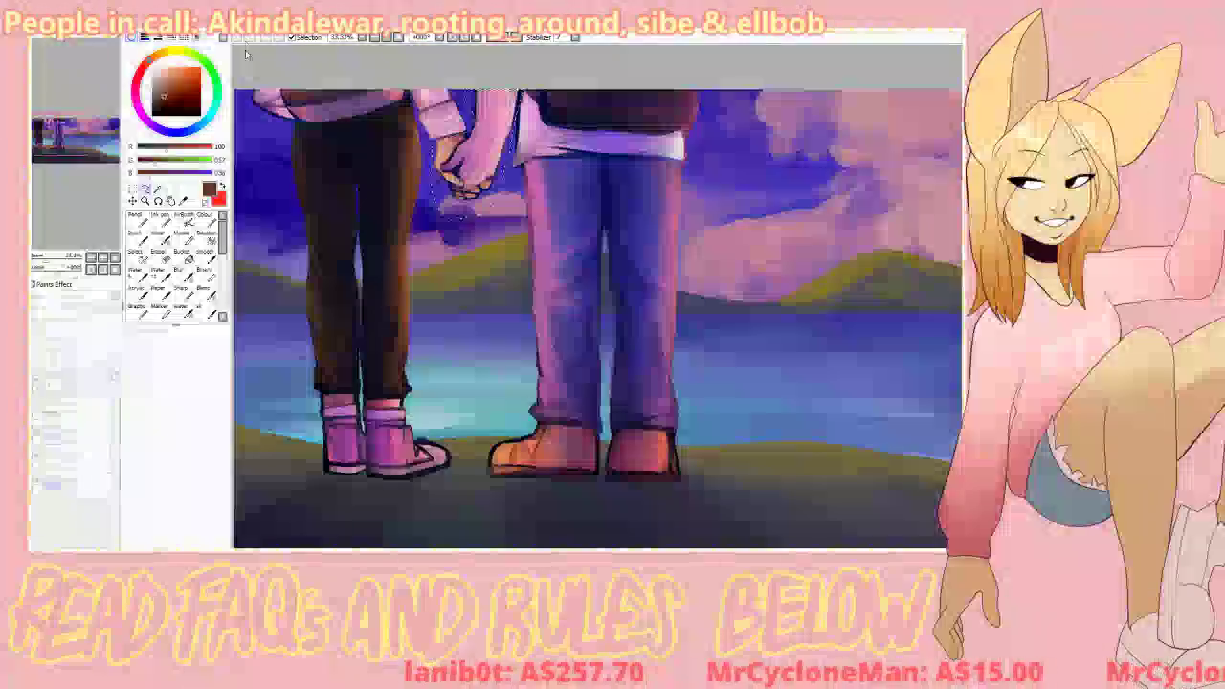
left_click(293, 136)
key("ctrl+d")
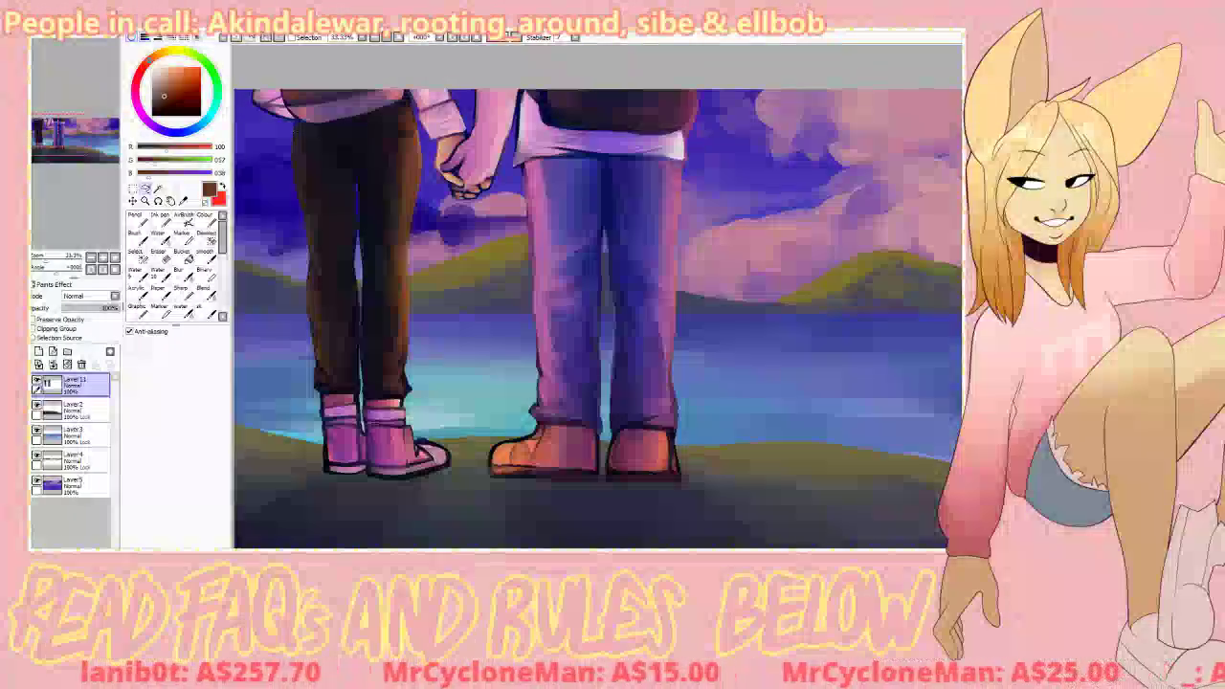
left_click(235, 43)
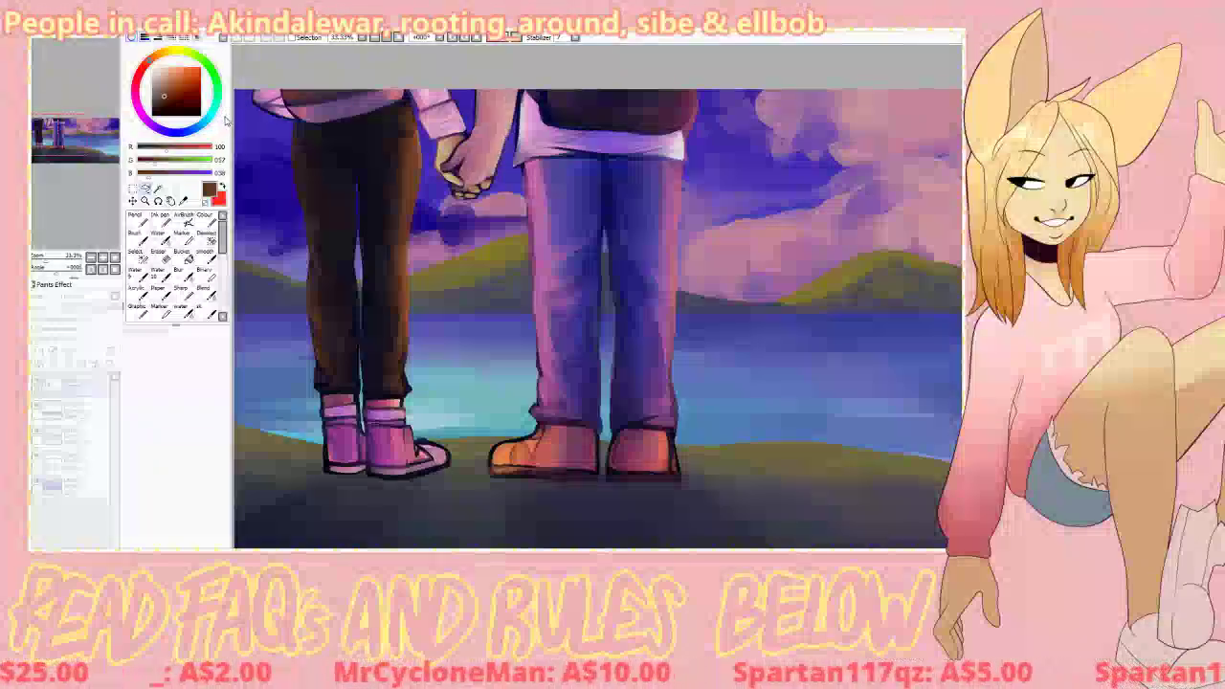
mouse_move(242, 90)
left_mouse_down()
mouse_move(272, 88)
mouse_move(224, 96)
mouse_move(235, 103)
left_mouse_up()
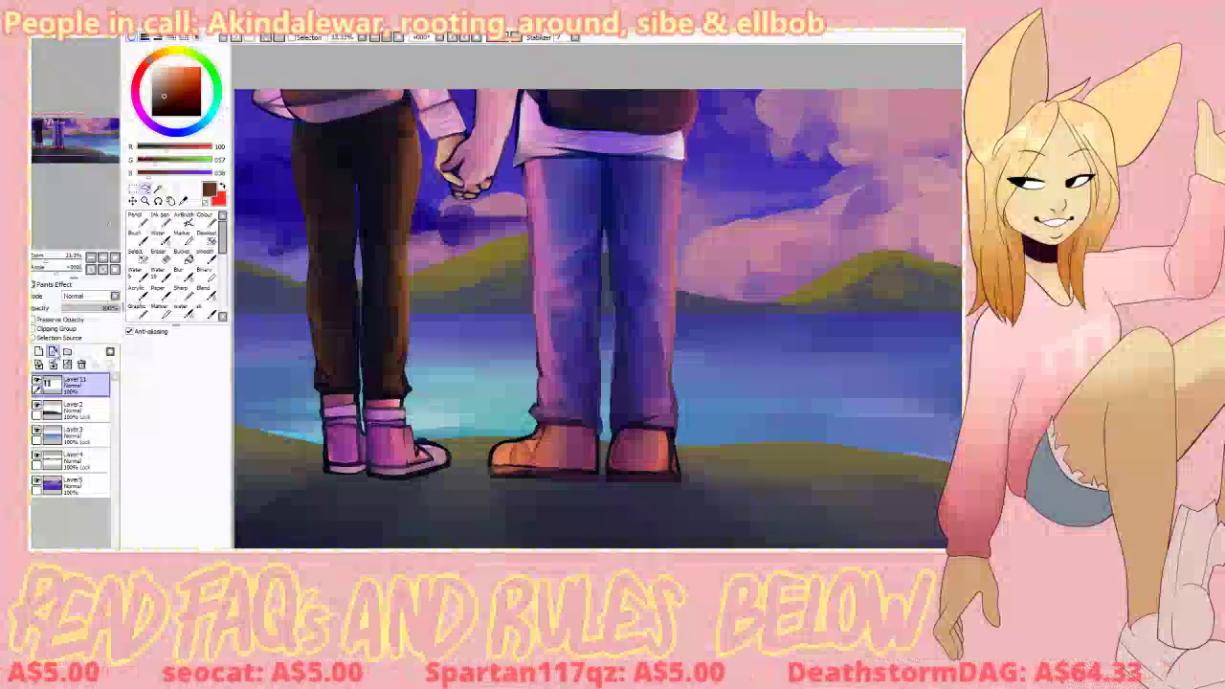
Step: Paint brown and bright peach light over the brown trousers and held hands on a new clipped Overlay layer
left_click(91, 296)
left_click(96, 333)
left_click(140, 312)
right_click(410, 144)
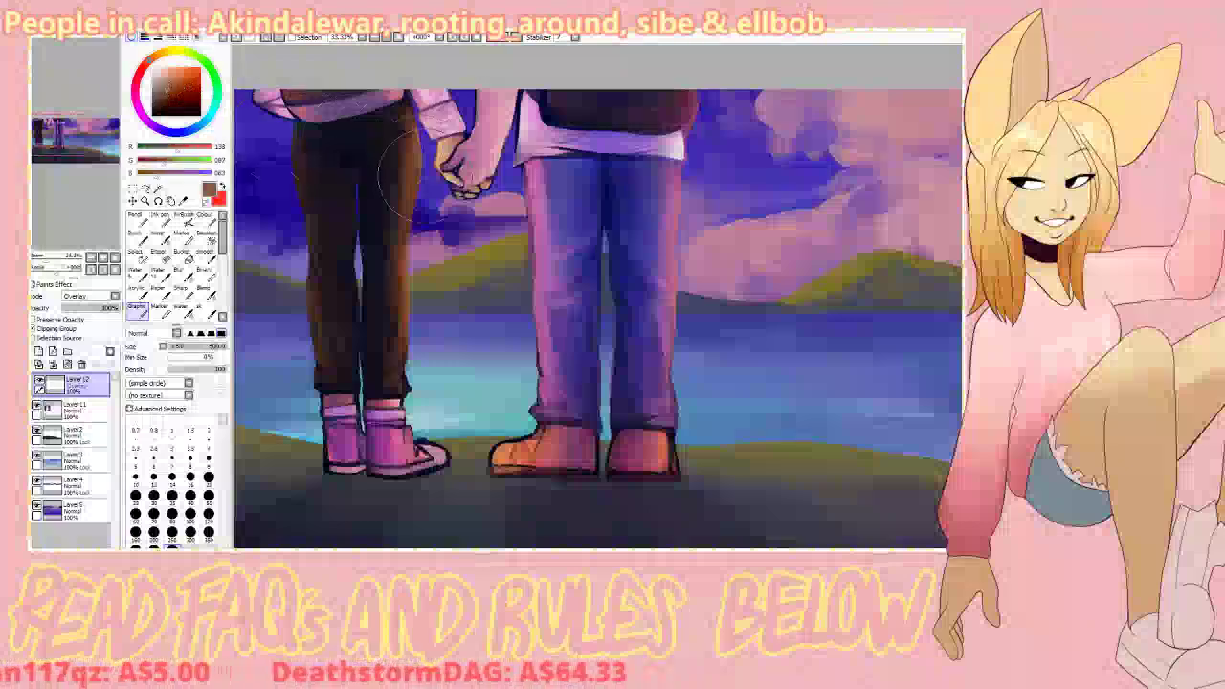
left_click_drag(411, 115, 418, 206)
left_click(173, 67)
mouse_move(467, 167)
left_mouse_down()
mouse_move(475, 93)
mouse_move(509, 48)
left_mouse_up()
Step: Lower the Overlay layer's opacity and merge it into the figures' layer
left_click_drag(104, 308, 78, 310)
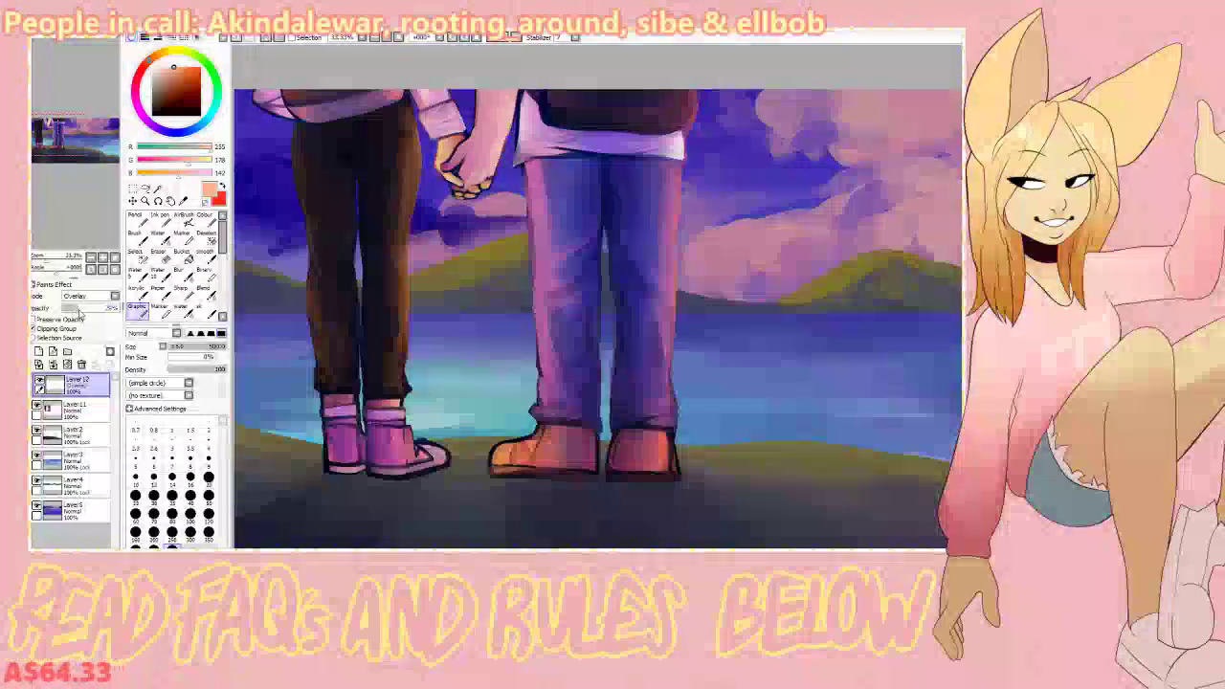
left_click(53, 366)
left_click(146, 188)
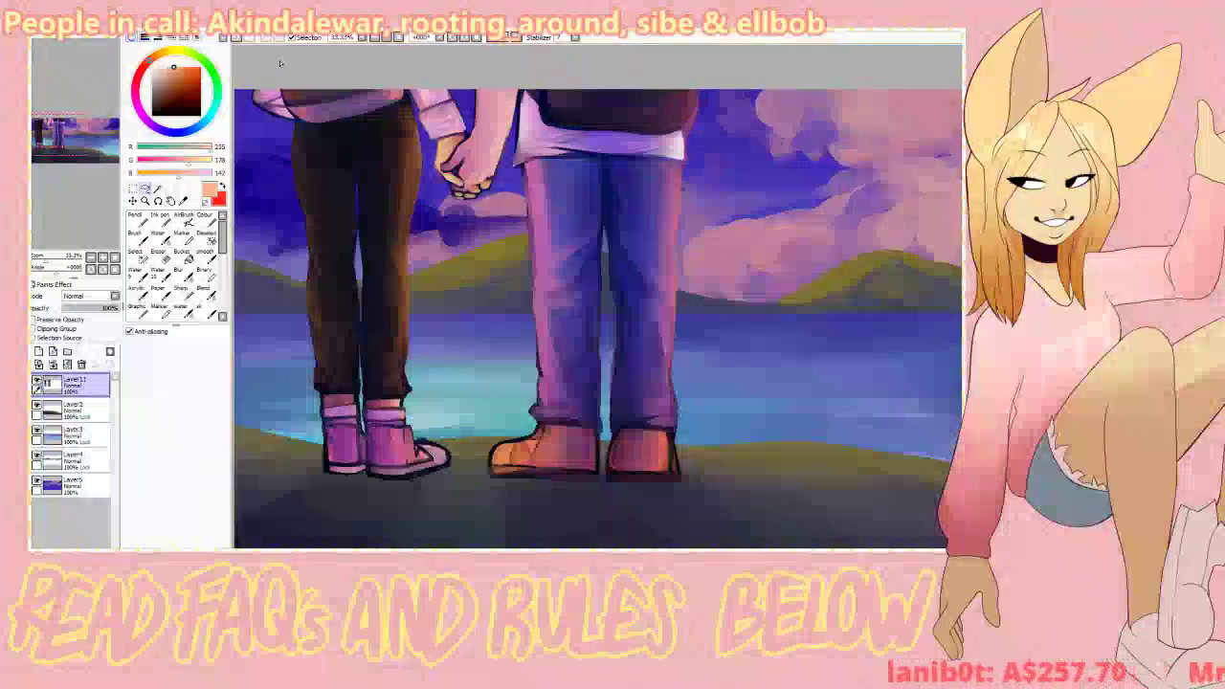
Step: Refine the held hands with the Acrylic brush at up to size 20, using sampled peach, near-black navy and orange
left_click(137, 293)
scroll(545, 239, "up", 1)
left_click_drag(546, 239, 541, 403)
left_click_drag(396, 291, 392, 262)
right_click(400, 268)
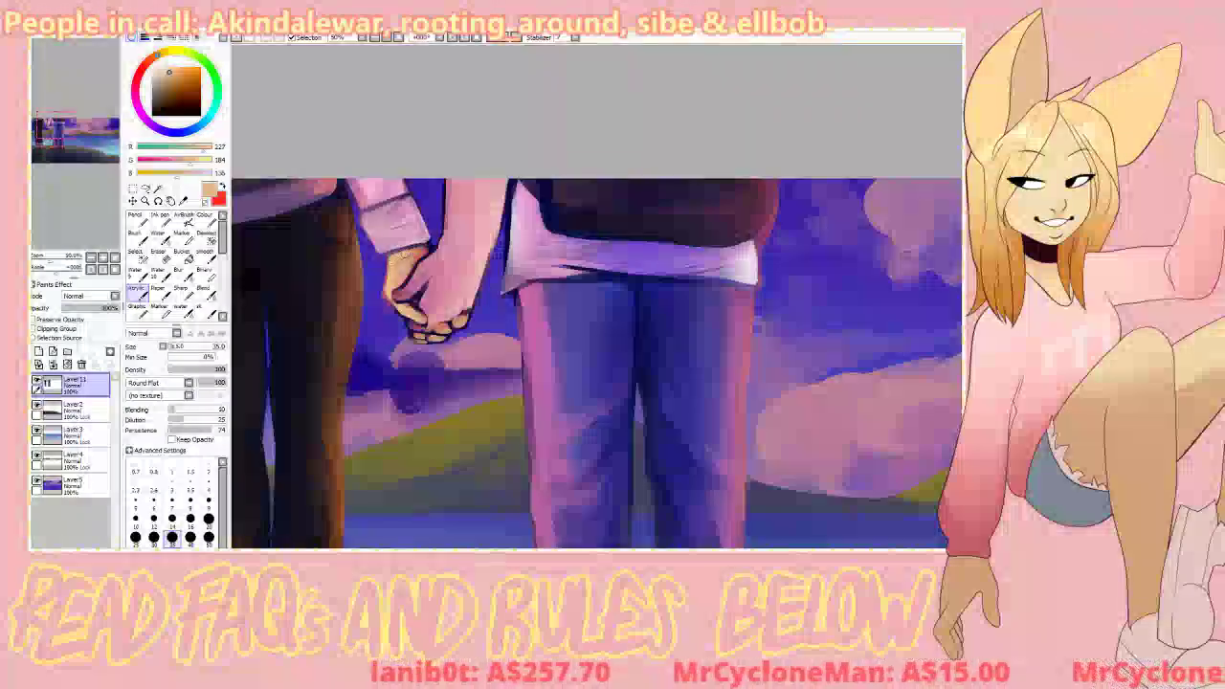
right_click(394, 285)
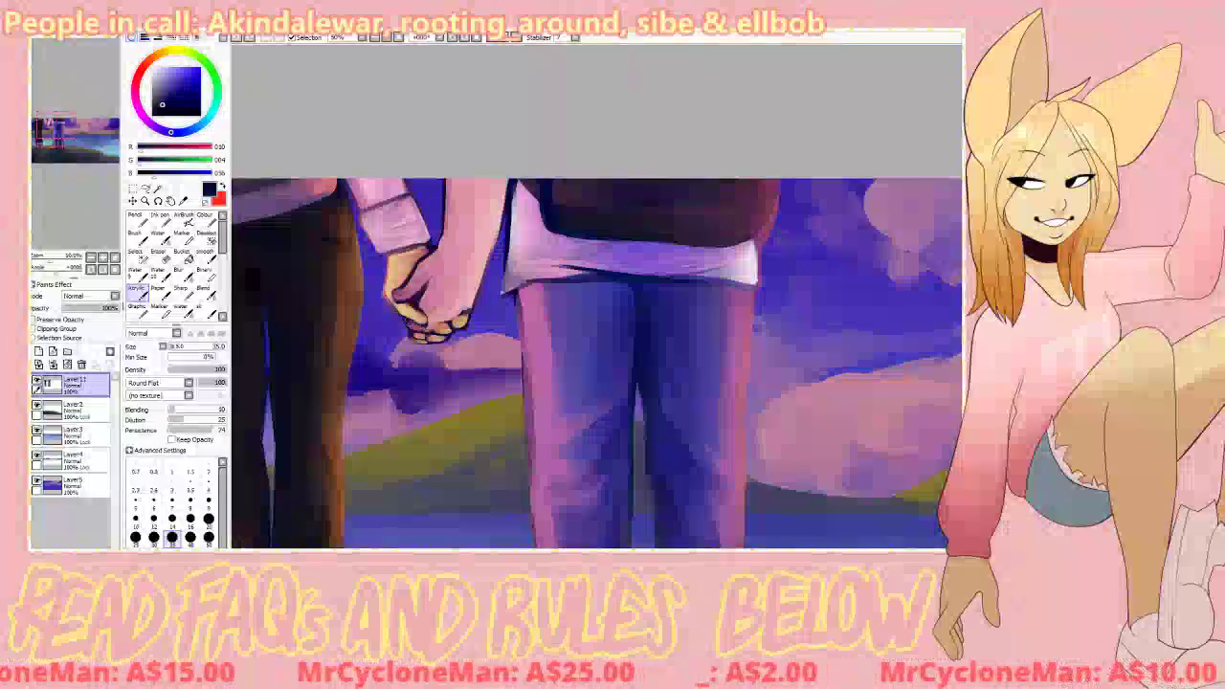
left_click(209, 518)
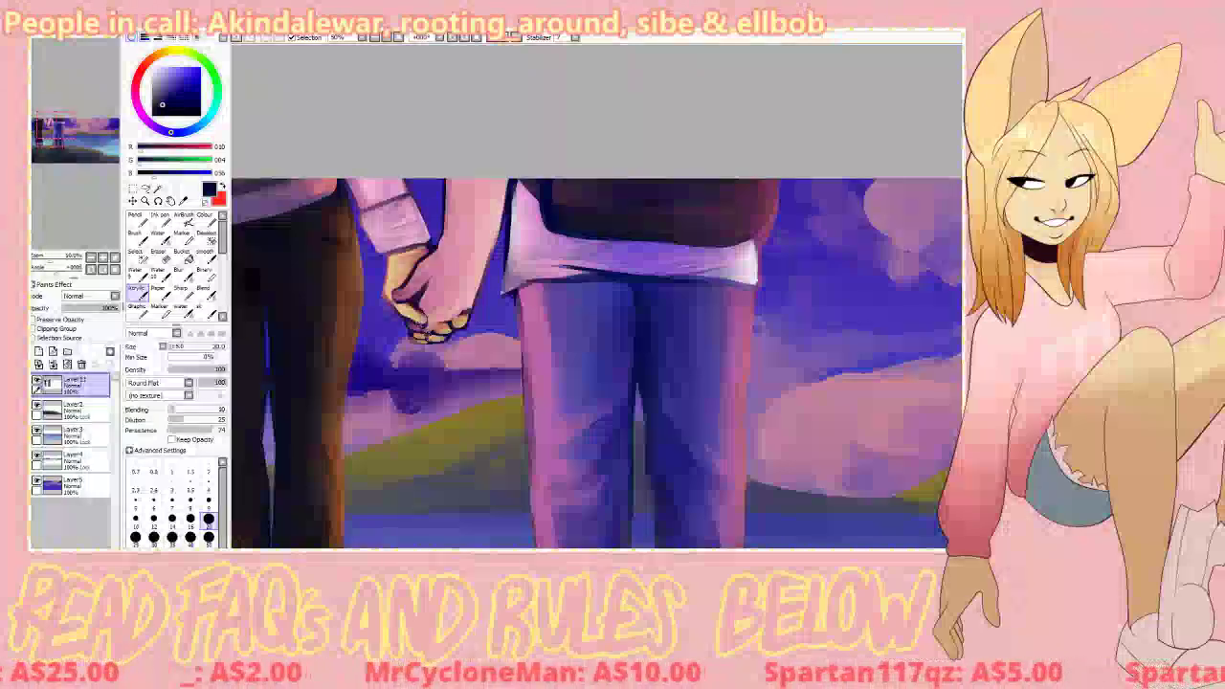
right_click(412, 312)
right_click(400, 284)
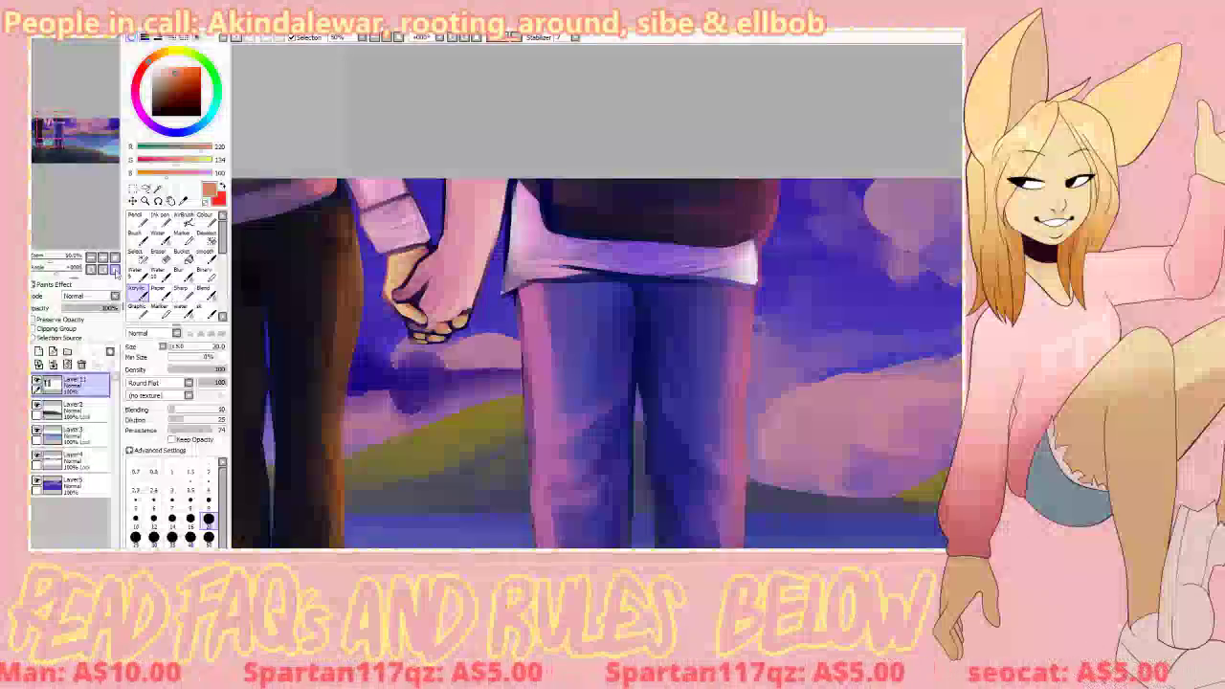
Step: Create an Overlay layer clipped to the ground layer and enlarge the Acrylic brush for painting on it
key("Home")
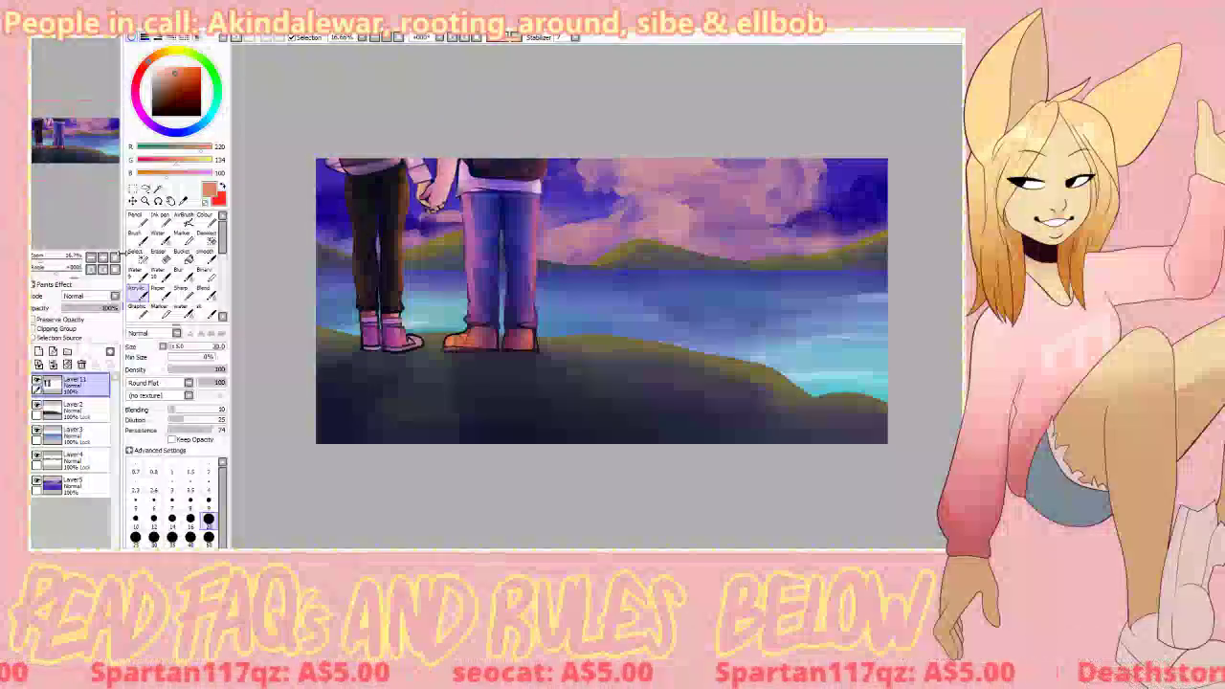
left_click(102, 257)
left_click_drag(77, 141, 72, 139)
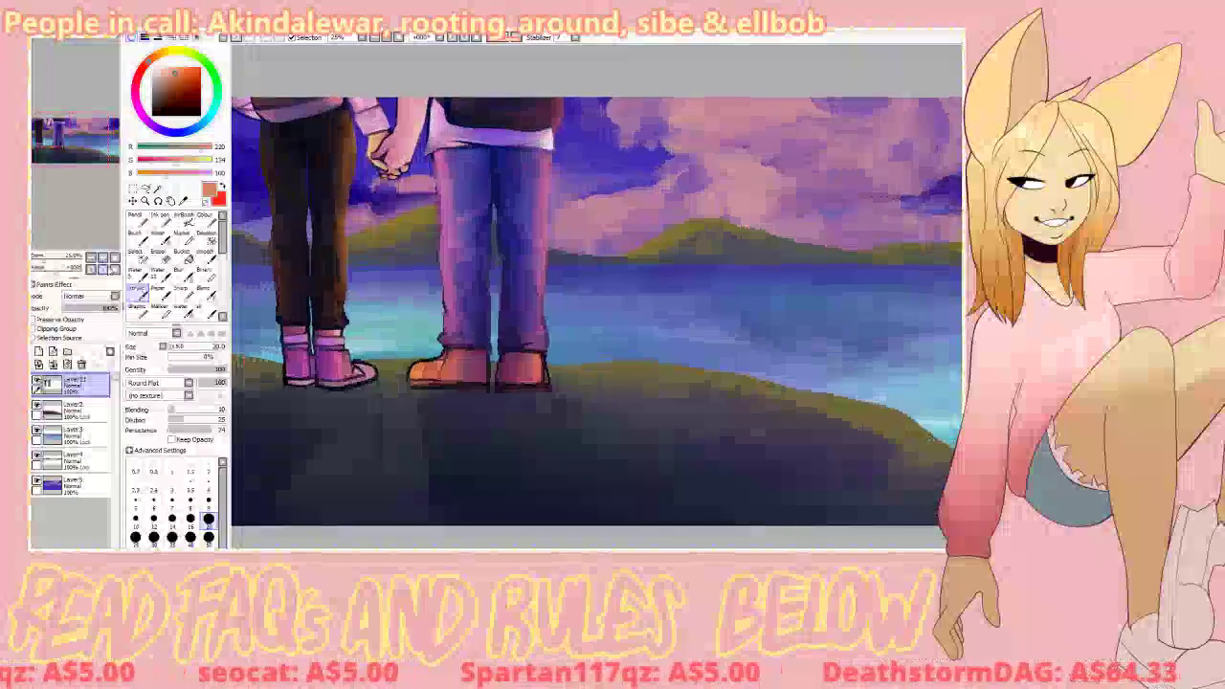
left_click(88, 414)
left_click(39, 351)
left_click(55, 328)
left_click(89, 295)
left_click(89, 334)
left_click_drag(184, 348, 197, 347)
left_click_drag(80, 141, 76, 142)
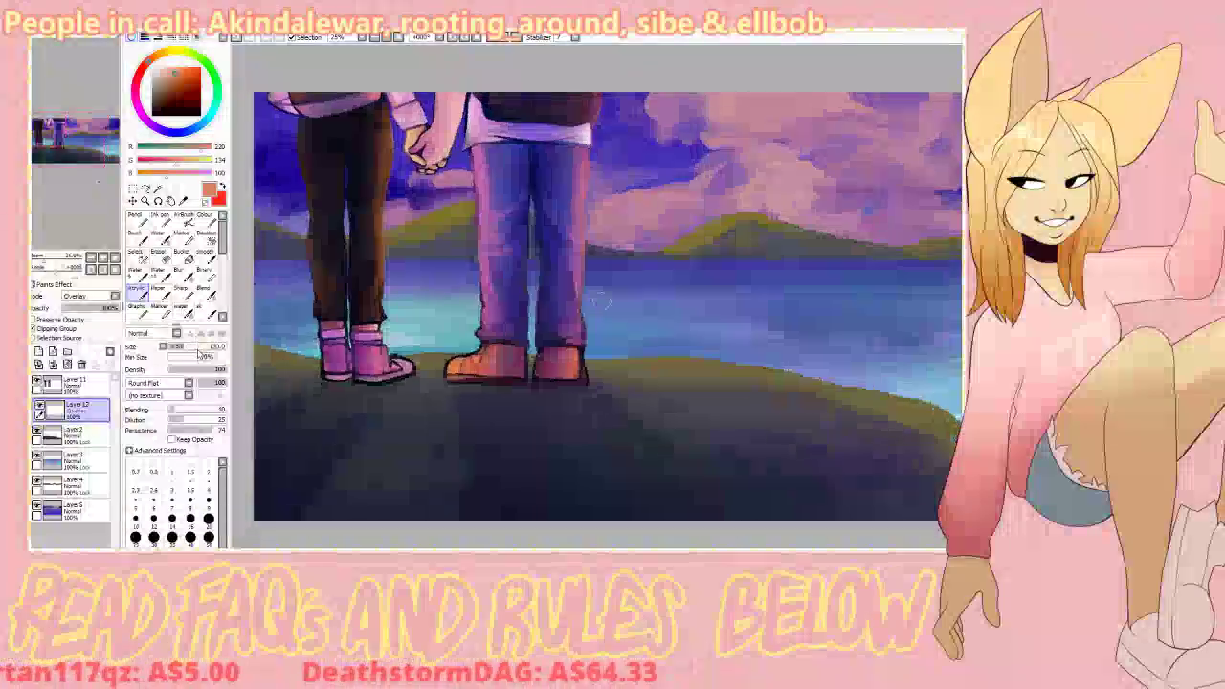
Step: Paint dark navy cast shadows on the ground below both pairs of shoes, redoing strokes that look wrong
right_click(262, 182)
mouse_move(350, 384)
left_mouse_down()
mouse_move(293, 436)
mouse_move(370, 398)
left_mouse_up()
mouse_move(511, 390)
left_mouse_down()
mouse_move(553, 441)
mouse_move(590, 421)
left_mouse_up()
left_click(164, 98)
key("ctrl+z")
key("ctrl+z")
mouse_move(343, 390)
left_mouse_down()
mouse_move(303, 417)
mouse_move(354, 406)
left_mouse_up()
left_click_drag(500, 382, 608, 433)
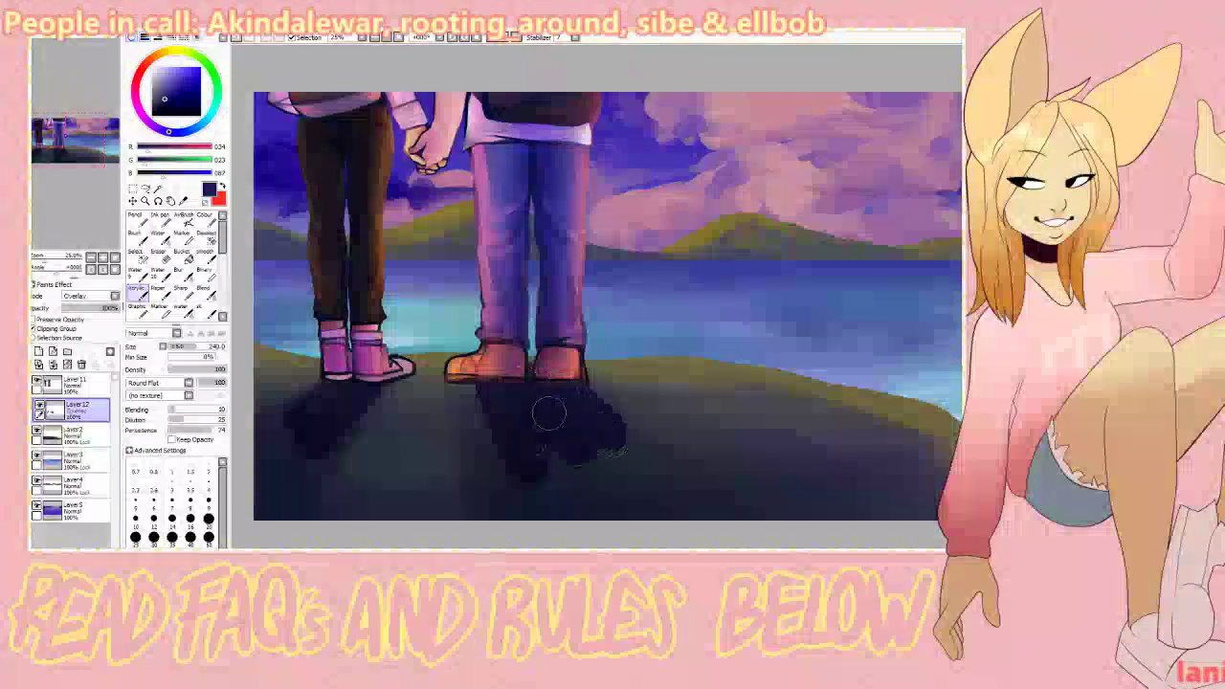
key("ctrl+z")
left_click_drag(480, 394, 581, 430)
Step: Spread and soften the cast shadows across the dark ground with the Blend brush
left_click(205, 292)
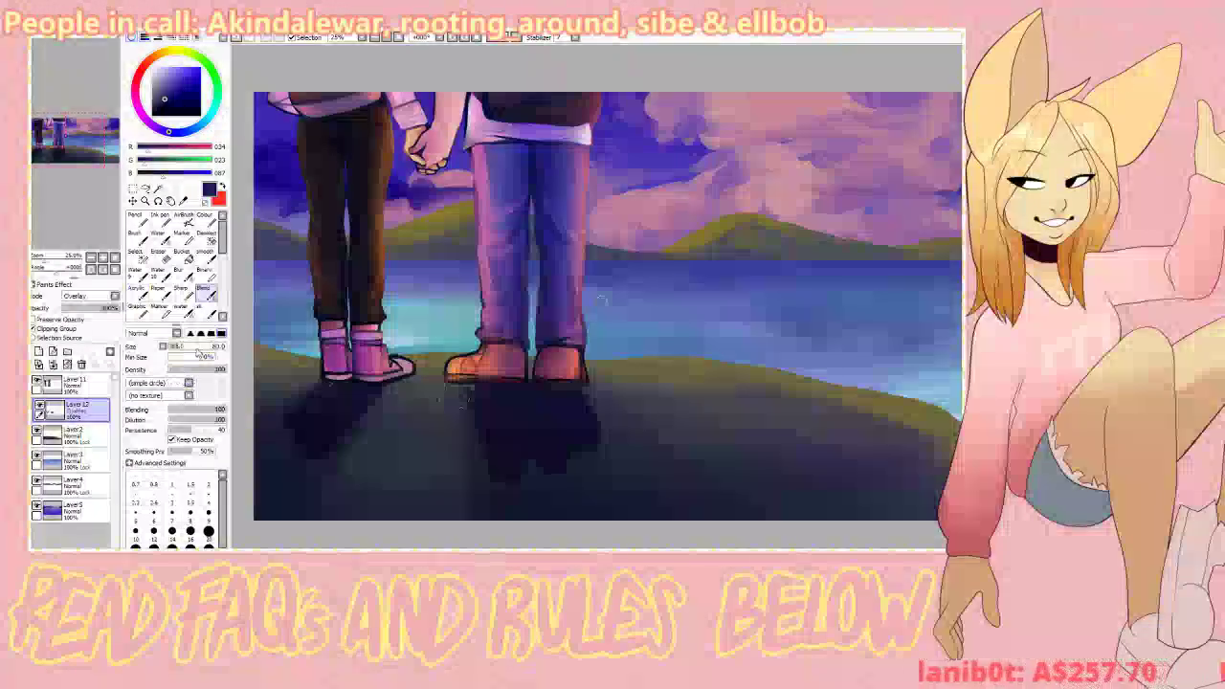
mouse_move(326, 412)
left_mouse_down()
mouse_move(286, 428)
mouse_move(326, 403)
mouse_move(290, 446)
mouse_move(392, 386)
mouse_move(317, 475)
mouse_move(341, 491)
mouse_move(316, 399)
mouse_move(262, 410)
left_mouse_up()
mouse_move(492, 442)
left_mouse_down()
mouse_move(589, 498)
mouse_move(643, 477)
mouse_move(659, 432)
left_mouse_up()
mouse_move(513, 476)
left_mouse_down()
mouse_move(474, 439)
mouse_move(474, 399)
mouse_move(531, 469)
mouse_move(589, 483)
mouse_move(594, 435)
mouse_move(580, 399)
left_mouse_up()
left_click_drag(576, 443, 482, 452)
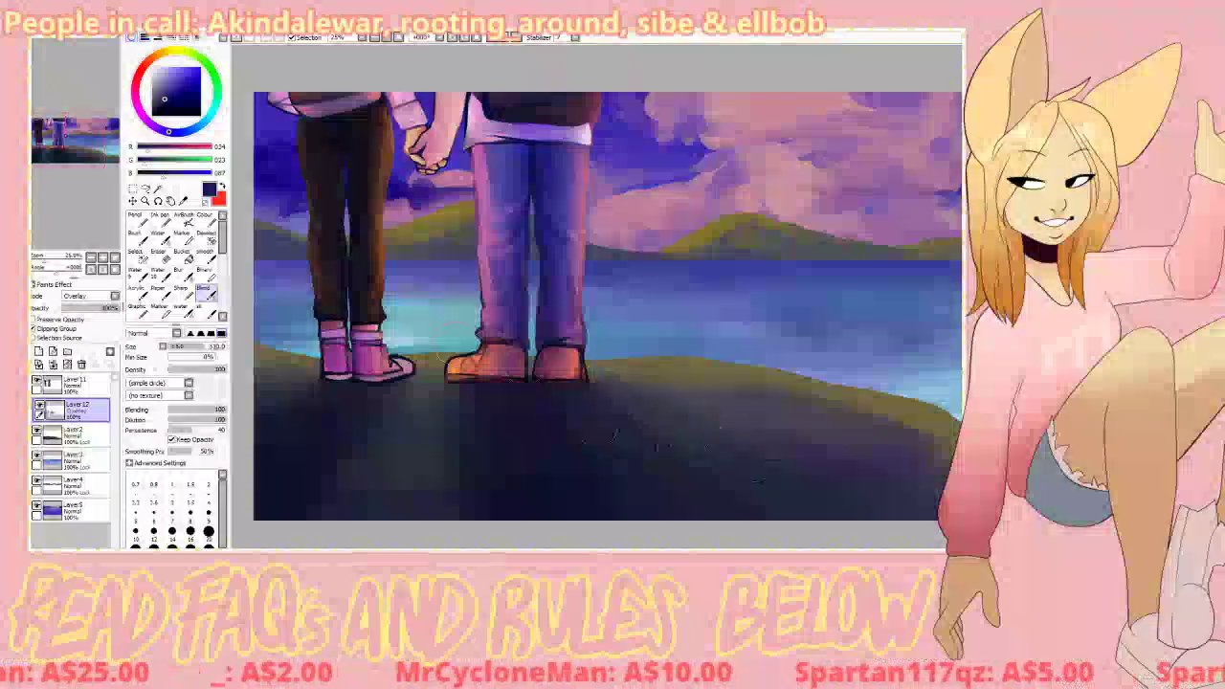
Step: Adjust the shadow layer with a filter and smooth the ground shadows using the Blur and Blend brushes
left_click(256, 39)
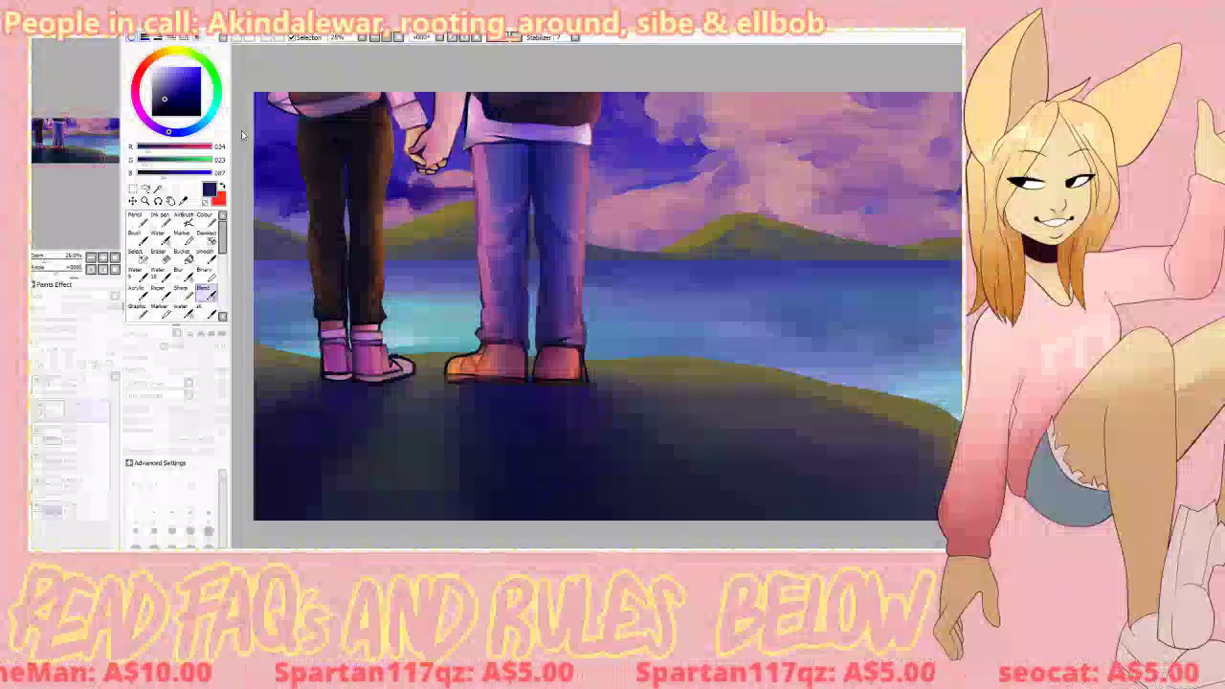
left_click(271, 176)
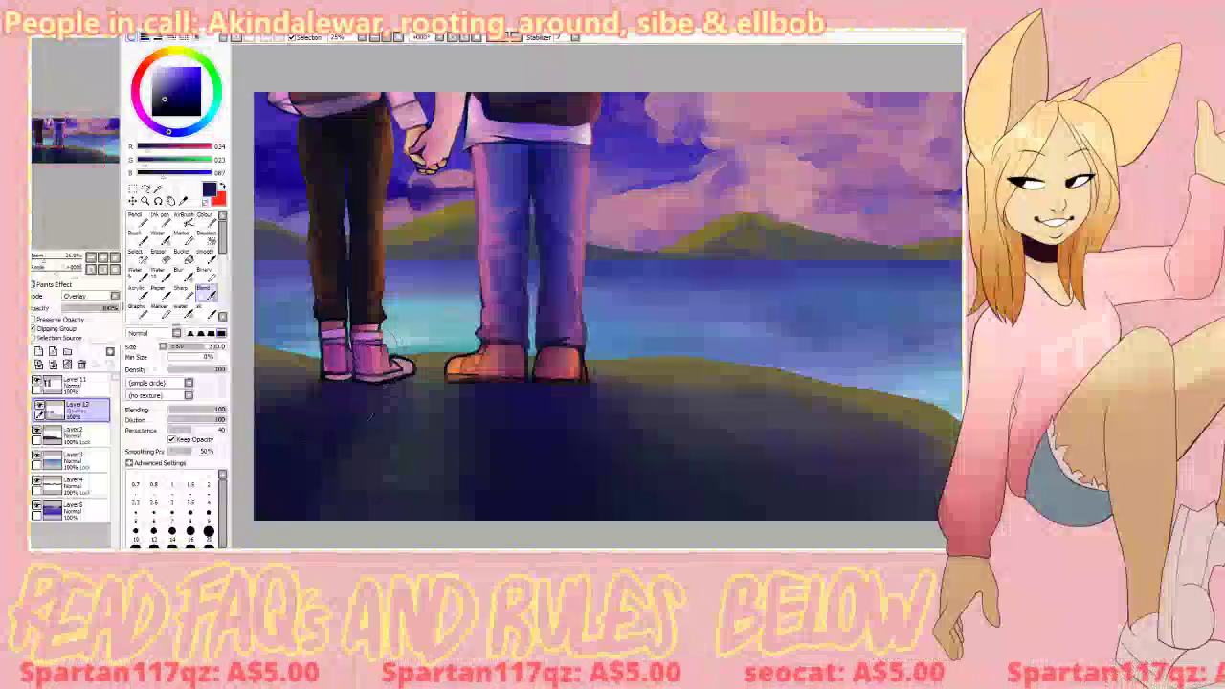
left_click(183, 276)
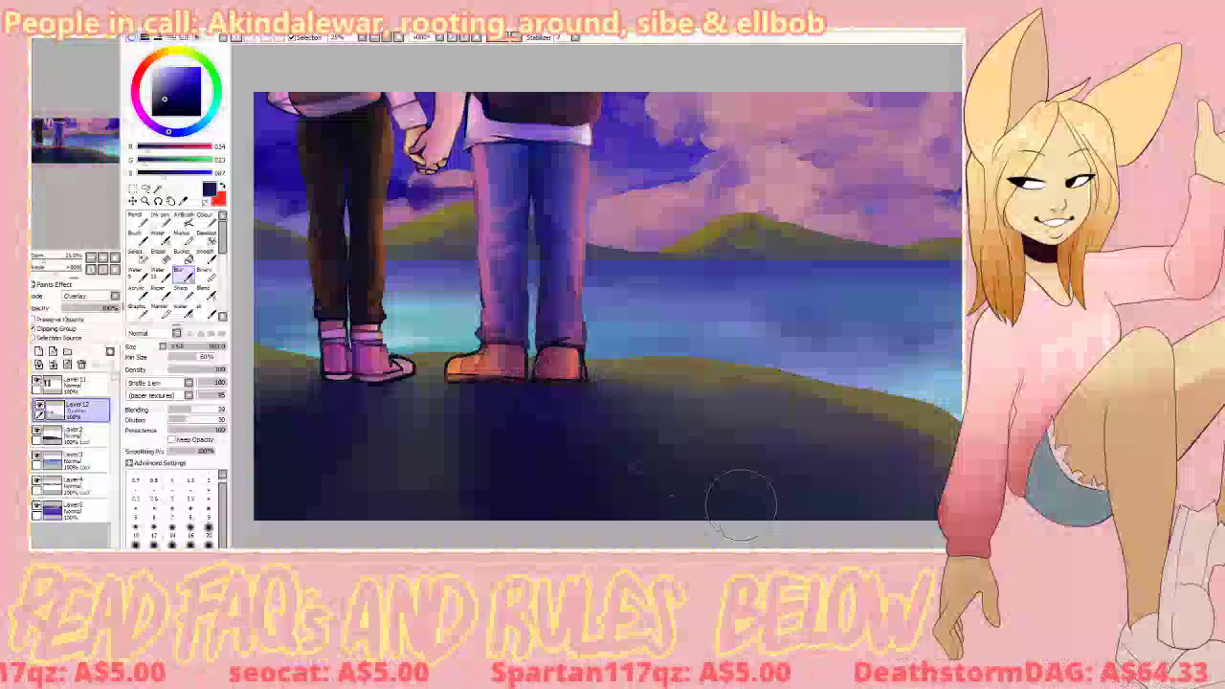
left_click(205, 293)
mouse_move(499, 473)
left_mouse_down()
mouse_move(441, 479)
mouse_move(458, 447)
mouse_move(506, 518)
left_mouse_up()
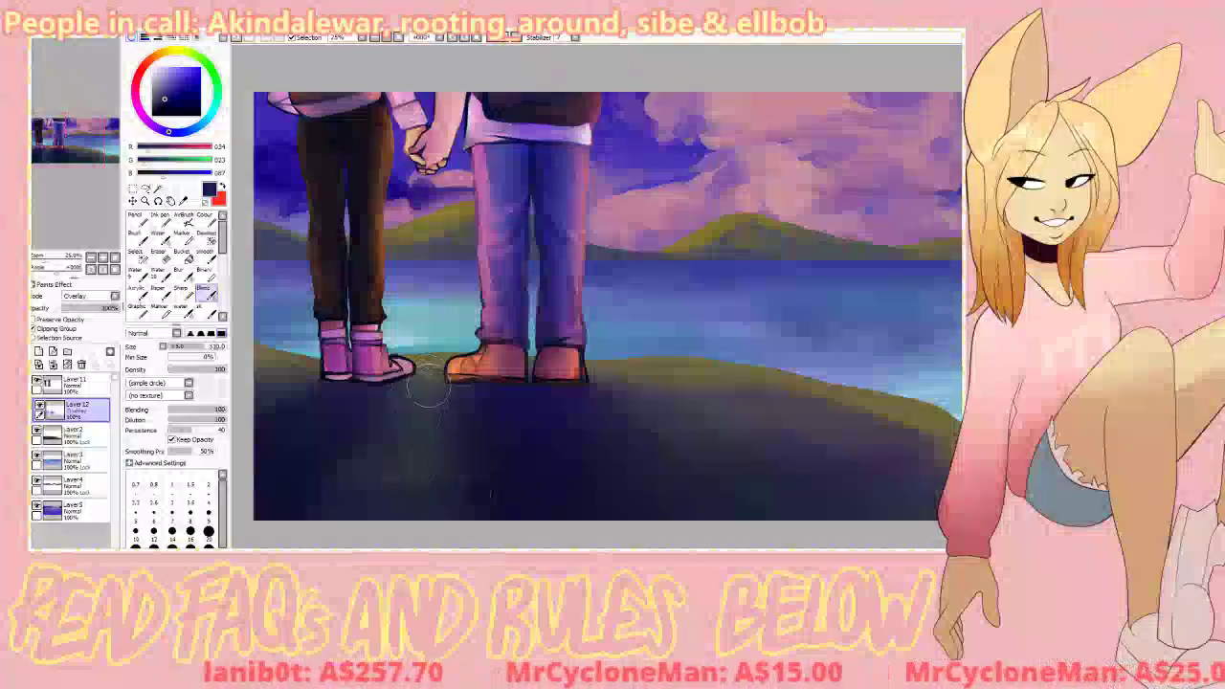
Step: Merge the shadow layer into the ground and set up a new clipped Overlay layer above it
left_click(52, 364)
left_click(56, 328)
left_click(114, 297)
left_click(111, 314)
Step: Paint a pale yellow rim light along the hill's crest with a size 500 brush and soften it with Blur
left_click(209, 225)
left_click(224, 348)
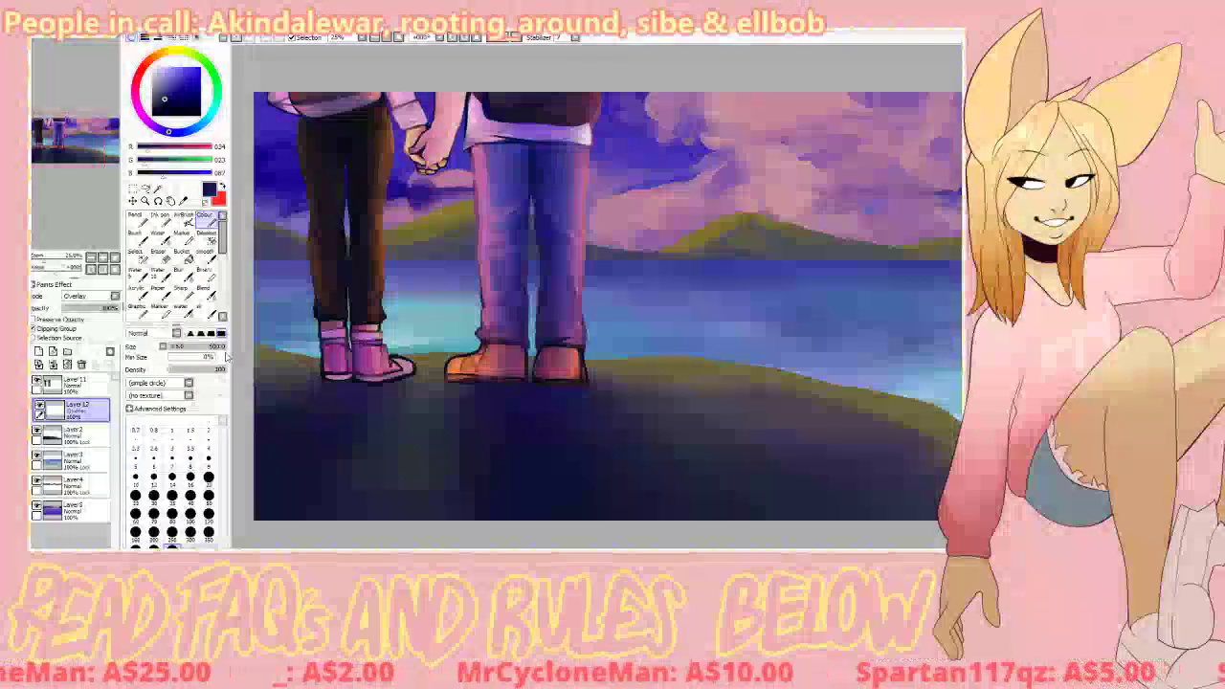
left_click(175, 51)
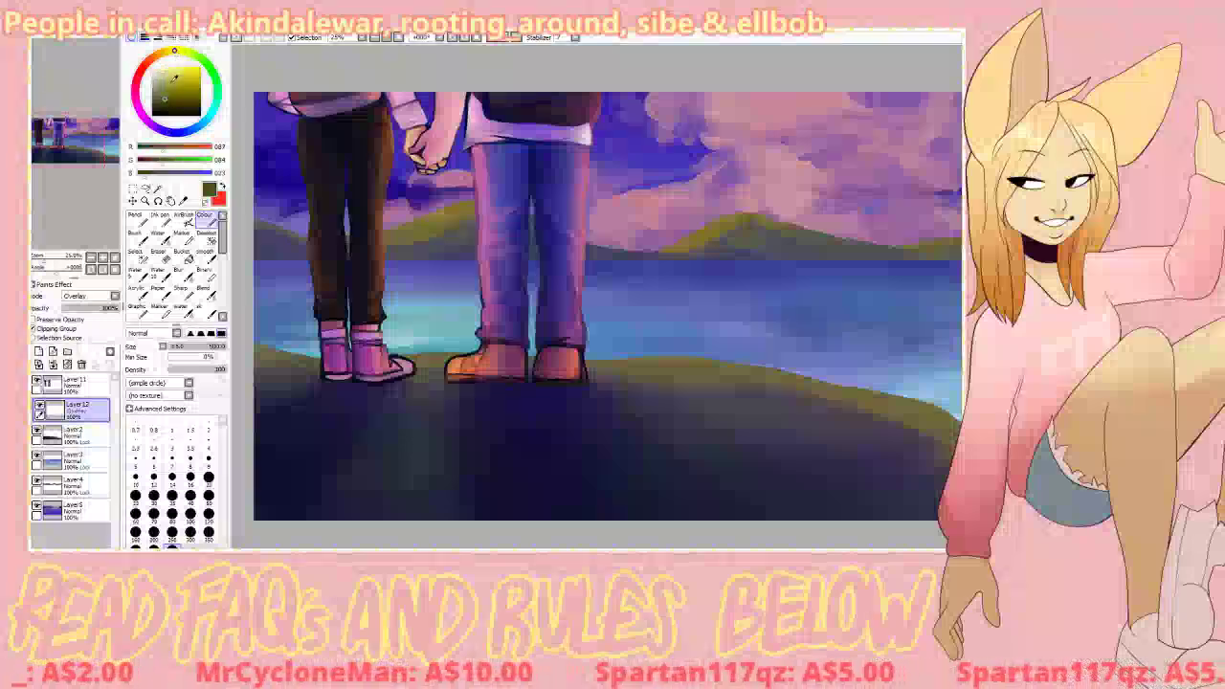
mouse_move(287, 354)
left_mouse_down()
mouse_move(593, 331)
mouse_move(844, 345)
mouse_move(921, 385)
mouse_move(656, 326)
mouse_move(921, 388)
left_mouse_up()
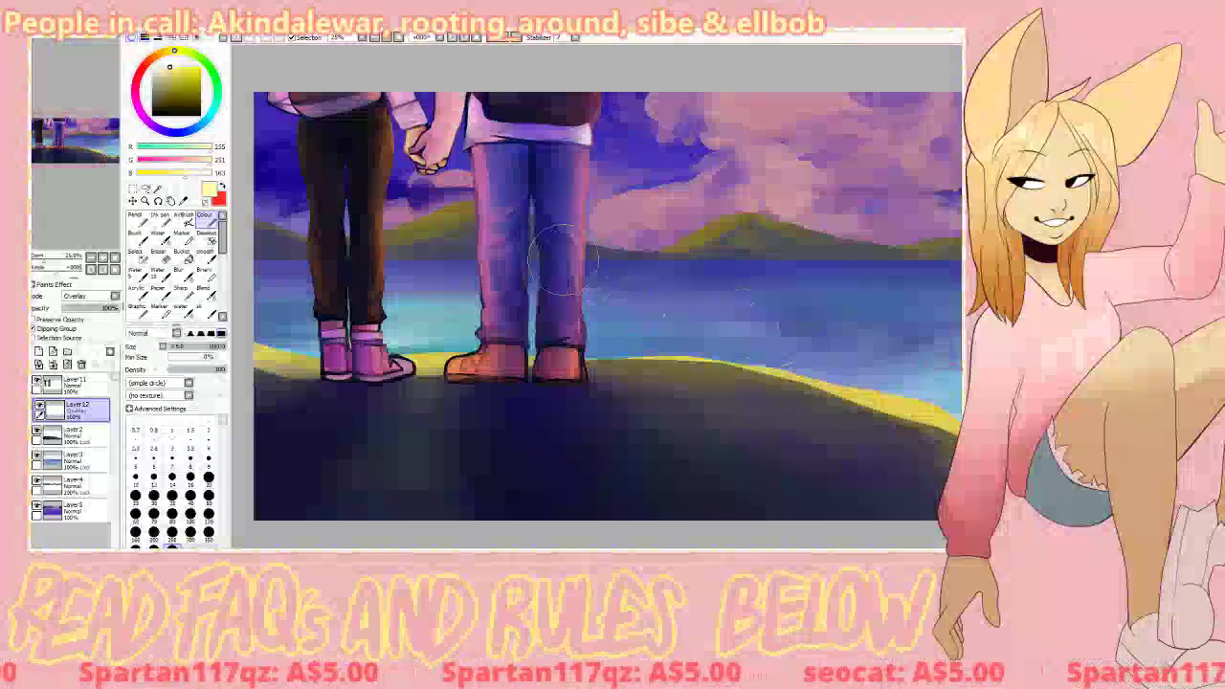
left_click(182, 275)
mouse_move(273, 375)
left_mouse_down()
mouse_move(614, 337)
mouse_move(646, 368)
mouse_move(831, 402)
mouse_move(938, 431)
left_mouse_up()
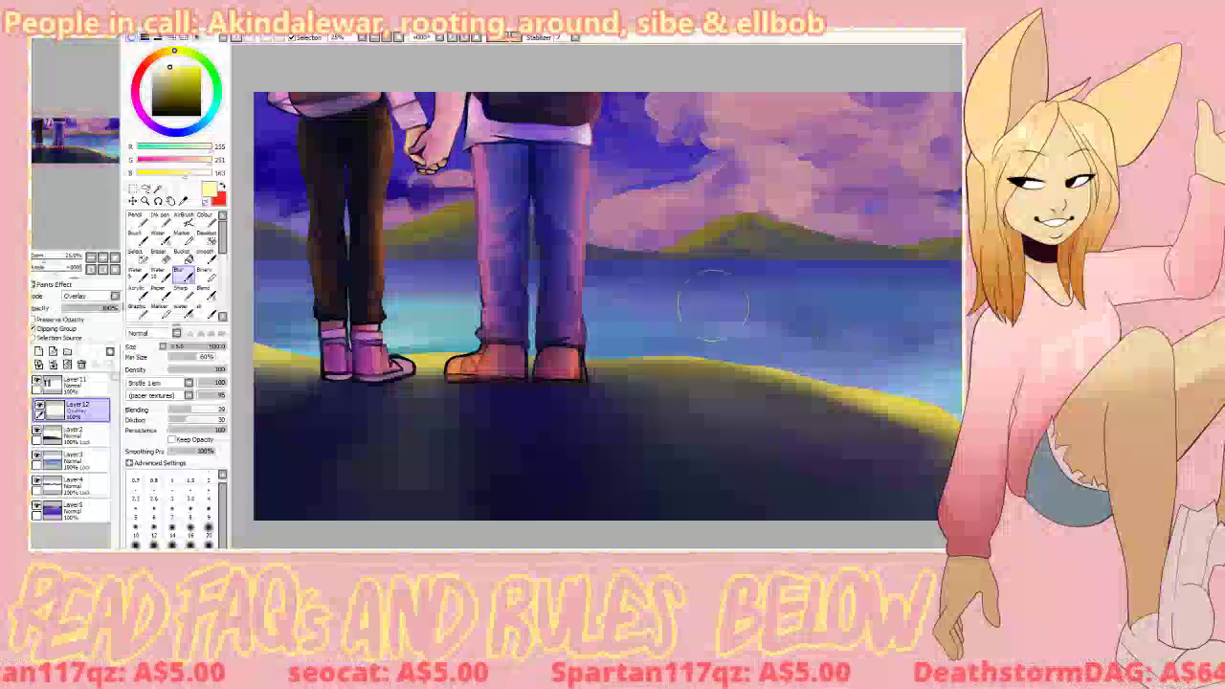
Step: Lower the Overlay rim light layer's opacity to 46% and merge it into the ground layer
left_click_drag(113, 307, 89, 308)
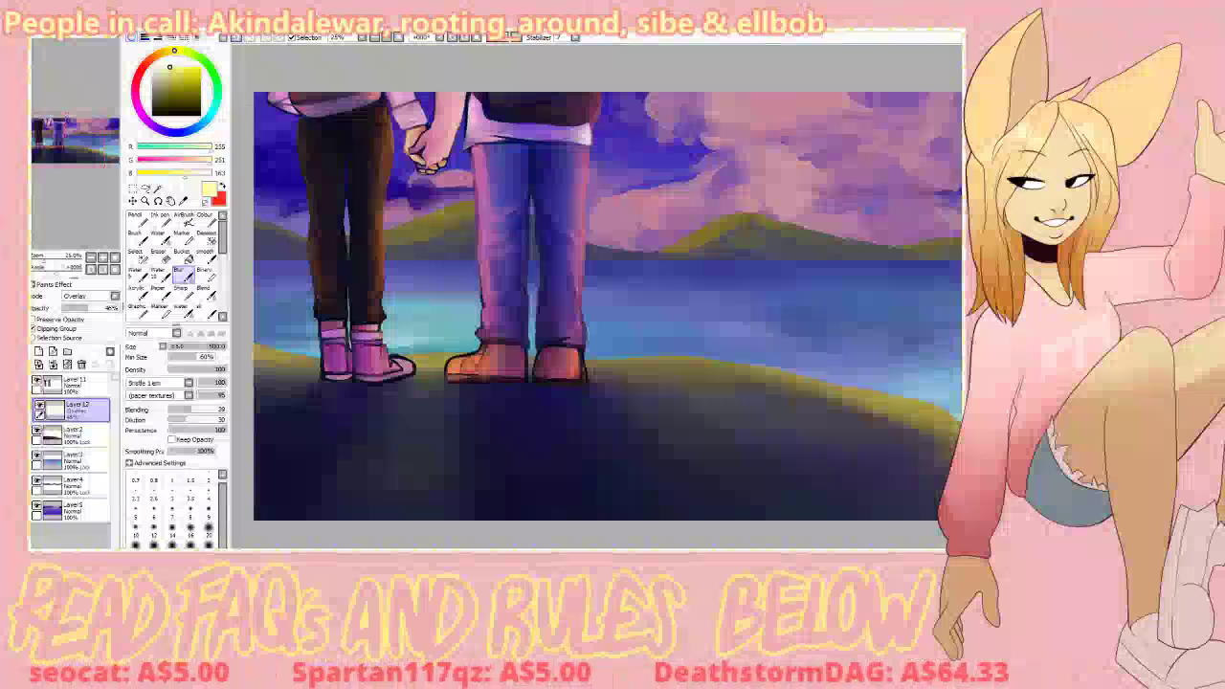
key("ctrl+s")
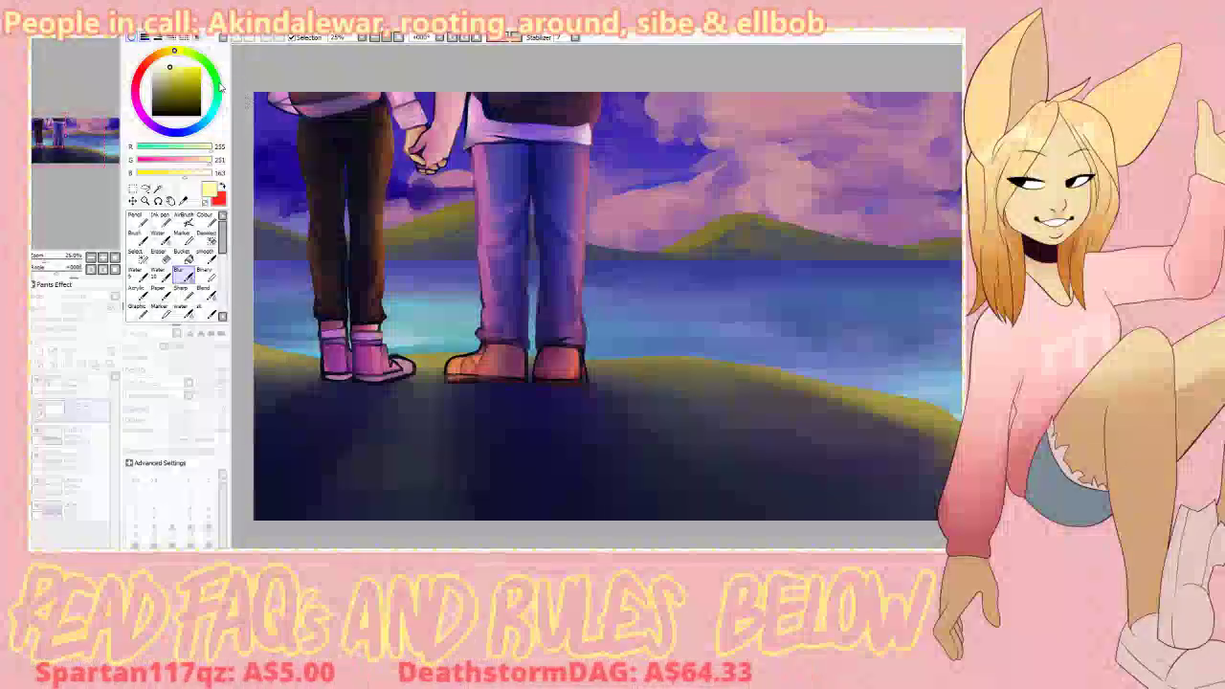
left_click(289, 139)
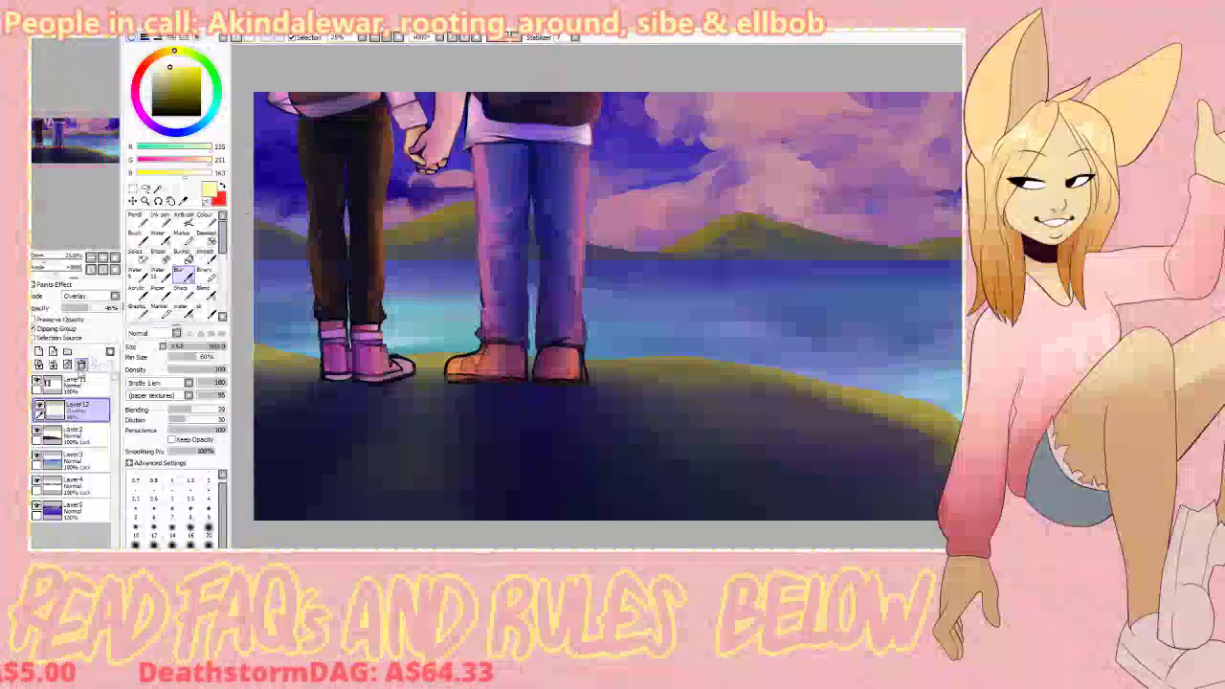
key("ctrl+e")
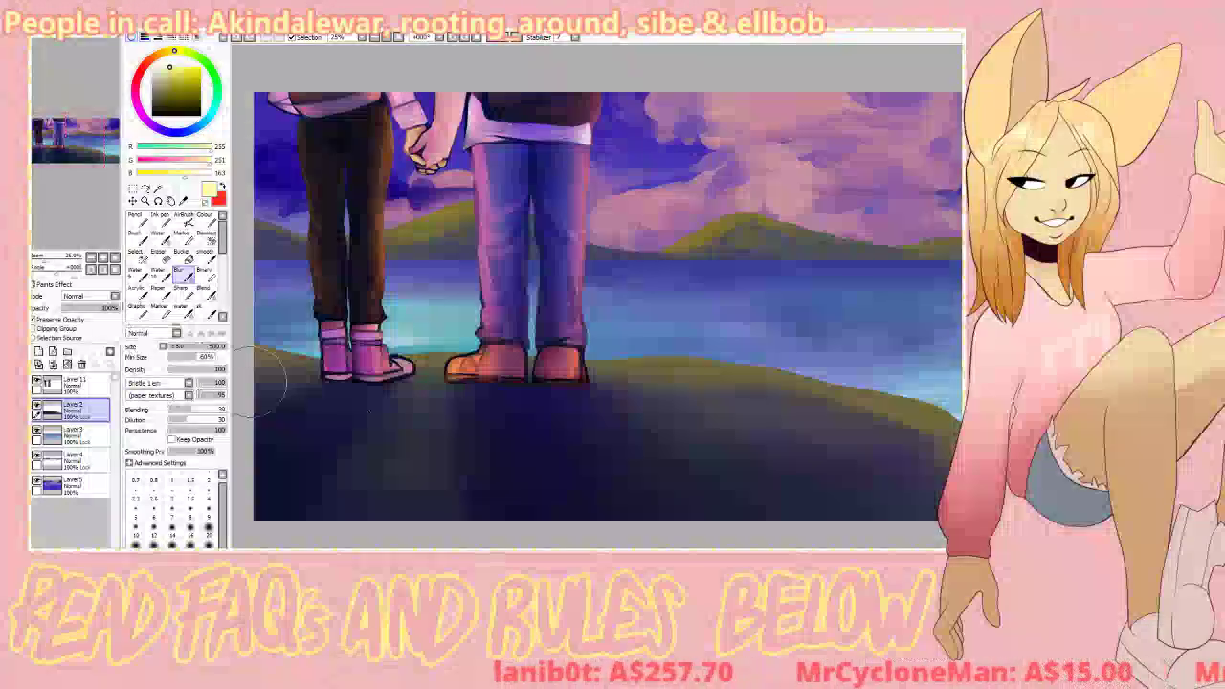
Step: Try to paint sampled olive strokes across the dark hill with the Acrylic brush at size 240
left_click(138, 294)
left_click(334, 392, "alt")
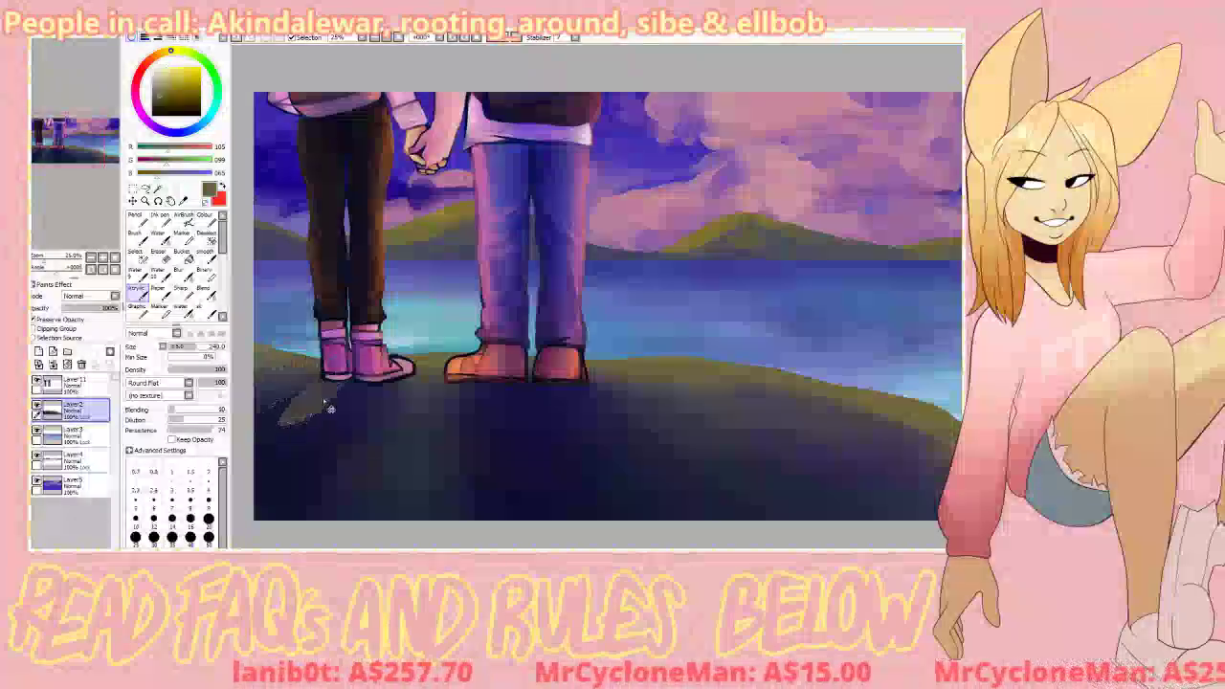
mouse_move(812, 406)
left_mouse_down()
mouse_move(893, 446)
mouse_move(913, 431)
mouse_move(948, 439)
mouse_move(653, 373)
left_mouse_up()
key("ctrl+z")
left_click_drag(704, 404, 754, 413)
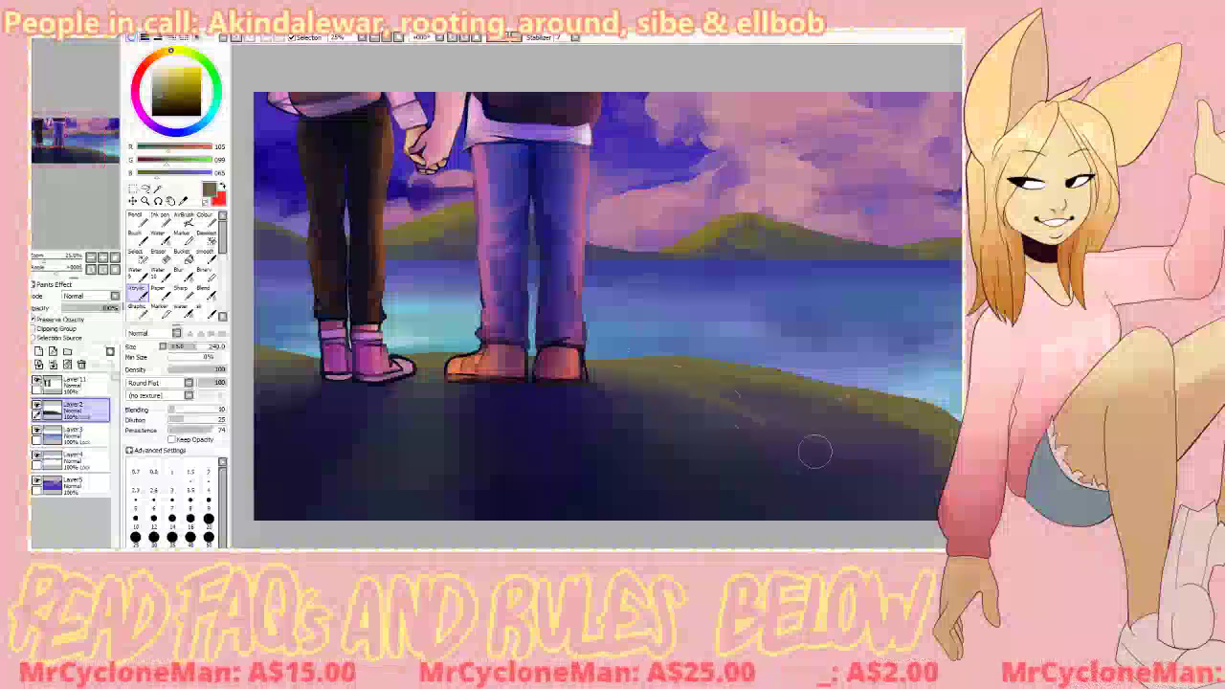
left_click_drag(640, 376, 728, 392)
key("ctrl+z")
Step: Adjust the ground layer's colours with the Hue and Saturation filter
key("ctrl+u")
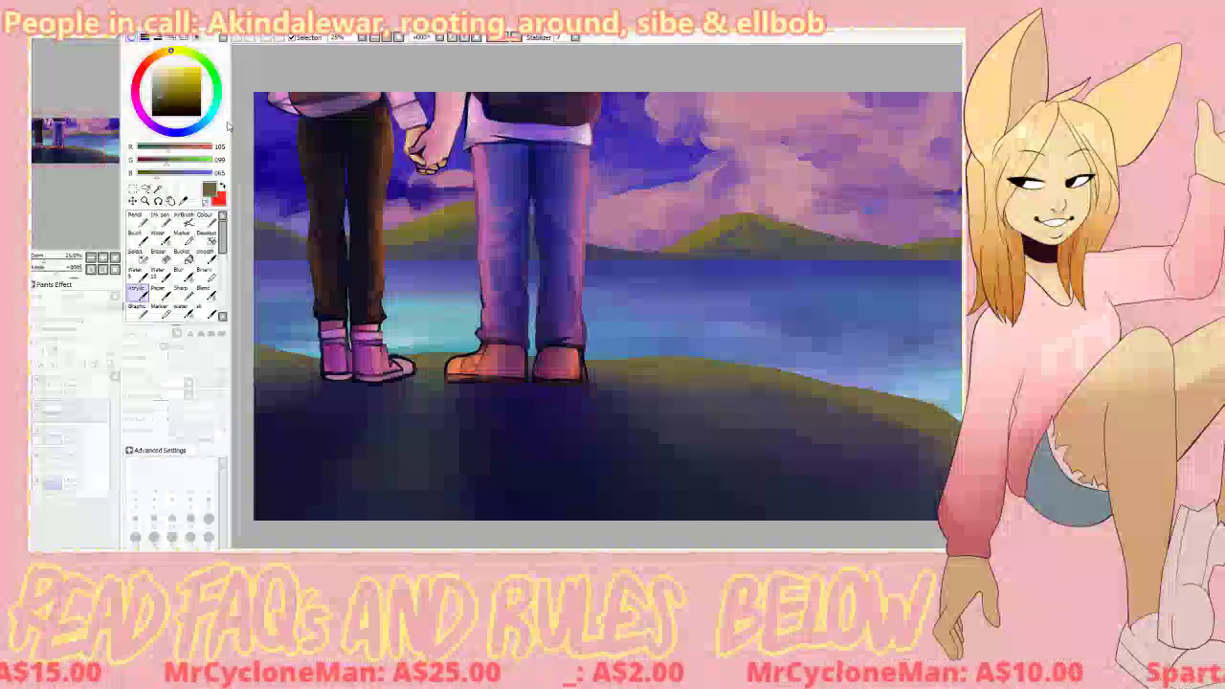
left_click_drag(198, 133, 204, 134)
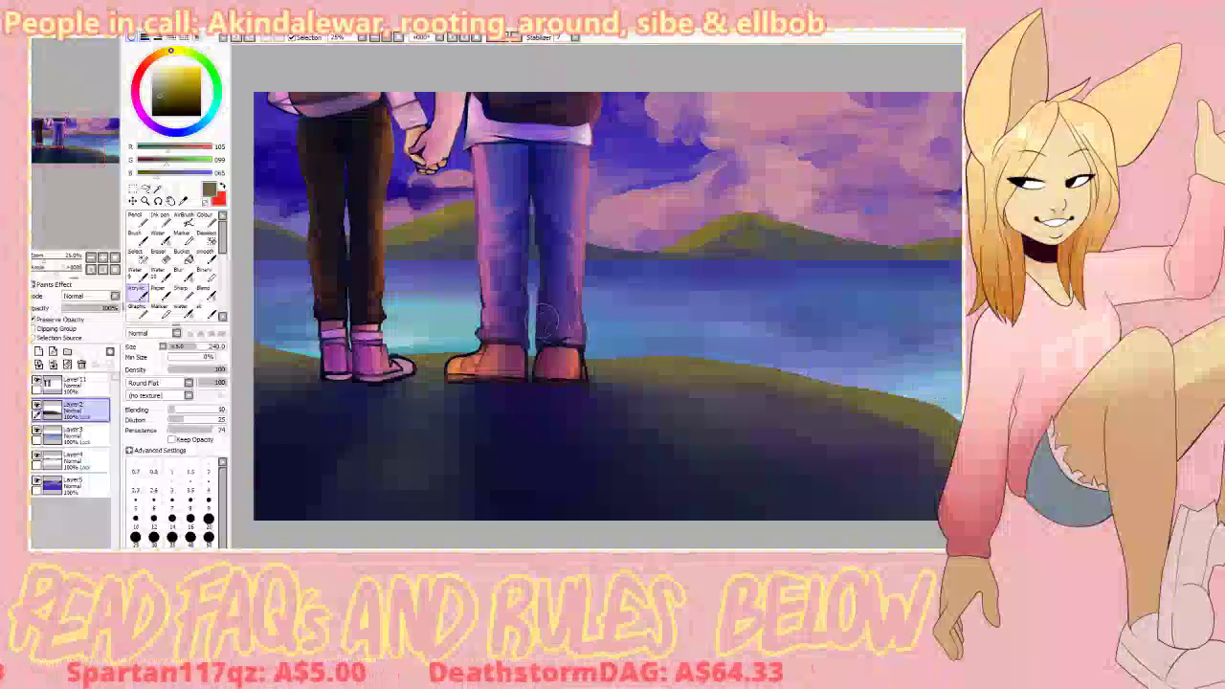
Step: On the lake layer, airbrush soft bands of sampled deep blue across the water at size 500
left_click(72, 434)
left_click(445, 287, "alt")
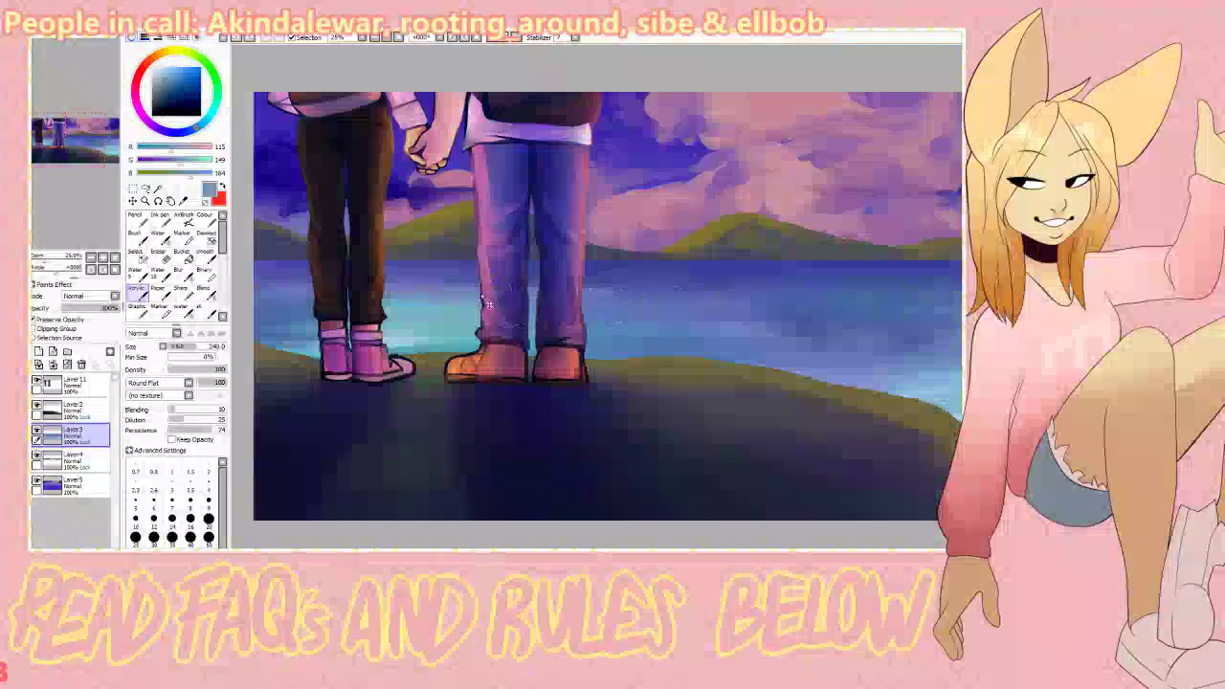
left_click(604, 284, "alt")
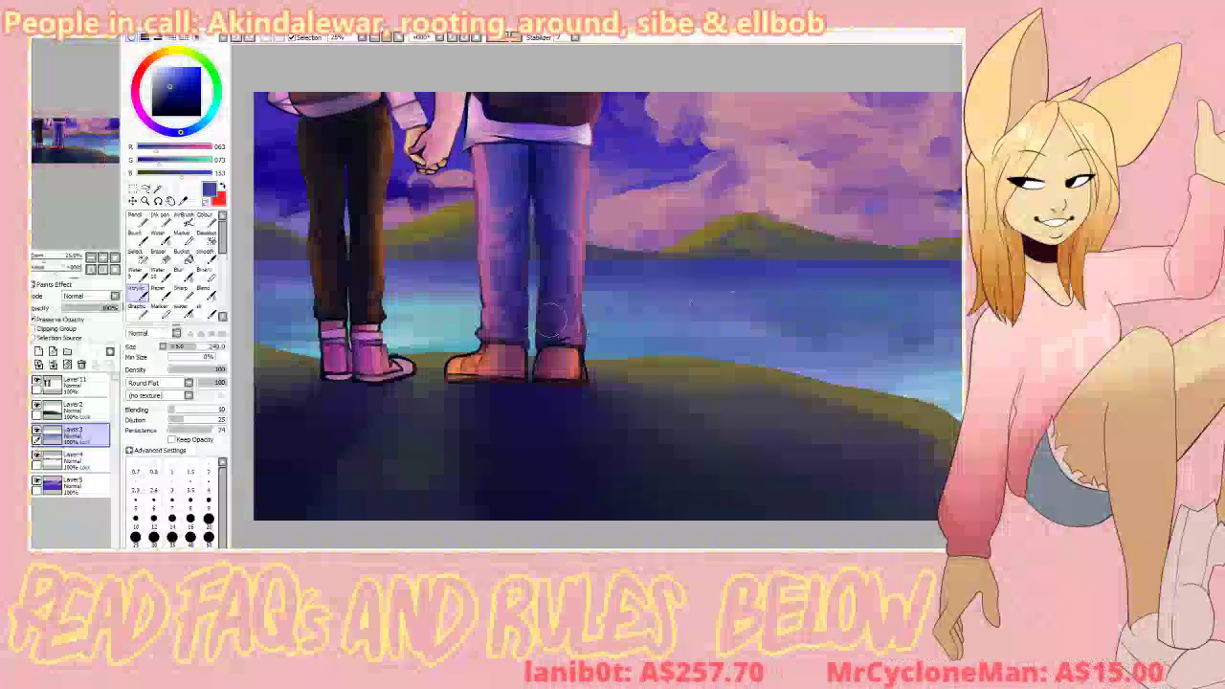
key("b")
left_click_drag(607, 295, 805, 299)
left_click_drag(632, 314, 836, 310)
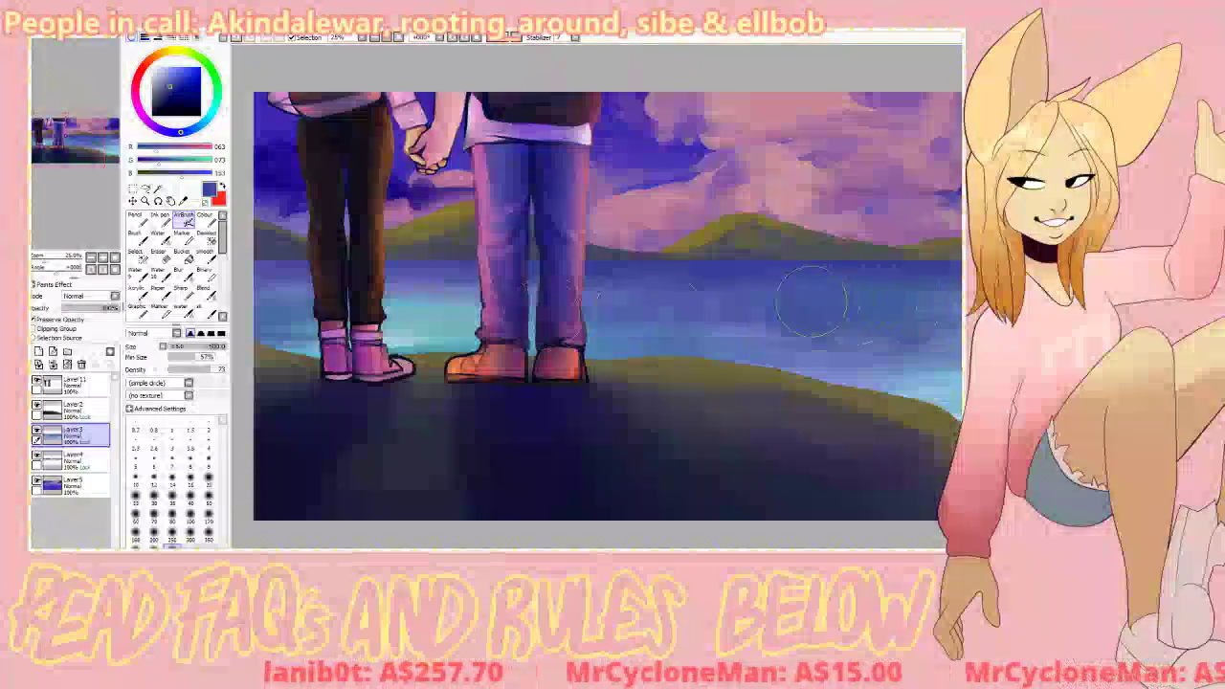
right_click(639, 278)
left_click_drag(613, 304, 765, 311)
left_click_drag(643, 283, 904, 294)
left_click_drag(287, 291, 450, 302)
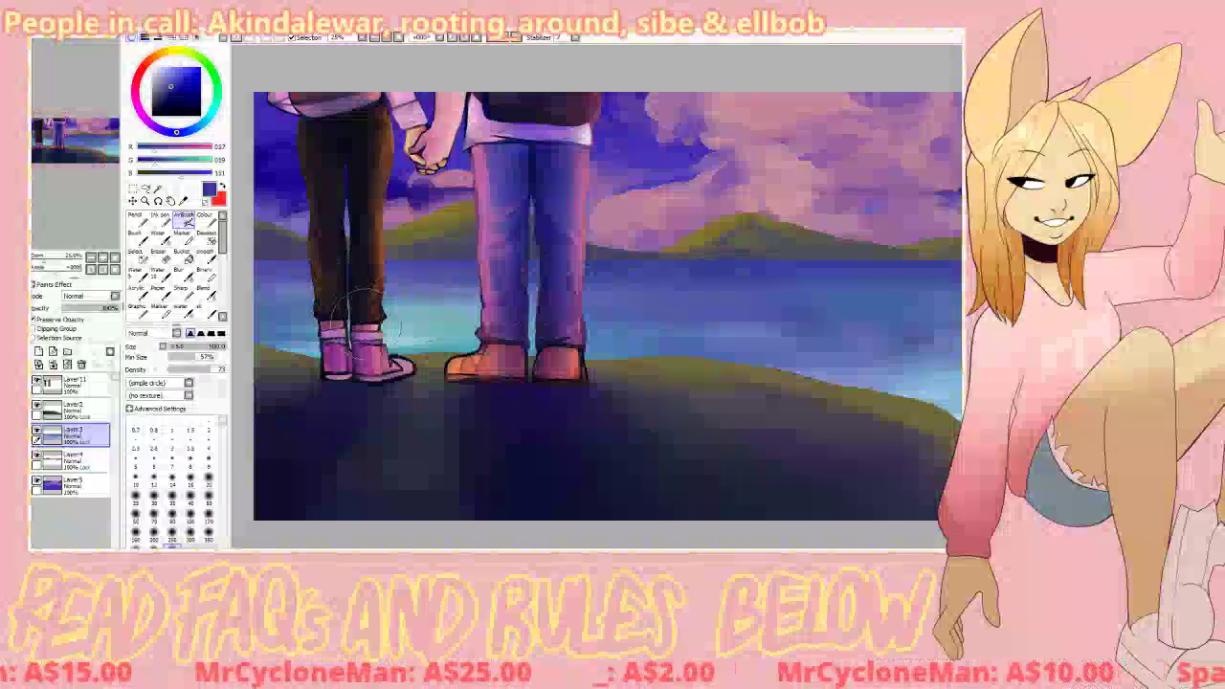
Step: Airbrush lighter sampled teal into the lake along the shoreline near the hill's edge and between the figures
right_click(904, 387)
left_click_drag(909, 382, 942, 397)
right_click(443, 338)
right_click(442, 338)
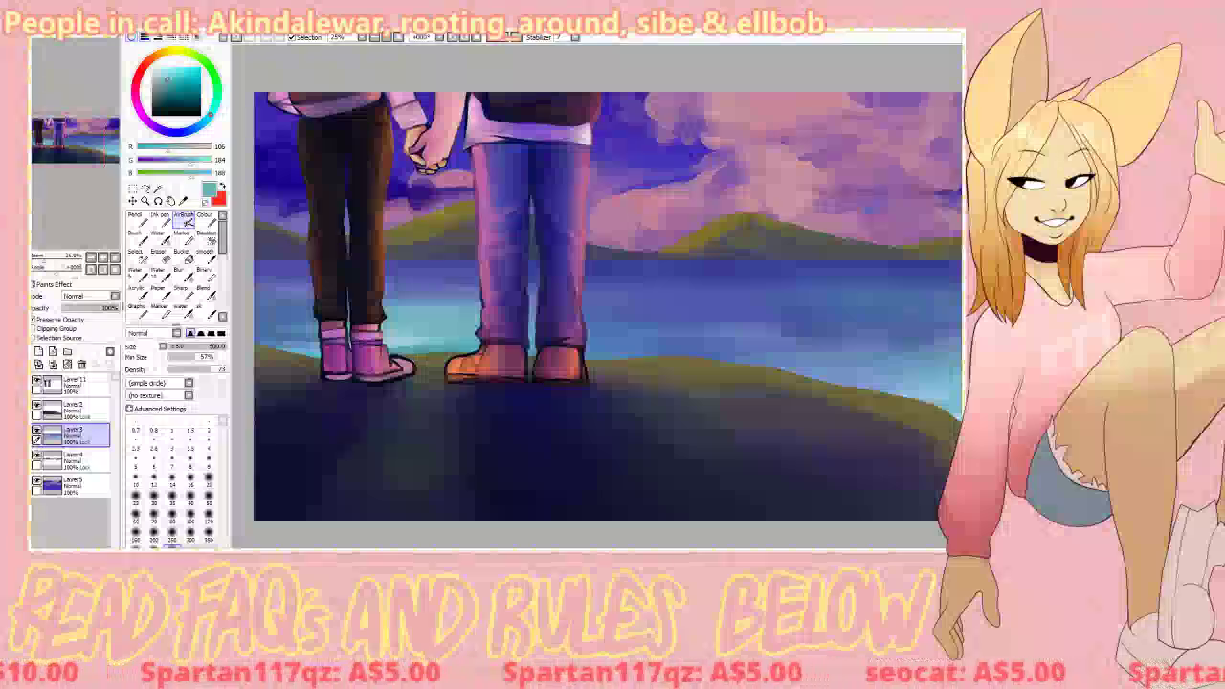
Step: On the figures' layer, refine the pink sneakers with sampled pink, purple and near-black tones using the Acrylic brush at size 30
left_click(79, 384)
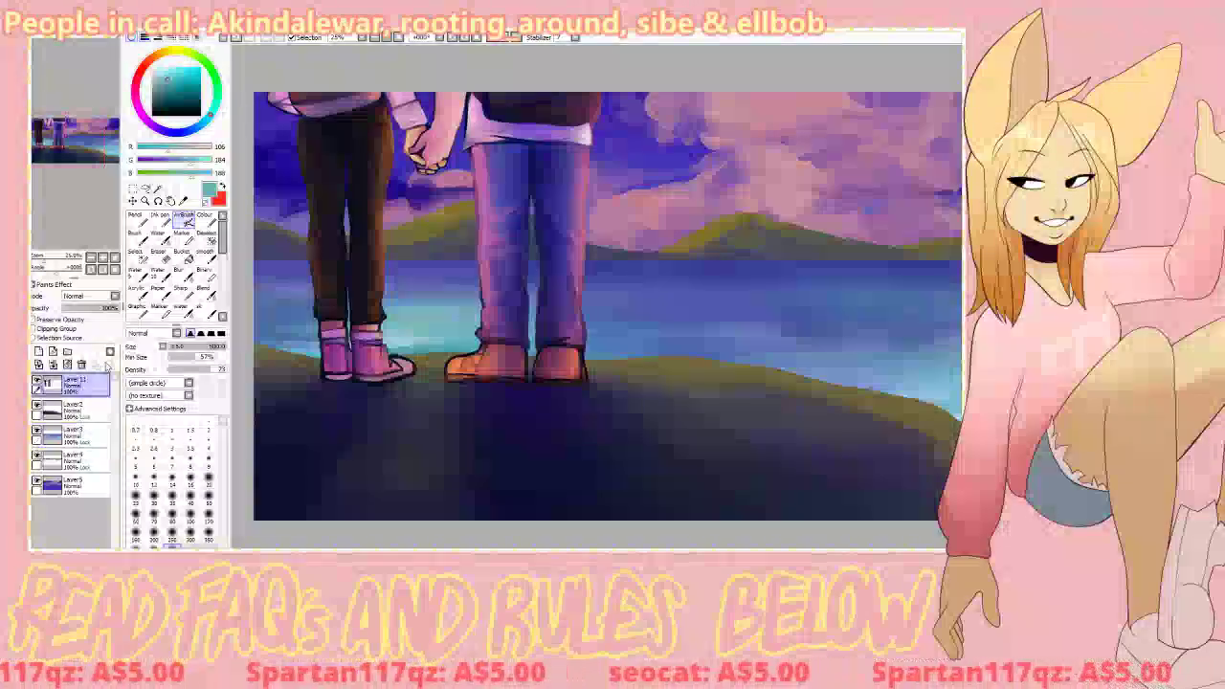
left_click(138, 293)
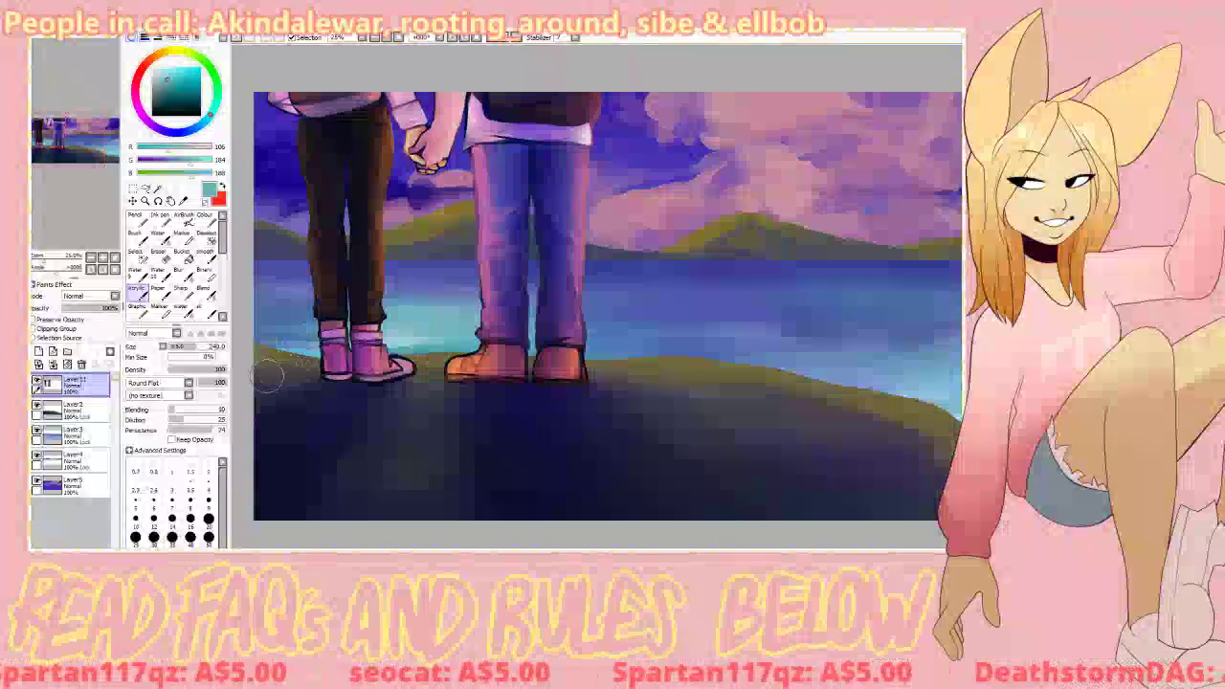
right_click(333, 369)
right_click(335, 331)
left_click_drag(182, 346, 175, 347)
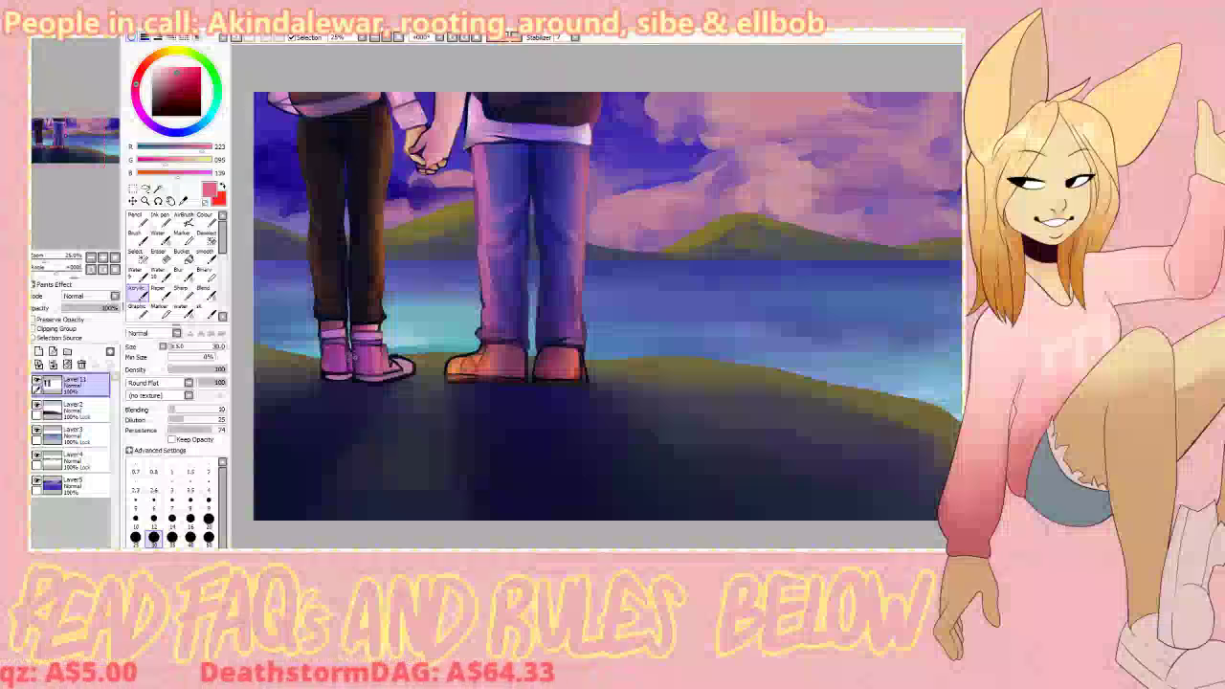
right_click(337, 350)
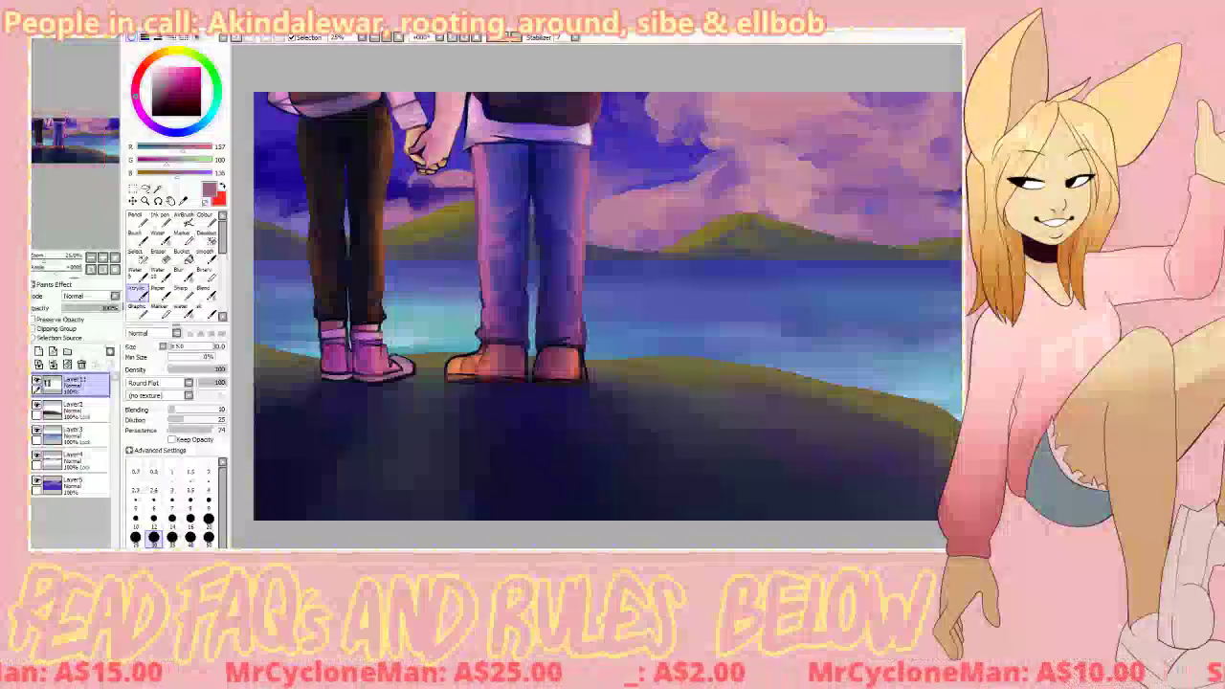
right_click(391, 351)
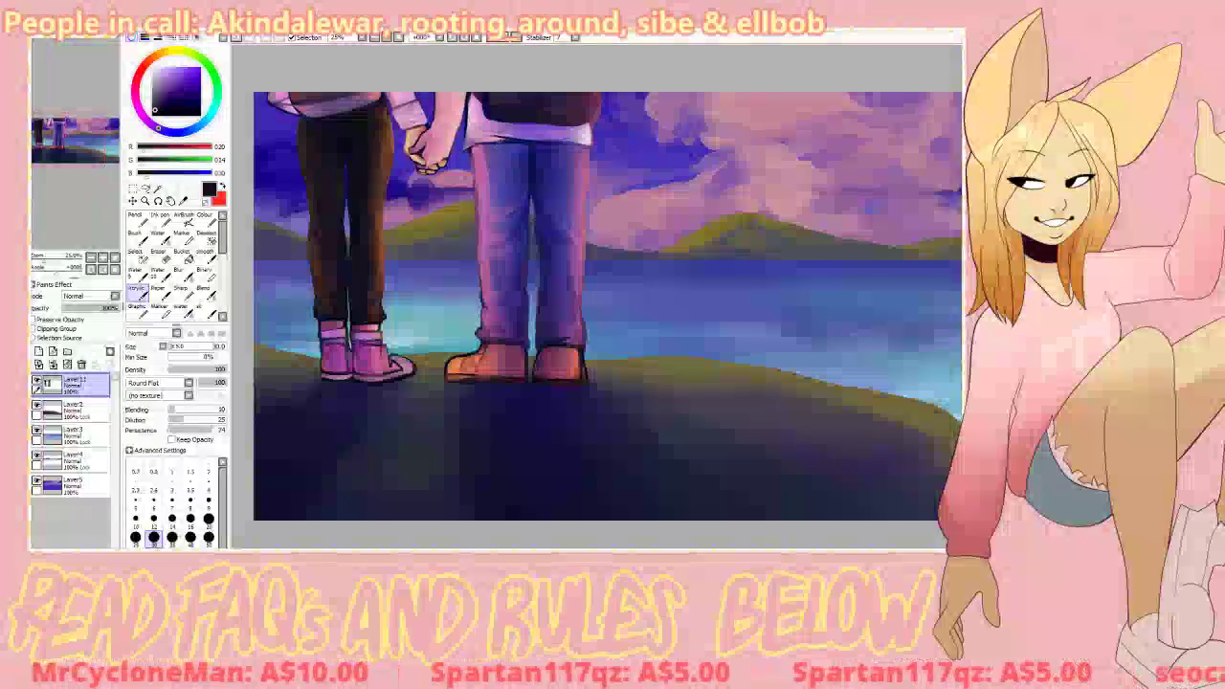
right_click(381, 352)
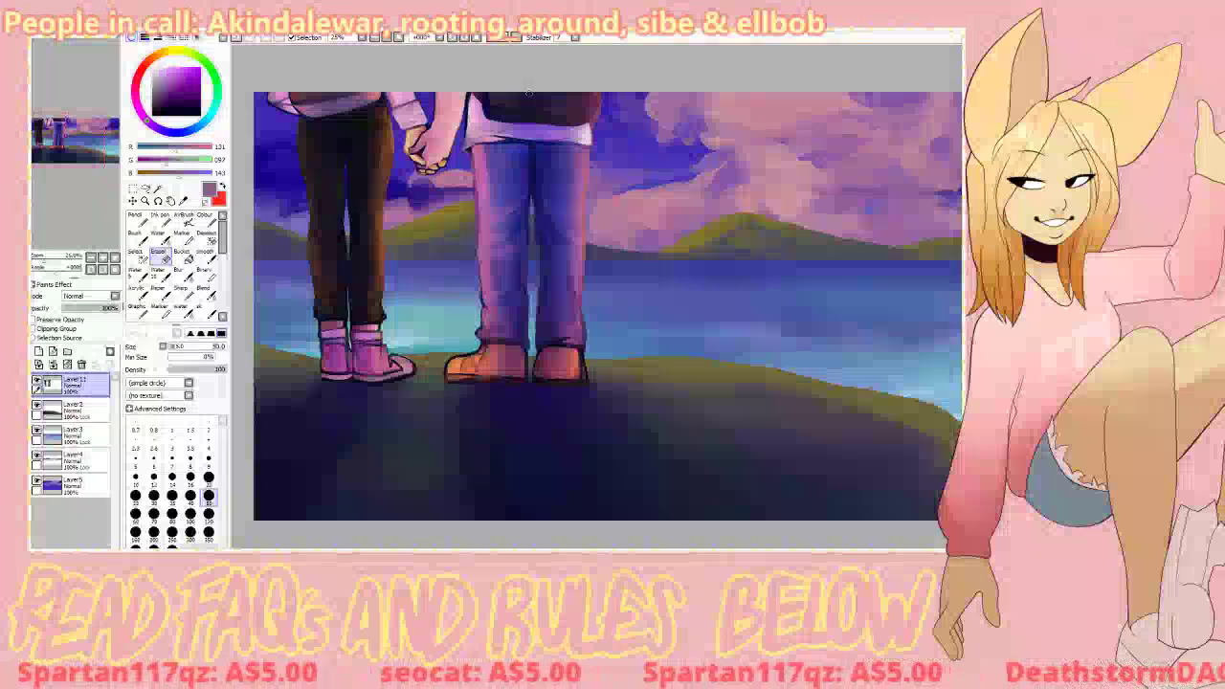
Step: Touch up the blue jeans, white shirt hem and backpack edges with sampled colours using the Acrylic and Blend brushes
right_click(528, 182)
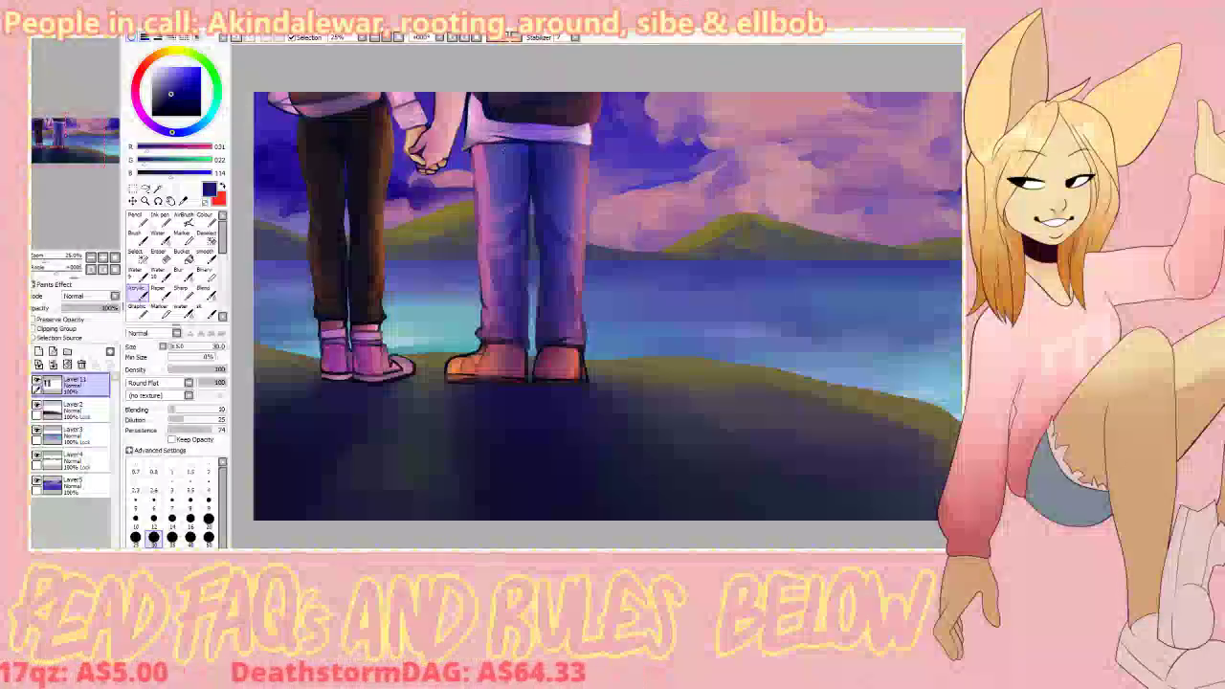
left_click(206, 294)
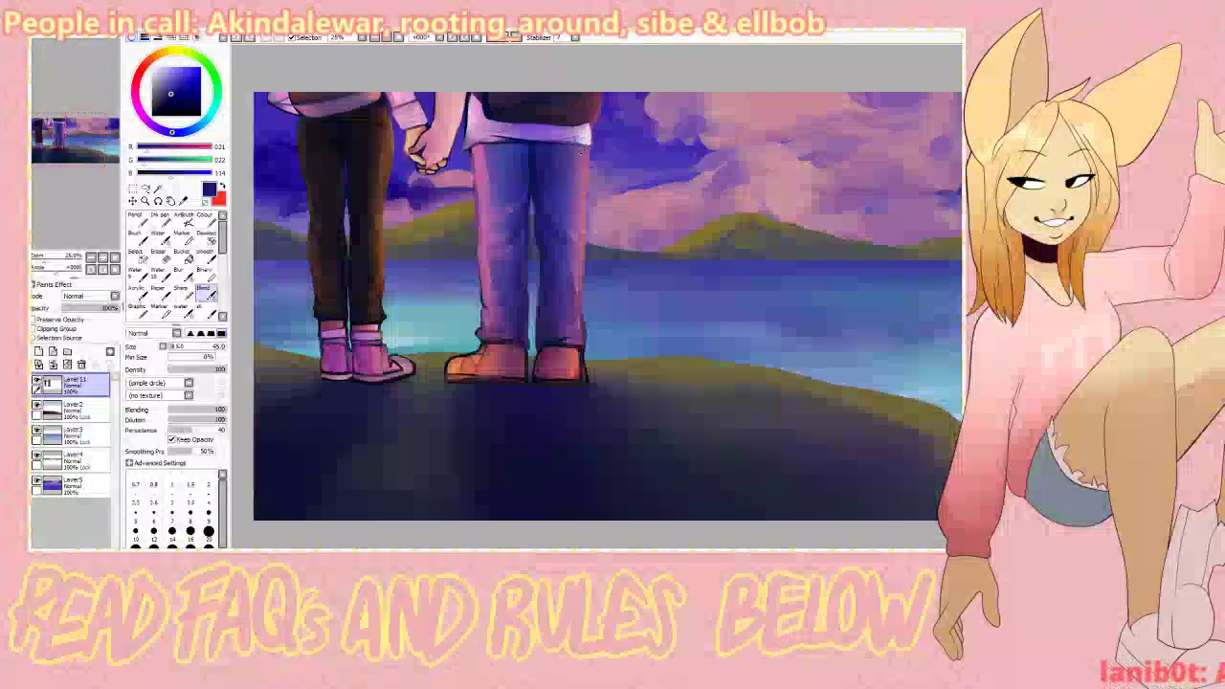
left_click(138, 294)
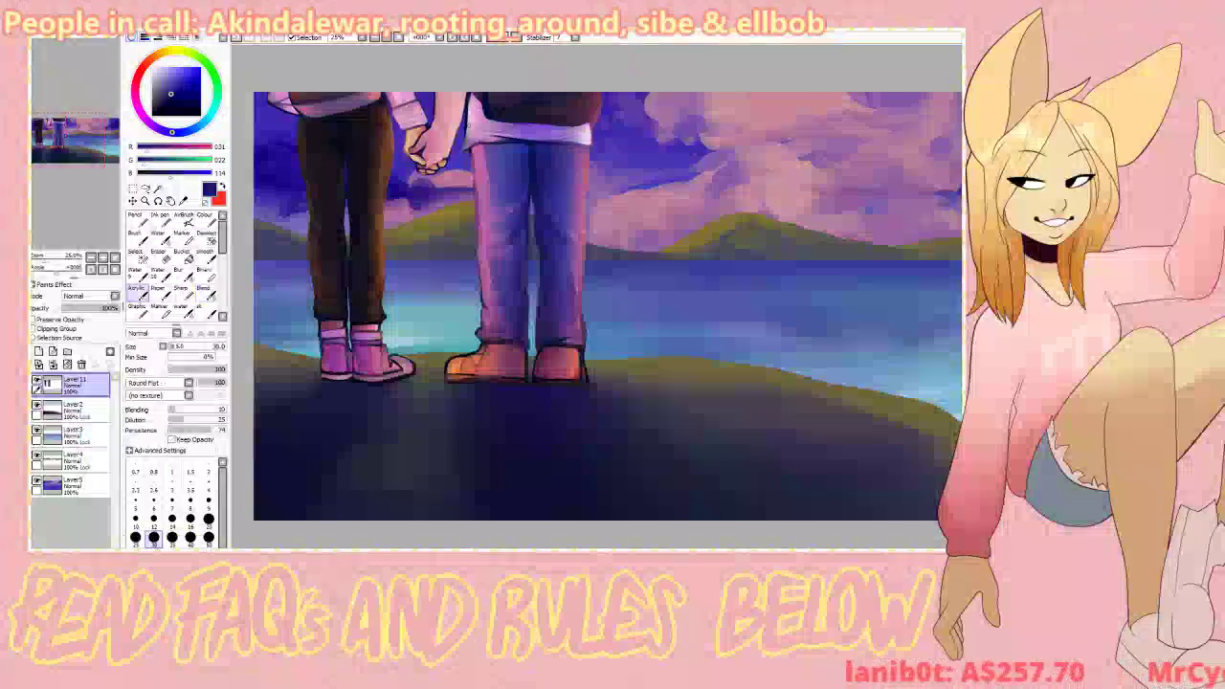
right_click(585, 136)
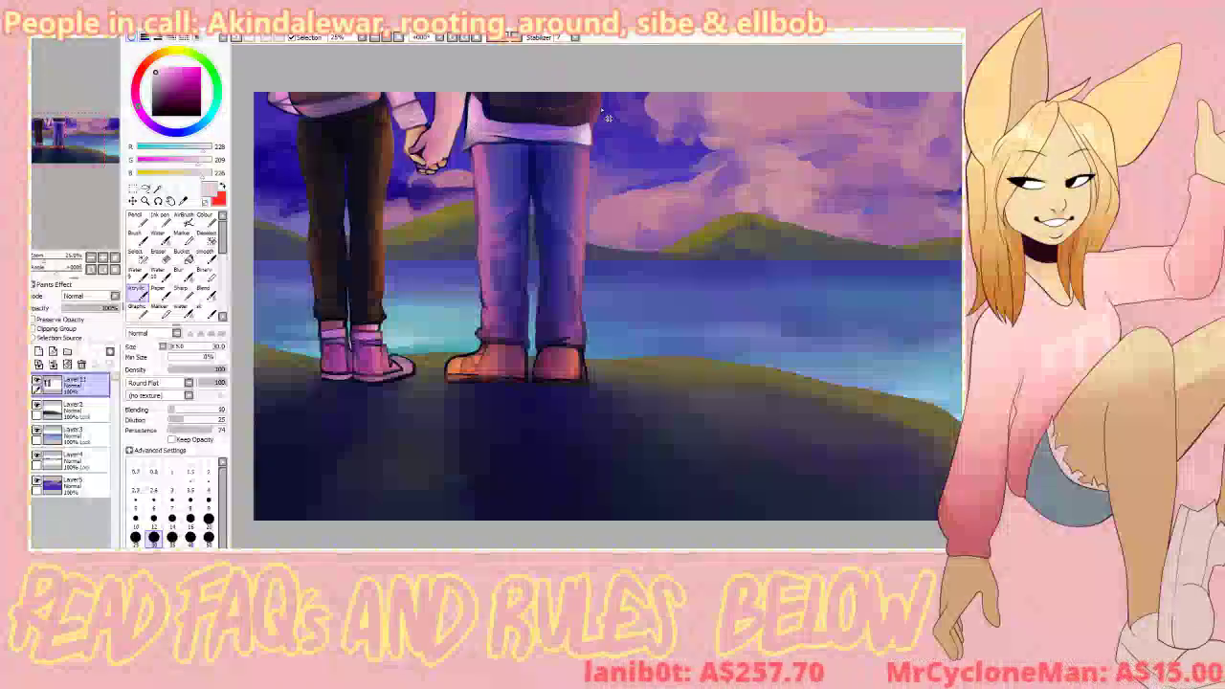
left_click(601, 115, "alt")
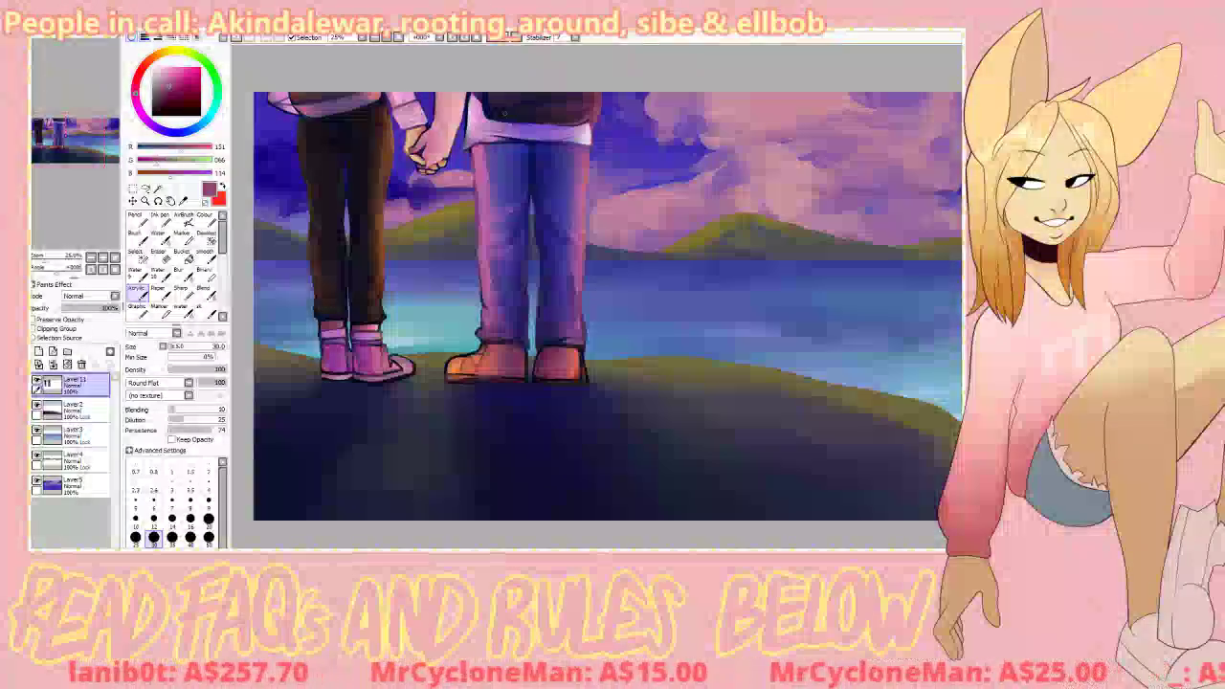
left_click(375, 99, "alt")
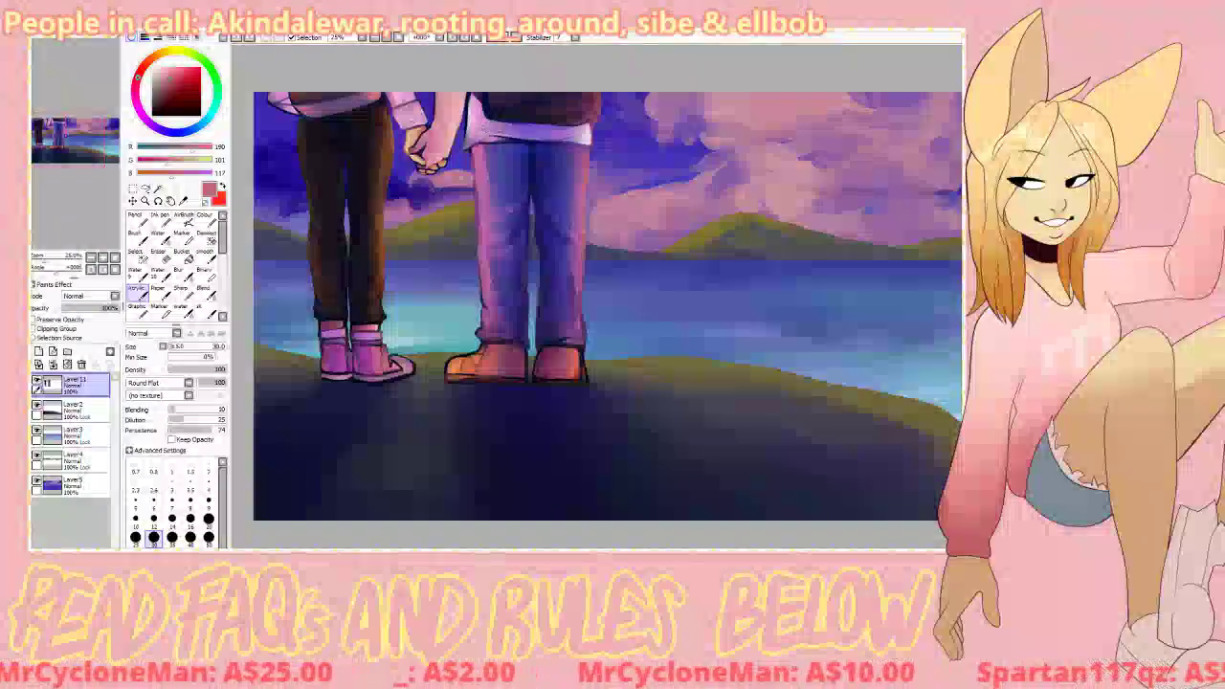
Step: Soften parts of the two figures with the size 500 Blur brush, using densities of 24 and 33
left_click(183, 276)
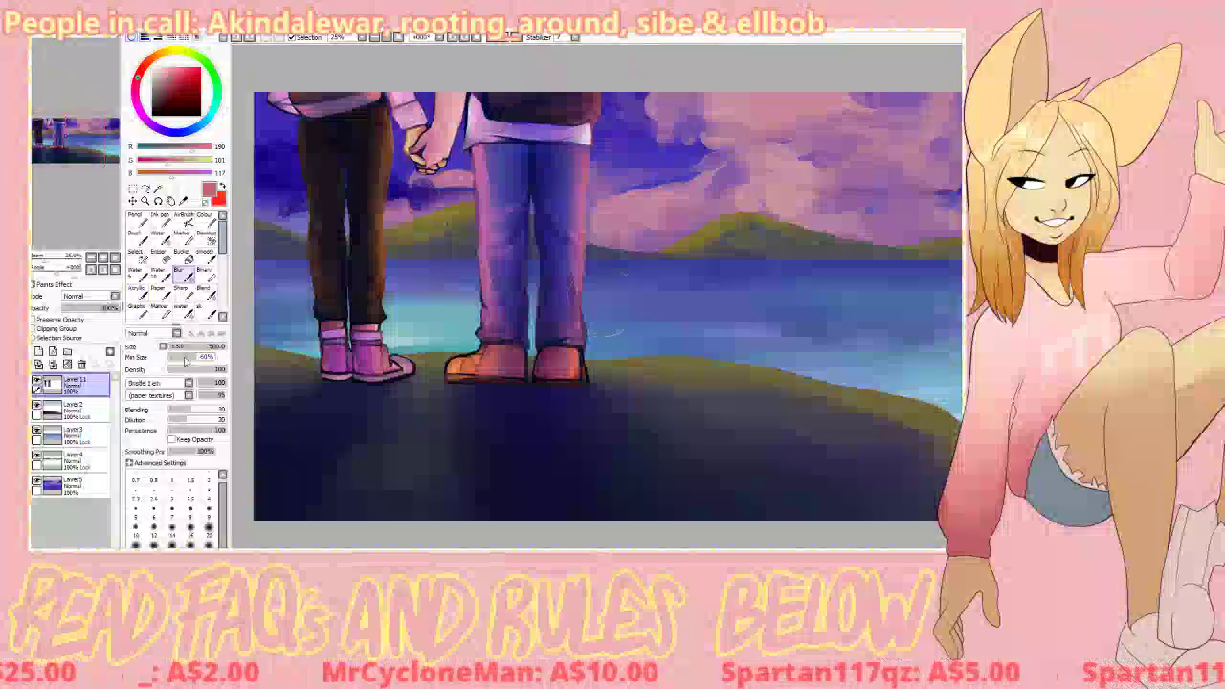
left_click_drag(517, 212, 540, 243)
left_click(191, 370)
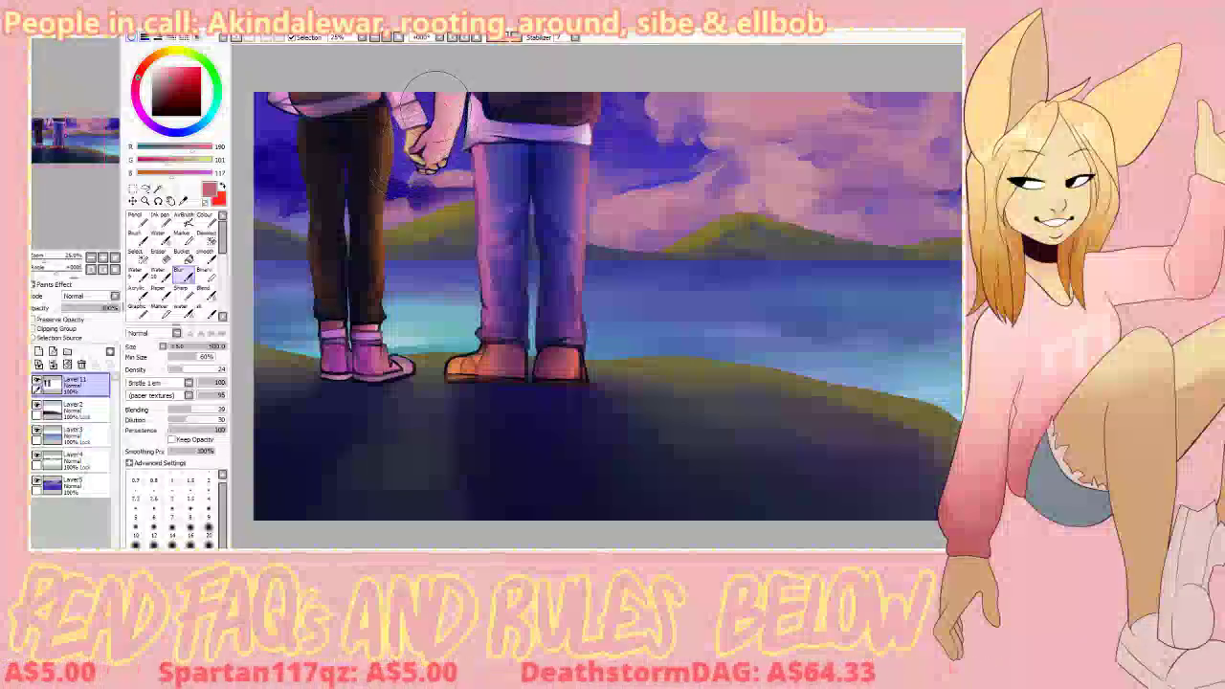
left_click(188, 369)
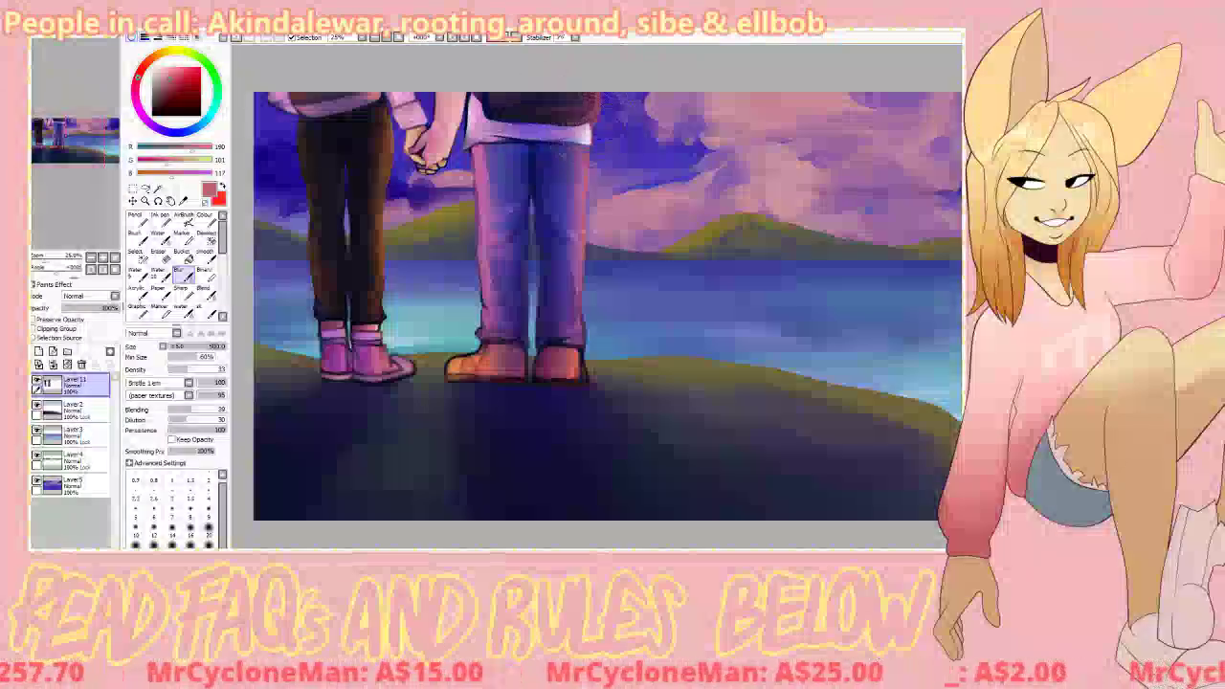
Step: On the ground layer, paint near-black shadows beneath both figures' shoes with the Acrylic brush at size 225
left_click(103, 257)
left_click_drag(63, 141, 61, 136)
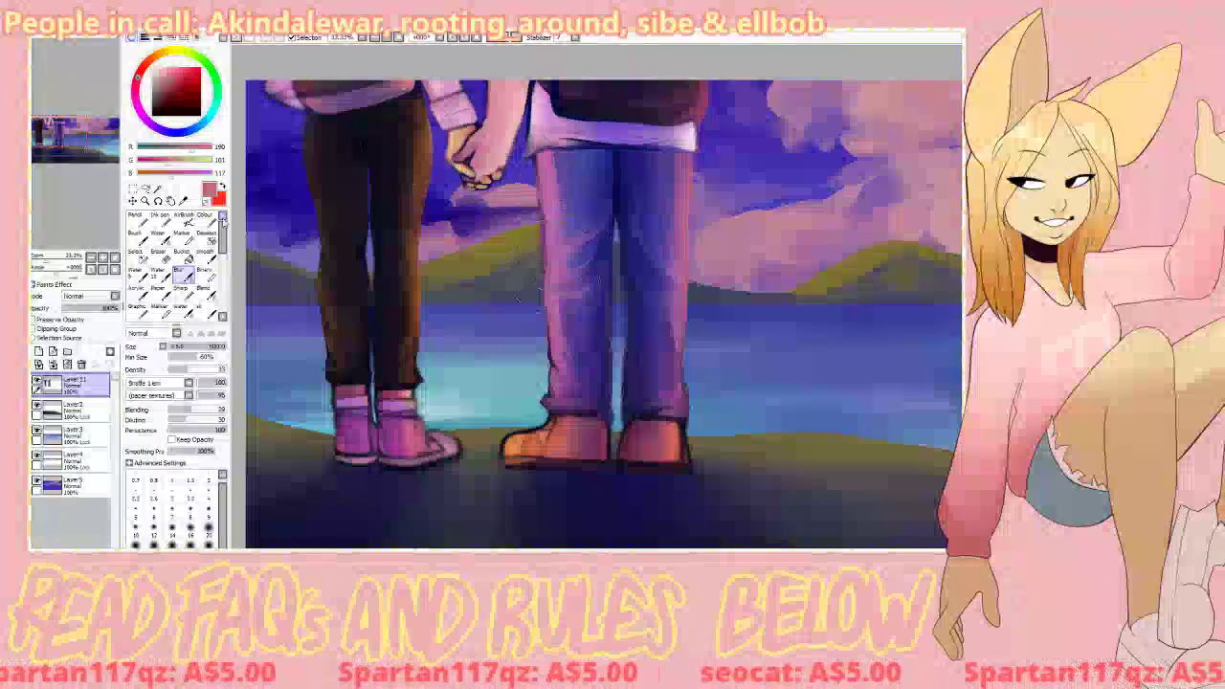
scroll(402, 248, "down", 2)
scroll(459, 298, "up", 1)
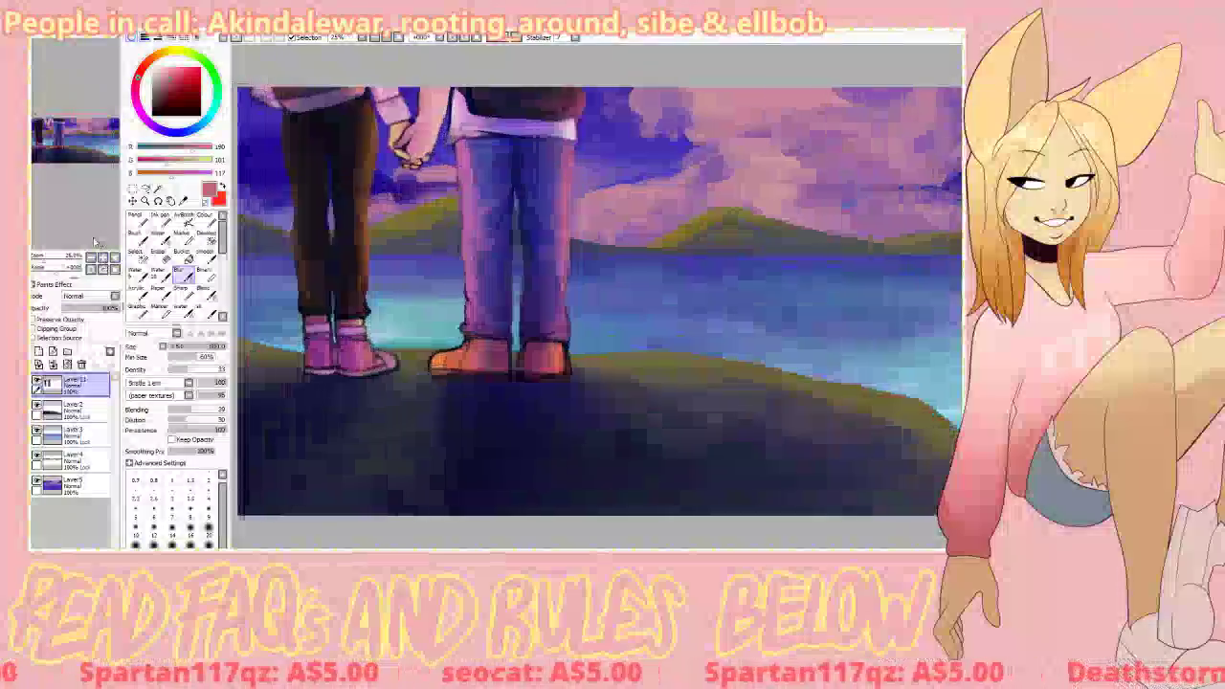
left_click(81, 409)
left_click(195, 346)
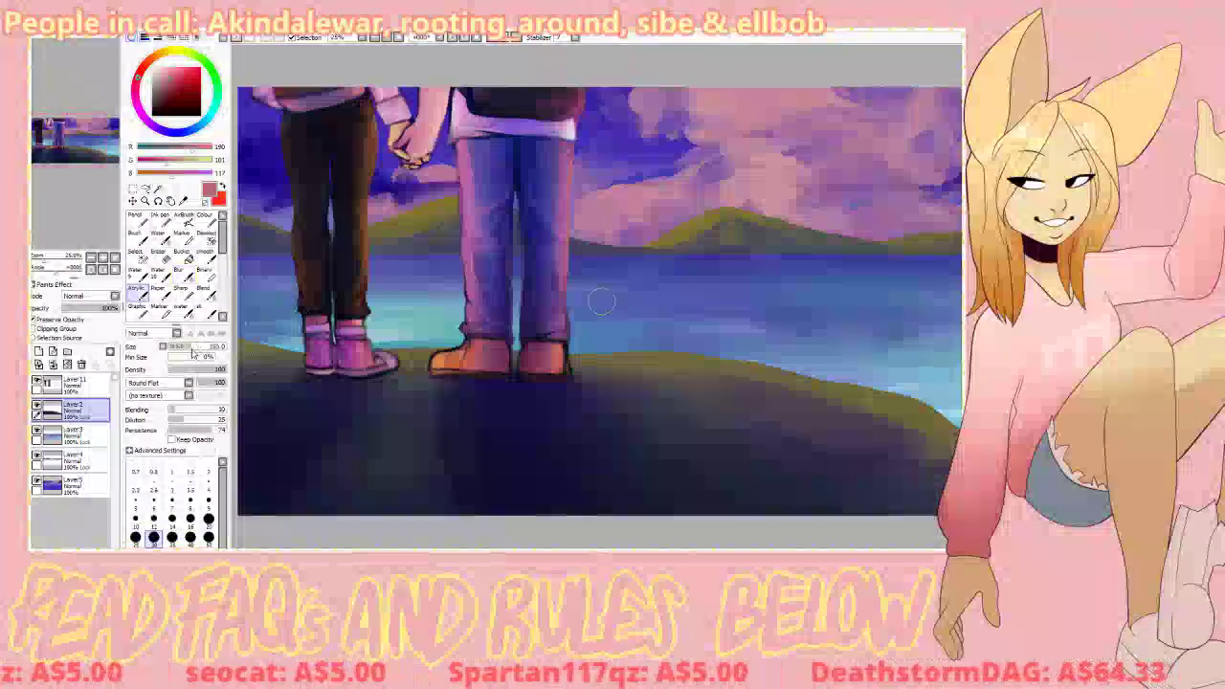
right_click(518, 389)
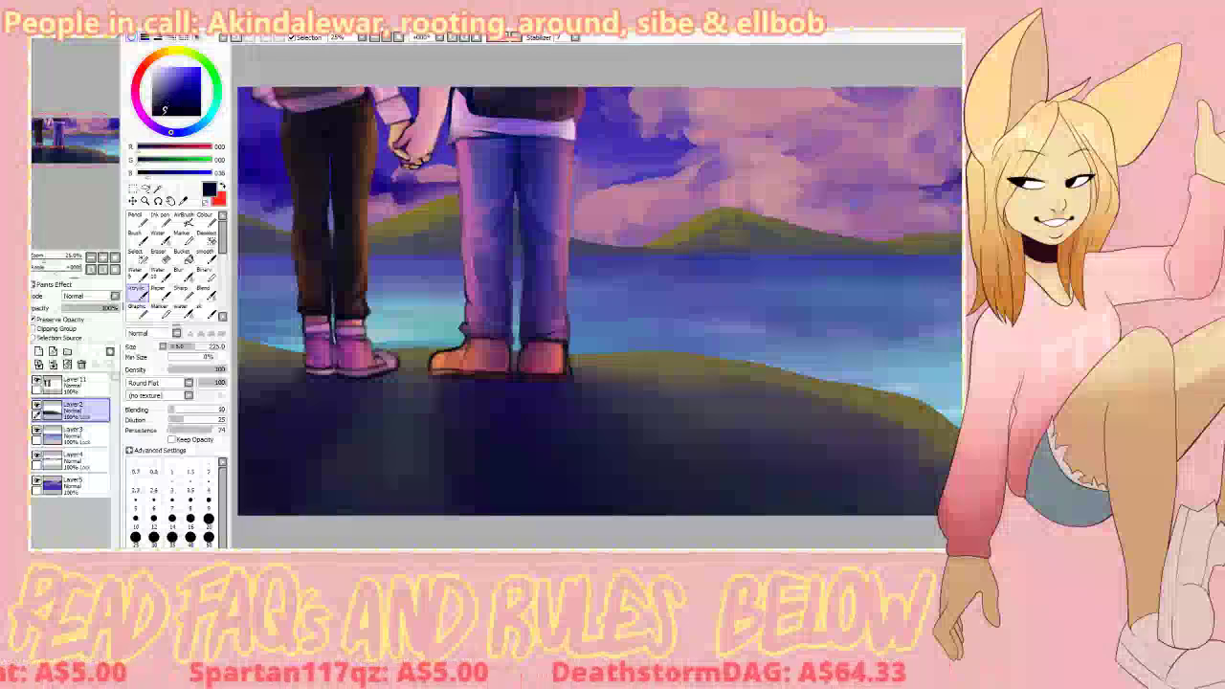
right_click(479, 392)
mouse_move(472, 394)
left_mouse_down()
mouse_move(451, 385)
mouse_move(522, 383)
mouse_move(608, 419)
mouse_move(452, 438)
left_mouse_up()
mouse_move(344, 394)
left_mouse_down()
mouse_move(333, 416)
mouse_move(327, 387)
left_mouse_up()
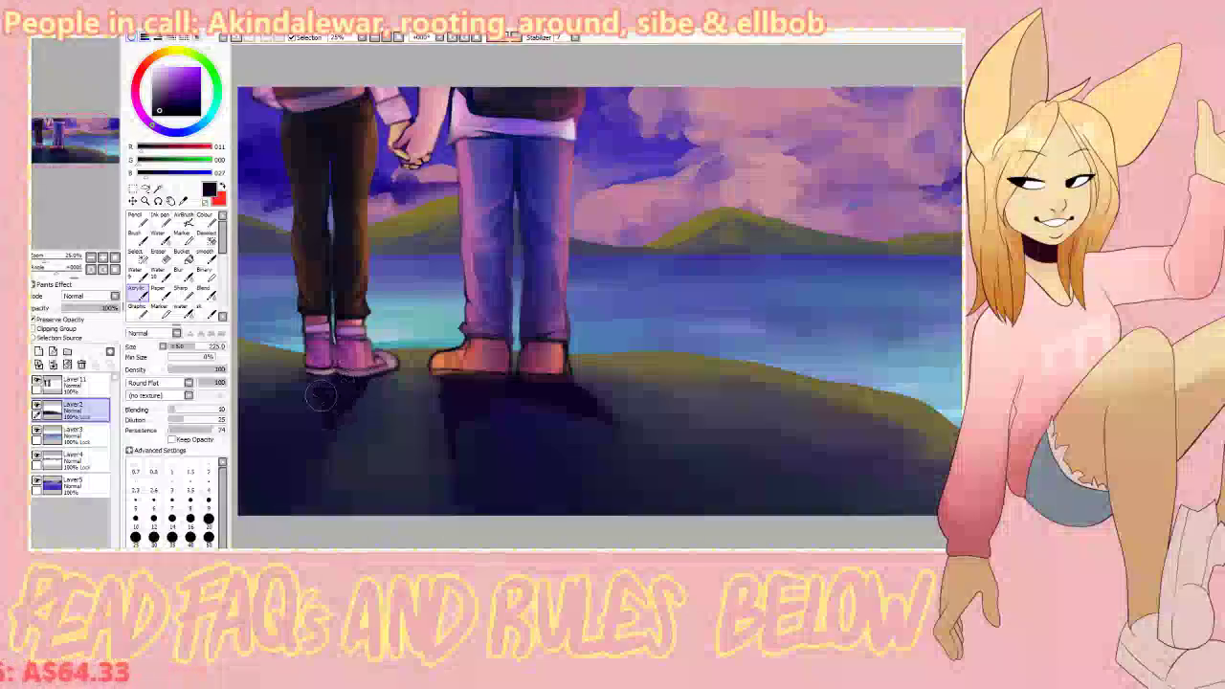
left_click_drag(270, 415, 303, 402)
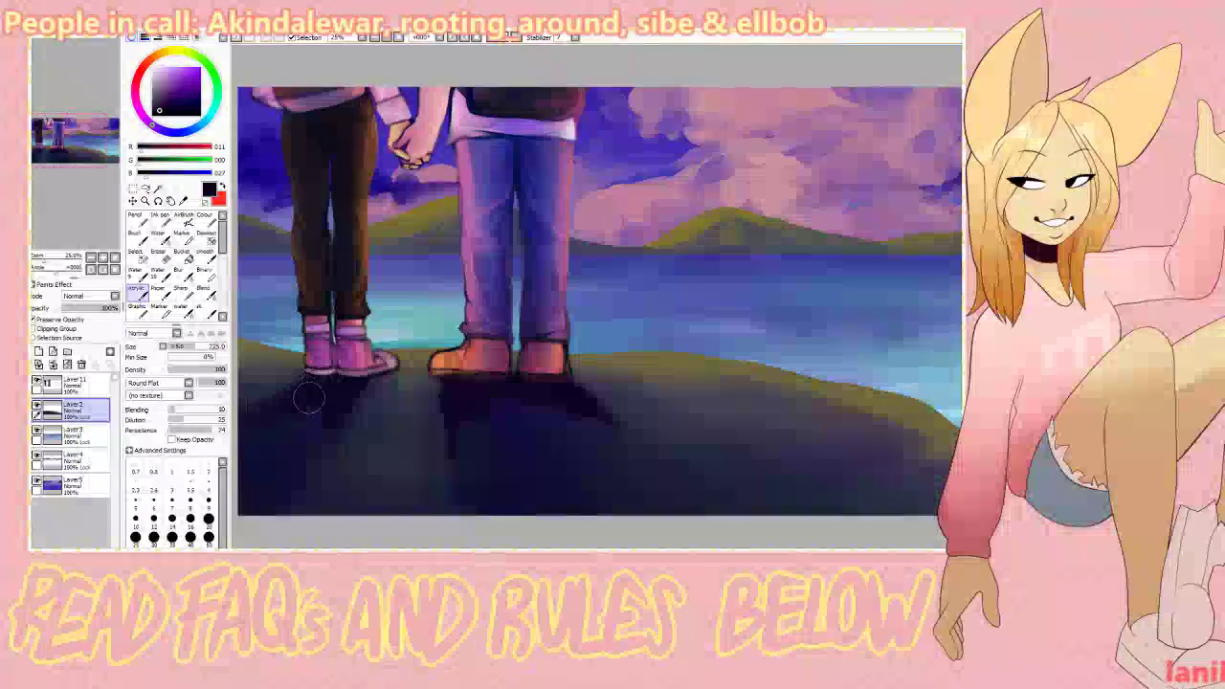
Step: Soften the near-black shadows beneath both figures' shoes into the ground with an enlarged Blend brush
key("b")
key("bracketright")
key("bracketright")
key("bracketright")
key("bracketright")
key("bracketright")
key("bracketright")
key("bracketright")
key("bracketright")
key("bracketright")
key("bracketright")
key("bracketright")
key("bracketright")
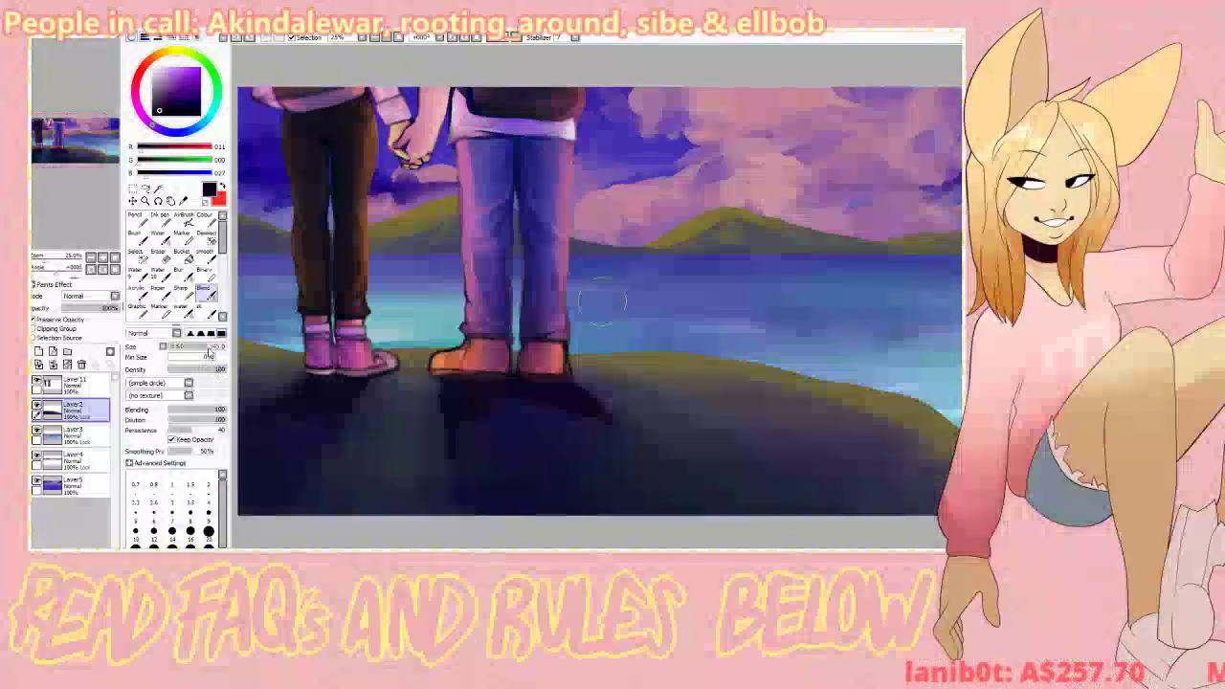
mouse_move(280, 393)
left_mouse_down()
mouse_move(270, 385)
mouse_move(267, 414)
mouse_move(328, 416)
mouse_move(380, 390)
mouse_move(369, 390)
left_mouse_up()
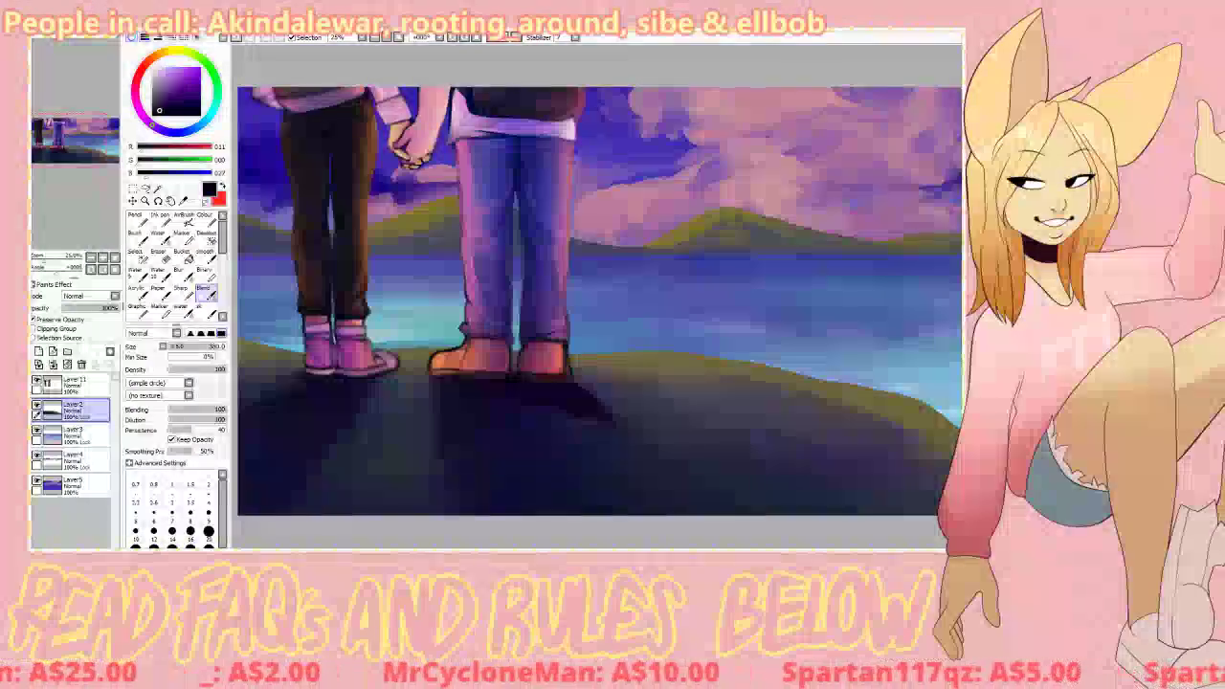
mouse_move(521, 400)
left_mouse_down()
mouse_move(571, 412)
mouse_move(570, 391)
mouse_move(560, 396)
mouse_move(661, 448)
mouse_move(546, 377)
mouse_move(663, 438)
mouse_move(567, 399)
mouse_move(713, 441)
left_mouse_up()
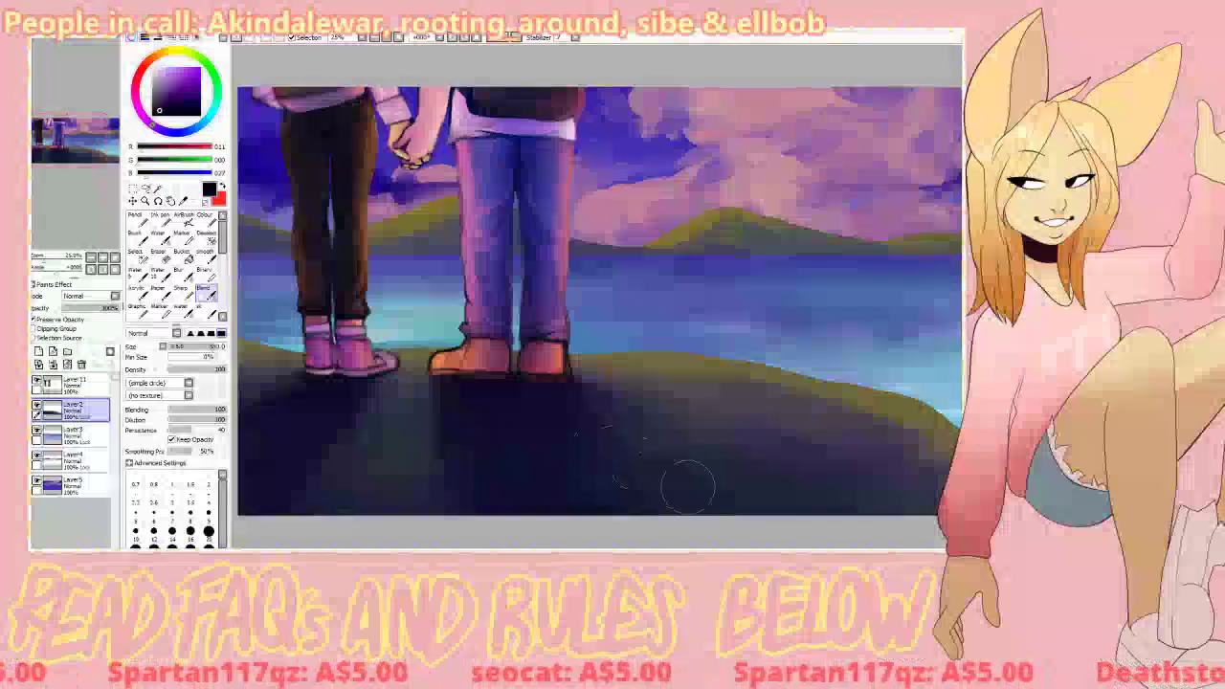
Step: Smudge the cast shadows down the dark slope and even out the ground around them with the Blend brush
mouse_move(538, 421)
left_mouse_down()
mouse_move(483, 442)
mouse_move(509, 402)
mouse_move(547, 386)
mouse_move(532, 420)
mouse_move(437, 378)
mouse_move(443, 466)
left_mouse_up()
key("ctrl+z")
left_click_drag(452, 404, 474, 506)
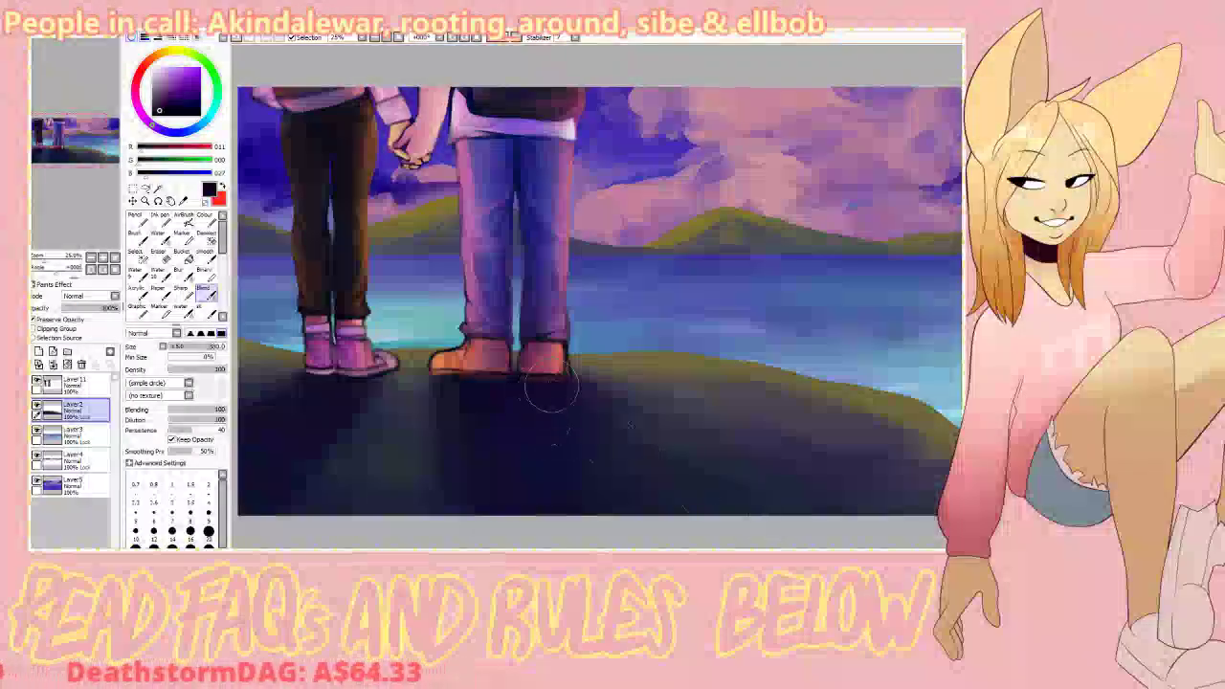
left_click_drag(352, 398, 322, 437)
mouse_move(383, 413)
left_mouse_down()
mouse_move(305, 474)
mouse_move(336, 461)
mouse_move(262, 499)
mouse_move(337, 487)
mouse_move(330, 456)
mouse_move(308, 447)
mouse_move(339, 458)
mouse_move(427, 436)
mouse_move(430, 469)
mouse_move(434, 409)
mouse_move(466, 483)
mouse_move(610, 401)
mouse_move(661, 472)
mouse_move(656, 424)
mouse_move(700, 447)
left_mouse_up()
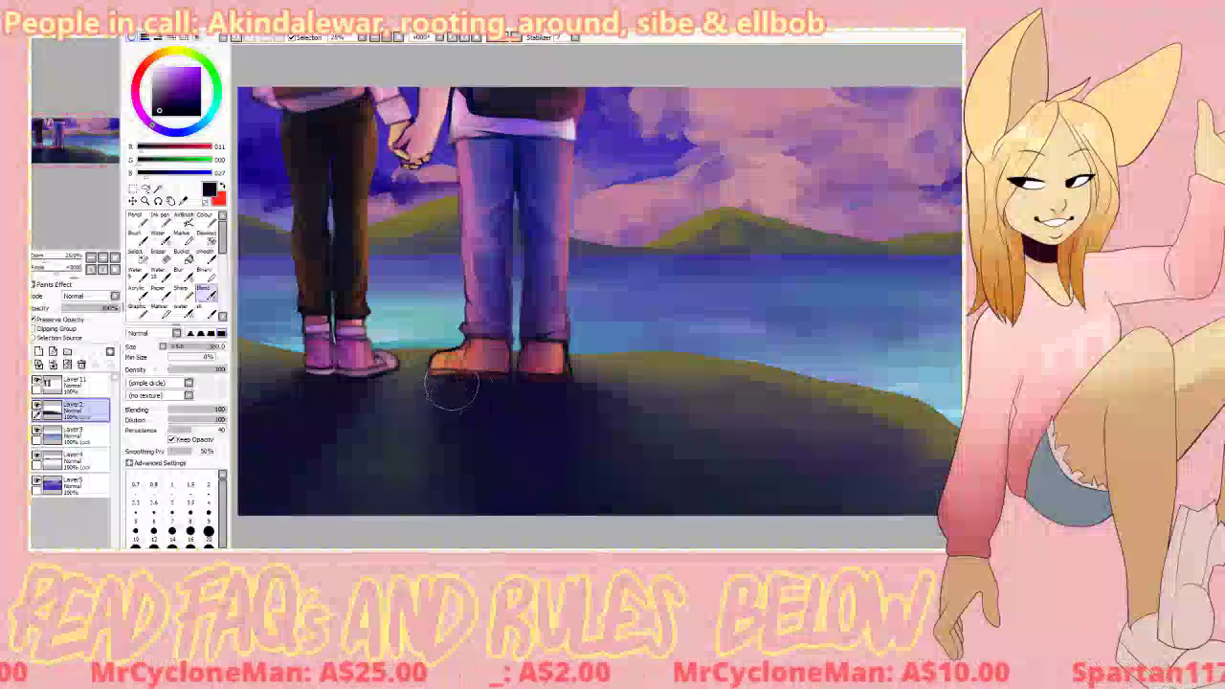
Step: Add a new layer clipped to the ground layer and set its blending mode to Overlay
left_click(39, 351)
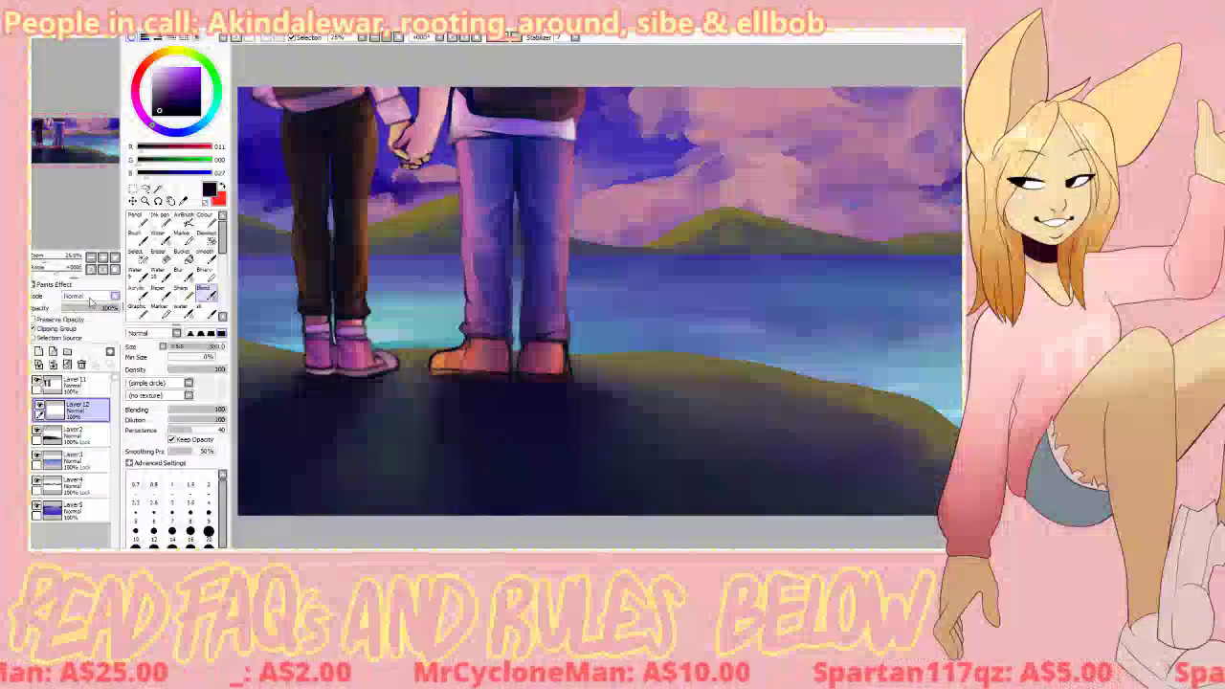
left_click(91, 295)
left_click(86, 330)
Step: Airbrush light yellow along the grassy ridge behind the shoes to brighten the ground's rim light
left_click(183, 216)
left_click(171, 86)
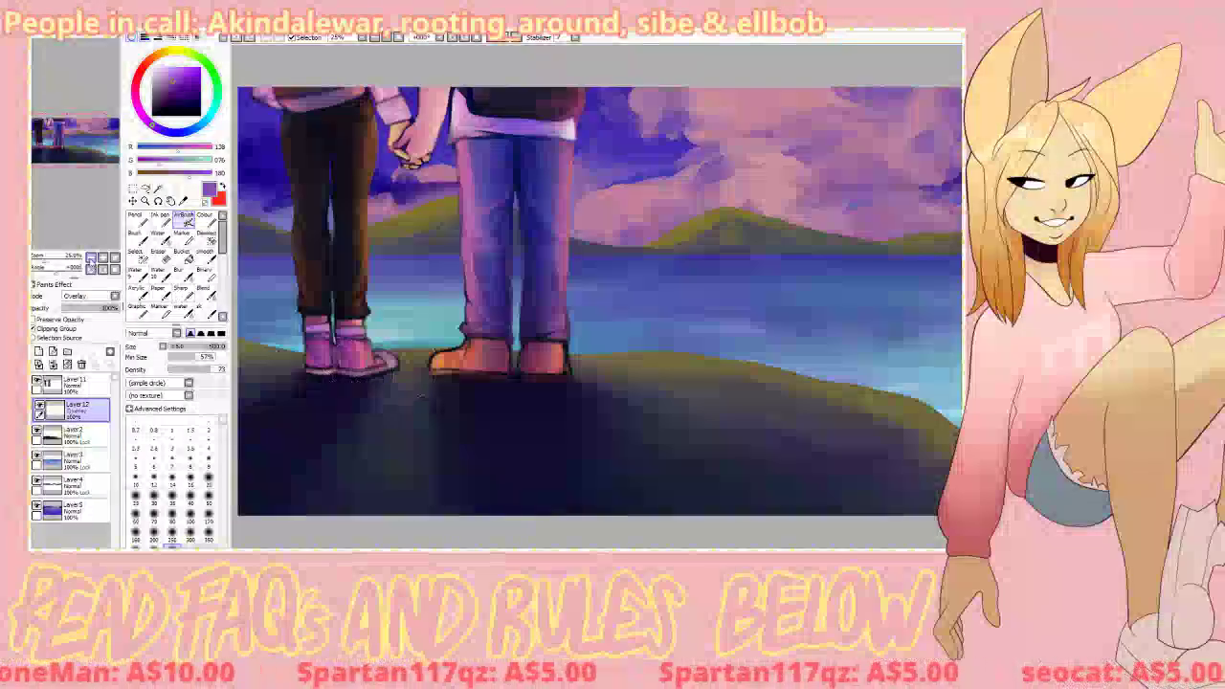
left_click(177, 50)
left_click(178, 67)
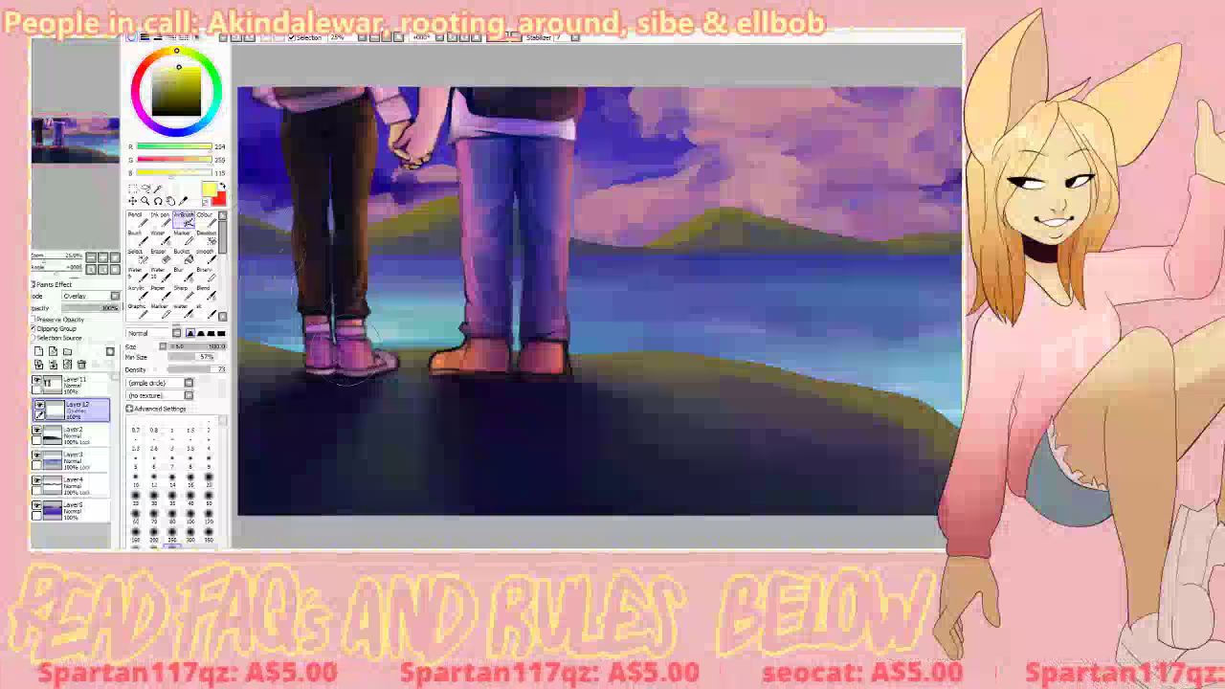
left_click_drag(252, 365, 385, 382)
mouse_move(300, 362)
left_mouse_down()
mouse_move(706, 397)
mouse_move(801, 418)
left_mouse_up()
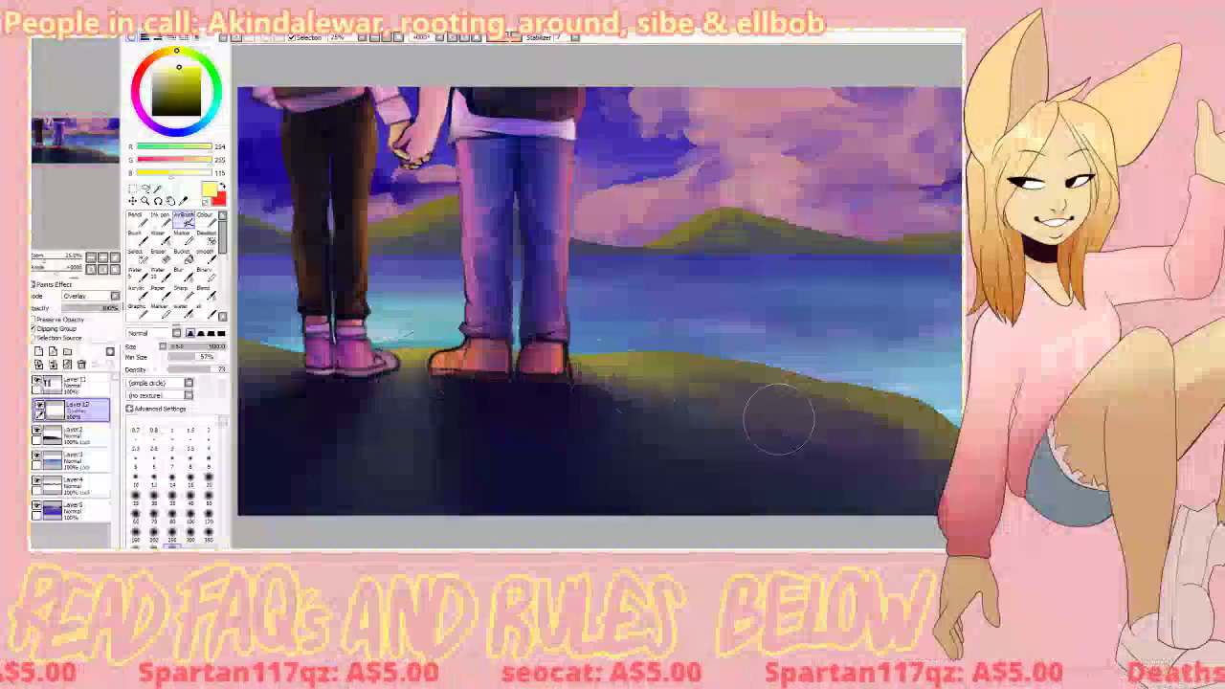
Step: Deepen the ground beneath the shoes with dark blue and dark purple Airbrush shading, softening it with the Blend brush
left_click(196, 126)
left_click(173, 97)
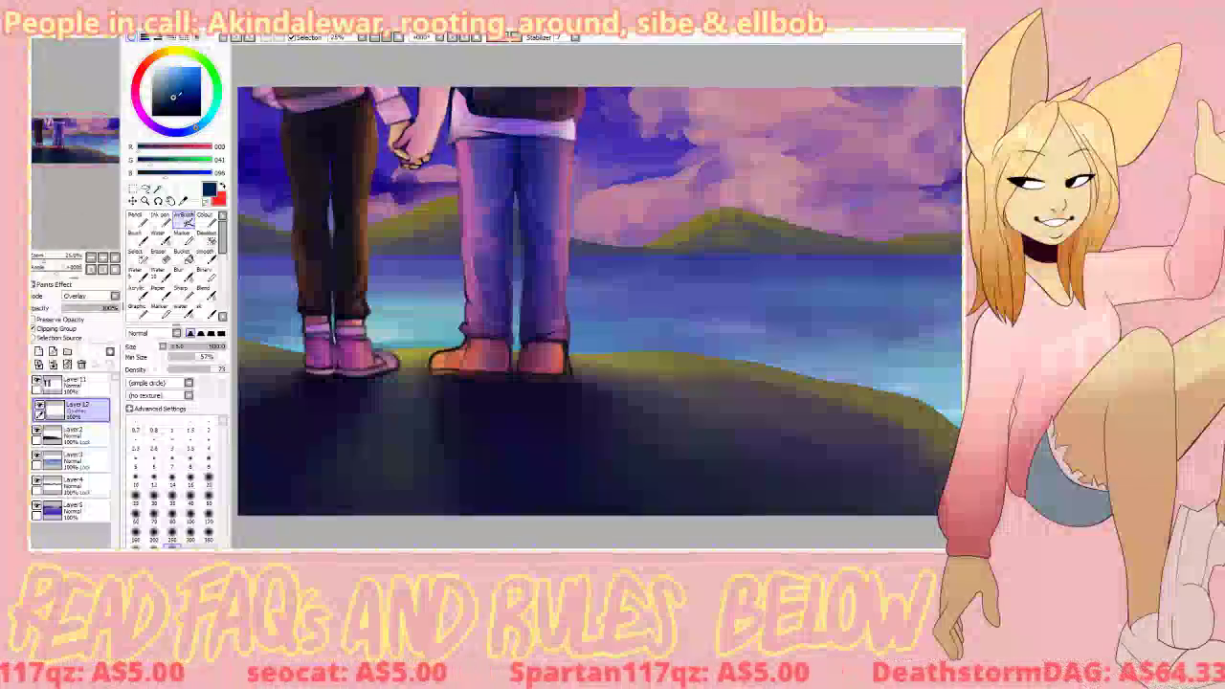
mouse_move(303, 385)
left_mouse_down()
mouse_move(516, 404)
mouse_move(468, 399)
left_mouse_up()
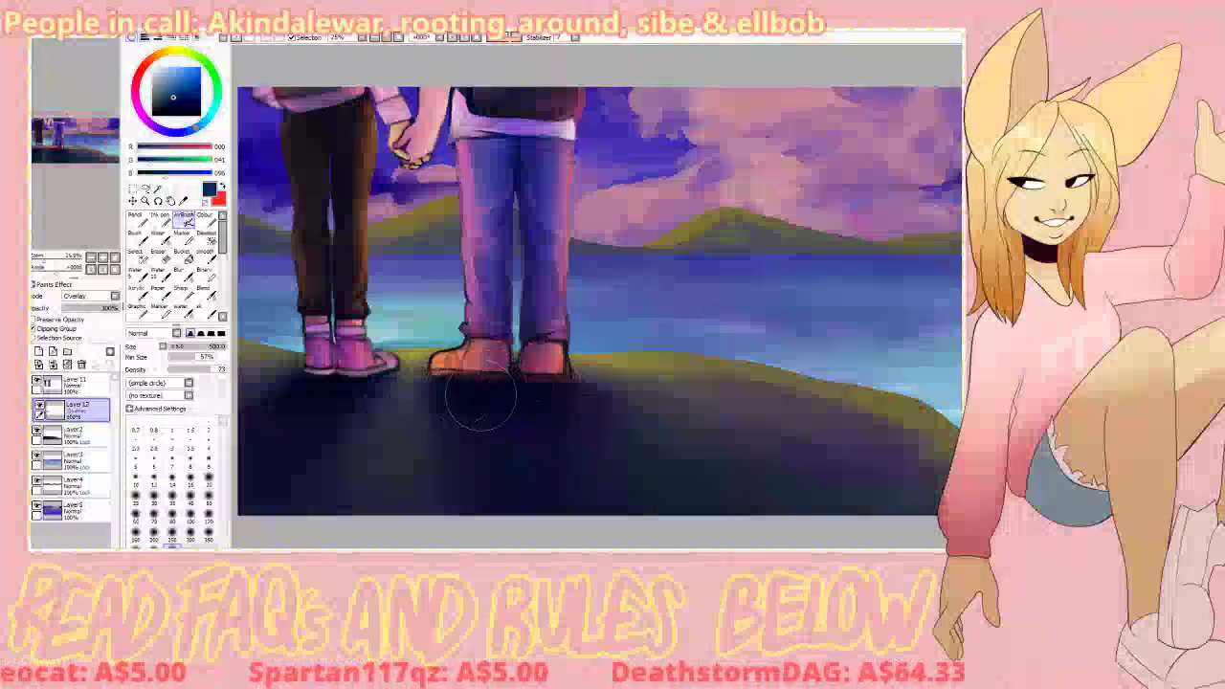
key("c")
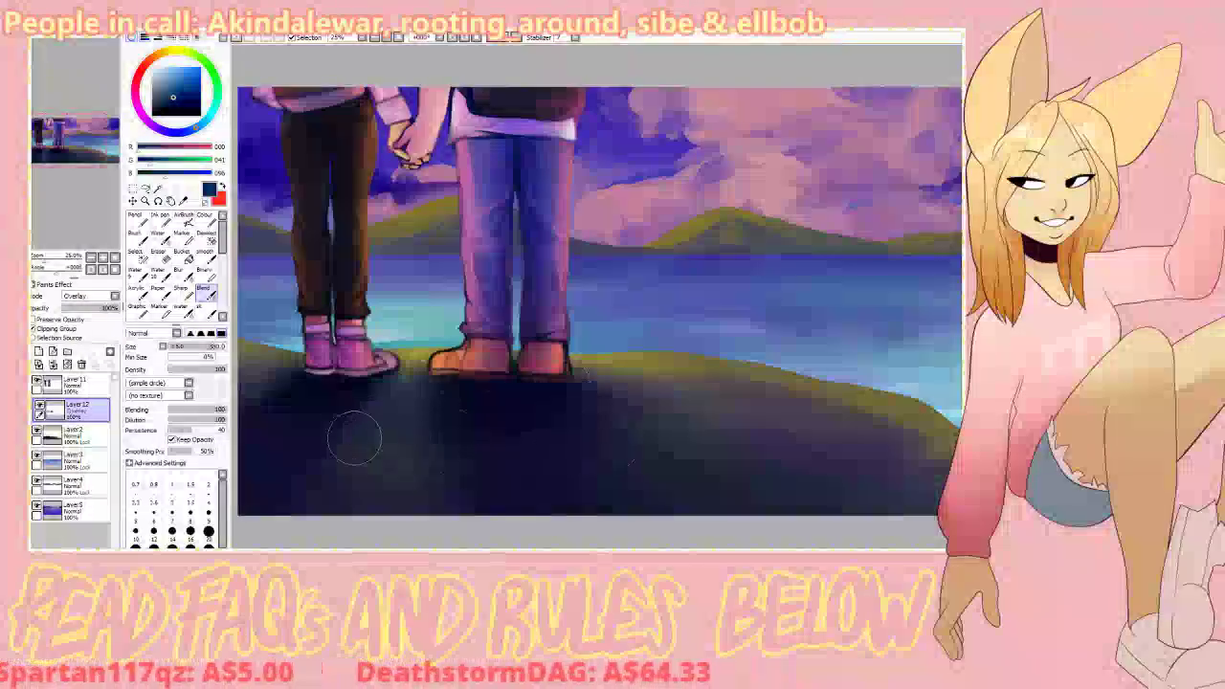
mouse_move(272, 381)
left_mouse_down()
mouse_move(511, 342)
mouse_move(525, 353)
mouse_move(414, 403)
left_mouse_up()
left_click(183, 219)
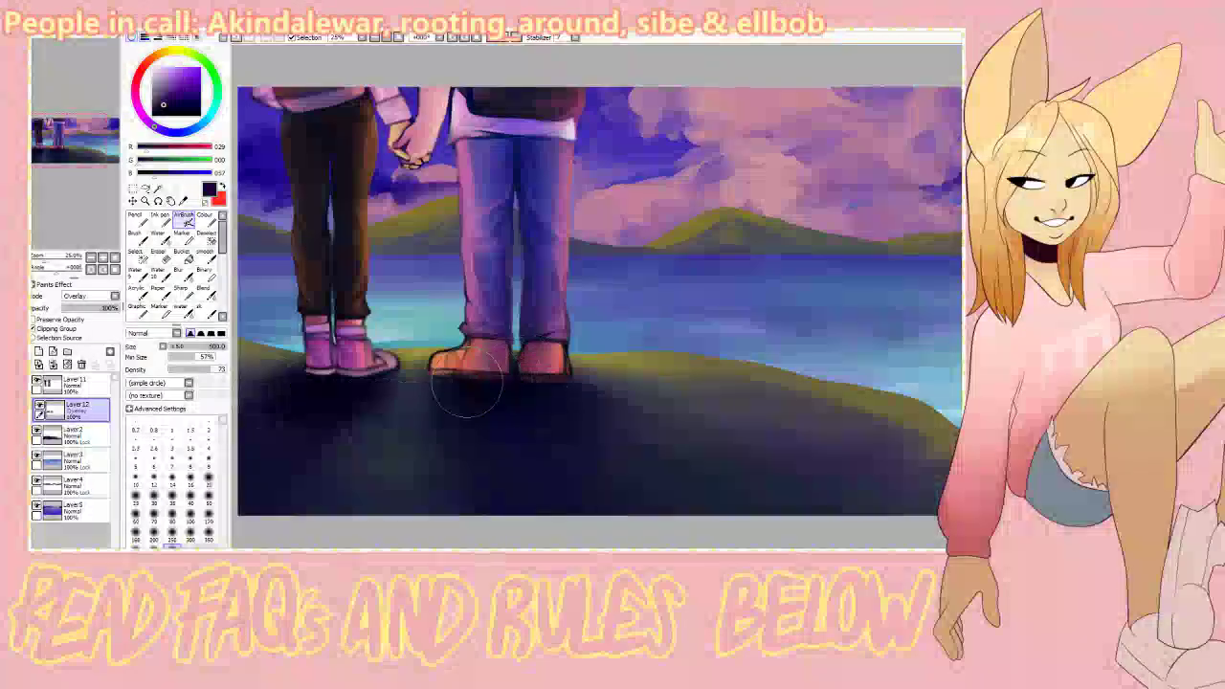
Step: Add a clipped Overlay layer above the figures' layer and shade the figures' shoes with dark purple using the Airbrush
left_click(76, 385)
left_click(39, 351)
left_click(53, 330)
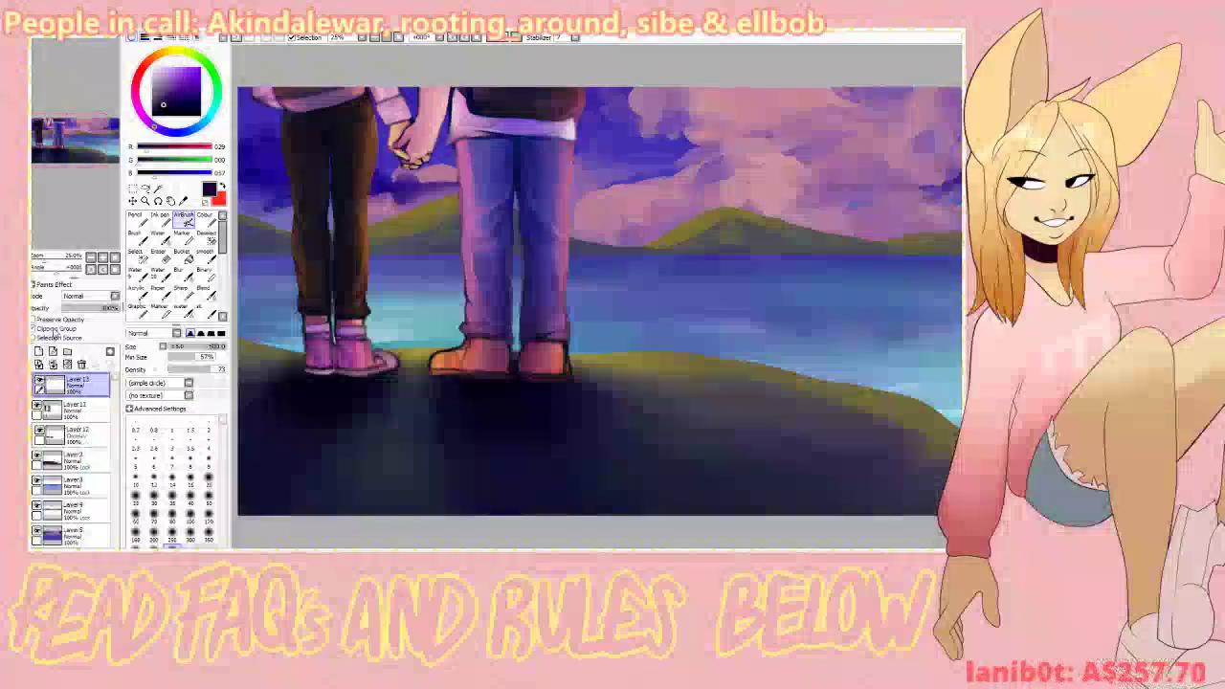
left_click(91, 296)
left_click(90, 333)
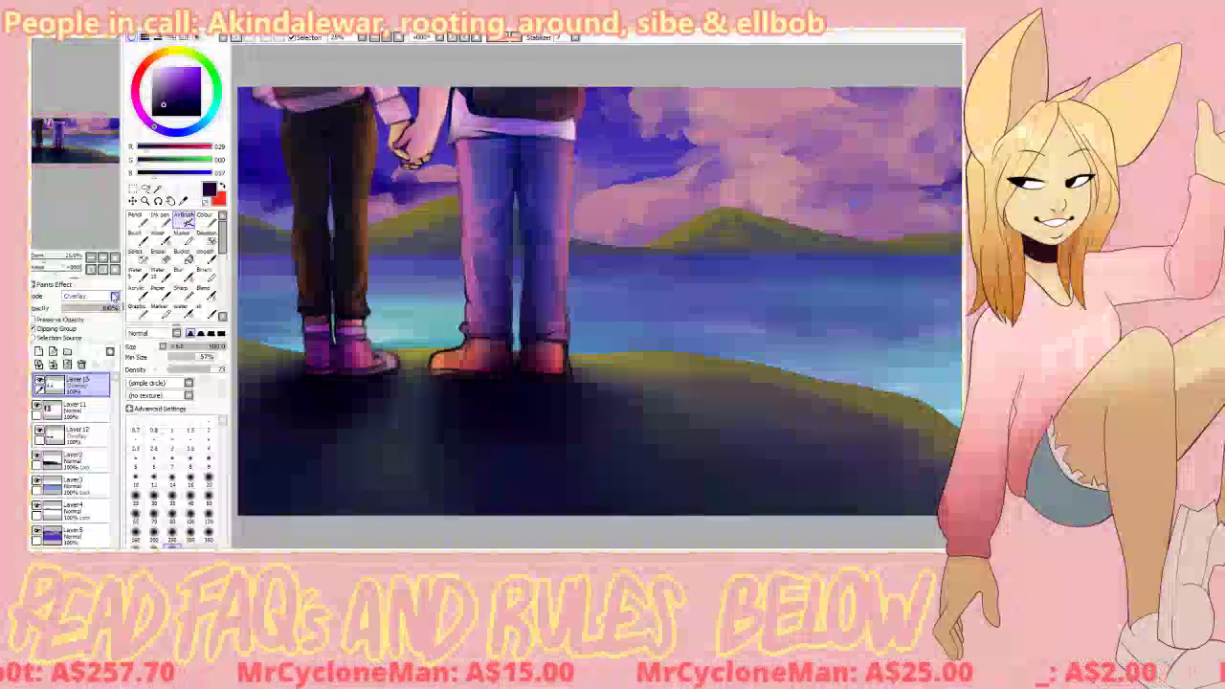
Step: Lower the opacity of the shading overlays and merge them into the figures' layer and the ground layer
left_click(102, 309)
left_click(75, 432)
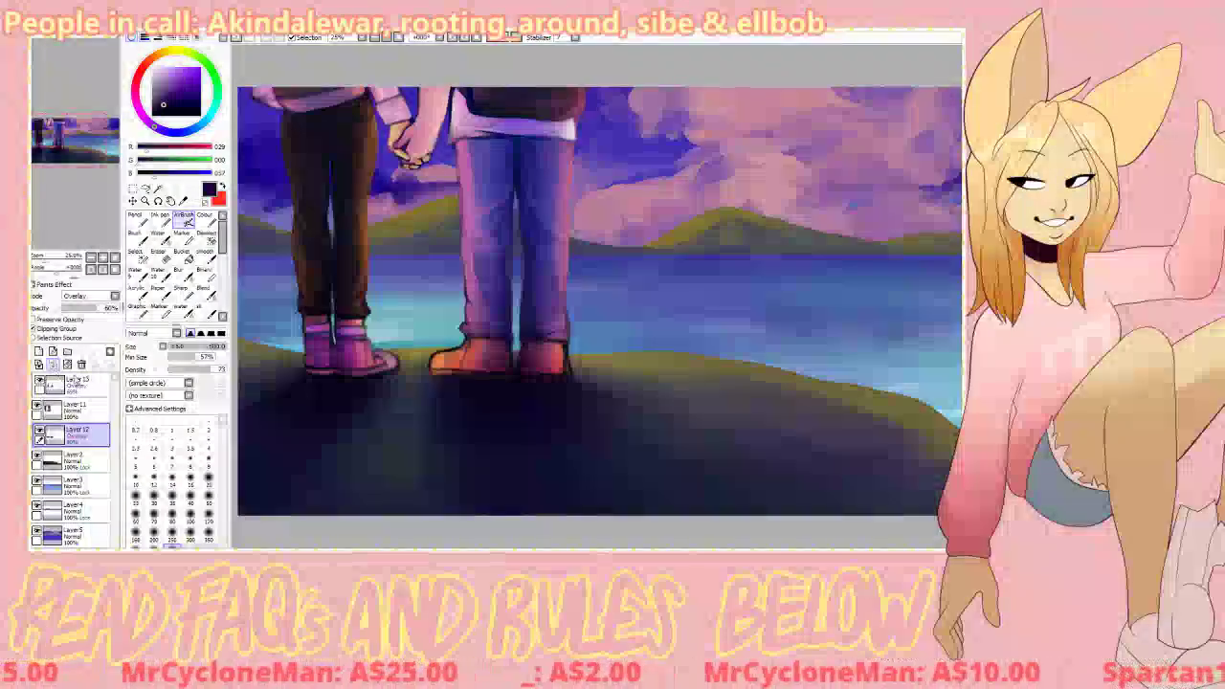
left_click(53, 365)
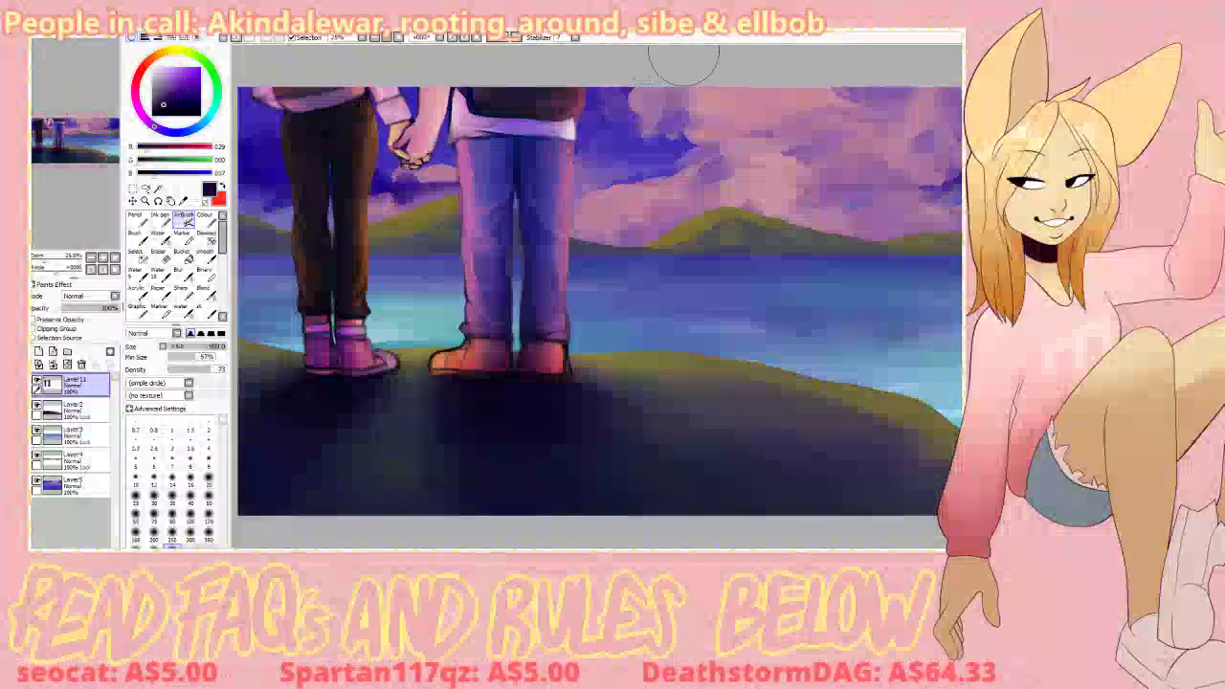
Step: On the sky layer, sample the cloud's dusty pink and try strokes on the large cloud with the Acrylic brush at size 170
left_click(115, 257)
left_click(102, 258)
left_click(115, 257)
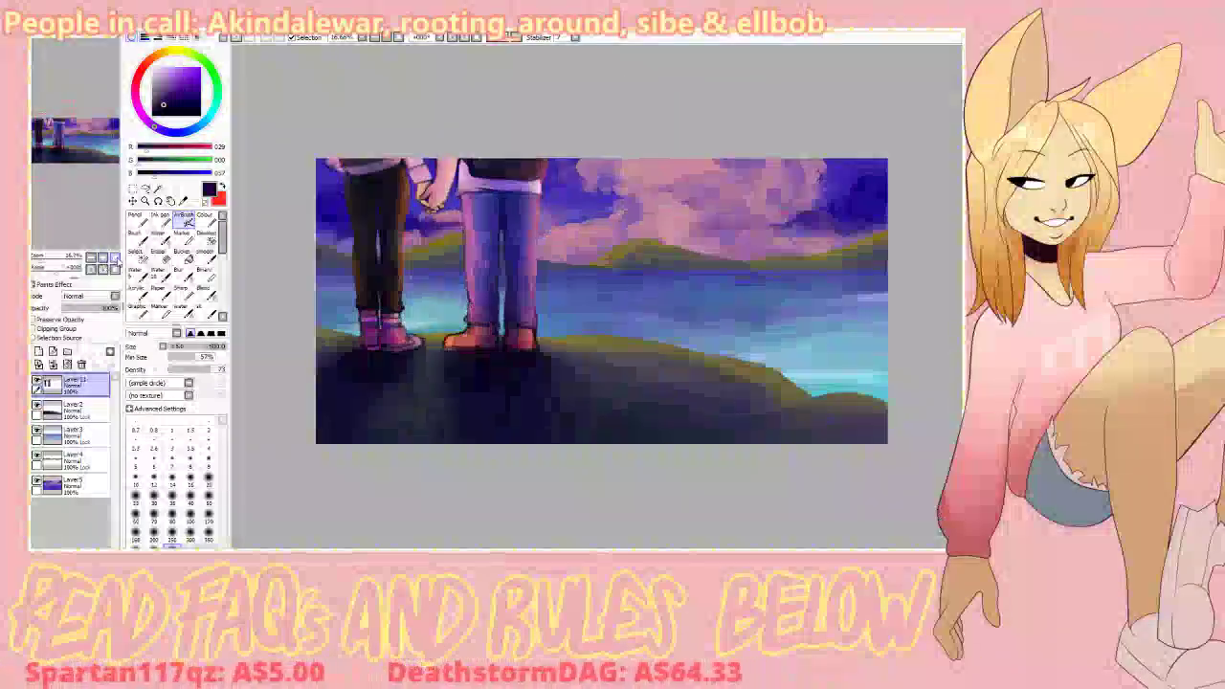
left_click(106, 481)
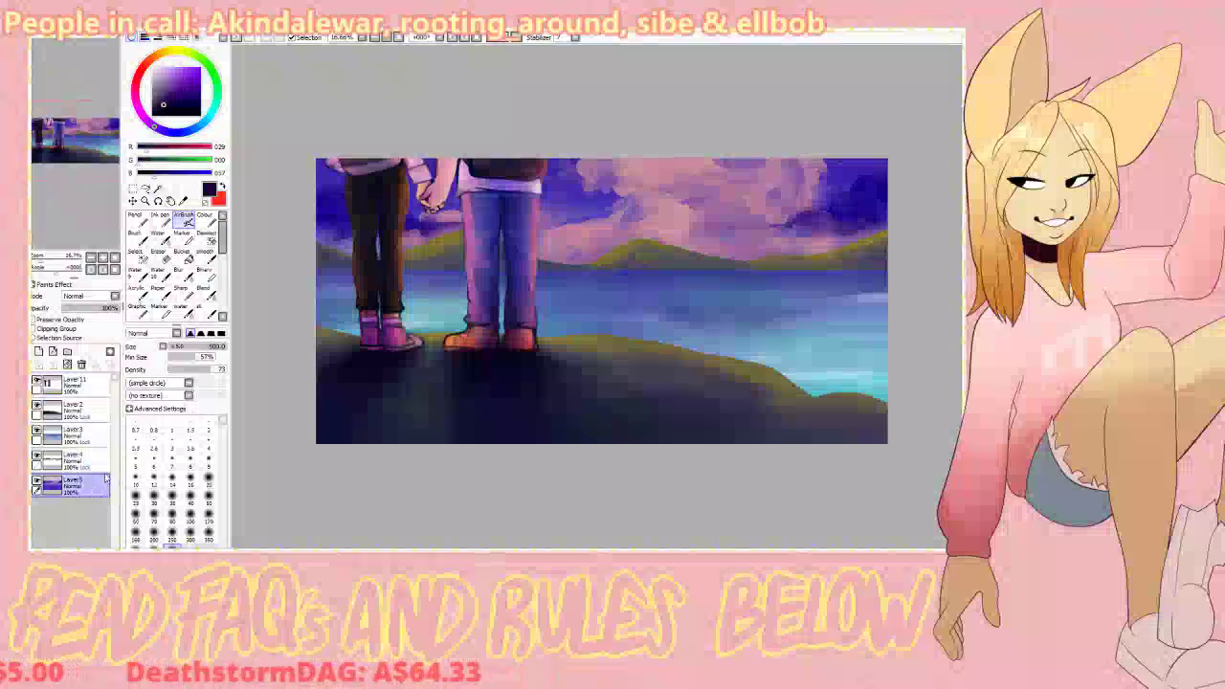
left_click(135, 293)
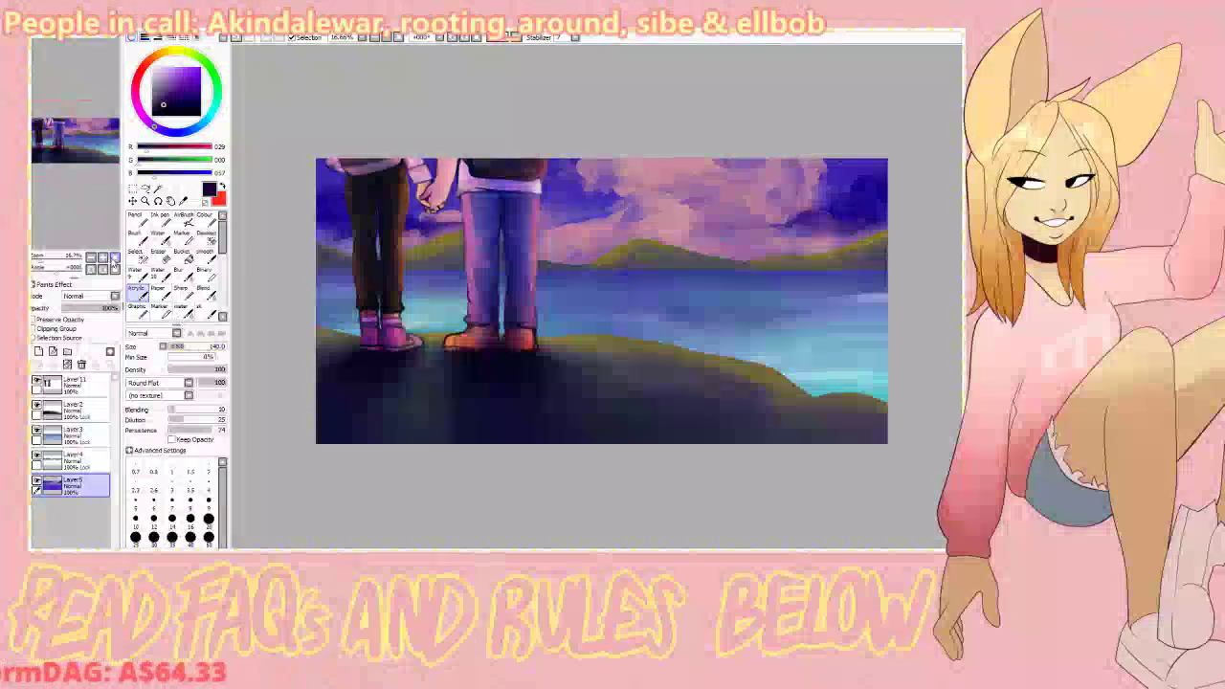
left_click(113, 259)
left_click(102, 259)
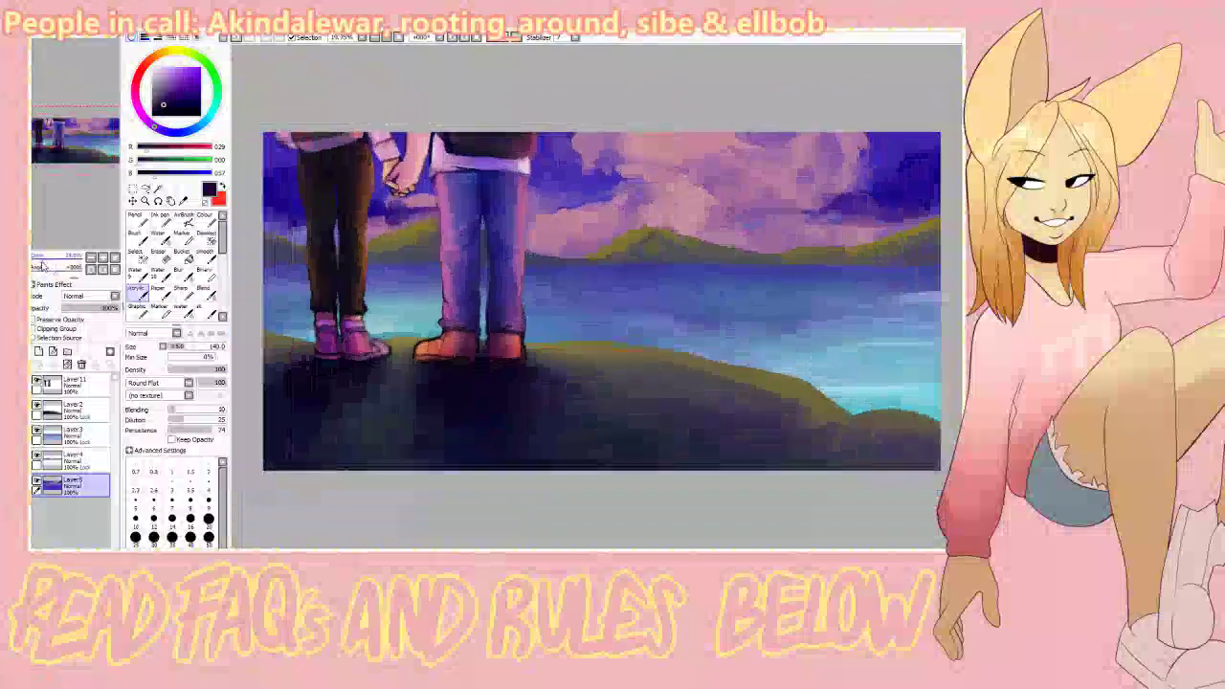
left_click(189, 348)
left_click(679, 136, "alt")
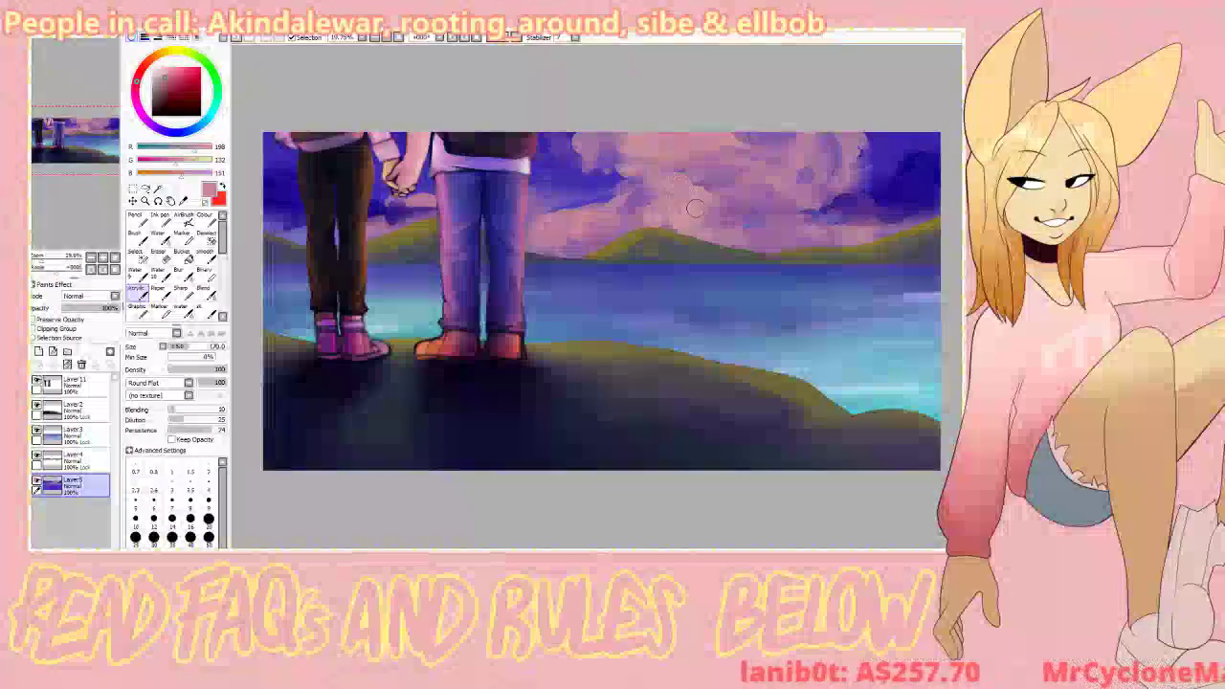
key("ctrl+z")
mouse_move(677, 218)
left_mouse_down()
mouse_move(653, 235)
mouse_move(676, 200)
mouse_move(674, 227)
mouse_move(661, 194)
mouse_move(656, 213)
mouse_move(662, 189)
mouse_move(699, 195)
mouse_move(622, 202)
left_mouse_up()
key("ctrl+z")
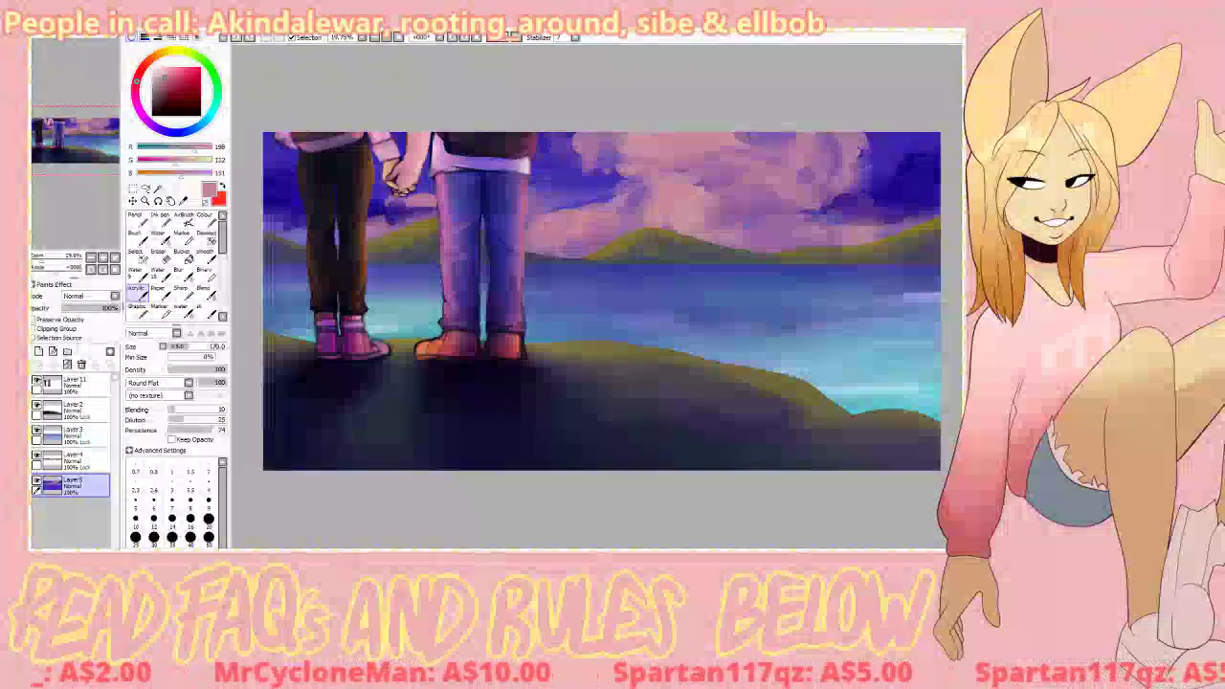
Step: Paint dusty pink curves along the right edge of the large cloud with a larger Acrylic brush
key("bracketright")
key("bracketright")
key("bracketright")
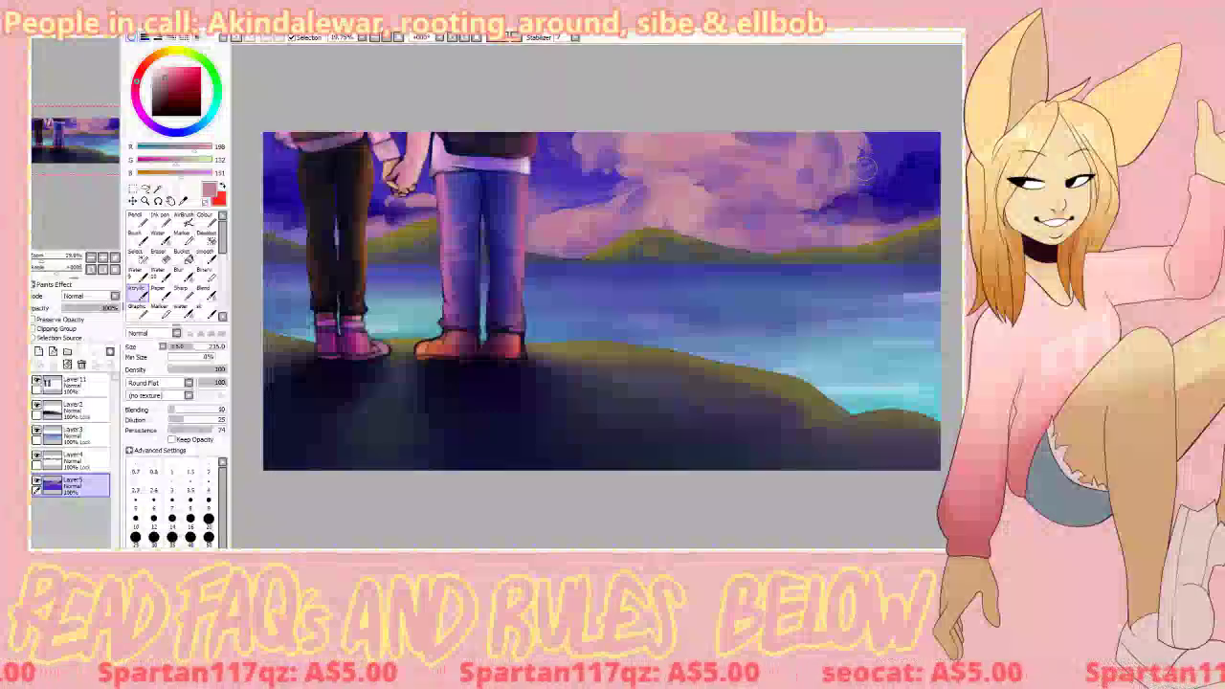
left_click_drag(862, 144, 857, 196)
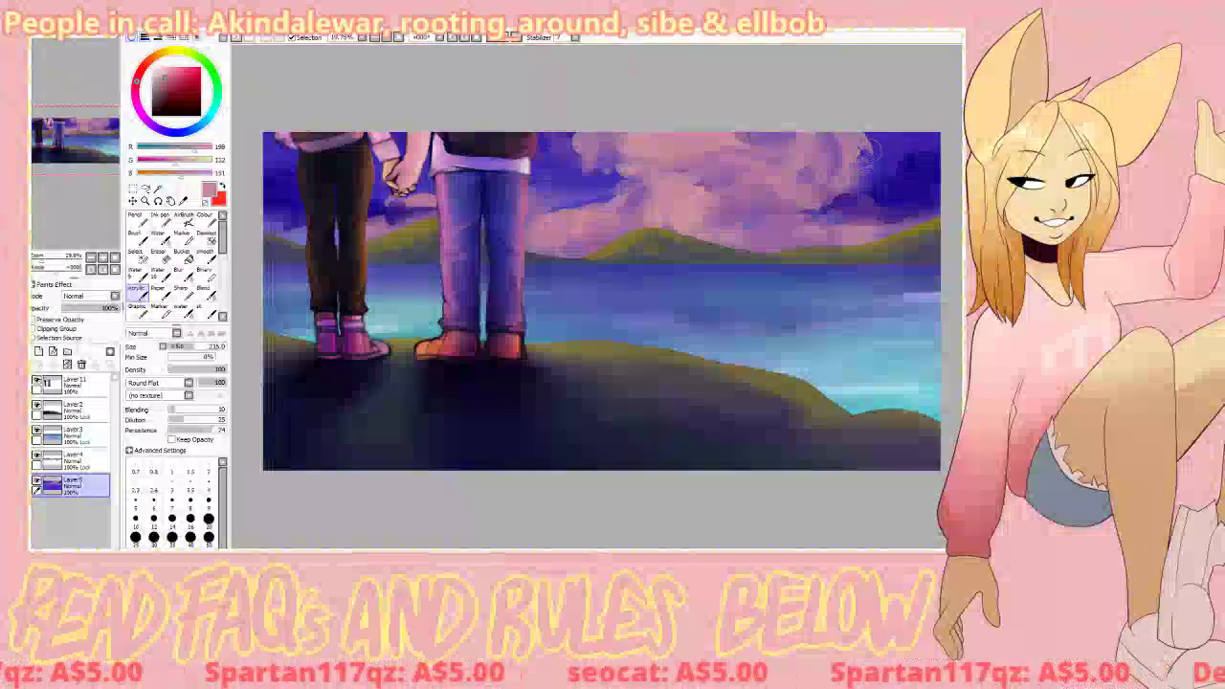
left_click_drag(854, 140, 865, 180)
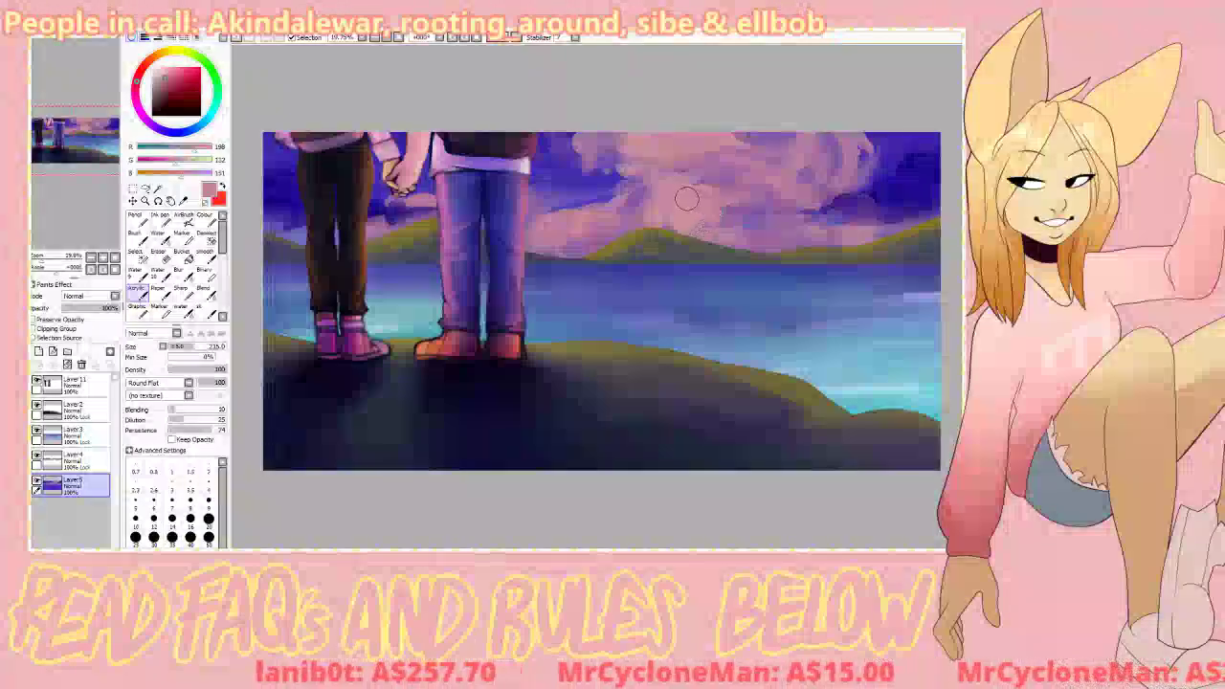
Step: Refine the large cloud's folds and its wispy right edge with sampled purple, dusty pink and mauve tones
left_click(604, 170, "alt")
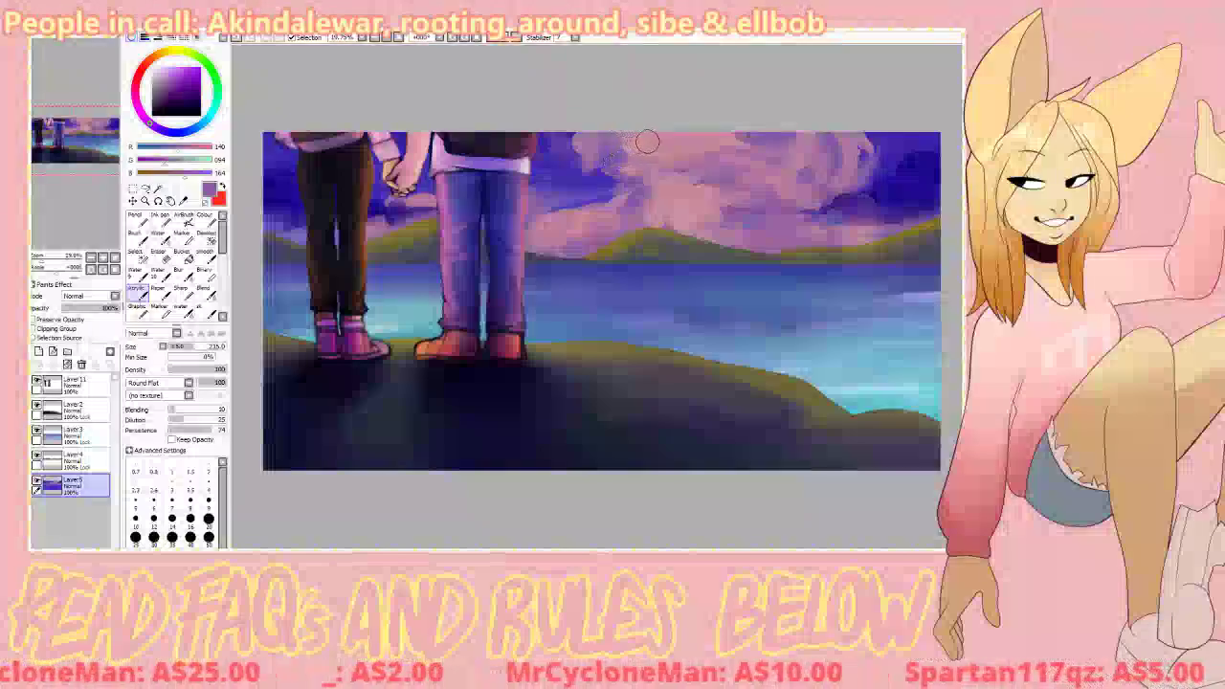
left_click(670, 216, "alt")
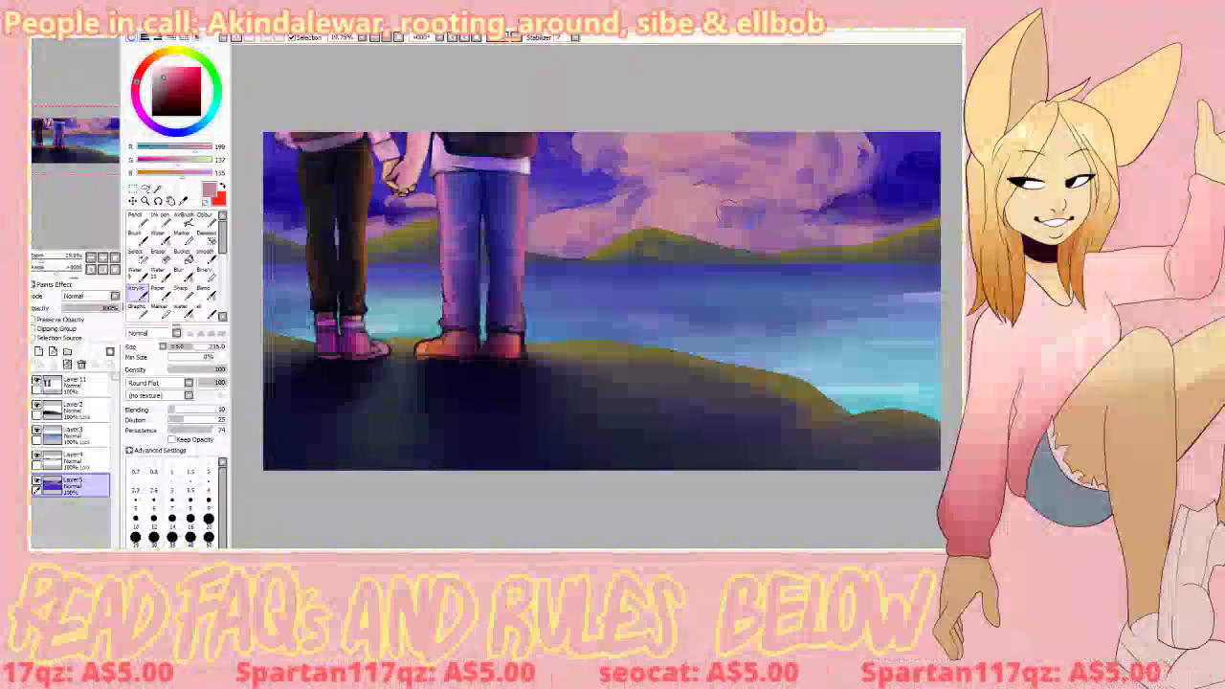
left_click(729, 212, "alt")
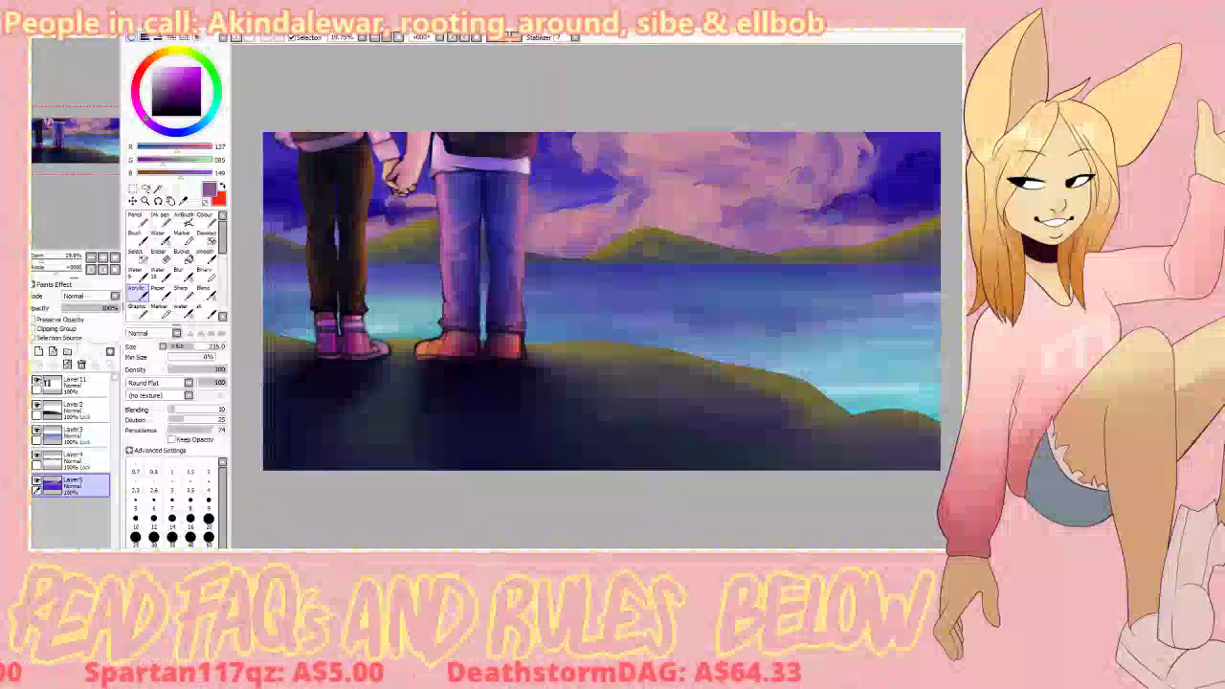
key("ctrl+z")
right_click(851, 148)
left_click_drag(873, 158, 860, 198)
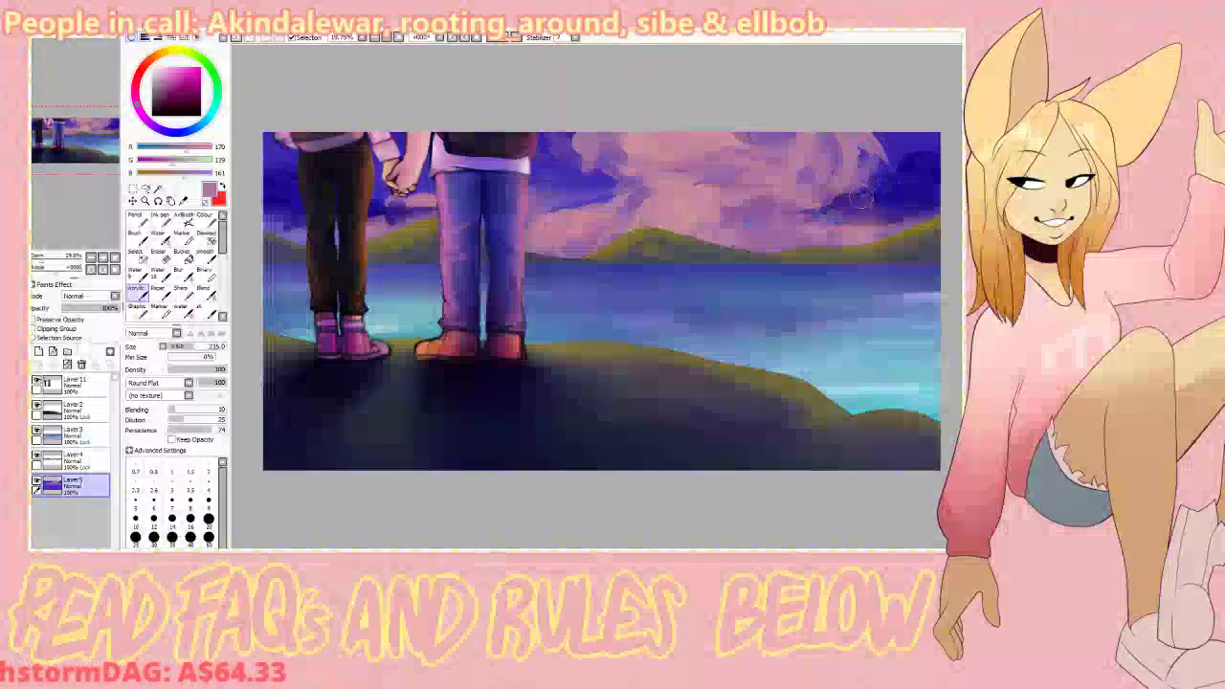
Step: Reshape the cloud's right and lower edges with sampled deep blue sky tones and soften them with the Blend brush
left_click(910, 178, "alt")
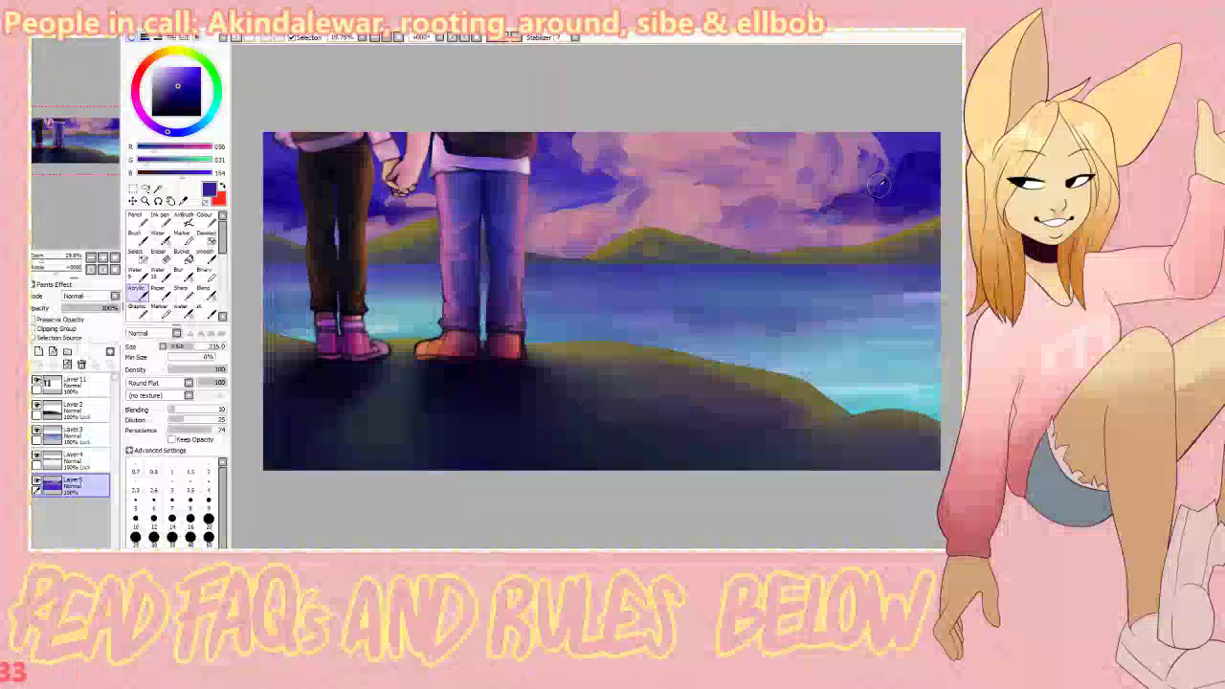
left_click_drag(878, 186, 882, 167)
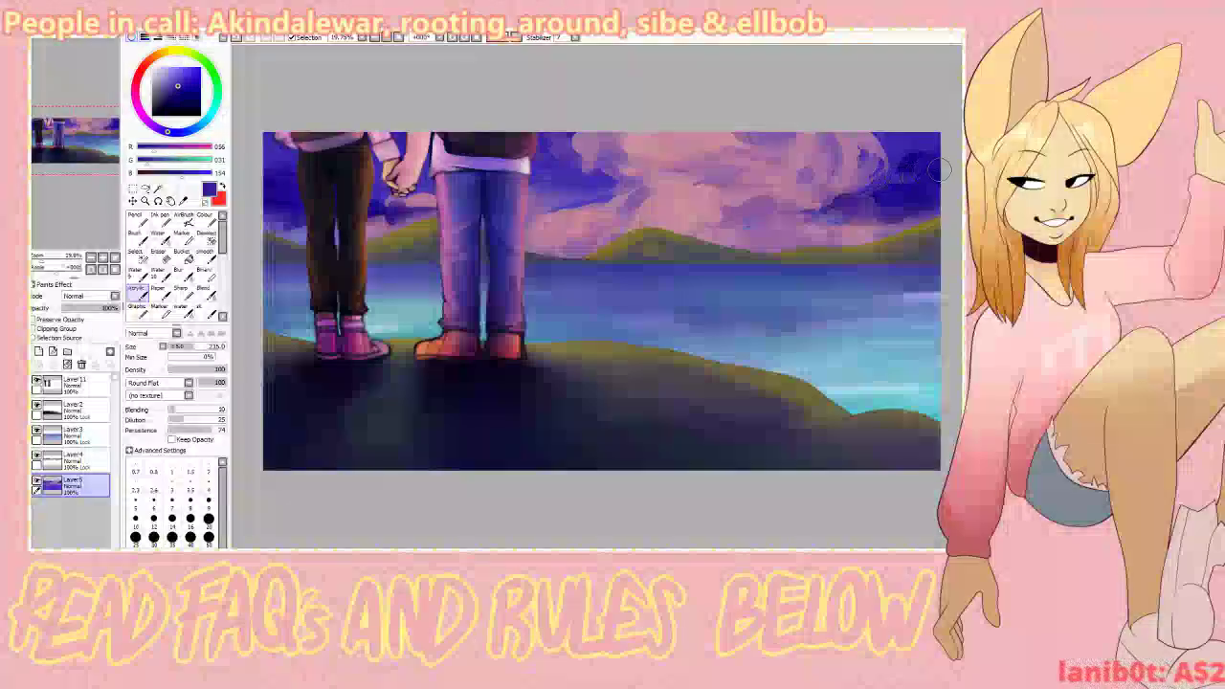
mouse_move(908, 174)
left_mouse_down()
mouse_move(942, 167)
mouse_move(935, 155)
mouse_move(911, 174)
left_mouse_up()
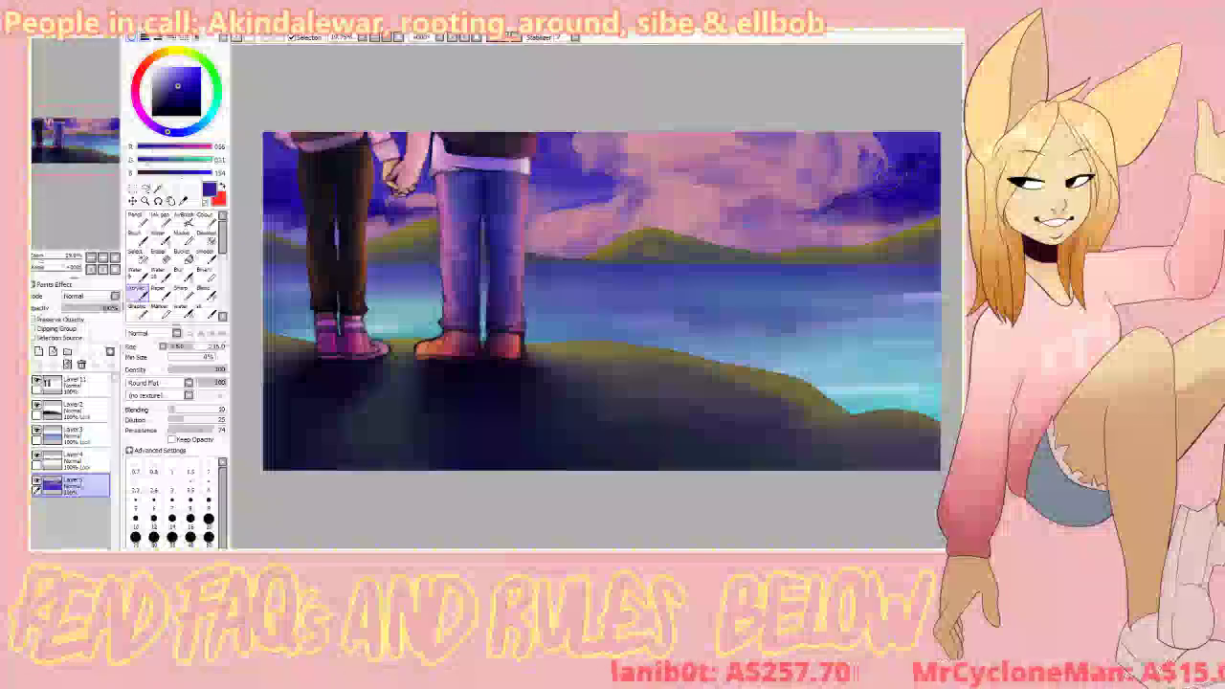
right_click(903, 180)
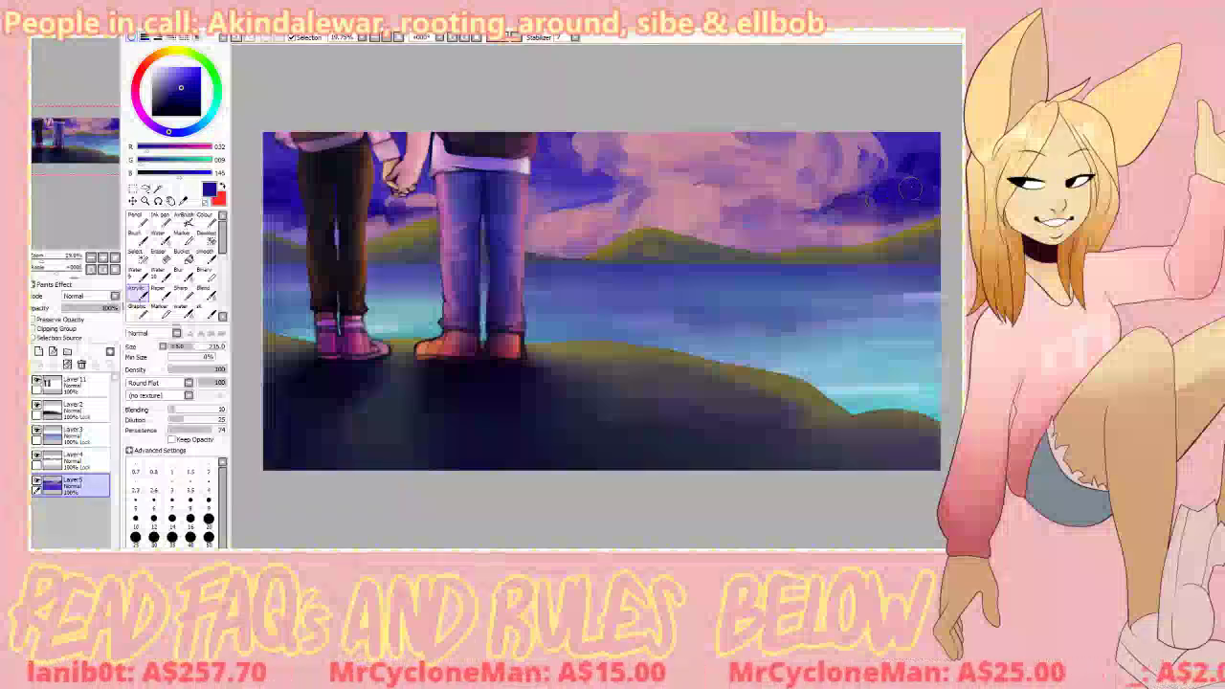
left_click_drag(850, 201, 767, 216)
key("b")
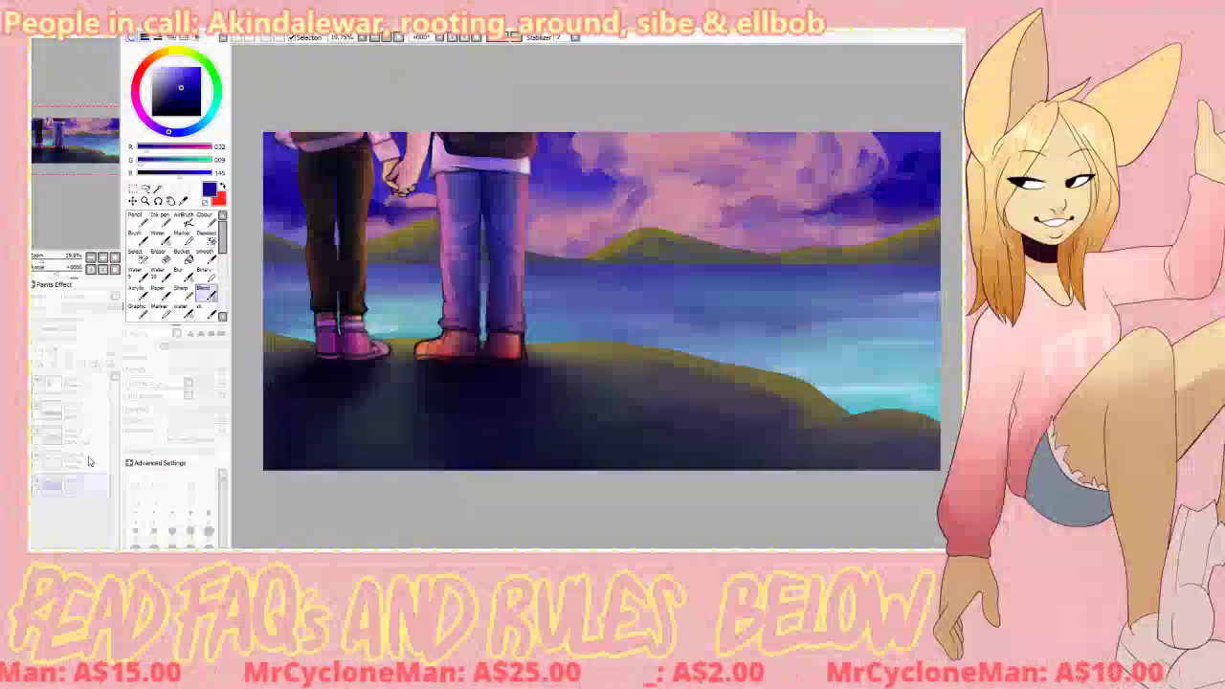
Step: On the distant hills layer, soften the middle hill with the Blend brush and paint its slope in sampled olive with the Acrylic brush
left_click(53, 461)
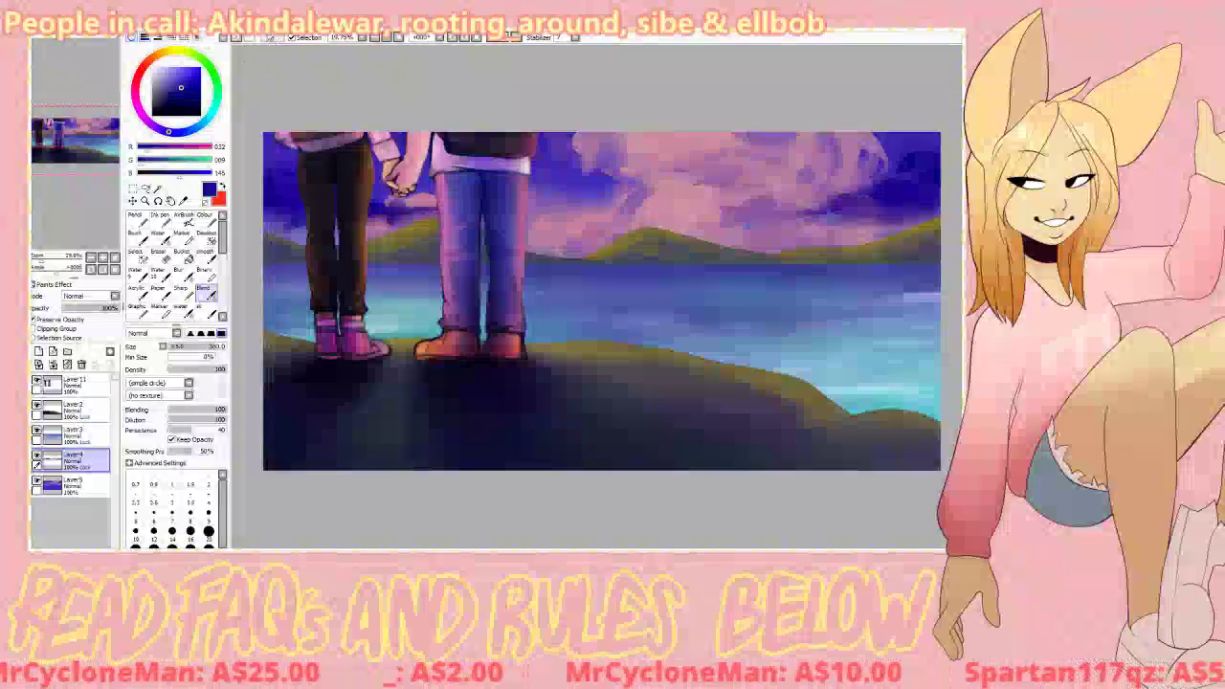
left_click(138, 293)
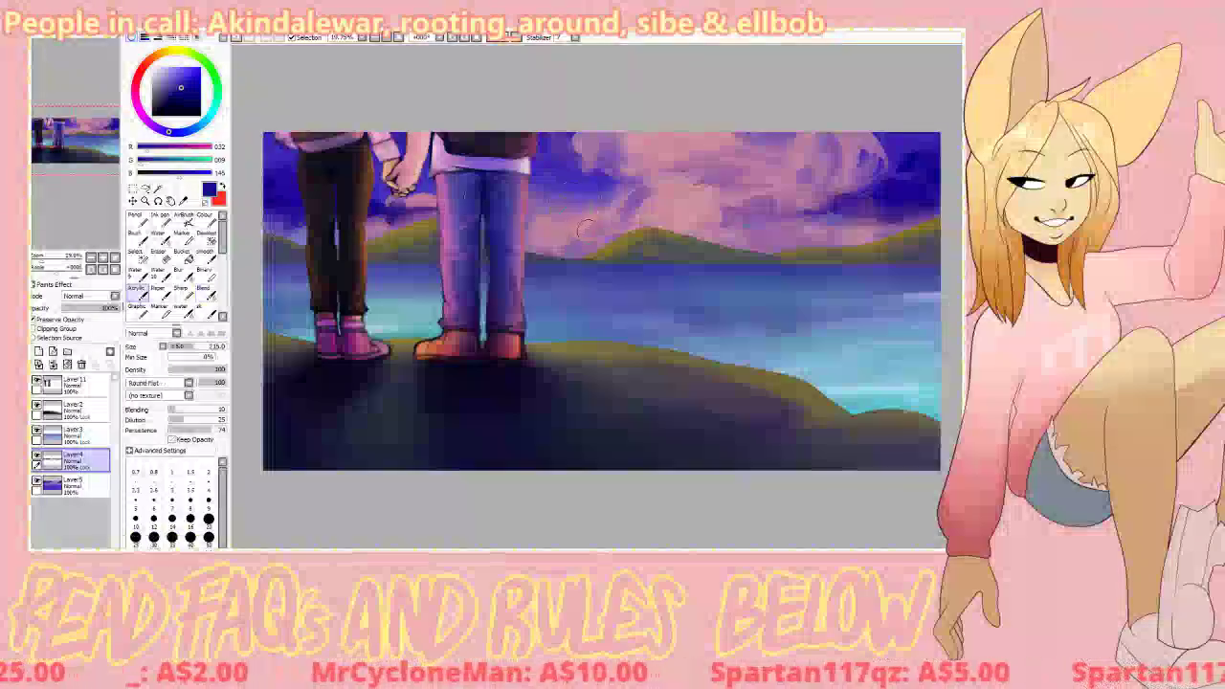
left_click(206, 293)
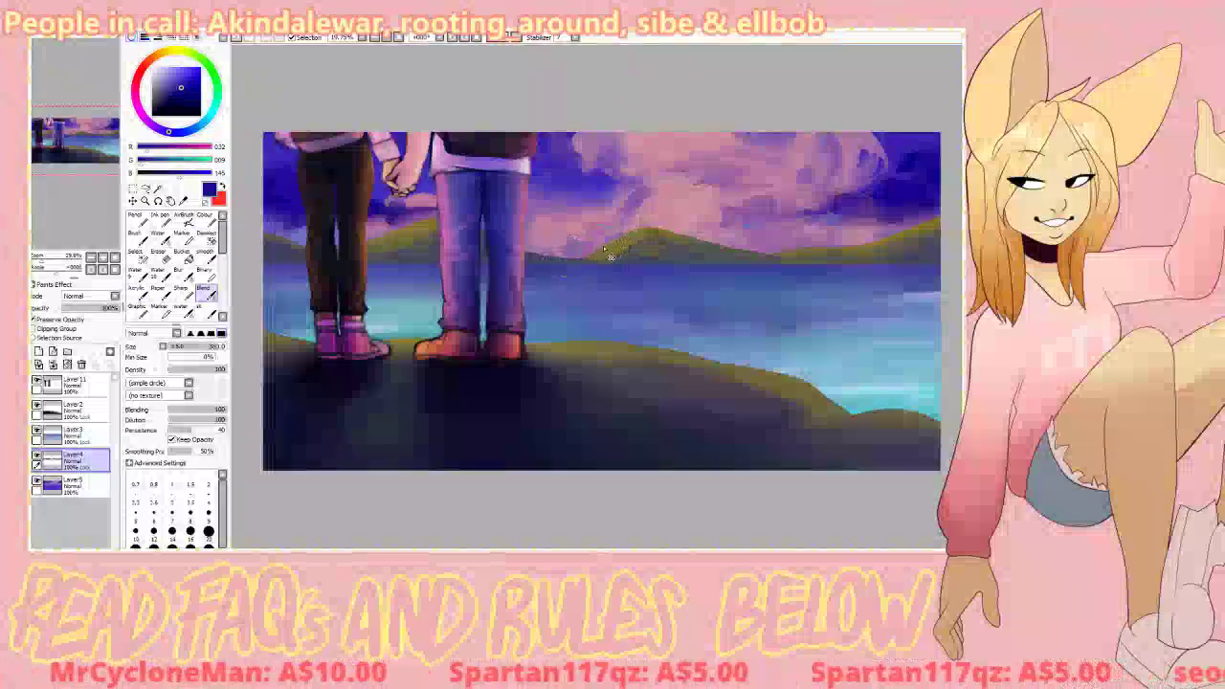
mouse_move(554, 251)
left_mouse_down()
mouse_move(616, 234)
mouse_move(609, 250)
mouse_move(574, 251)
mouse_move(704, 239)
mouse_move(653, 248)
left_mouse_up()
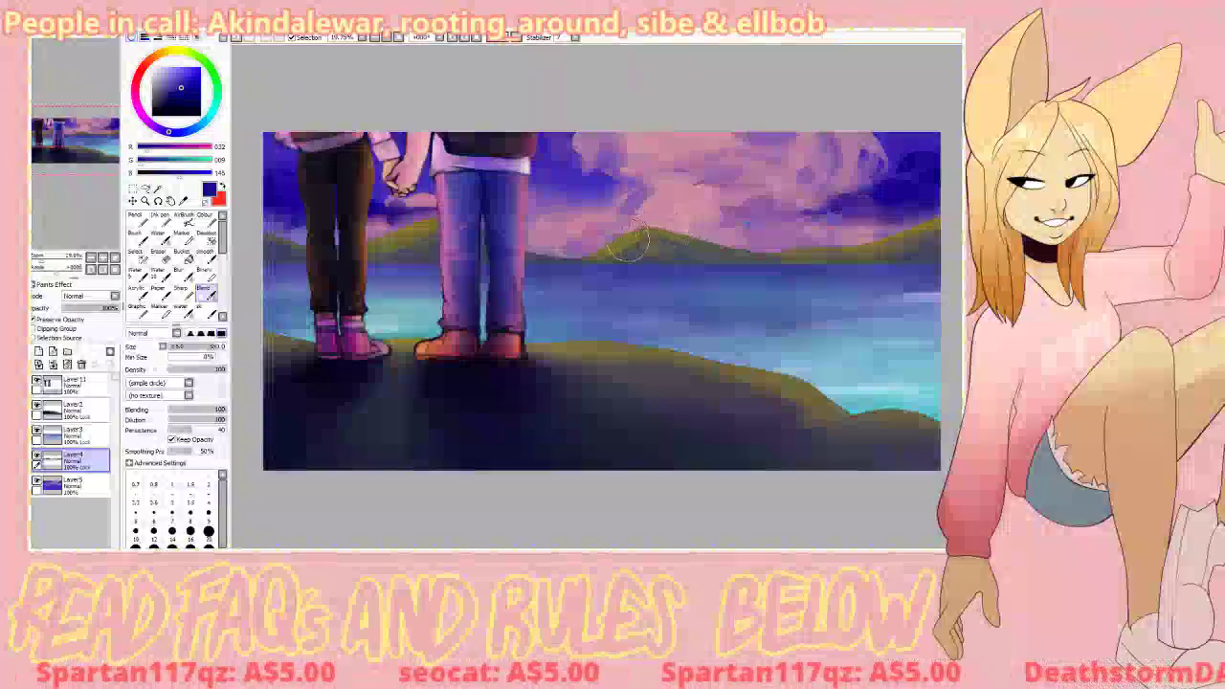
right_click(629, 249)
left_click(138, 293)
left_click_drag(632, 248, 674, 234)
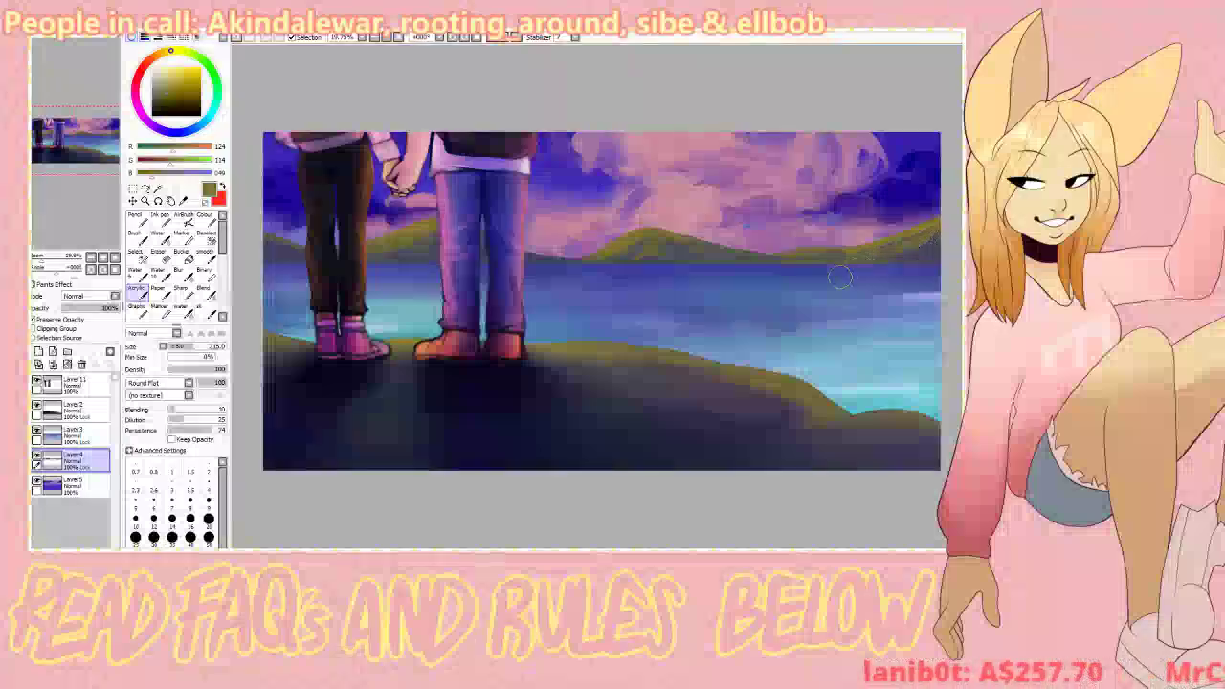
Step: Sample the hill's dark grey-blue and paint shading on the middle hill with the Acrylic brush at size 110
left_click(638, 251, "alt")
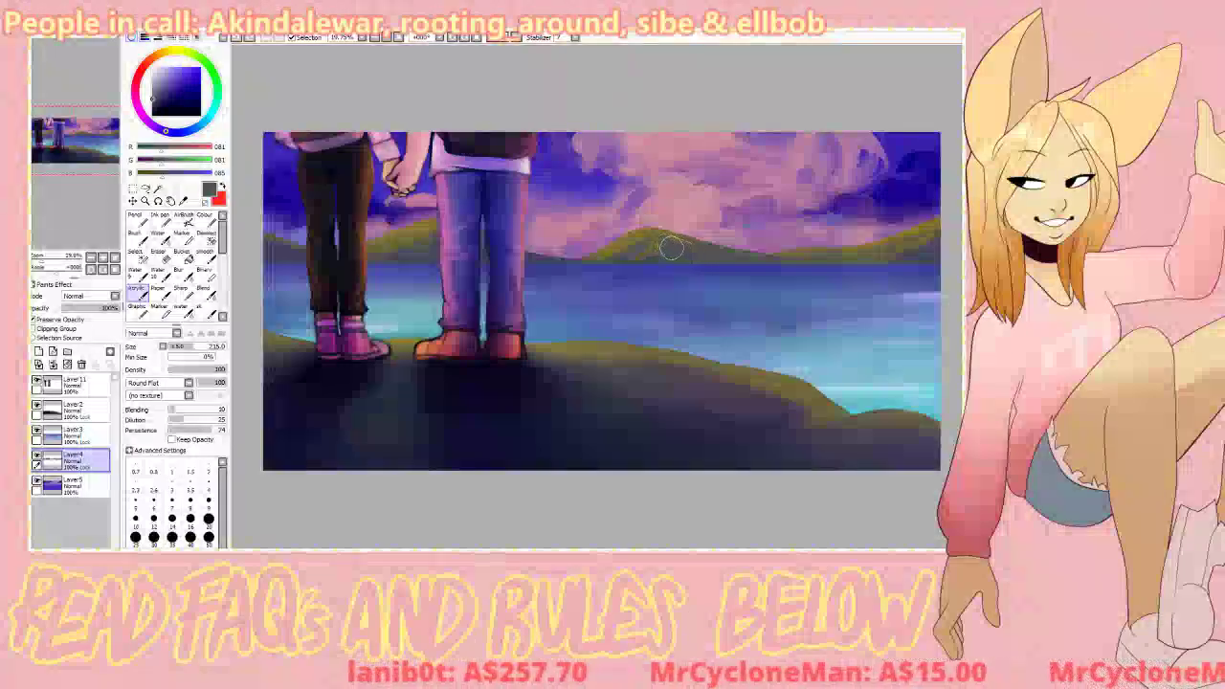
left_click(182, 346)
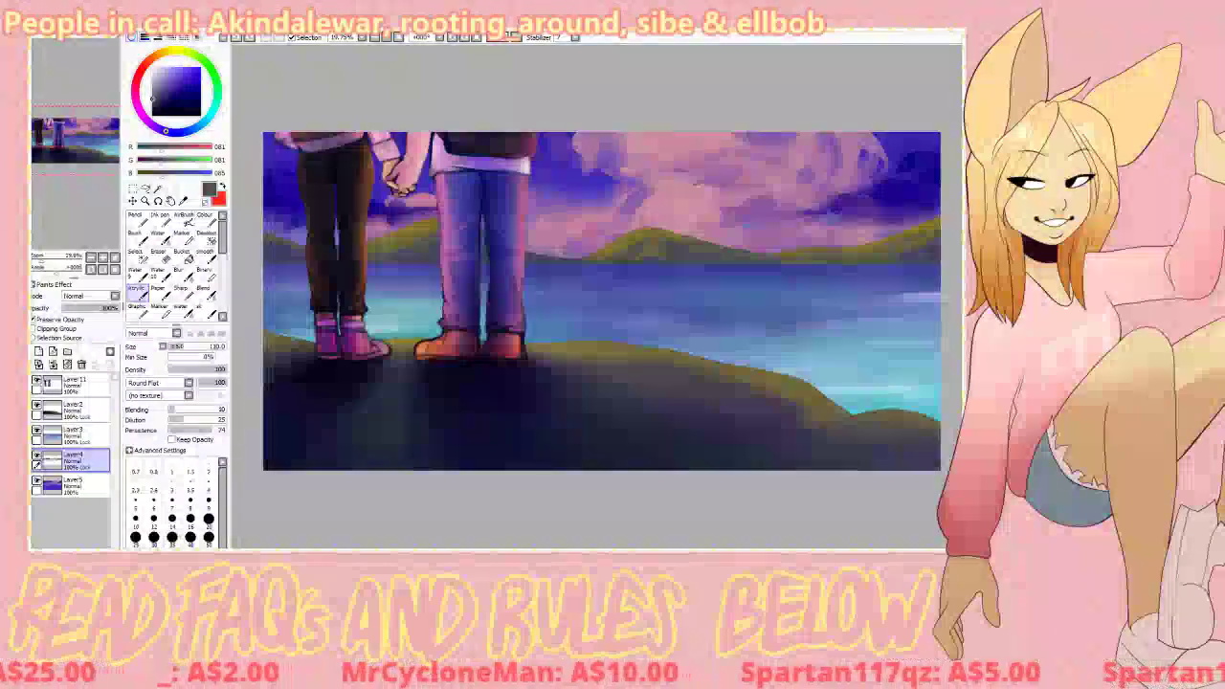
right_click(648, 261)
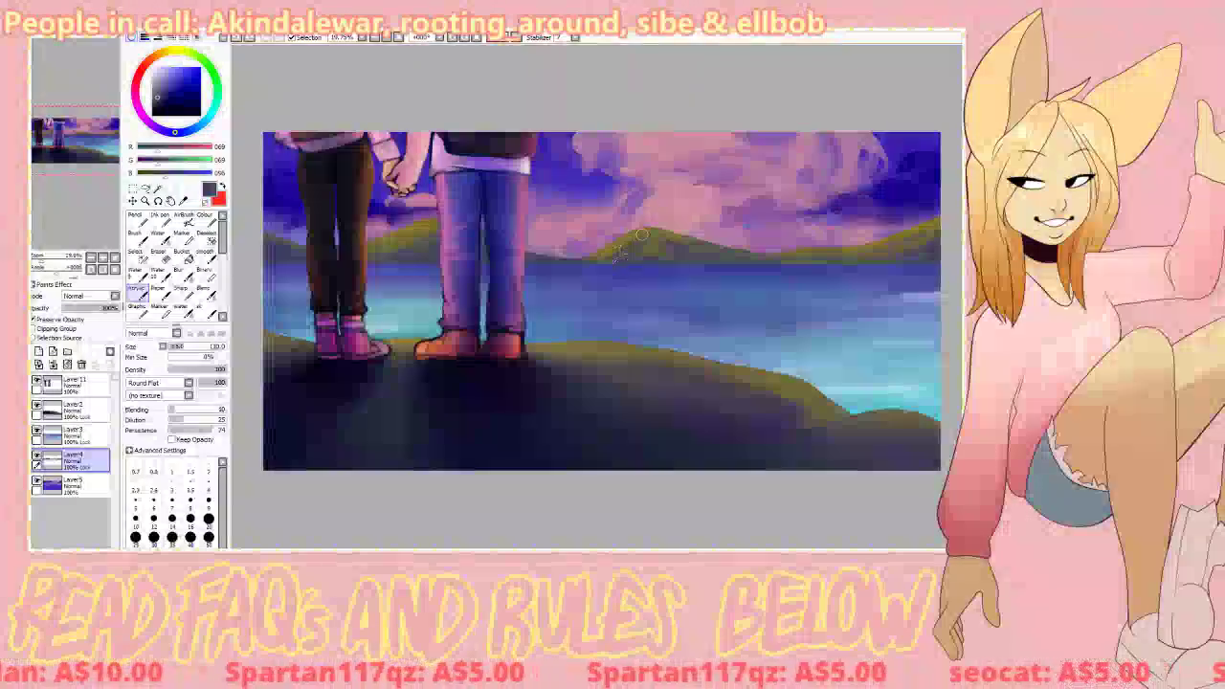
mouse_move(650, 234)
left_mouse_down()
mouse_move(655, 248)
mouse_move(622, 253)
mouse_move(630, 241)
left_mouse_up()
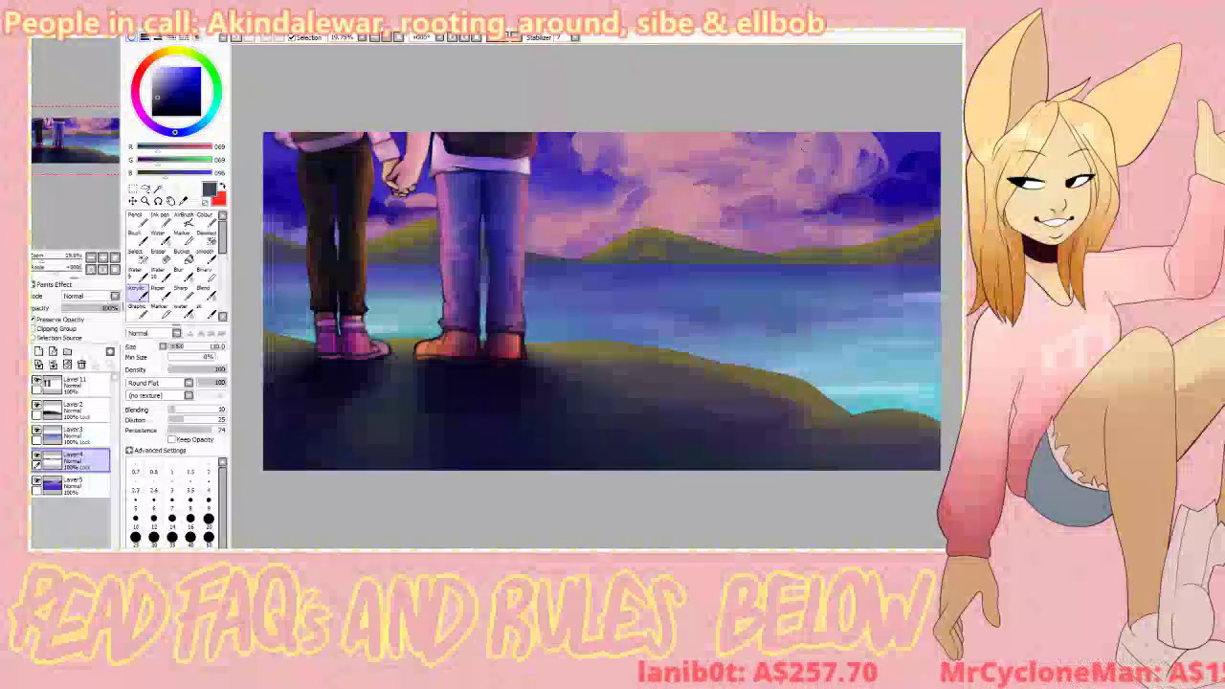
Step: Smooth the middle hill's shading and lower edge on the distant hills layer with the Blend brush
left_click(183, 275)
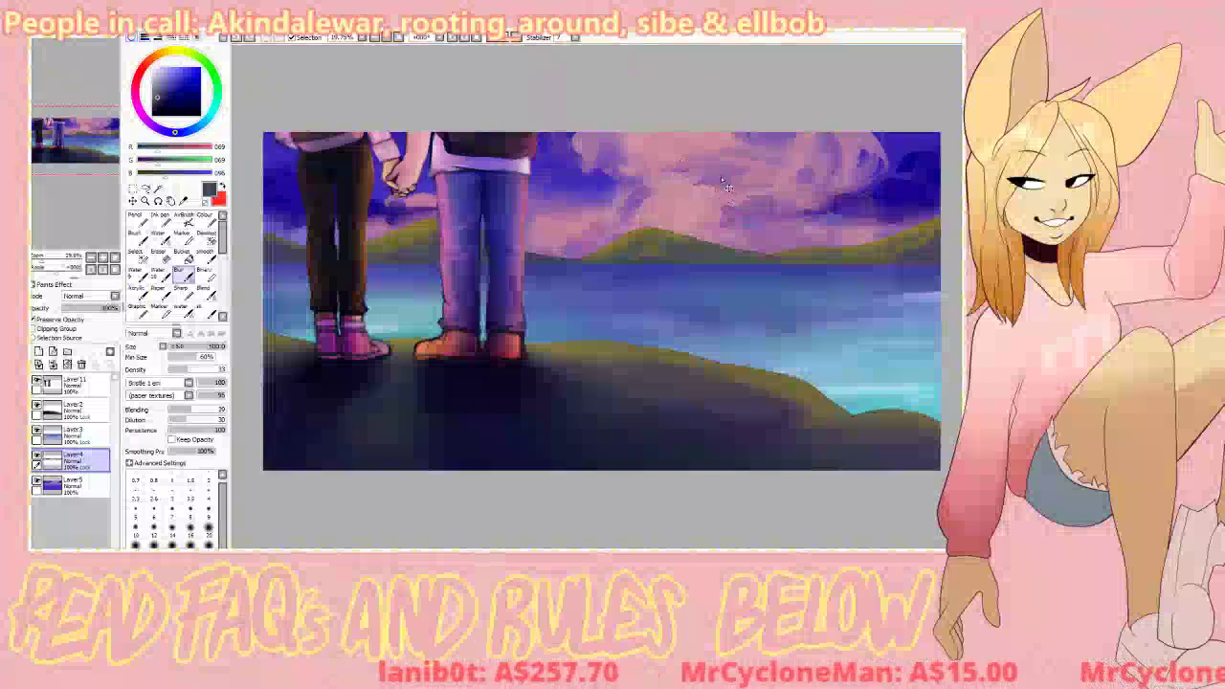
left_click(71, 484)
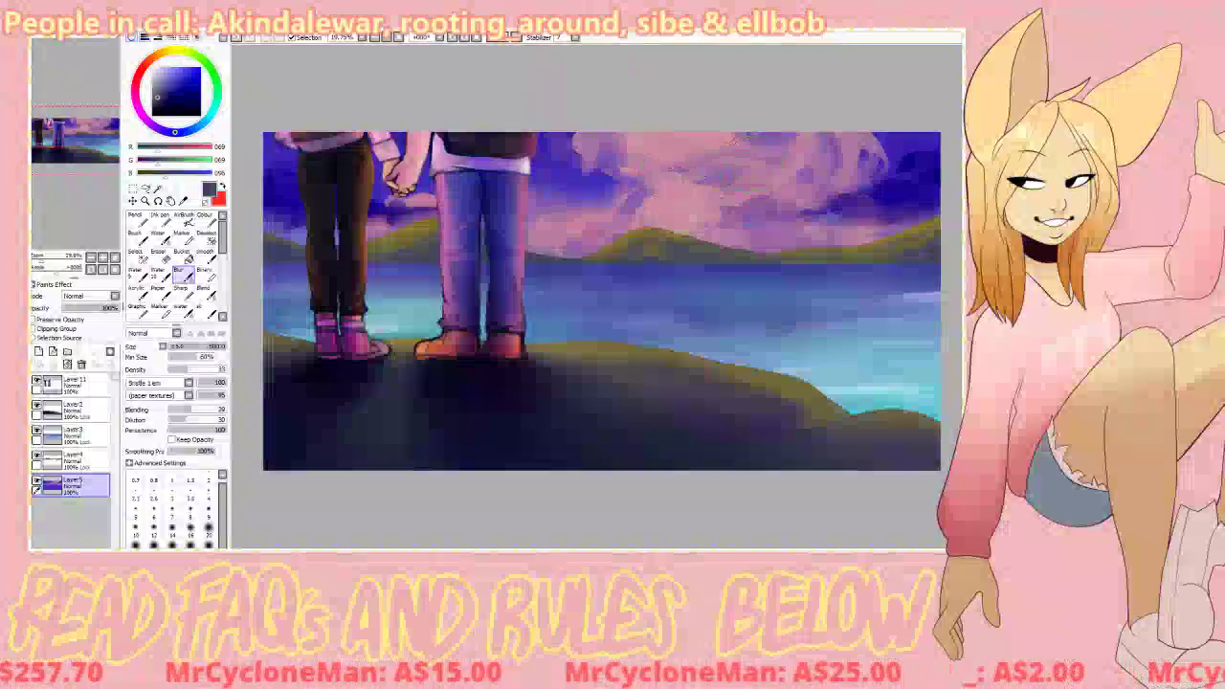
left_click(85, 466)
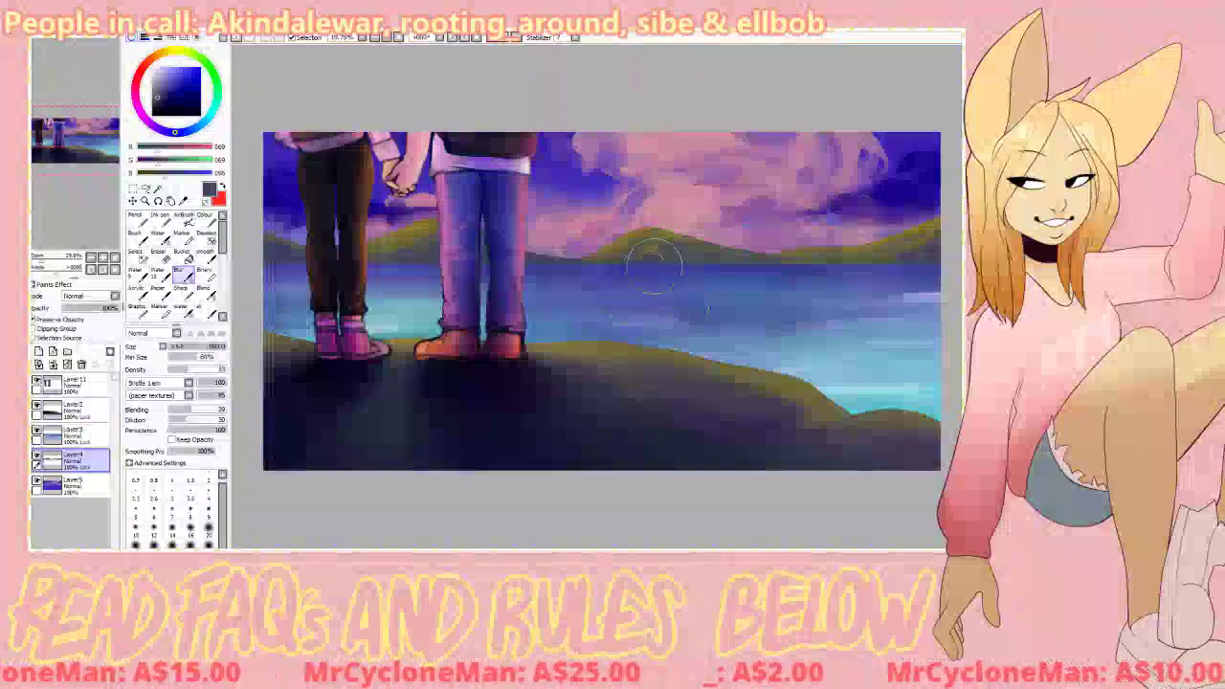
left_click(205, 293)
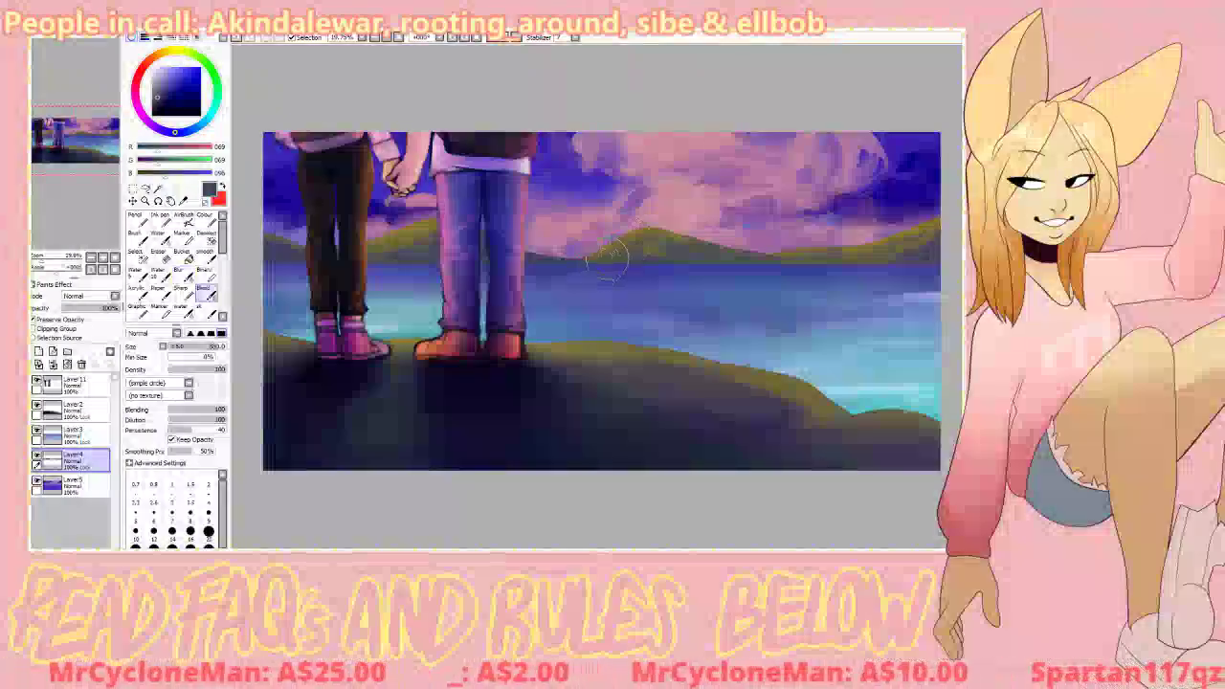
mouse_move(602, 273)
left_mouse_down()
mouse_move(628, 260)
mouse_move(581, 274)
mouse_move(650, 230)
mouse_move(711, 264)
mouse_move(690, 250)
mouse_move(759, 270)
mouse_move(699, 266)
left_mouse_up()
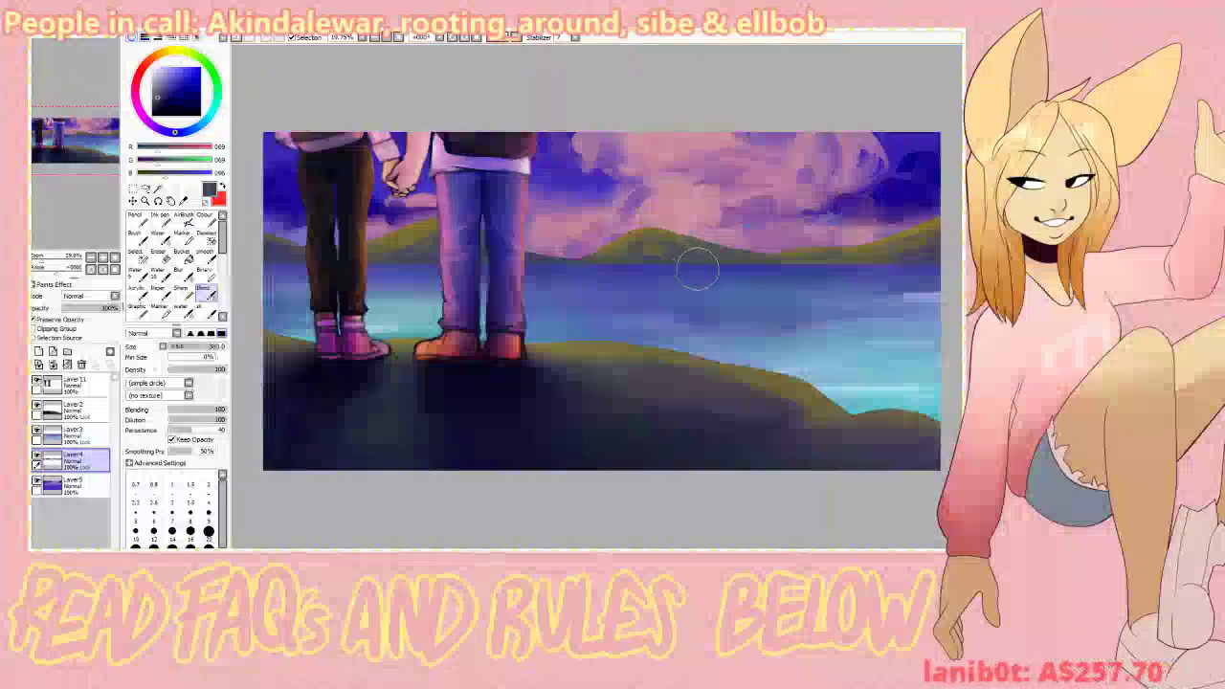
Step: Touch up the middle hill with sampled olive using the Acrylic brush at size 70, and blend the strokes into the slope
left_click(138, 294)
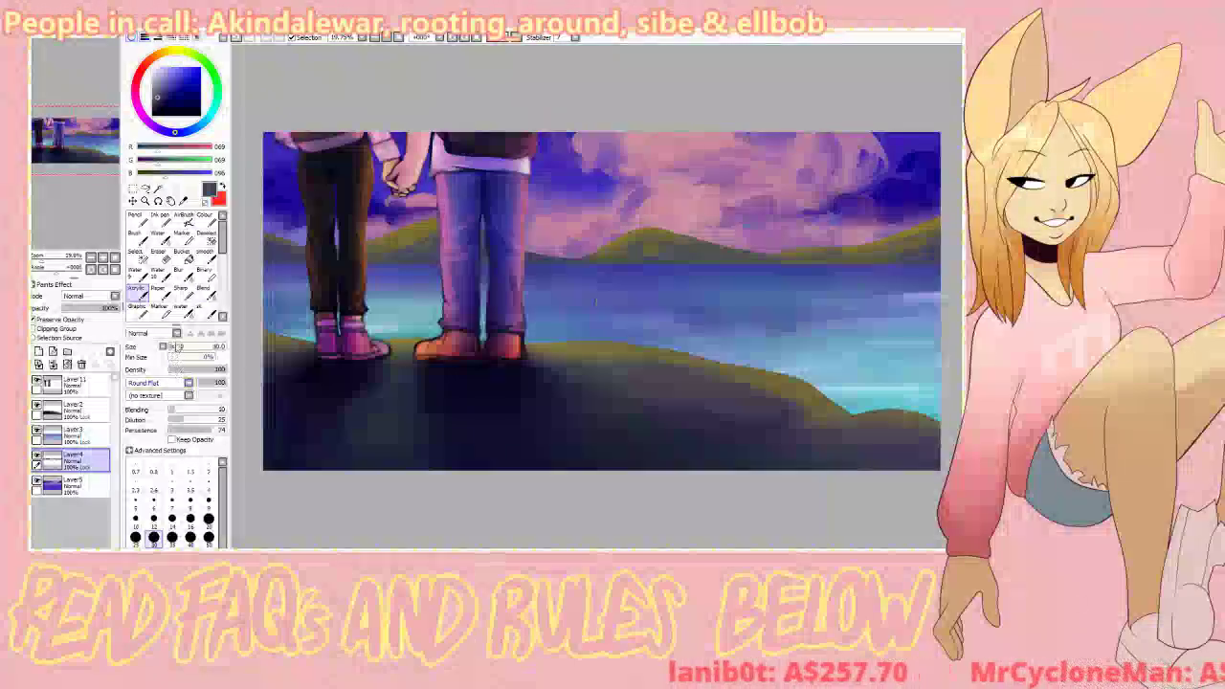
right_click(641, 231)
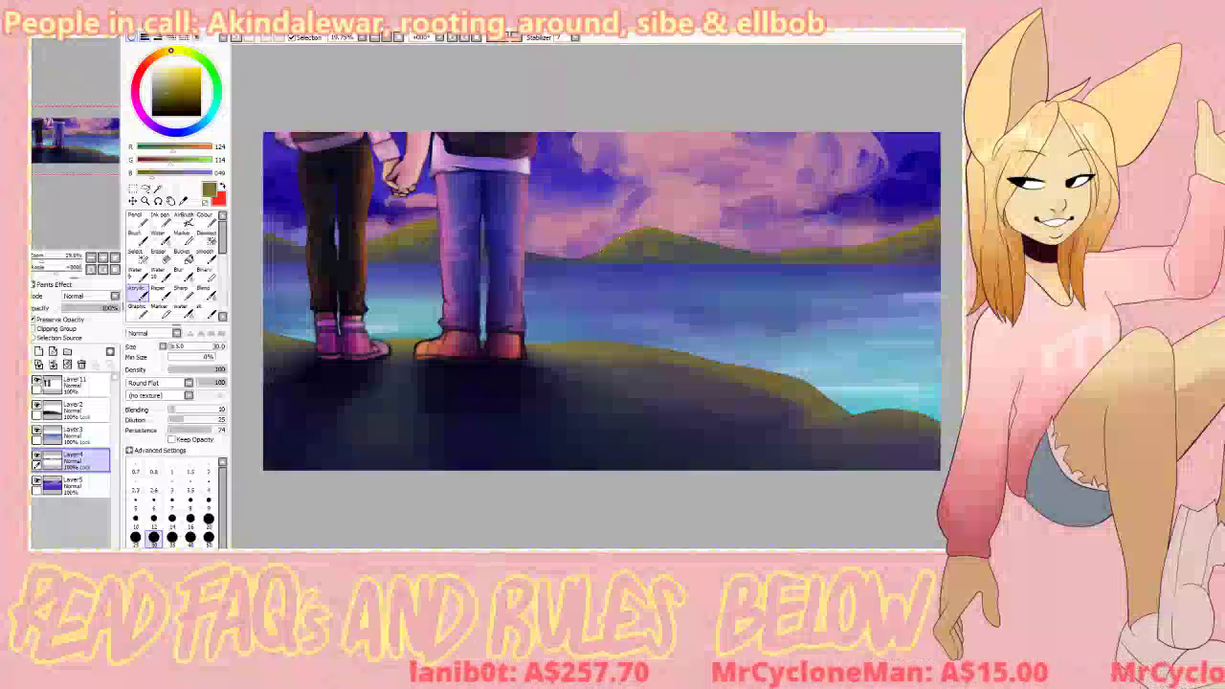
left_click(177, 346)
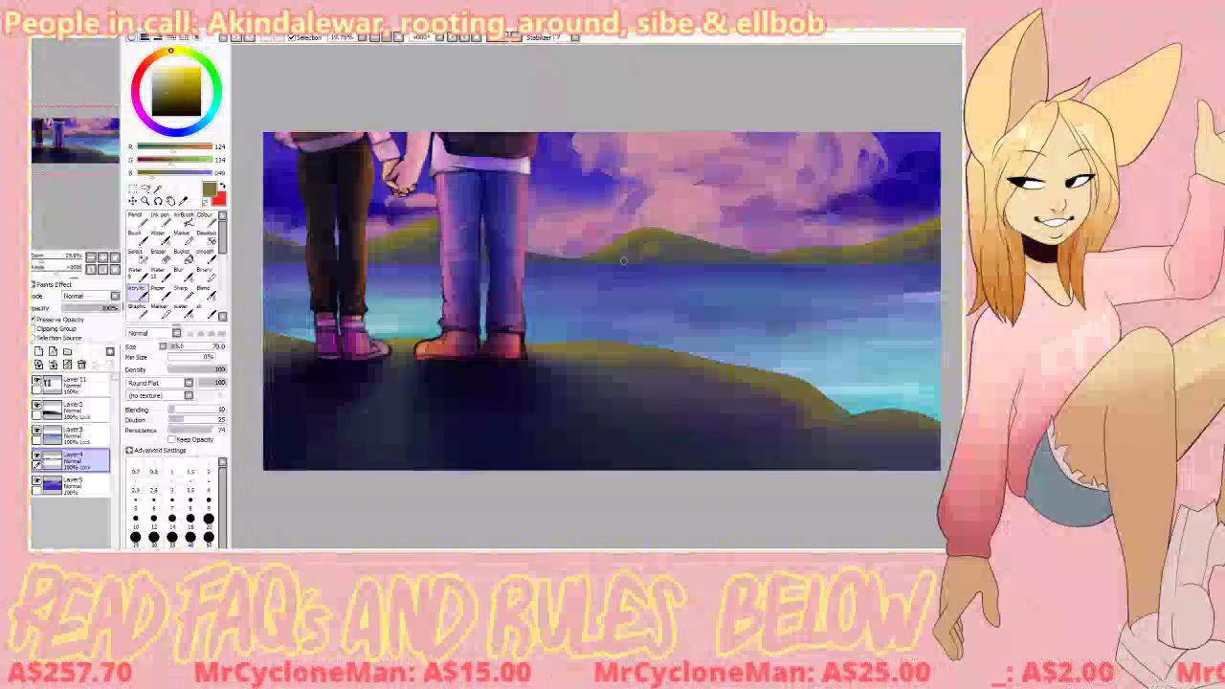
left_click(206, 294)
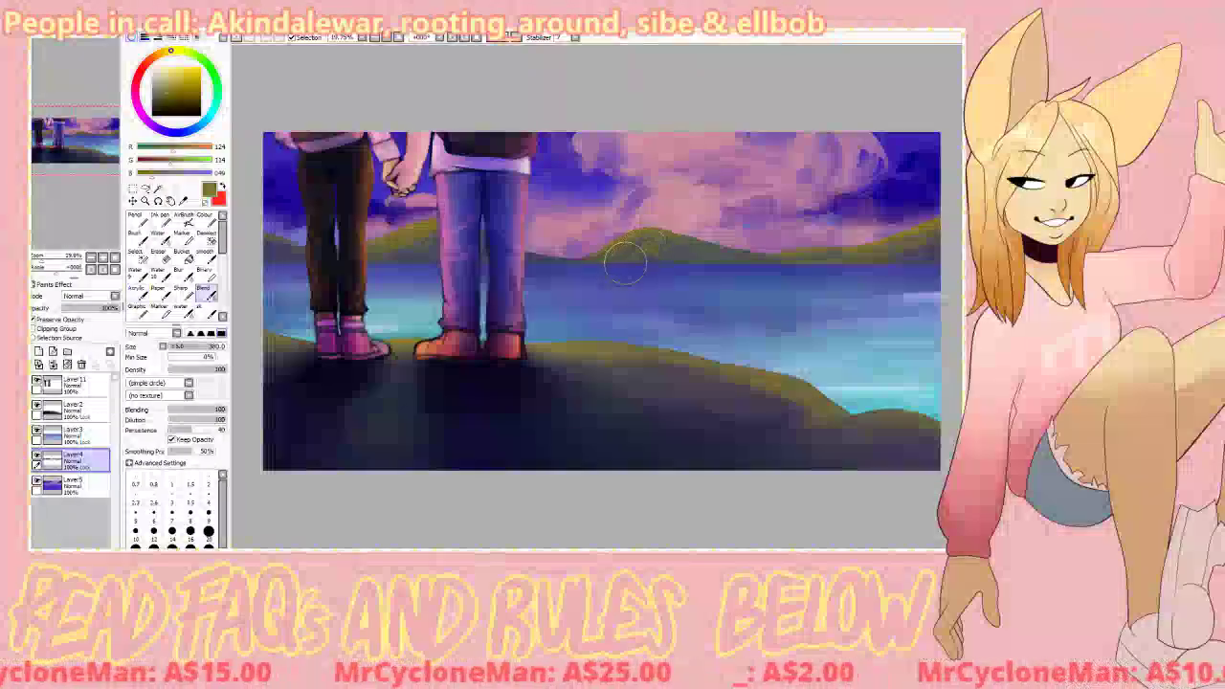
mouse_move(636, 257)
left_mouse_down()
mouse_move(678, 246)
mouse_move(617, 272)
left_mouse_up()
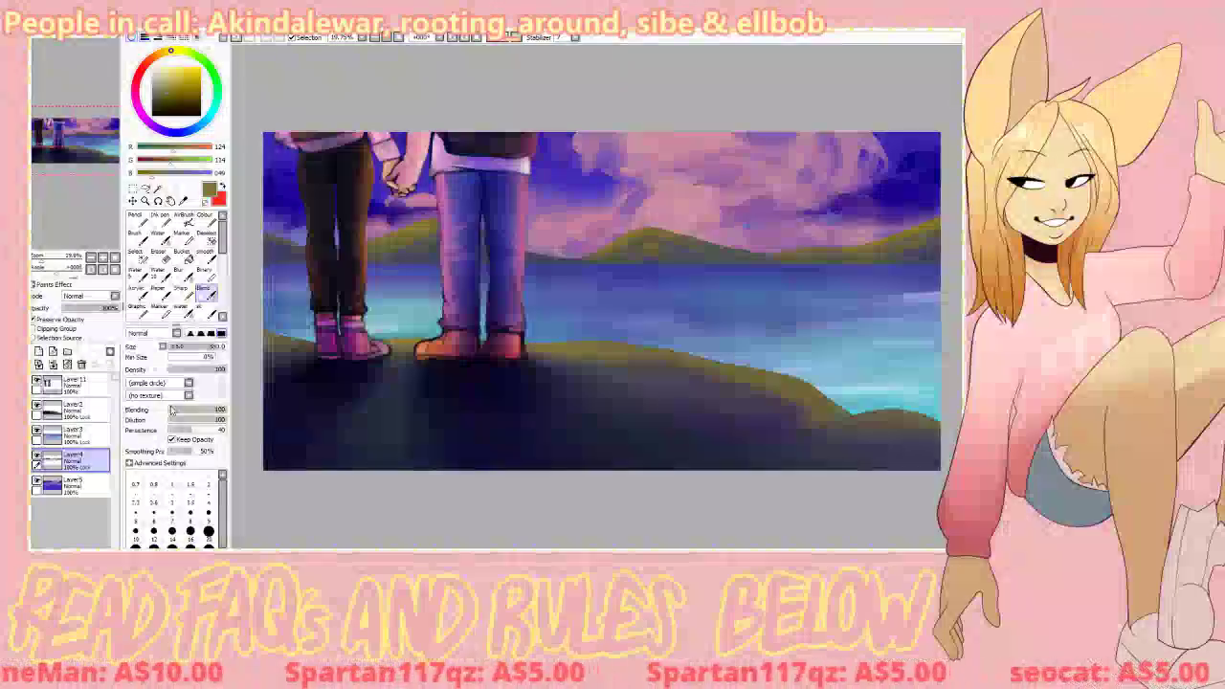
Step: Add a new layer clipped to the foreground hill and choose light green (202, 255, 130) for a larger Acrylic brush
left_click(138, 293)
left_click(77, 432)
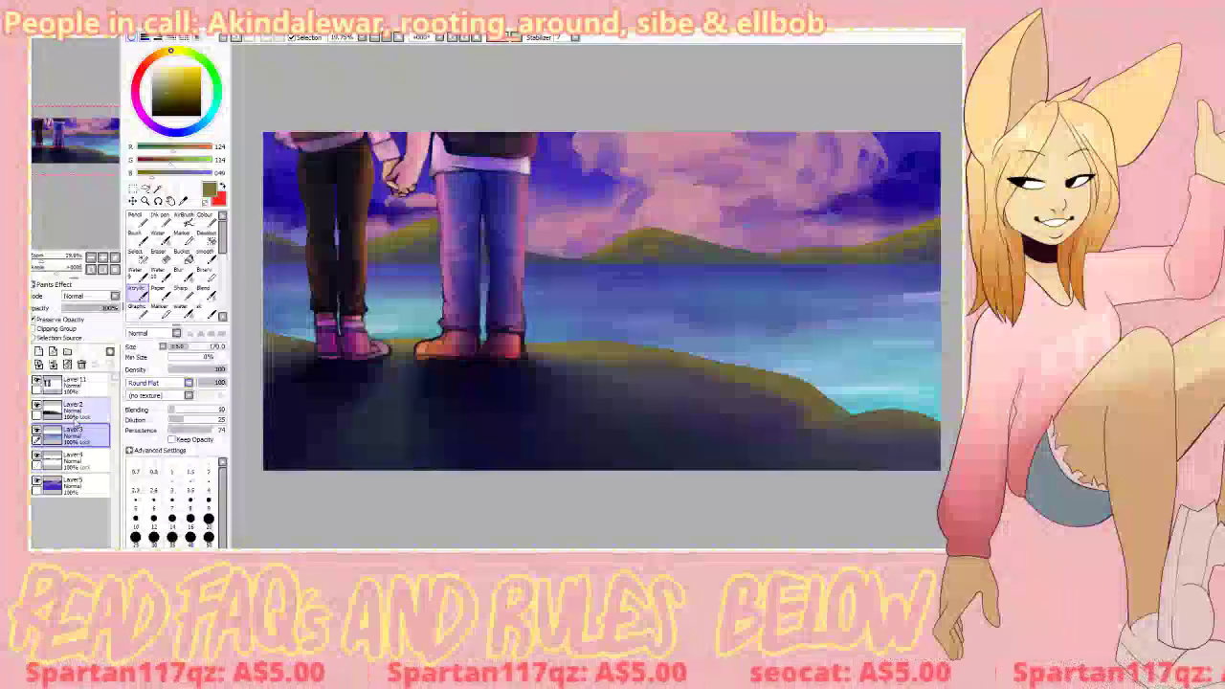
left_click(39, 352)
left_click(33, 328)
left_click(213, 347)
left_click_drag(184, 77, 195, 54)
left_click(176, 67)
mouse_move(270, 340)
left_mouse_down()
mouse_move(335, 366)
mouse_move(349, 360)
mouse_move(295, 347)
mouse_move(663, 354)
left_mouse_up()
key("ctrl+z")
key("ctrl+z")
Step: Set the clipped layer to Overlay, paint light green along the foreground hill's ridge, and soften the light down the slope with the Blend brush
left_click(90, 295)
left_click(80, 334)
mouse_move(543, 339)
left_mouse_down()
mouse_move(693, 364)
mouse_move(788, 410)
mouse_move(931, 436)
left_mouse_up()
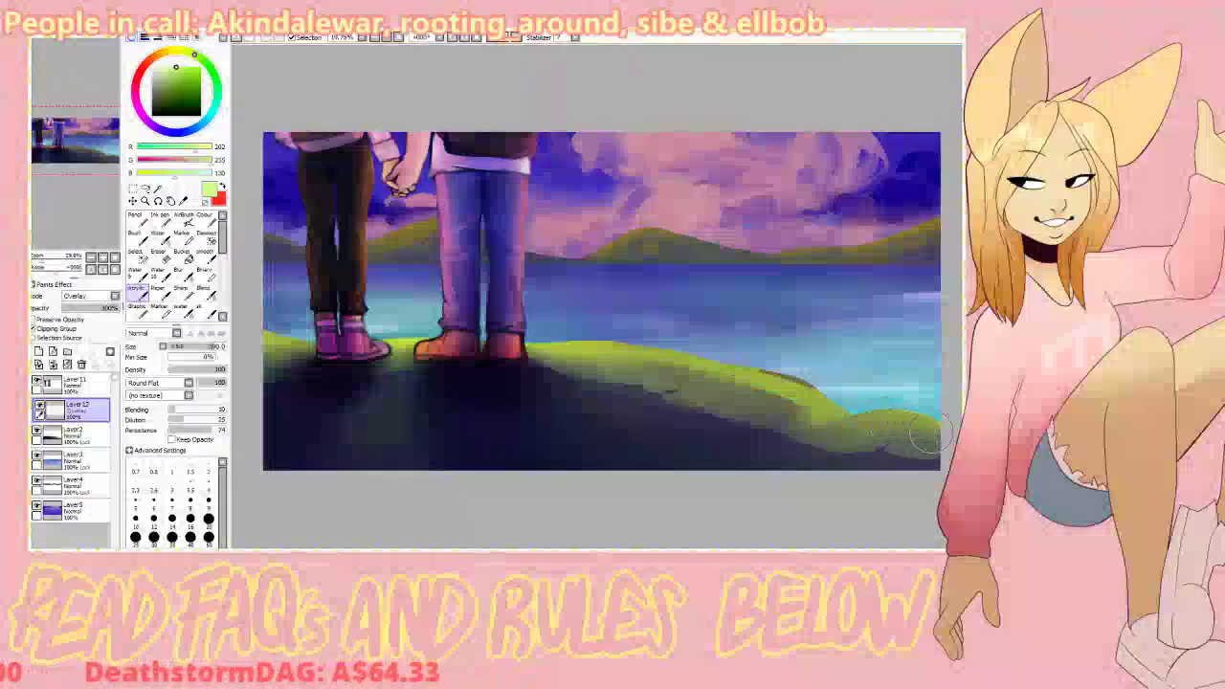
left_click(205, 292)
mouse_move(287, 368)
left_mouse_down()
mouse_move(380, 403)
mouse_move(694, 387)
mouse_move(763, 398)
mouse_move(737, 430)
mouse_move(494, 384)
mouse_move(355, 409)
mouse_move(493, 469)
left_mouse_up()
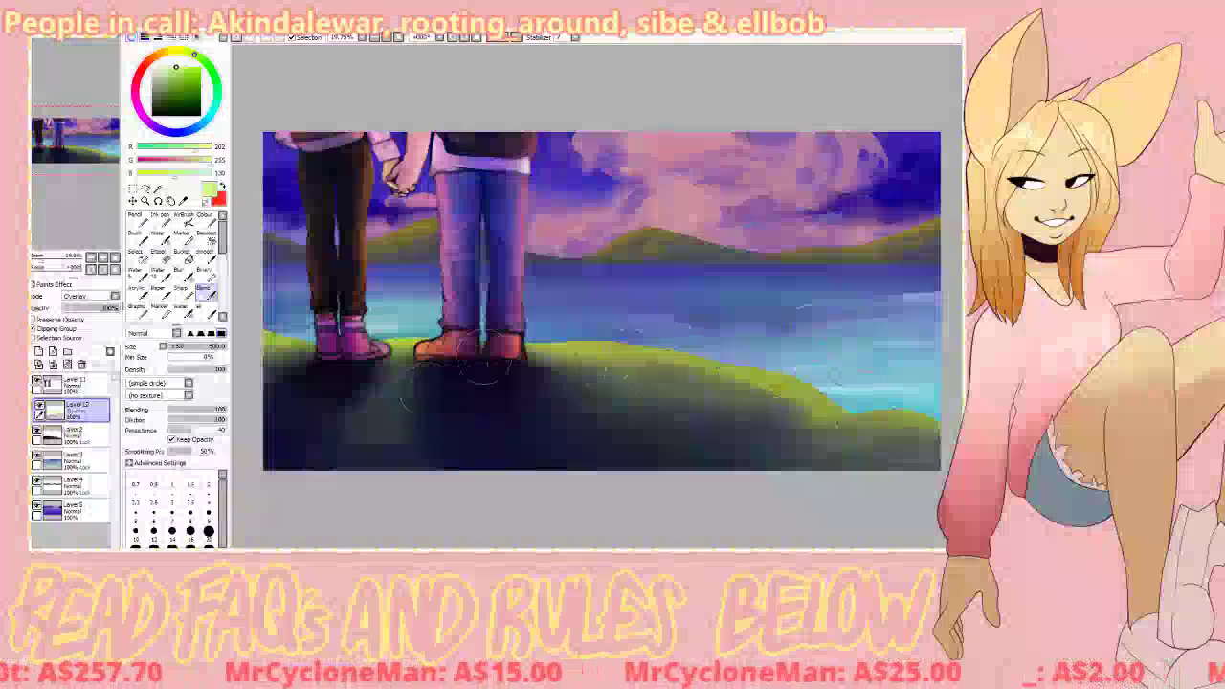
Step: Merge the overlay light at reduced opacity into the foreground hill layer and blend the grass and cast shadows around the feet
left_click(87, 307)
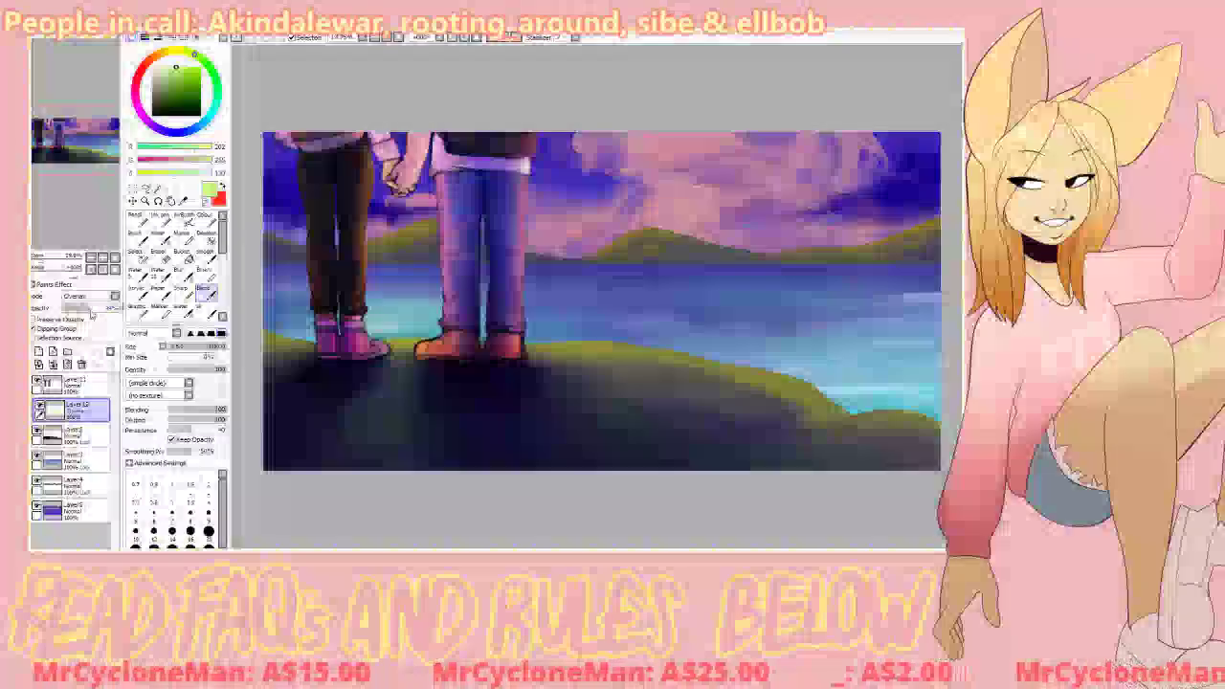
left_click(54, 364)
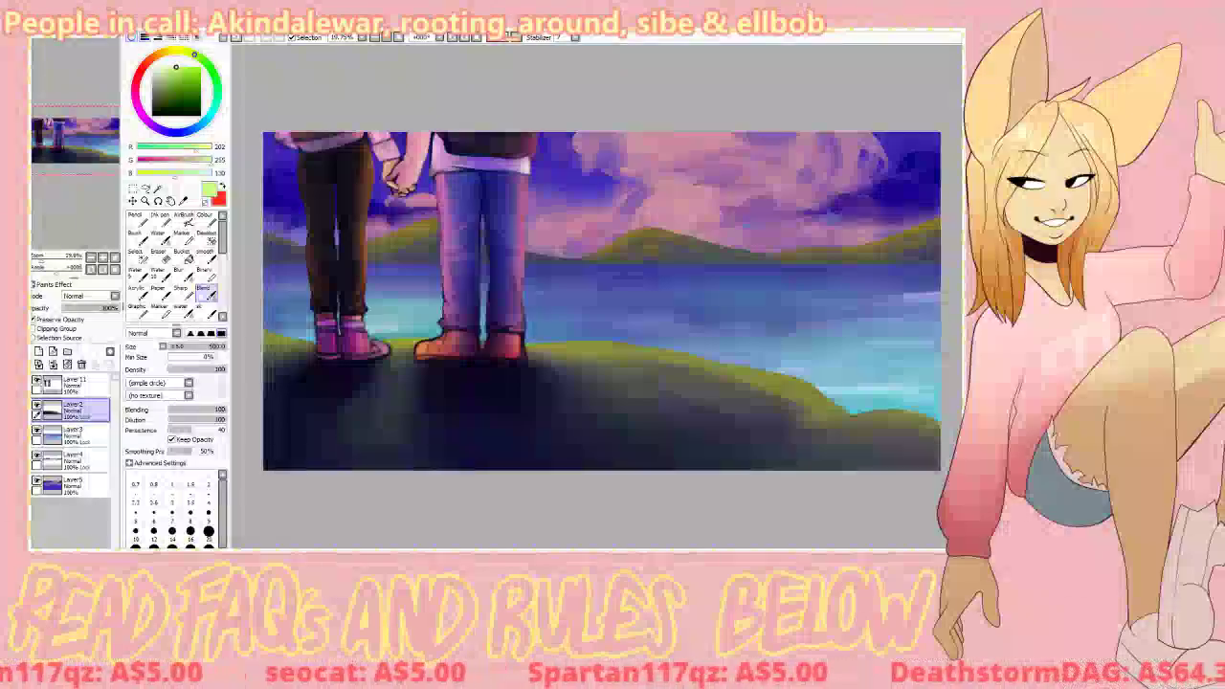
mouse_move(468, 332)
left_mouse_down()
mouse_move(698, 374)
mouse_move(591, 359)
left_mouse_up()
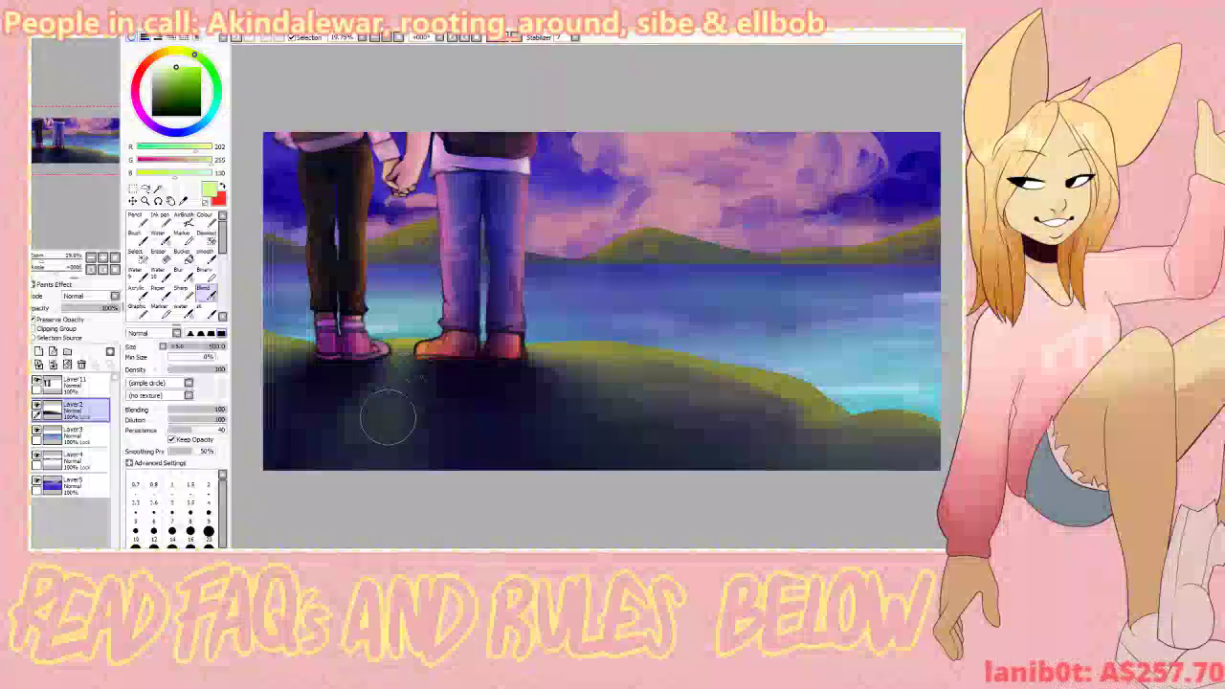
Step: Add a new Overlay layer between the sky and distant hills layers, and choose white for the Acrylic brush
left_click(84, 461)
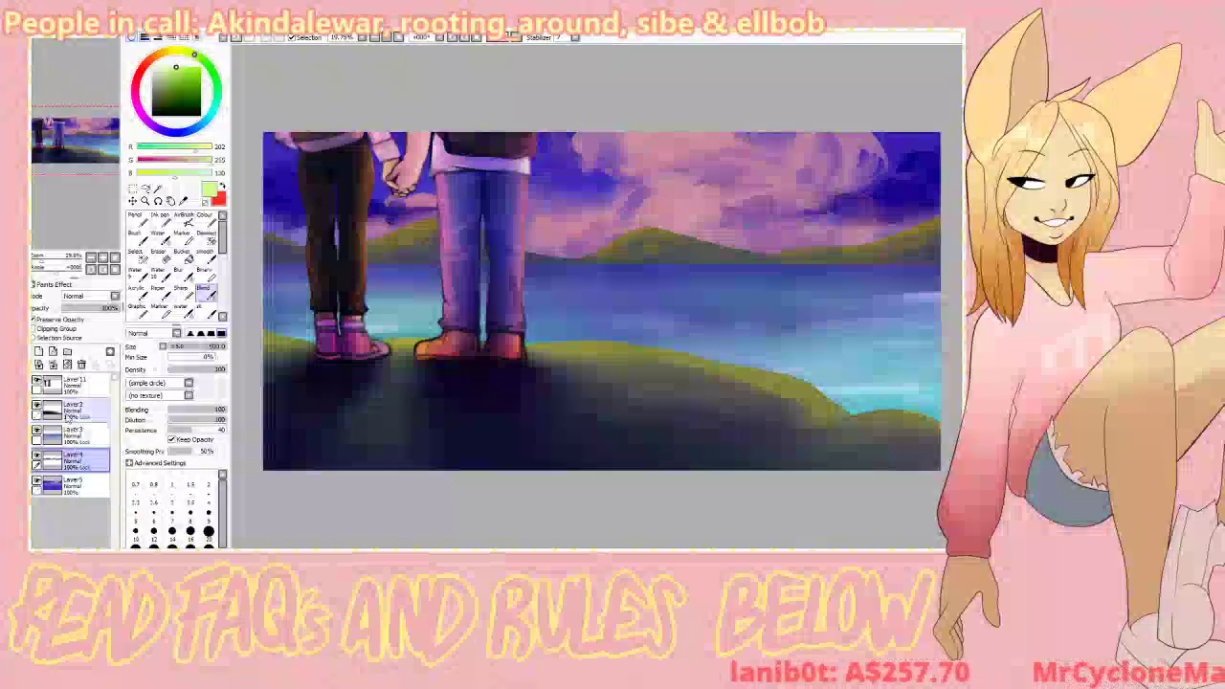
left_click_drag(87, 470, 86, 491)
left_click(152, 67)
left_click(100, 295)
left_click(139, 294)
mouse_move(686, 189)
left_mouse_down()
mouse_move(779, 196)
mouse_move(767, 201)
mouse_move(811, 171)
left_mouse_up()
key("ctrl+z")
key("ctrl+z")
key("ctrl+z")
mouse_move(643, 139)
left_mouse_down()
mouse_move(616, 153)
mouse_move(563, 129)
mouse_move(766, 147)
left_mouse_up()
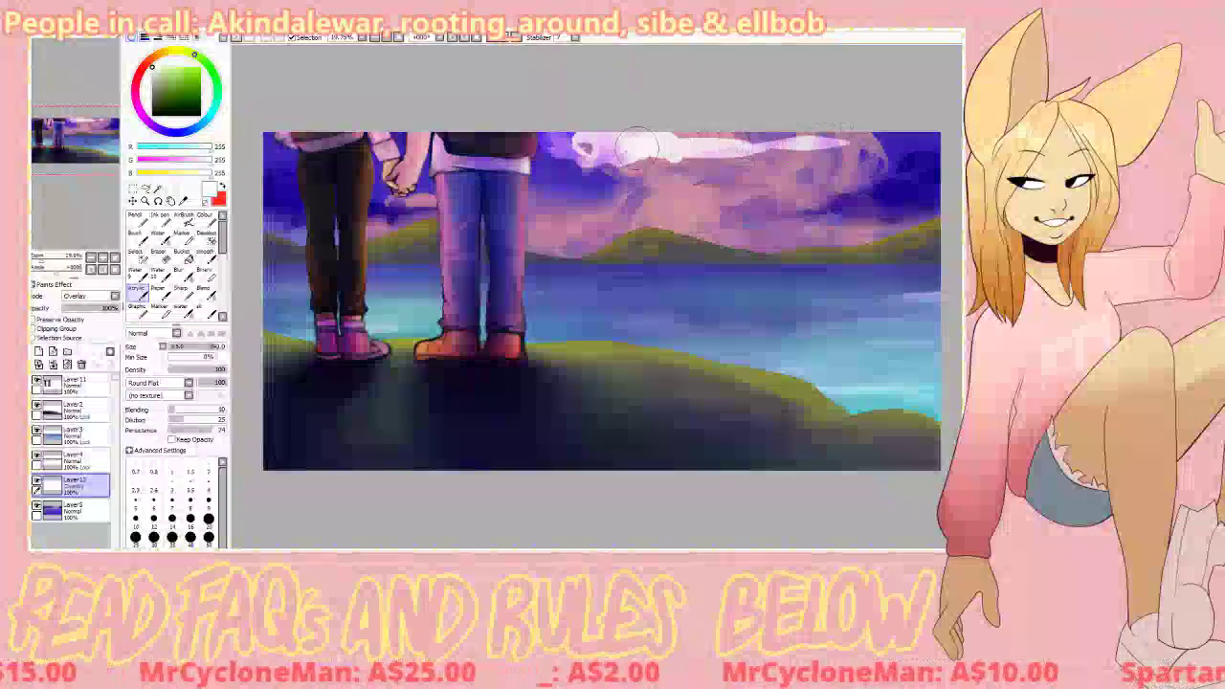
key("ctrl+z")
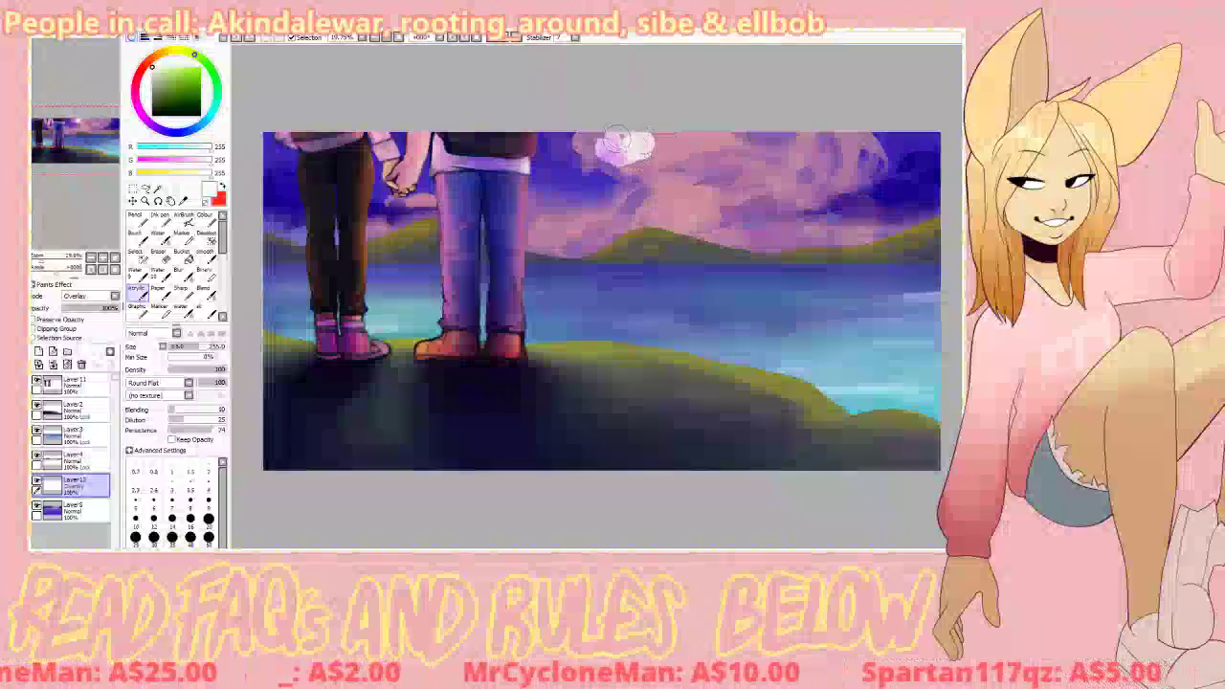
Step: Paint white streaks across the sky and clouds, plus small highlights on the large cloud and above the middle hill
left_click_drag(808, 153, 531, 189)
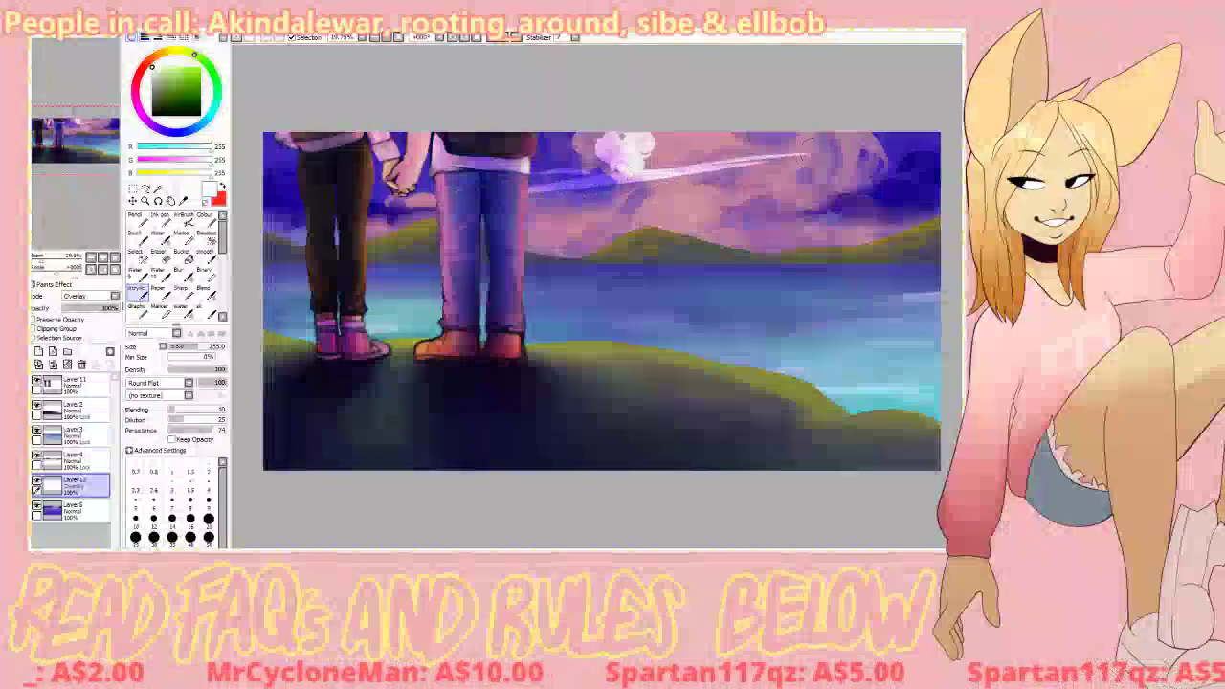
left_click_drag(369, 228, 311, 231)
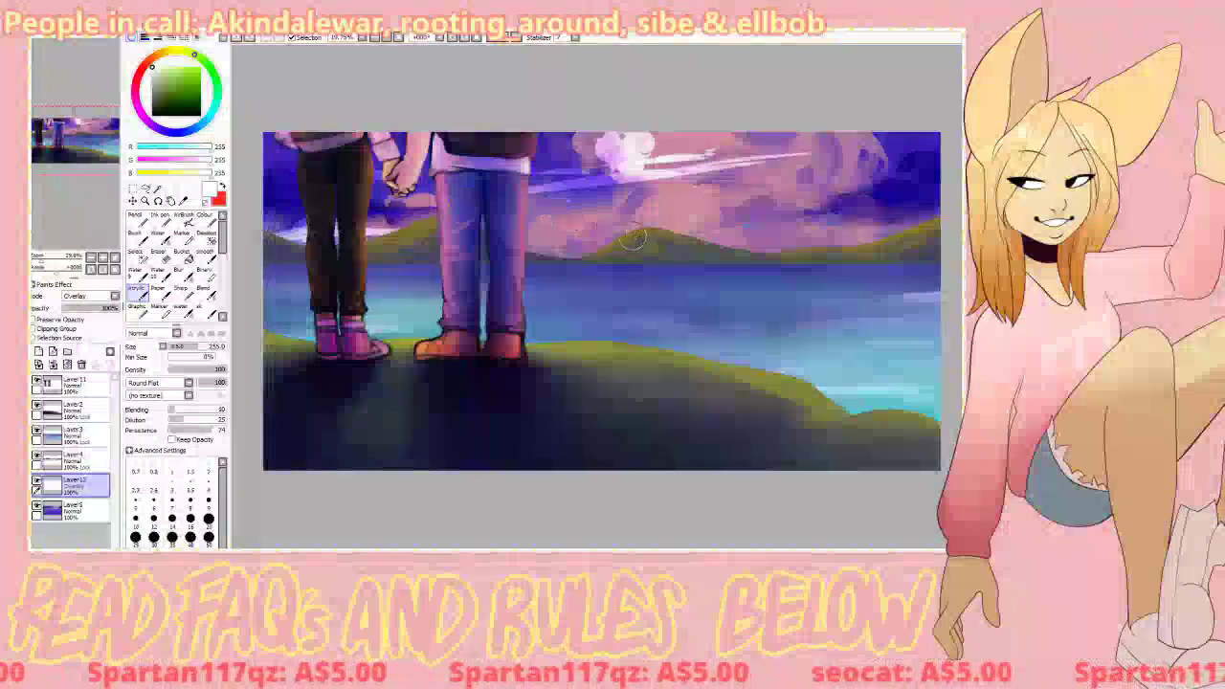
left_click_drag(627, 153, 603, 173)
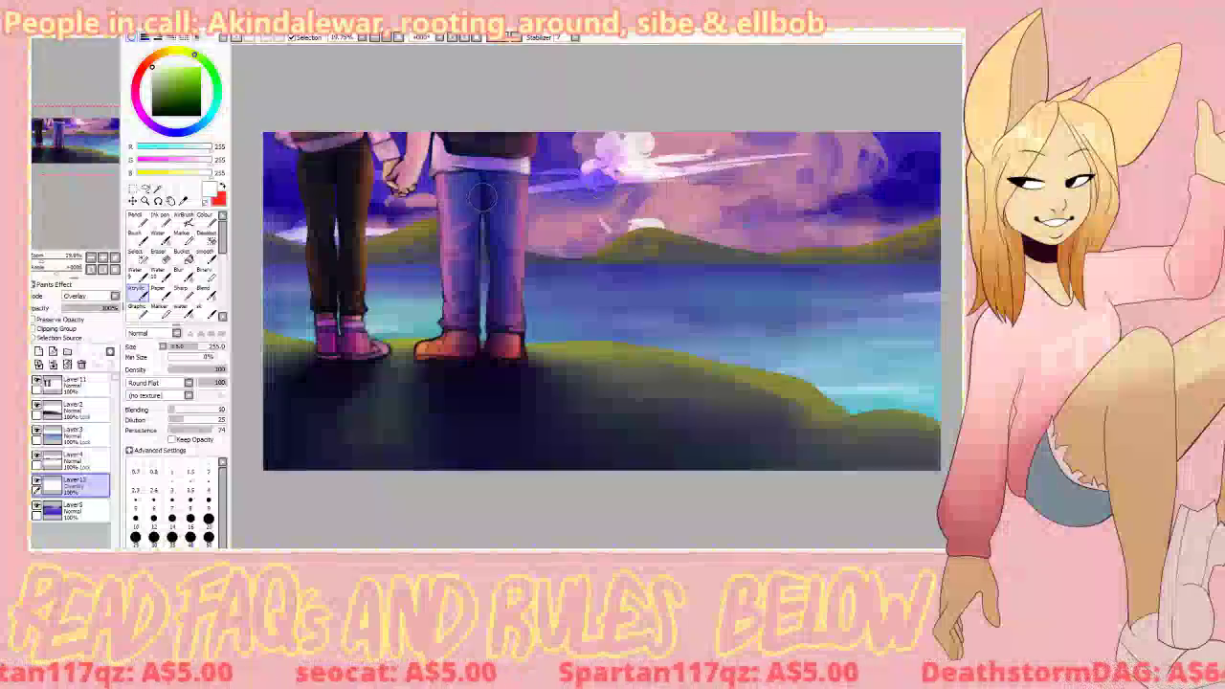
Step: Soften the white highlights on the large cloud and above the middle hill with the Blend brush
left_click(205, 294)
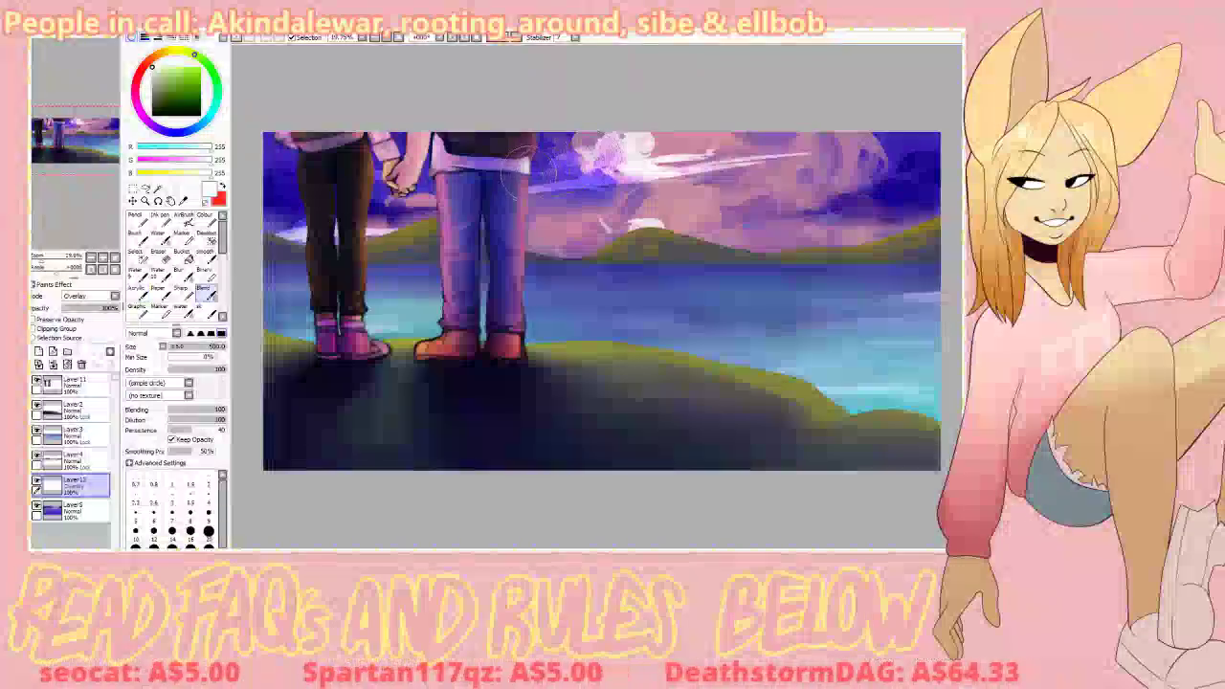
left_click_drag(581, 150, 621, 157)
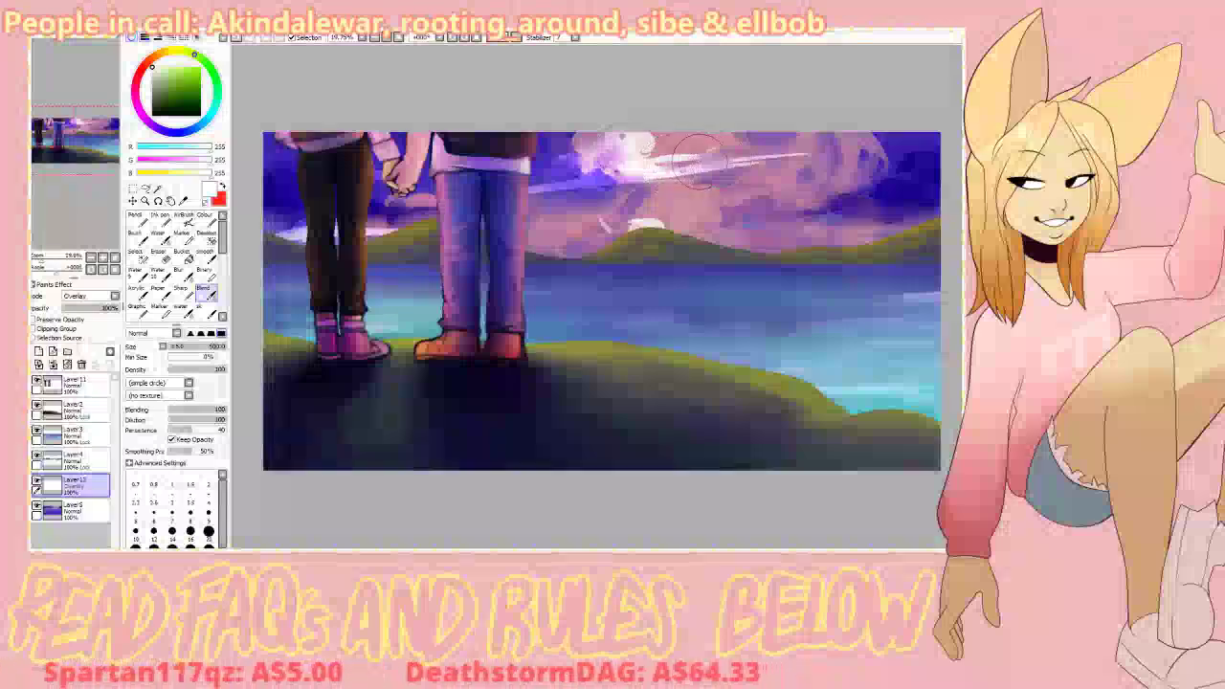
mouse_move(658, 223)
left_mouse_down()
mouse_move(599, 234)
mouse_move(639, 228)
left_mouse_up()
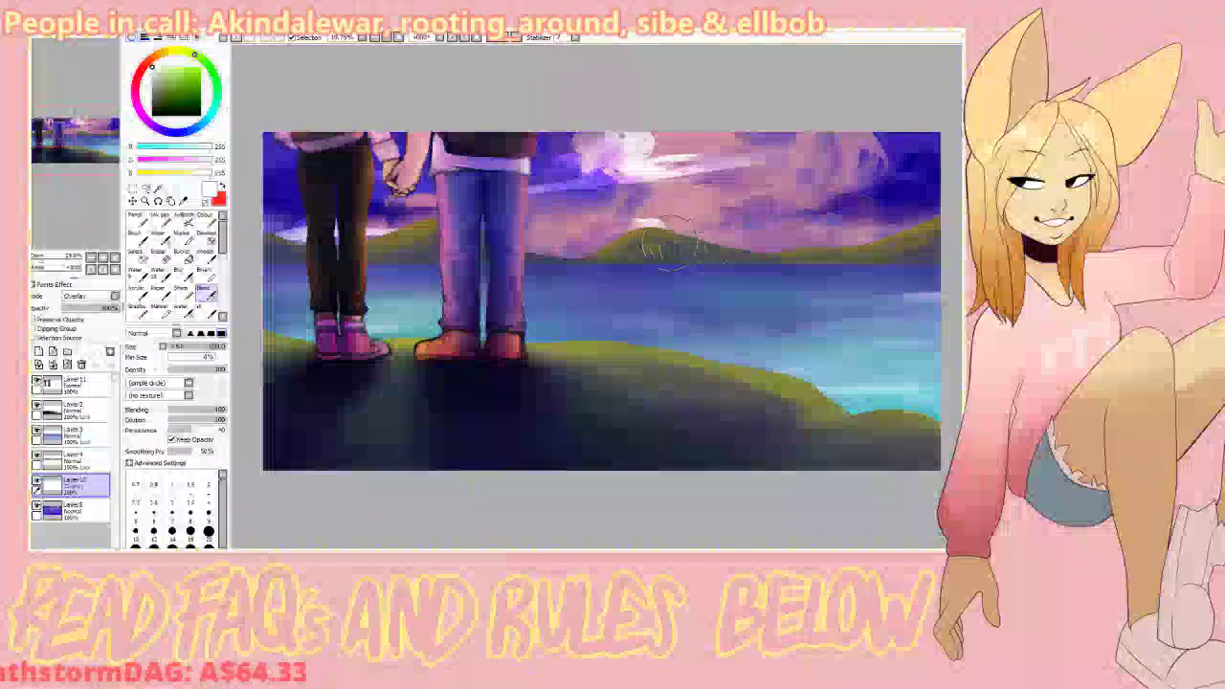
Step: Change the cloud highlight layer's blending mode to Luminosity and set its opacity to 20%
left_click(91, 296)
left_click(93, 329)
left_click_drag(100, 308, 73, 309)
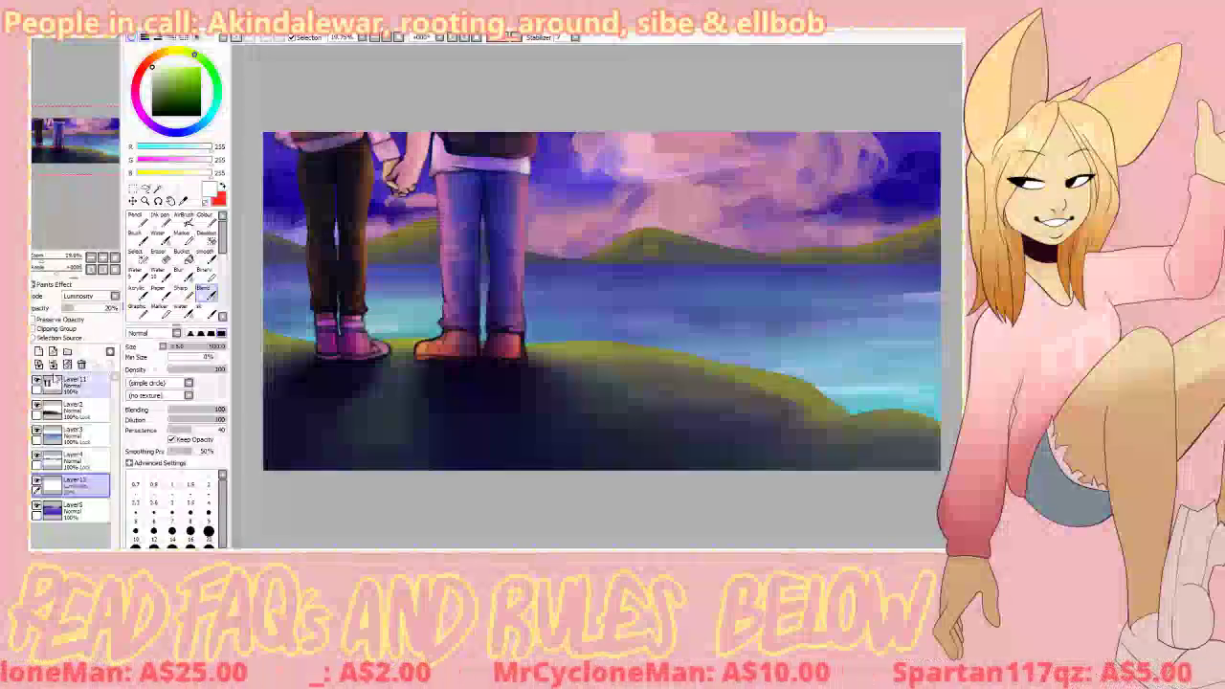
Step: Merge the cloud highlight layer into the sky layer, and blend the dark shading beneath the figures on the foreground hill layer
key("ctrl+e")
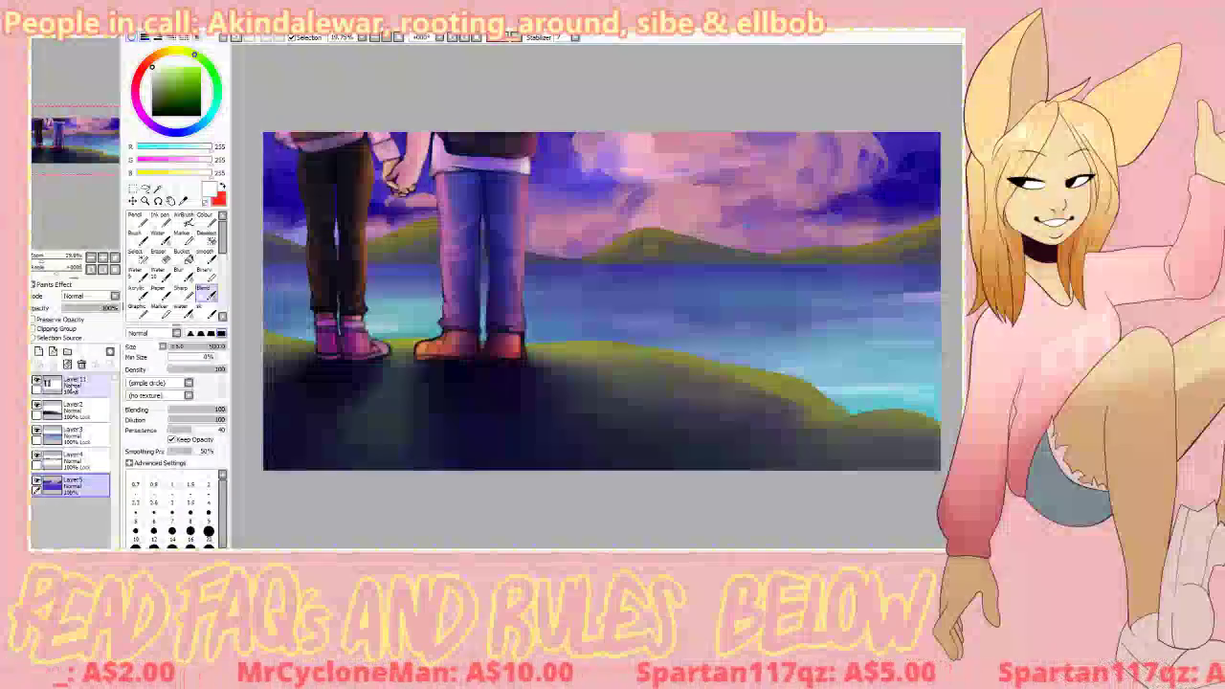
left_click(100, 410)
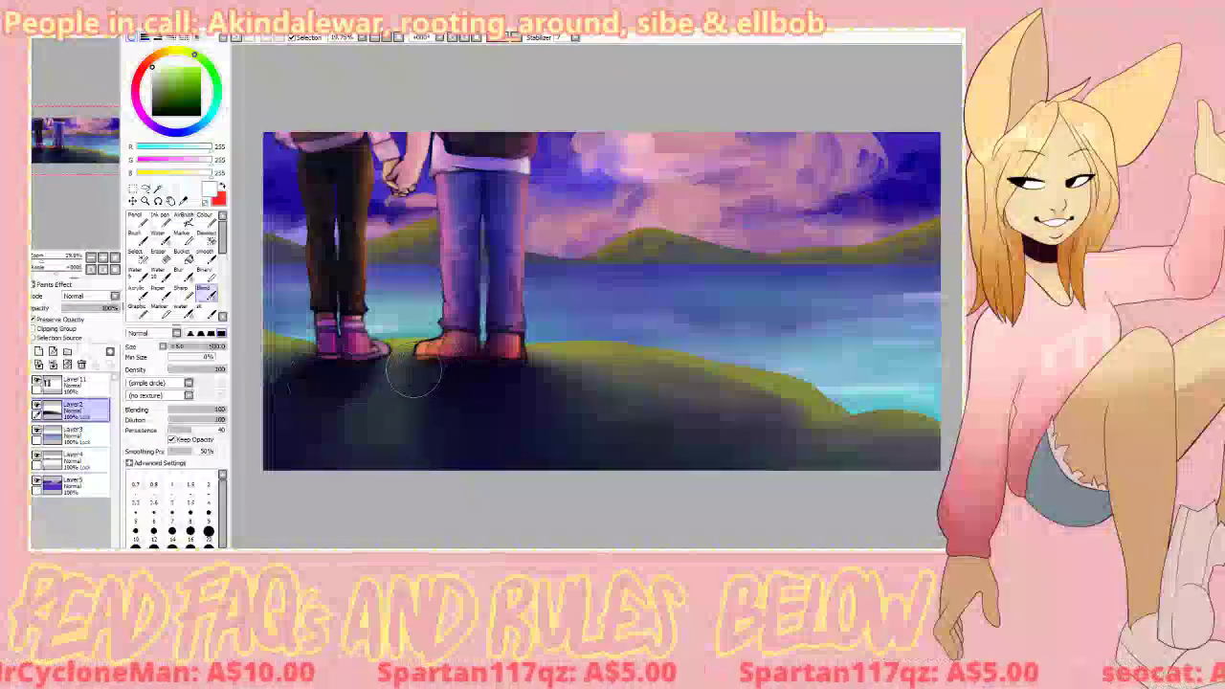
left_click(450, 382, "alt")
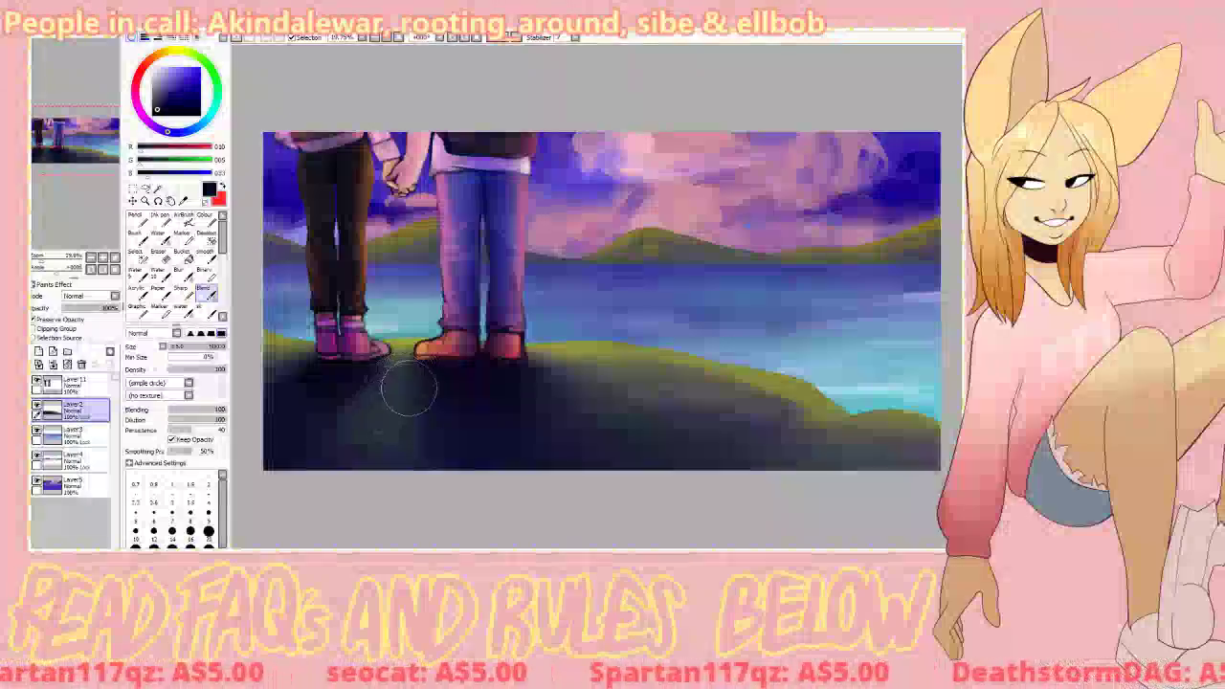
mouse_move(398, 442)
left_mouse_down()
mouse_move(406, 374)
mouse_move(373, 368)
left_mouse_up()
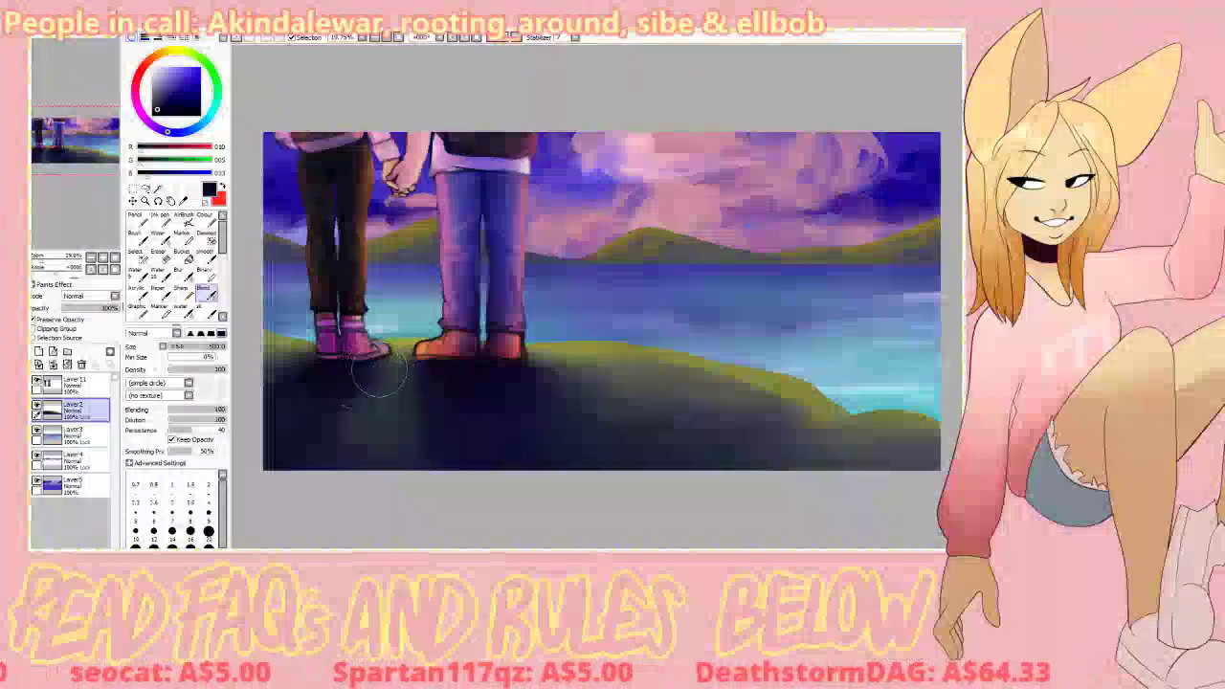
mouse_move(338, 408)
left_mouse_down()
mouse_move(356, 376)
mouse_move(348, 446)
left_mouse_up()
mouse_move(276, 414)
left_mouse_down()
mouse_move(315, 373)
mouse_move(261, 380)
mouse_move(259, 395)
mouse_move(298, 368)
mouse_move(258, 363)
mouse_move(530, 371)
mouse_move(504, 368)
mouse_move(607, 395)
mouse_move(542, 390)
mouse_move(618, 412)
mouse_move(528, 397)
mouse_move(564, 439)
left_mouse_up()
mouse_move(477, 379)
left_mouse_down()
mouse_move(431, 393)
mouse_move(457, 392)
left_mouse_up()
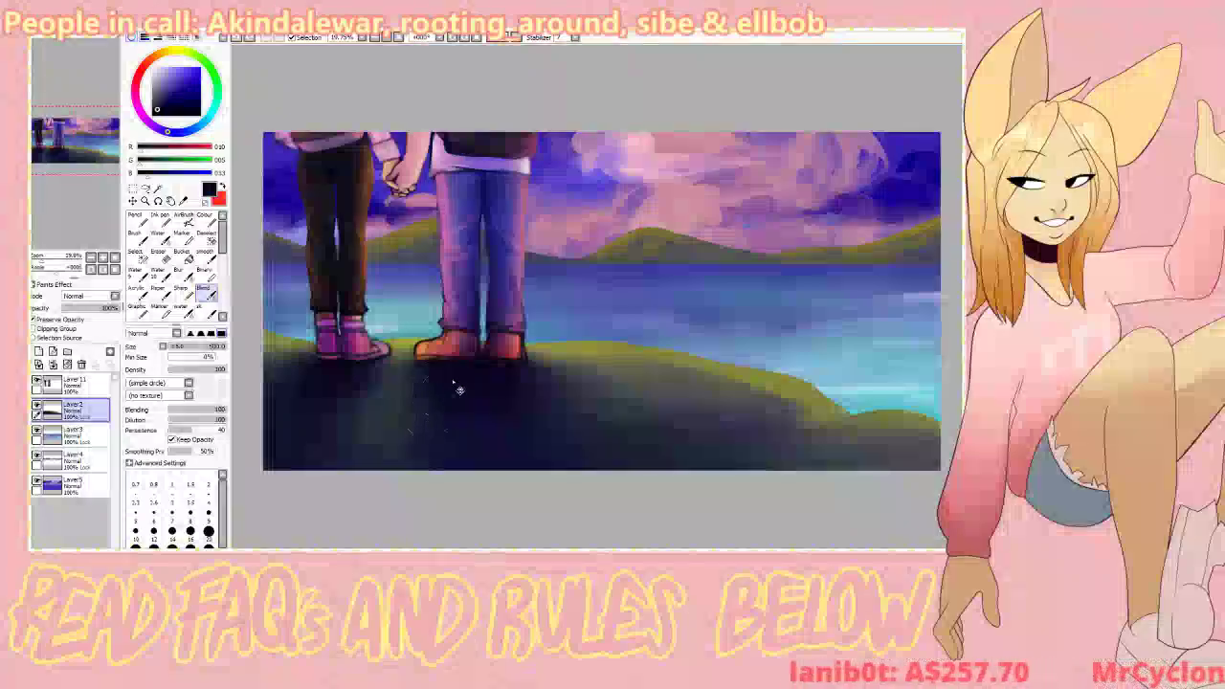
Step: Sample the hill's light green and paint a patch of light on the dark ground between the two figures' shadows
right_click(400, 345)
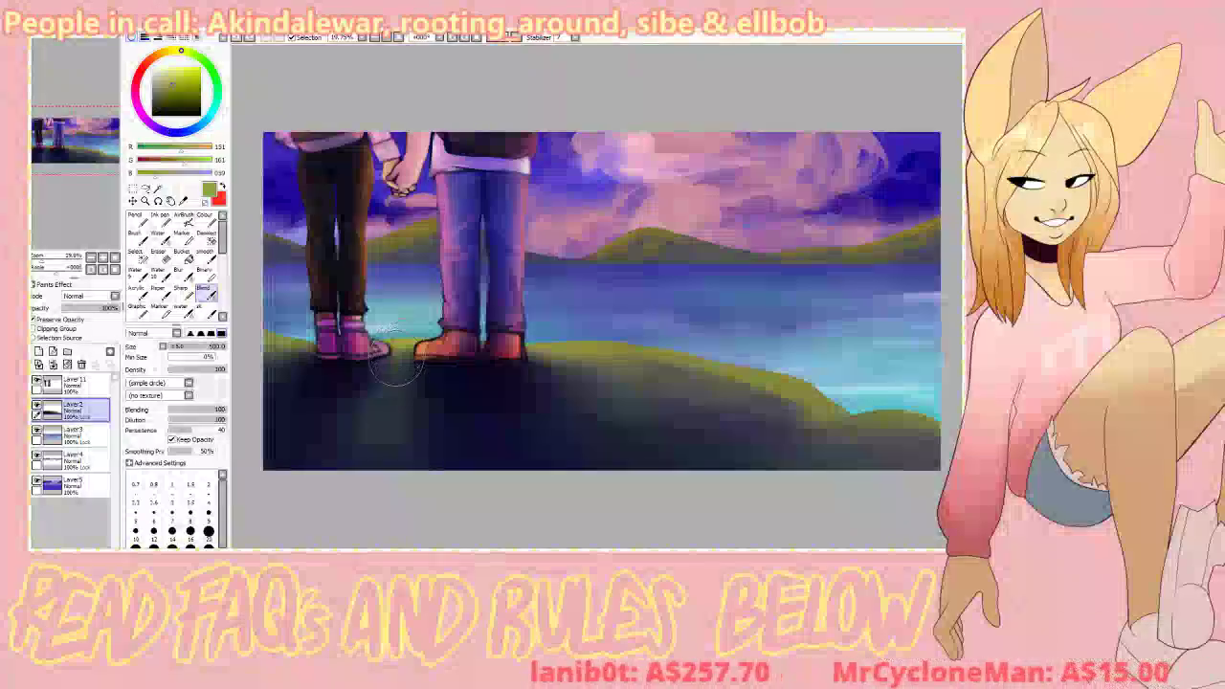
key("b")
mouse_move(399, 363)
left_mouse_down()
mouse_move(372, 438)
mouse_move(385, 410)
left_mouse_up()
key("c")
key("v")
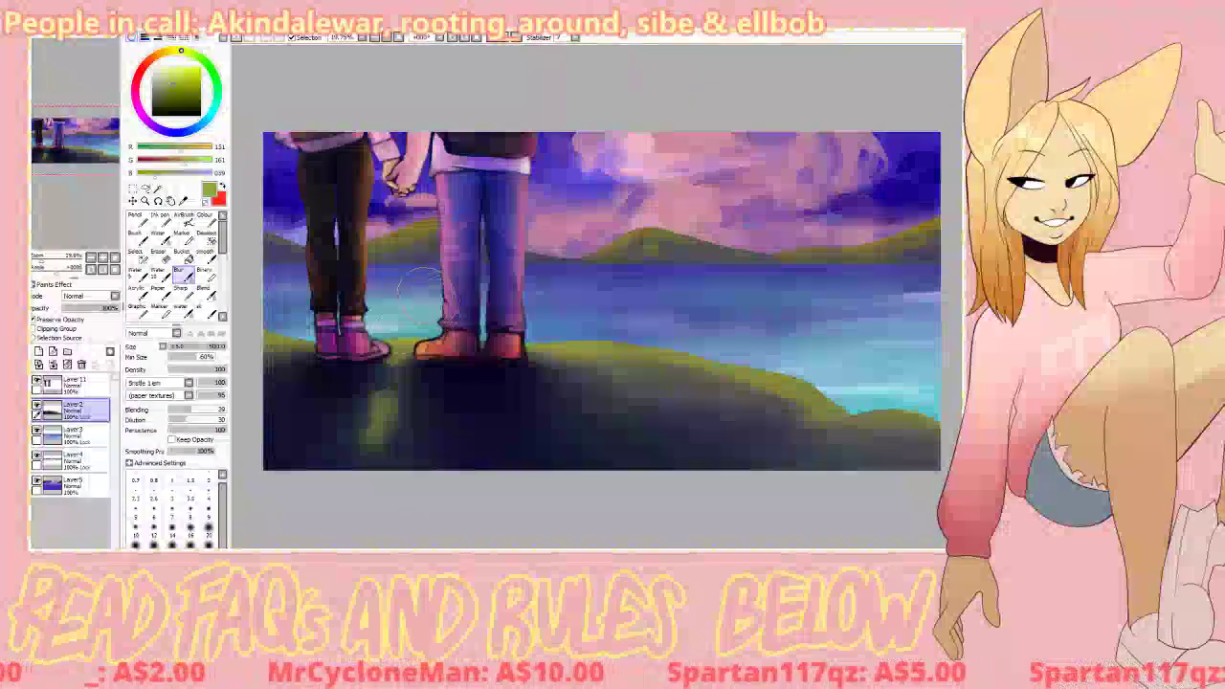
Step: Paint dark blue-grey shading around the shoes with the Acrylic brush, and blend it and the green patch into the foreground hill
key("b")
right_click(393, 365)
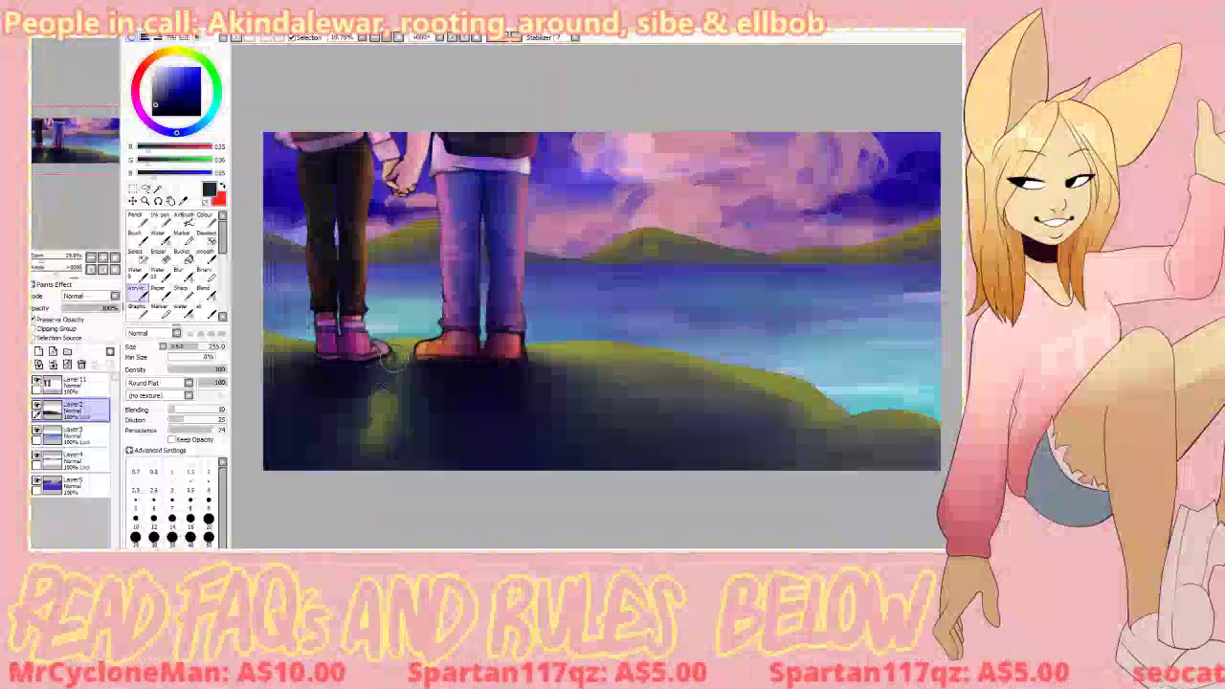
mouse_move(376, 361)
left_mouse_down()
mouse_move(424, 359)
mouse_move(368, 382)
mouse_move(421, 372)
mouse_move(451, 383)
mouse_move(441, 372)
mouse_move(369, 380)
mouse_move(378, 368)
mouse_move(390, 392)
mouse_move(420, 385)
mouse_move(351, 473)
mouse_move(390, 418)
mouse_move(439, 402)
mouse_move(383, 418)
mouse_move(353, 405)
mouse_move(463, 395)
left_mouse_up()
key("v")
mouse_move(557, 392)
left_mouse_down()
mouse_move(493, 393)
mouse_move(550, 398)
mouse_move(588, 367)
mouse_move(552, 374)
left_mouse_up()
mouse_move(815, 444)
left_mouse_down()
mouse_move(821, 410)
mouse_move(839, 428)
mouse_move(807, 399)
left_mouse_up()
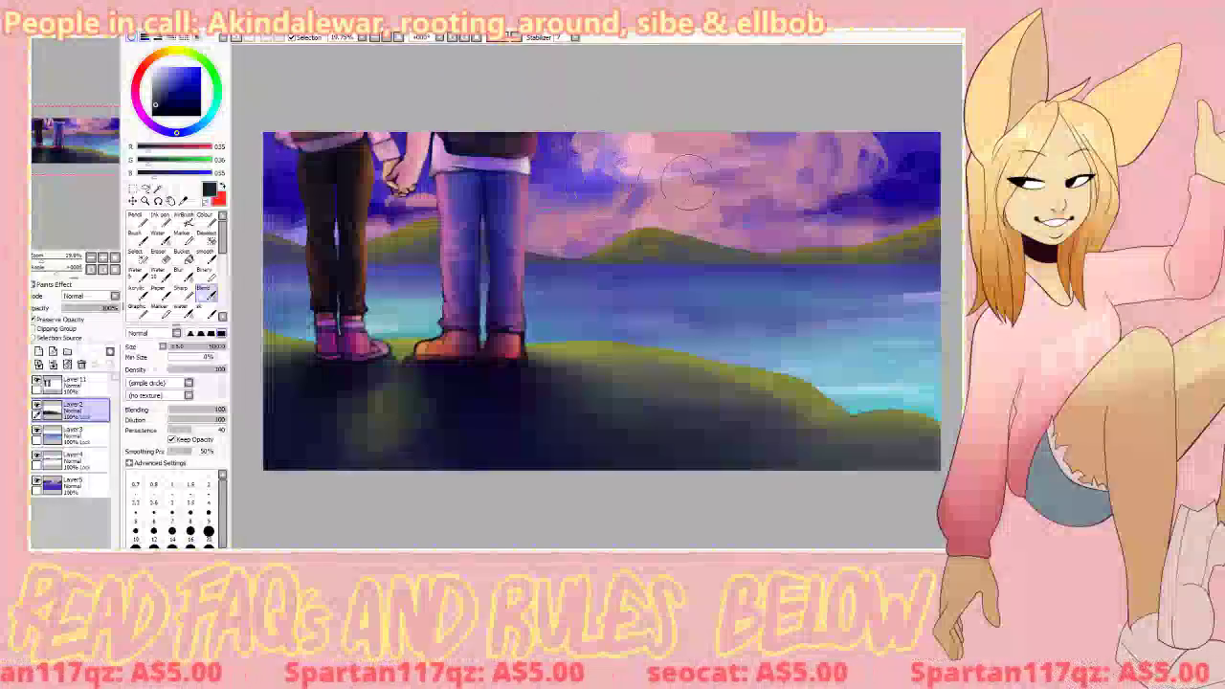
left_click(180, 271)
left_click(72, 484)
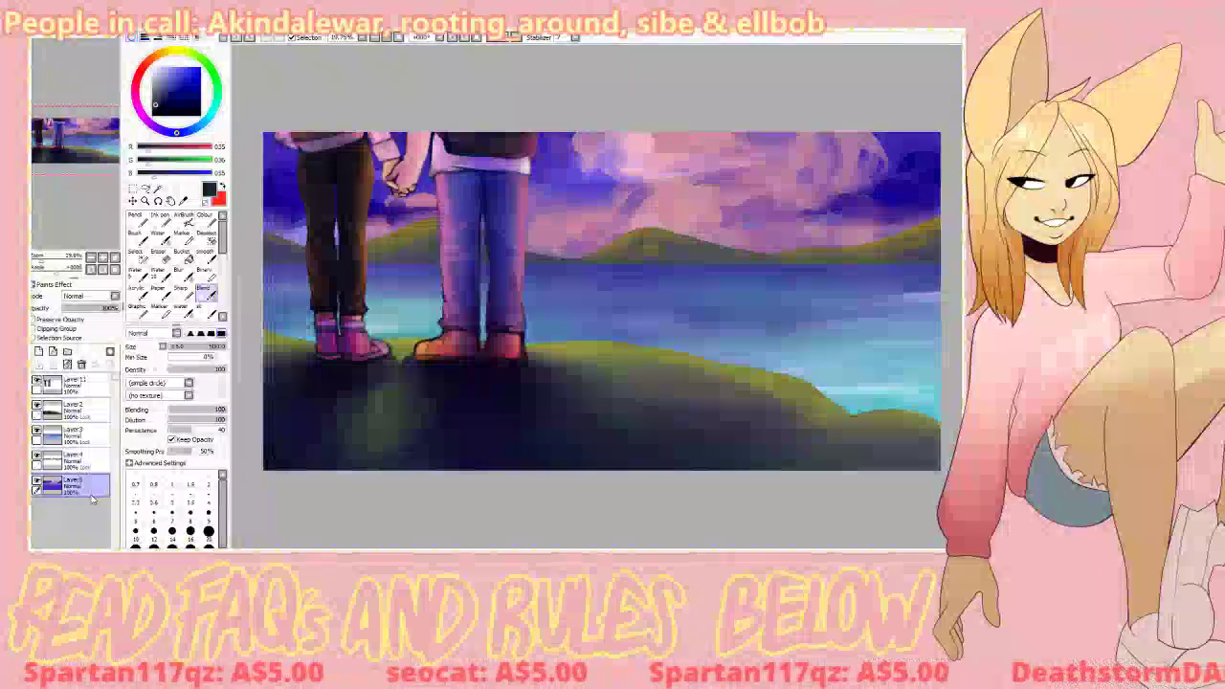
left_click(211, 370)
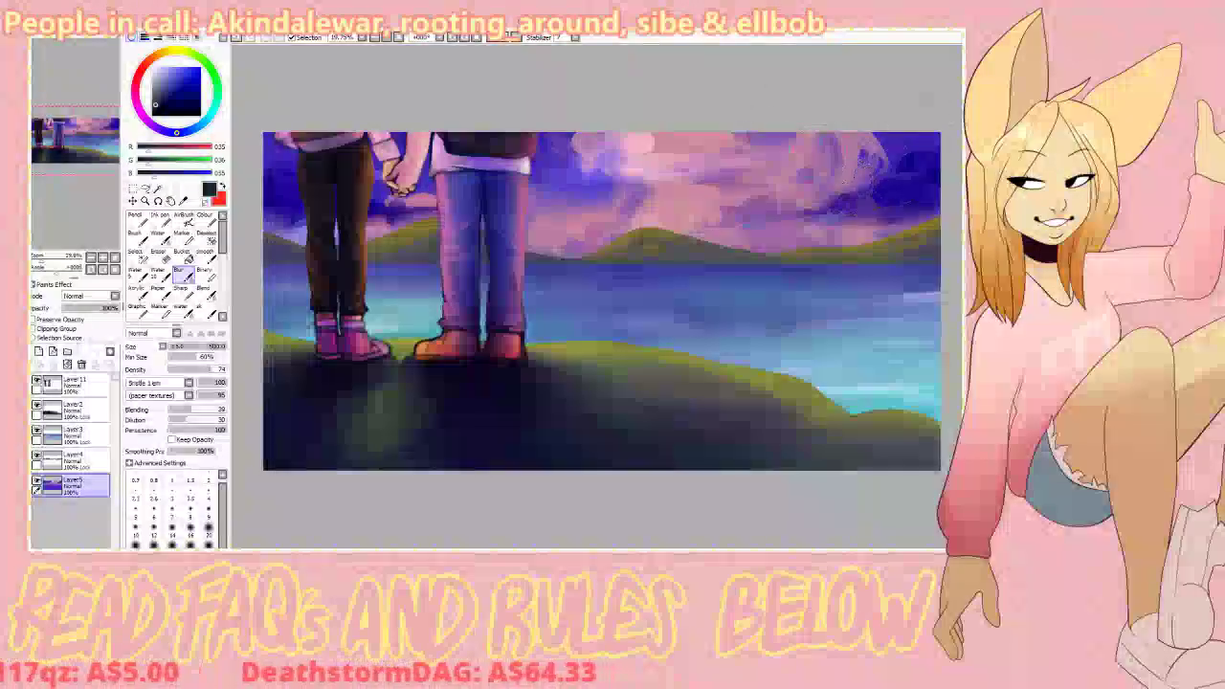
key("ctrl+z")
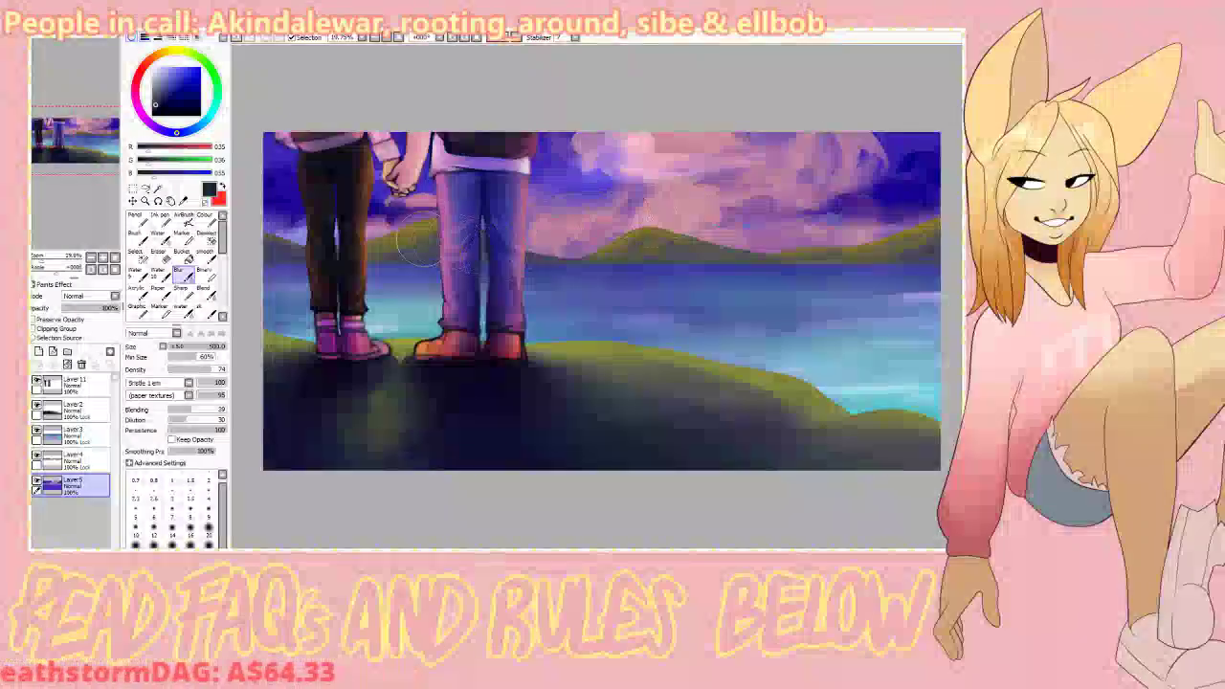
key("ctrl+z")
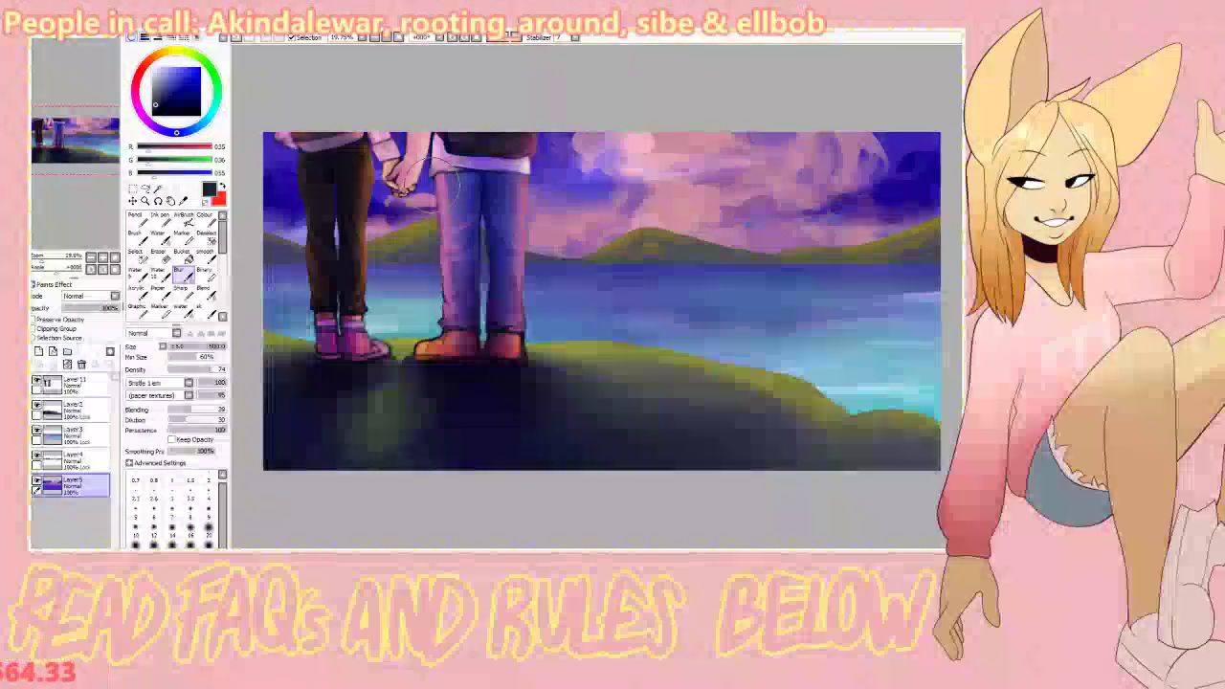
Step: Soften the green patch and the shadows across the foreground hill layer with the Blend brush
left_click(86, 411)
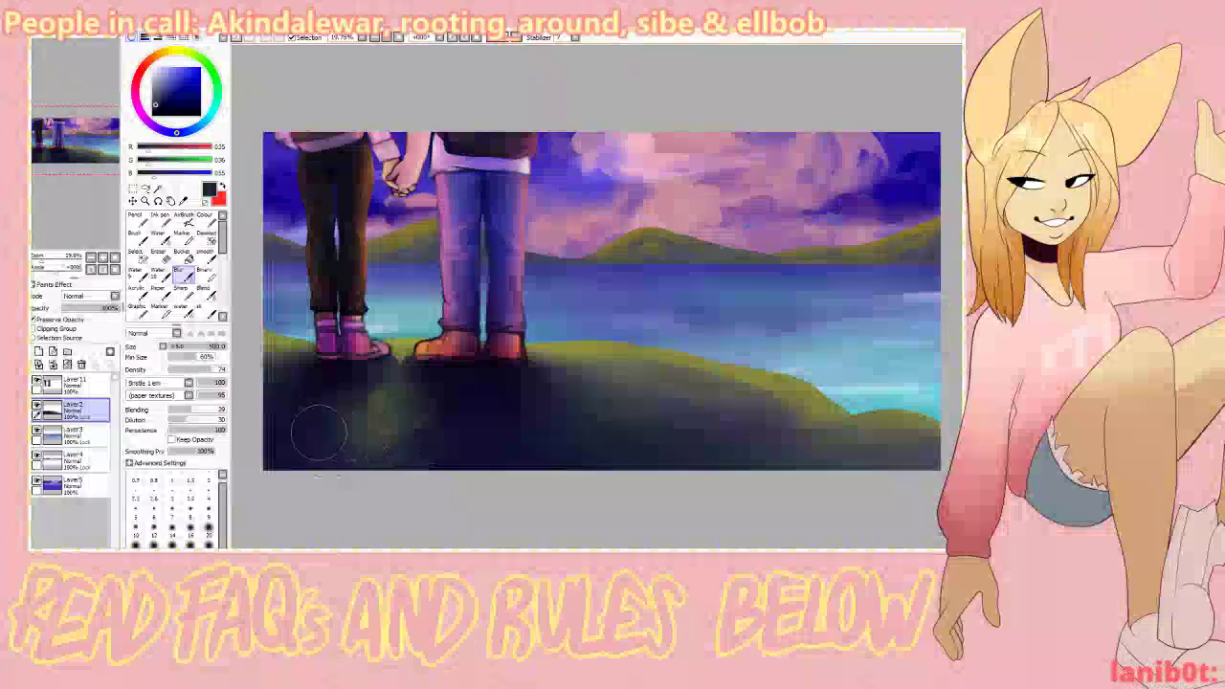
left_click(205, 293)
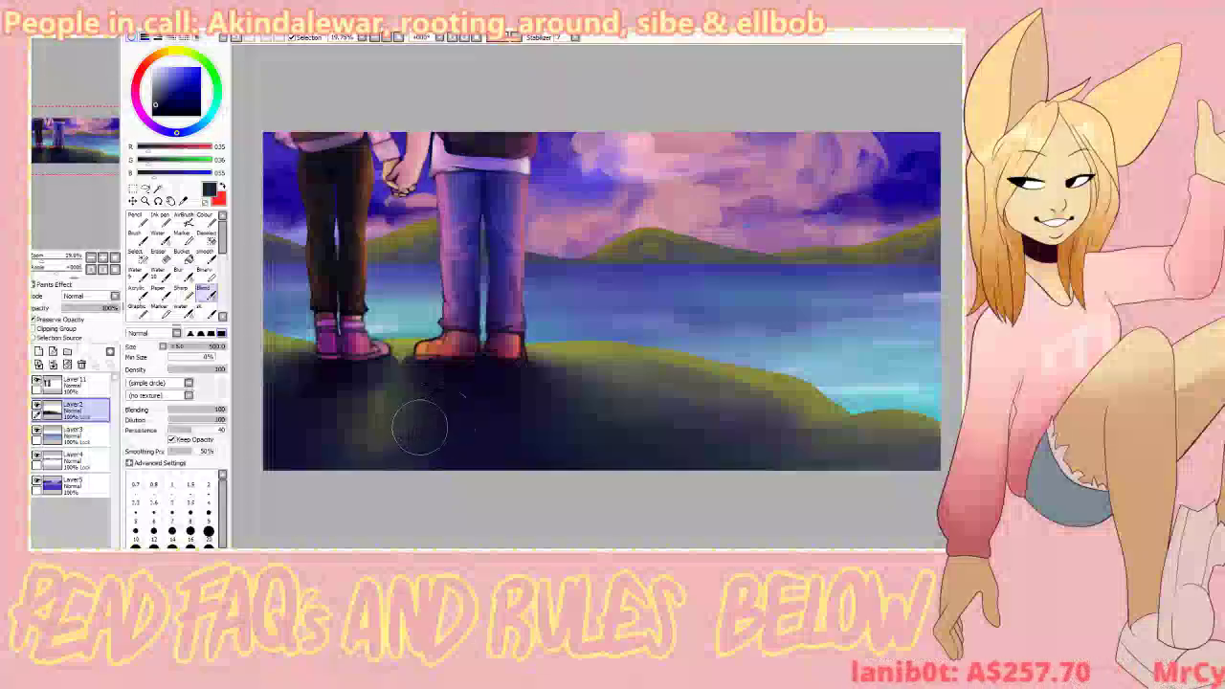
mouse_move(337, 389)
left_mouse_down()
mouse_move(445, 369)
mouse_move(624, 383)
mouse_move(531, 376)
mouse_move(587, 373)
mouse_move(778, 428)
mouse_move(686, 400)
left_mouse_up()
mouse_move(564, 360)
left_mouse_down()
mouse_move(627, 337)
mouse_move(684, 367)
mouse_move(516, 332)
mouse_move(405, 345)
mouse_move(253, 333)
left_mouse_up()
mouse_move(841, 402)
left_mouse_down()
mouse_move(918, 411)
mouse_move(910, 442)
mouse_move(913, 425)
mouse_move(893, 426)
mouse_move(919, 427)
mouse_move(794, 447)
mouse_move(869, 427)
mouse_move(712, 445)
mouse_move(740, 392)
mouse_move(797, 423)
mouse_move(733, 396)
mouse_move(792, 416)
mouse_move(583, 378)
mouse_move(617, 380)
mouse_move(572, 402)
mouse_move(420, 405)
mouse_move(408, 426)
mouse_move(399, 413)
mouse_move(417, 394)
mouse_move(517, 385)
mouse_move(453, 413)
mouse_move(315, 401)
mouse_move(384, 396)
mouse_move(308, 382)
mouse_move(399, 396)
mouse_move(441, 432)
mouse_move(393, 445)
mouse_move(373, 406)
mouse_move(319, 414)
mouse_move(484, 440)
mouse_move(289, 405)
mouse_move(473, 457)
mouse_move(291, 427)
mouse_move(313, 422)
mouse_move(304, 401)
mouse_move(352, 410)
mouse_move(399, 388)
mouse_move(419, 402)
mouse_move(358, 418)
mouse_move(402, 412)
mouse_move(337, 385)
mouse_move(401, 383)
mouse_move(365, 391)
mouse_move(416, 413)
mouse_move(456, 411)
mouse_move(450, 381)
mouse_move(420, 379)
mouse_move(358, 409)
mouse_move(382, 425)
mouse_move(326, 417)
mouse_move(442, 451)
mouse_move(530, 432)
mouse_move(449, 361)
left_mouse_up()
Step: Add a new Overlay layer clipped to the foreground hill, and choose the Round Flat brush with the Paper 01 texture
left_click(39, 352)
left_click(64, 328)
left_click(93, 296)
left_click(90, 336)
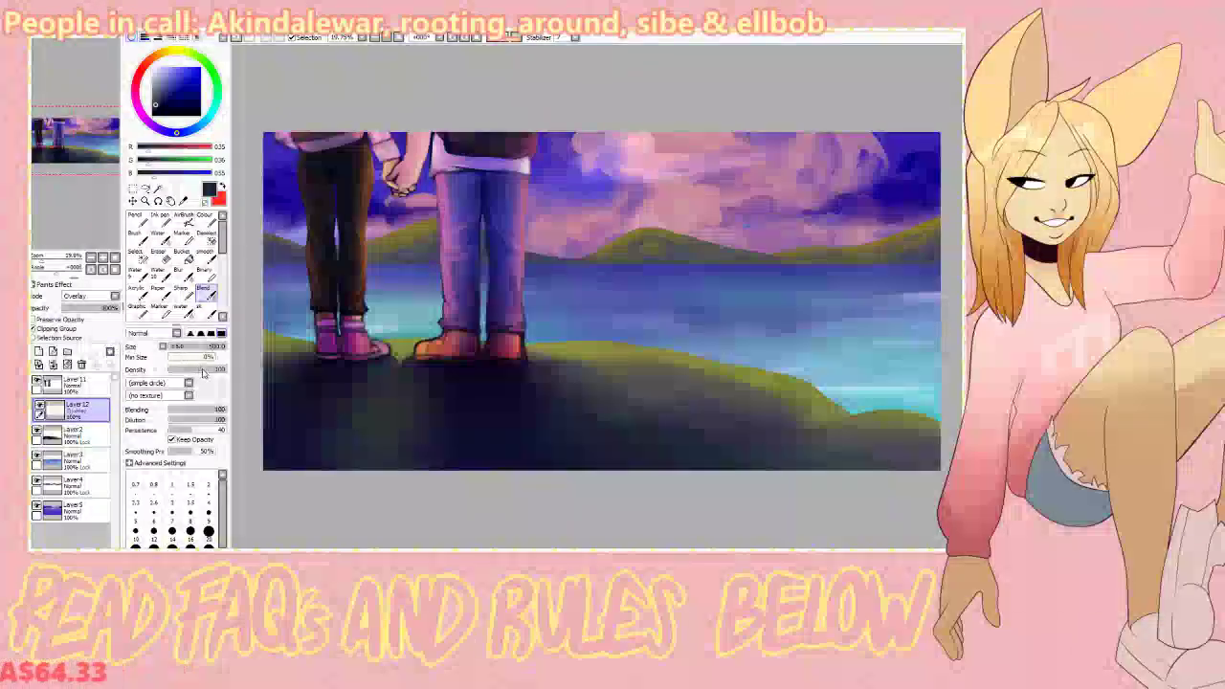
left_click(206, 311)
left_click(171, 51)
left_click(180, 67)
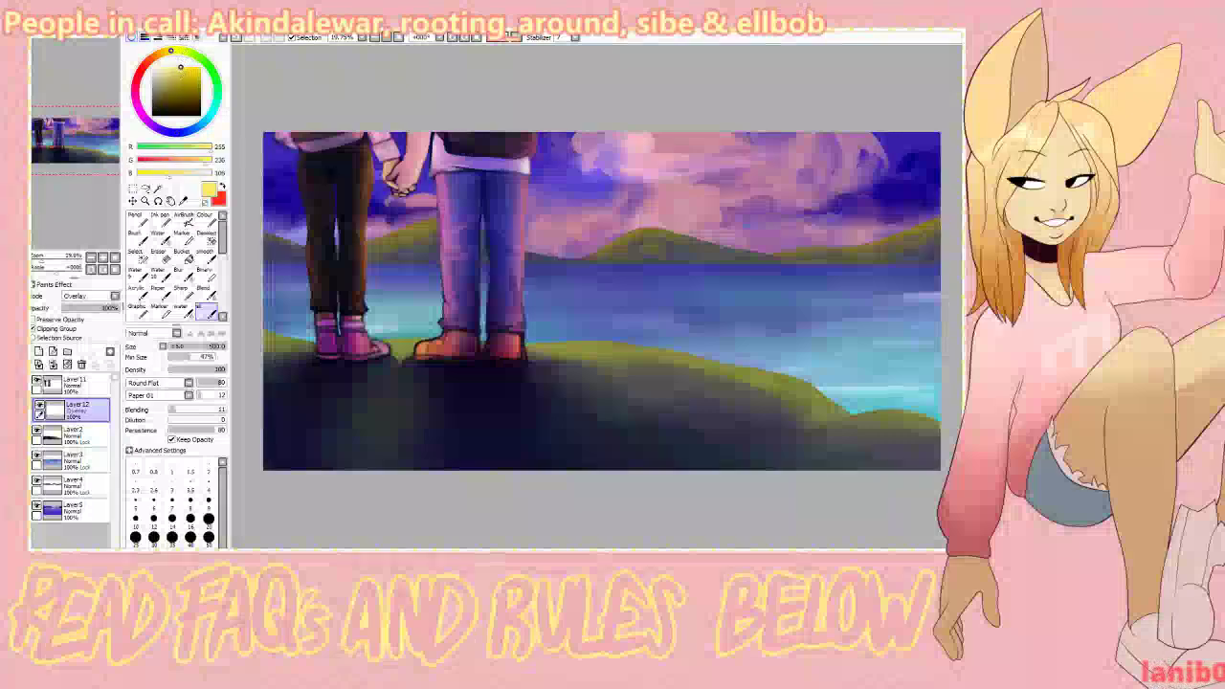
left_click_drag(309, 469, 330, 467)
key("ctrl+z")
Step: Paint light blue along the lower part of the foreground hill on the Overlay layer, and soften it with the Blend brush
left_click(169, 132)
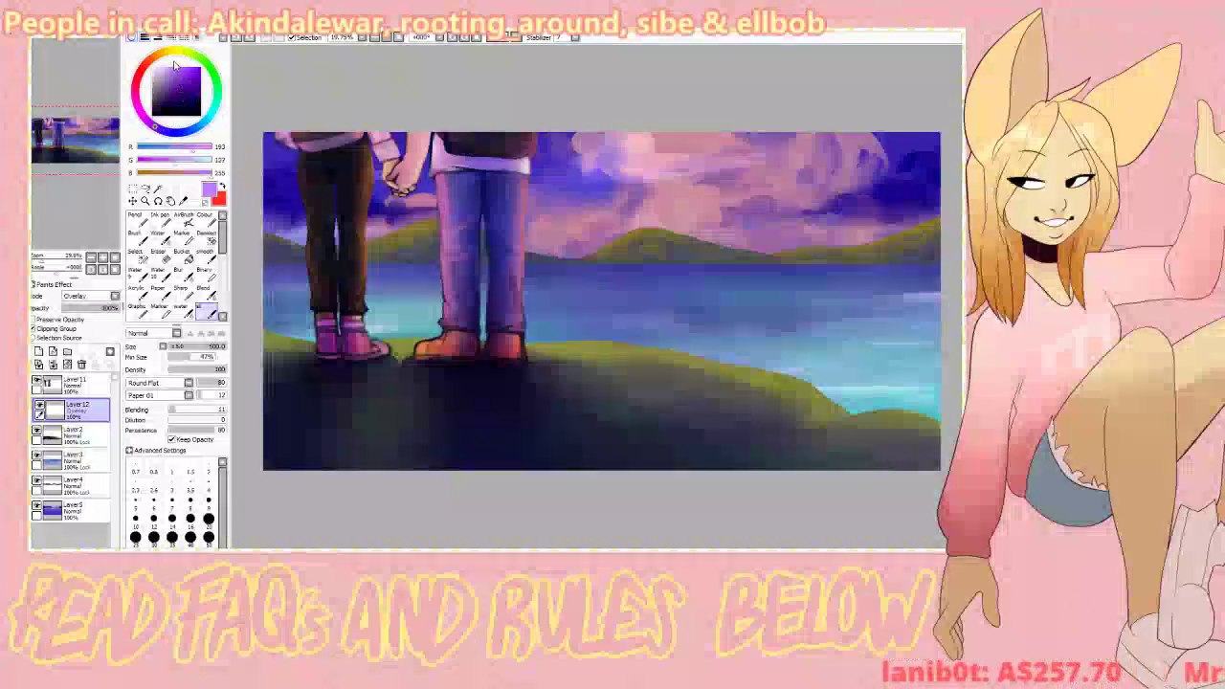
left_click(171, 67)
left_click(204, 121)
mouse_move(293, 413)
left_mouse_down()
mouse_move(327, 449)
mouse_move(280, 477)
left_mouse_up()
key("ctrl+z")
mouse_move(258, 429)
left_mouse_down()
mouse_move(298, 465)
mouse_move(681, 506)
left_mouse_up()
left_click_drag(533, 494, 734, 494)
left_click(204, 293)
mouse_move(265, 407)
left_mouse_down()
mouse_move(315, 441)
mouse_move(397, 459)
mouse_move(672, 465)
mouse_move(490, 470)
mouse_move(448, 464)
mouse_move(446, 449)
mouse_move(298, 448)
left_mouse_up()
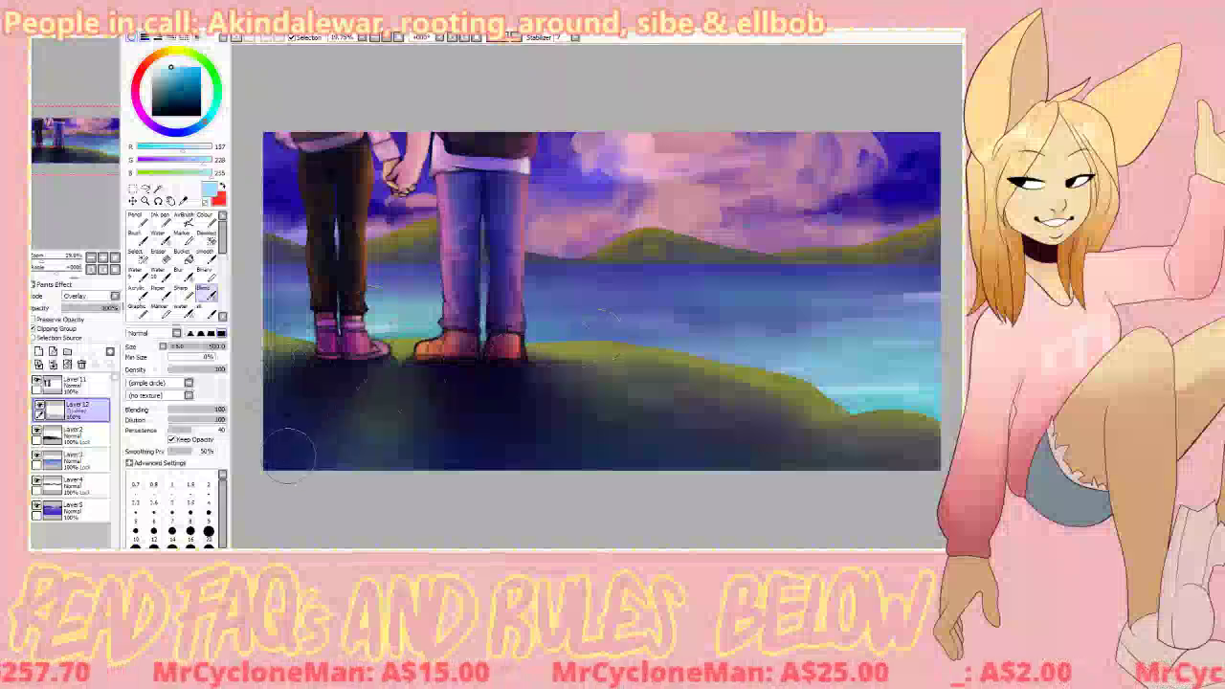
Step: Lower the blue Overlay layer's opacity and merge it into the foreground hill layer
left_click_drag(112, 307, 91, 313)
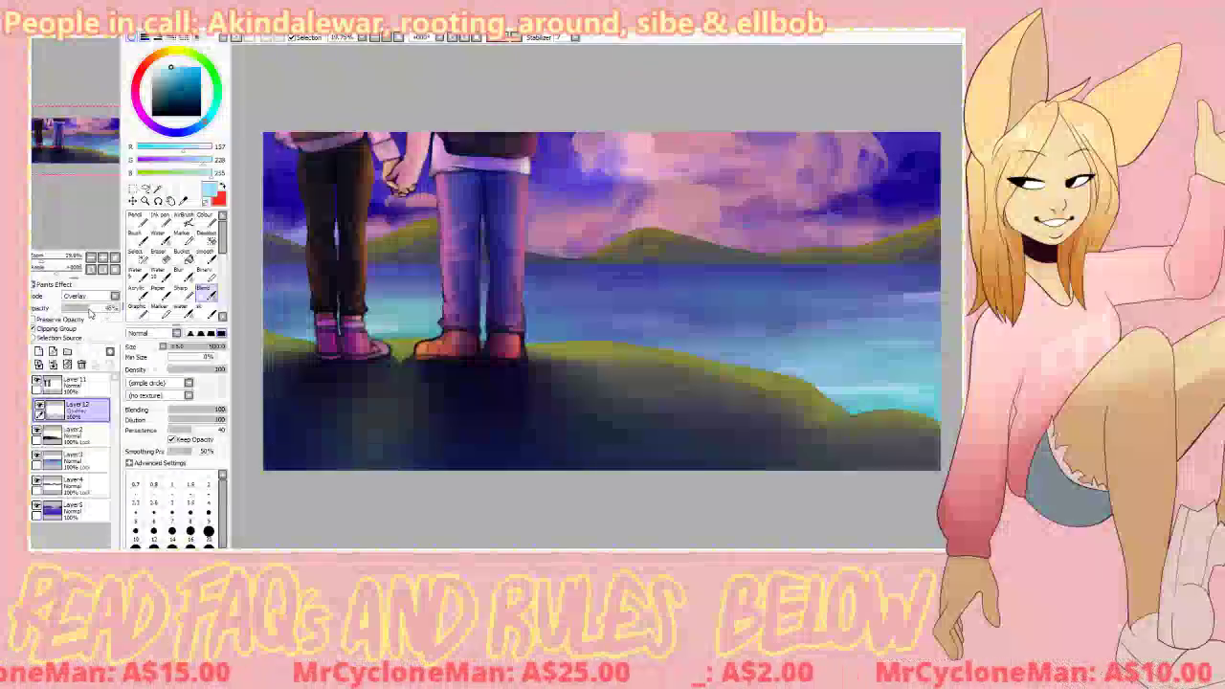
left_click(52, 364)
Step: Shift the foreground hill's green towards olive with the Hue and Saturation filter
key("ctrl+u")
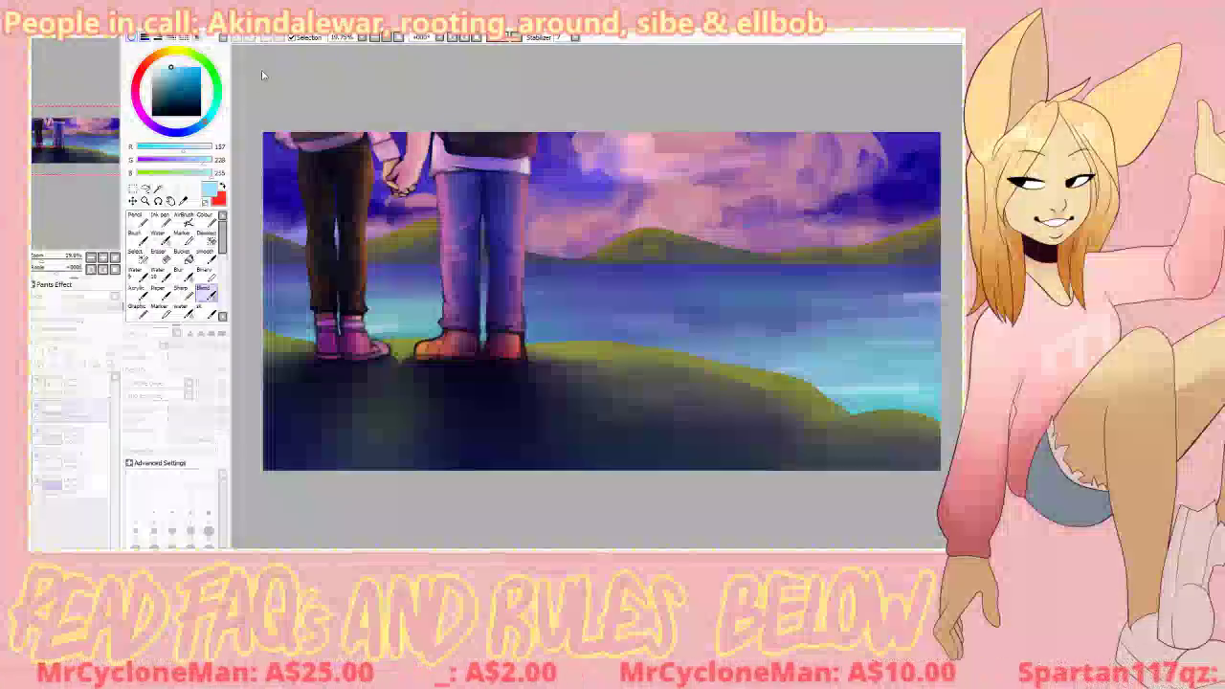
mouse_move(226, 91)
left_mouse_down()
mouse_move(248, 107)
mouse_move(220, 122)
left_mouse_up()
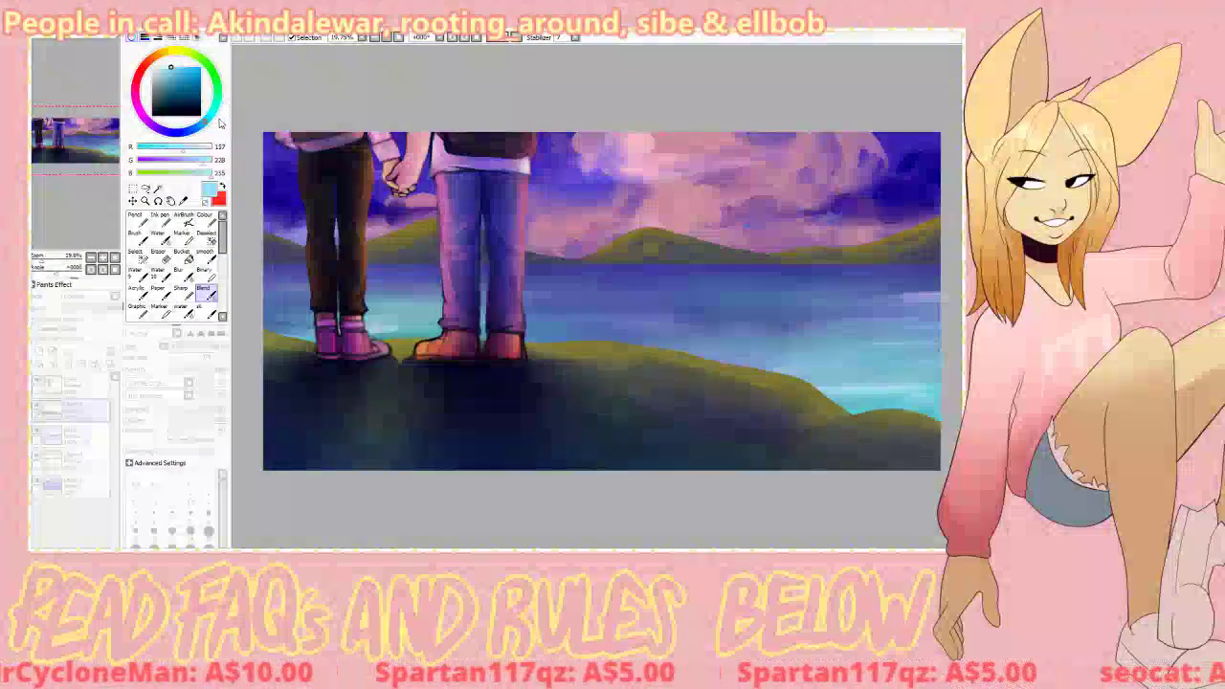
left_click(263, 150)
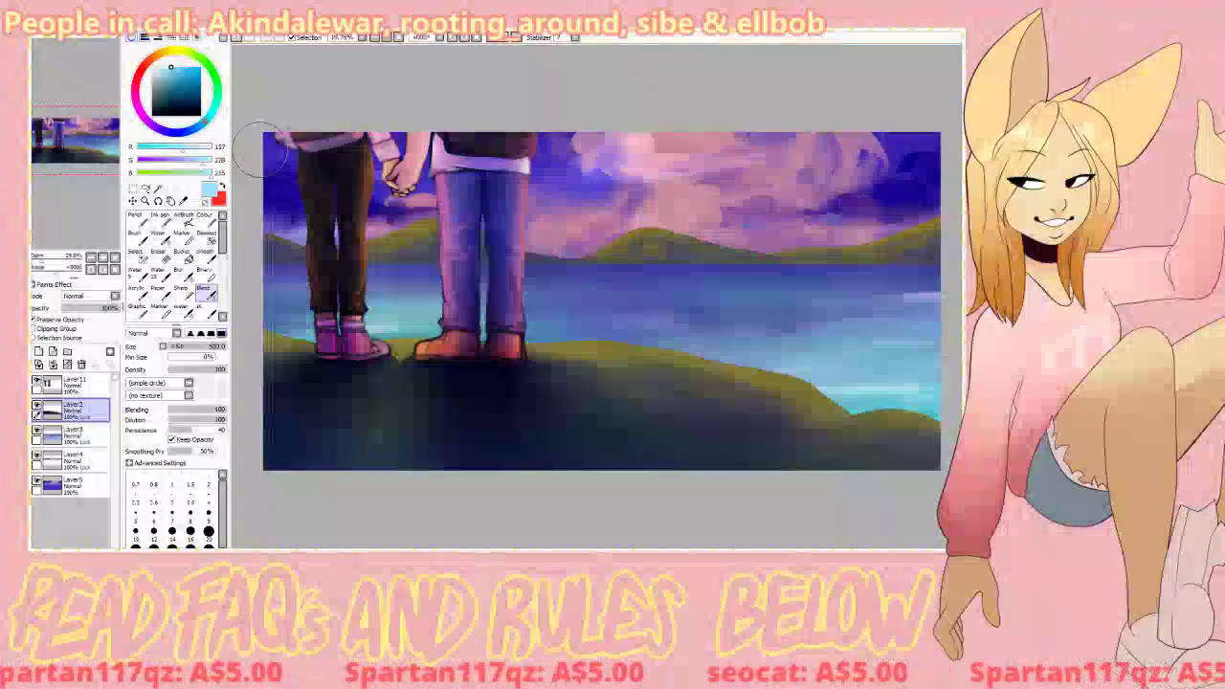
Step: Sample the hill's olive and paint a ridge sloping down from the crest beside the figures, using a smaller Round Flat brush
left_click(570, 364, "alt")
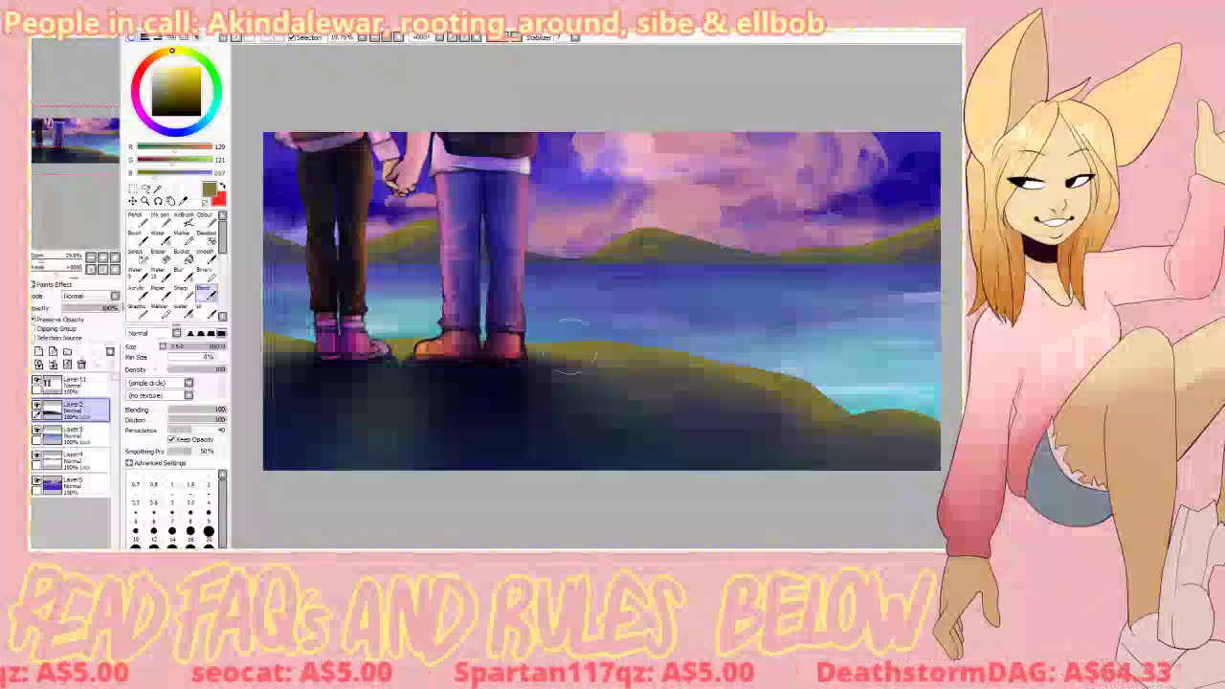
left_click(206, 312)
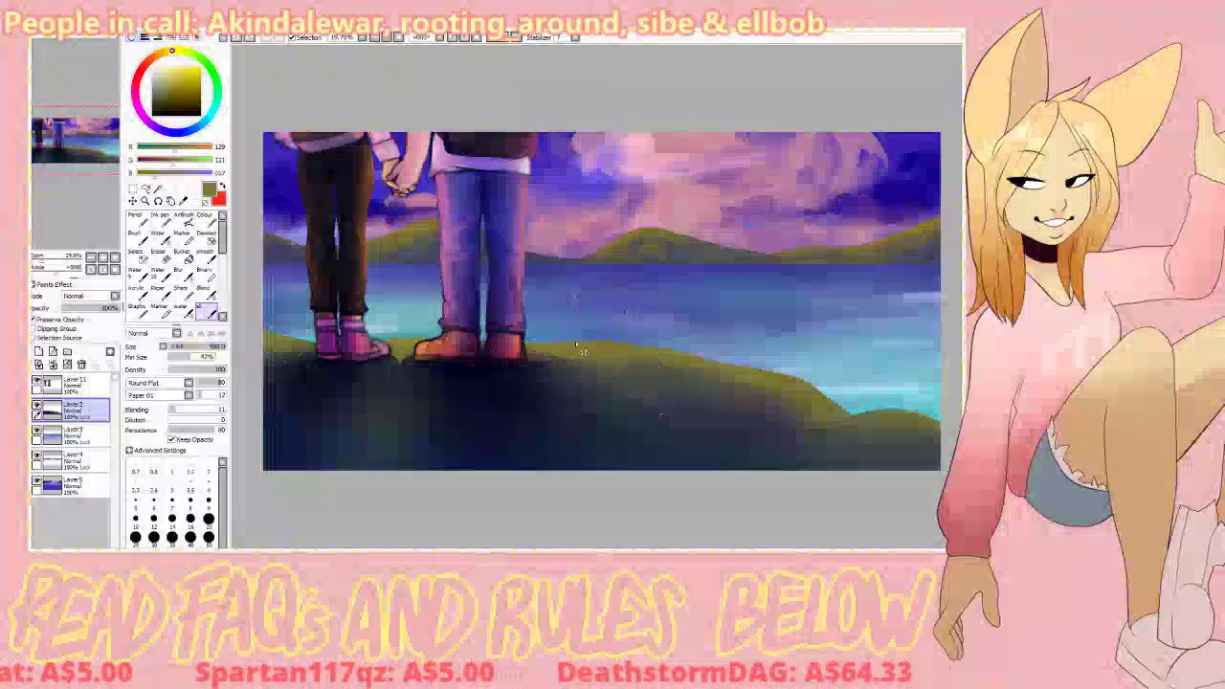
mouse_move(580, 362)
left_mouse_down()
mouse_move(737, 432)
mouse_move(787, 424)
mouse_move(660, 369)
mouse_move(703, 425)
mouse_move(634, 400)
left_mouse_up()
key("ctrl+z")
right_click(601, 354)
key("ctrl+z")
left_click(196, 347)
key("ctrl+z")
left_click_drag(593, 357, 670, 403)
key("ctrl+z")
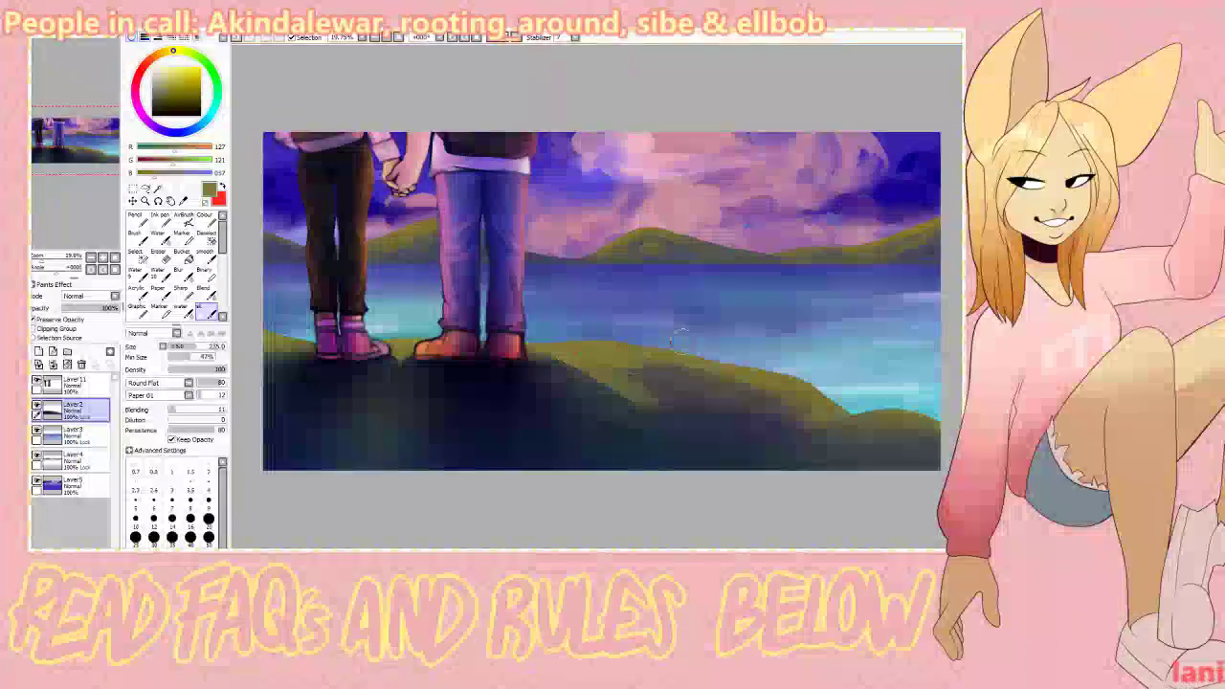
Step: Paint more olive grass streaks down the right slope of the foreground hill
left_click_drag(598, 392, 689, 450)
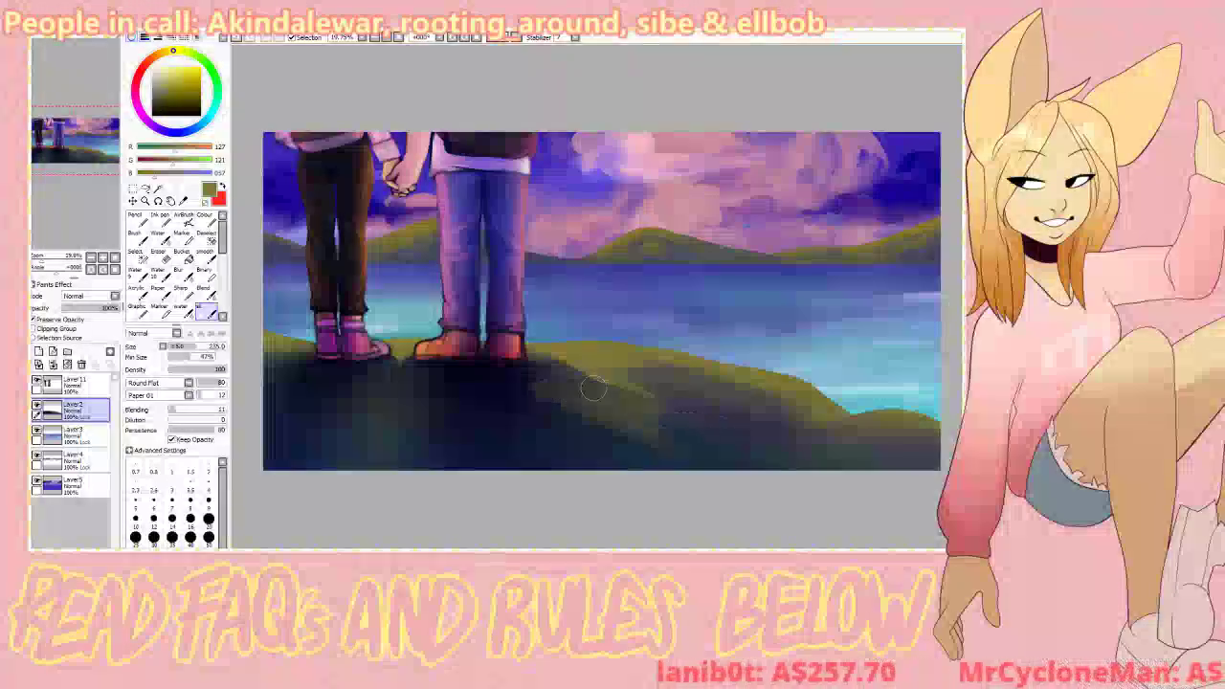
left_click_drag(612, 388, 717, 431)
left_click_drag(645, 405, 727, 435)
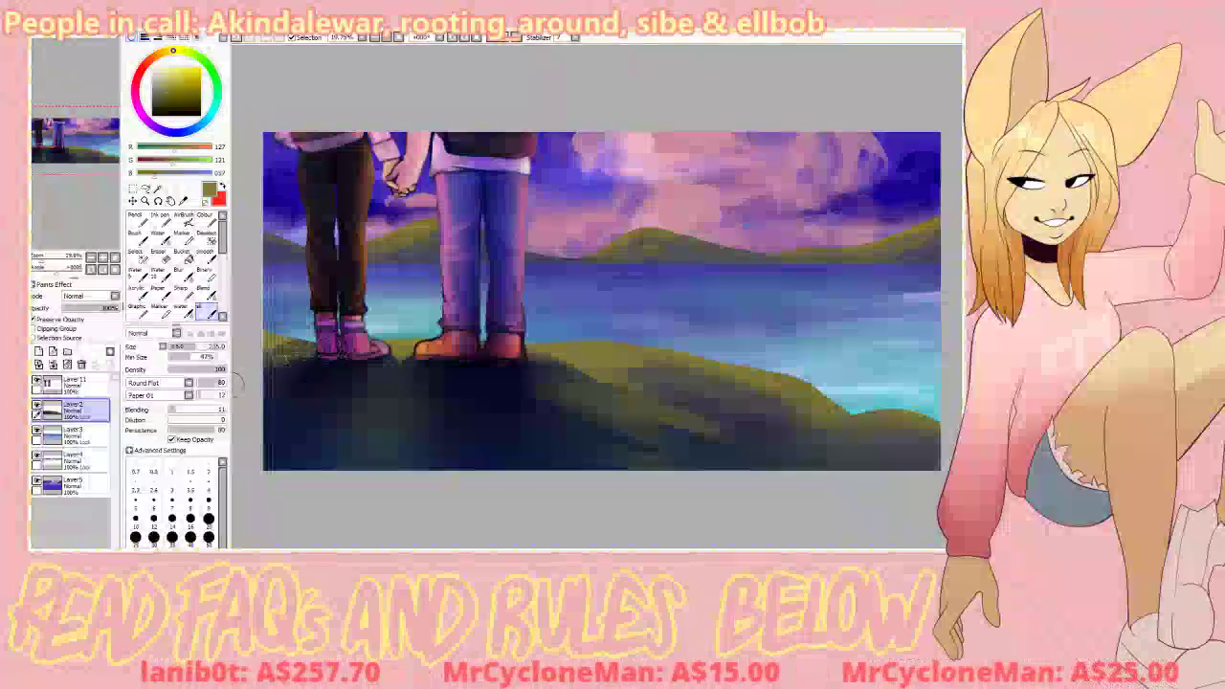
right_click(268, 345)
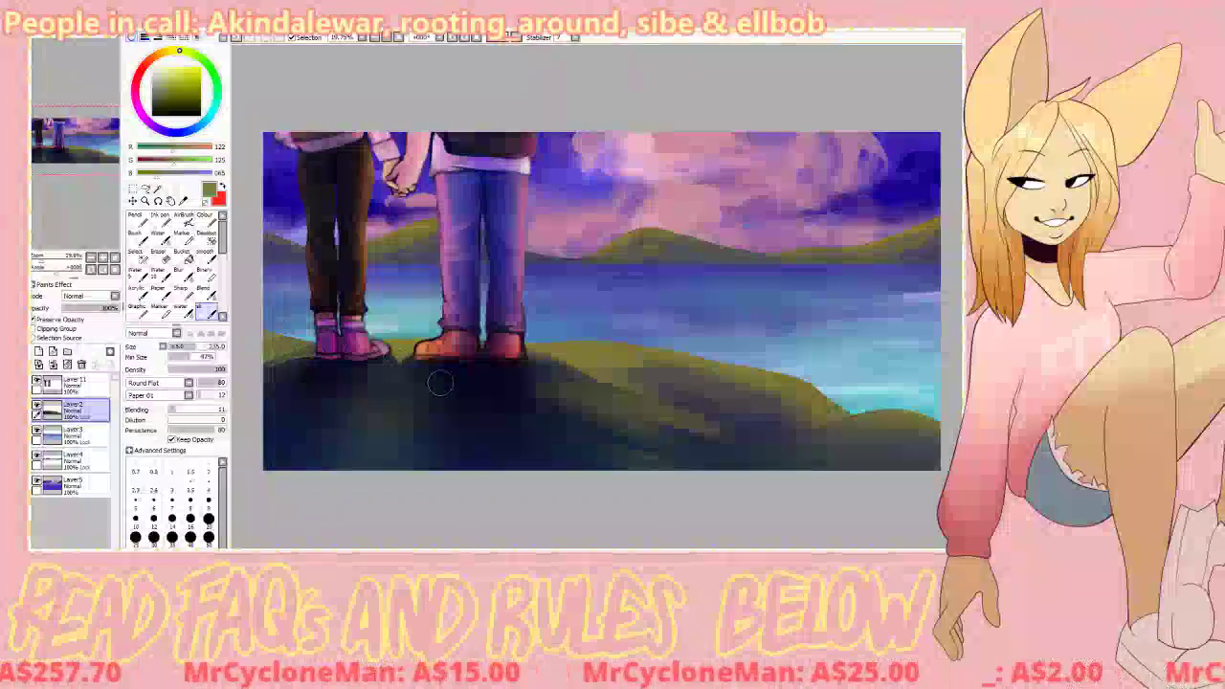
left_click_drag(656, 385, 738, 406)
Step: Blend the olive ridge and grass streaks smoothly into the right slope of the foreground hill
key("b")
mouse_move(522, 405)
left_mouse_down()
mouse_move(612, 412)
mouse_move(763, 455)
mouse_move(662, 436)
mouse_move(673, 467)
mouse_move(574, 397)
mouse_move(609, 413)
mouse_move(503, 398)
mouse_move(509, 384)
mouse_move(607, 375)
mouse_move(718, 416)
mouse_move(738, 454)
mouse_move(619, 443)
mouse_move(777, 407)
mouse_move(578, 351)
left_mouse_up()
left_click_drag(270, 351, 347, 361)
key("ctrl+z")
key("ctrl+z")
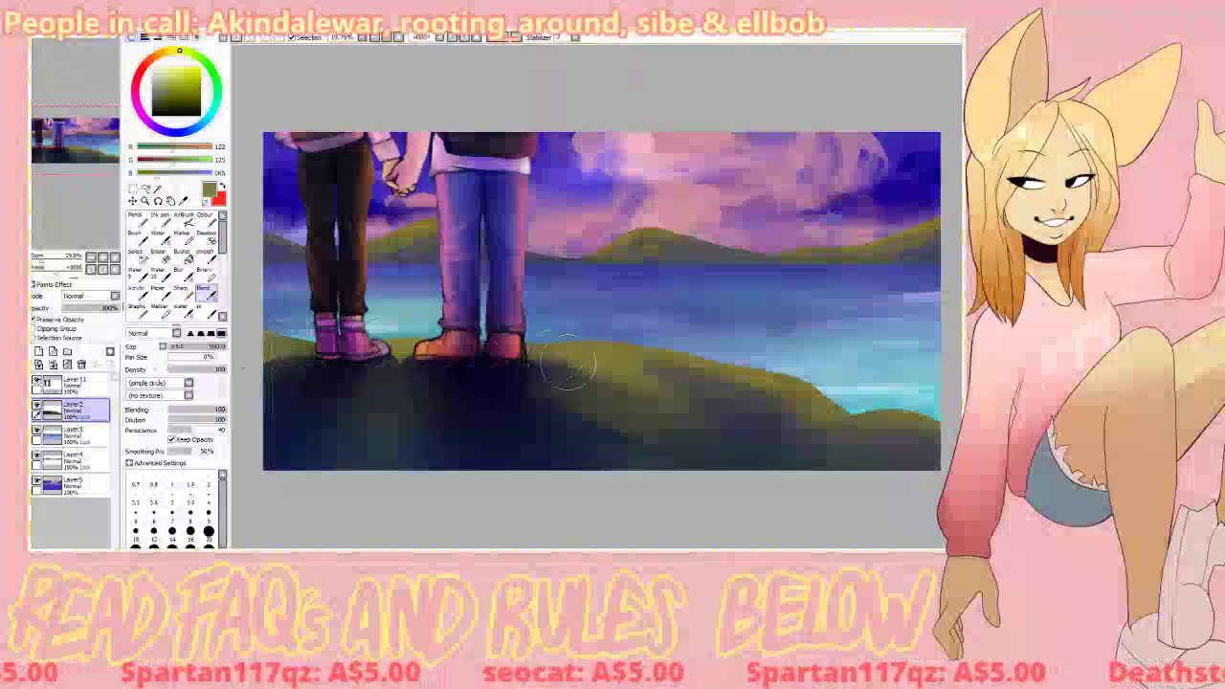
mouse_move(591, 377)
left_mouse_down()
mouse_move(620, 352)
mouse_move(610, 362)
left_mouse_up()
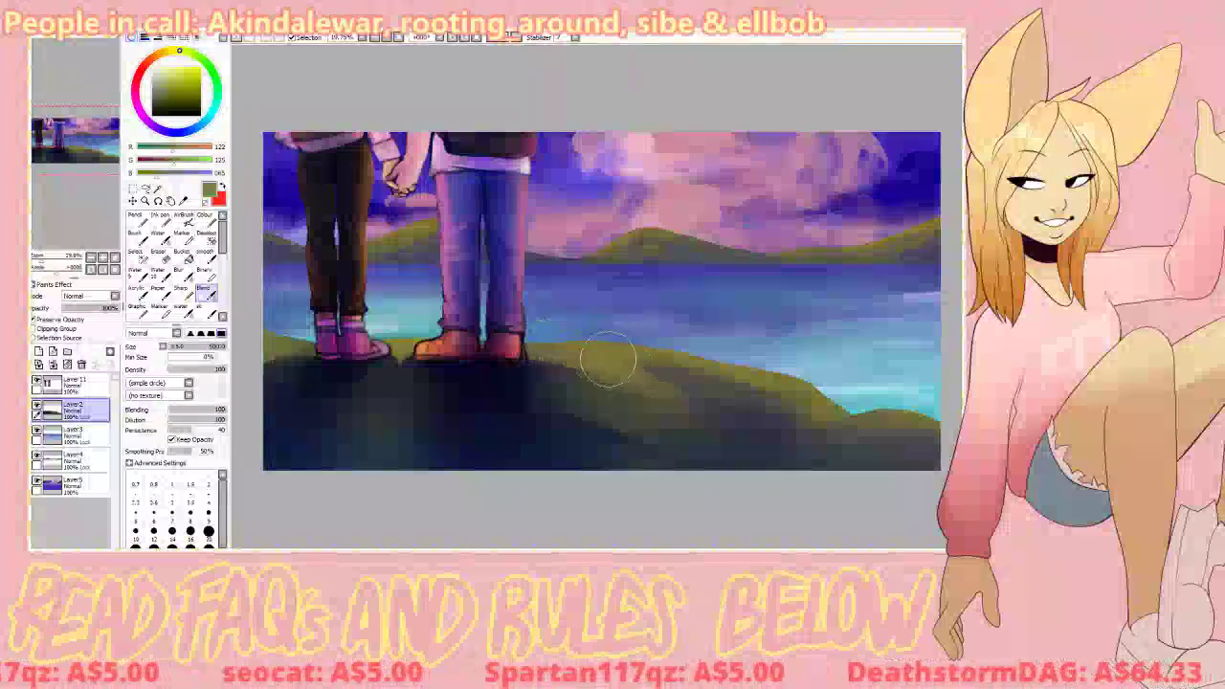
key("ctrl+z")
left_click_drag(834, 432, 835, 431)
mouse_move(911, 421)
left_mouse_down()
mouse_move(818, 448)
mouse_move(906, 437)
mouse_move(927, 416)
mouse_move(790, 447)
mouse_move(885, 415)
mouse_move(906, 417)
mouse_move(762, 459)
mouse_move(853, 440)
mouse_move(913, 447)
mouse_move(793, 486)
mouse_move(881, 458)
mouse_move(856, 468)
mouse_move(630, 370)
mouse_move(773, 441)
mouse_move(707, 380)
mouse_move(812, 418)
mouse_move(636, 467)
mouse_move(607, 416)
mouse_move(659, 434)
left_mouse_up()
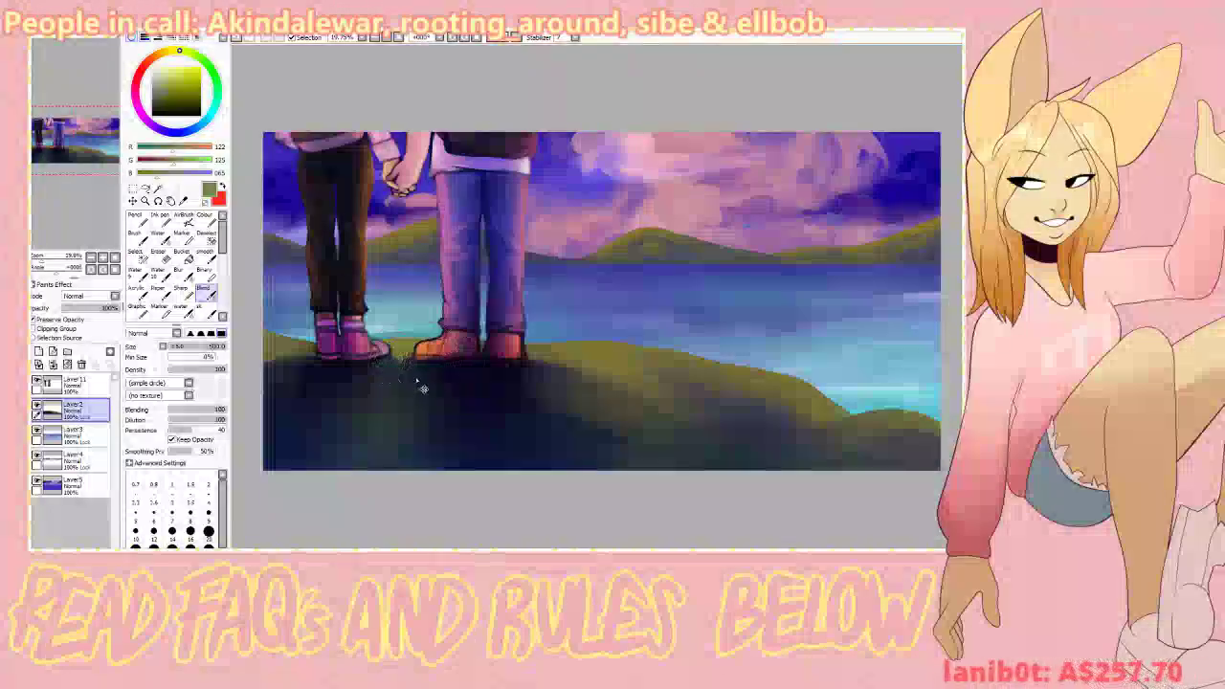
Step: Set the AirBrush density to 23 and sample the olive green at the foreground hill's left edge
key("b")
left_click_drag(407, 415, 409, 434)
key("ctrl+z")
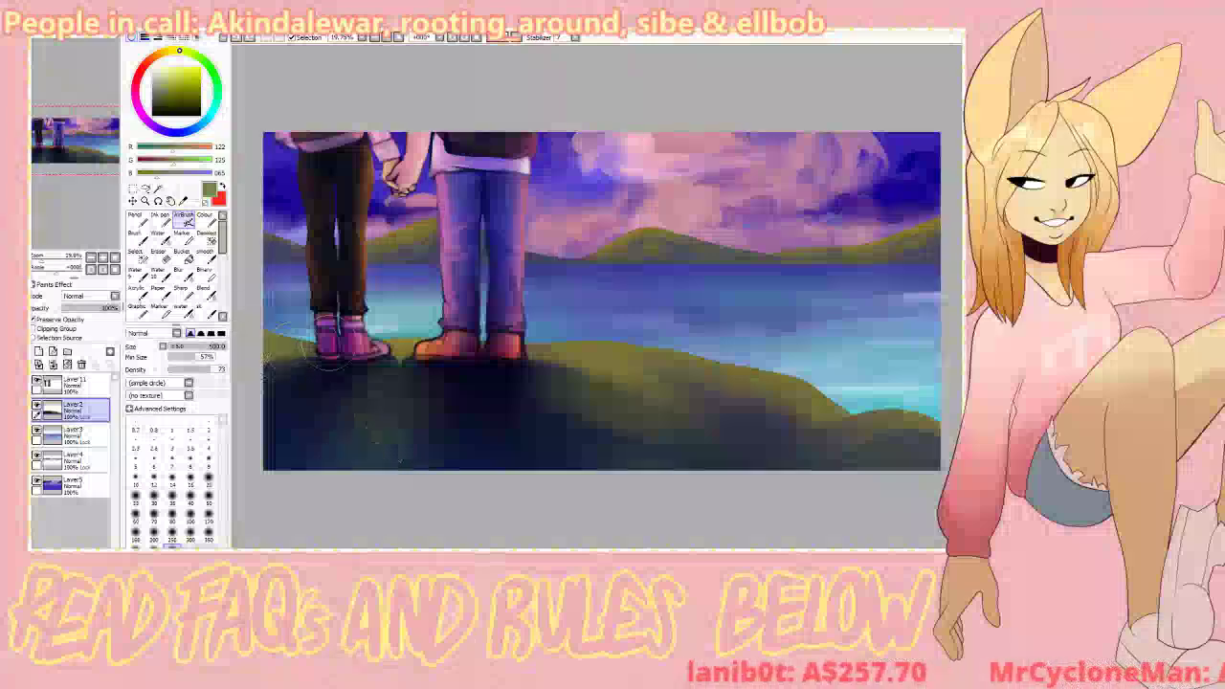
left_click_drag(213, 372, 200, 371)
right_click(272, 355)
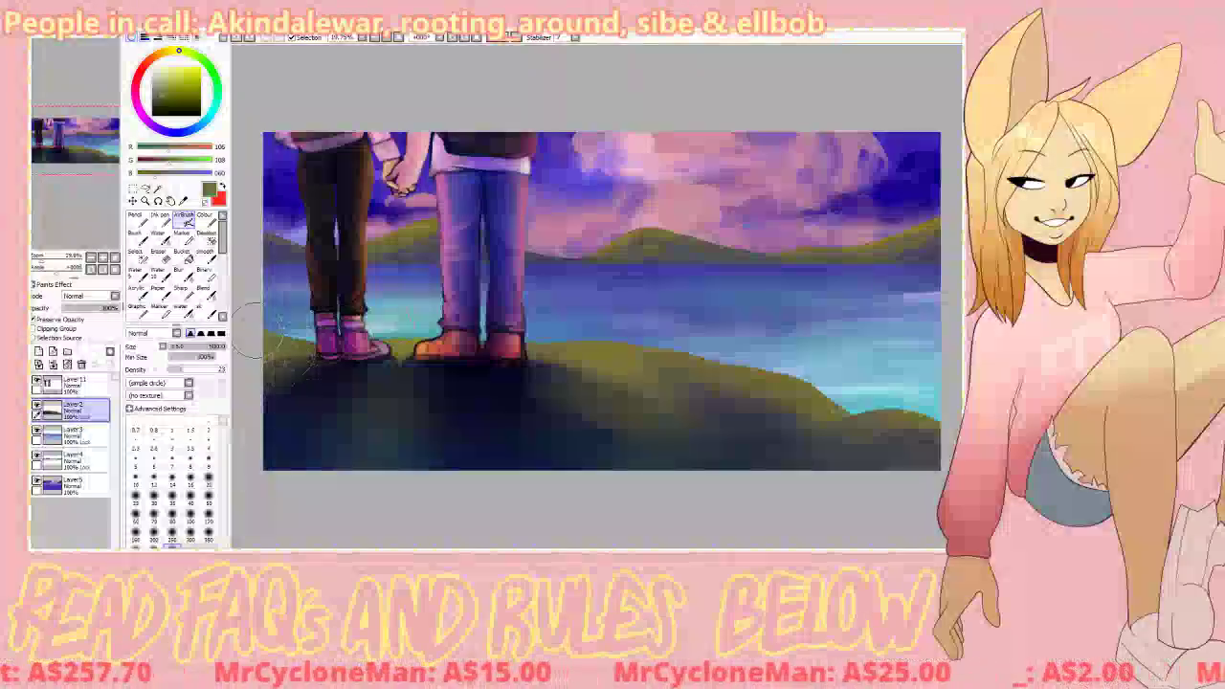
Step: Create another layer above the foreground hill, clip it to the hill, and set its blending mode to Overlay
left_click(39, 352)
left_click(35, 328)
left_click(88, 298)
left_click(90, 329)
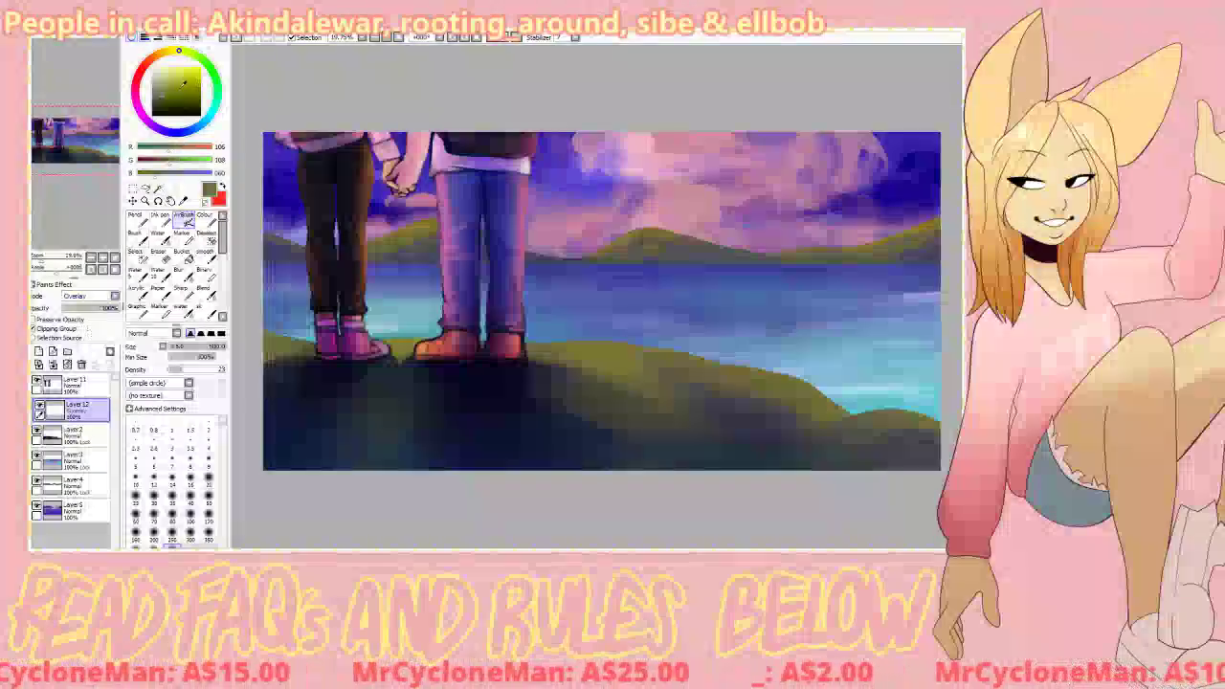
Step: Try airbrushing a brighter yellow-green across the foreground hill on the clipped Overlay layer
left_click(173, 70)
left_click(117, 143)
mouse_move(386, 347)
left_mouse_down()
mouse_move(564, 367)
mouse_move(738, 434)
mouse_move(807, 442)
left_mouse_up()
key("ctrl+z")
Step: Tint the foreground hill by filling the clipped Overlay layer with the clouds' pink at reduced opacity and merging it into the hill layer
right_click(690, 191)
mouse_move(613, 382)
left_mouse_down()
mouse_move(574, 396)
mouse_move(668, 431)
left_mouse_up()
key("ctrl+z")
left_click(183, 256)
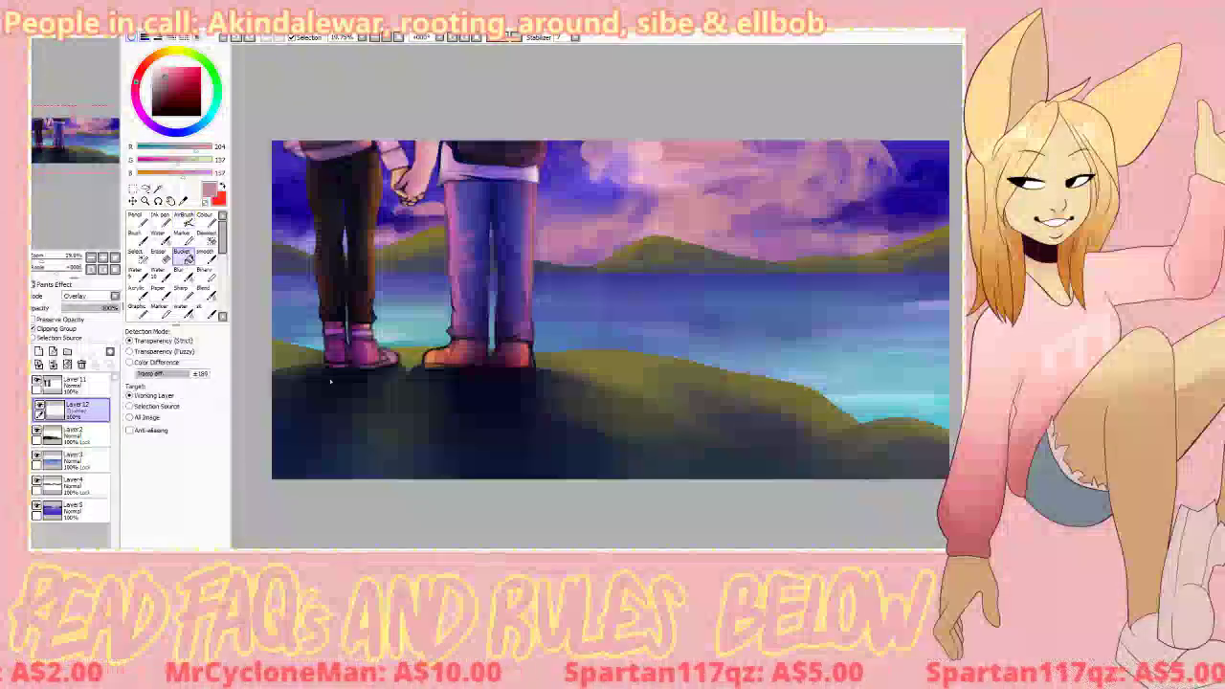
left_click(333, 377)
left_click(81, 308)
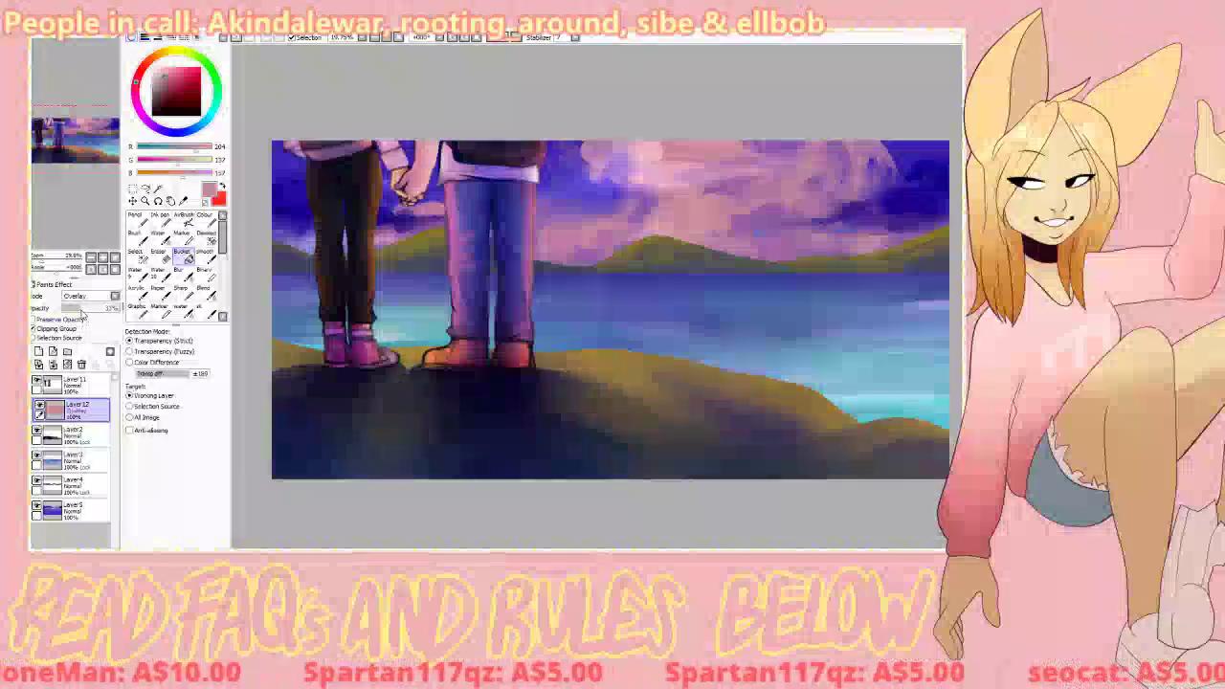
left_click(56, 366)
Step: Airbrush olive sampled from the hill's left edge over its right slope and blend it into the dark lower part
right_click(295, 358)
left_click(294, 358)
key("ctrl+z")
key("b")
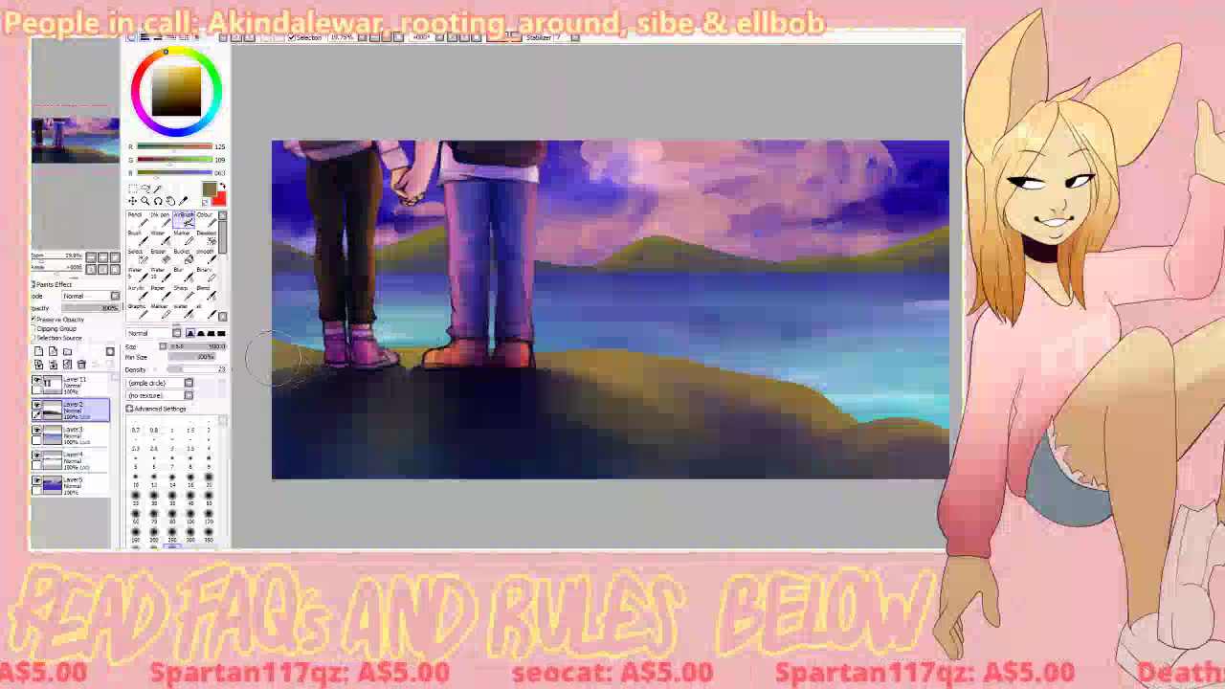
mouse_move(583, 383)
left_mouse_down()
mouse_move(653, 392)
mouse_move(828, 457)
left_mouse_up()
left_click_drag(603, 395, 683, 431)
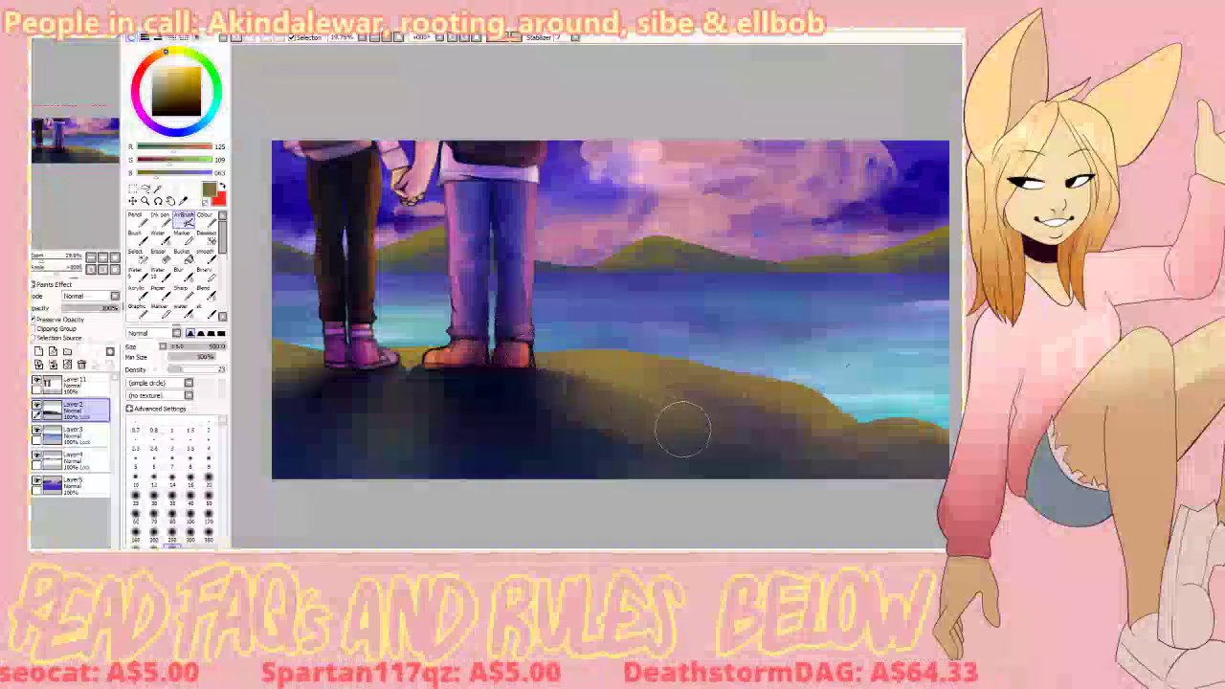
key("ctrl+z")
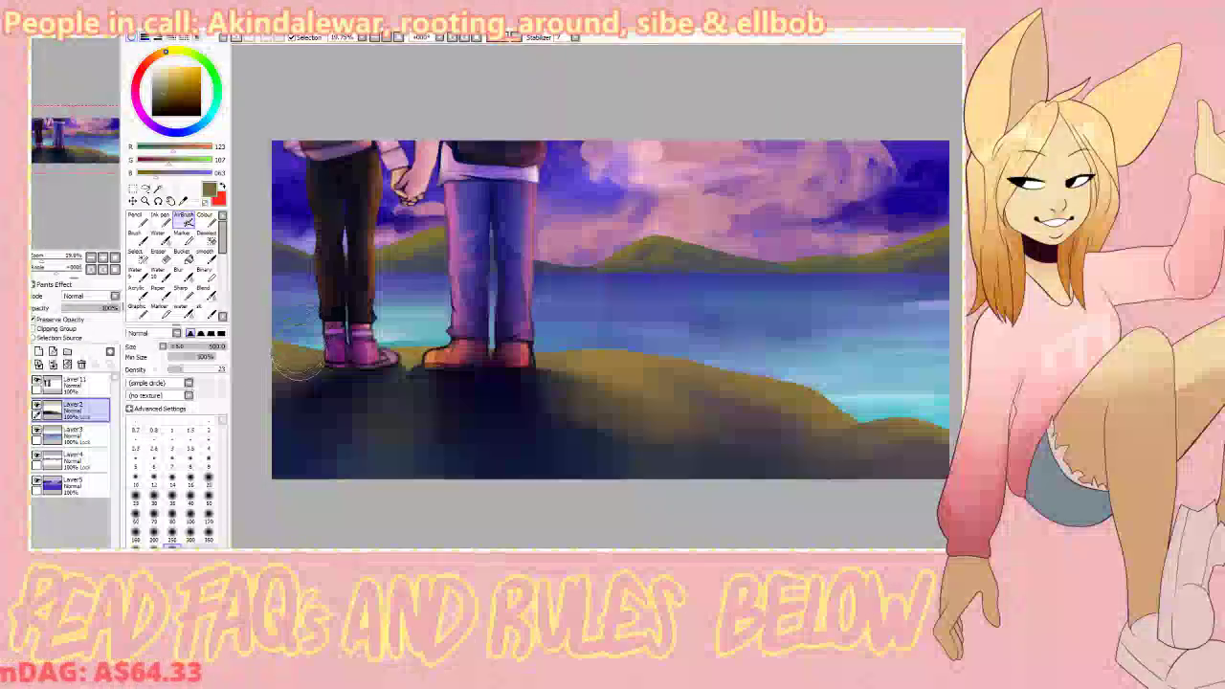
left_click(206, 294)
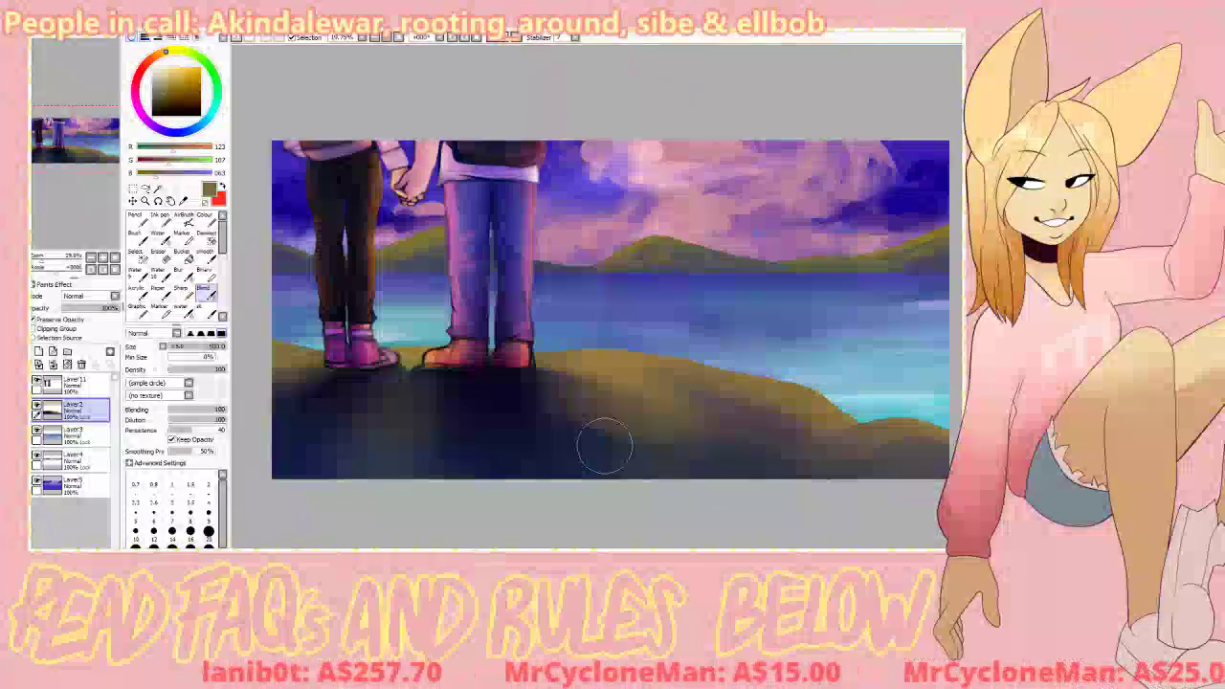
Step: Create a layer above the two figures, set its mode to Overlay, and fill it with the olive colour
left_click(93, 395)
left_click(38, 352)
left_click(56, 328)
left_click(185, 260)
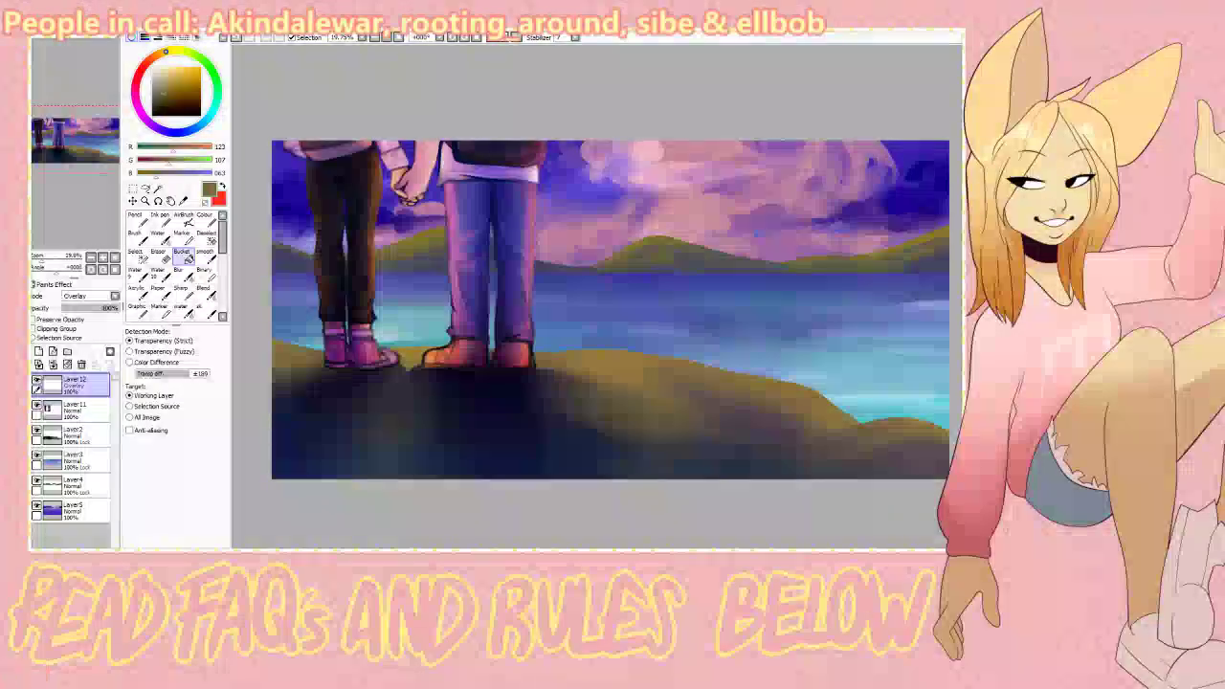
left_click(383, 239)
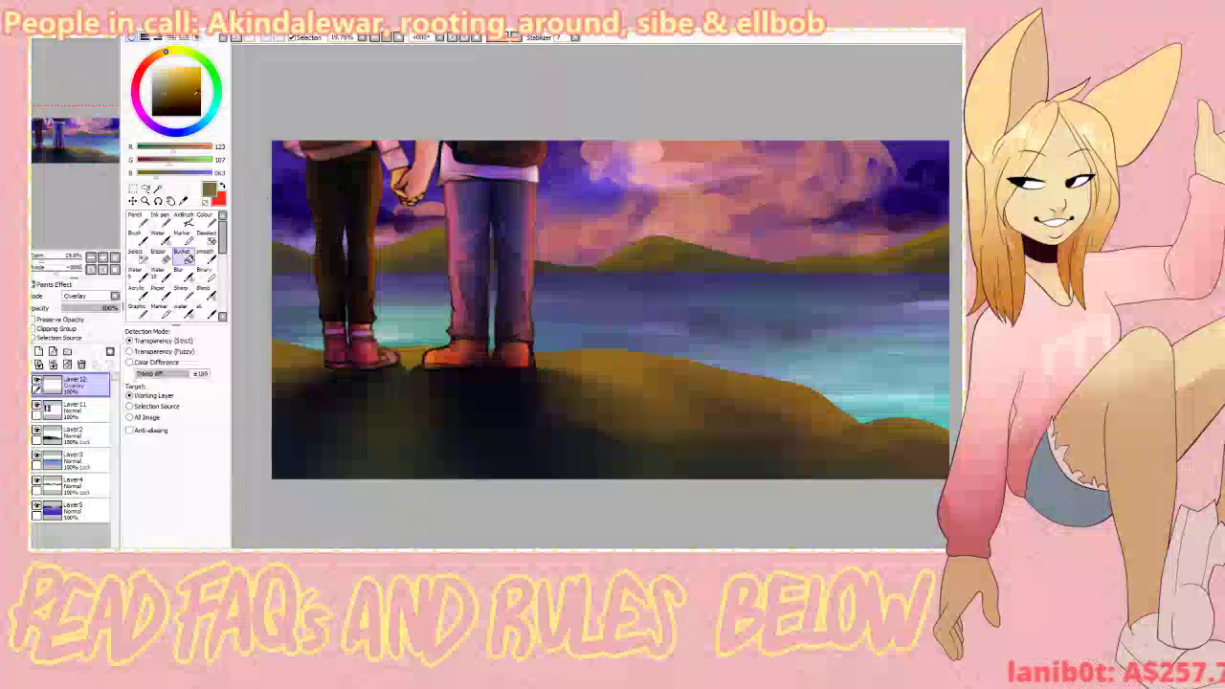
Step: Refill the Overlay layer with a light golden tan, set its opacity to 28%, and compare the picture with and without it
left_click(171, 74)
left_click(389, 178)
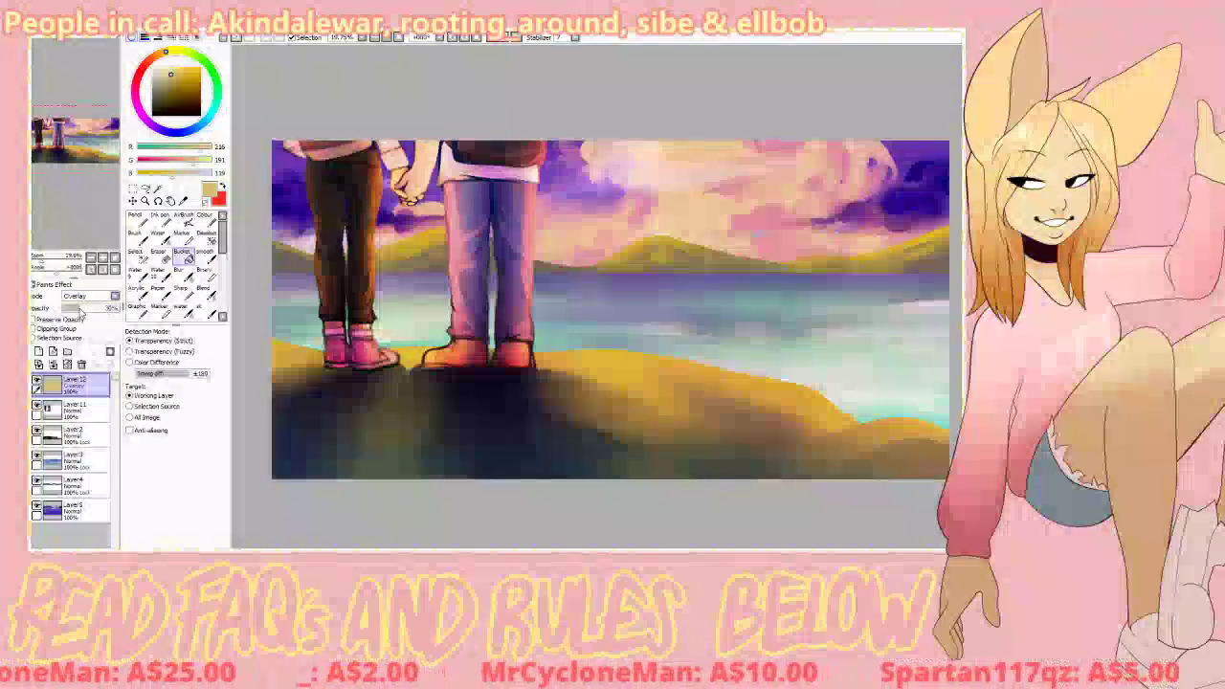
left_click_drag(107, 307, 79, 309)
left_click(37, 381)
left_click(37, 381)
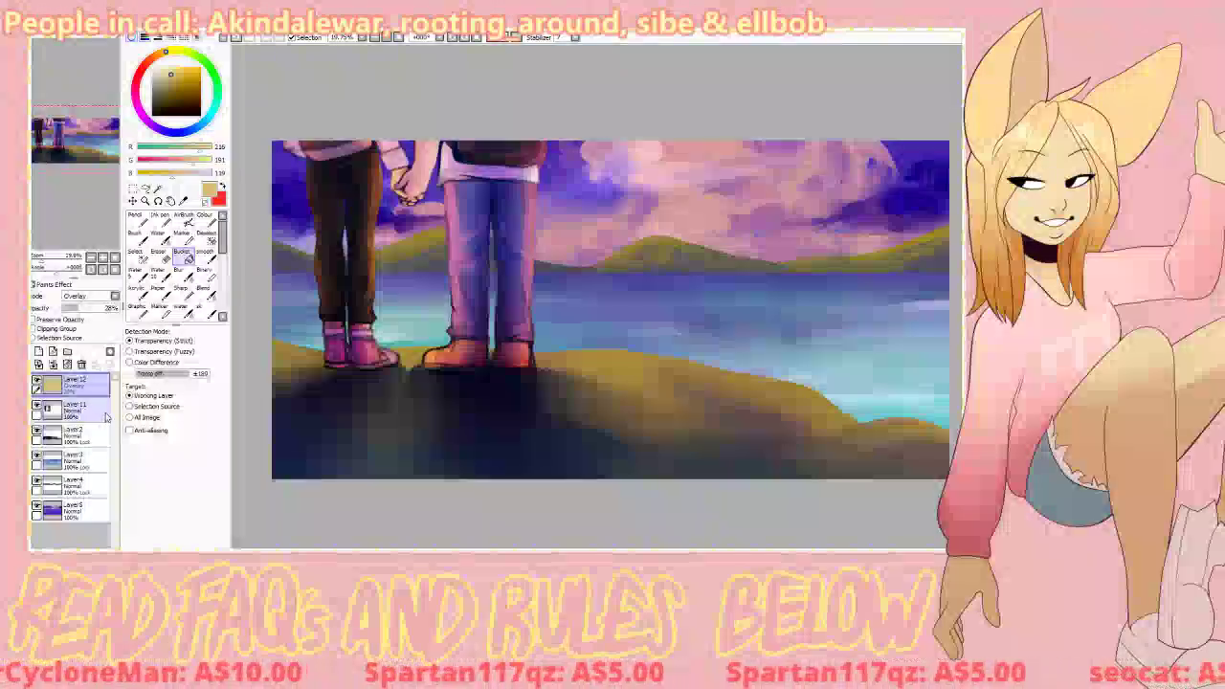
Step: Add another Overlay layer on top and set the AirBrush to a pale yellow with density 100
left_click(39, 352)
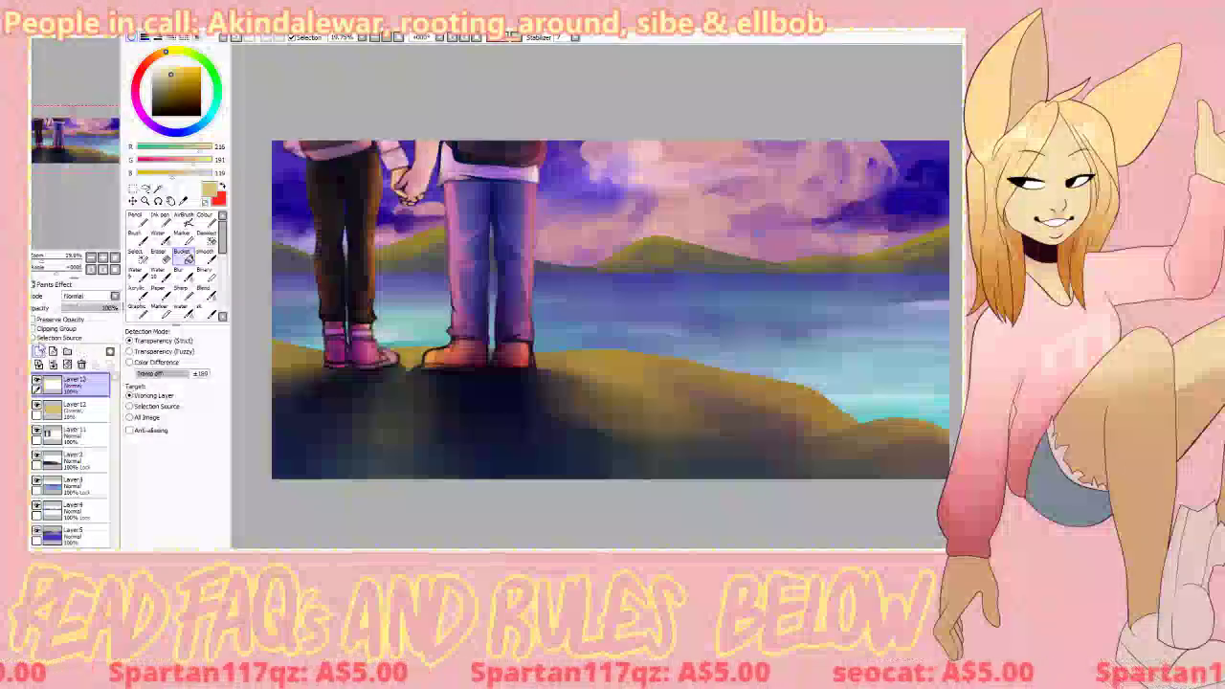
left_click(91, 295)
left_click(77, 331)
left_click(170, 66)
left_click(178, 50)
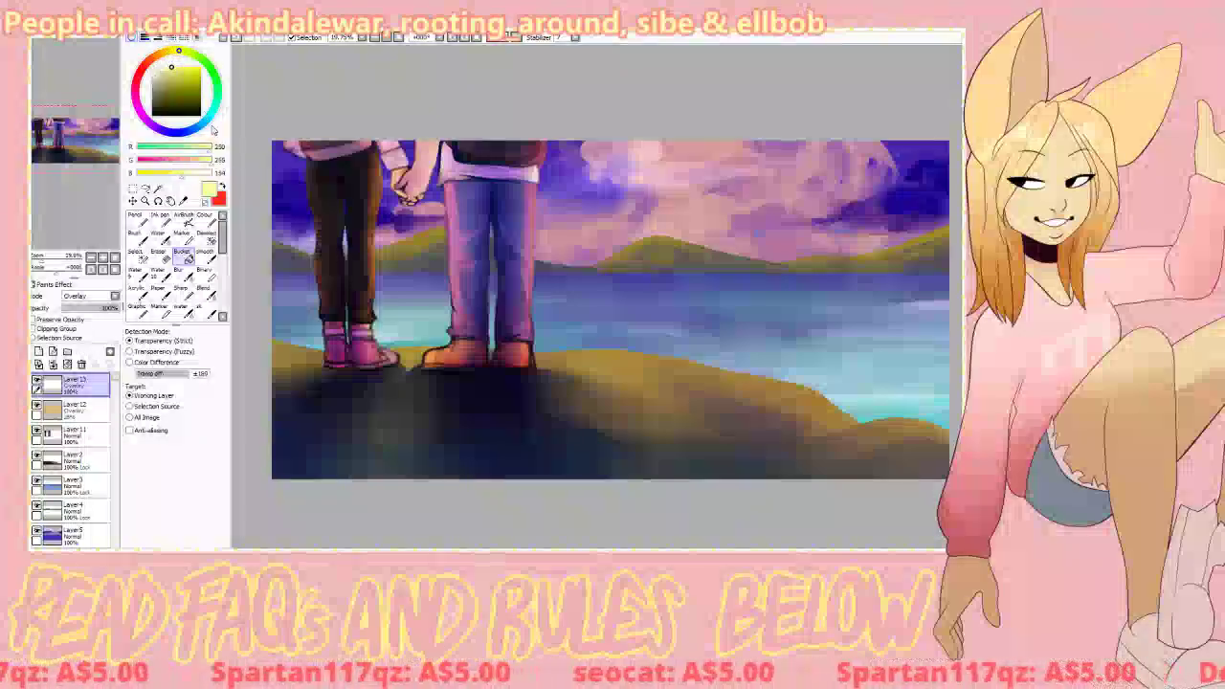
left_click(182, 215)
left_click_drag(205, 352, 226, 370)
left_click(161, 66)
left_click(163, 67)
Step: Try wide pale yellow streaks across the lake and along the far shoreline
left_click_drag(543, 298, 886, 298)
key("ctrl+z")
left_click_drag(589, 258, 937, 272)
key("ctrl+z")
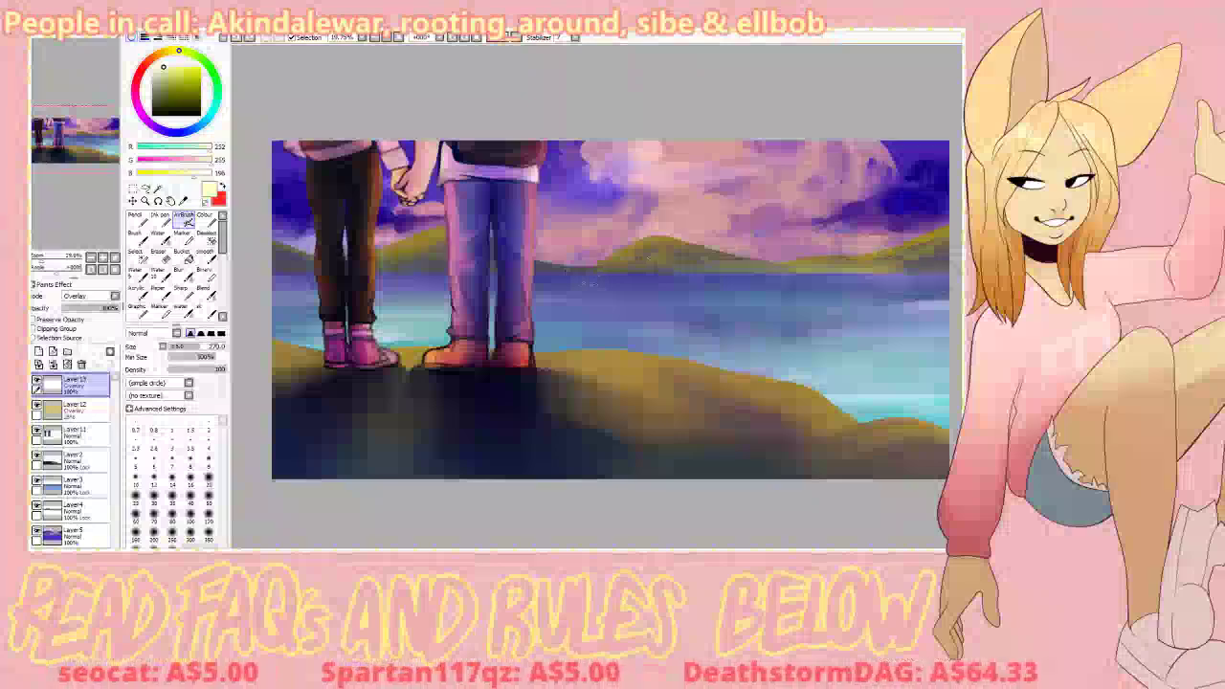
Step: With a size 120 AirBrush, paint a thin pale yellow streak, a vertical line and a ring at the lake's horizon
left_click(208, 513)
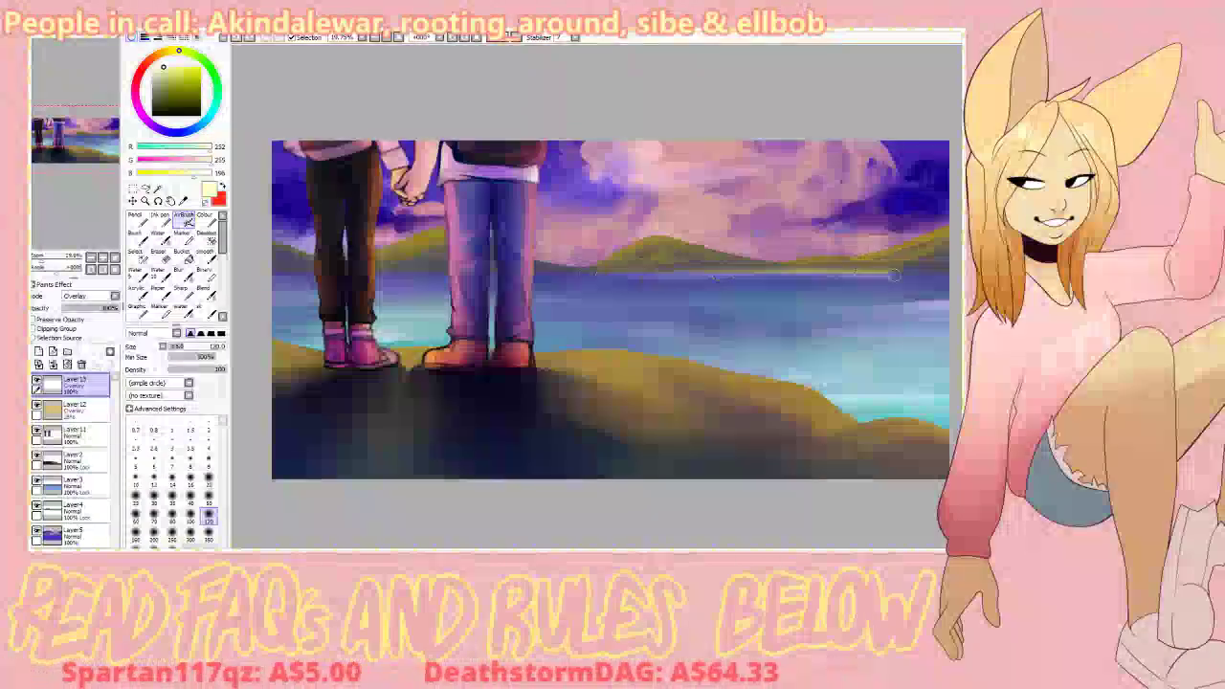
left_click_drag(769, 281, 790, 240)
left_click_drag(801, 182, 802, 270)
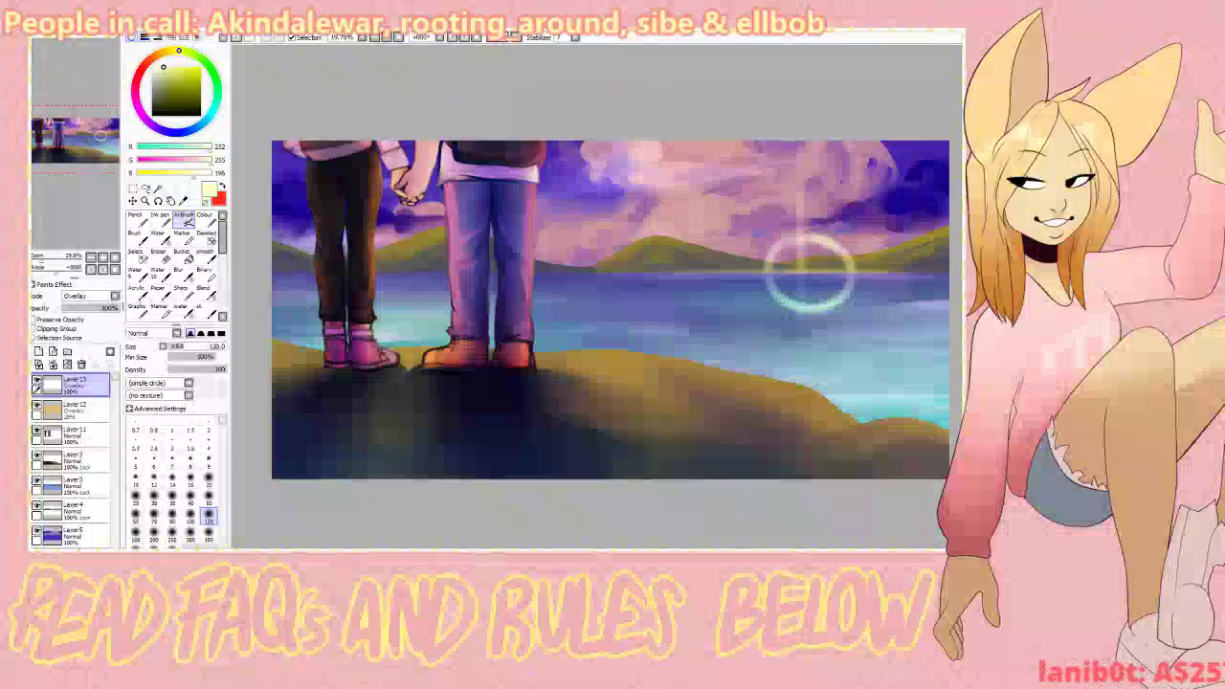
Step: Set the light layer's mode to Lumi & Shade and dab bright spots along the horizon beside the taller figure
left_click(88, 296)
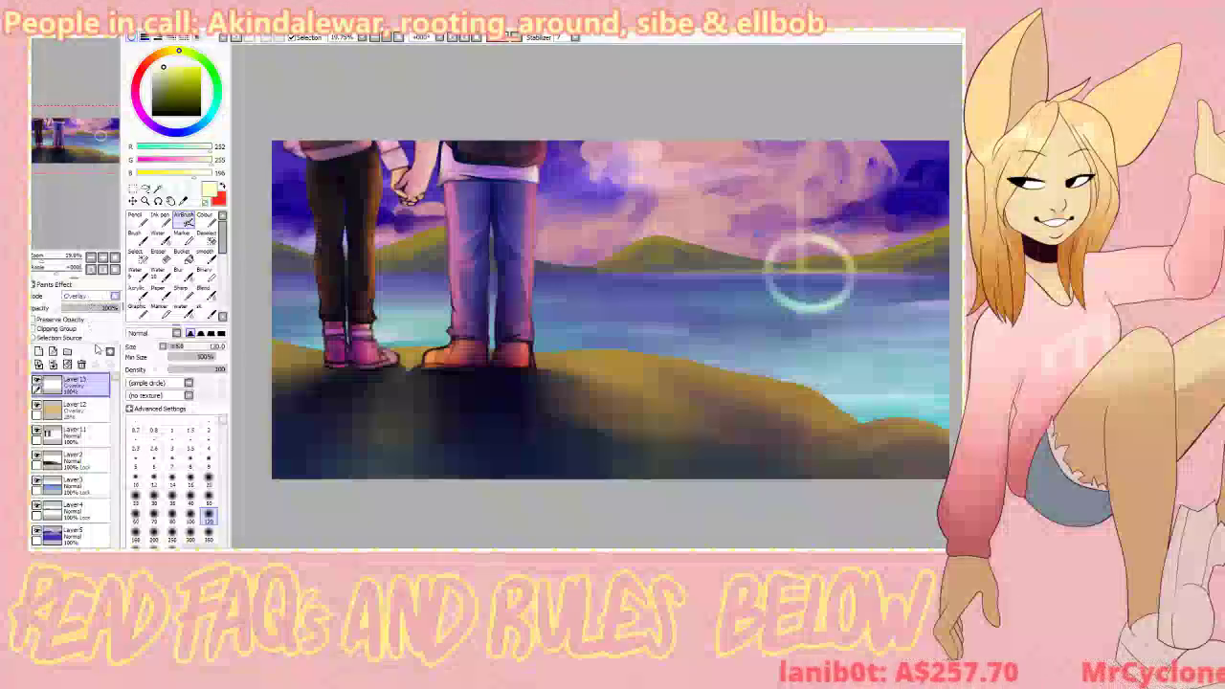
left_click(102, 356)
left_click(598, 281)
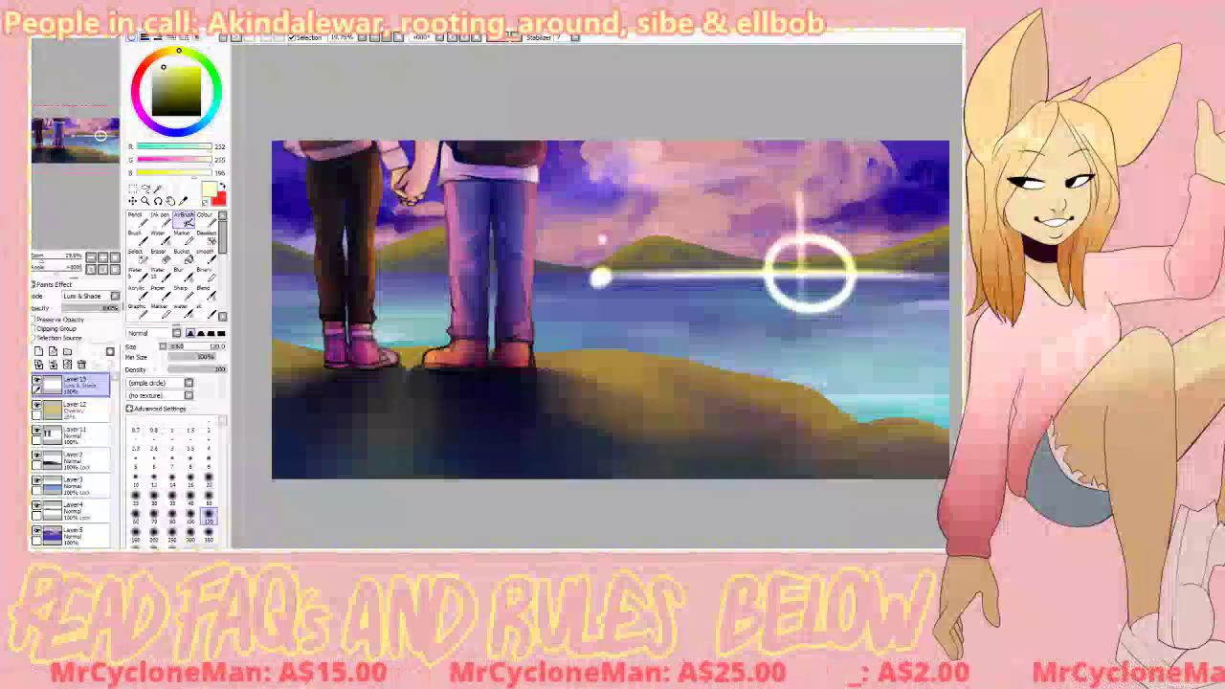
left_click(524, 278)
left_click(570, 279)
key("ctrl+z")
Step: Enlarge the AirBrush to 500 and paint a strong glow over the ring at the lake's horizon
left_click(224, 347)
left_click(788, 274)
left_click_drag(608, 272, 974, 273)
key("ctrl+z")
key("ctrl+z")
left_click_drag(806, 271, 807, 268)
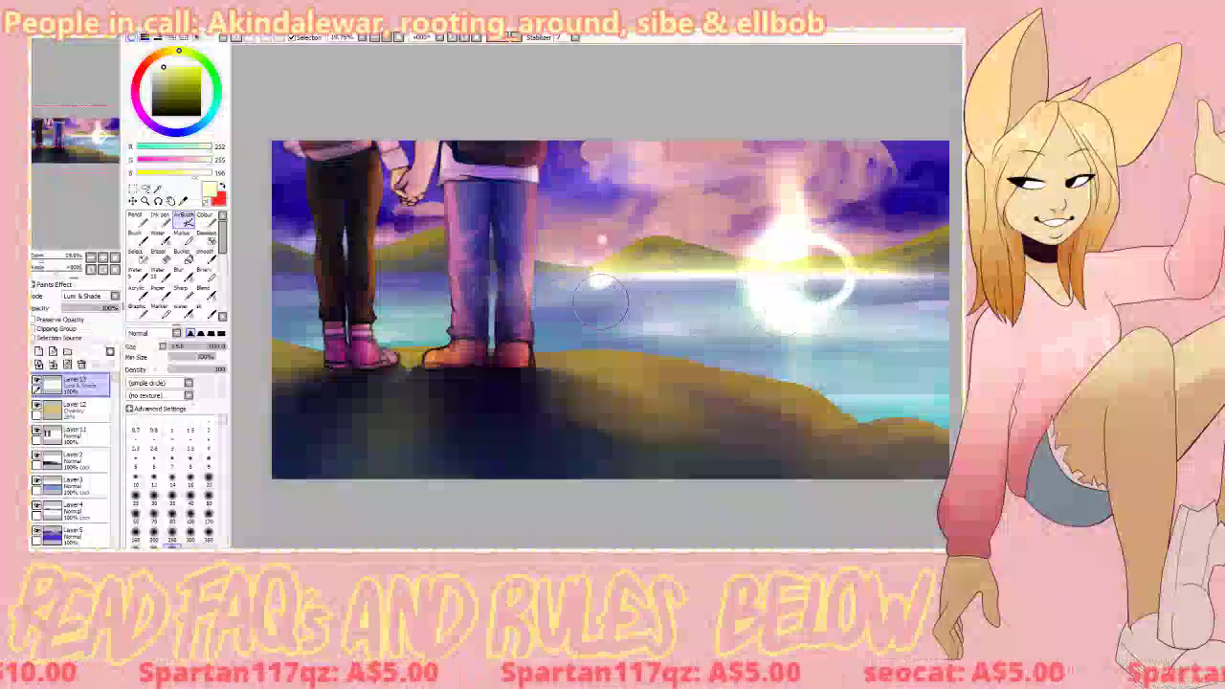
Step: Soften the horizon glow with the Blur brush and set the light layer's opacity to 29%
left_click_drag(93, 308, 77, 309)
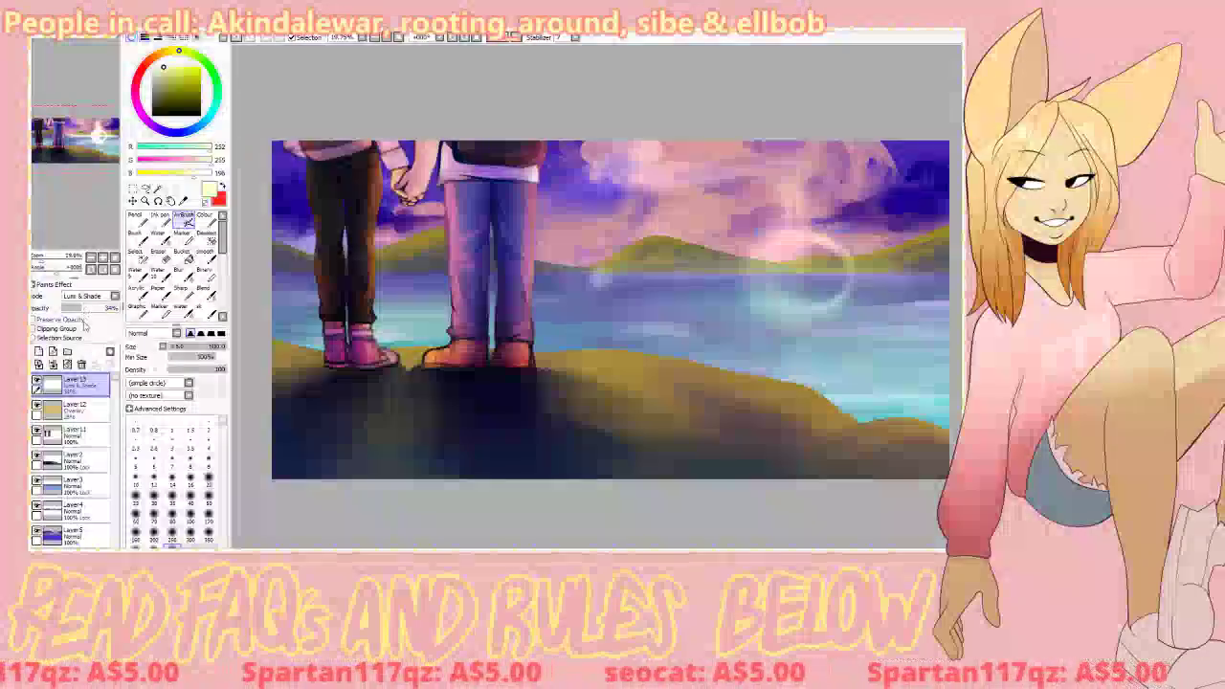
left_click(177, 271)
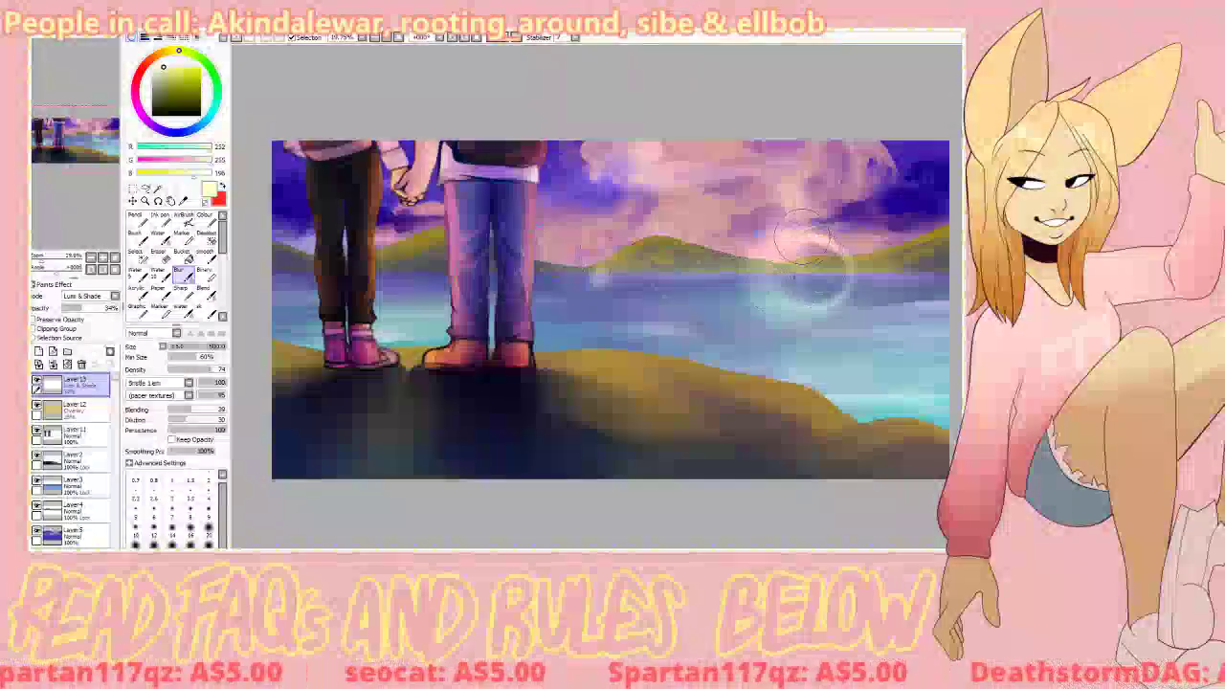
mouse_move(811, 151)
left_mouse_down()
mouse_move(817, 325)
mouse_move(786, 328)
mouse_move(726, 274)
mouse_move(645, 266)
left_mouse_up()
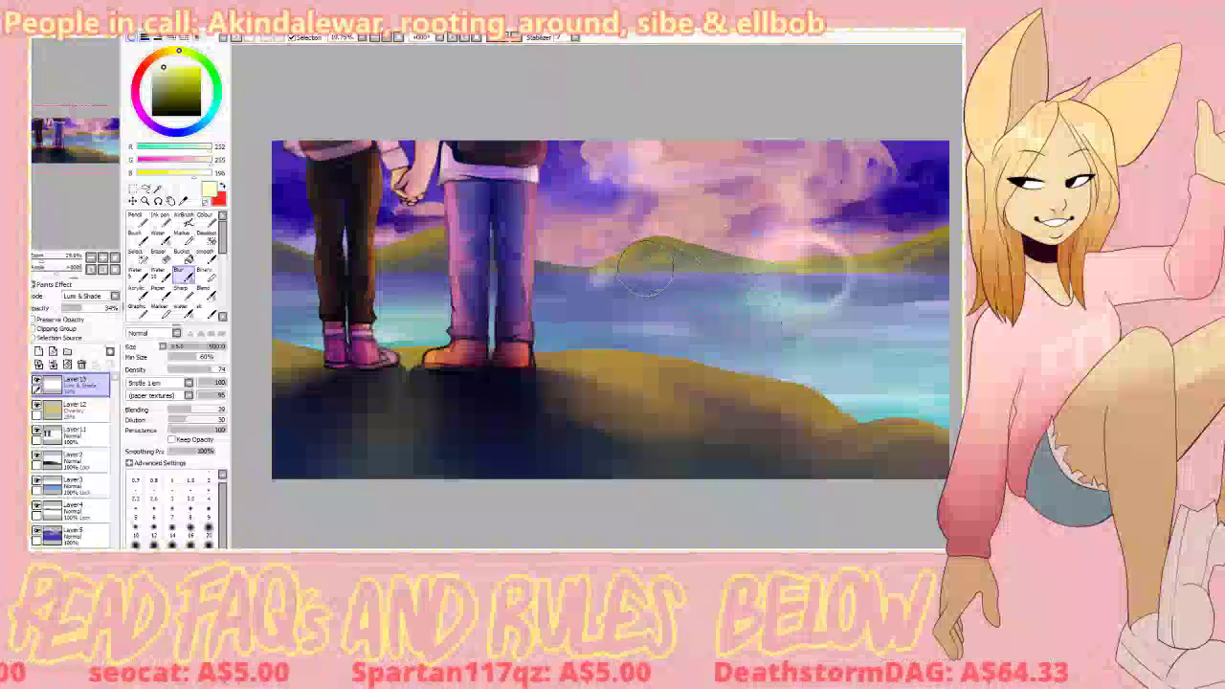
left_click_drag(92, 311, 94, 309)
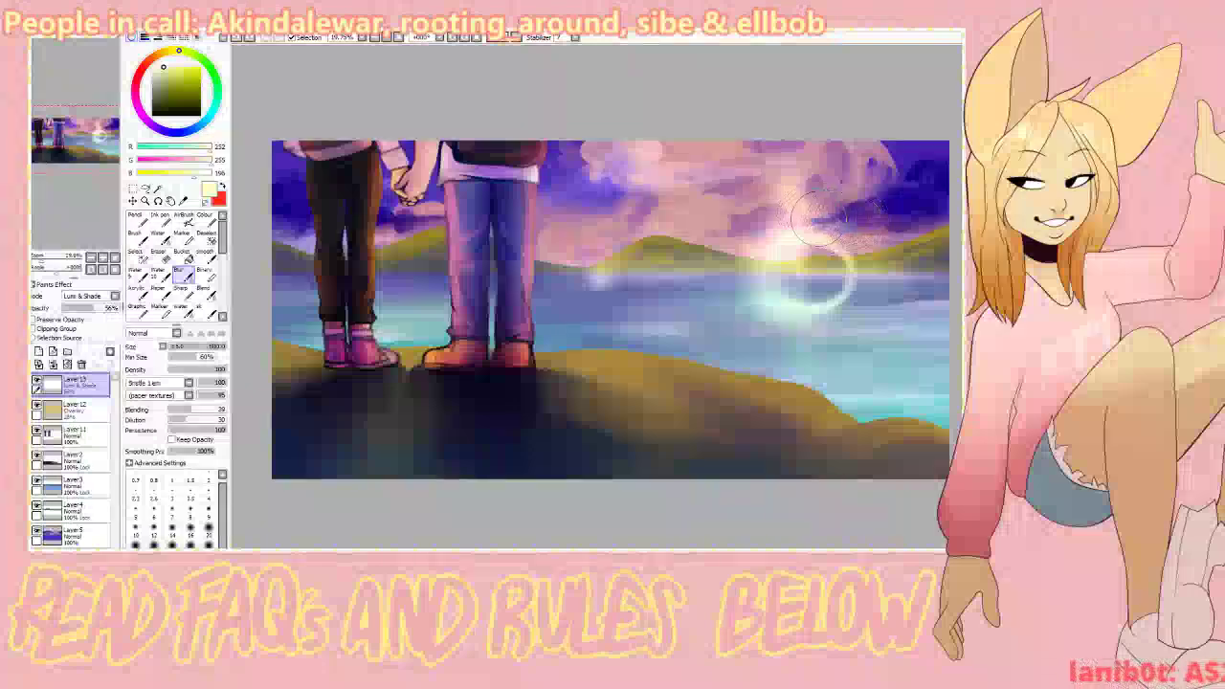
mouse_move(94, 308)
left_mouse_down()
mouse_move(66, 309)
mouse_move(79, 310)
left_mouse_up()
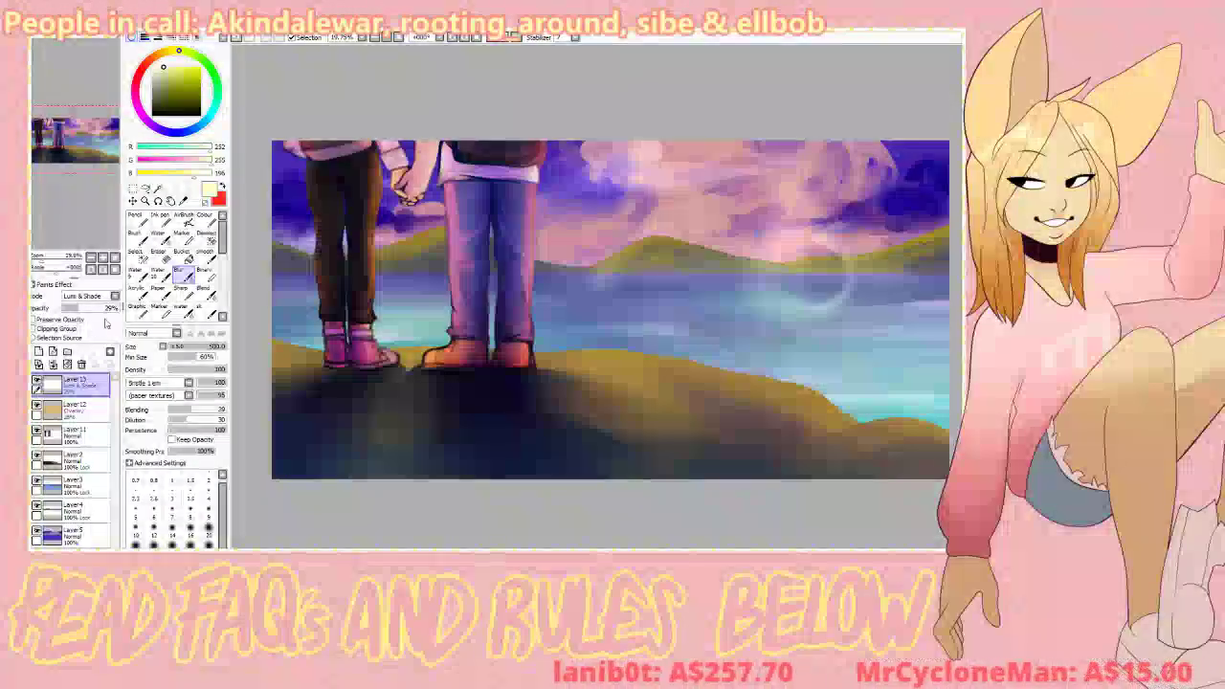